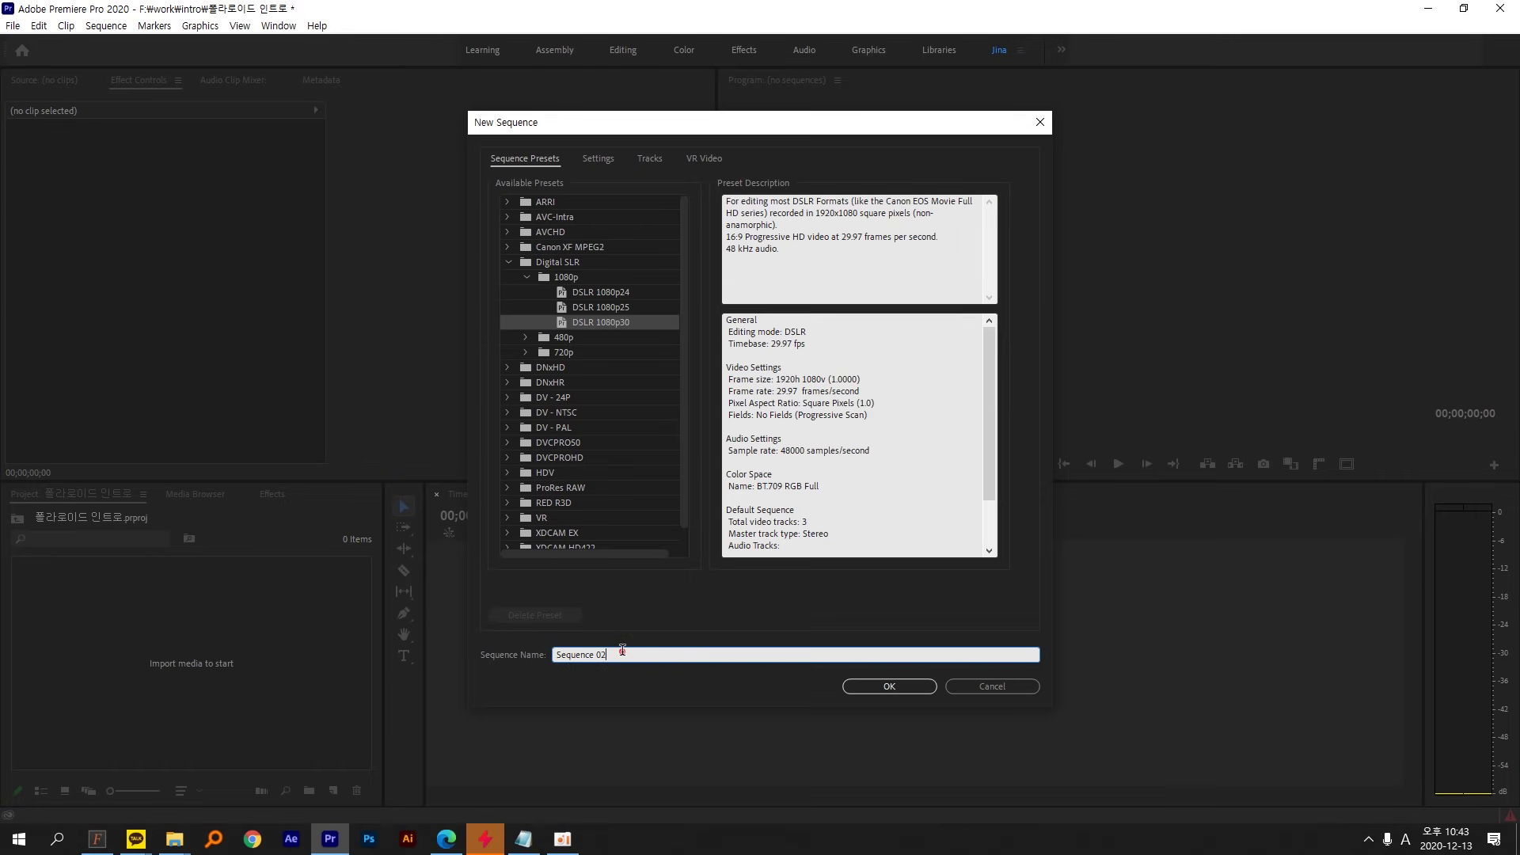
- Name the new DSLR 1080p30 sequence 모션작업 and create it
{"action": "left_click_drag", "start_coordinate": [627, 653], "coordinate": [427, 653]}
{"action": "key", "text": "Hangul"}
{"action": "type", "text": "모션작업"}
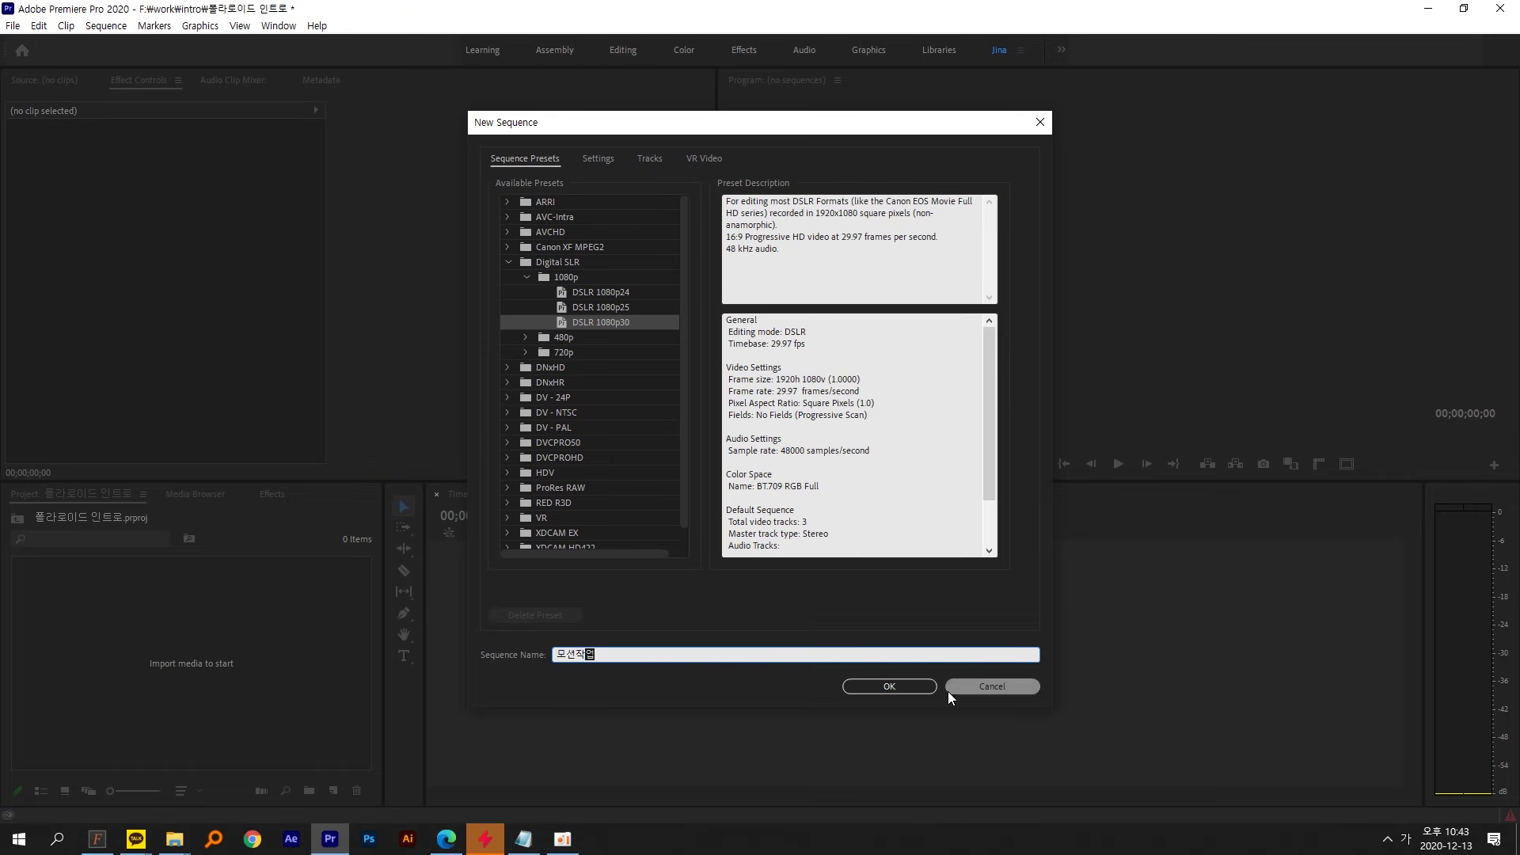
{"action": "left_click", "coordinate": [886, 687]}
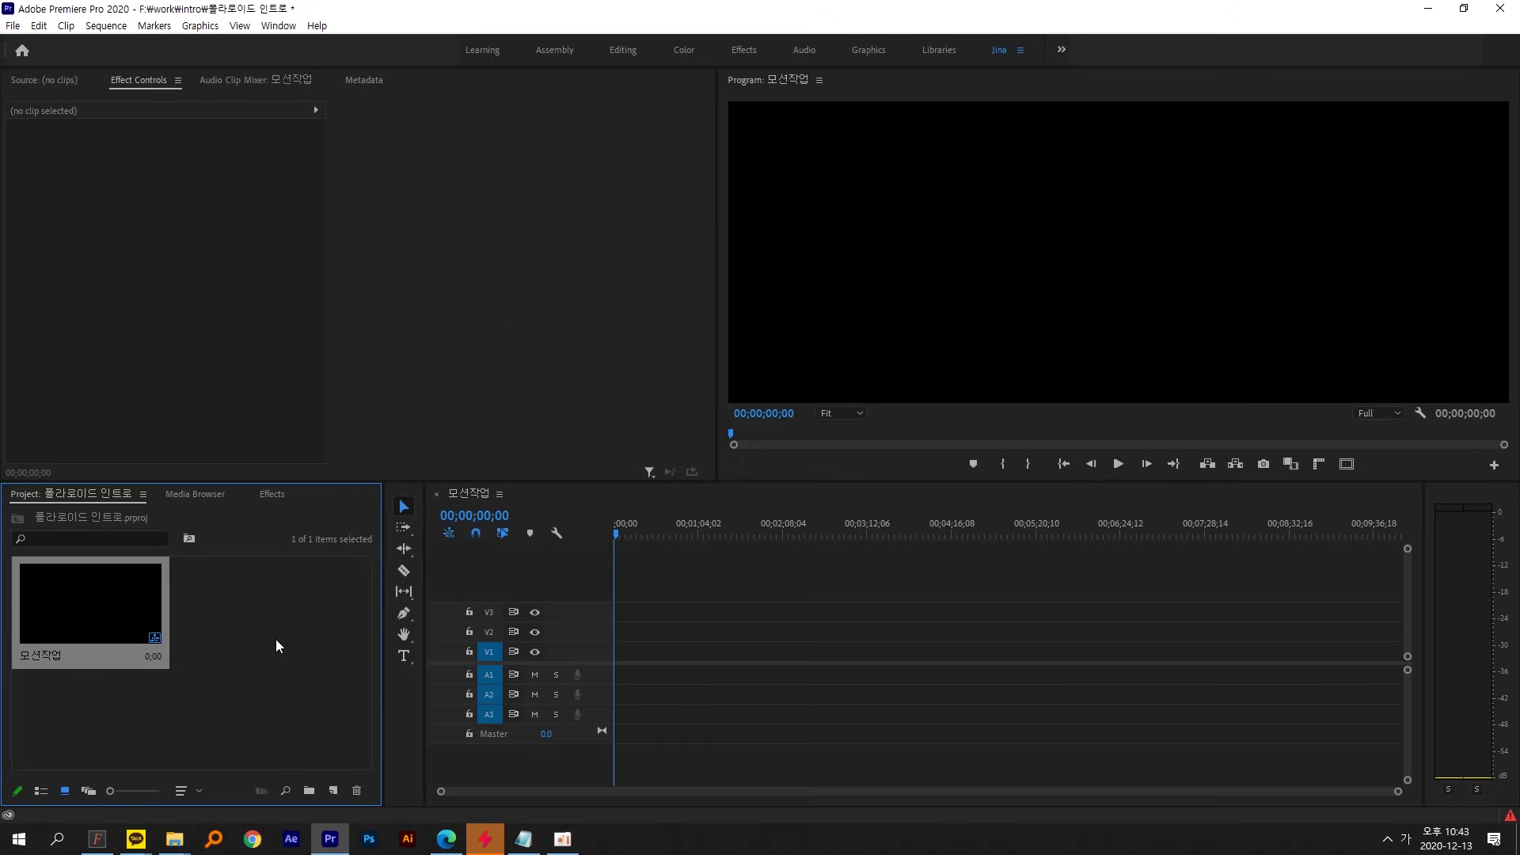
- Import the audio file Scarlet Fire (Sting) - Otis McDonald from the intro folder into the project
{"action": "left_click", "coordinate": [13, 25]}
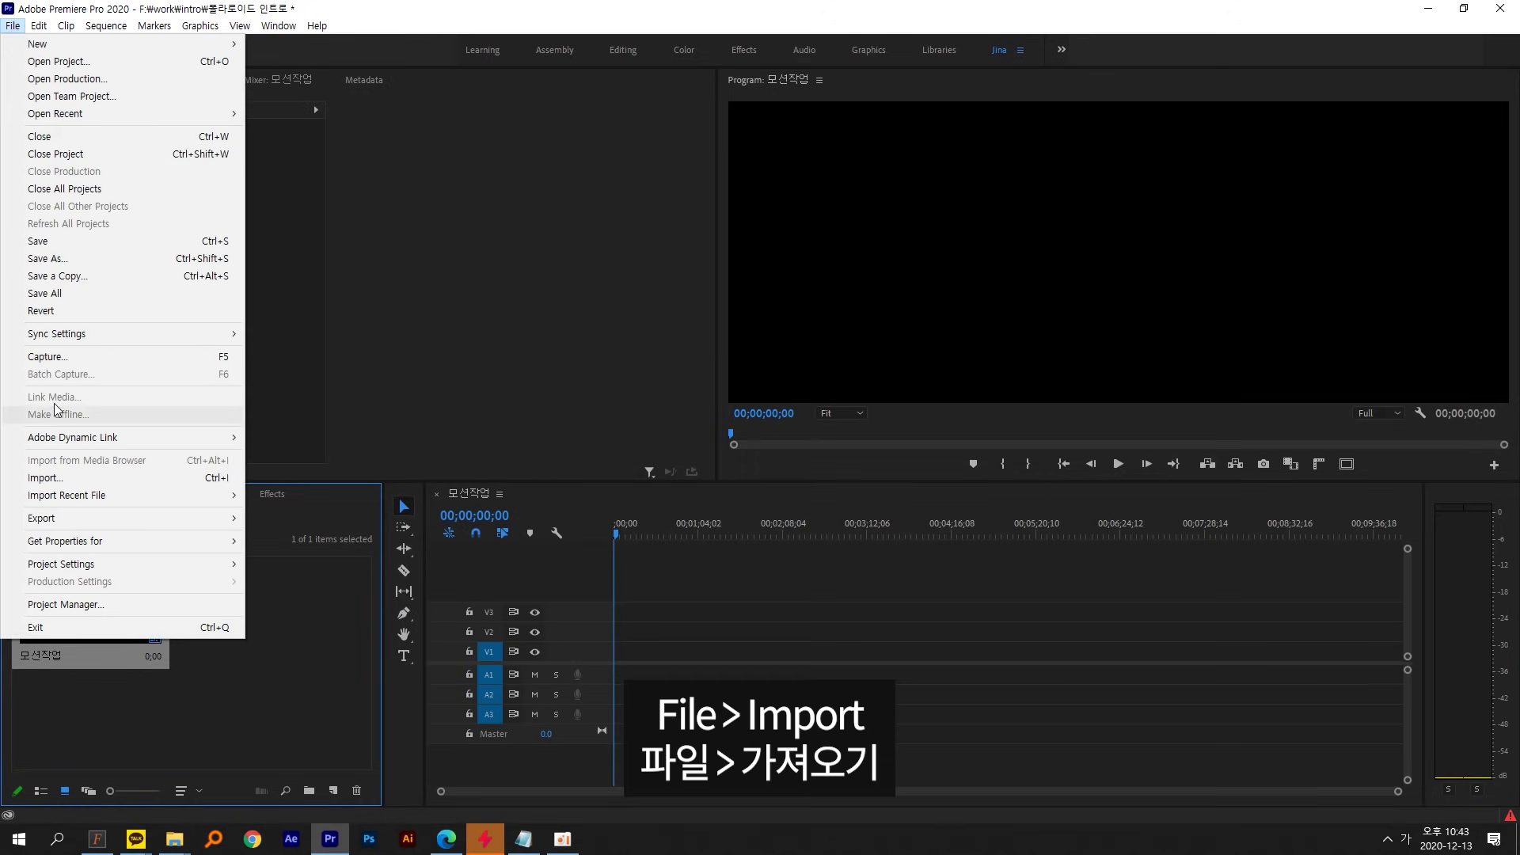
{"action": "left_click", "coordinate": [63, 478]}
{"action": "left_click", "coordinate": [756, 285]}
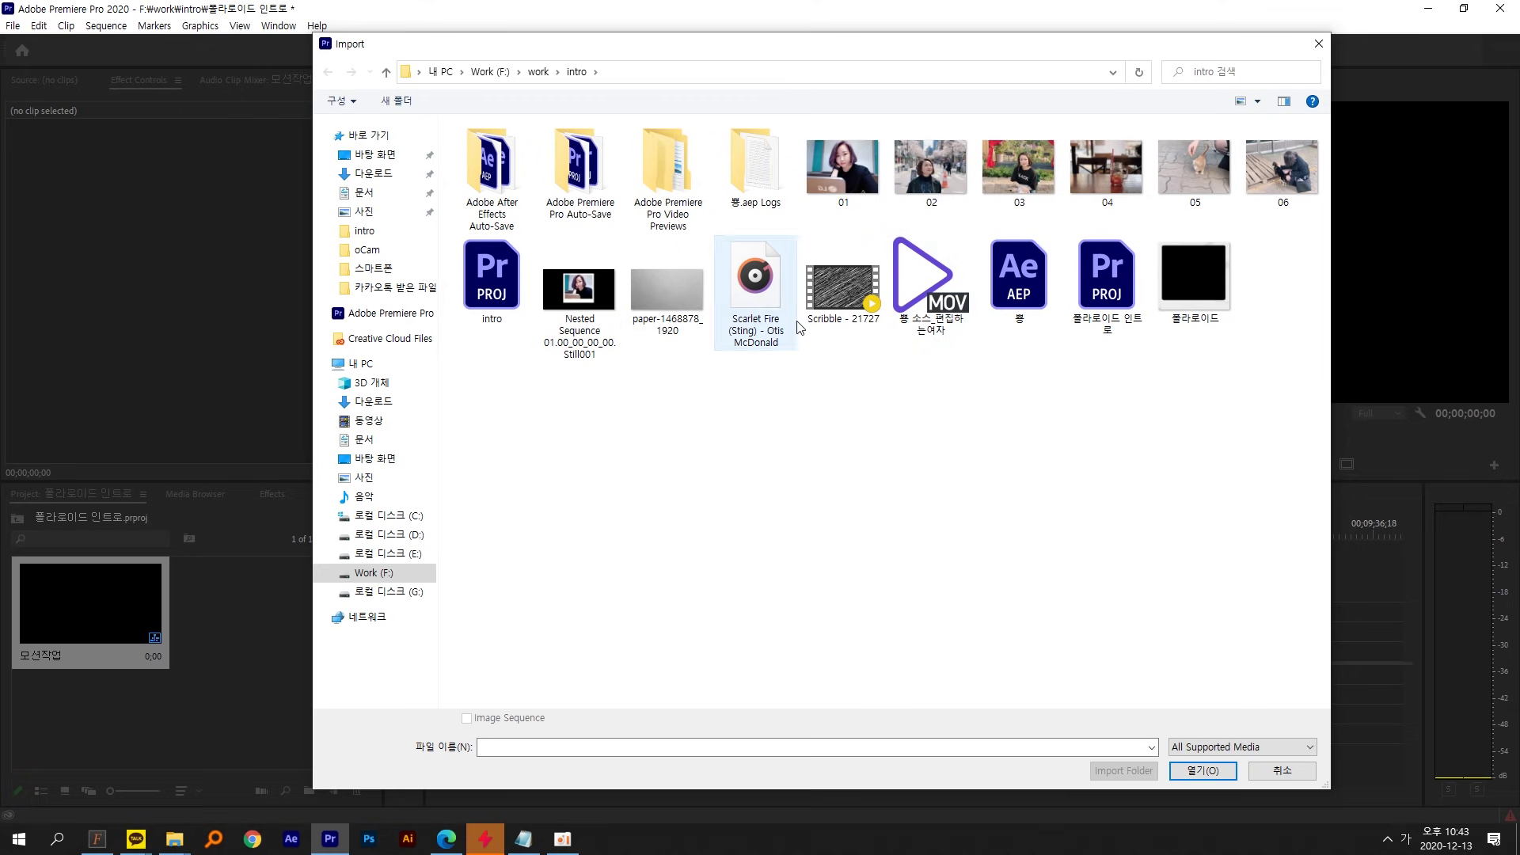
{"action": "left_click", "coordinate": [1204, 771]}
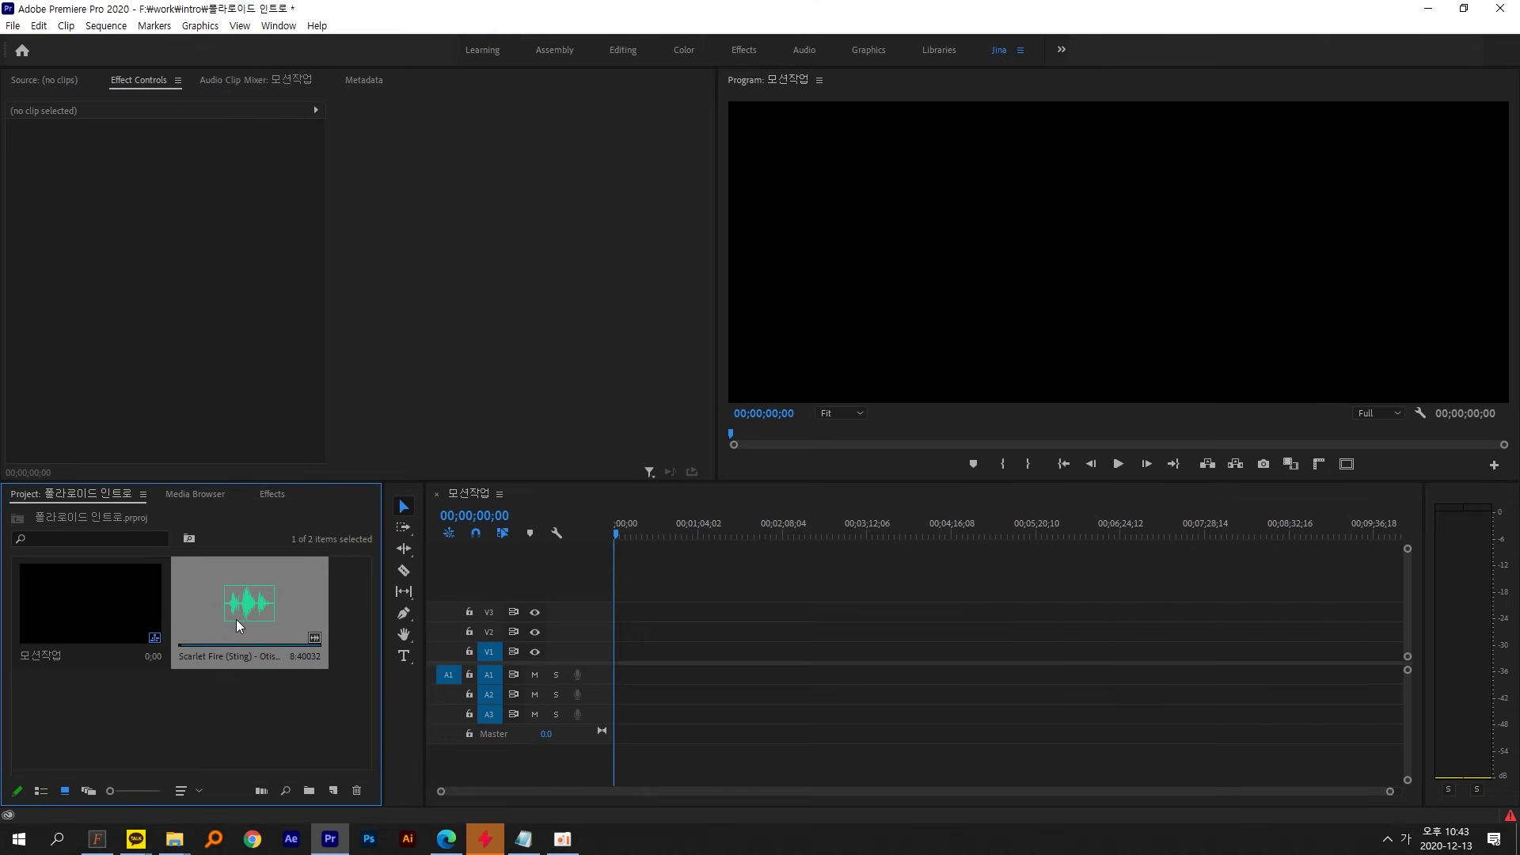
- Place the Scarlet Fire (Sting) music clip on audio track A1 at the start of the 모션작업 sequence
{"action": "left_click_drag", "start_coordinate": [237, 621], "coordinate": [623, 681]}
{"action": "key", "text": "="}
{"action": "key", "text": "="}
{"action": "key", "text": "="}
{"action": "key", "text": "="}
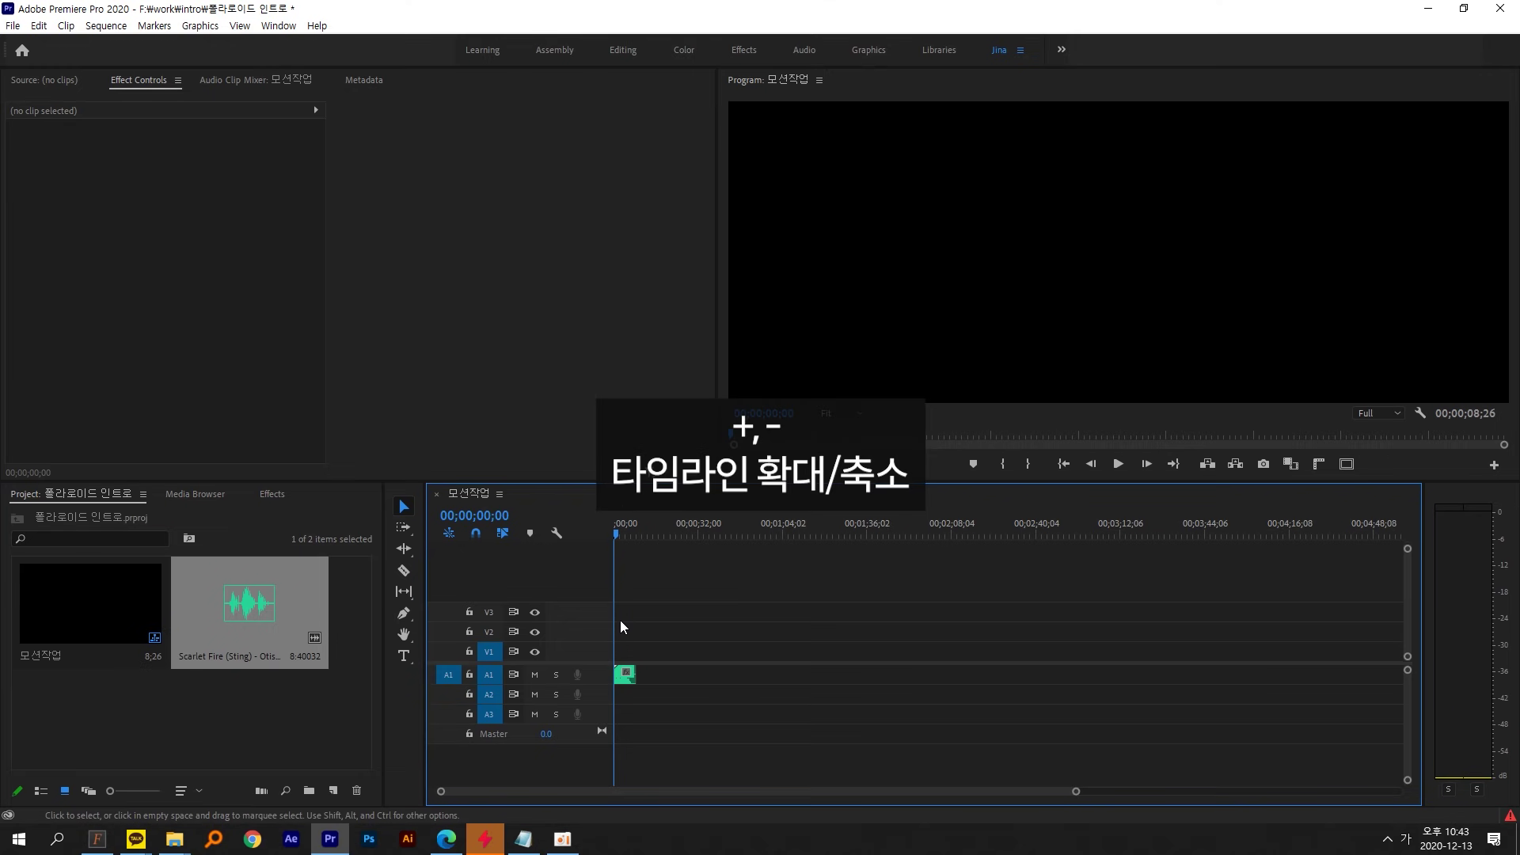
{"action": "key", "text": "="}
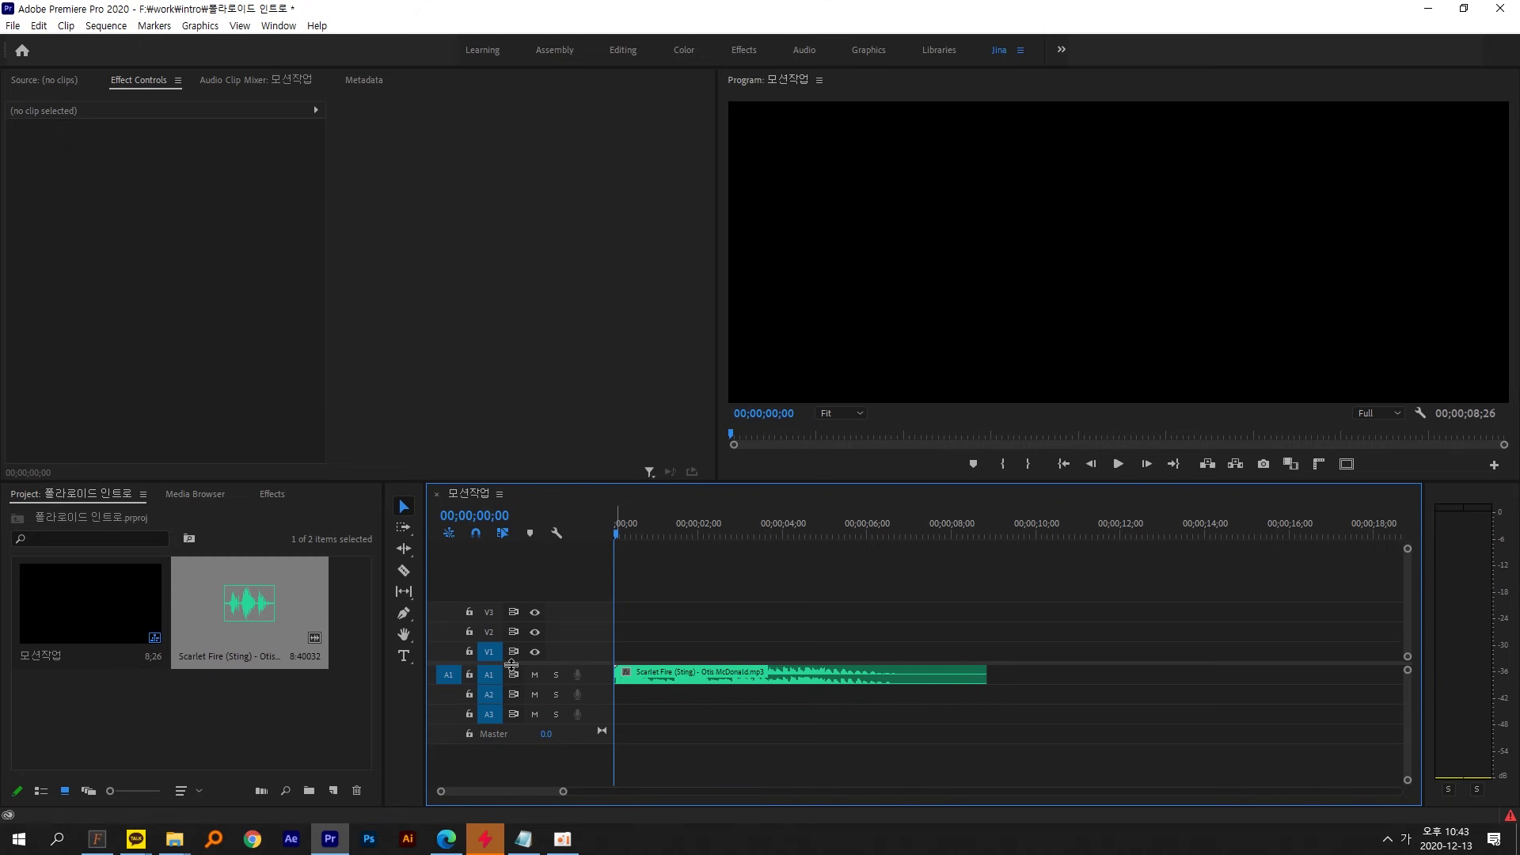
{"action": "left_click_drag", "start_coordinate": [512, 665], "coordinate": [516, 752]}
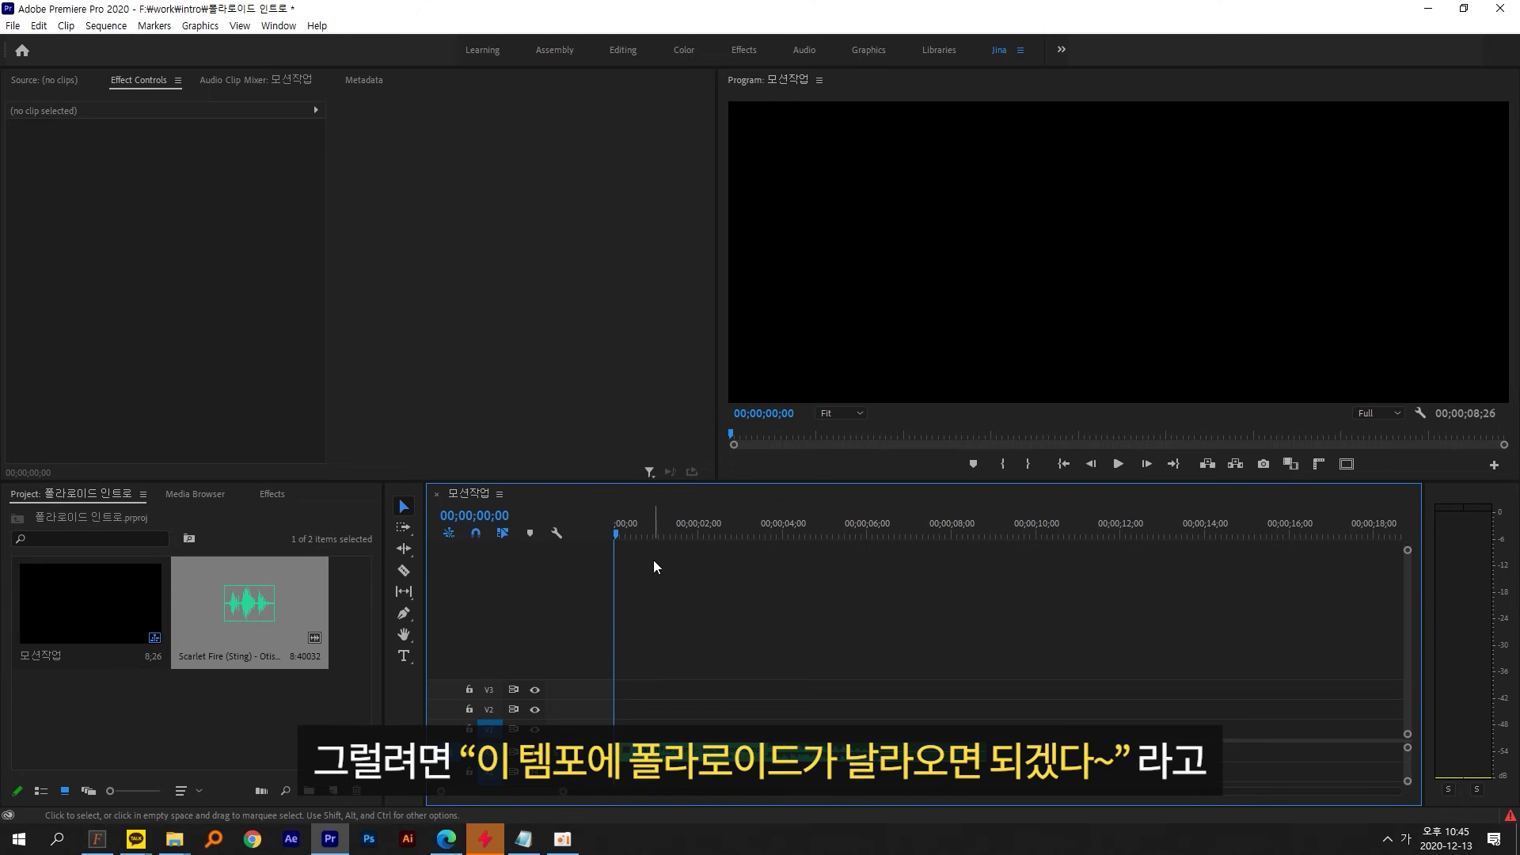
{"action": "left_click", "coordinate": [674, 526]}
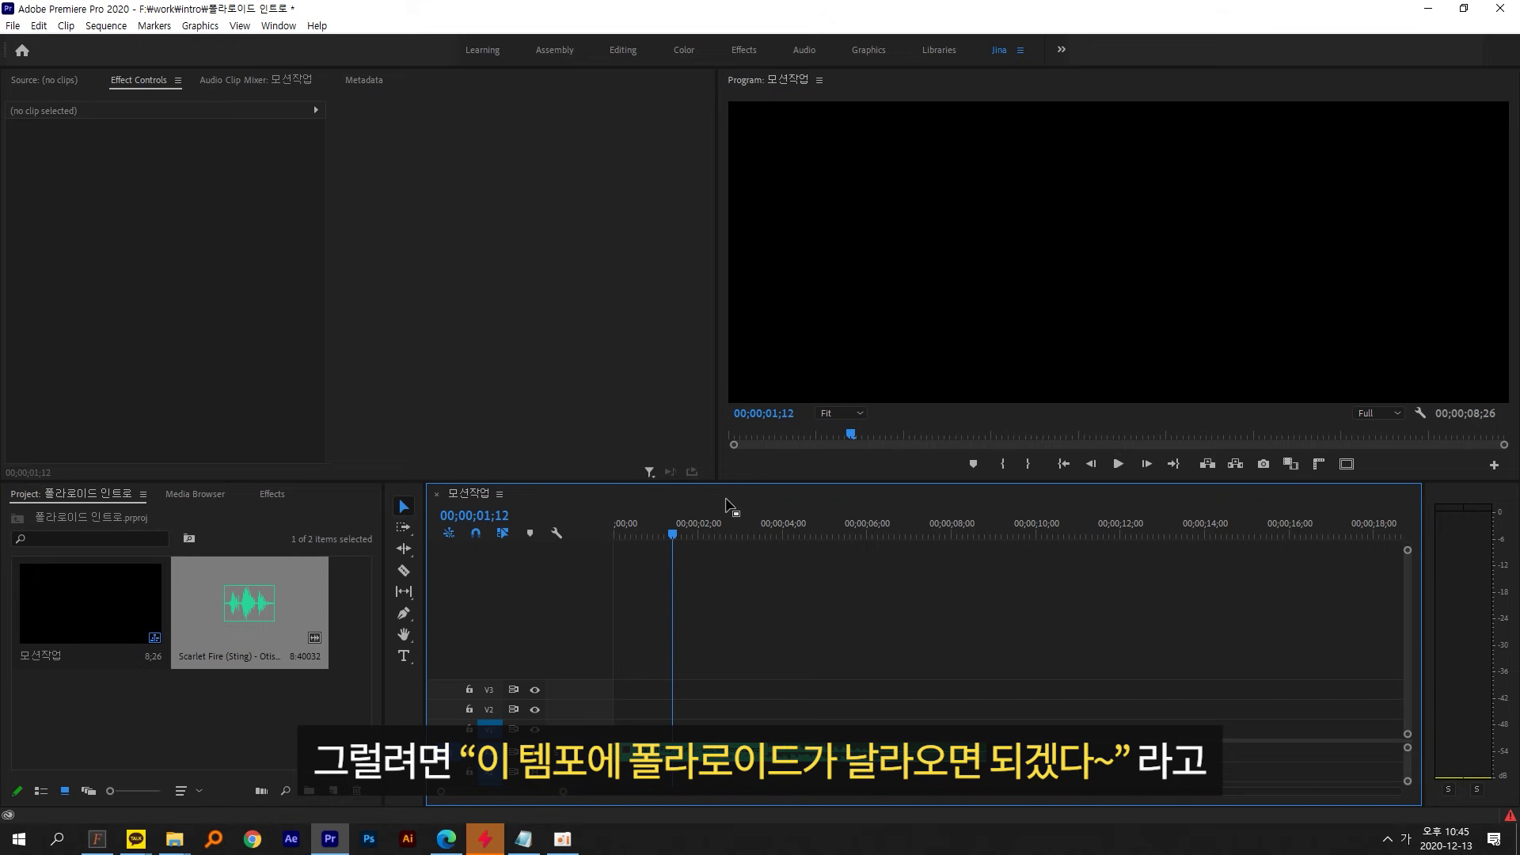
{"action": "key", "text": "ctrl+2"}
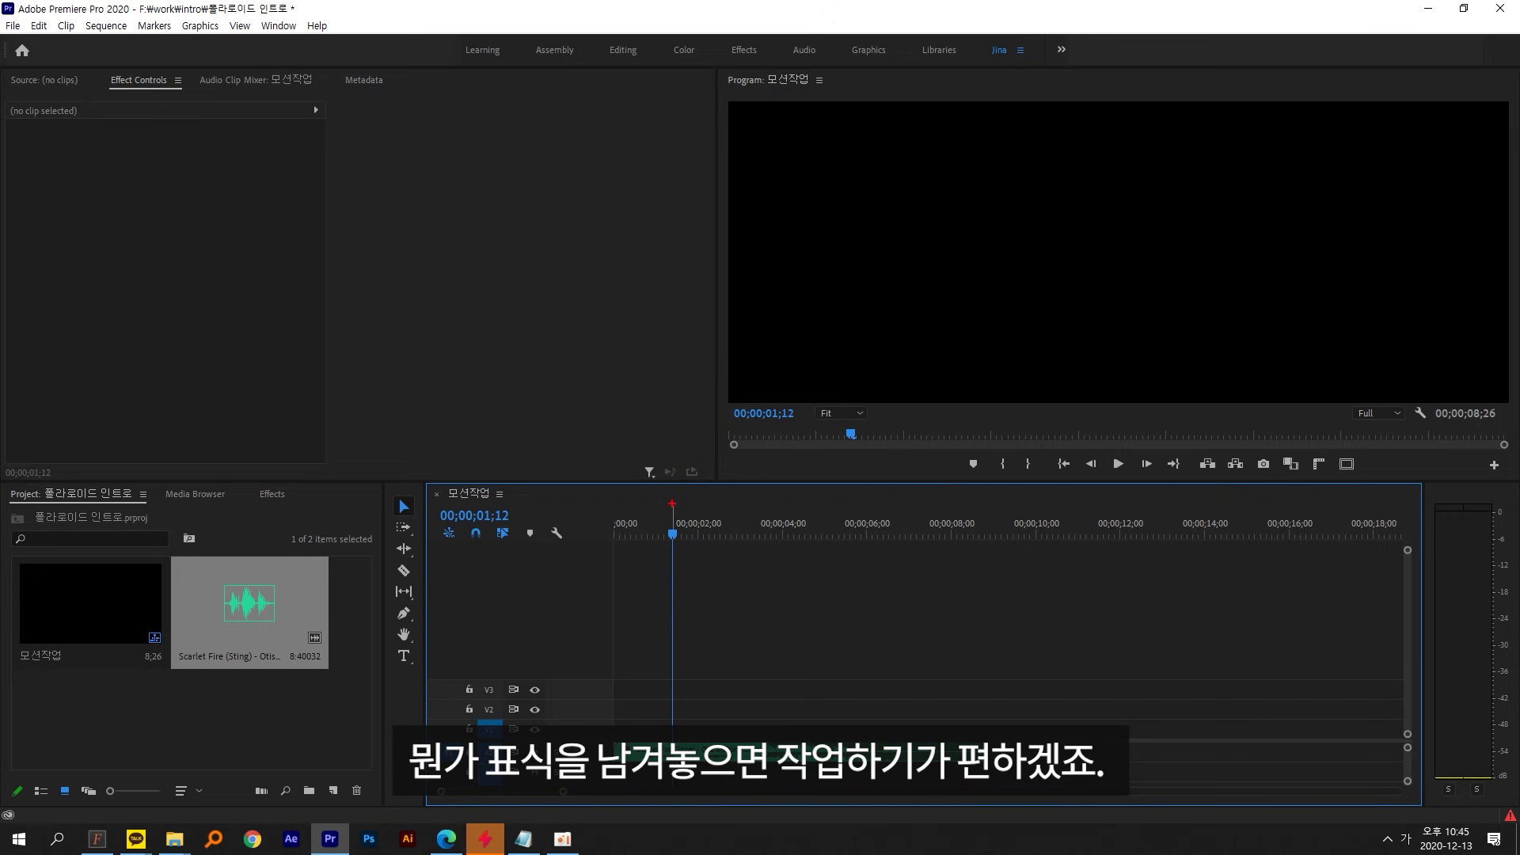
{"action": "left_click_drag", "start_coordinate": [672, 504], "coordinate": [694, 488]}
{"action": "mouse_move", "coordinate": [673, 523]}
{"action": "left_mouse_down"}
{"action": "mouse_move", "coordinate": [691, 516]}
{"action": "mouse_move", "coordinate": [671, 480]}
{"action": "left_mouse_up"}
{"action": "left_click_drag", "start_coordinate": [758, 511], "coordinate": [764, 519]}
{"action": "left_click_drag", "start_coordinate": [779, 502], "coordinate": [776, 536]}
{"action": "key", "text": "e"}
{"action": "left_click_drag", "start_coordinate": [984, 476], "coordinate": [987, 471]}
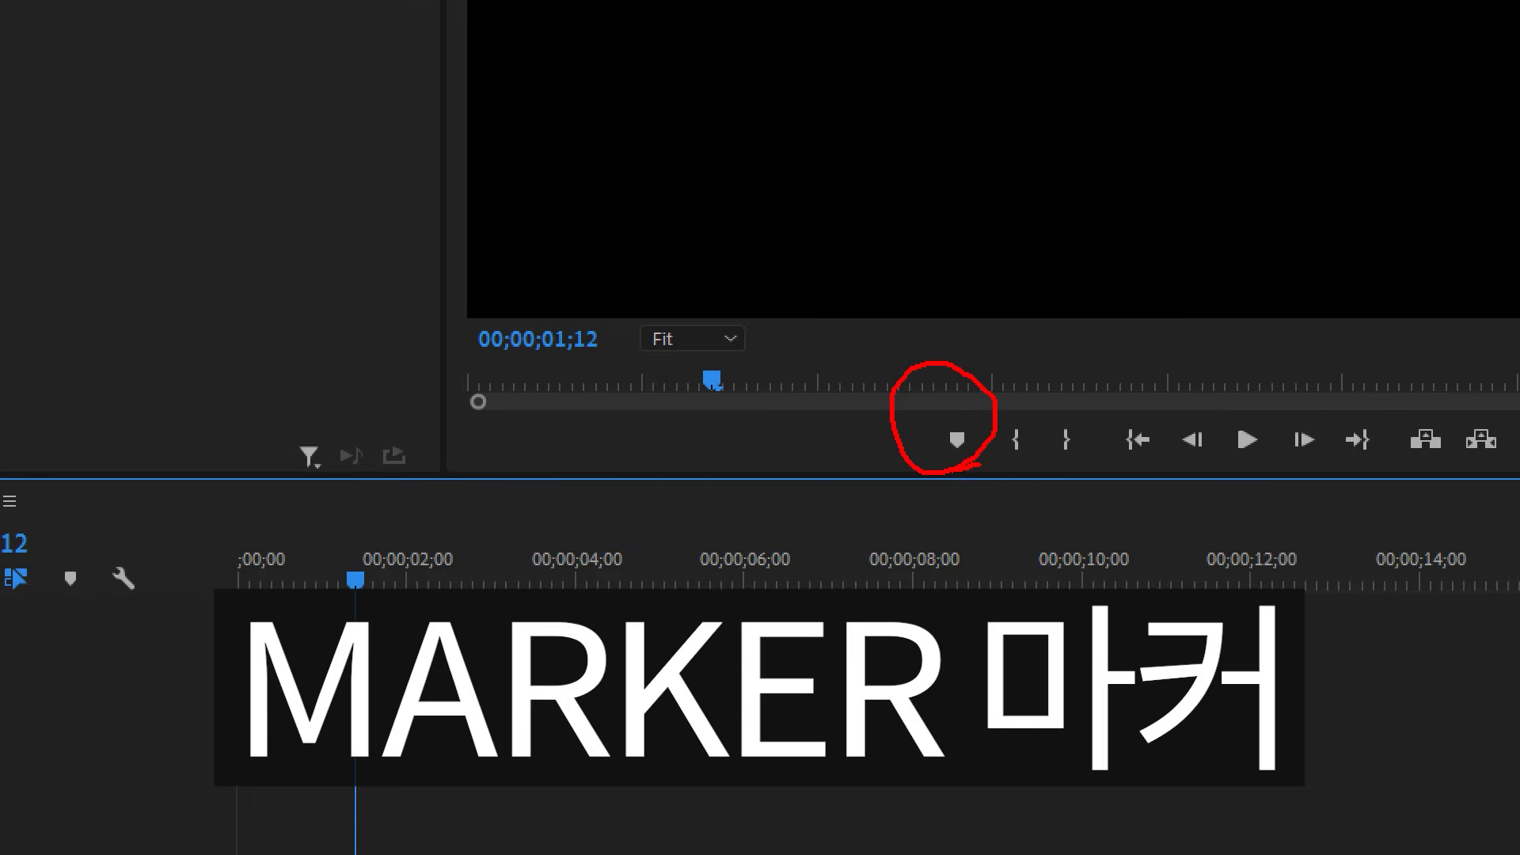
{"action": "key", "text": "e"}
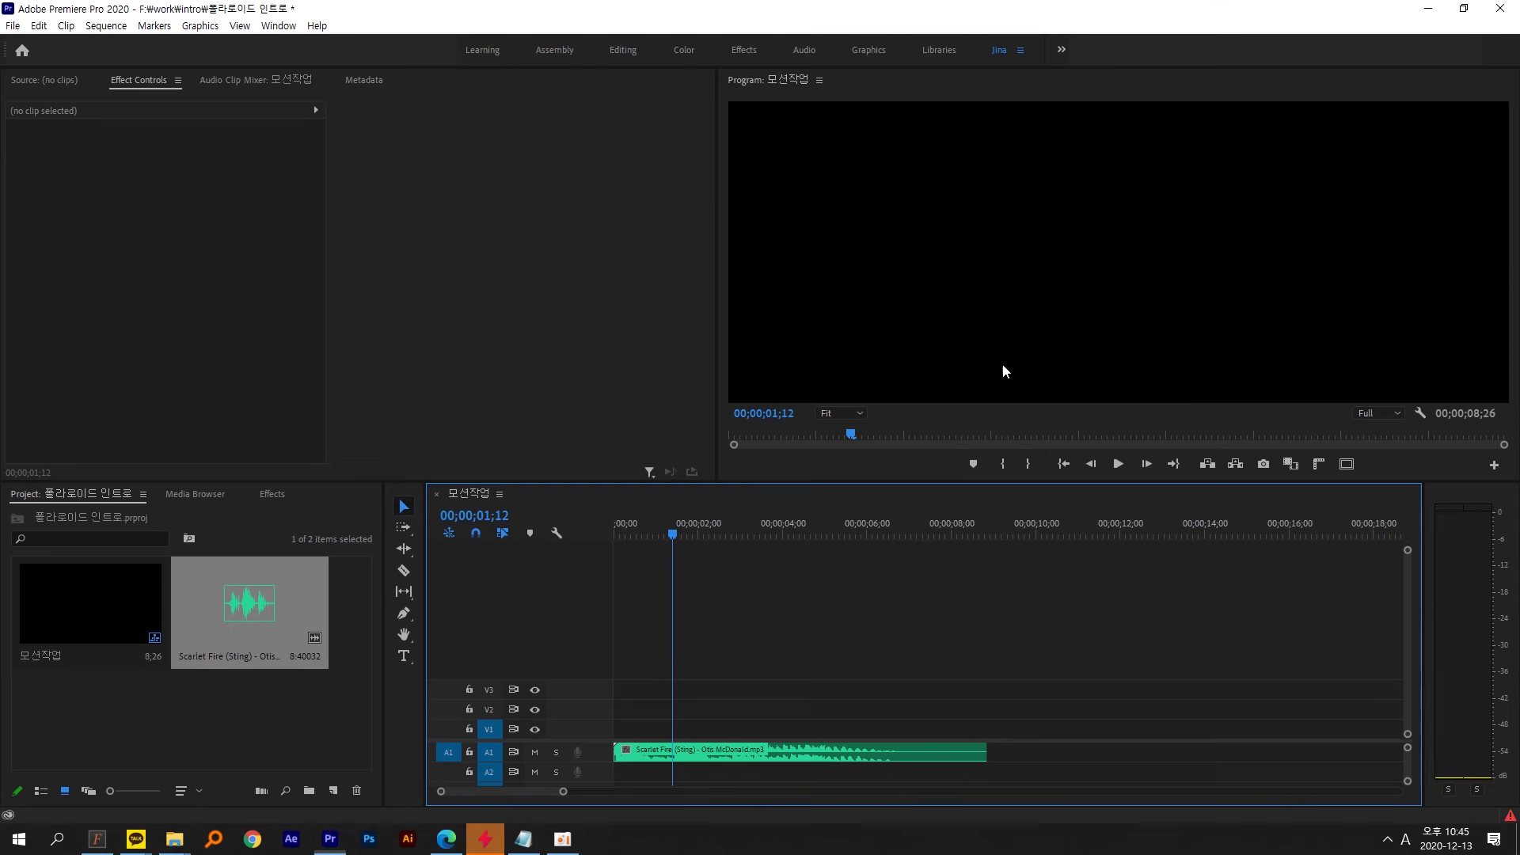
{"action": "mouse_move", "coordinate": [766, 107]}
{"action": "left_mouse_down"}
{"action": "mouse_move", "coordinate": [755, 33]}
{"action": "mouse_move", "coordinate": [742, 79]}
{"action": "mouse_move", "coordinate": [928, 343]}
{"action": "mouse_move", "coordinate": [962, 418]}
{"action": "mouse_move", "coordinate": [973, 443]}
{"action": "mouse_move", "coordinate": [941, 467]}
{"action": "mouse_move", "coordinate": [998, 457]}
{"action": "left_mouse_up"}
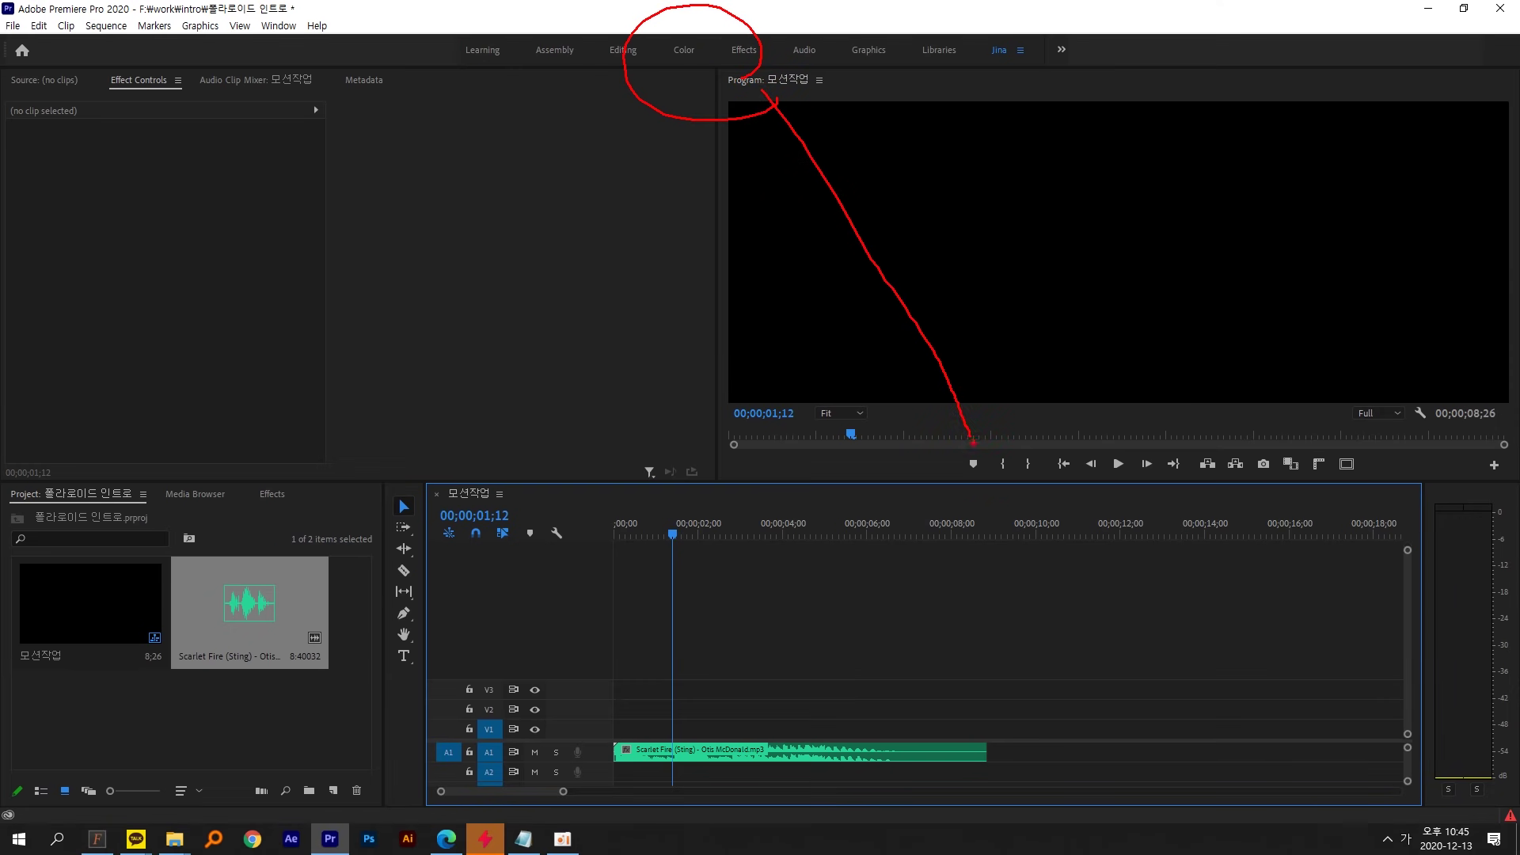
{"action": "key", "text": "Escape"}
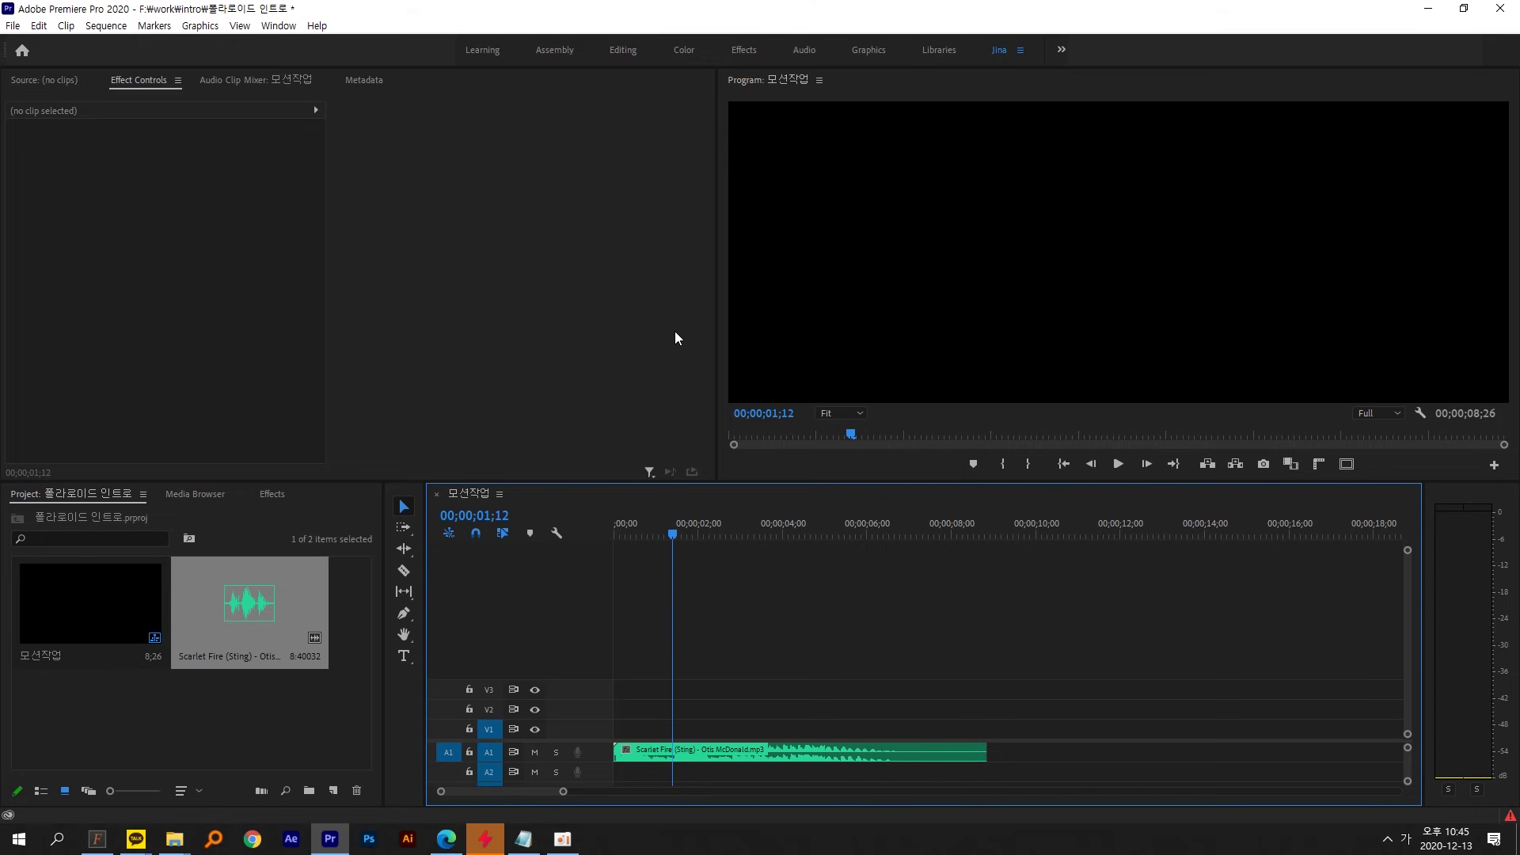
- Play the music from the start of the sequence to listen for the beats
{"action": "left_click_drag", "start_coordinate": [671, 534], "coordinate": [589, 510]}
{"action": "key", "text": "space"}
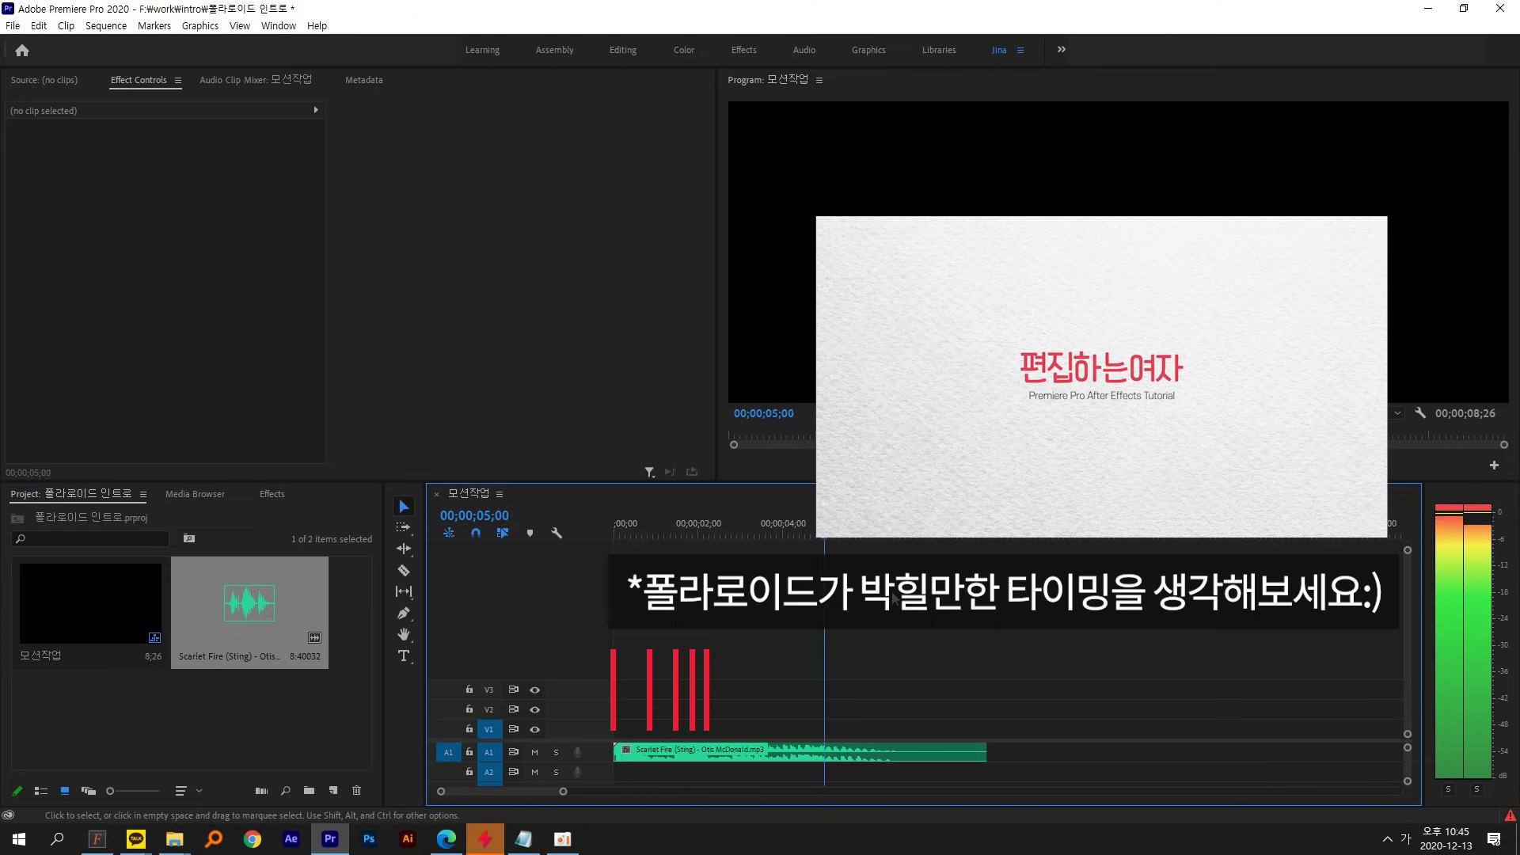
{"action": "key", "text": "space"}
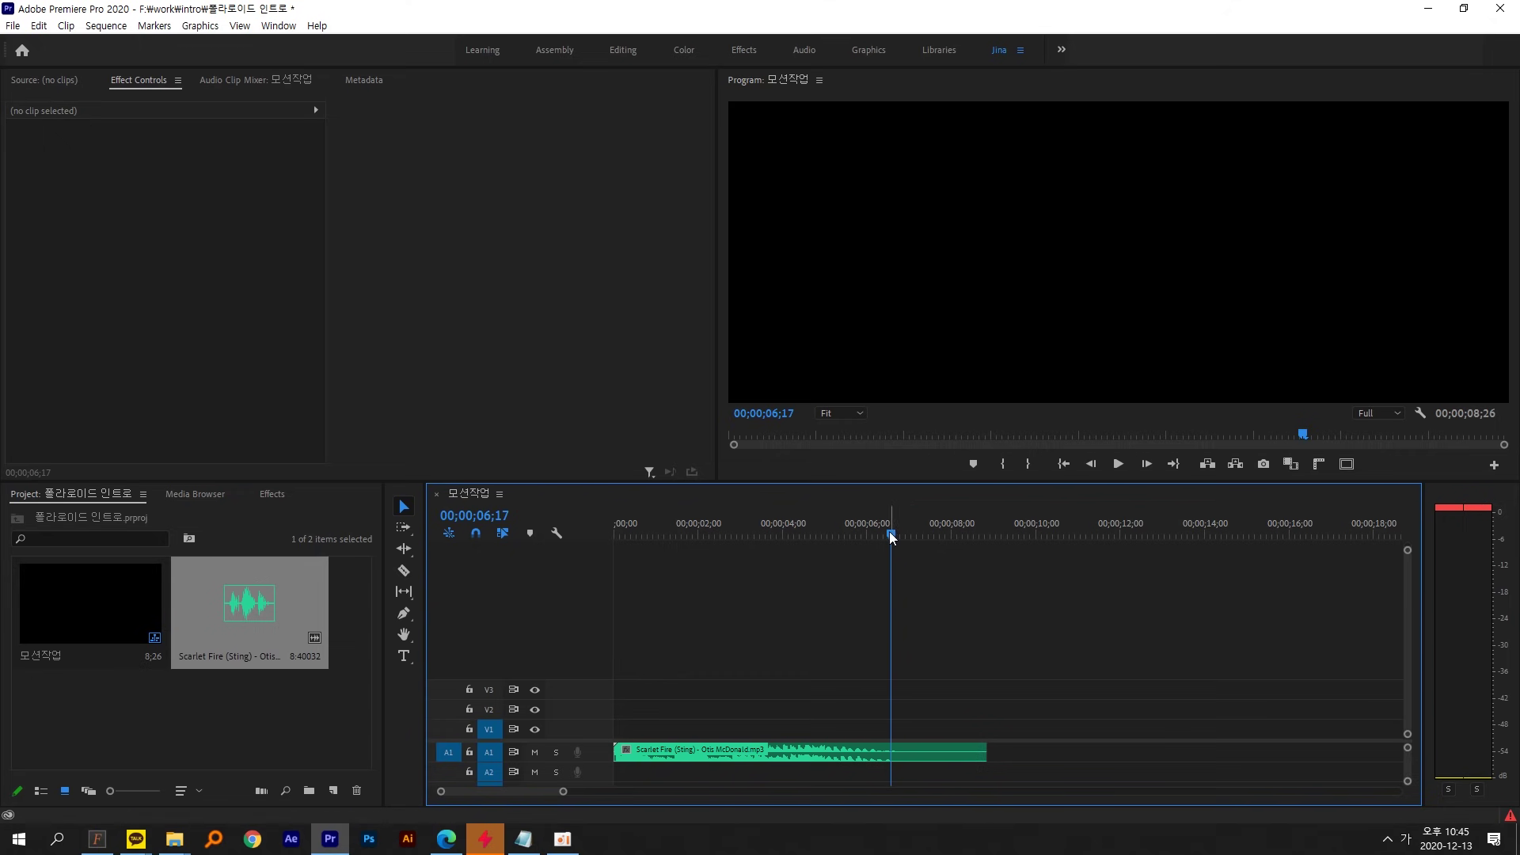
- Add a marker at the very start of the sequence and play on to find the next beat
{"action": "key", "text": "Home"}
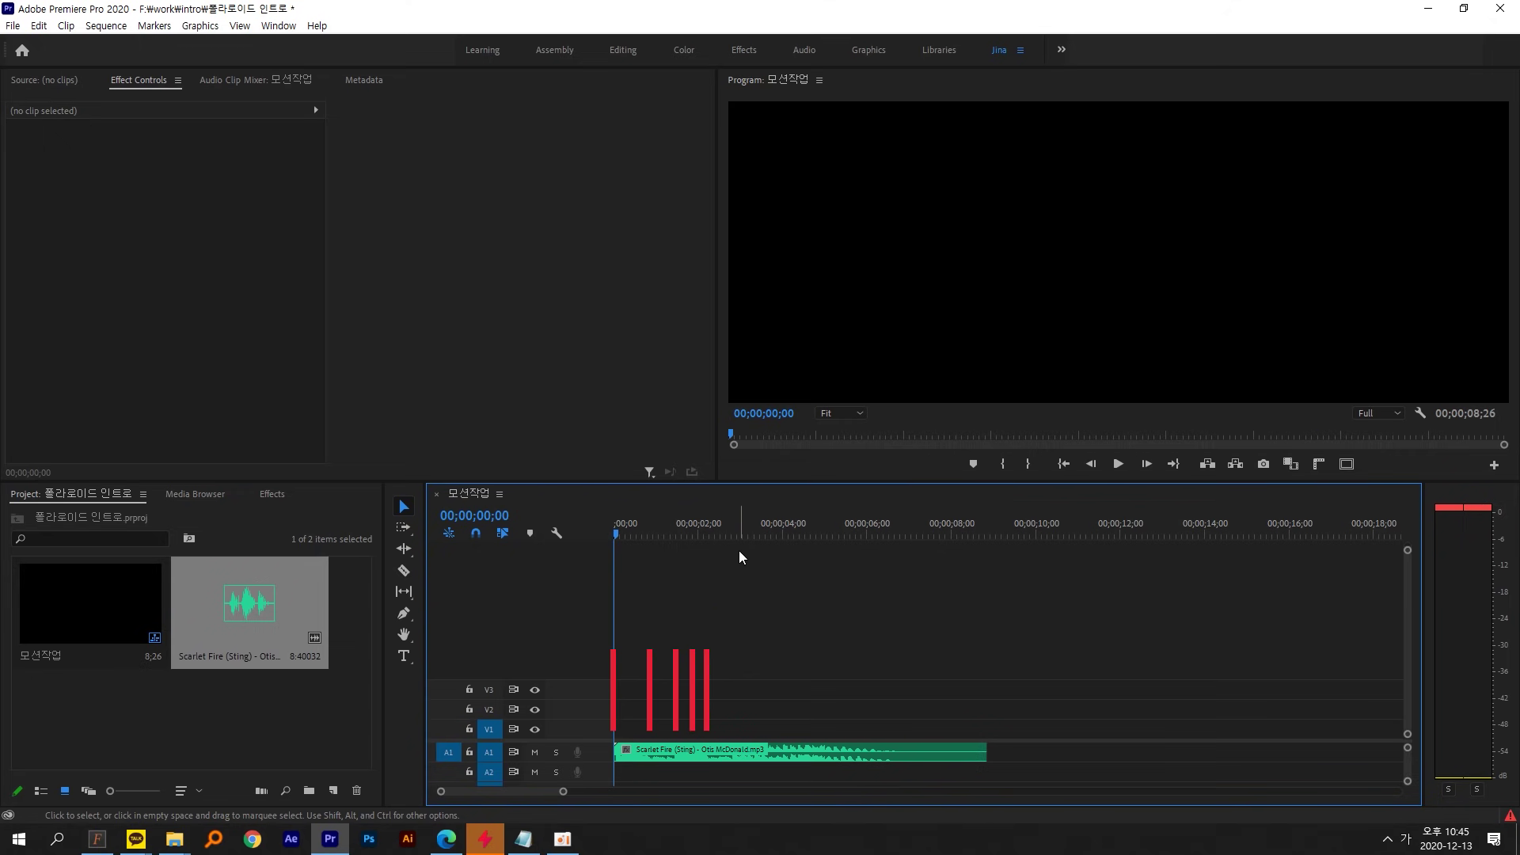
{"action": "left_click", "coordinate": [973, 464]}
{"action": "key", "text": "space"}
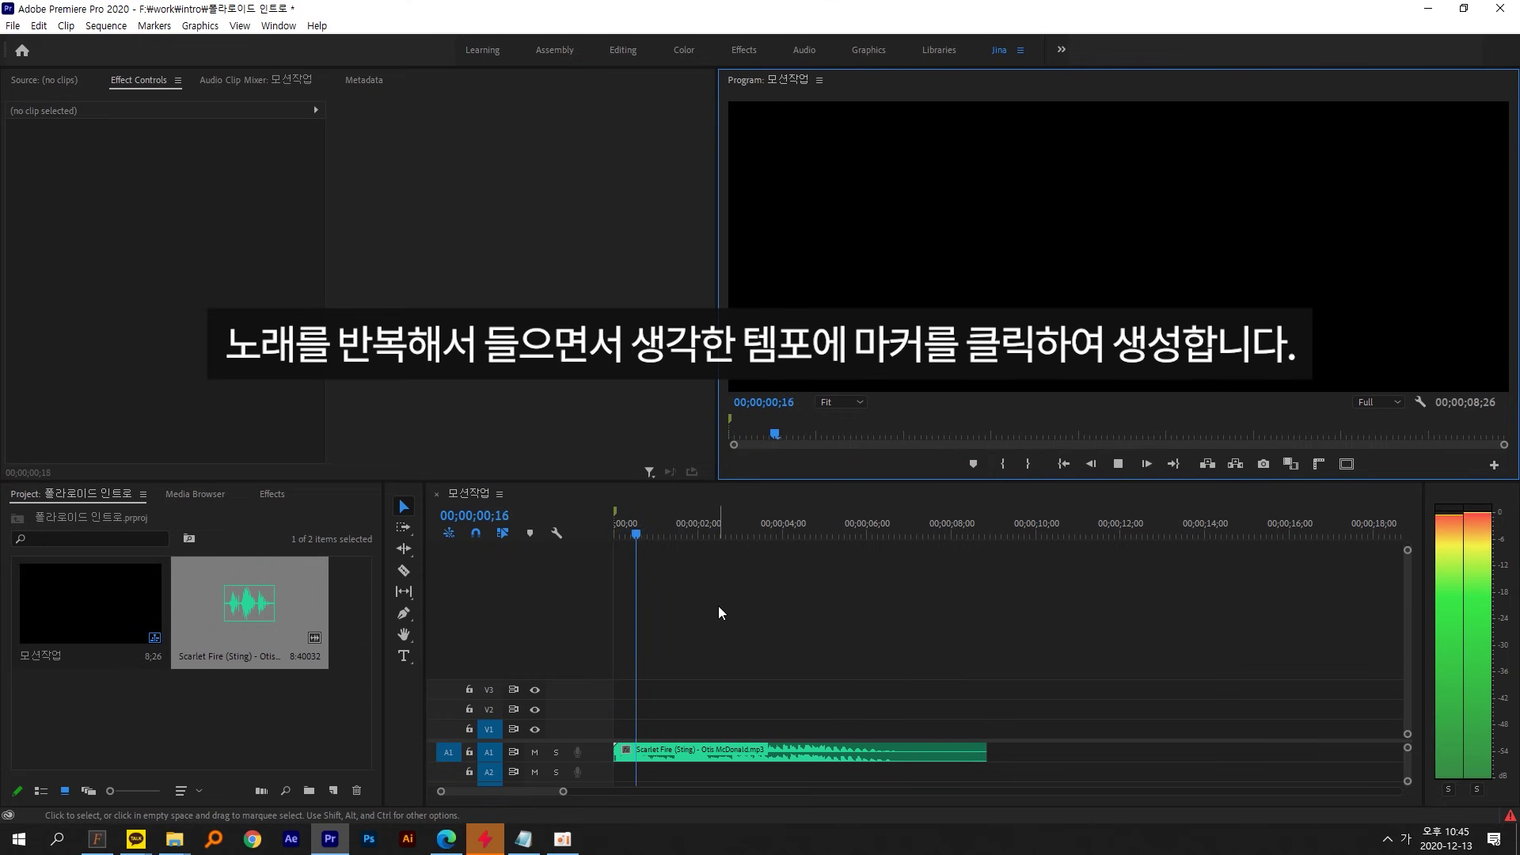
{"action": "left_click", "coordinate": [719, 606]}
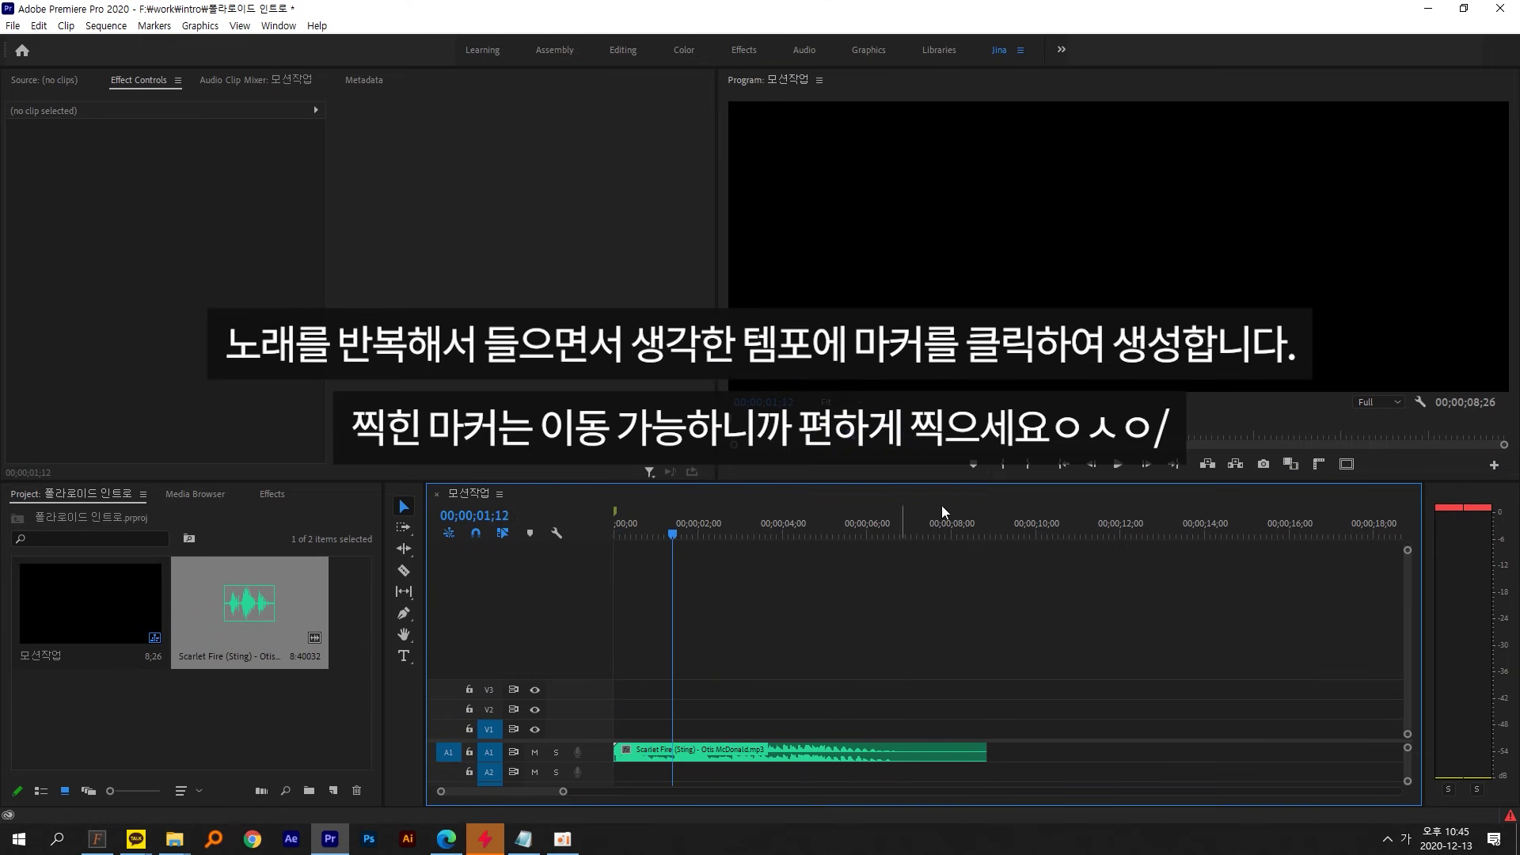
{"action": "left_click", "coordinate": [972, 464]}
- Play the music again and add four more sequence markers on the beats, at about 0.8, 1.5, 1.9 and 2.3 seconds
{"action": "left_click", "coordinate": [625, 524]}
{"action": "key", "text": "space"}
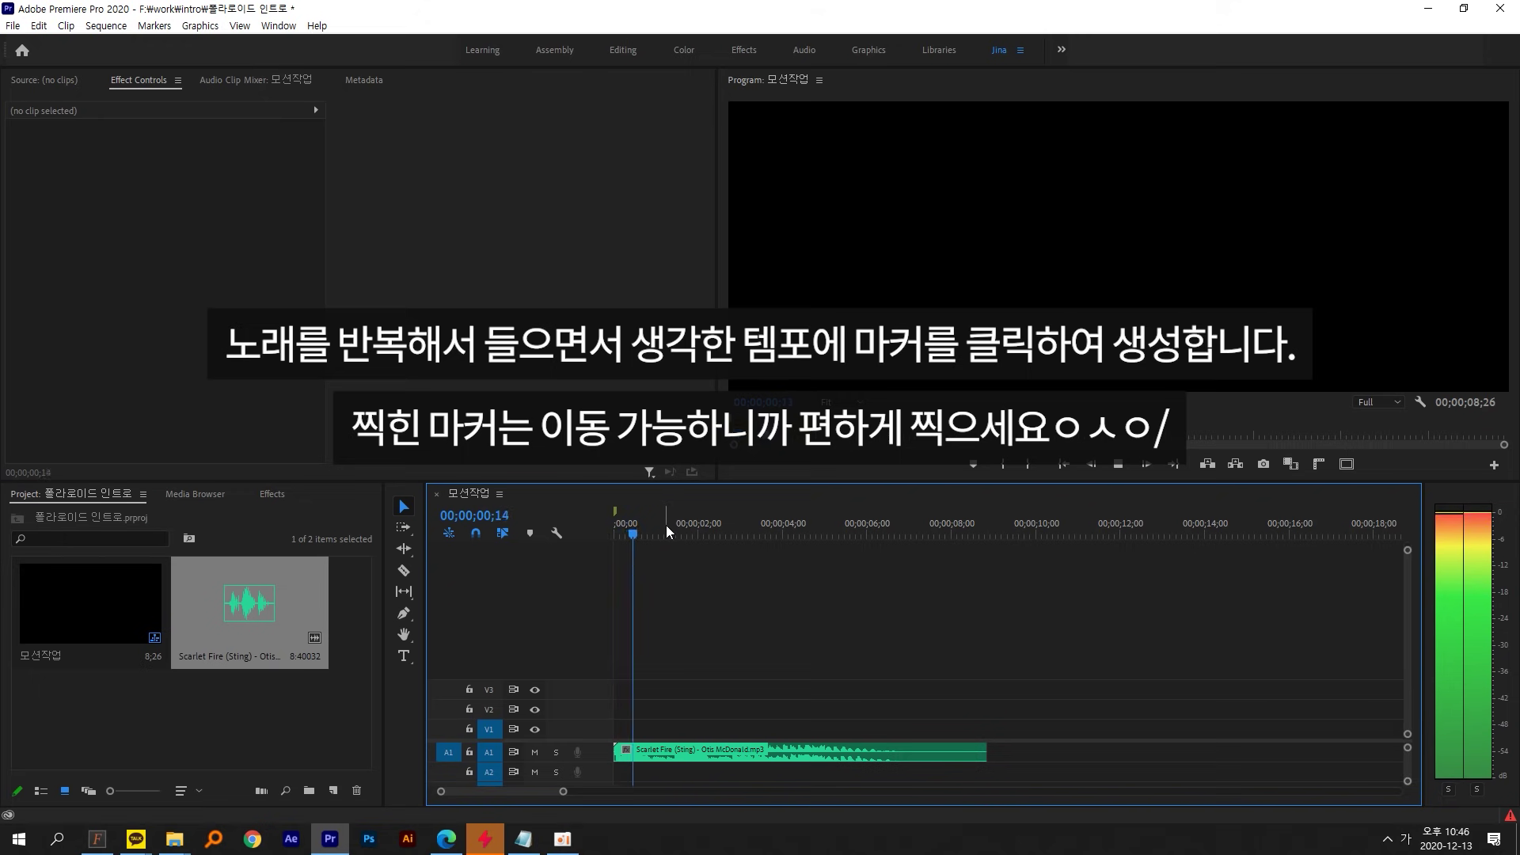
{"action": "key", "text": "space"}
{"action": "left_click", "coordinate": [972, 463]}
{"action": "key", "text": "space"}
{"action": "left_click", "coordinate": [973, 464]}
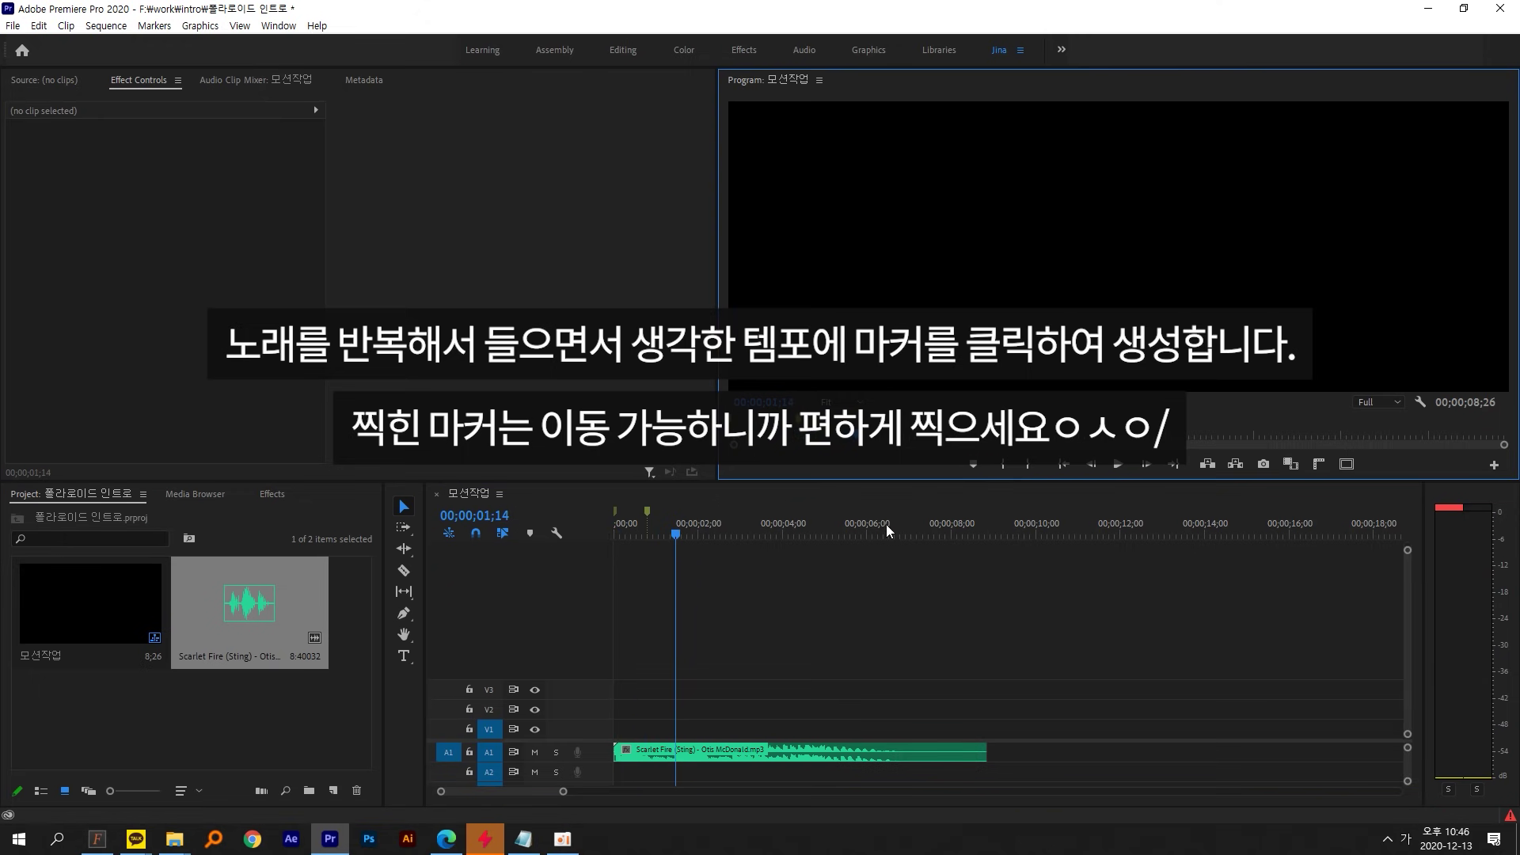
{"action": "left_click", "coordinate": [973, 467]}
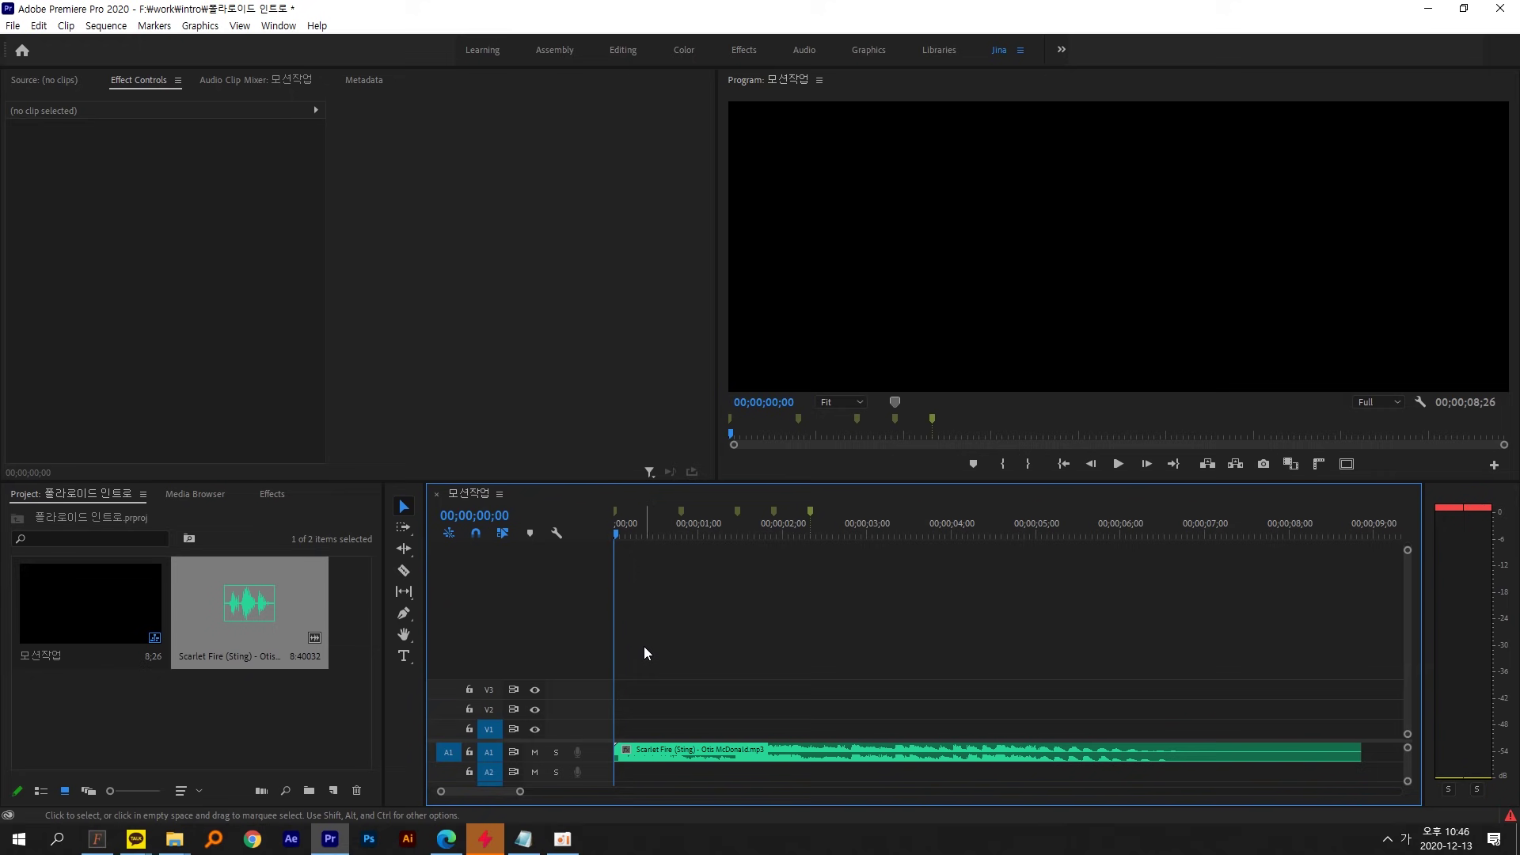
- Create a 1920 × 1080 color matte in beige E0CDB1 named Color Matte and place it at the start of video track V1
{"action": "key", "text": "minus"}
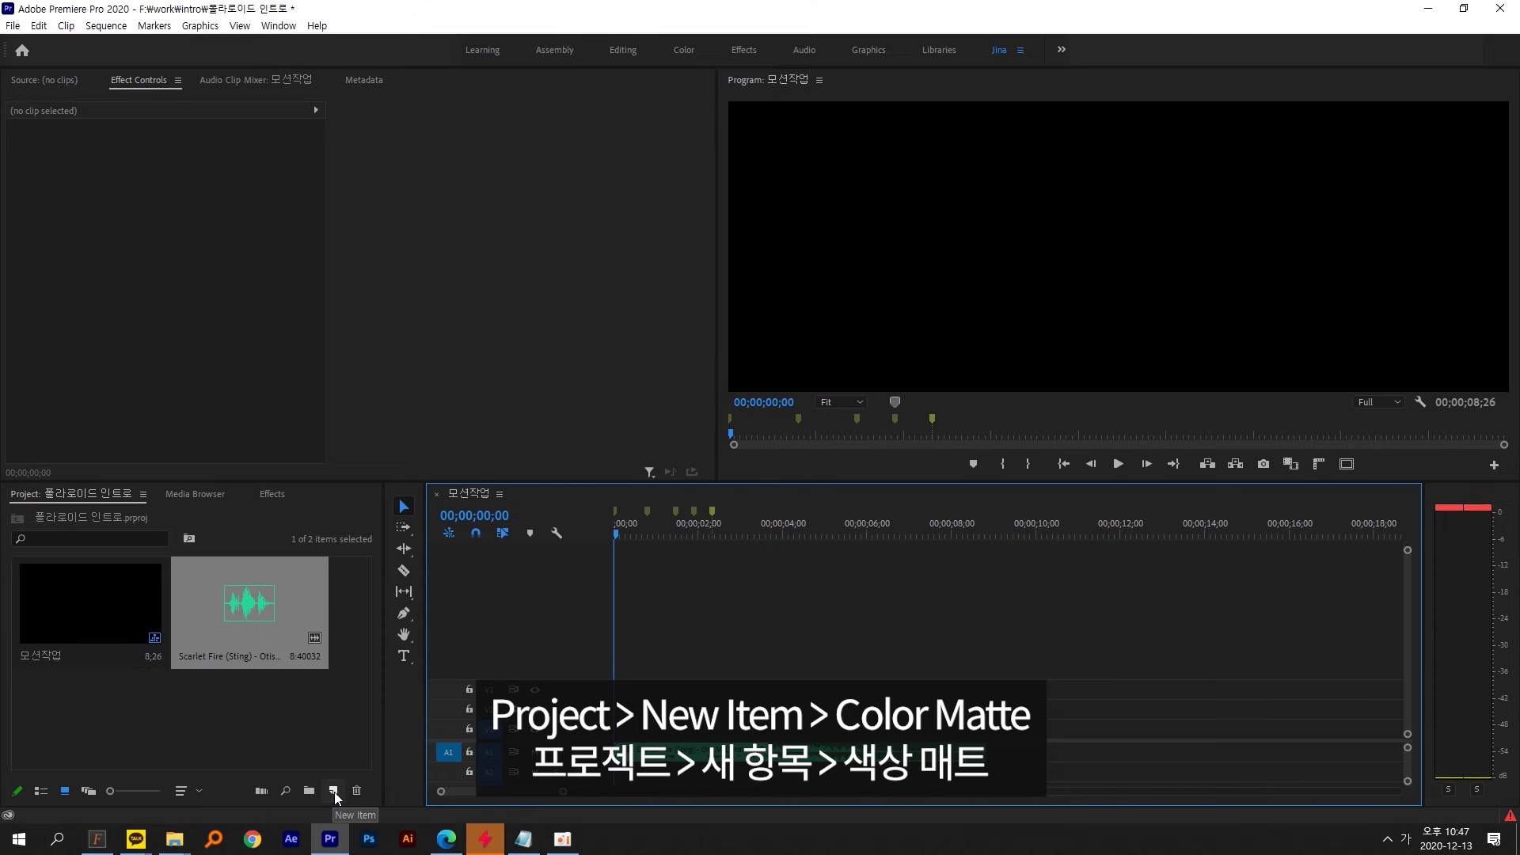
{"action": "left_click", "coordinate": [334, 791]}
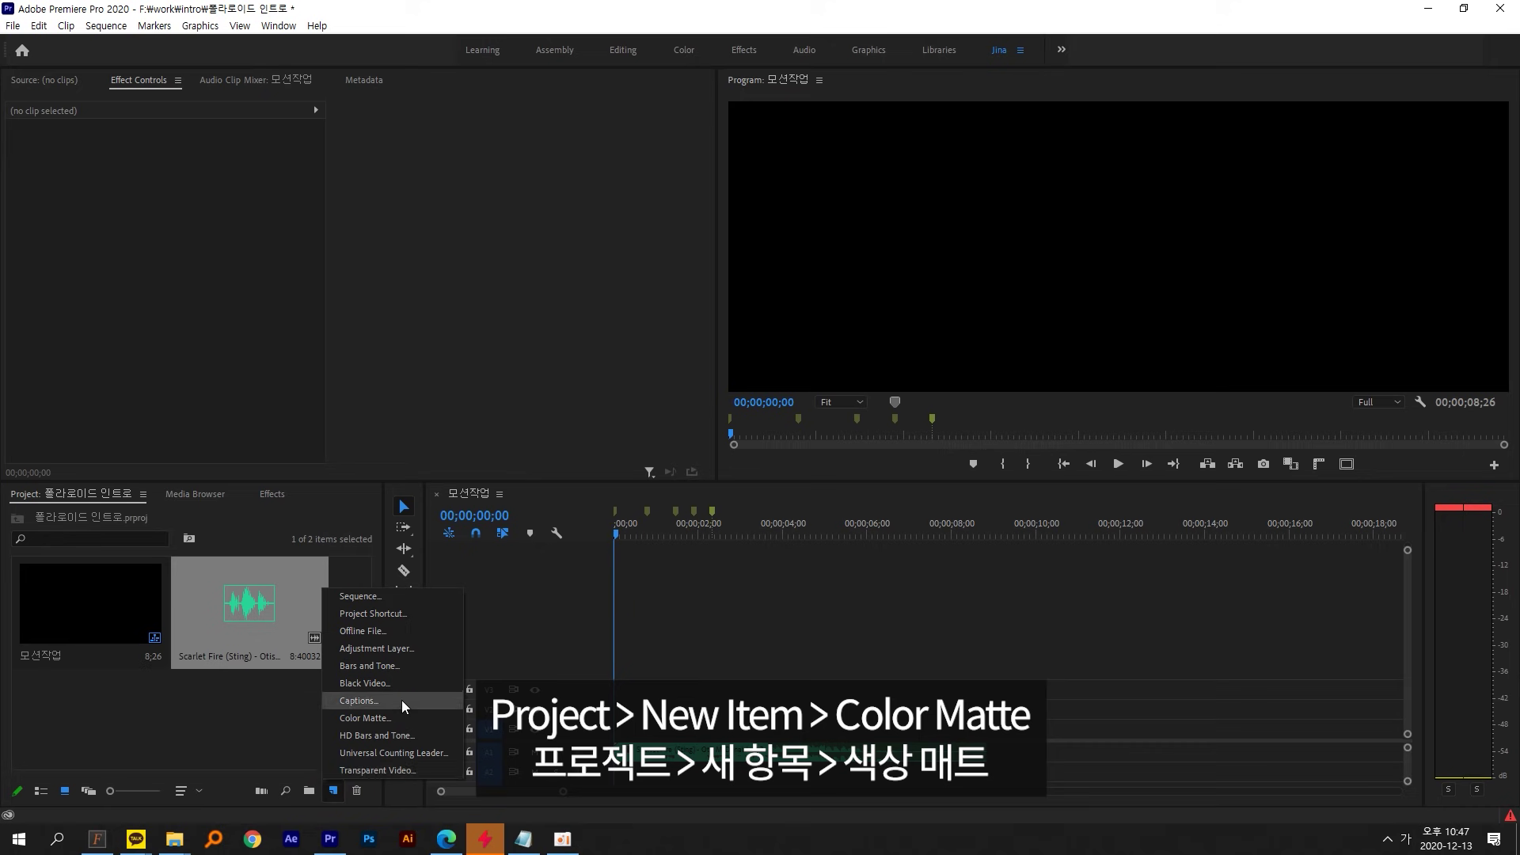
{"action": "left_click", "coordinate": [393, 718]}
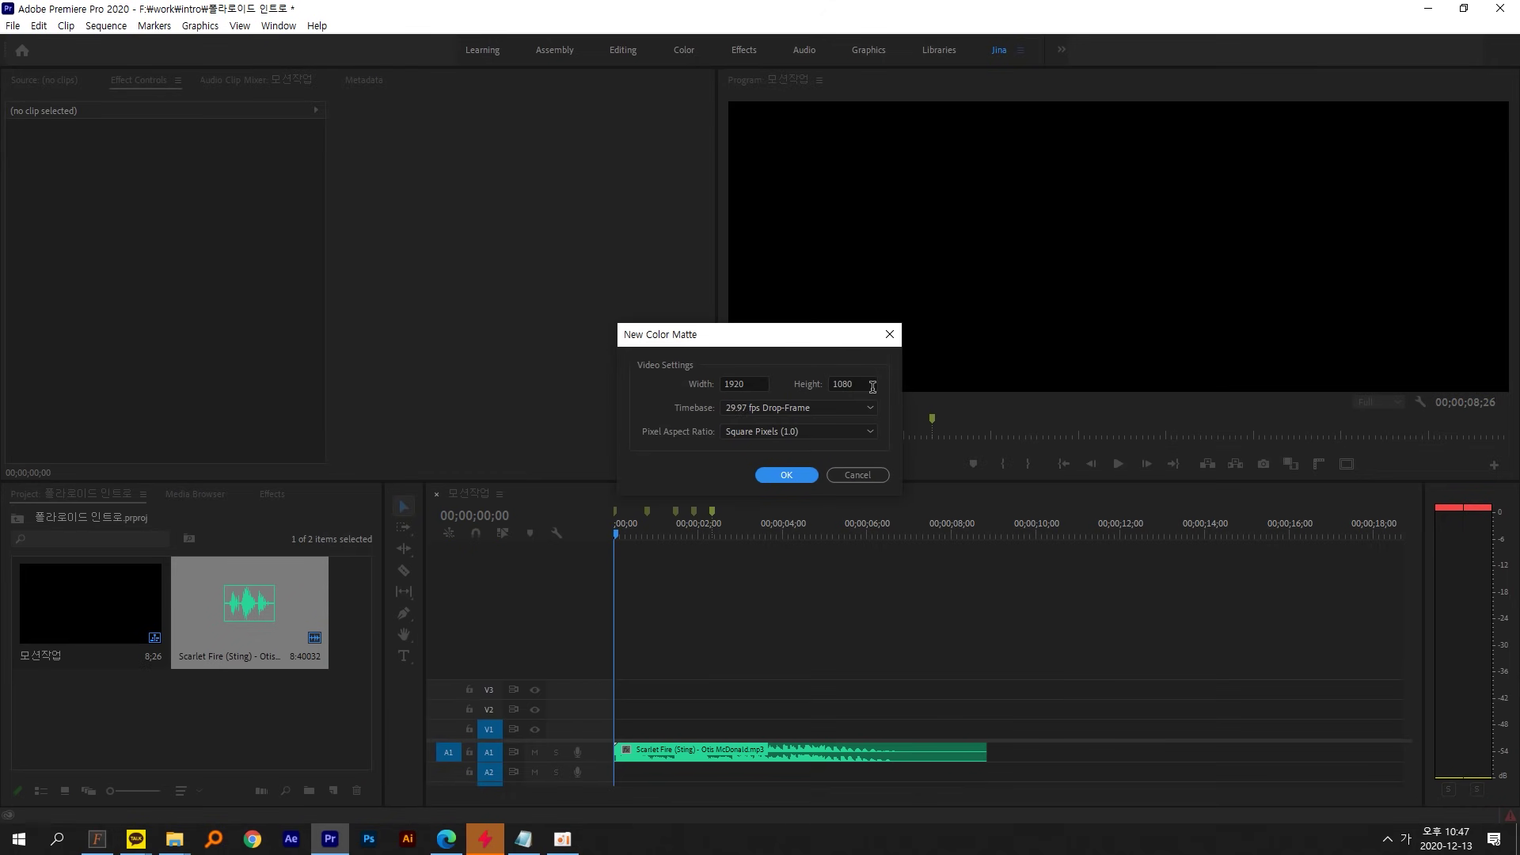
{"action": "left_click", "coordinate": [786, 475]}
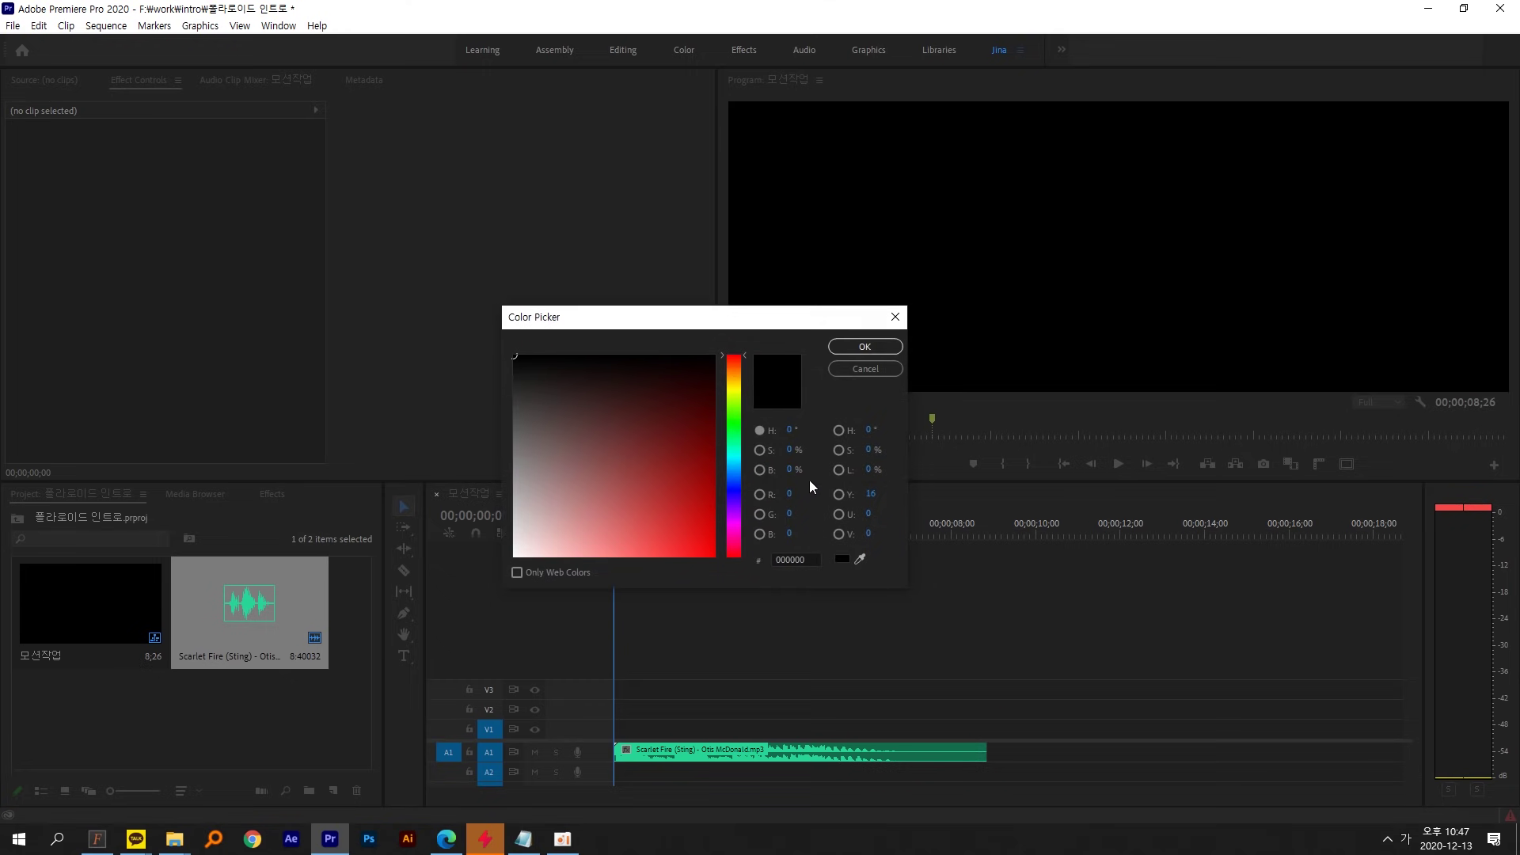
{"action": "left_click", "coordinate": [734, 386]}
{"action": "left_click_drag", "start_coordinate": [593, 522], "coordinate": [578, 538]}
{"action": "left_click", "coordinate": [731, 378]}
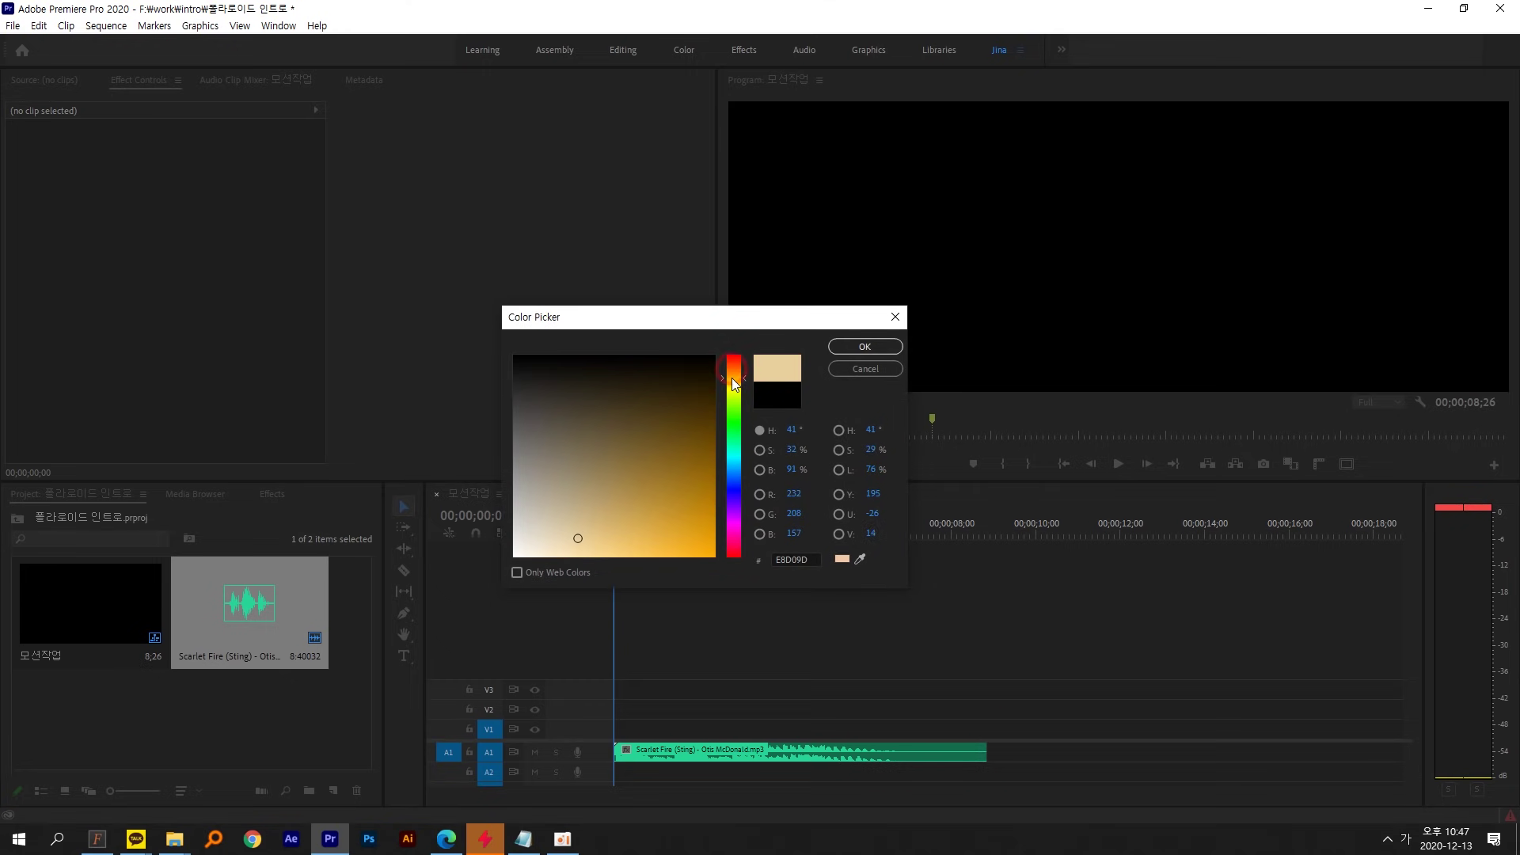
{"action": "left_click_drag", "start_coordinate": [731, 377], "coordinate": [731, 374]}
{"action": "mouse_move", "coordinate": [582, 528]}
{"action": "left_mouse_down"}
{"action": "mouse_move", "coordinate": [559, 512]}
{"action": "mouse_move", "coordinate": [555, 531]}
{"action": "left_mouse_up"}
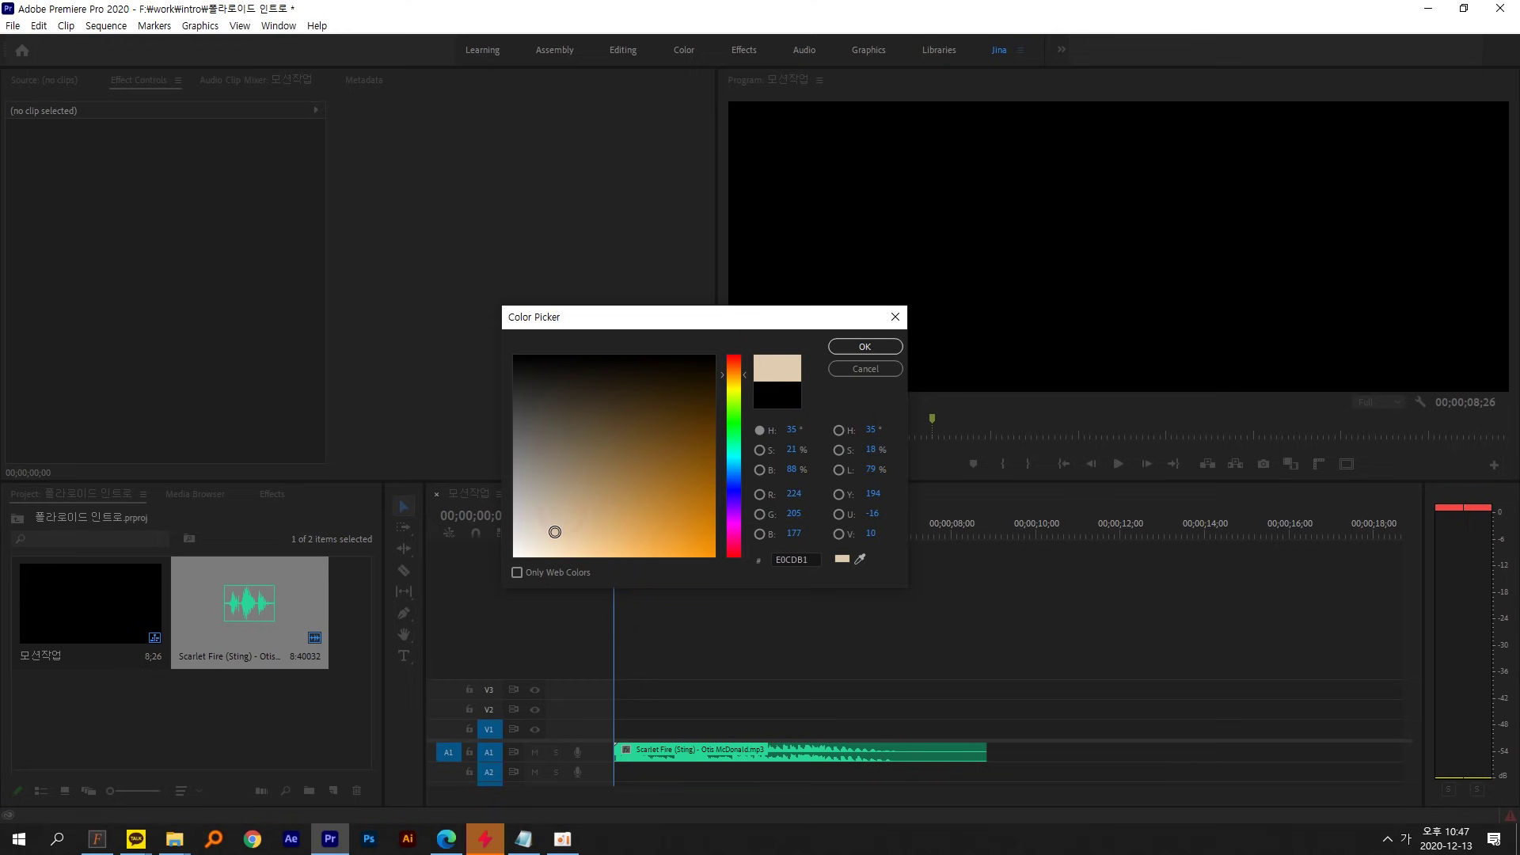
{"action": "left_click", "coordinate": [864, 346]}
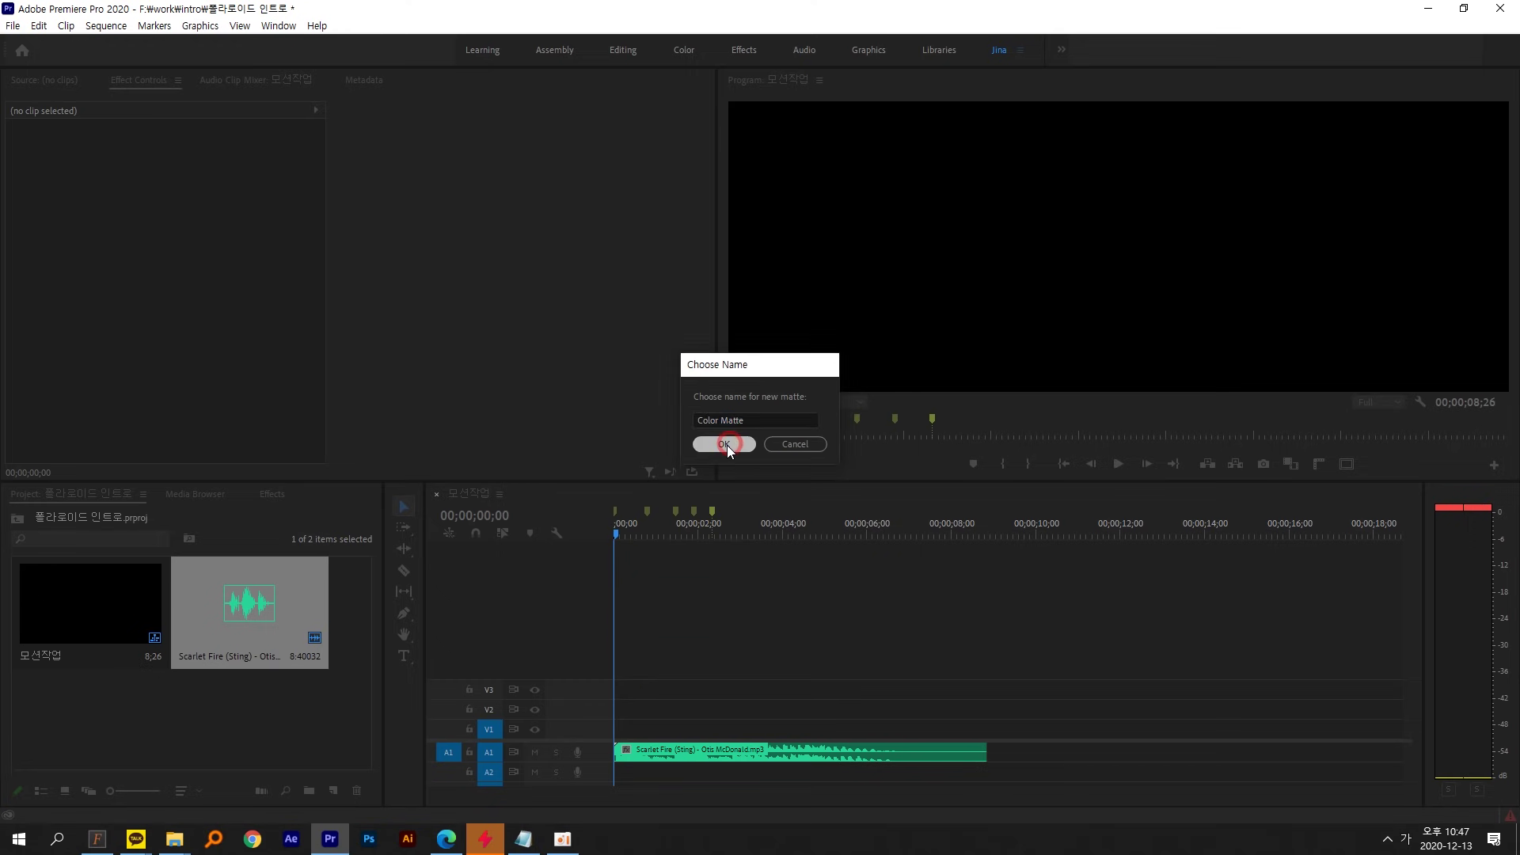
{"action": "left_click", "coordinate": [726, 445]}
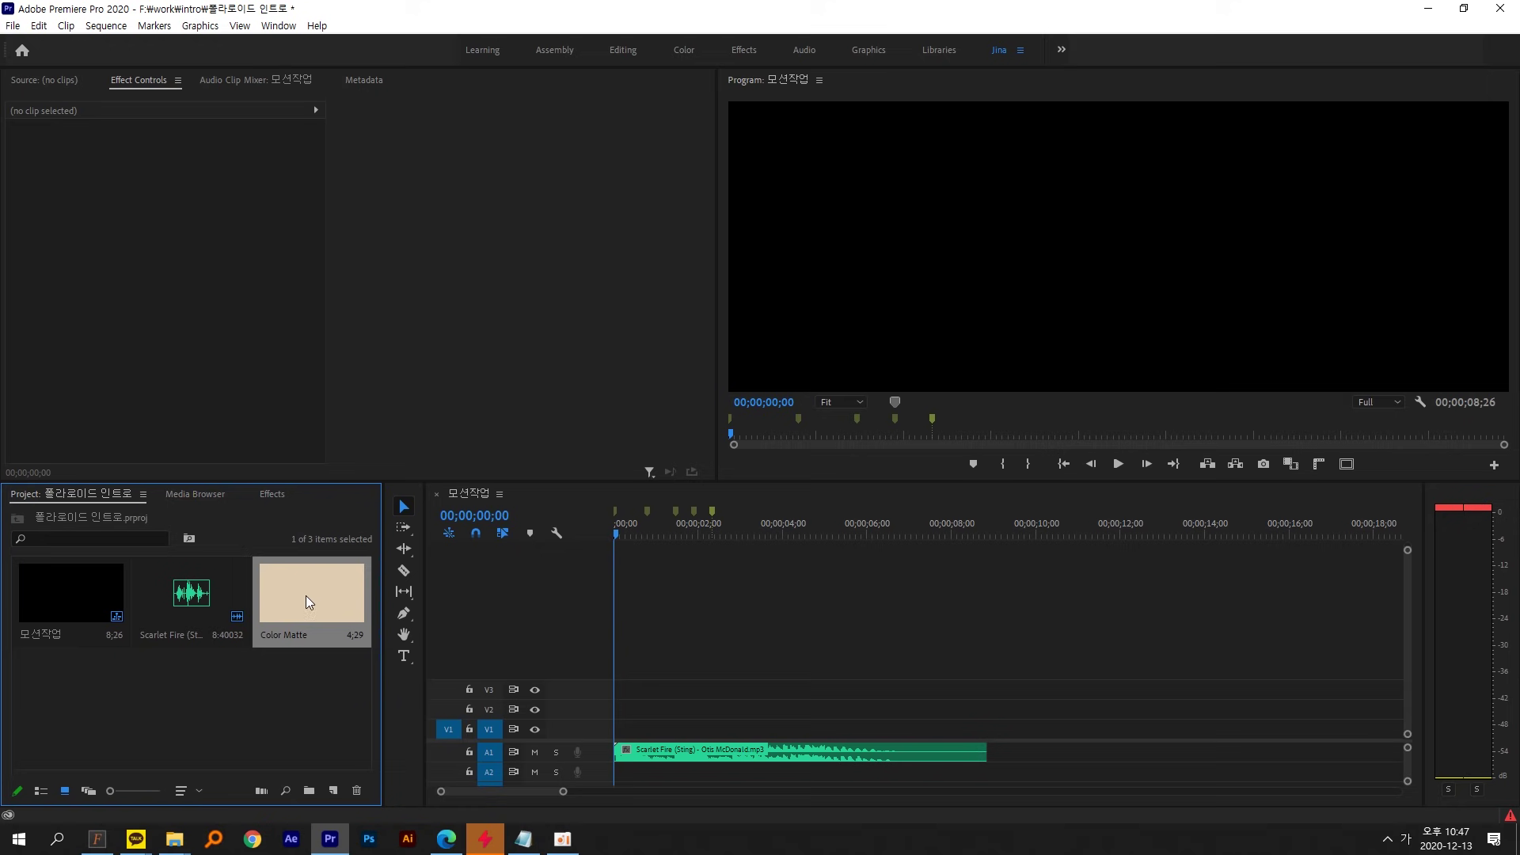
{"action": "left_click_drag", "start_coordinate": [306, 595], "coordinate": [577, 729]}
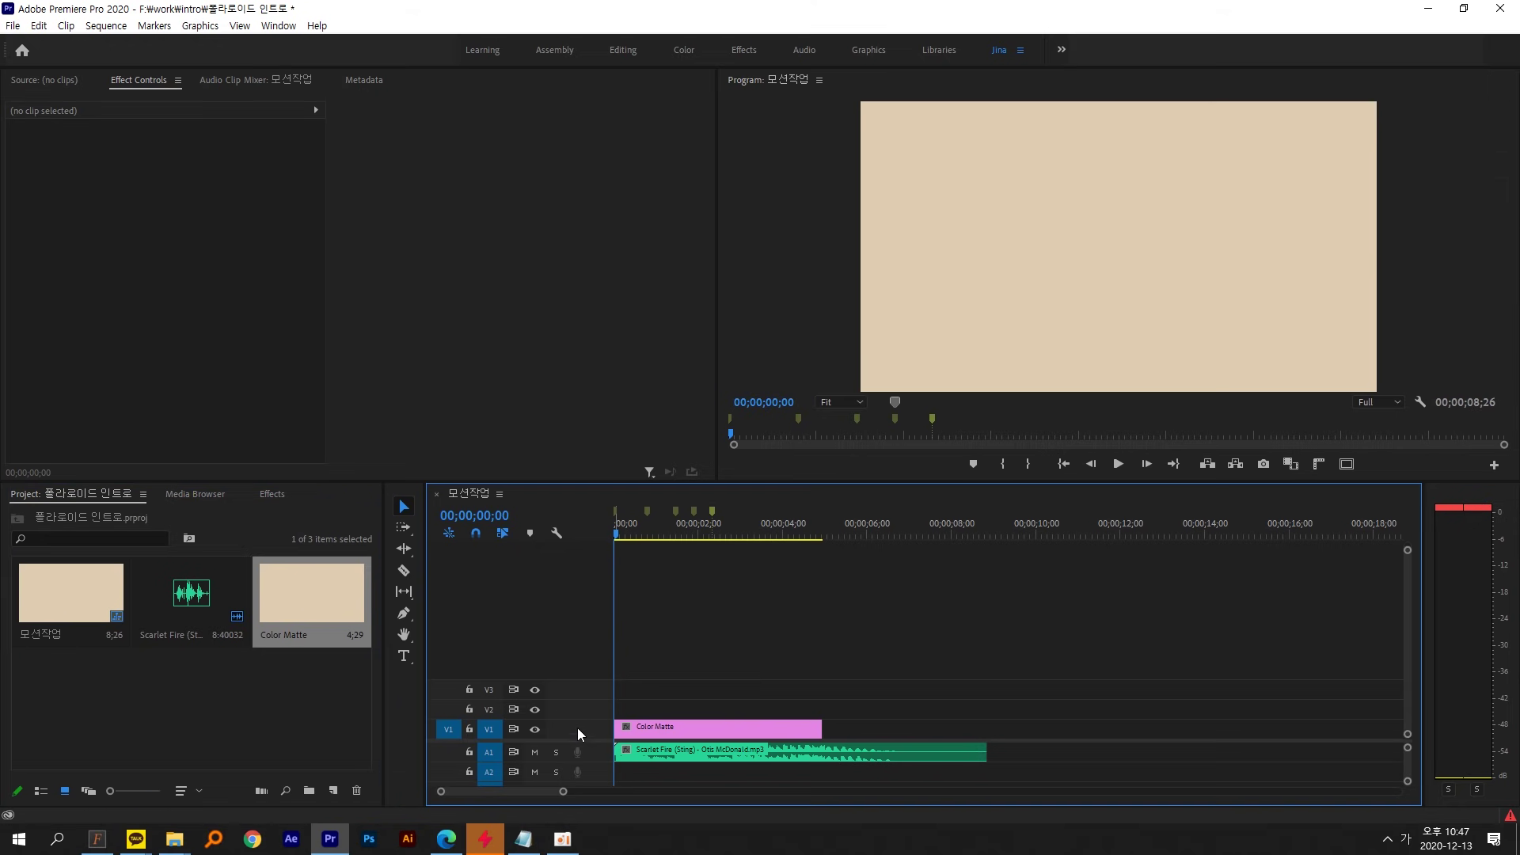
- Import the paper texture image paper-1468878_1920 from the intro folder into the project
{"action": "left_click", "coordinate": [13, 25]}
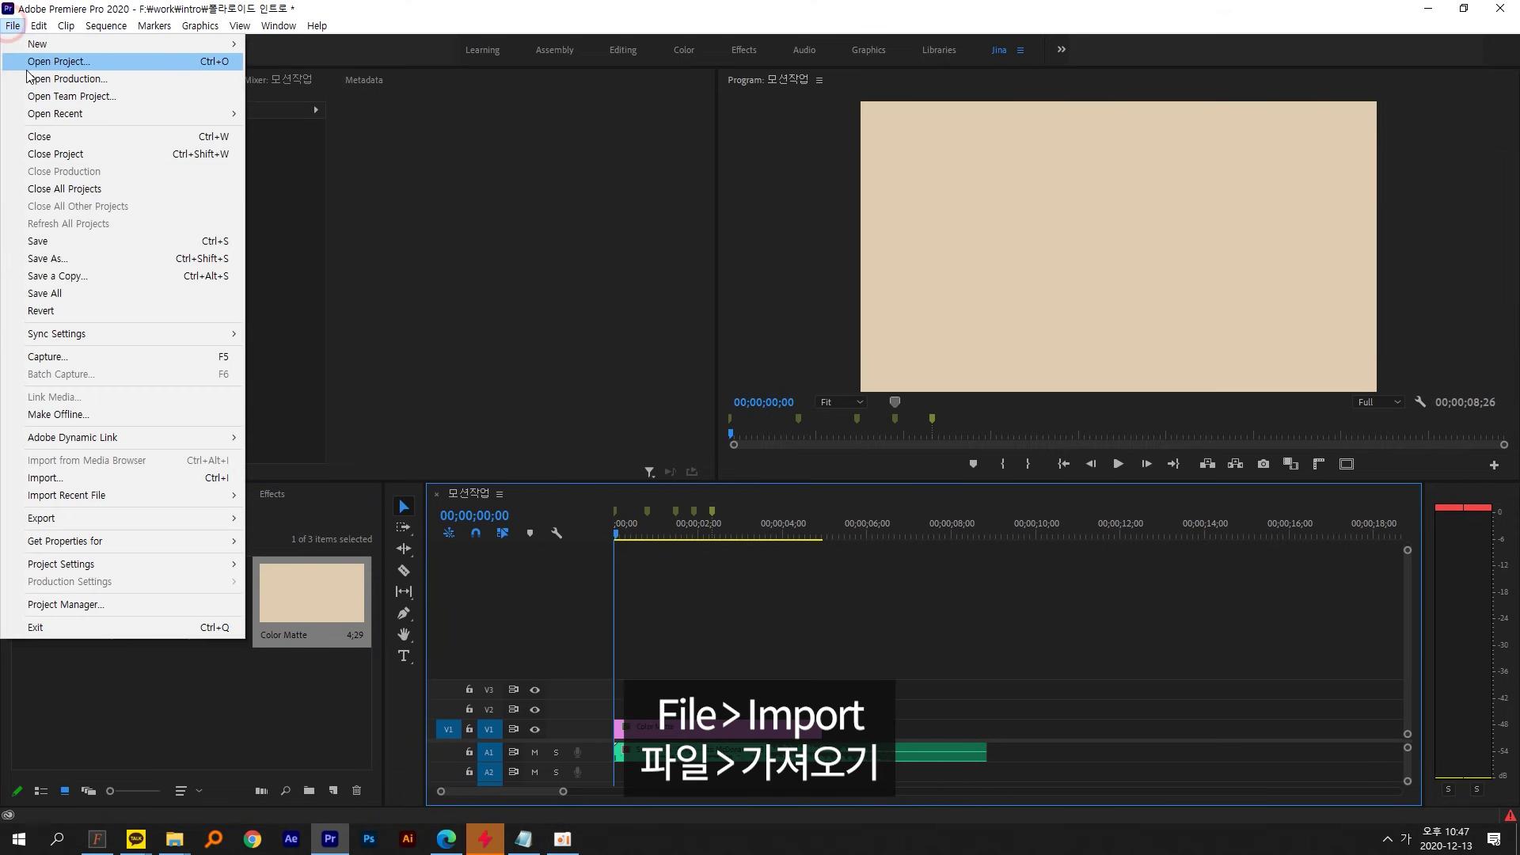
{"action": "left_click", "coordinate": [98, 481]}
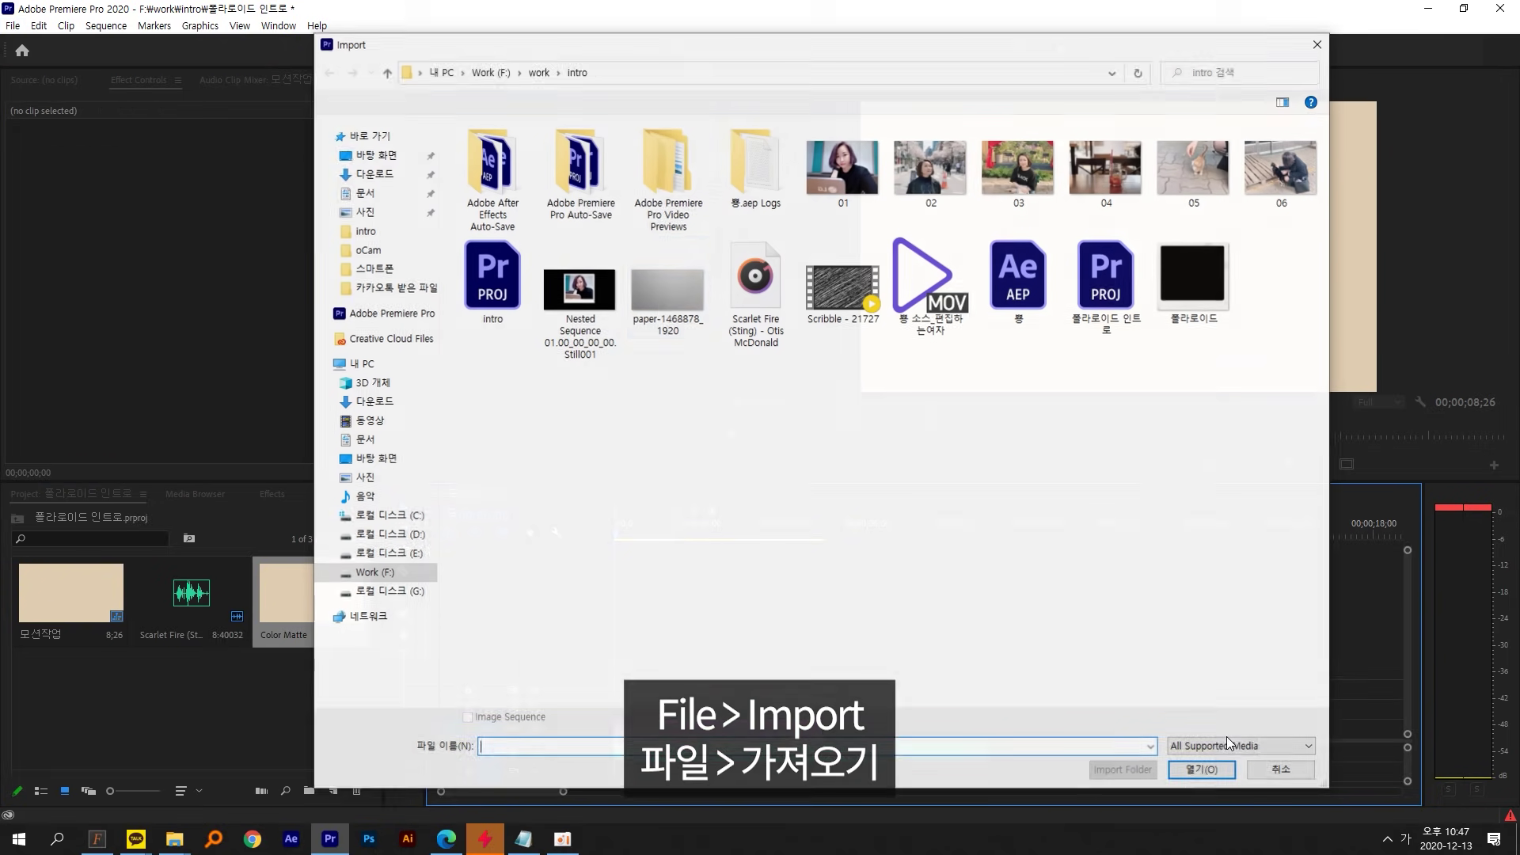
{"action": "left_click", "coordinate": [658, 303]}
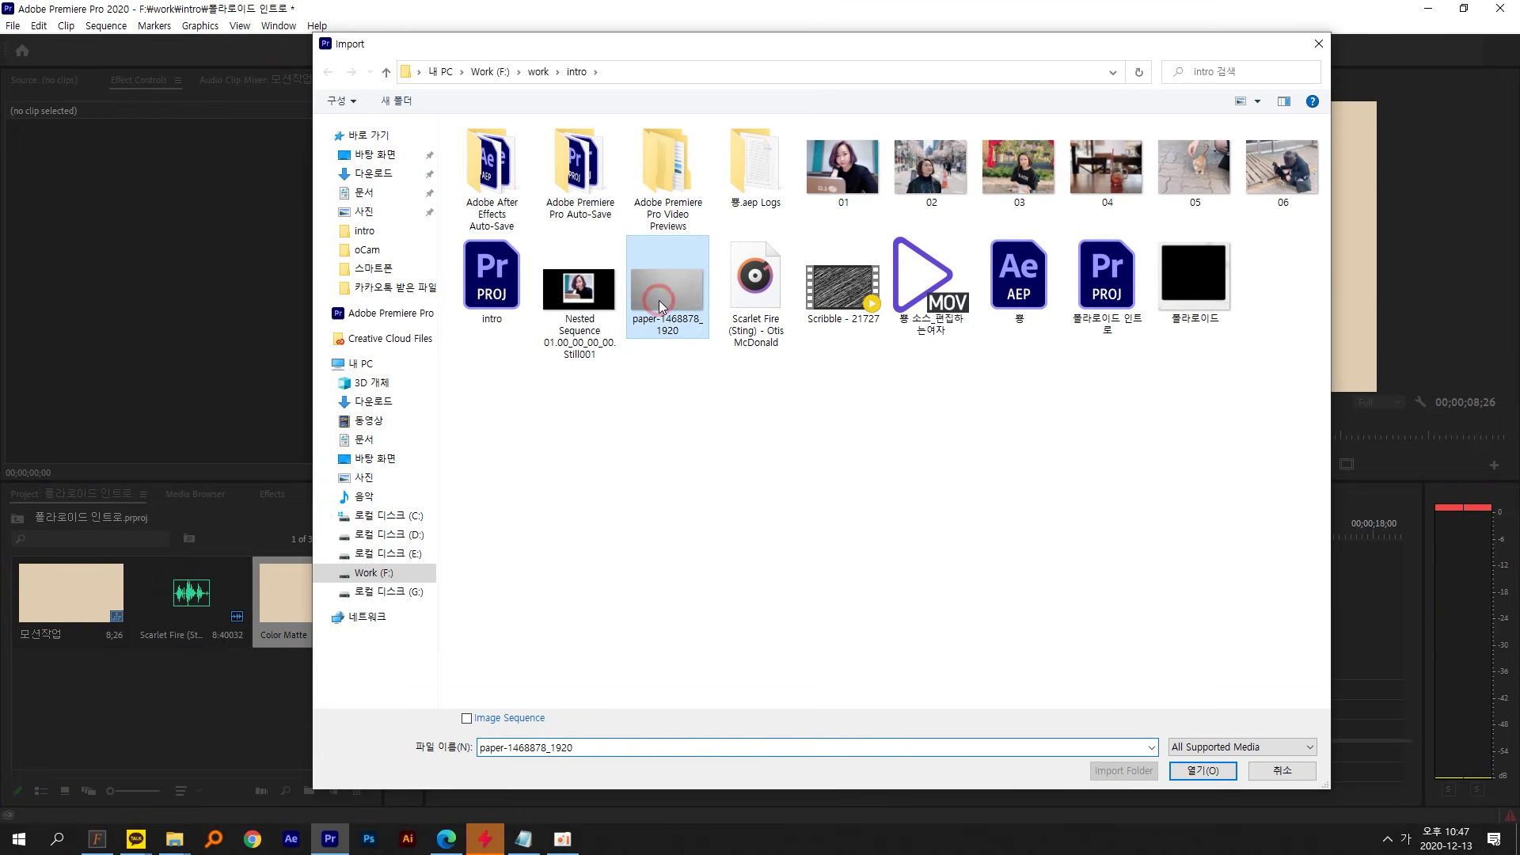
{"action": "left_click", "coordinate": [1202, 770]}
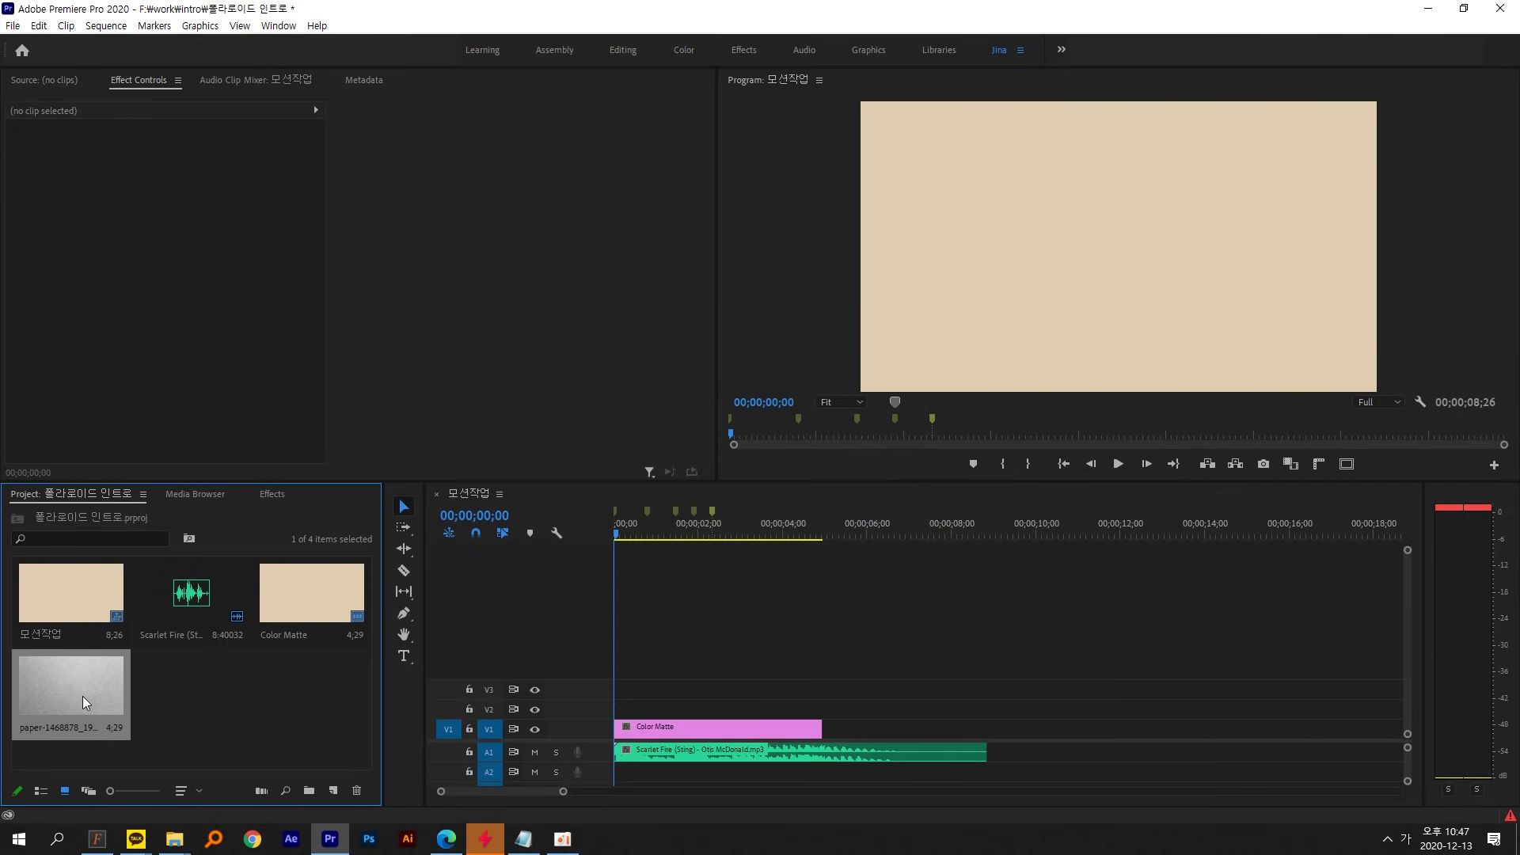
- Place the paper texture image at the start of track V2 above the color matte and set its blend mode to Multiply
{"action": "left_click_drag", "start_coordinate": [85, 702], "coordinate": [723, 653]}
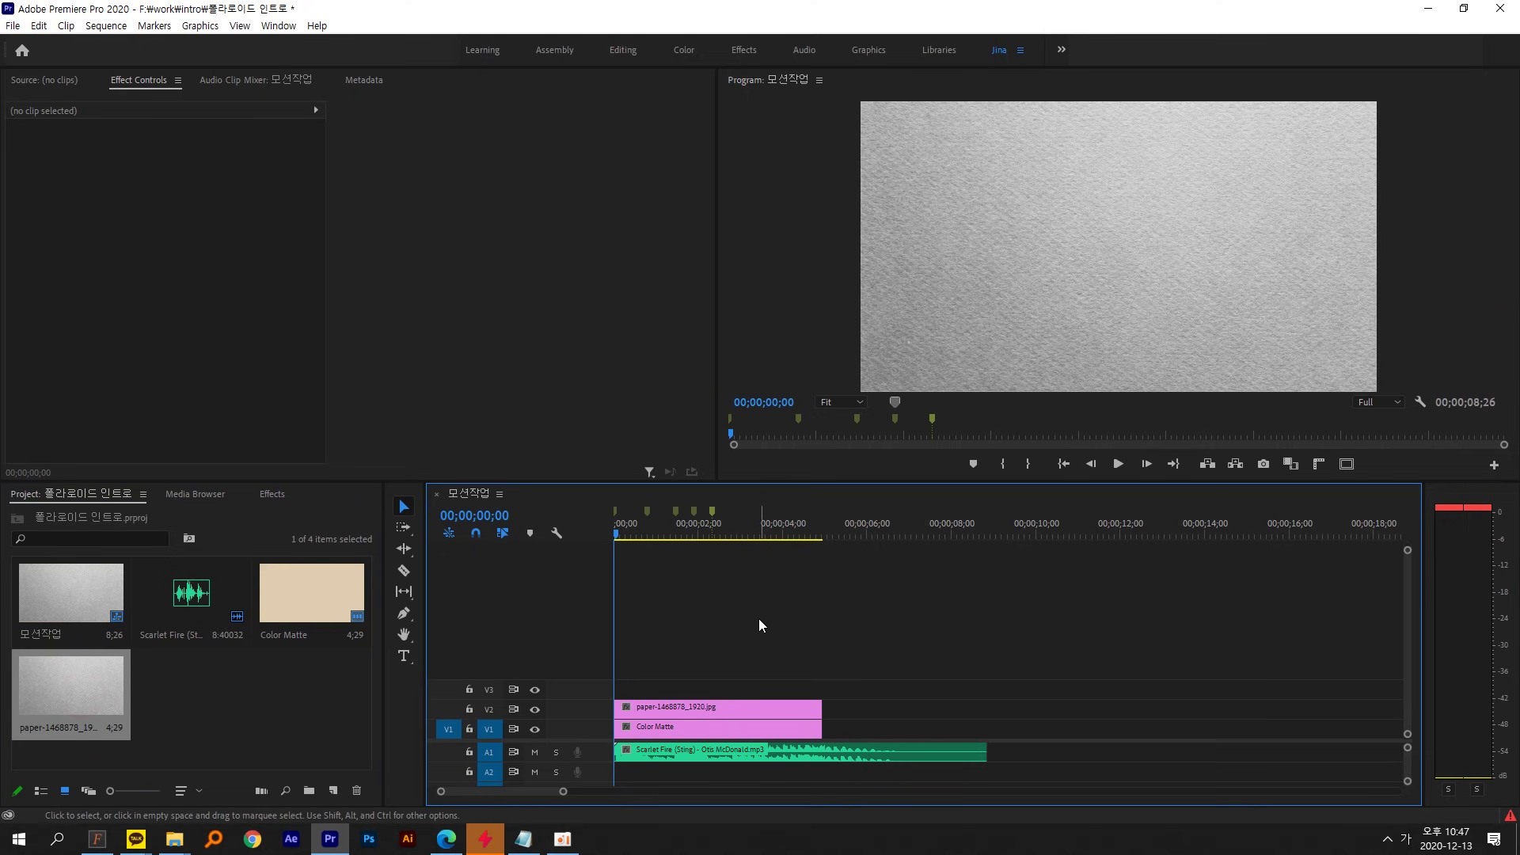
{"action": "left_click", "coordinate": [671, 709]}
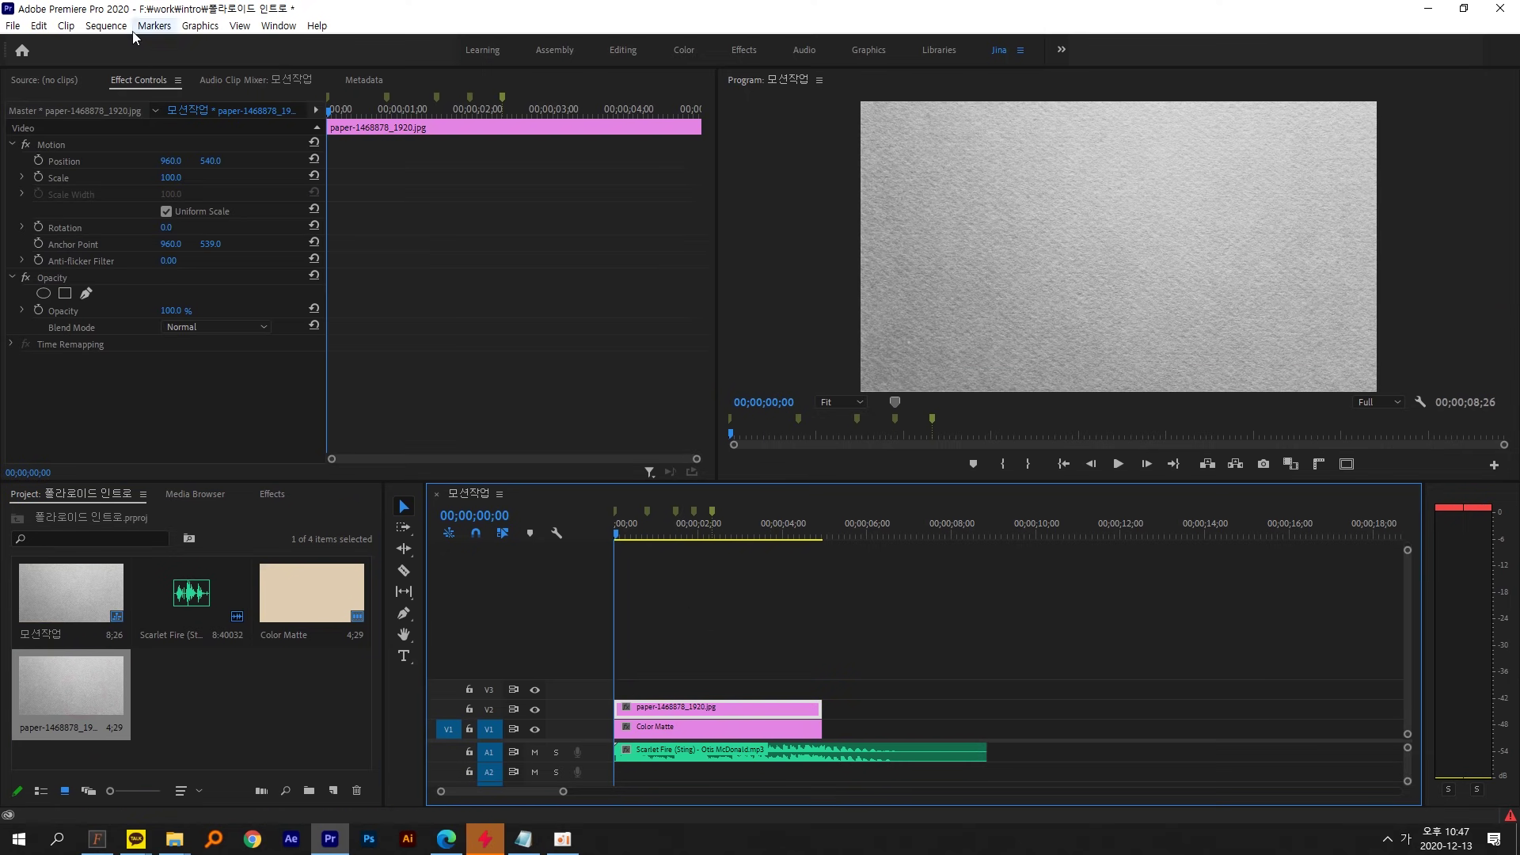
{"action": "left_click", "coordinate": [145, 85]}
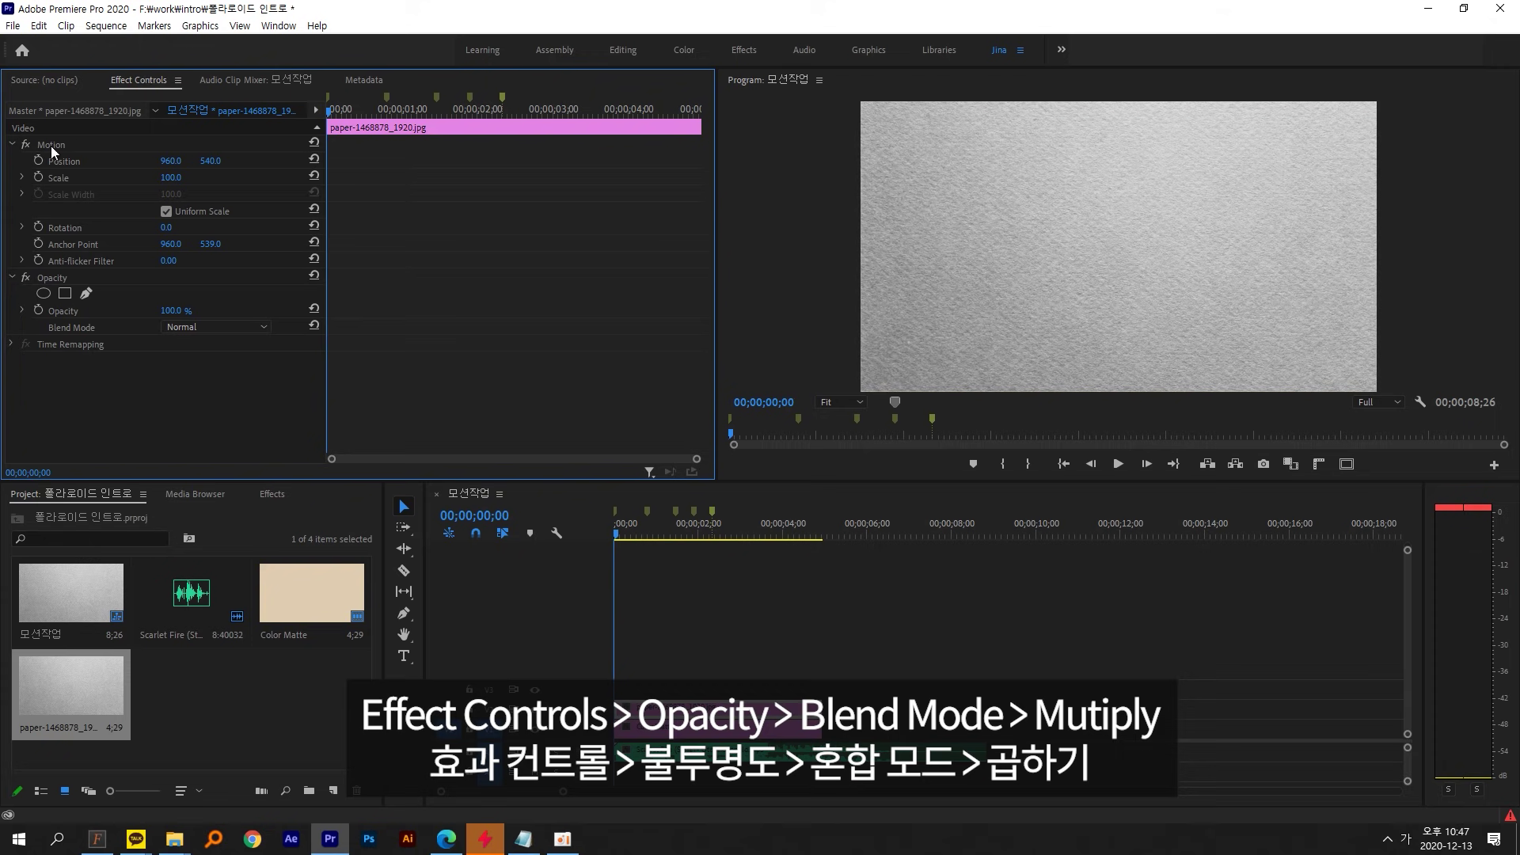
{"action": "left_click", "coordinate": [12, 144]}
{"action": "left_click", "coordinate": [14, 163]}
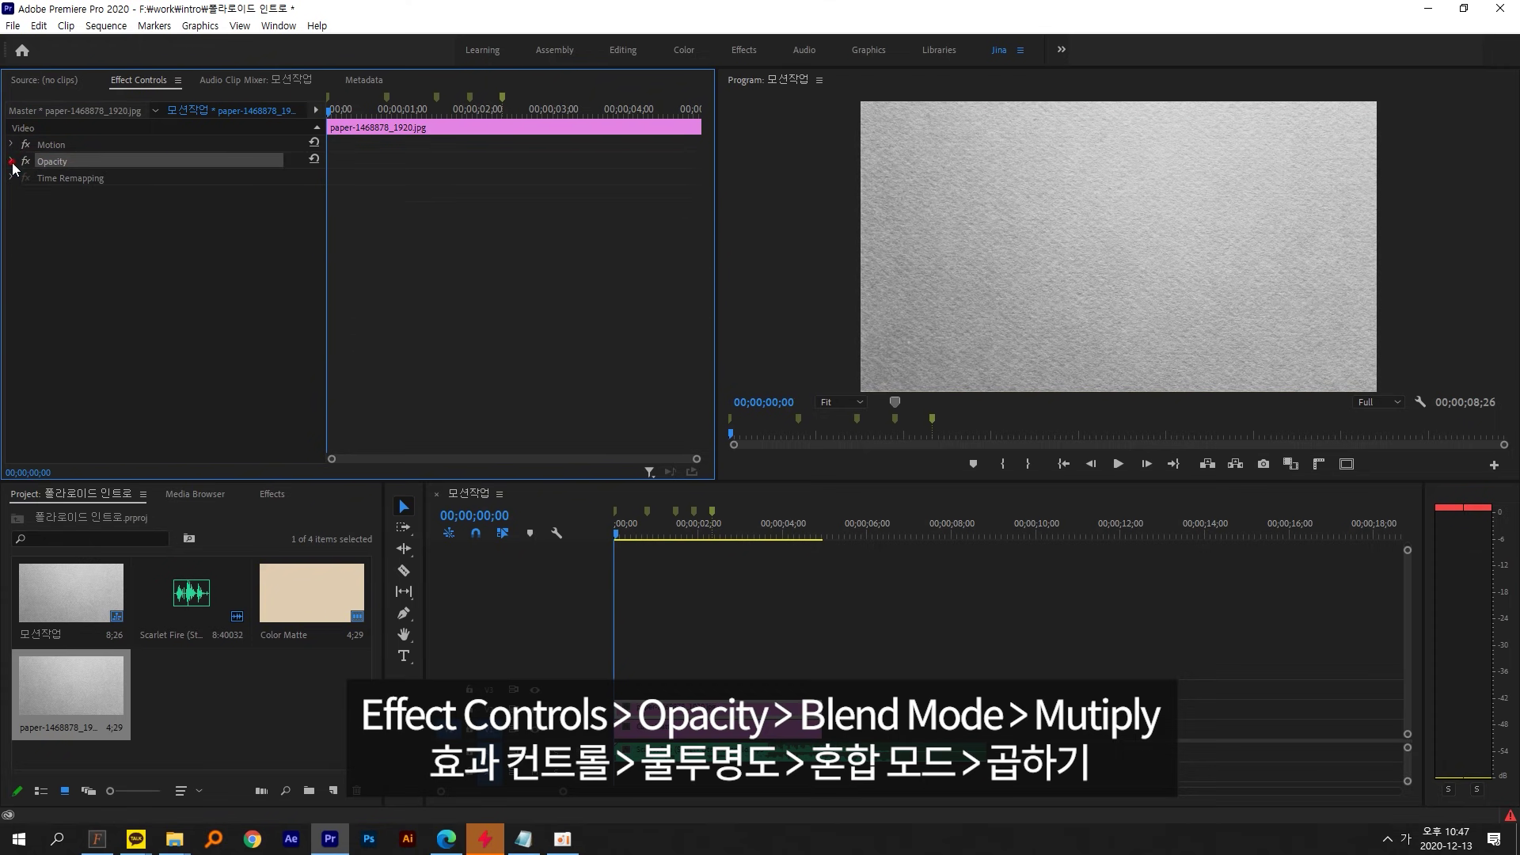
{"action": "left_click", "coordinate": [63, 212]}
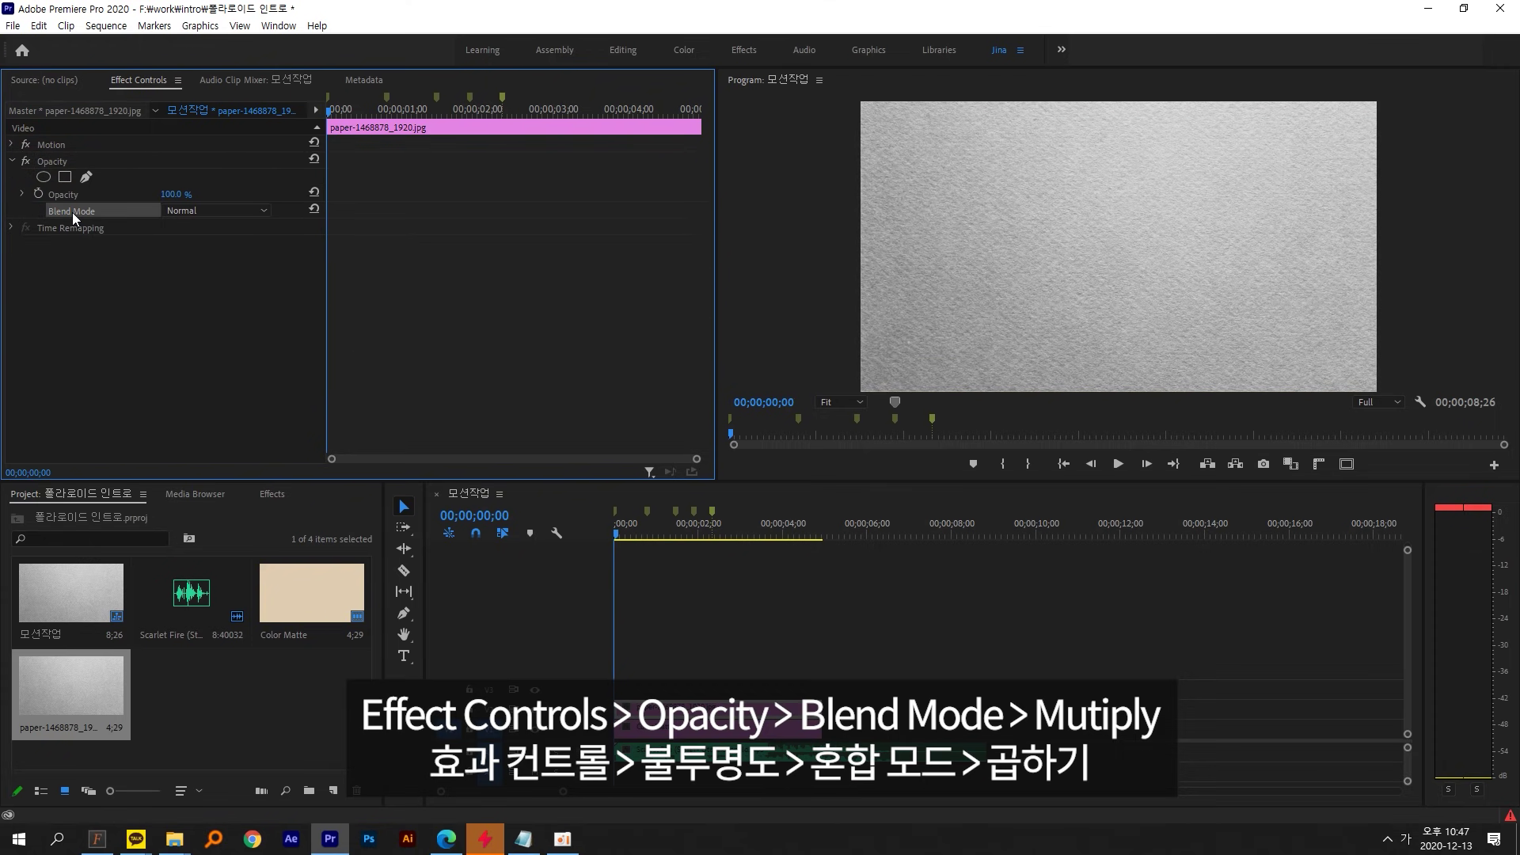
{"action": "left_click", "coordinate": [211, 209]}
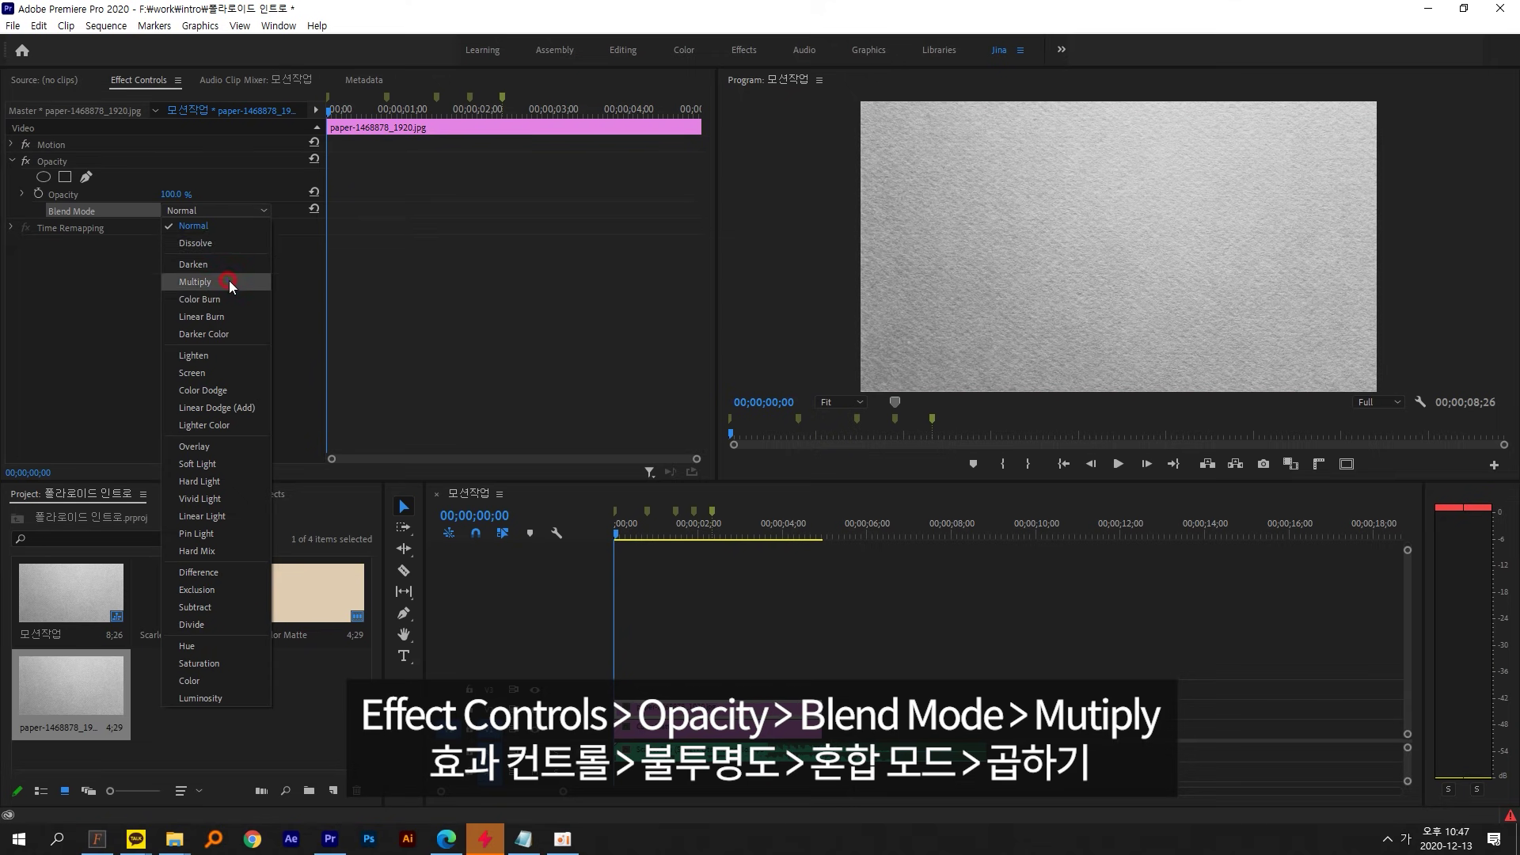
{"action": "left_click", "coordinate": [228, 281]}
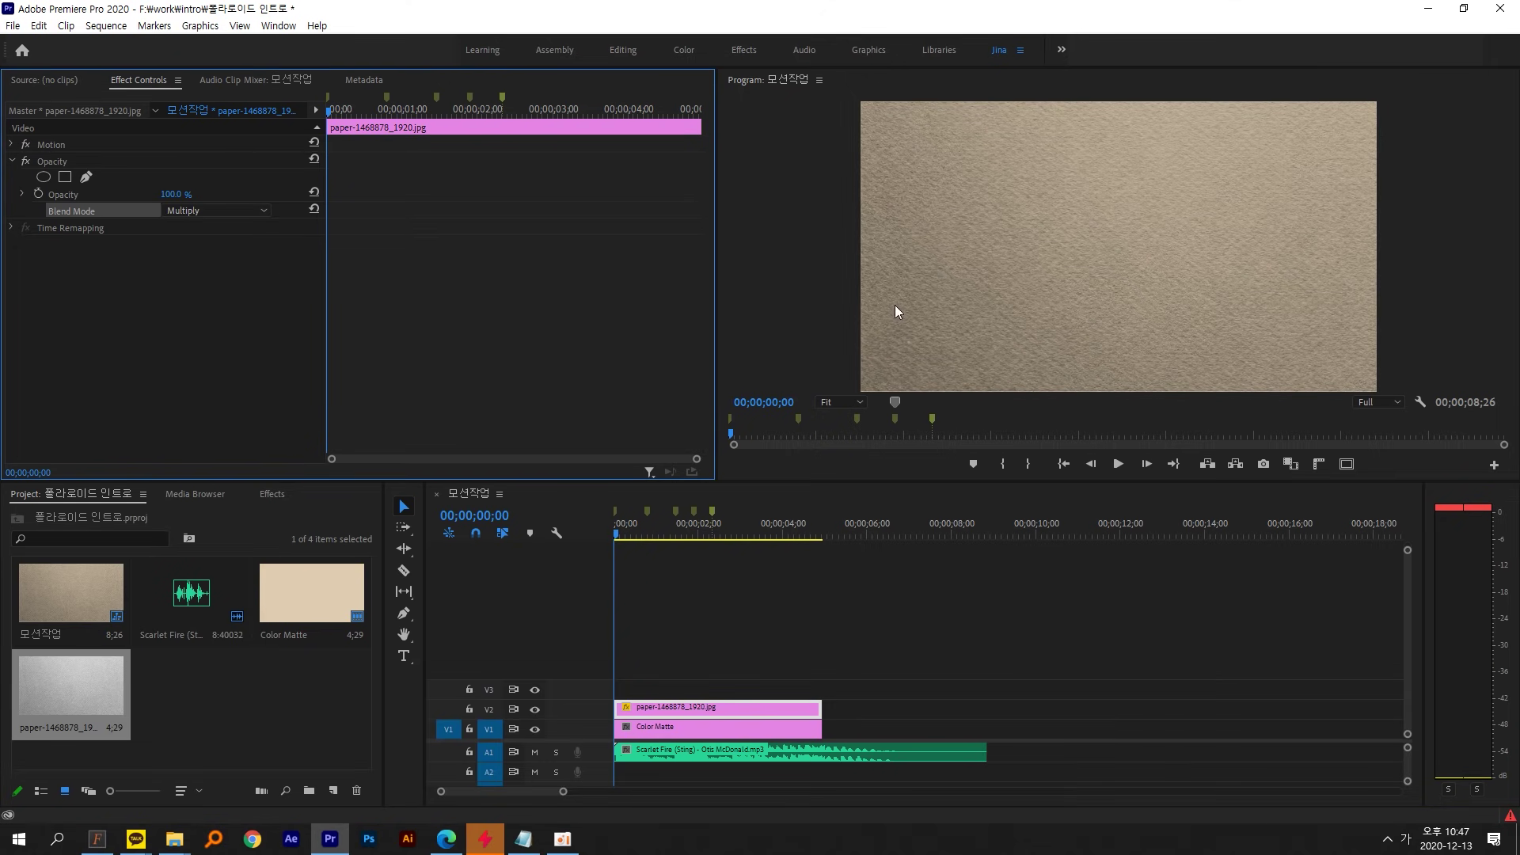
- Lower the paper texture clip's opacity to 56%
{"action": "left_click", "coordinate": [67, 194]}
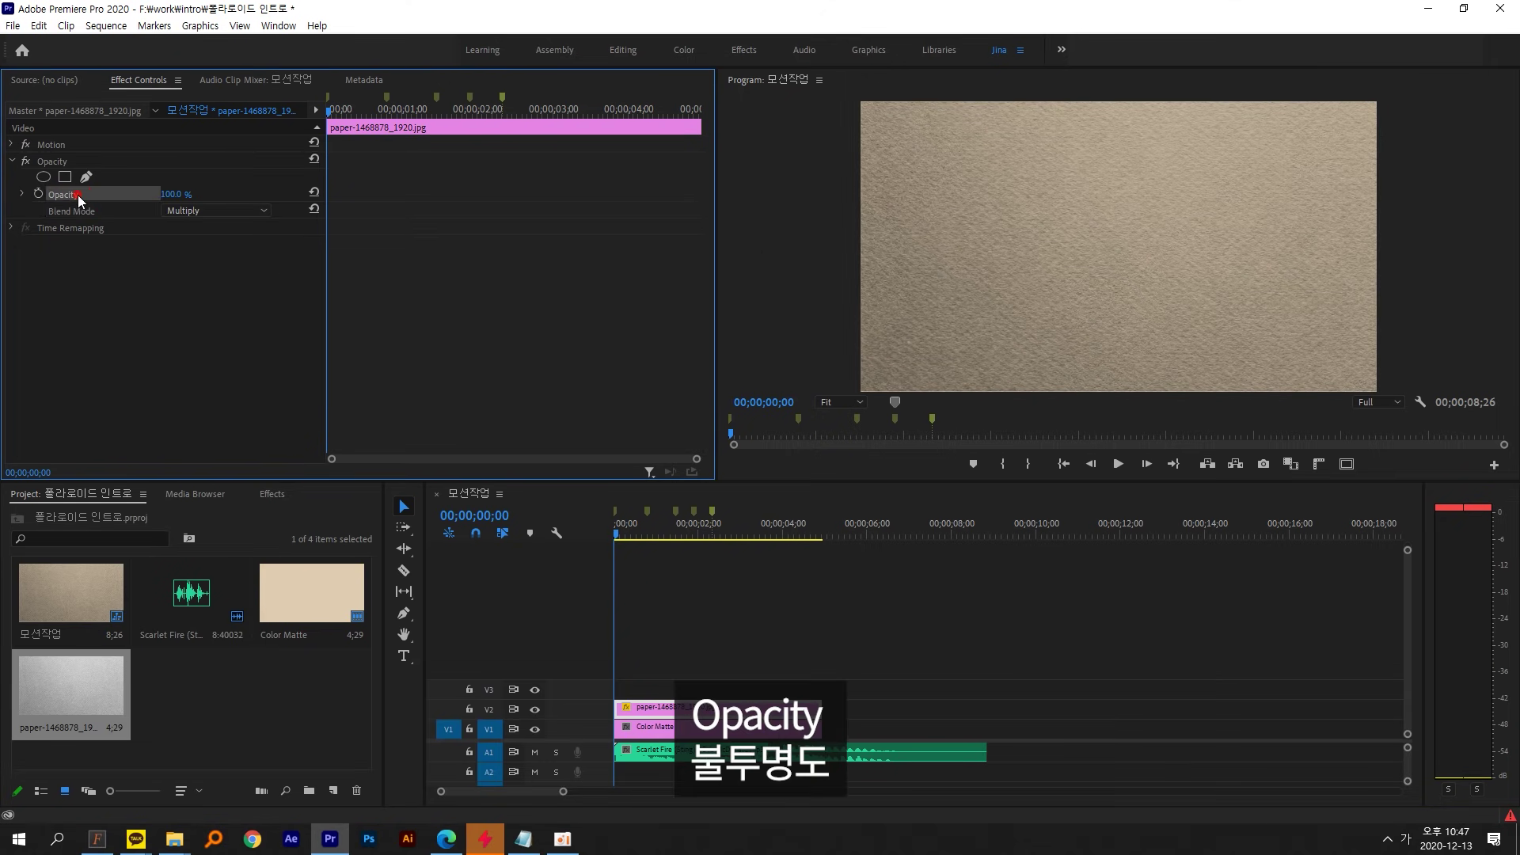
{"action": "left_click_drag", "start_coordinate": [171, 194], "coordinate": [123, 194]}
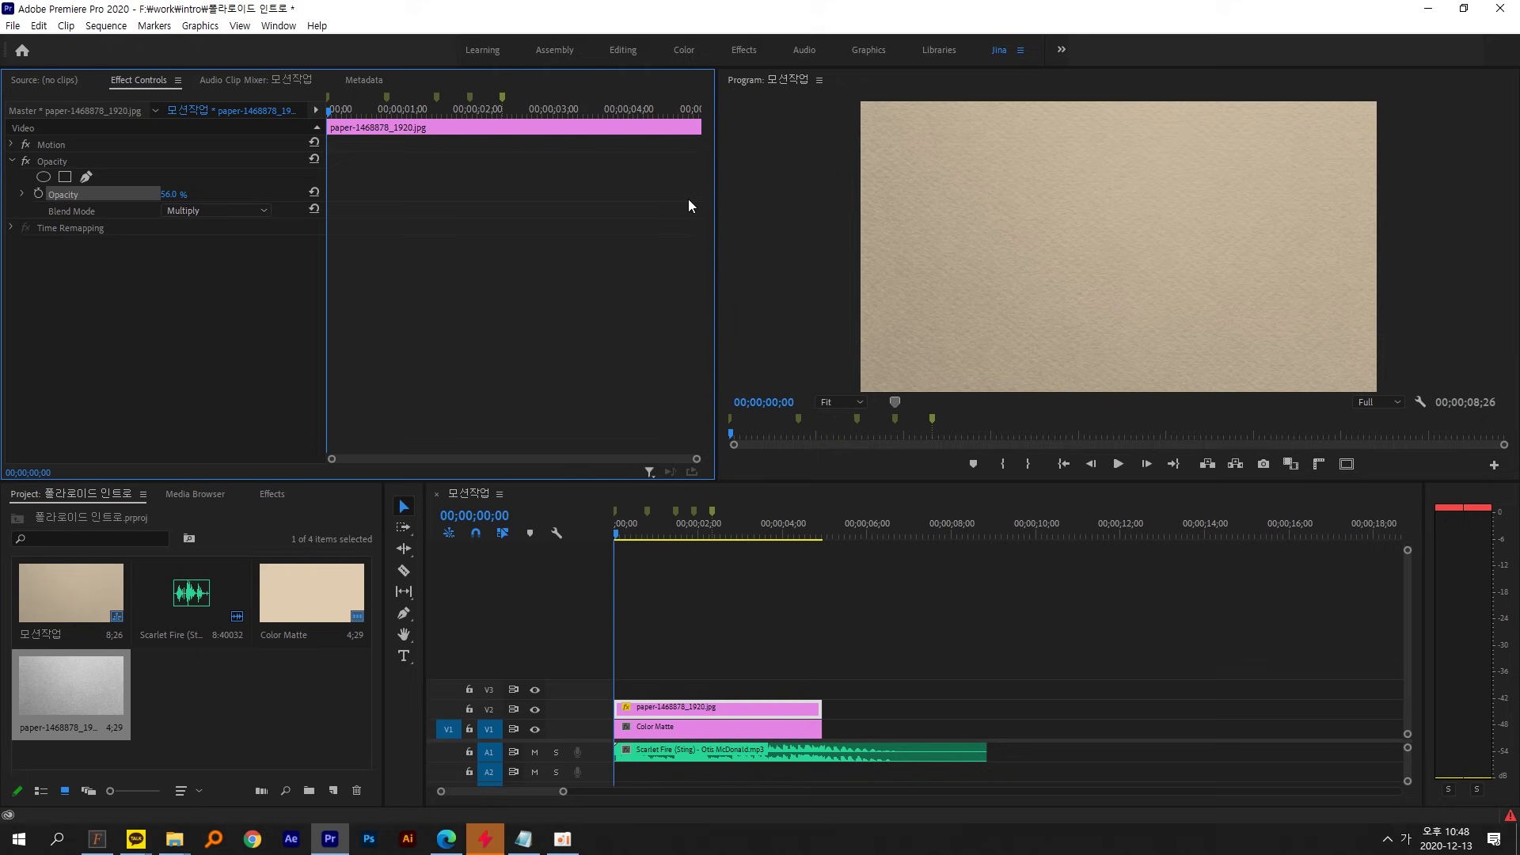
- Import the video Scribble - 21727 from the intro folder and place it at the start of track V3
{"action": "left_click", "coordinate": [13, 26]}
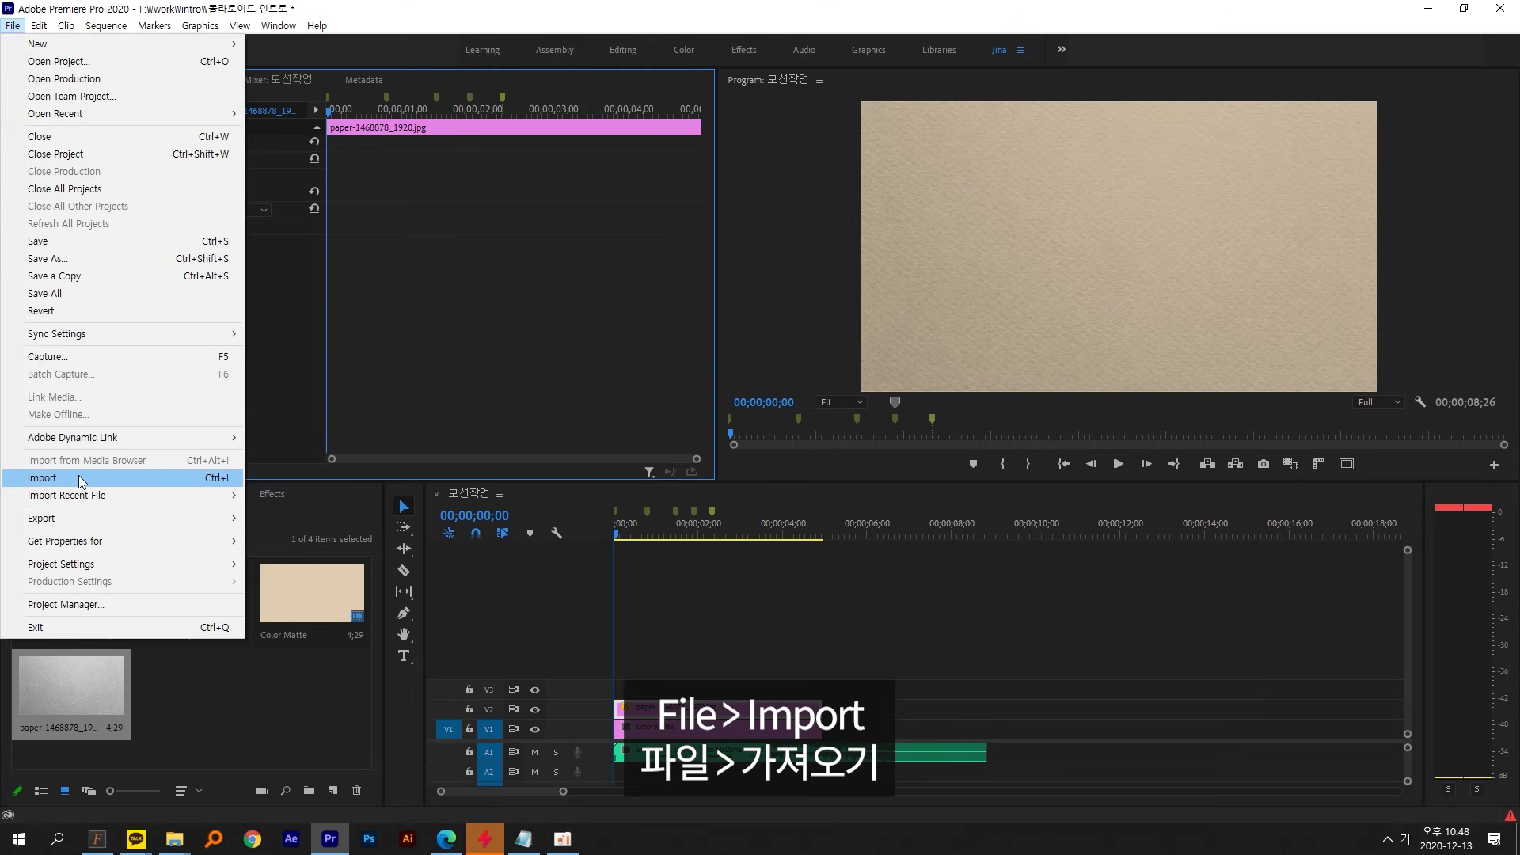
{"action": "left_click", "coordinate": [79, 477]}
{"action": "left_click", "coordinate": [843, 285]}
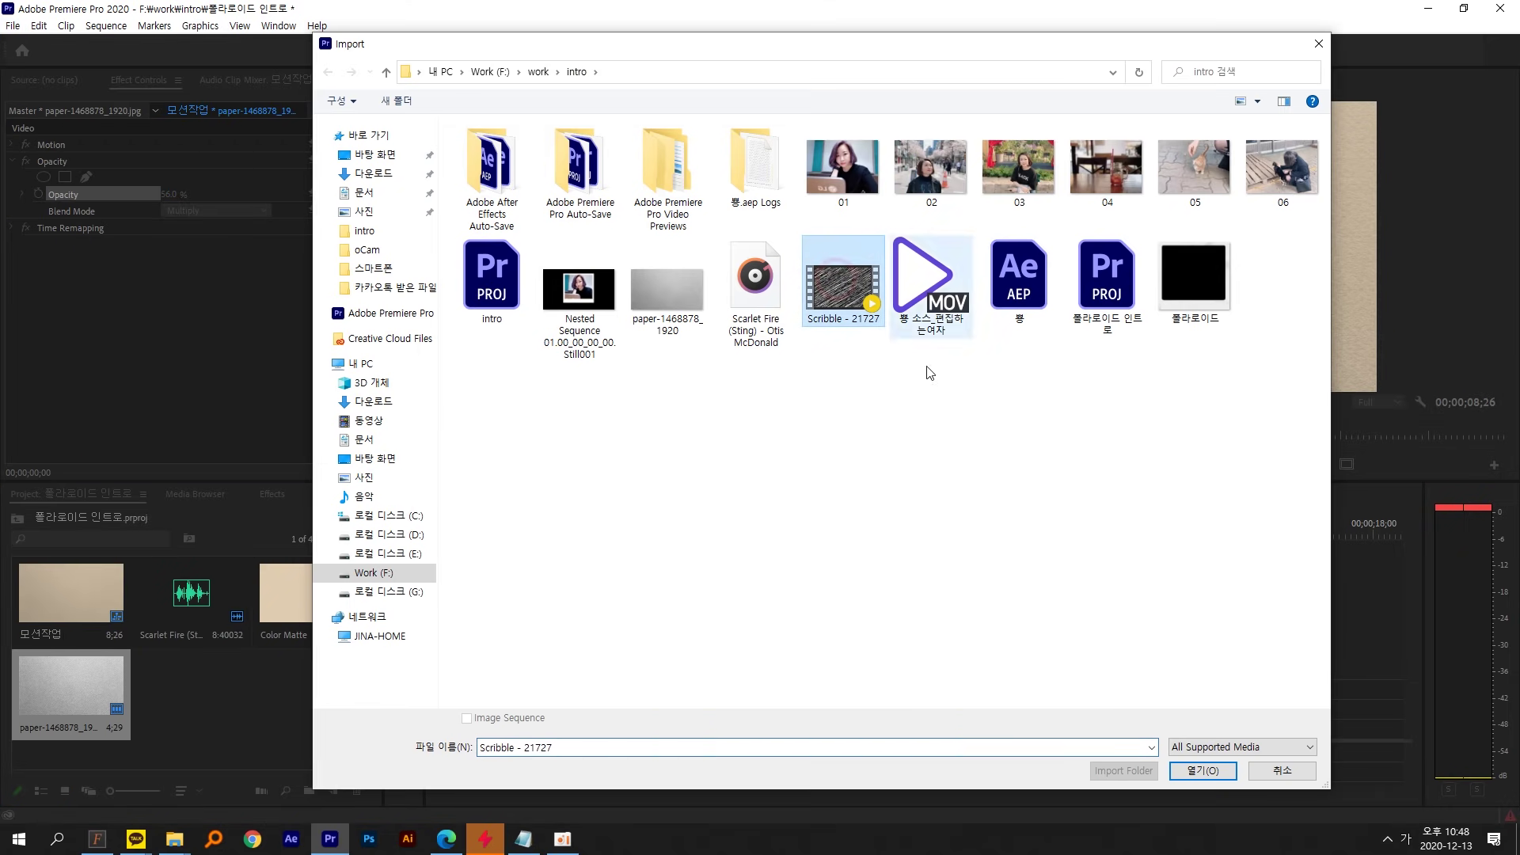
{"action": "left_click", "coordinate": [1200, 772]}
{"action": "left_click_drag", "start_coordinate": [192, 689], "coordinate": [733, 692]}
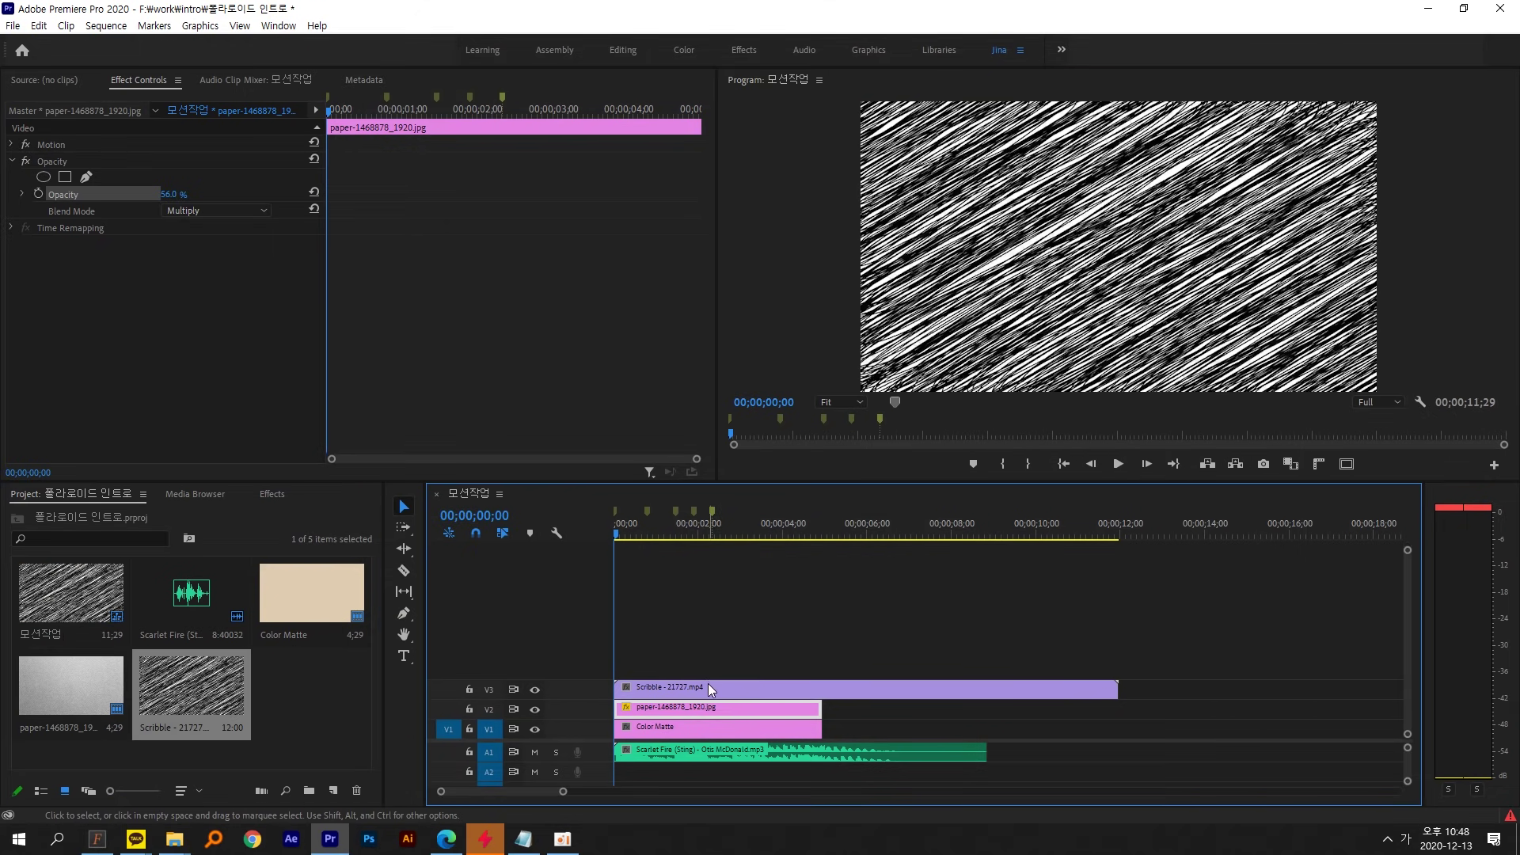
- Set the blend mode of the Scribble - 21727 clip on V3 to Multiply
{"action": "left_click", "coordinate": [710, 685]}
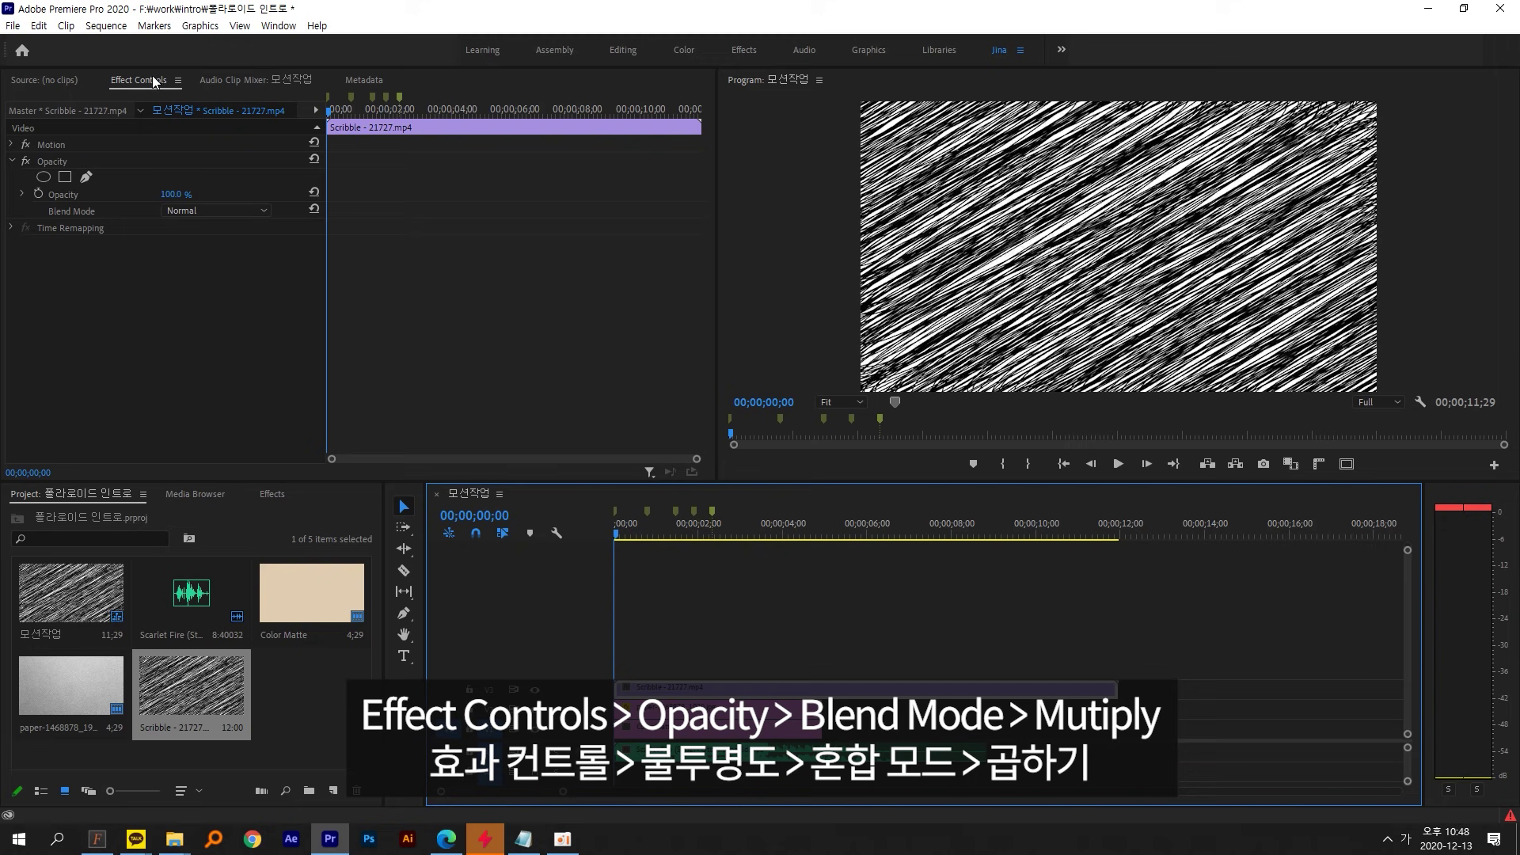
{"action": "left_click", "coordinate": [55, 163]}
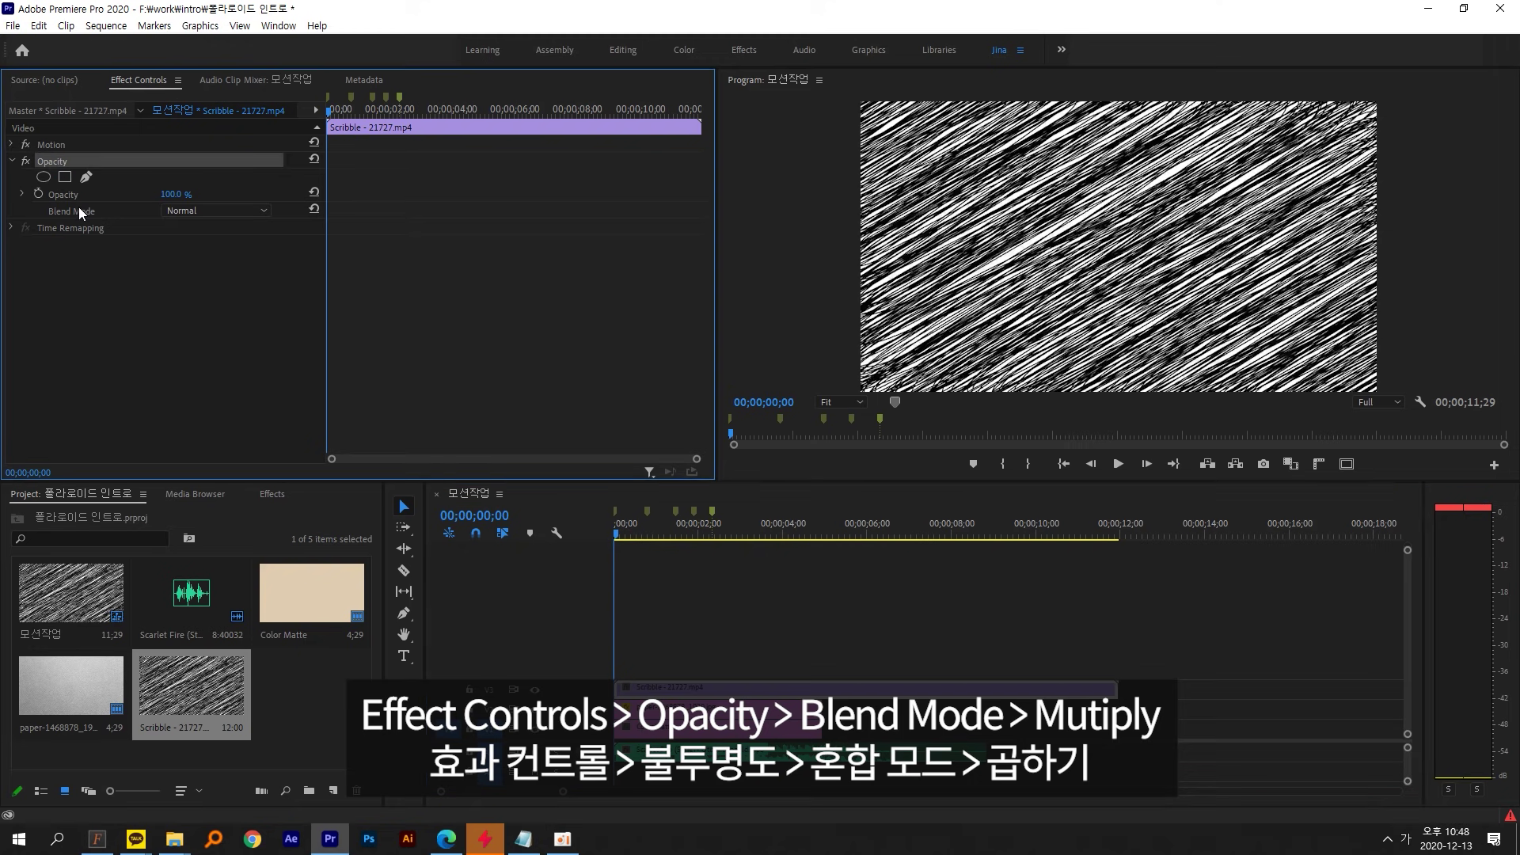
{"action": "left_click", "coordinate": [206, 210]}
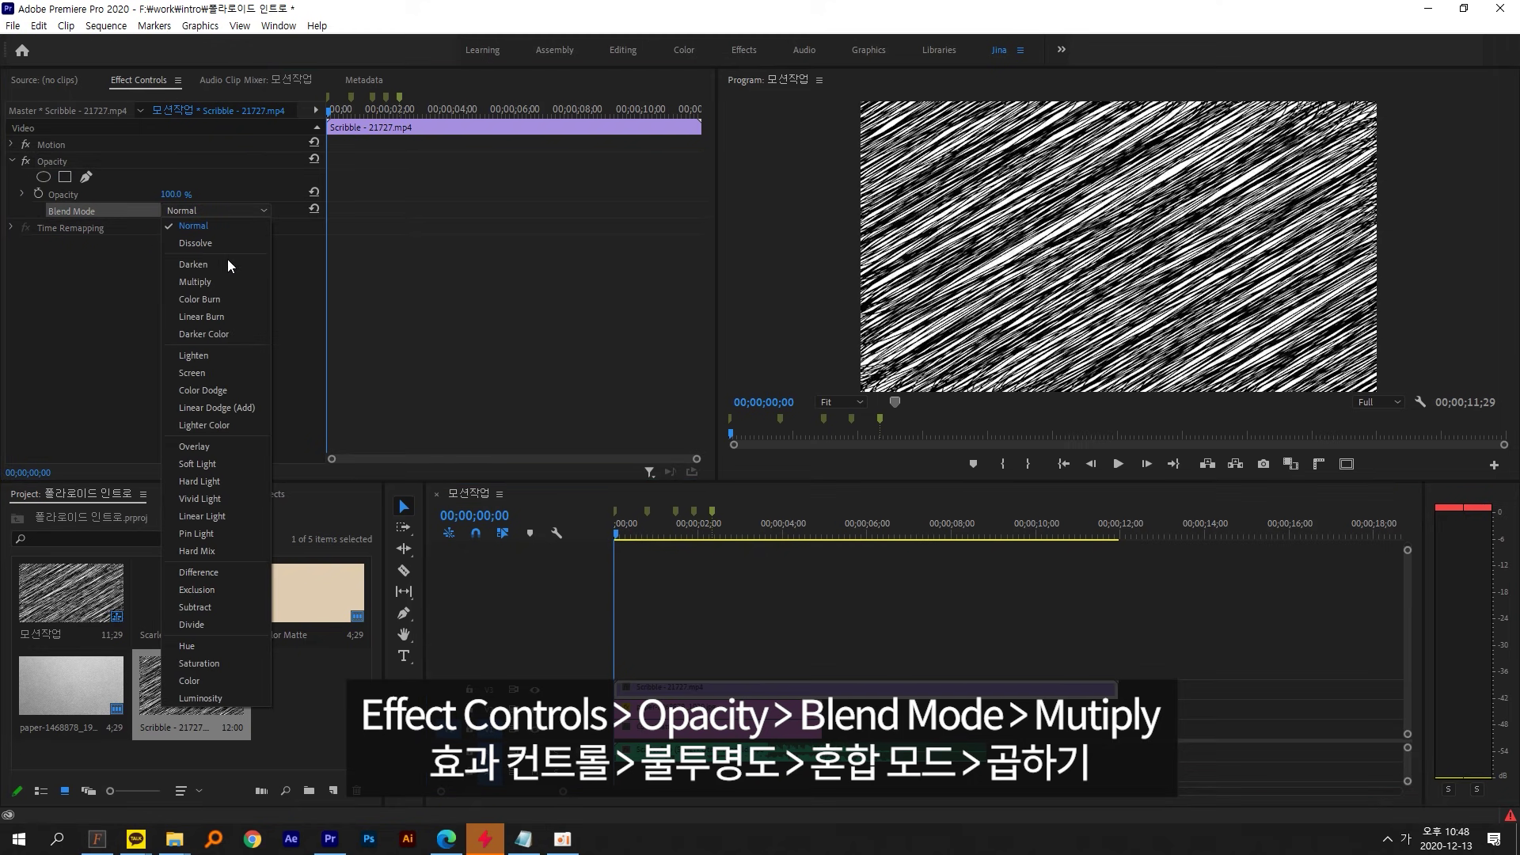
{"action": "left_click", "coordinate": [220, 282]}
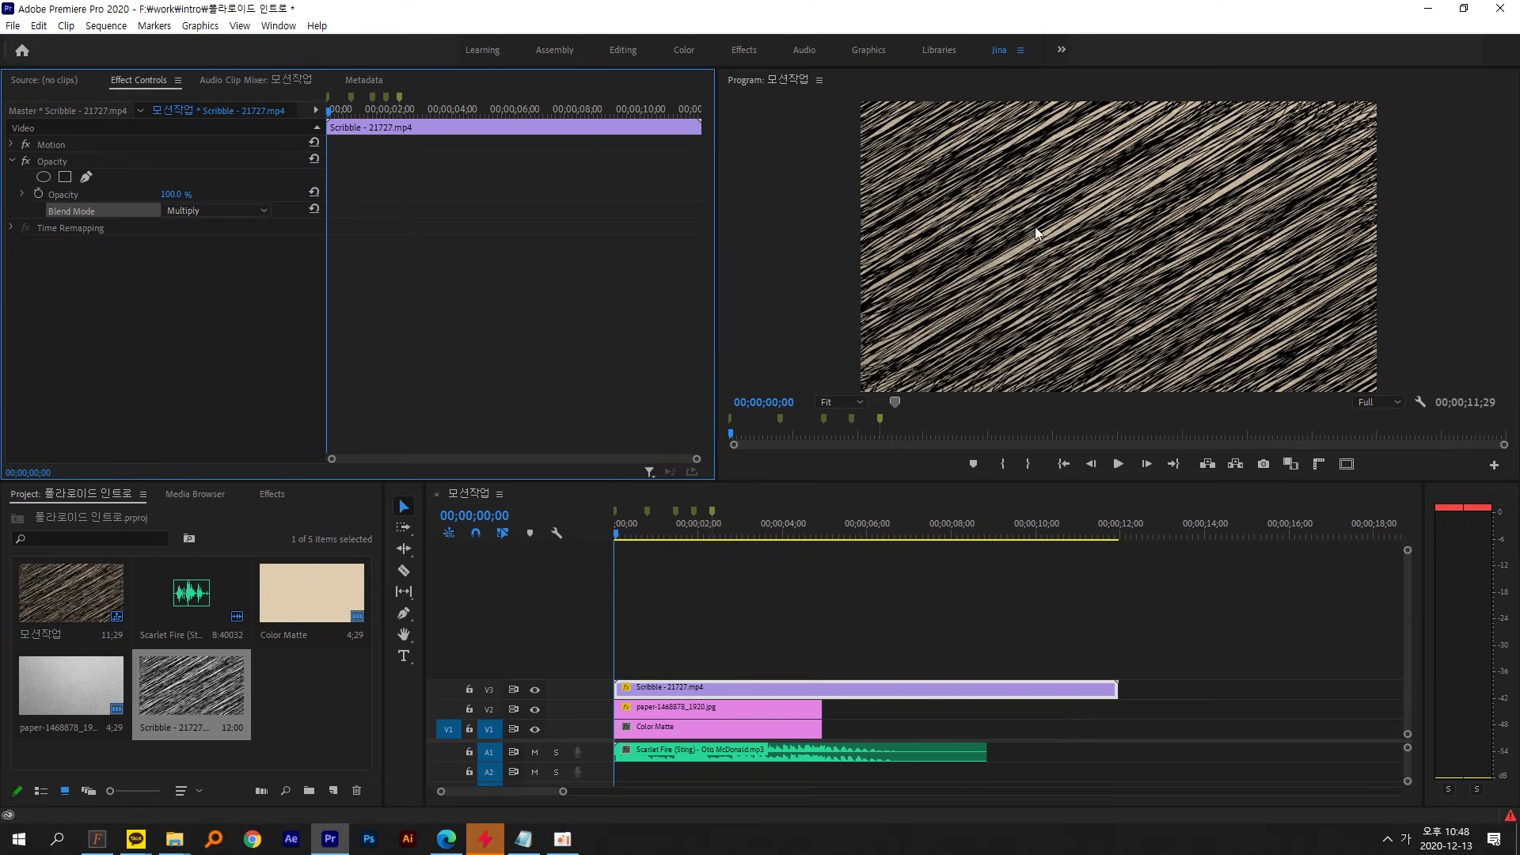
- Set the scribble clip's opacity to 7% and play the sequence to check the textured background
{"action": "left_click", "coordinate": [654, 524]}
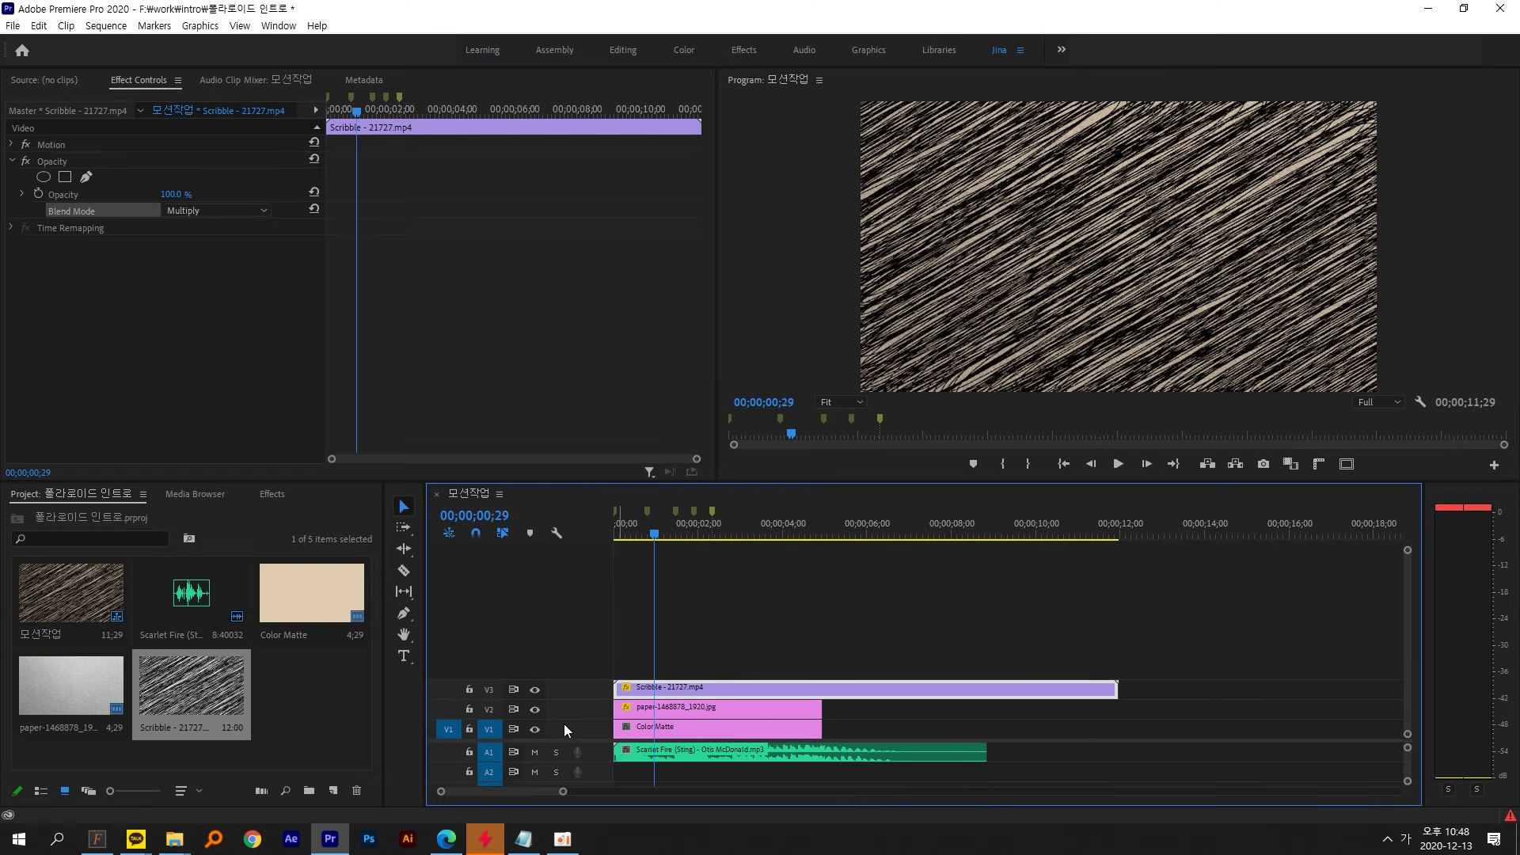
{"action": "left_click", "coordinate": [189, 193]}
{"action": "type", "text": "7"}
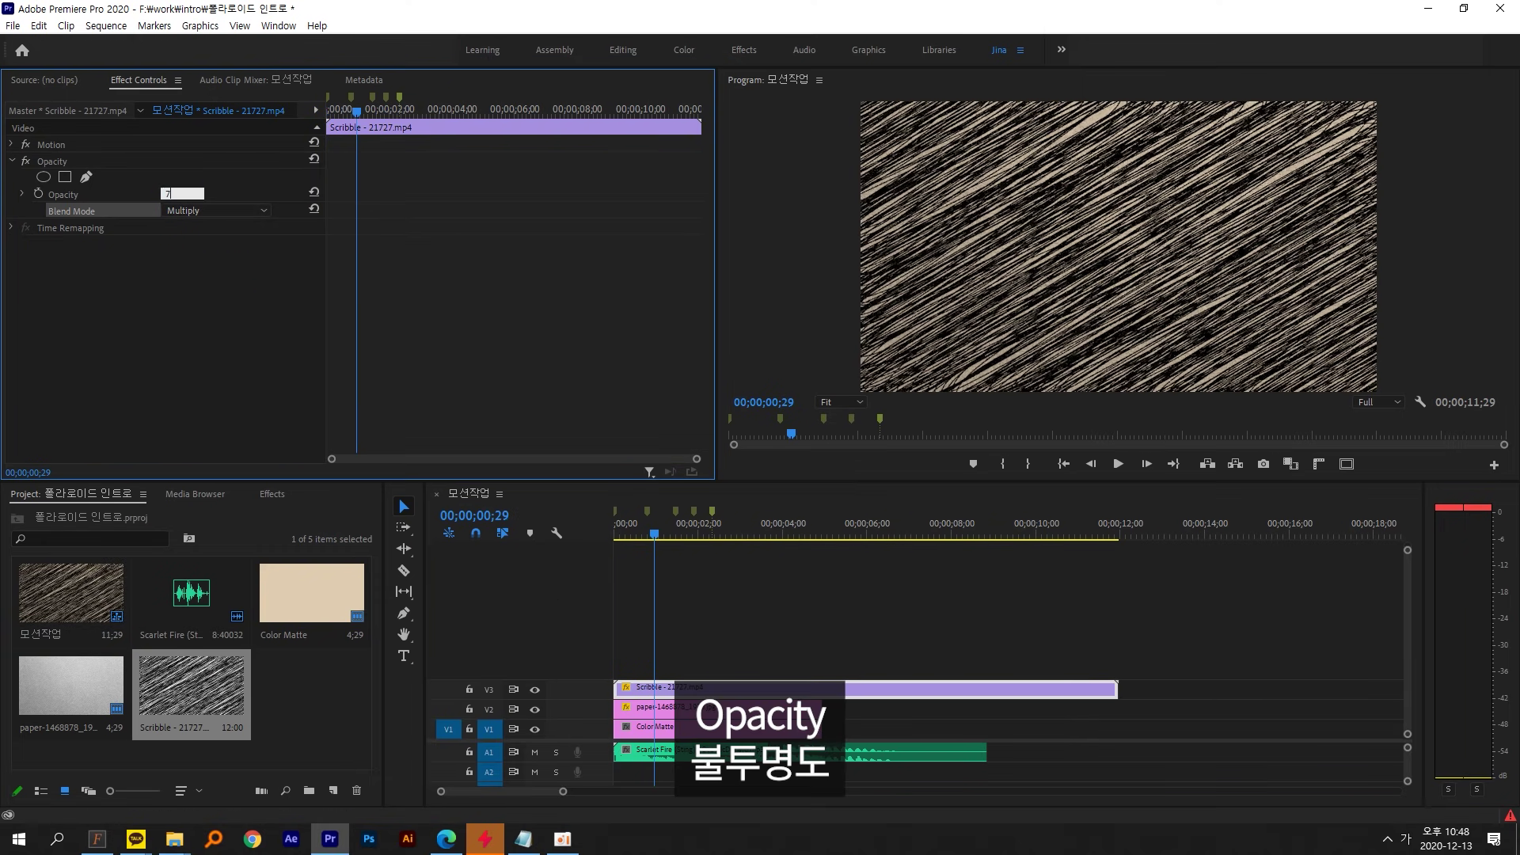
{"action": "key", "text": "Return"}
{"action": "key", "text": "space"}
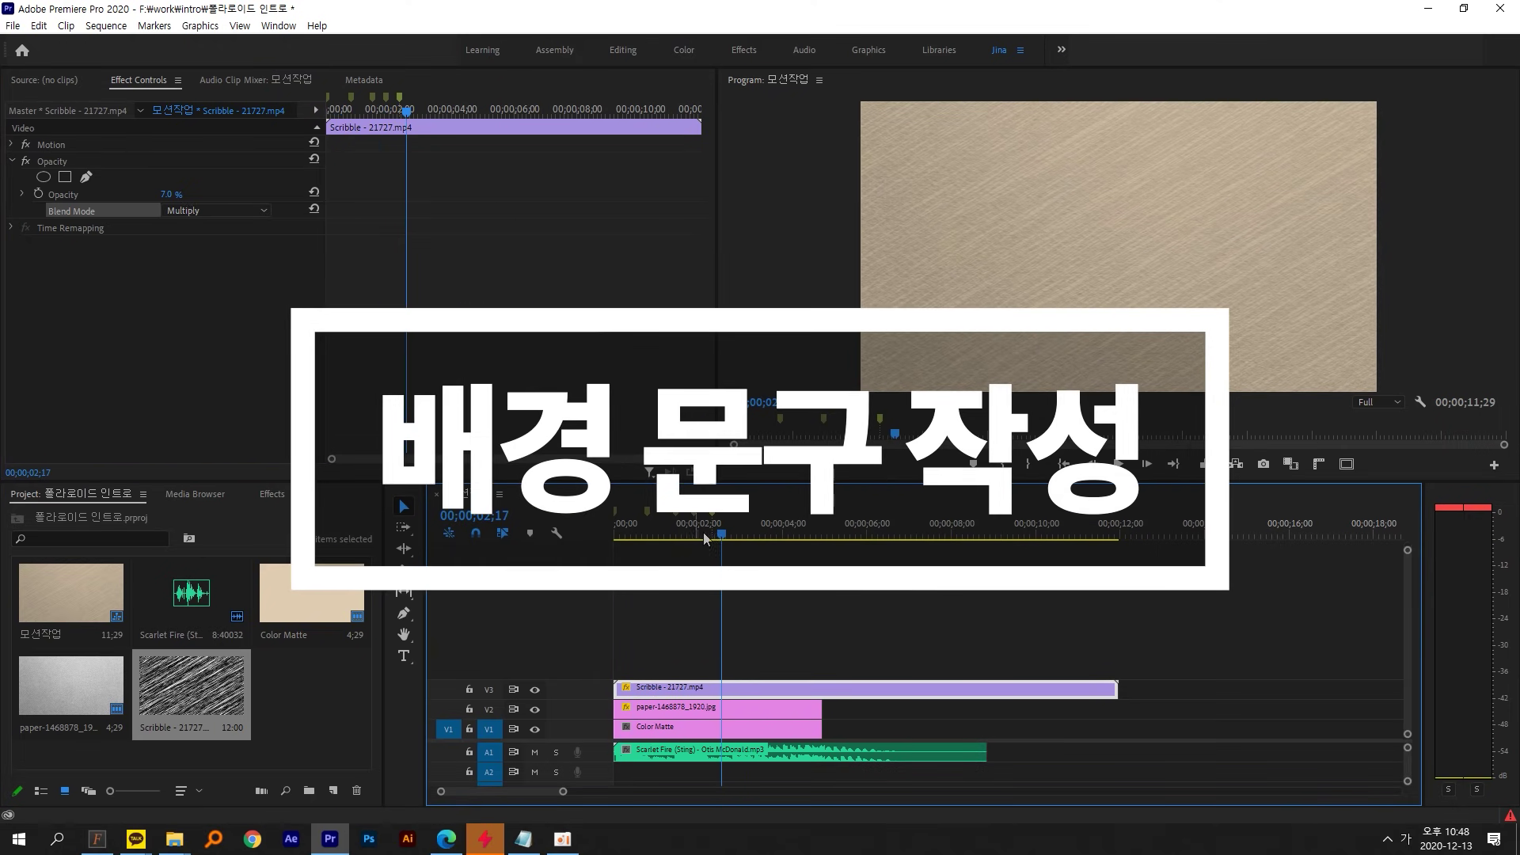
- Add a text graphic reading "Subscirber." in the middle of the frame at the start of the sequence
{"action": "left_click_drag", "start_coordinate": [715, 543], "coordinate": [603, 592]}
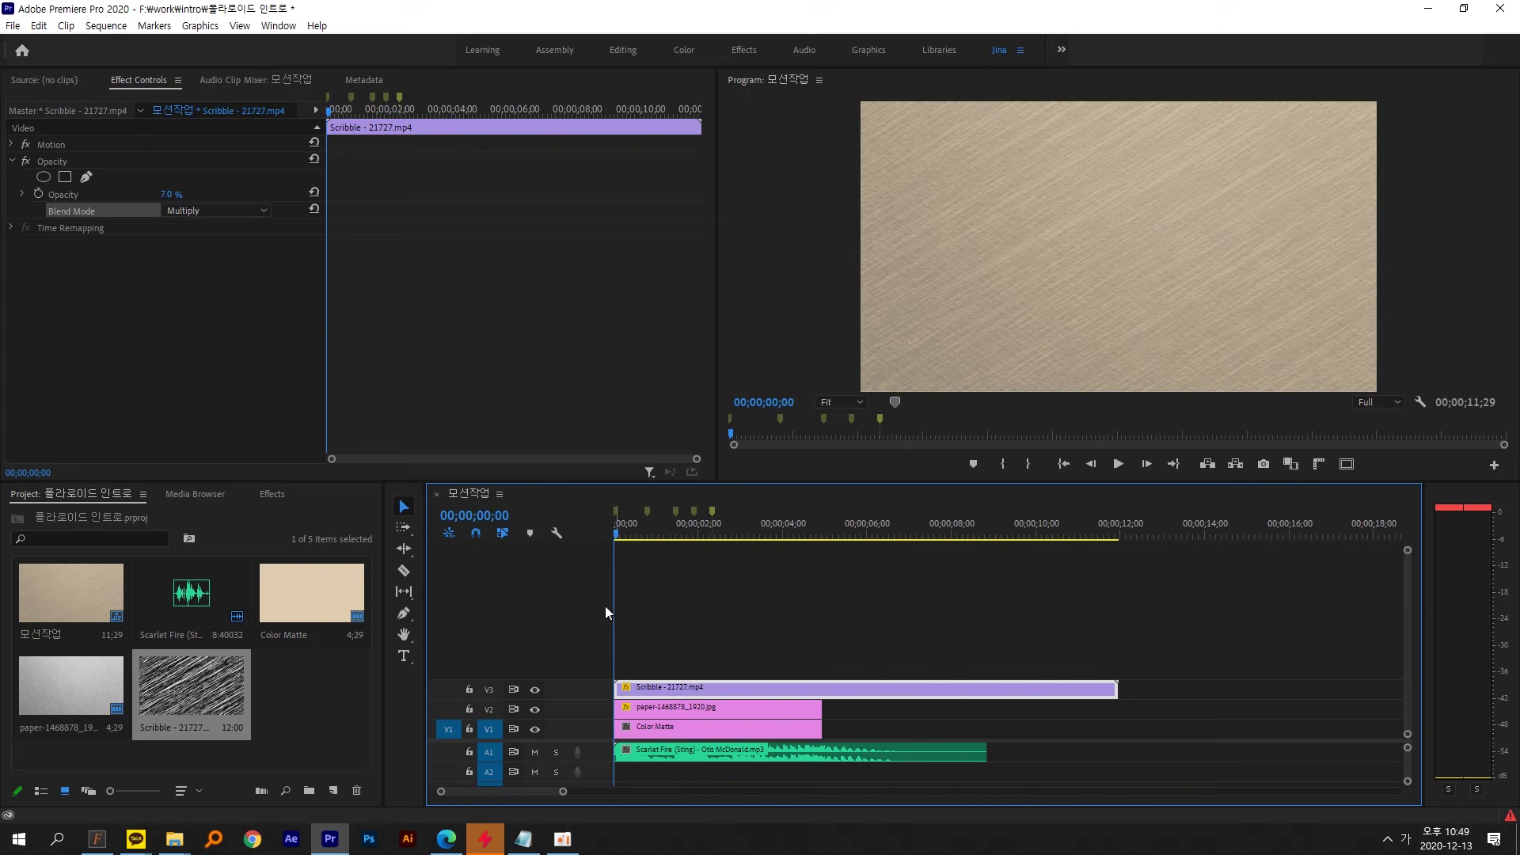
{"action": "left_click", "coordinate": [404, 655]}
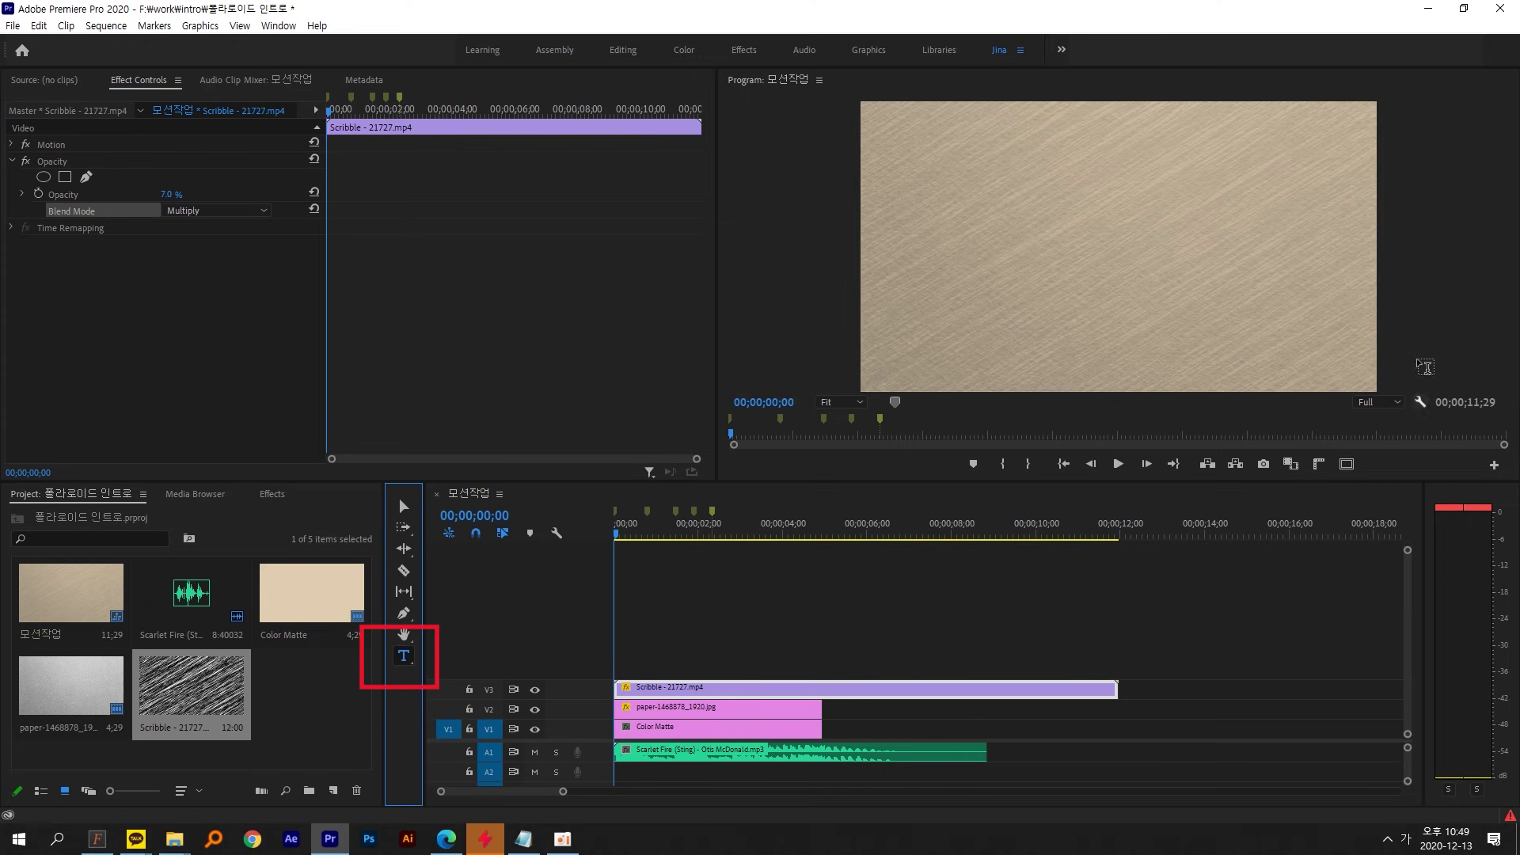
{"action": "left_click", "coordinate": [1029, 266]}
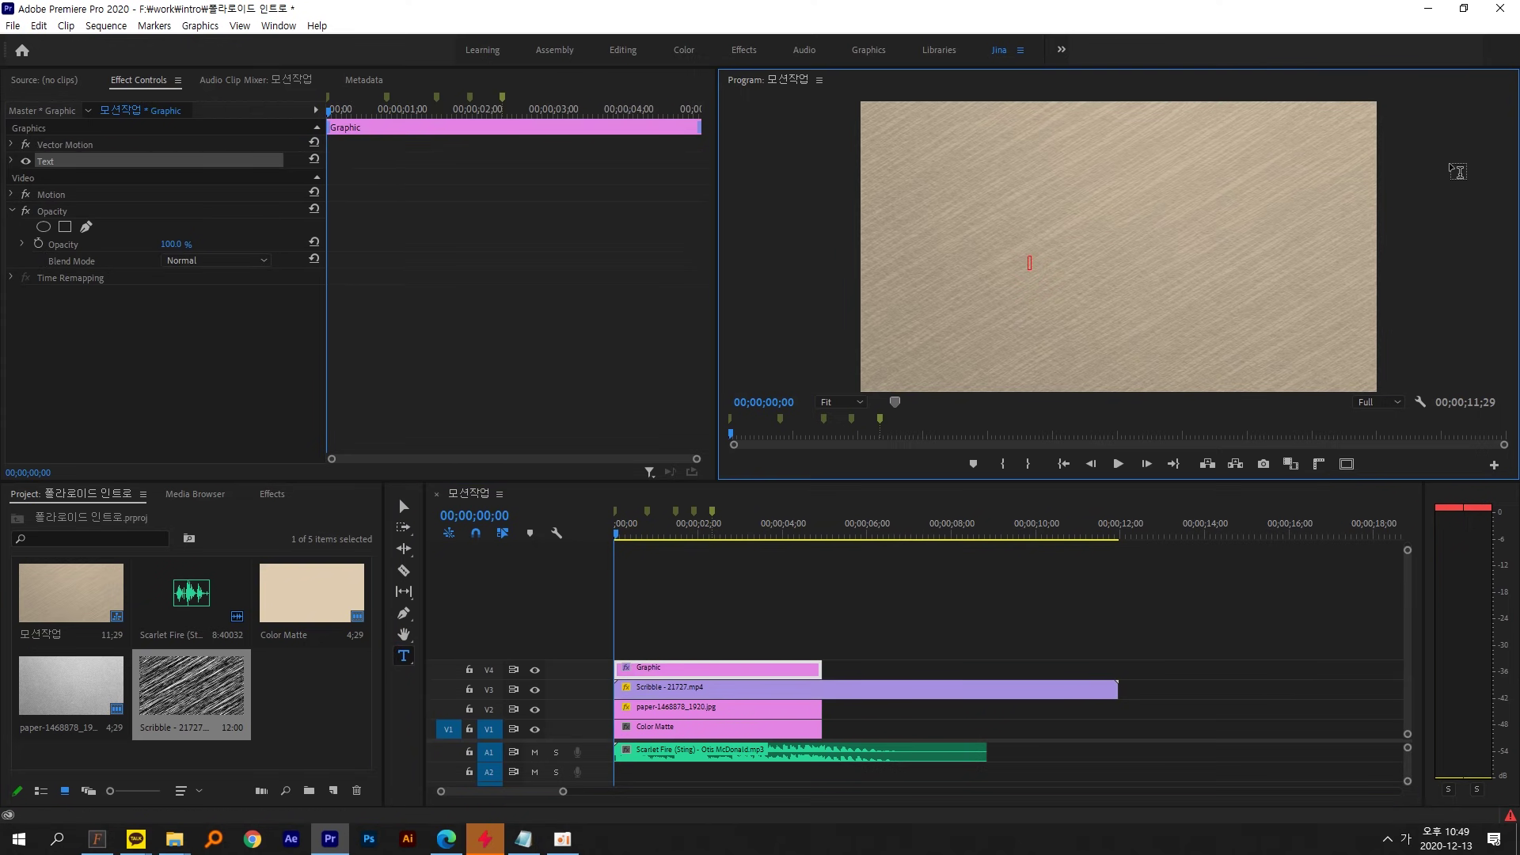
{"action": "key", "text": "Hangul"}
{"action": "type", "text": "Subscriber"}
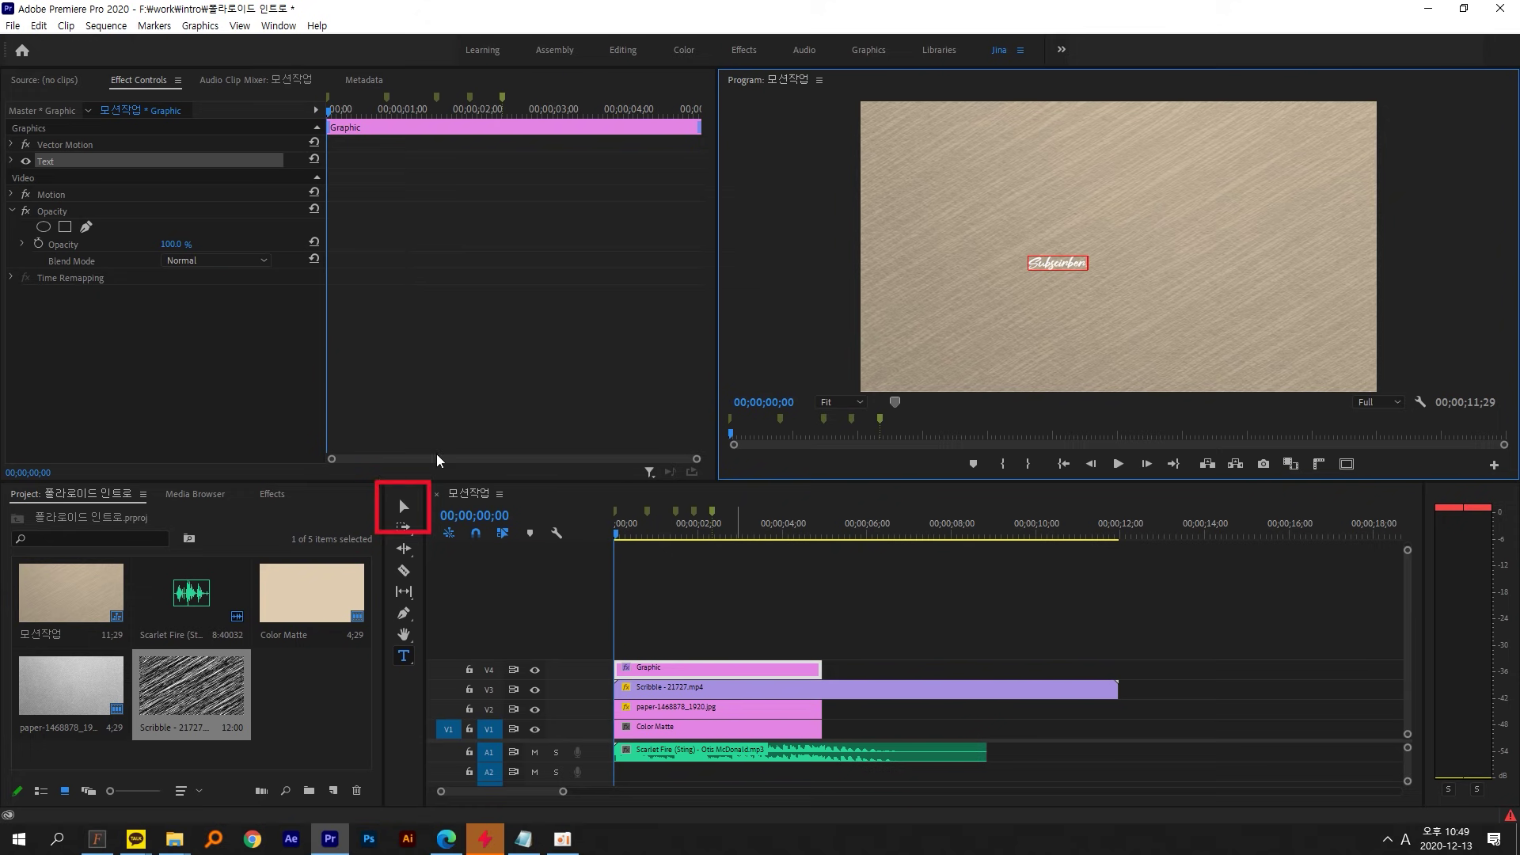
{"action": "left_click", "coordinate": [404, 506]}
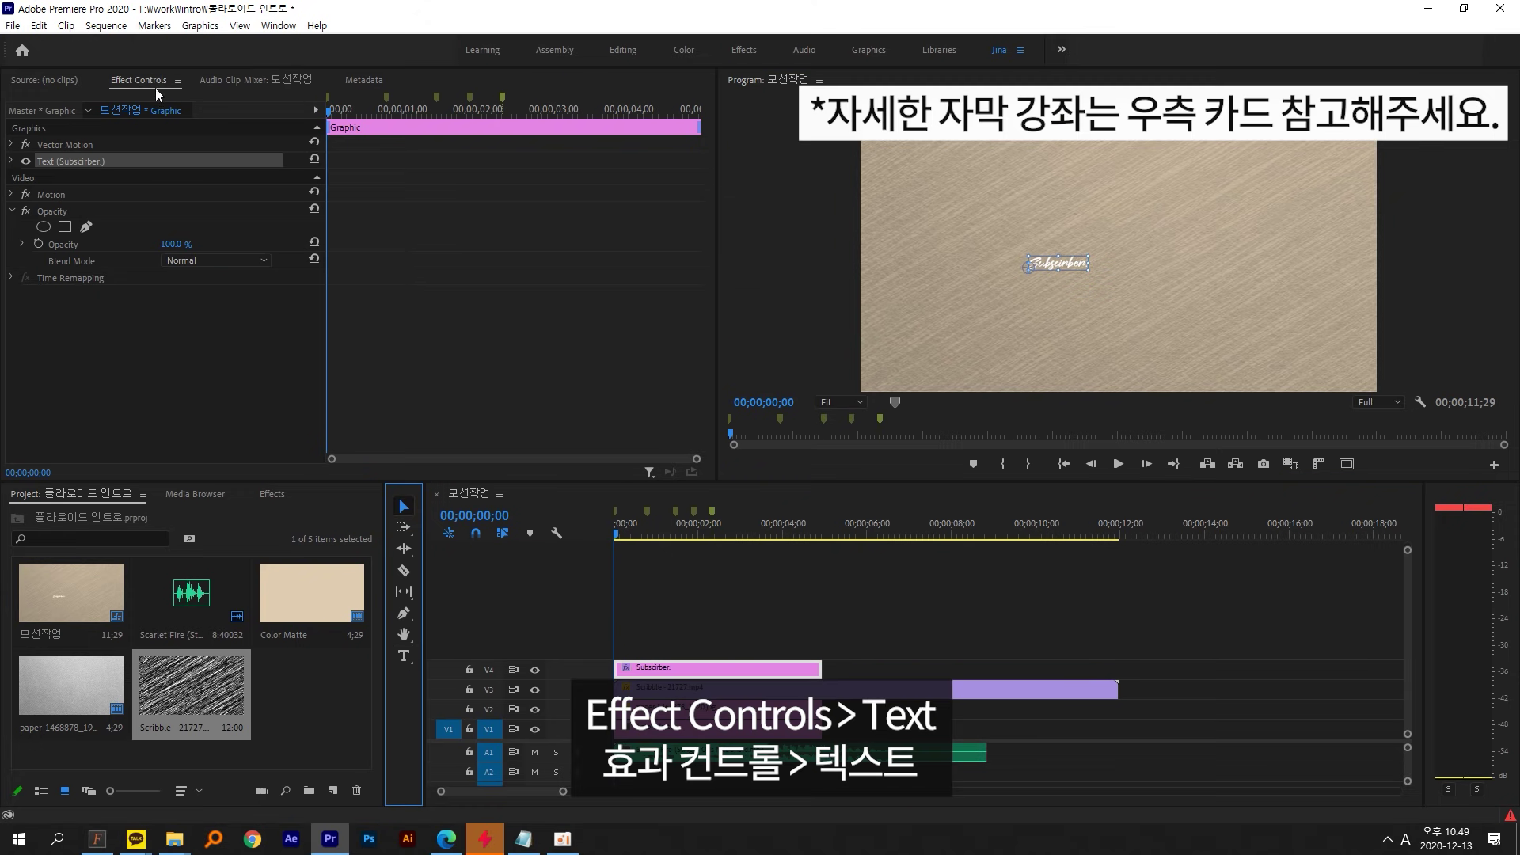
- Enlarge the text to a font size of 329 and center it in the frame
{"action": "left_click", "coordinate": [11, 161]}
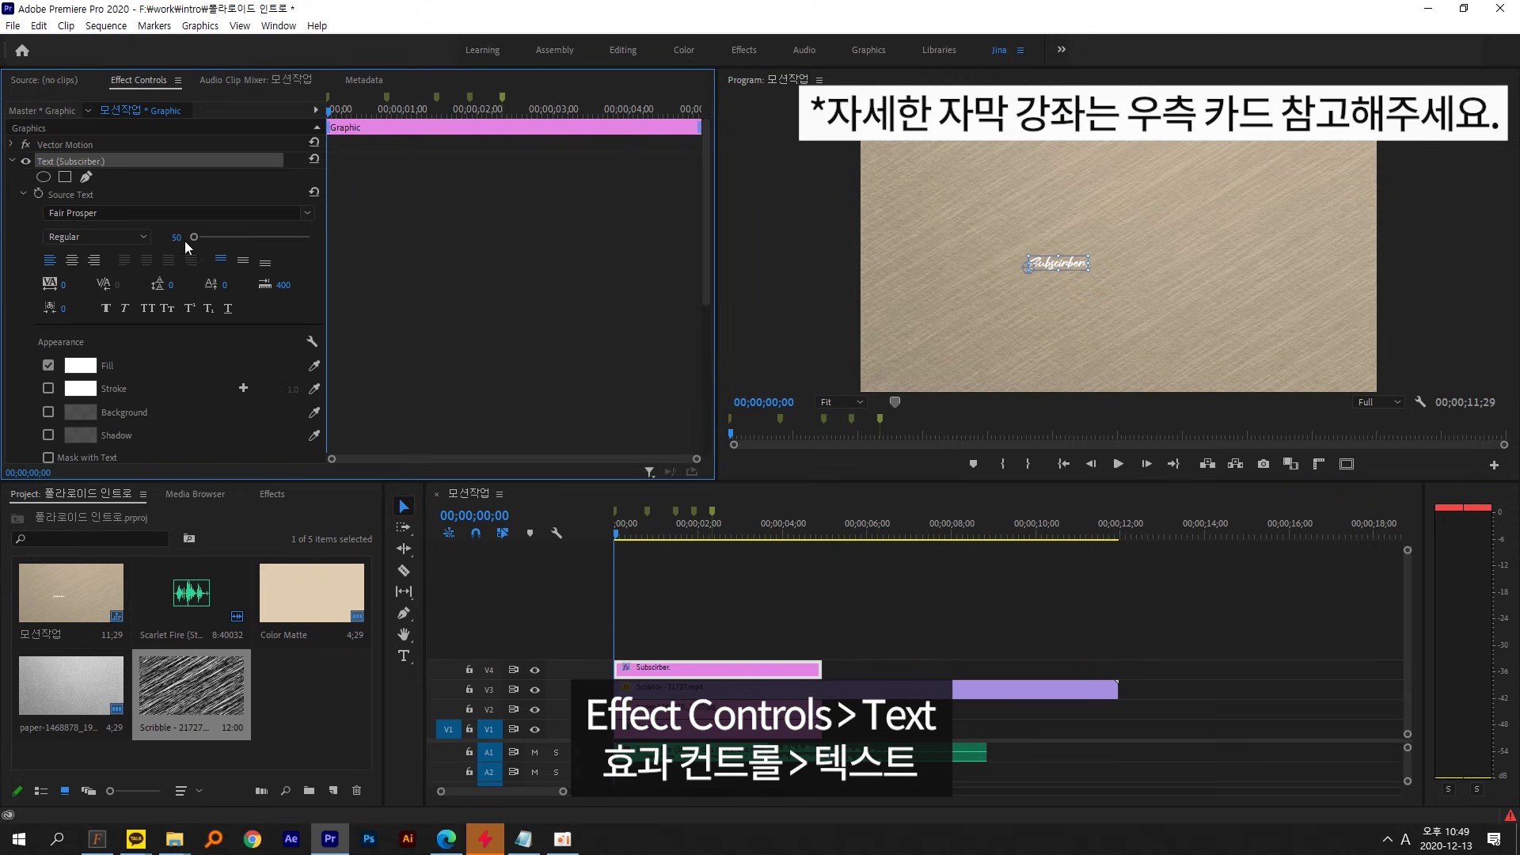
{"action": "left_click_drag", "start_coordinate": [183, 239], "coordinate": [216, 237]}
{"action": "left_click_drag", "start_coordinate": [1430, 236], "coordinate": [1321, 236]}
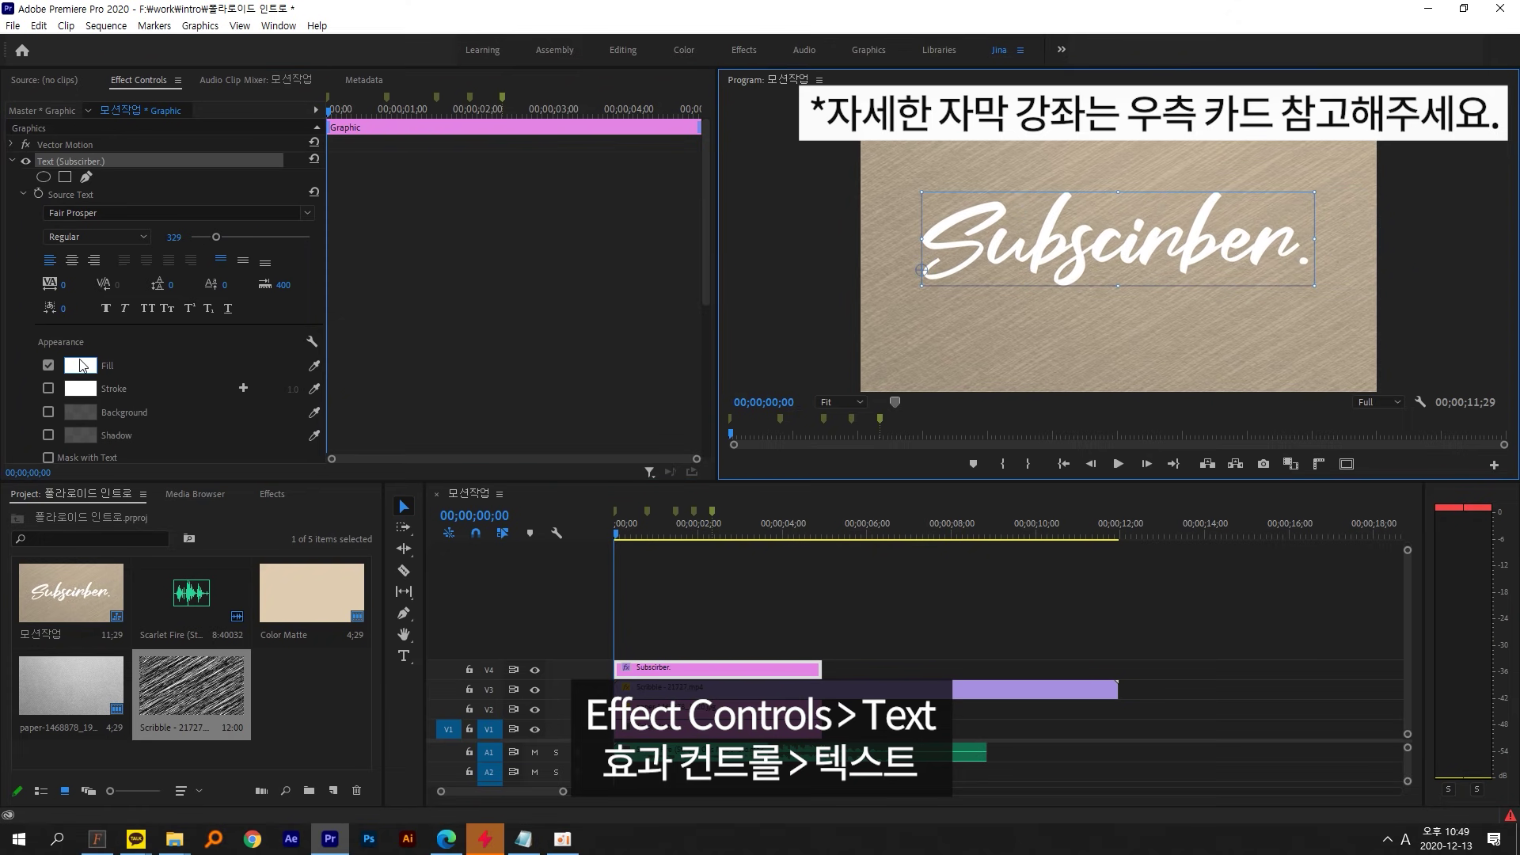
- Correct the text's spelling to "Subscriber." and set its font size to 340
{"action": "double_click", "coordinate": [1137, 269]}
{"action": "key", "text": "BackSpace"}
{"action": "key", "text": "BackSpace"}
{"action": "type", "text": "ri"}
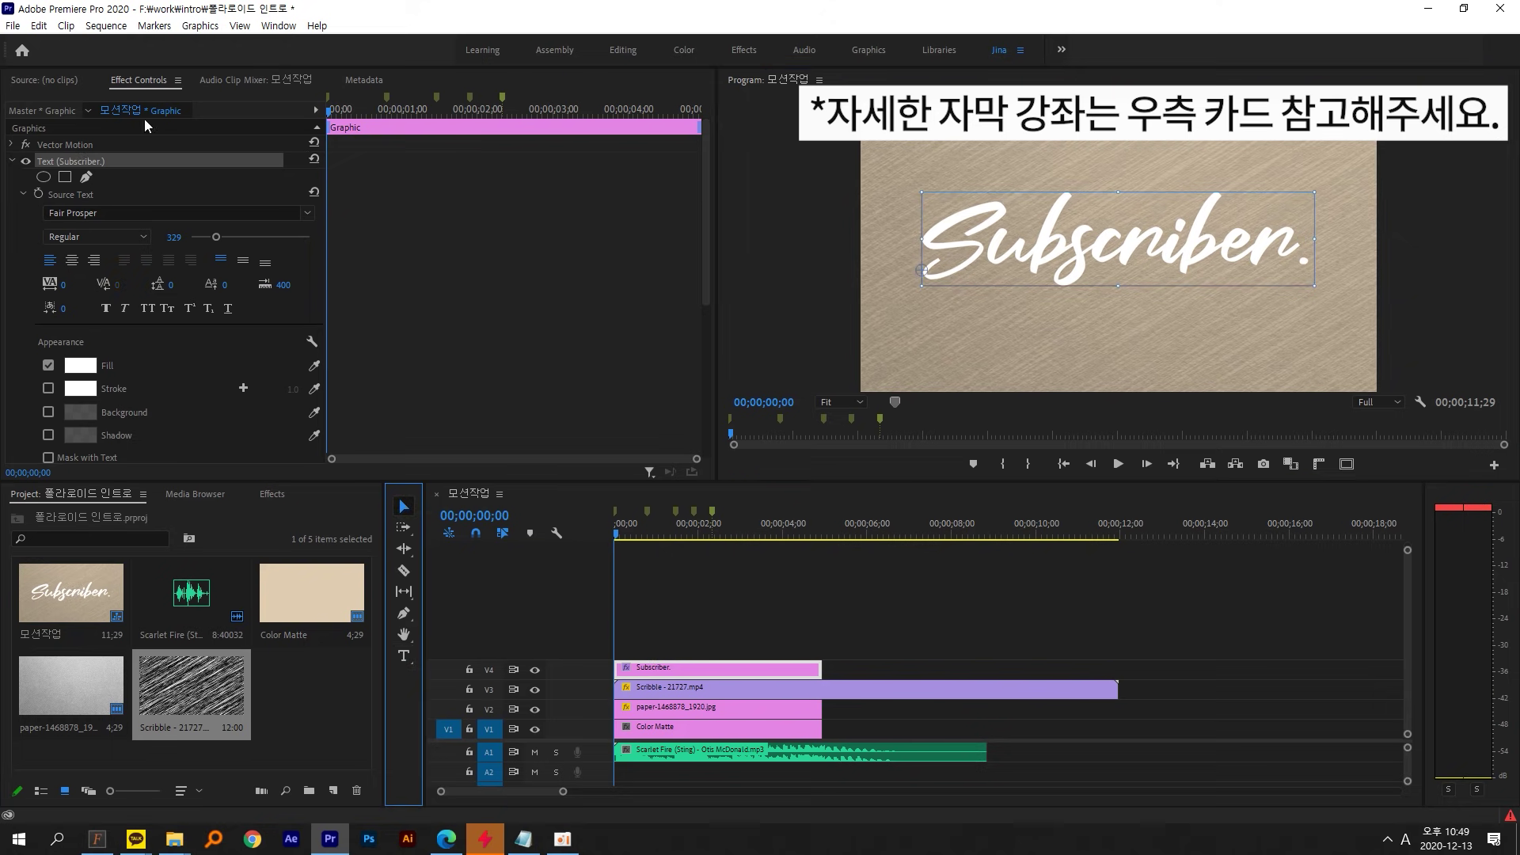
{"action": "key", "text": "Escape"}
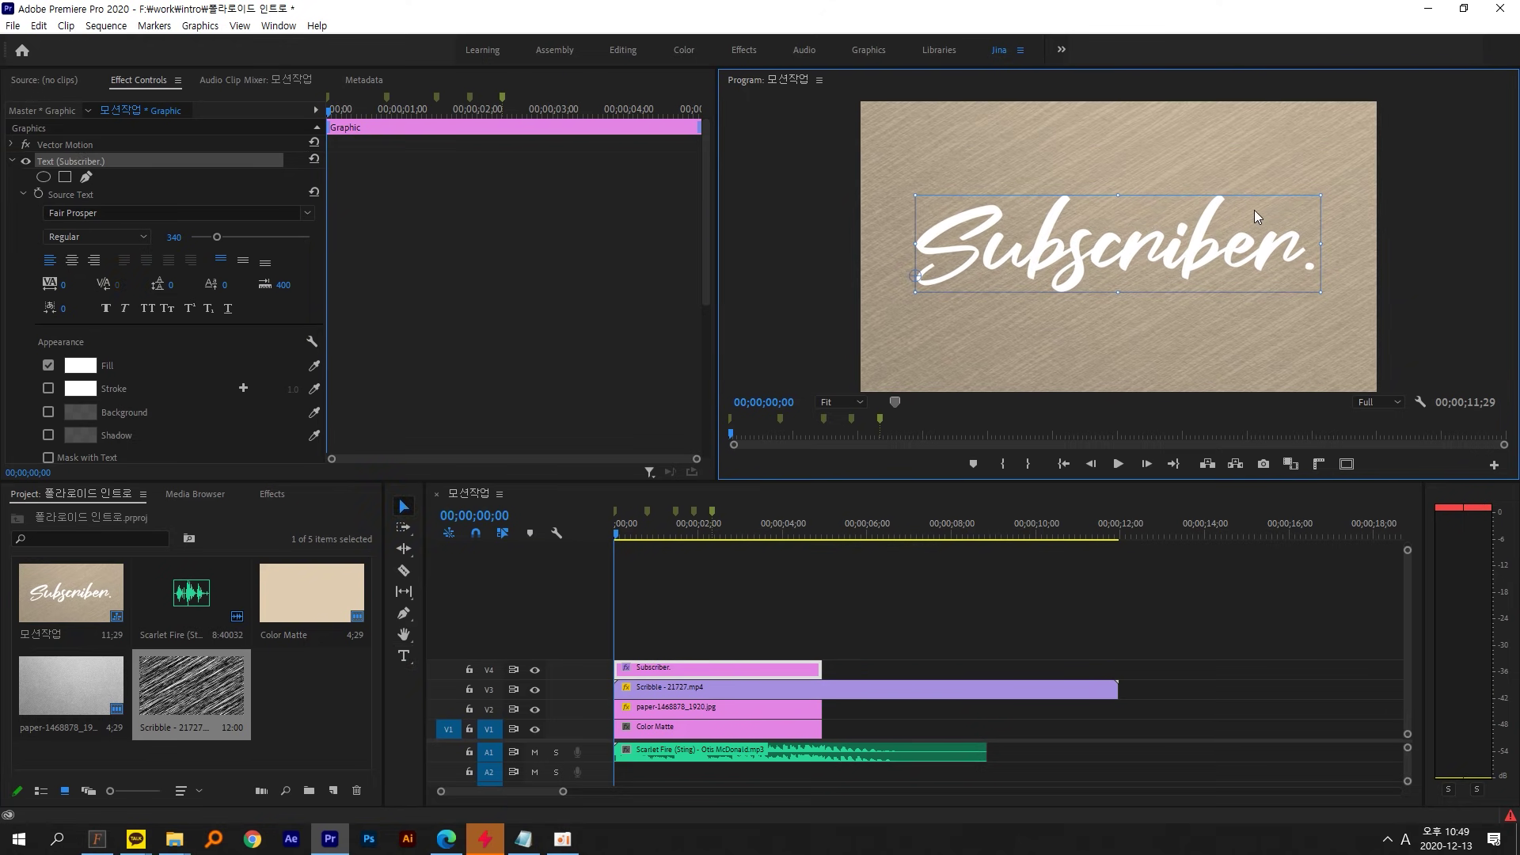
- Duplicate the "Subscriber." text clip onto track V5 and move the copy's text just below the original line
{"action": "left_click", "coordinate": [665, 649]}
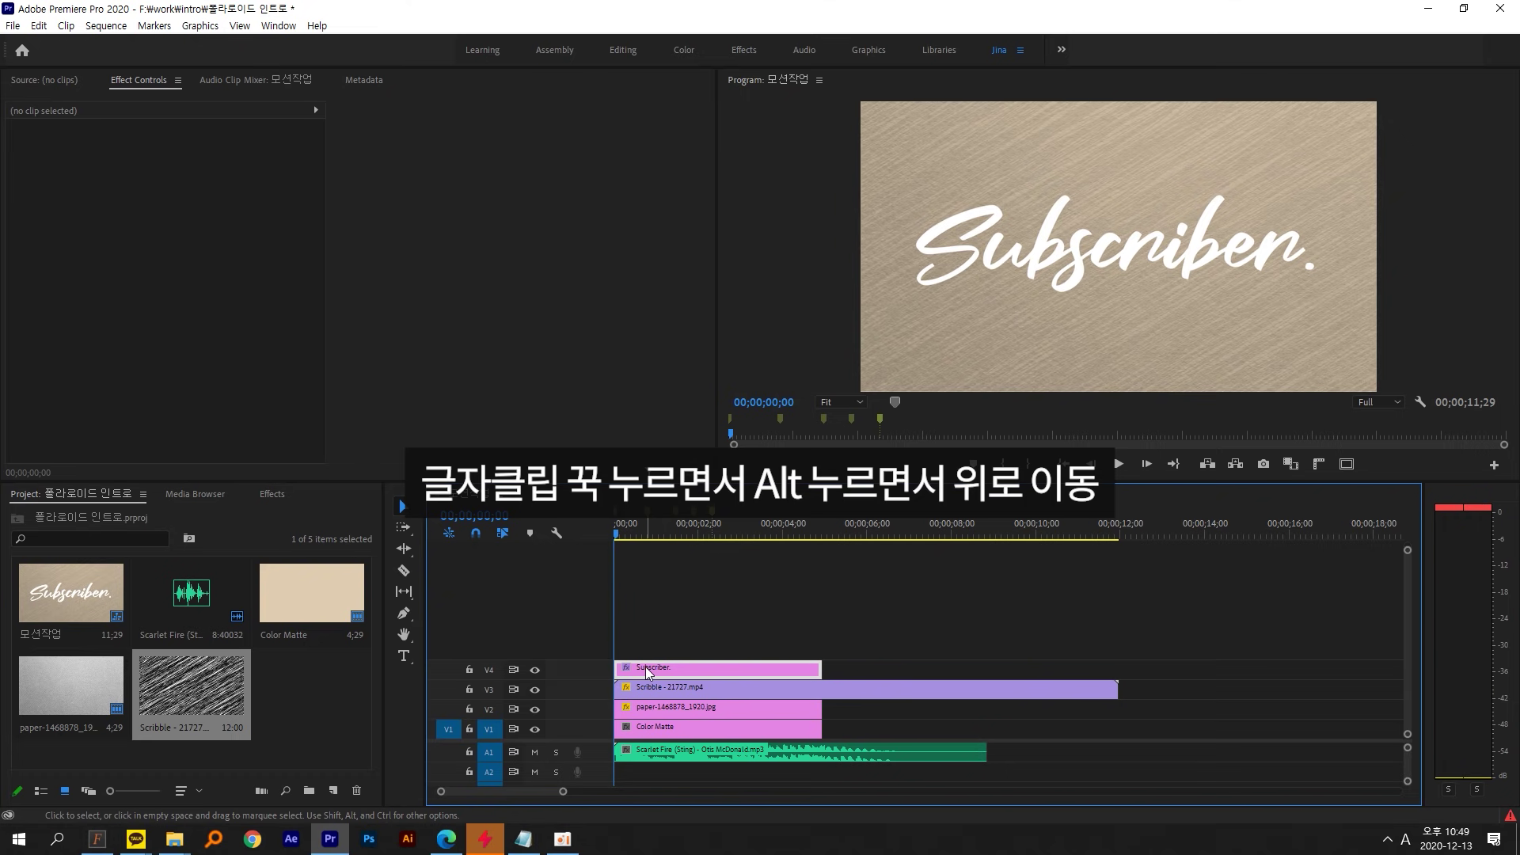
{"action": "left_click_drag", "start_coordinate": [647, 672], "coordinate": [712, 639]}
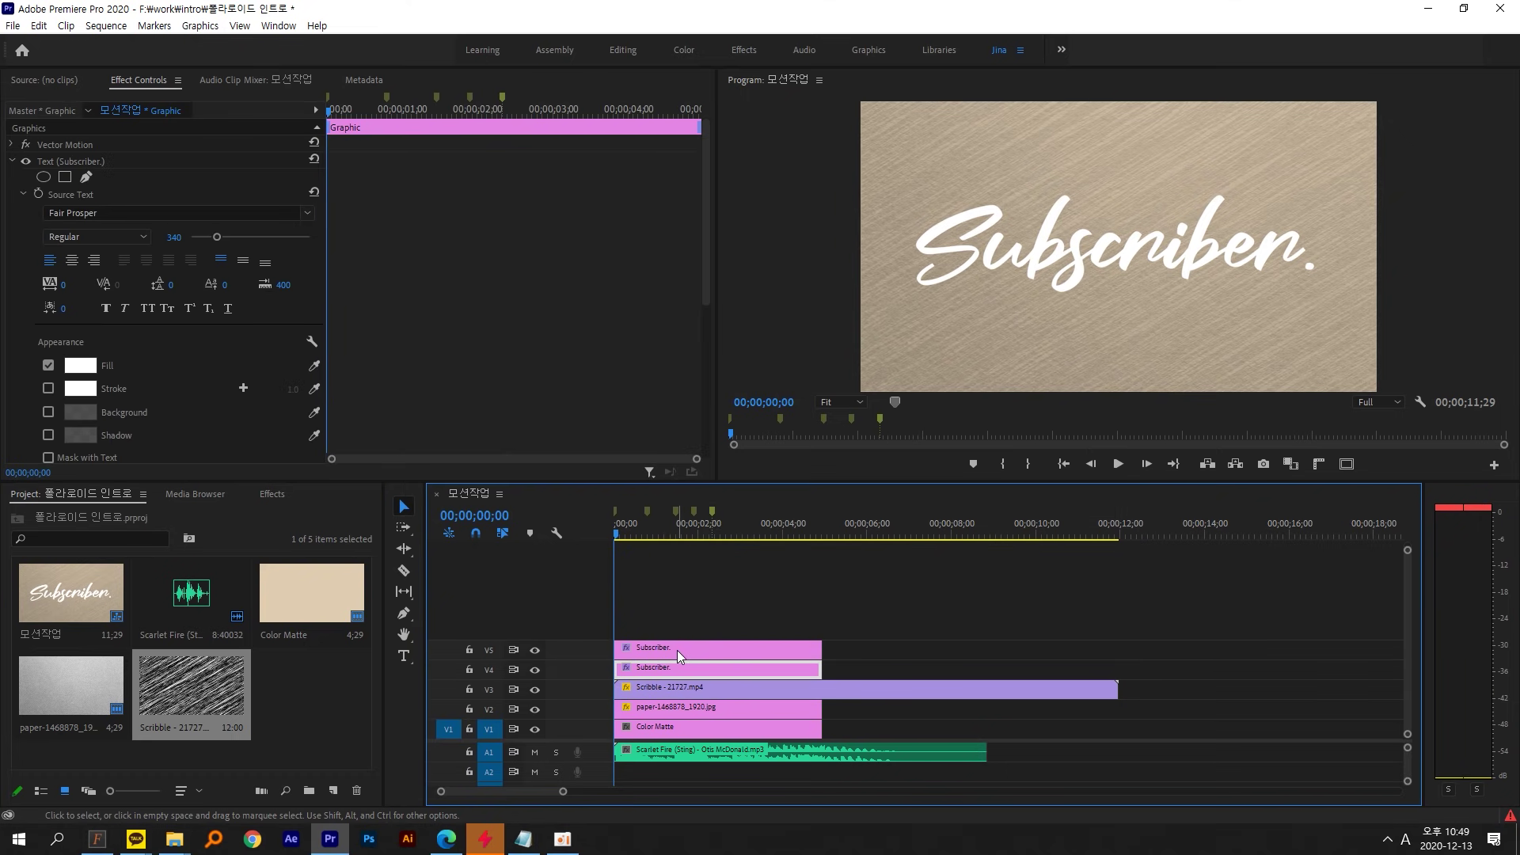
{"action": "left_click", "coordinate": [673, 650]}
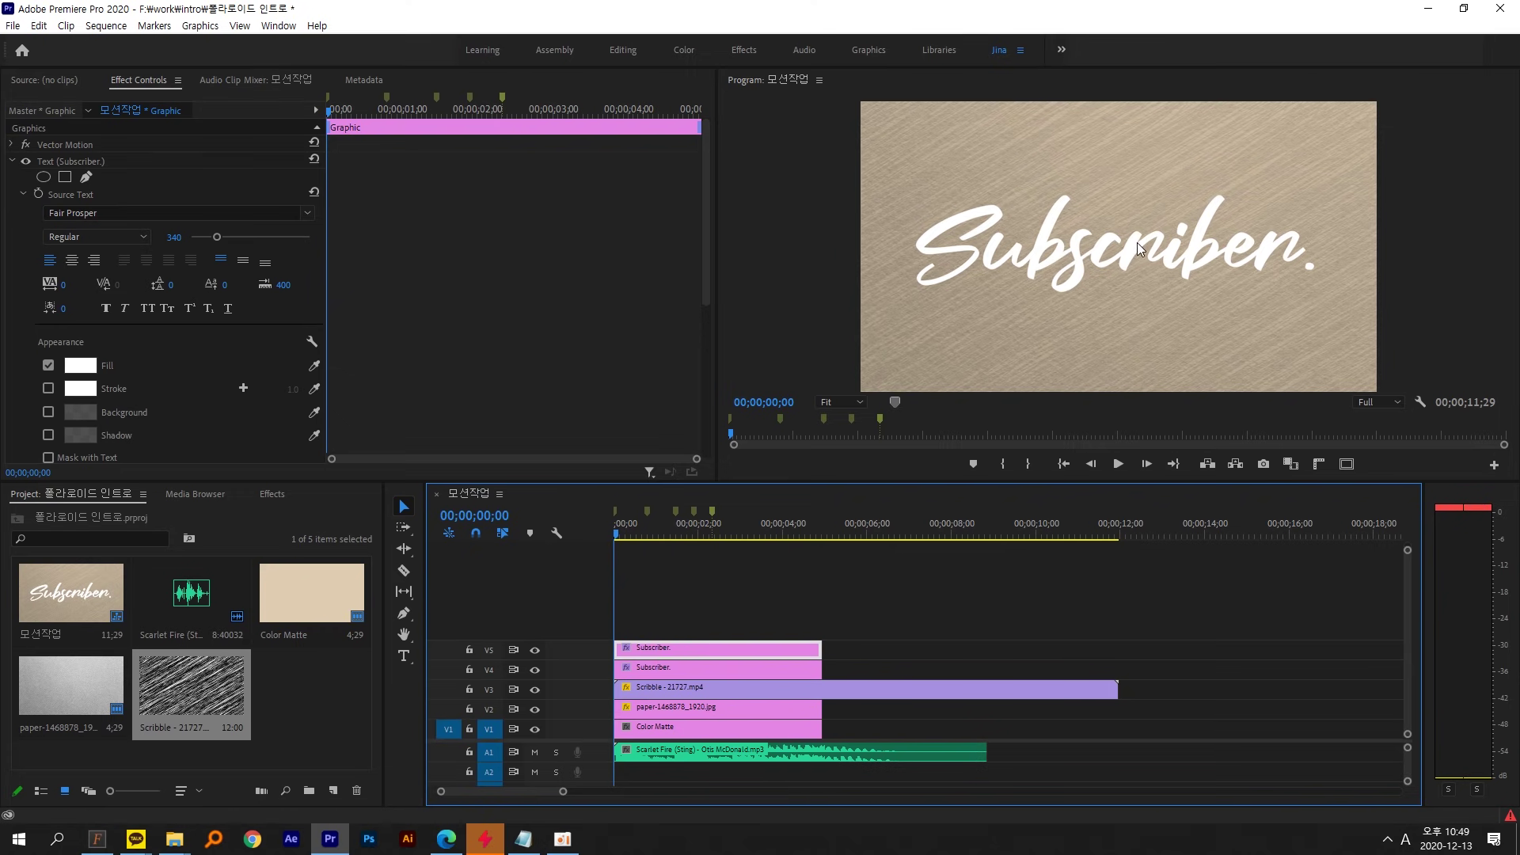
{"action": "left_click_drag", "start_coordinate": [1134, 247], "coordinate": [1137, 310]}
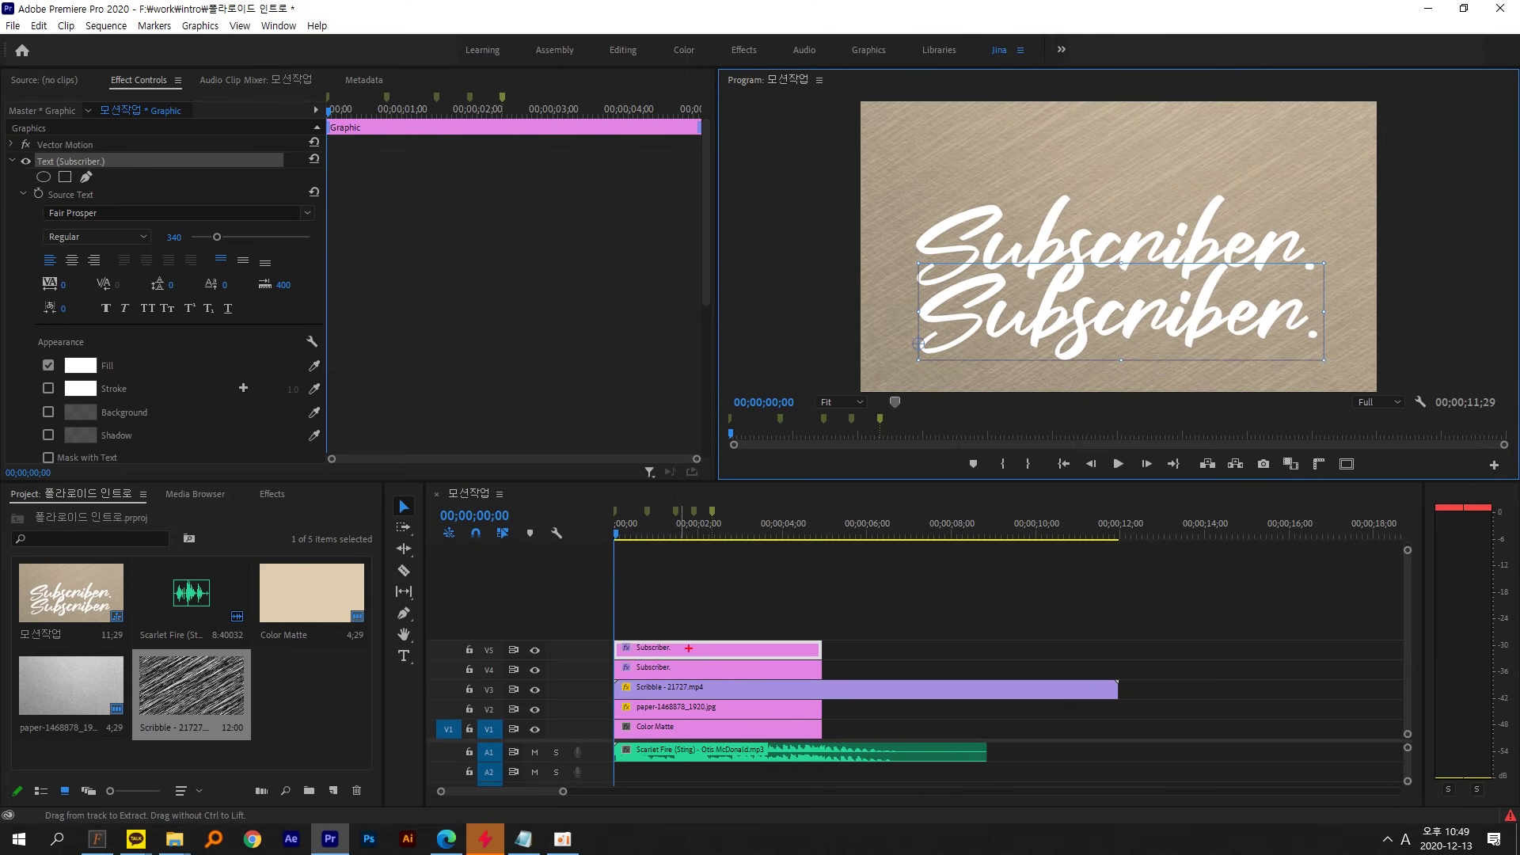
- Replace the lower text on the V5 copy with "by.editinggirl"
{"action": "mouse_move", "coordinate": [688, 648]}
{"action": "left_mouse_down"}
{"action": "mouse_move", "coordinate": [979, 417]}
{"action": "mouse_move", "coordinate": [1014, 361]}
{"action": "left_mouse_up"}
{"action": "key", "text": "Escape"}
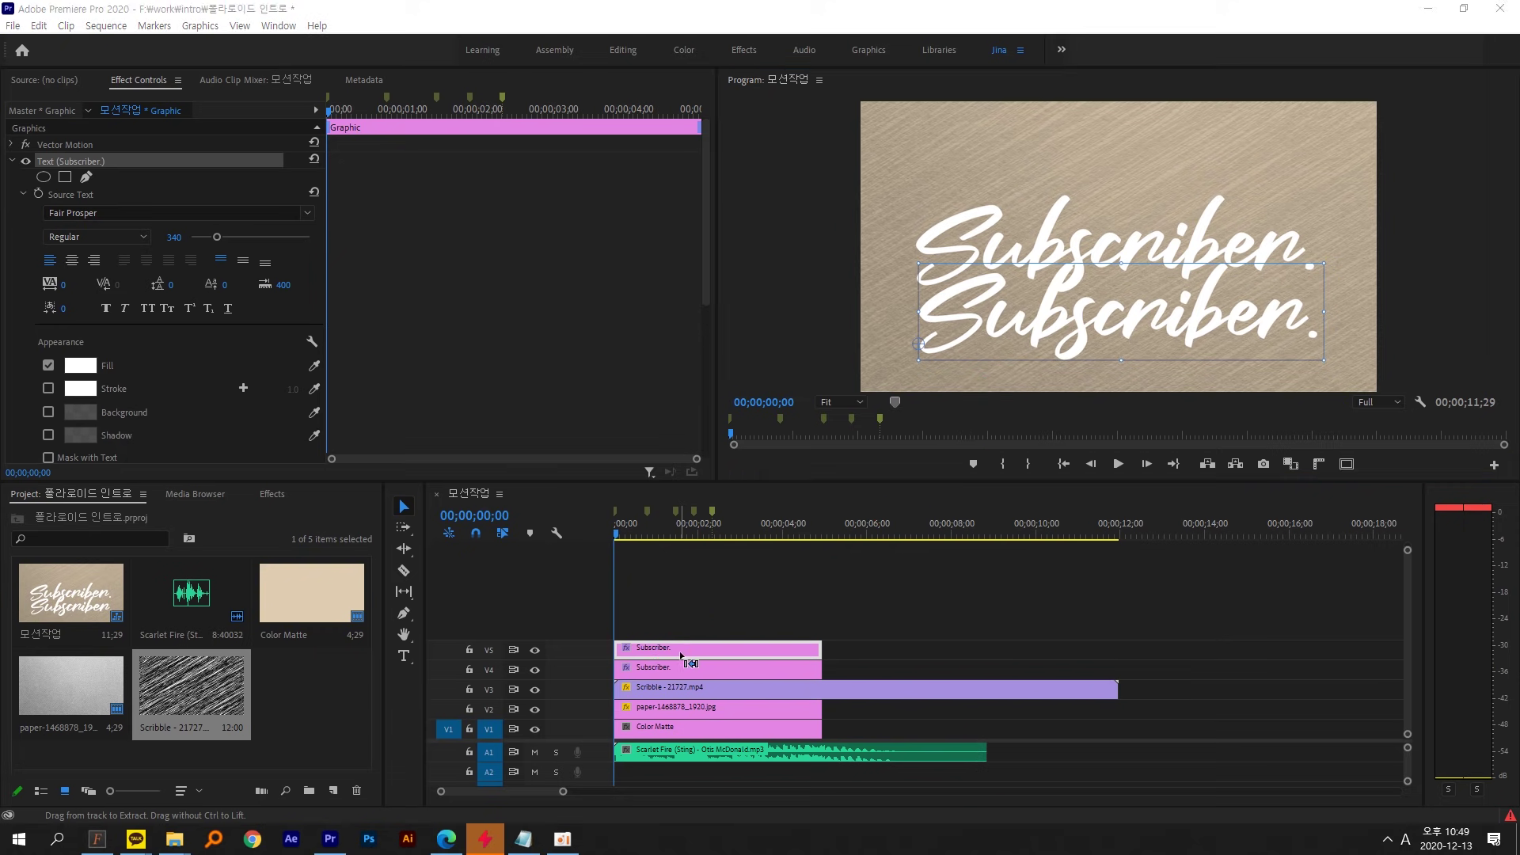
{"action": "left_click", "coordinate": [1169, 326]}
{"action": "double_click", "coordinate": [1147, 326]}
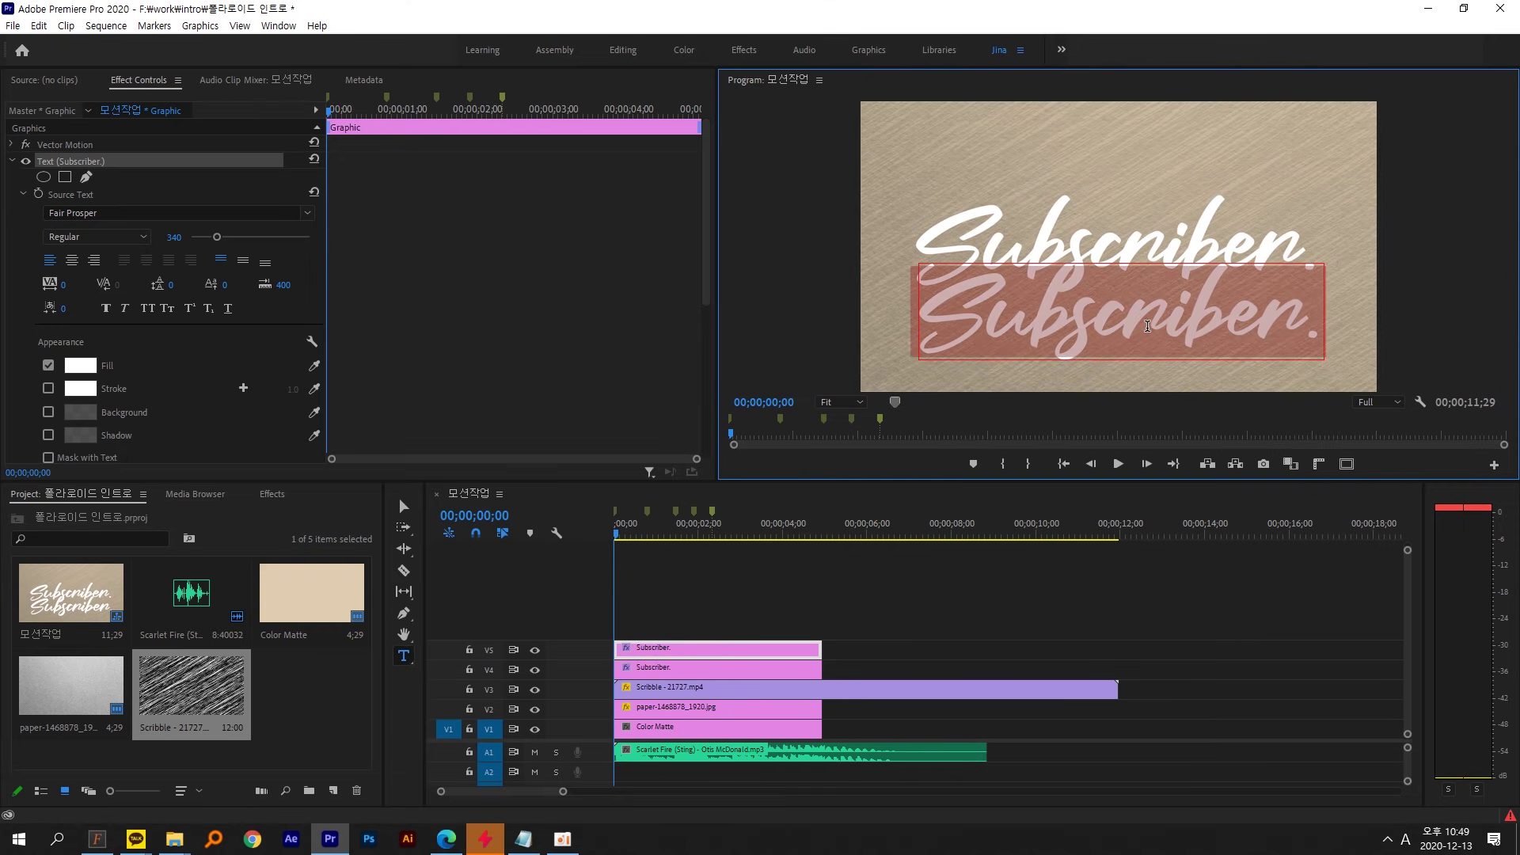
{"action": "type", "text": "by.e"}
{"action": "type", "text": "ditinggi"}
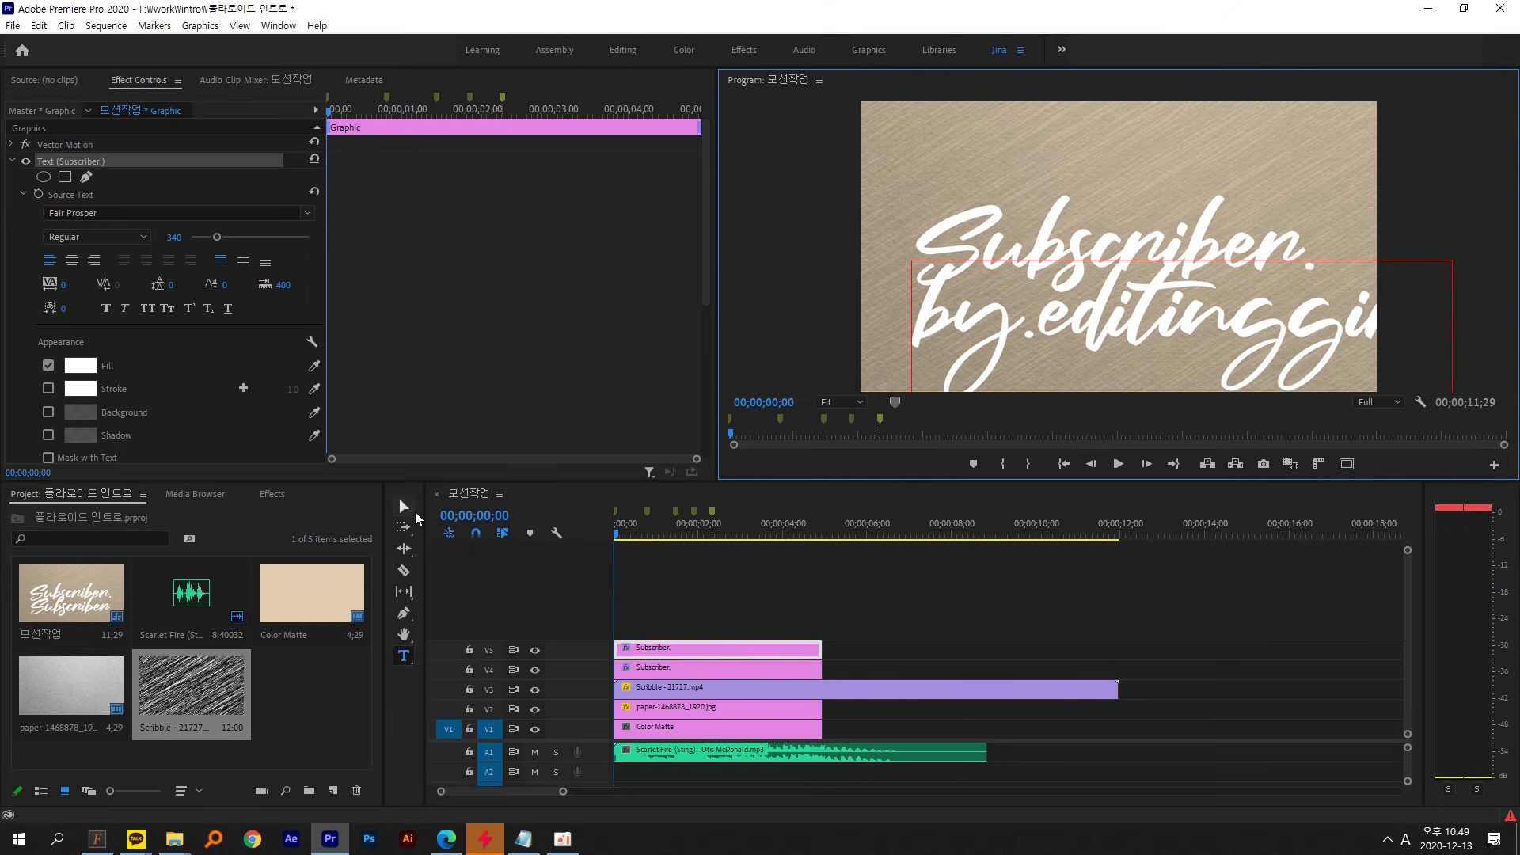
- Shrink the "by.editinggirl" text to slightly below font size 65 and place it just above the end of "Subscriber."
{"action": "left_click", "coordinate": [403, 505]}
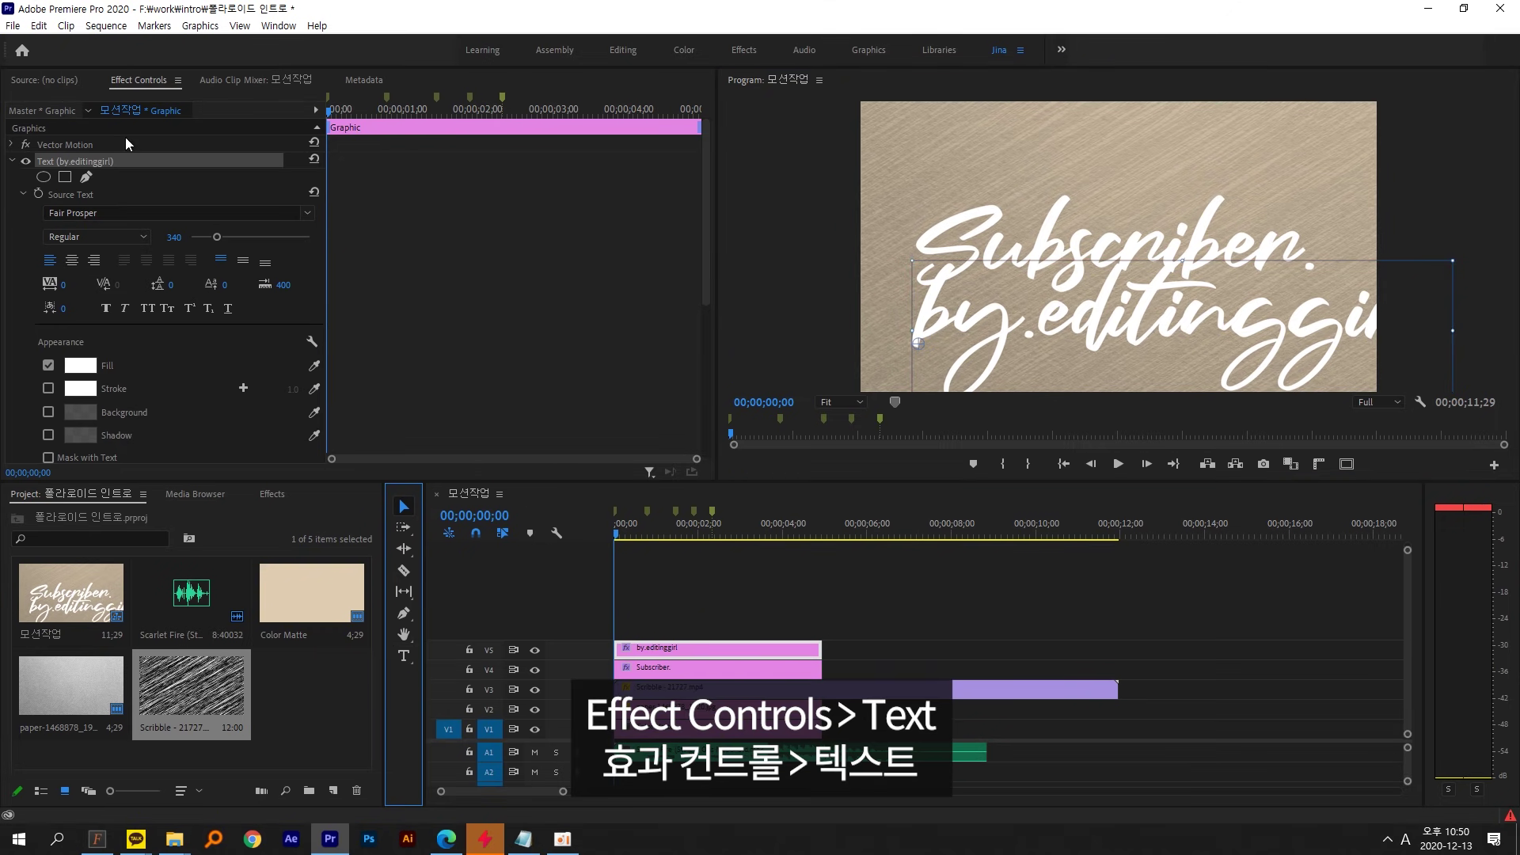
{"action": "left_click", "coordinate": [76, 161]}
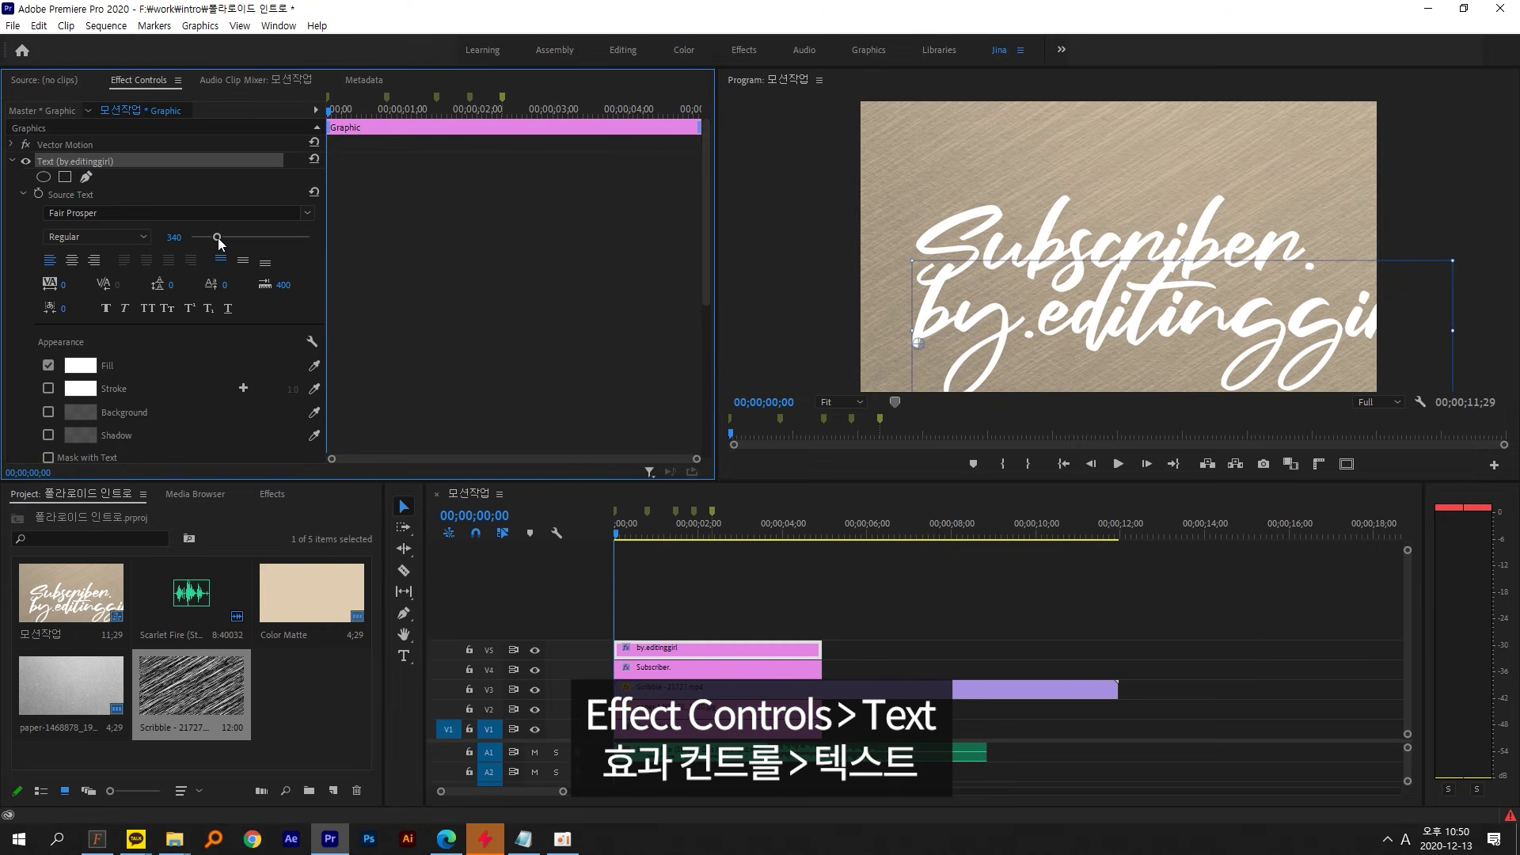
{"action": "left_click_drag", "start_coordinate": [217, 237], "coordinate": [193, 239]}
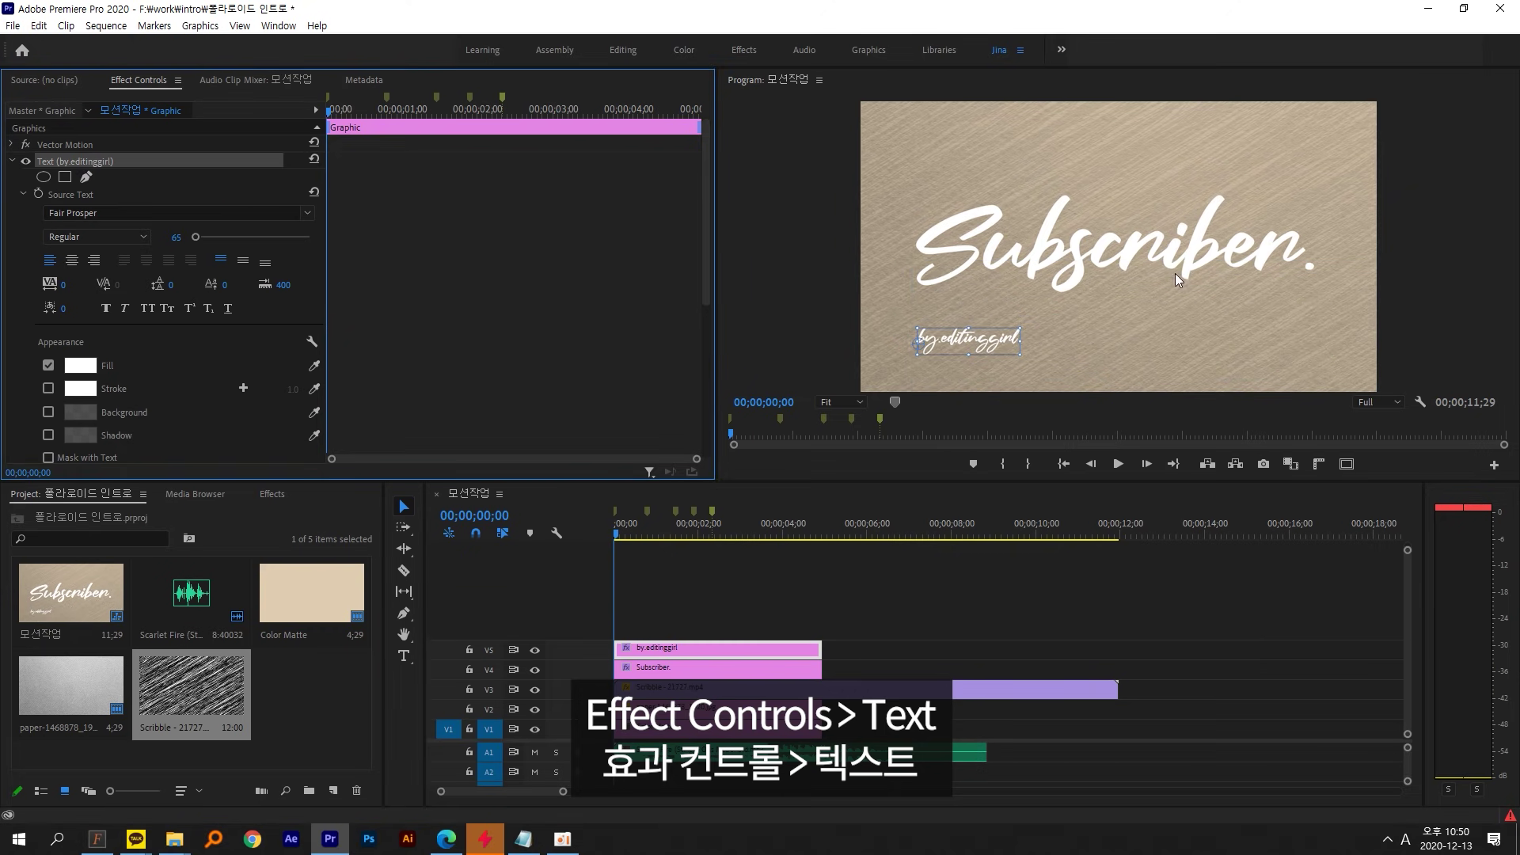
{"action": "left_click_drag", "start_coordinate": [973, 347], "coordinate": [1286, 223]}
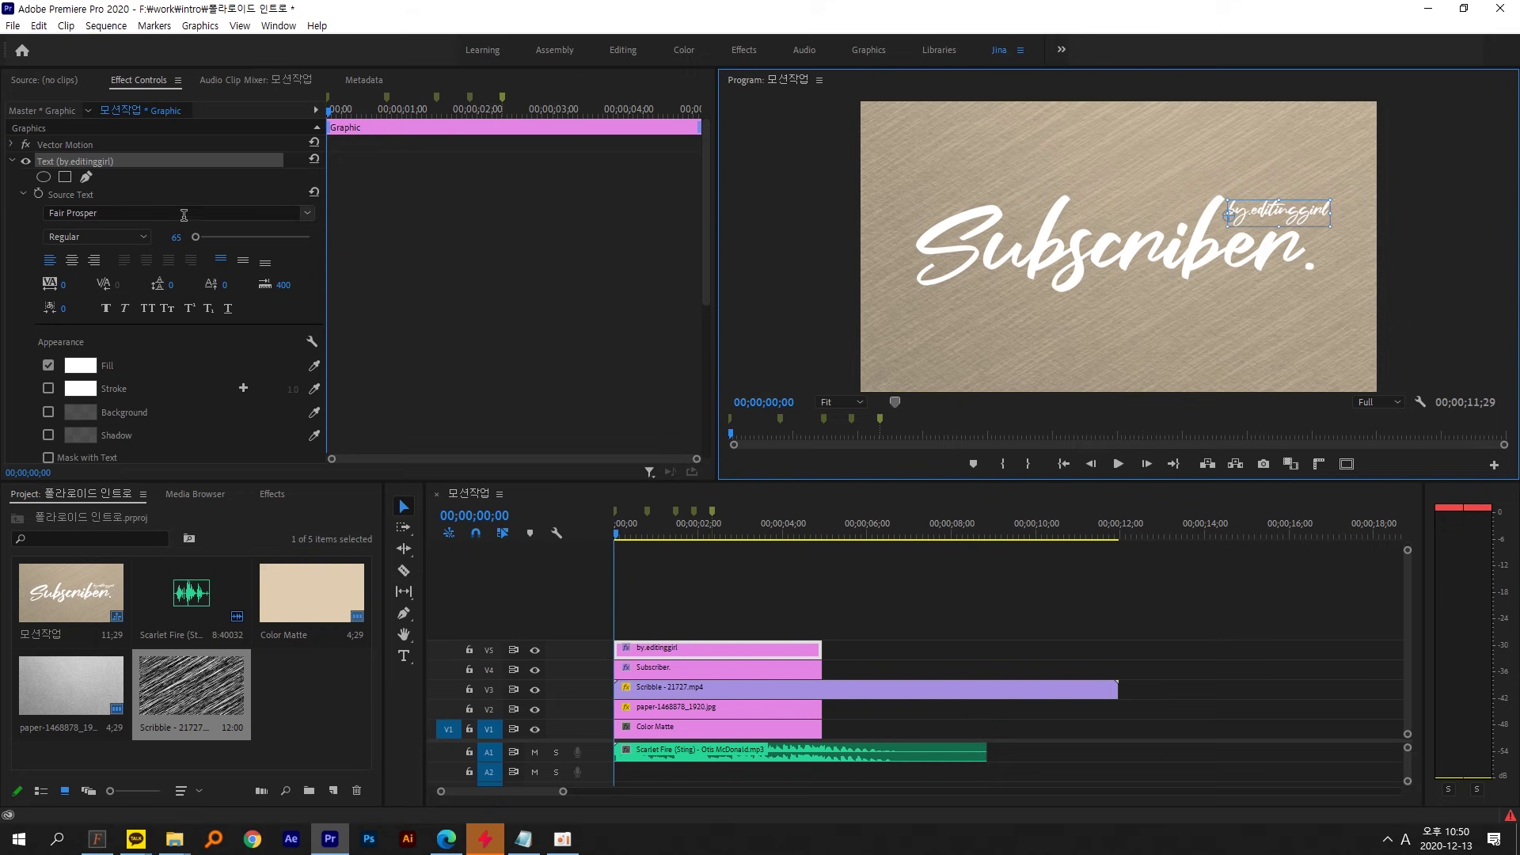
{"action": "left_click_drag", "start_coordinate": [193, 234], "coordinate": [193, 236]}
{"action": "left_click", "coordinate": [735, 579]}
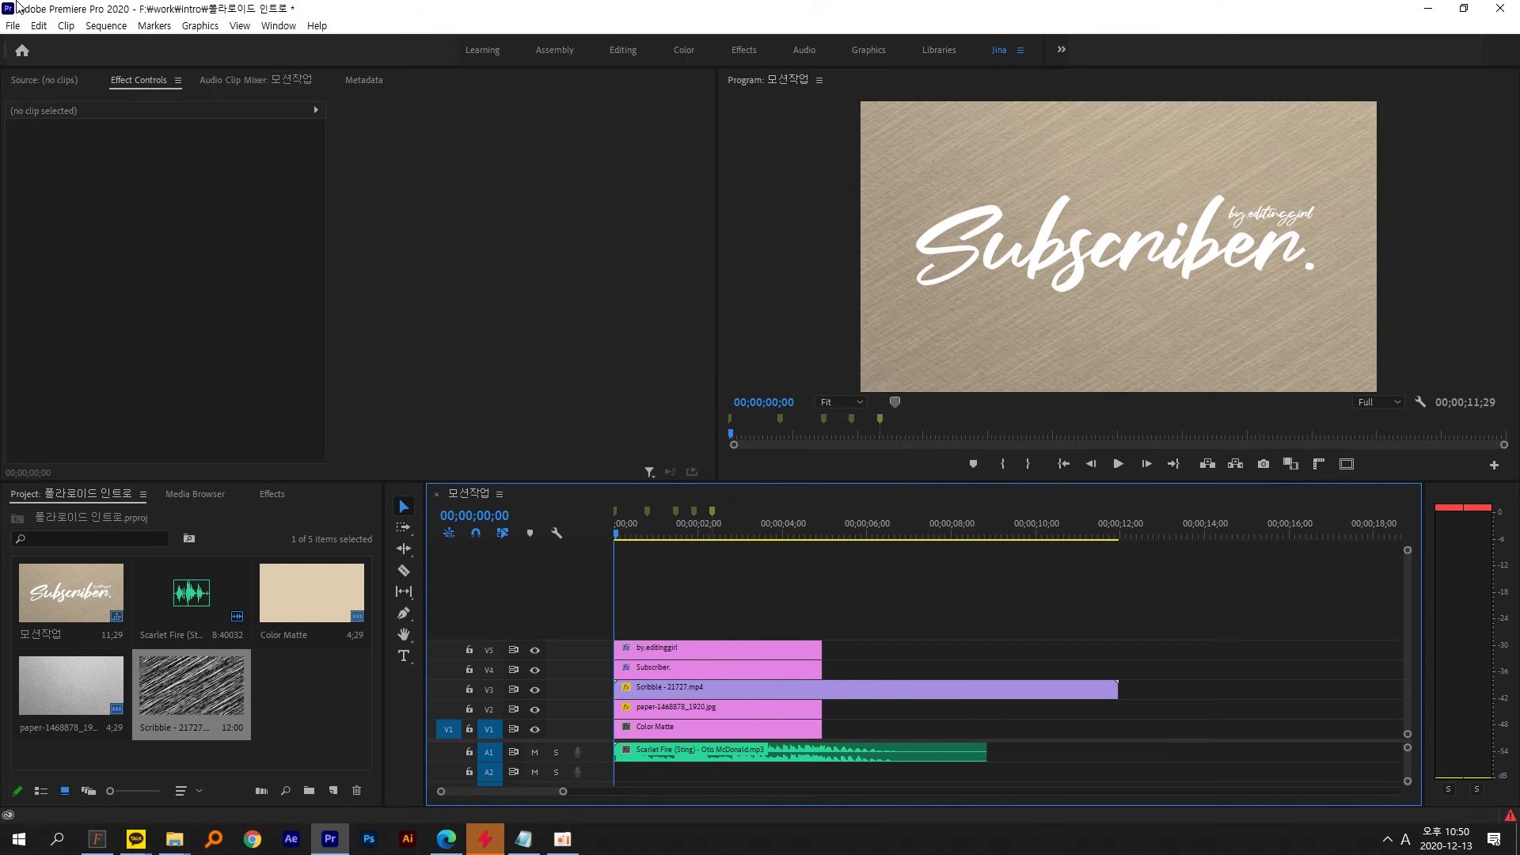
- Create a new 1920 x 1080 legacy title named "라인"
{"action": "left_click", "coordinate": [12, 25]}
{"action": "mouse_move", "coordinate": [39, 25]}
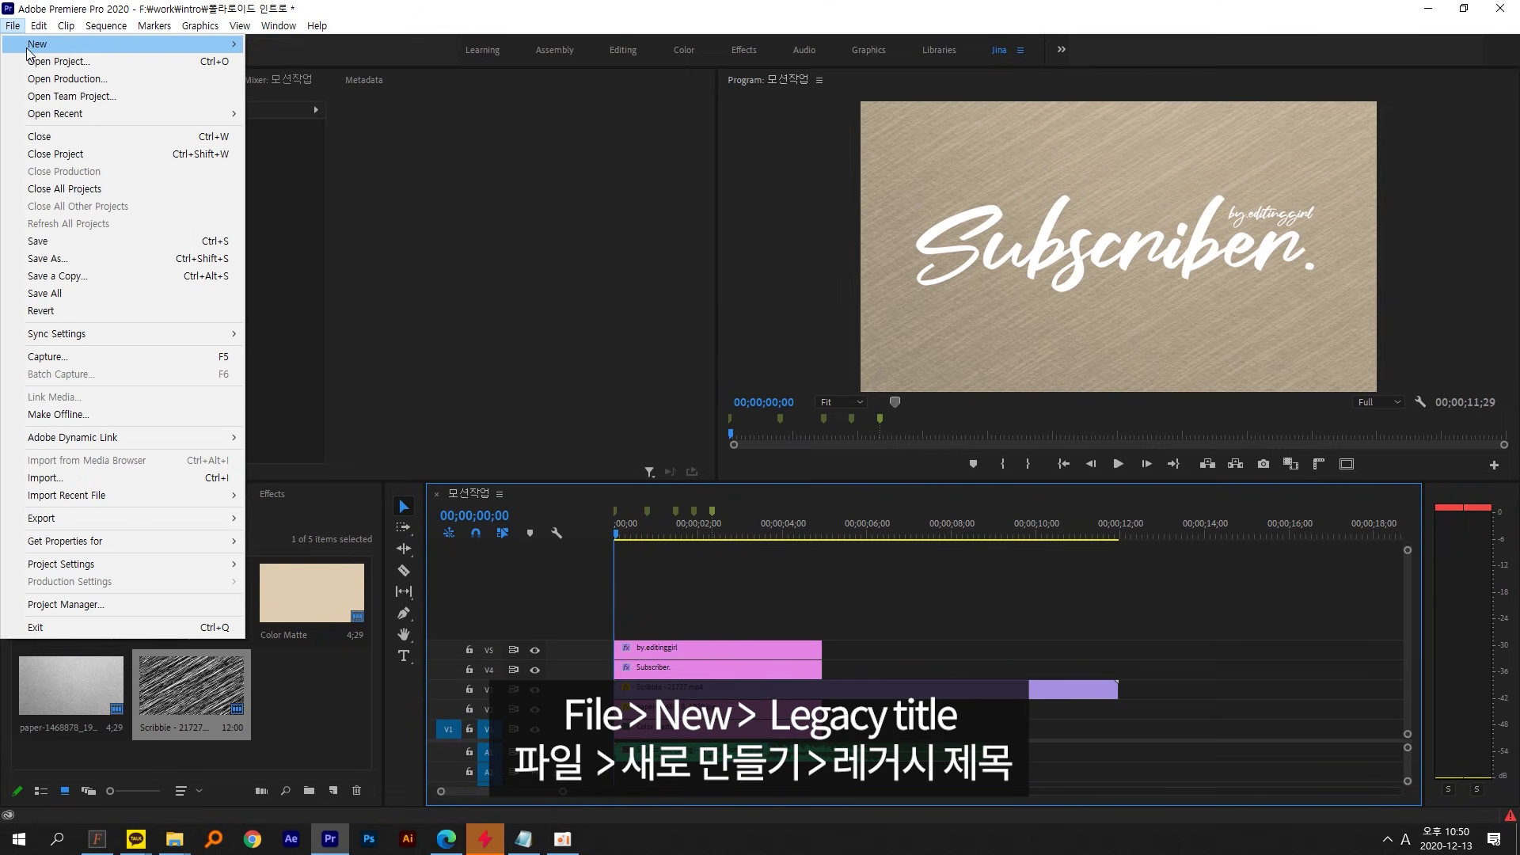
{"action": "left_click", "coordinate": [339, 252]}
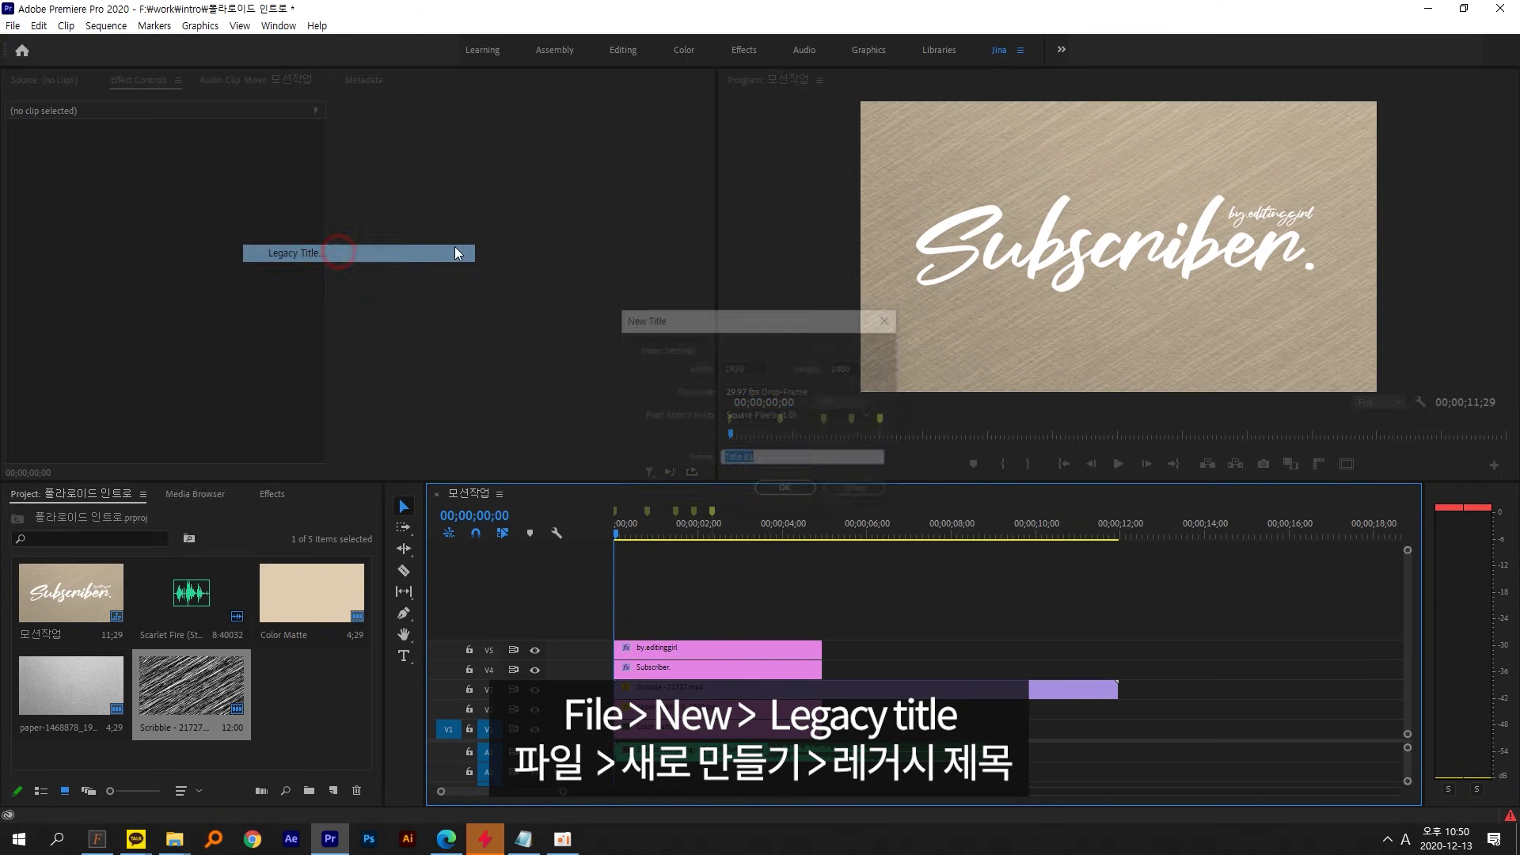
{"action": "type", "text": "fkdl"}
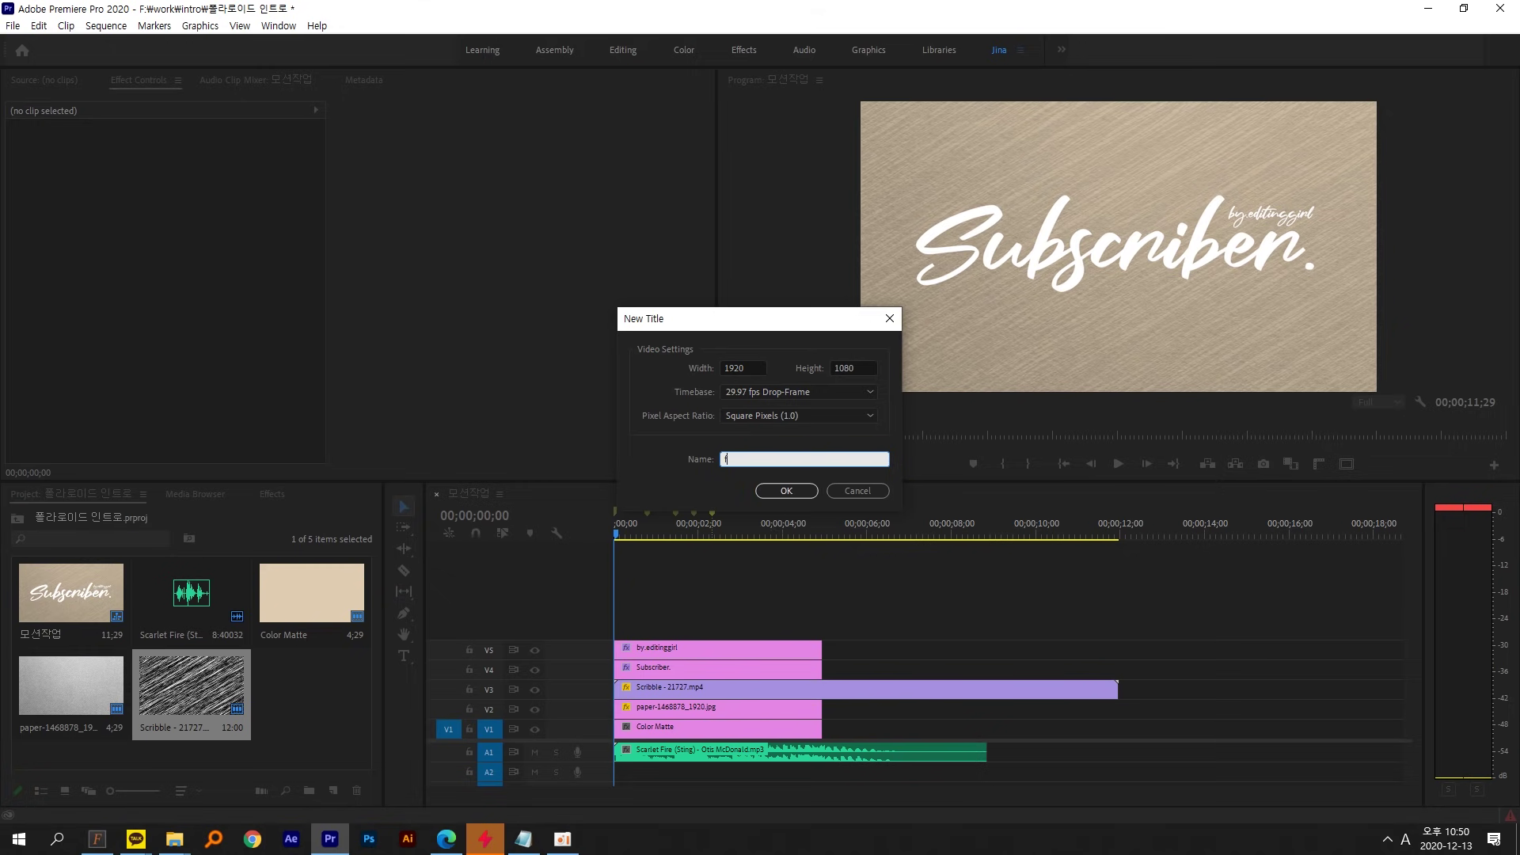
{"action": "type", "text": "kdls"}
{"action": "key", "text": "Return"}
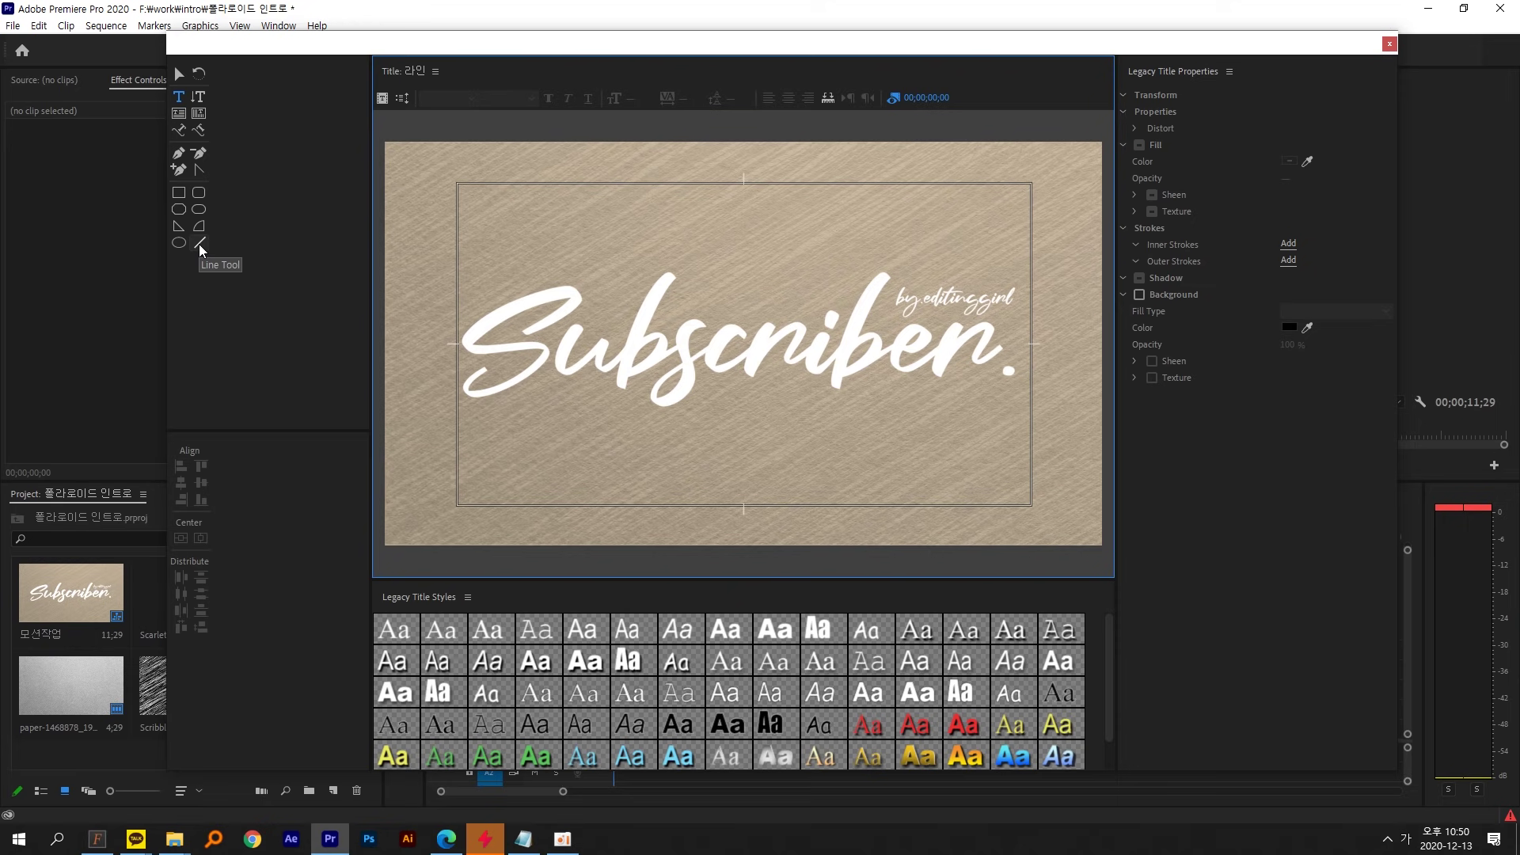
- Draw a straight horizontal line about 1520 px long through the lower part of "Subscriber." with the Line Tool
{"action": "left_click", "coordinate": [199, 246]}
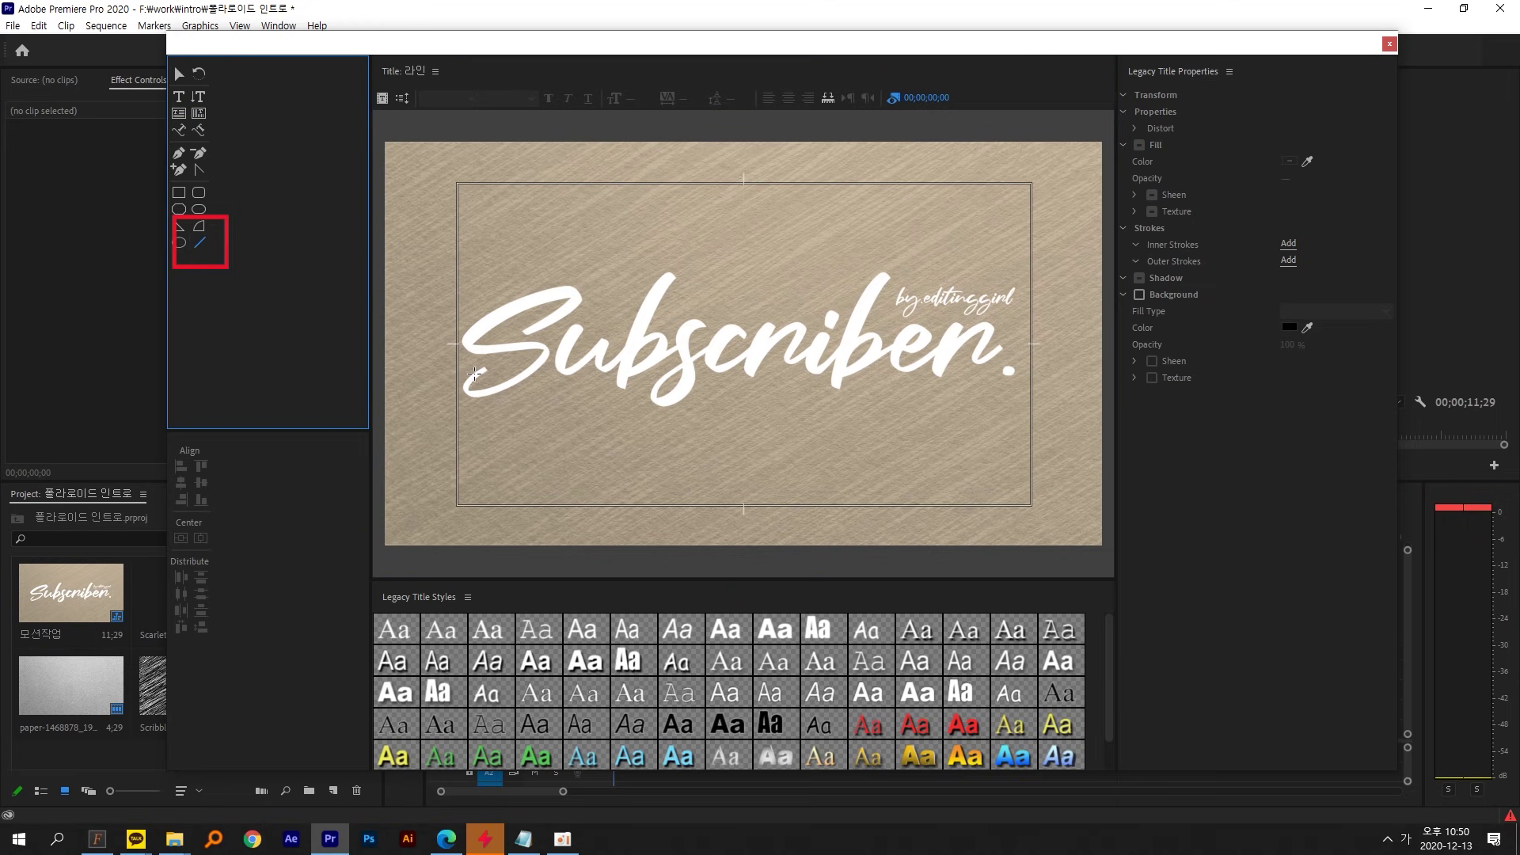
{"action": "left_click_drag", "start_coordinate": [459, 374], "coordinate": [1008, 374]}
{"action": "key", "text": "ctrl+z"}
{"action": "left_click", "coordinate": [459, 371]}
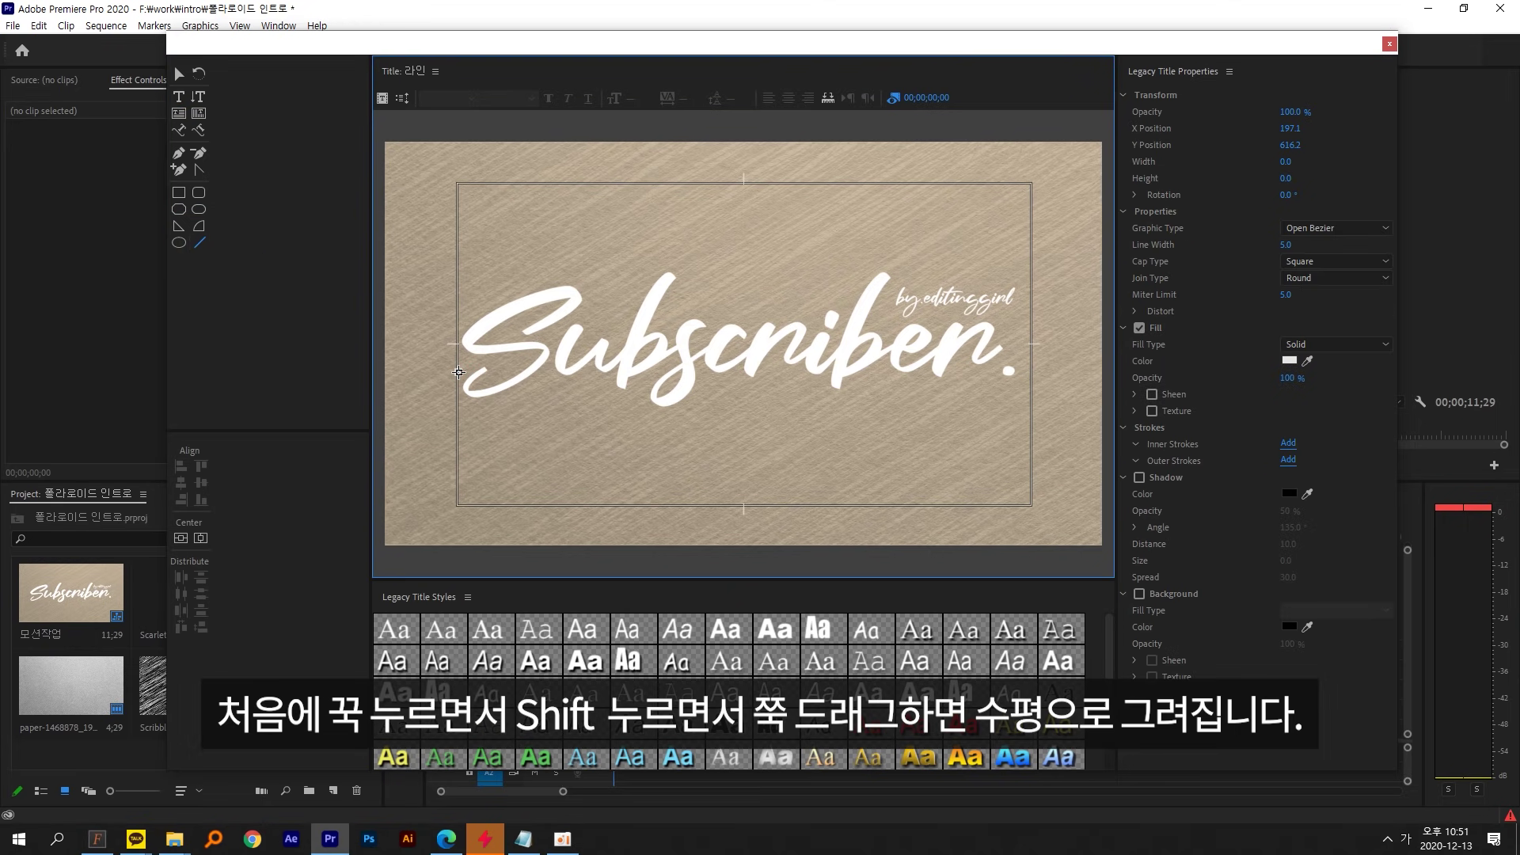
{"action": "left_click_drag", "start_coordinate": [557, 372], "coordinate": [1016, 372]}
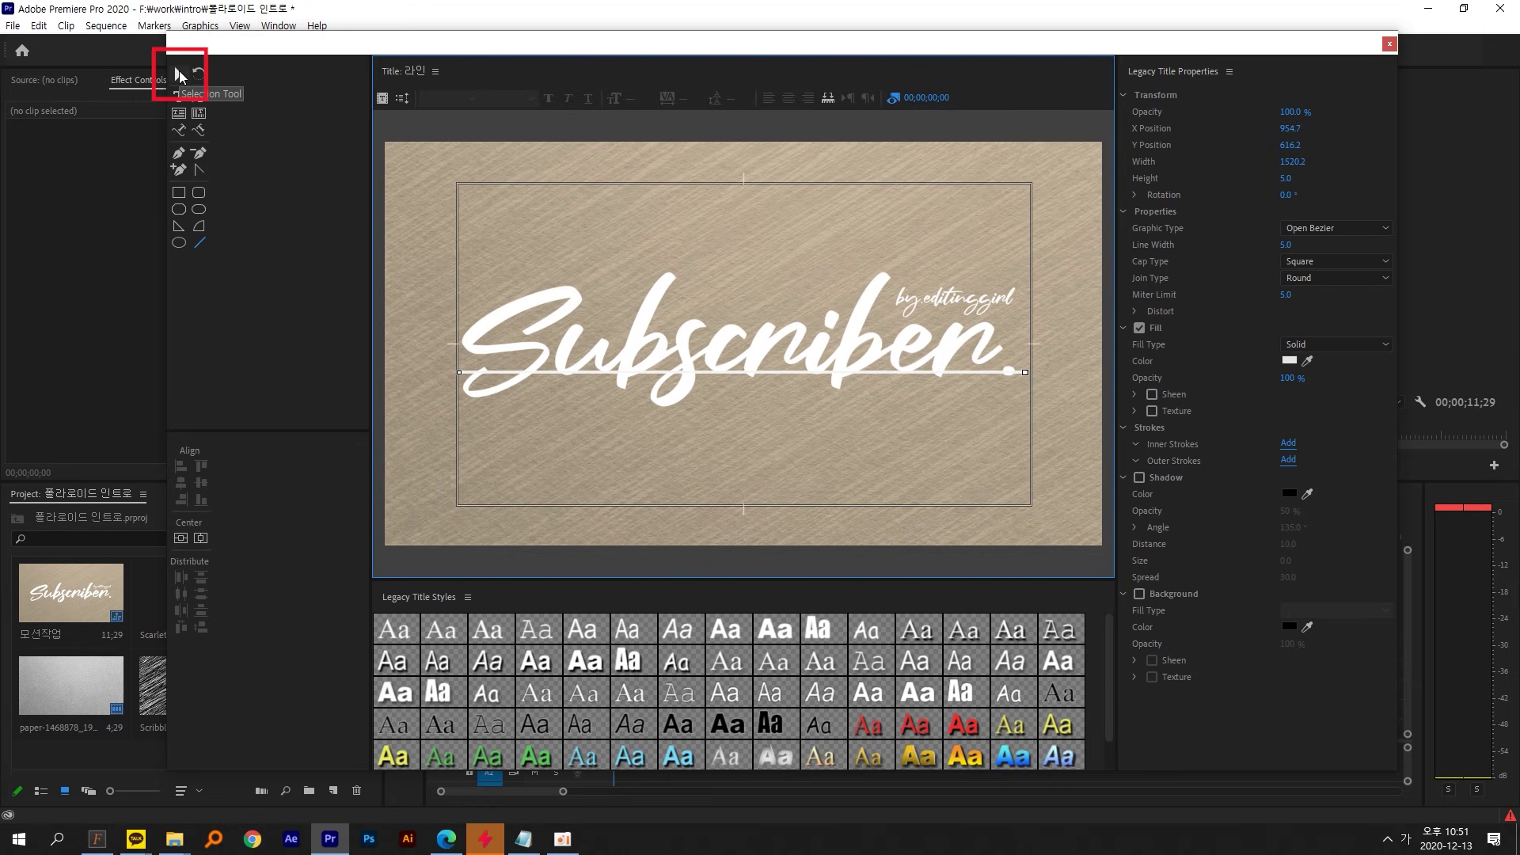
- Set the Line Width of the drawn line to 3
{"action": "left_click", "coordinate": [179, 73]}
{"action": "left_click", "coordinate": [803, 372]}
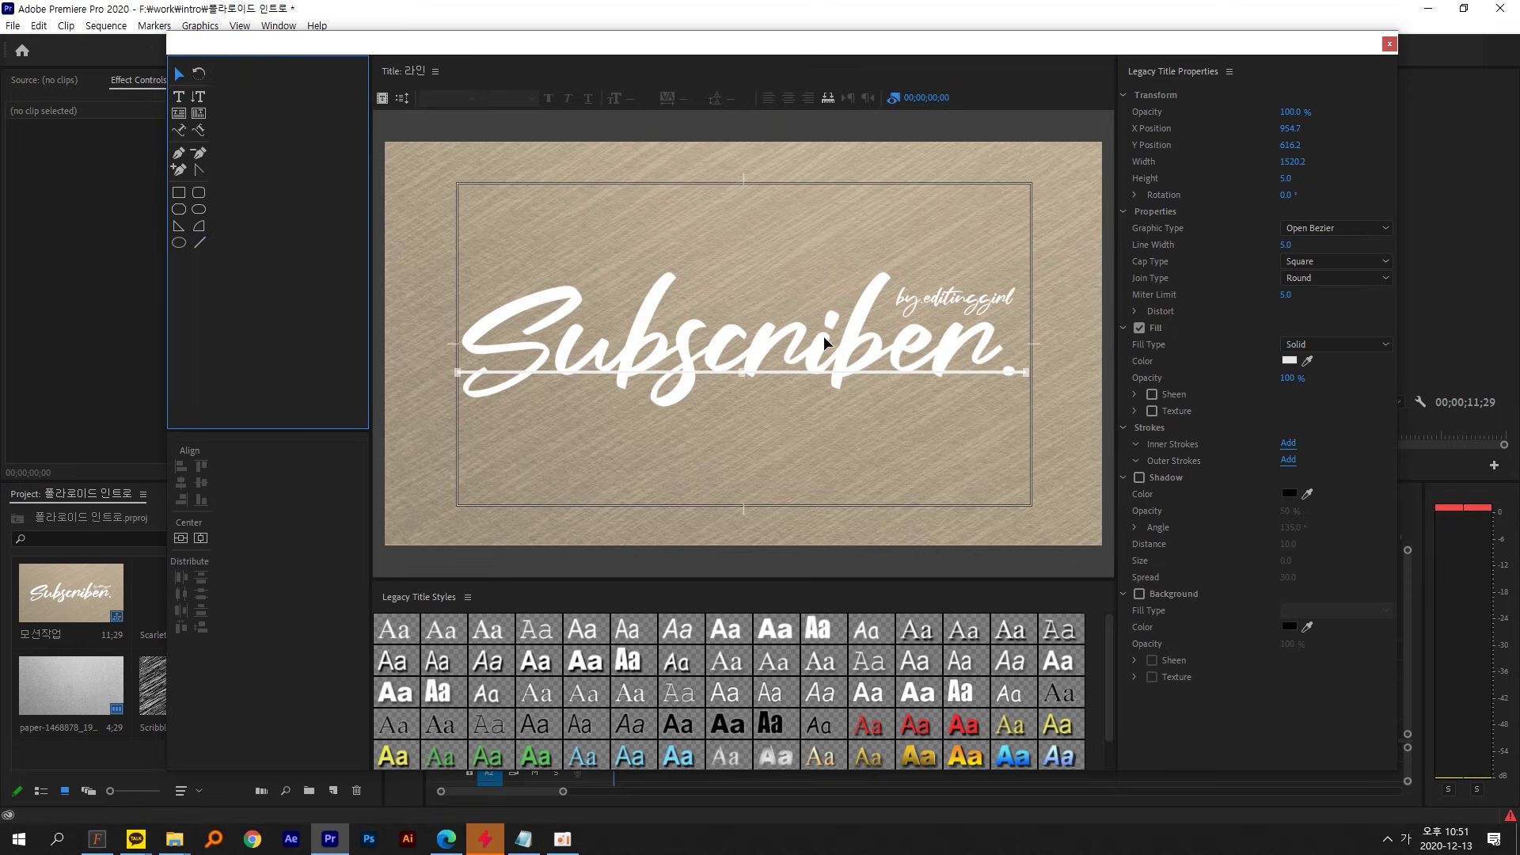
{"action": "left_click", "coordinate": [804, 372]}
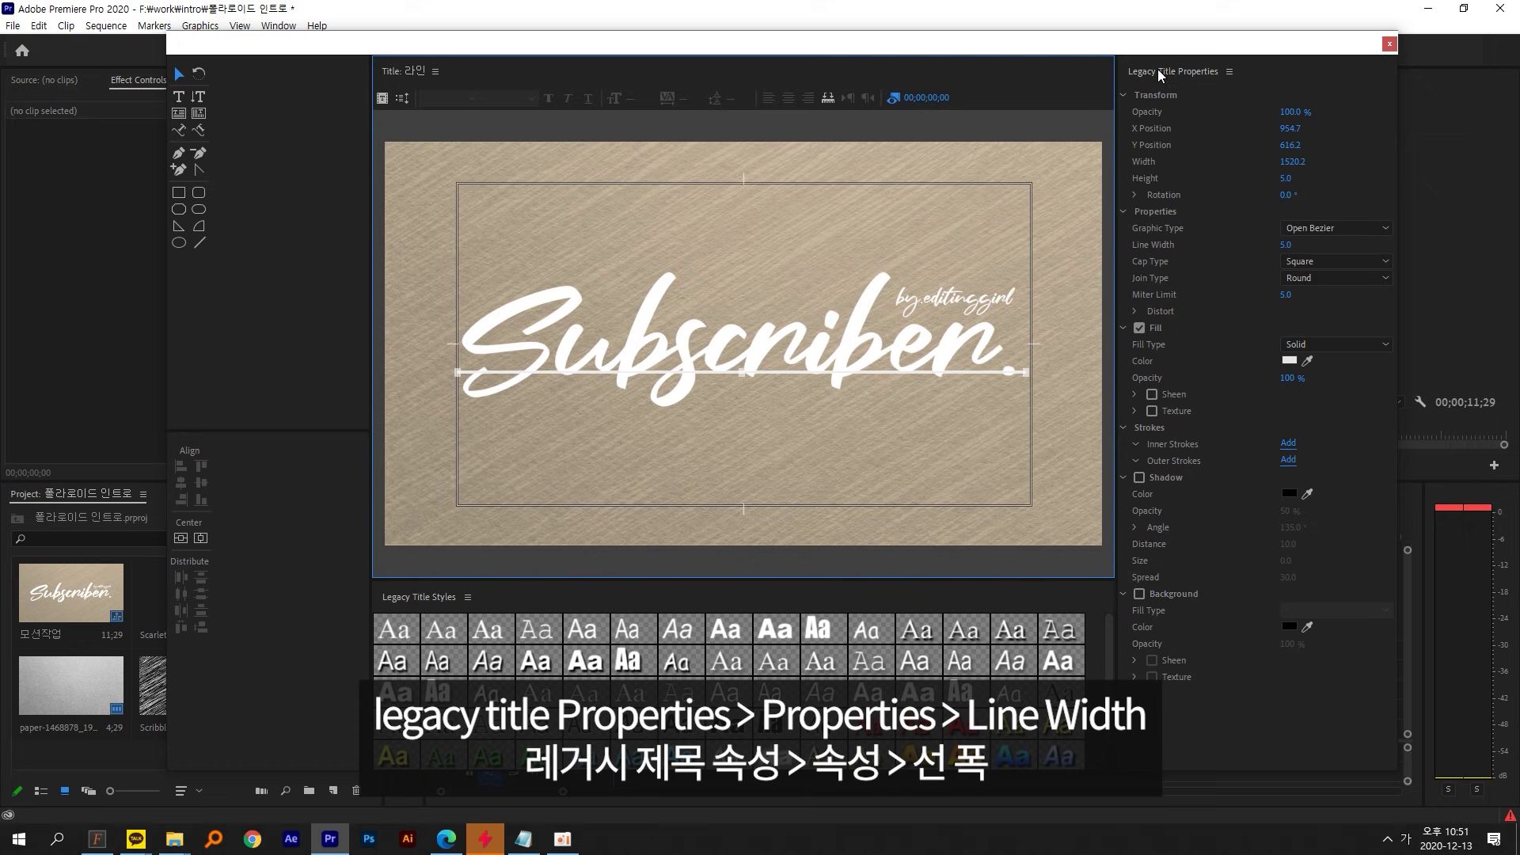
{"action": "left_click", "coordinate": [1124, 212]}
{"action": "left_click", "coordinate": [1124, 212]}
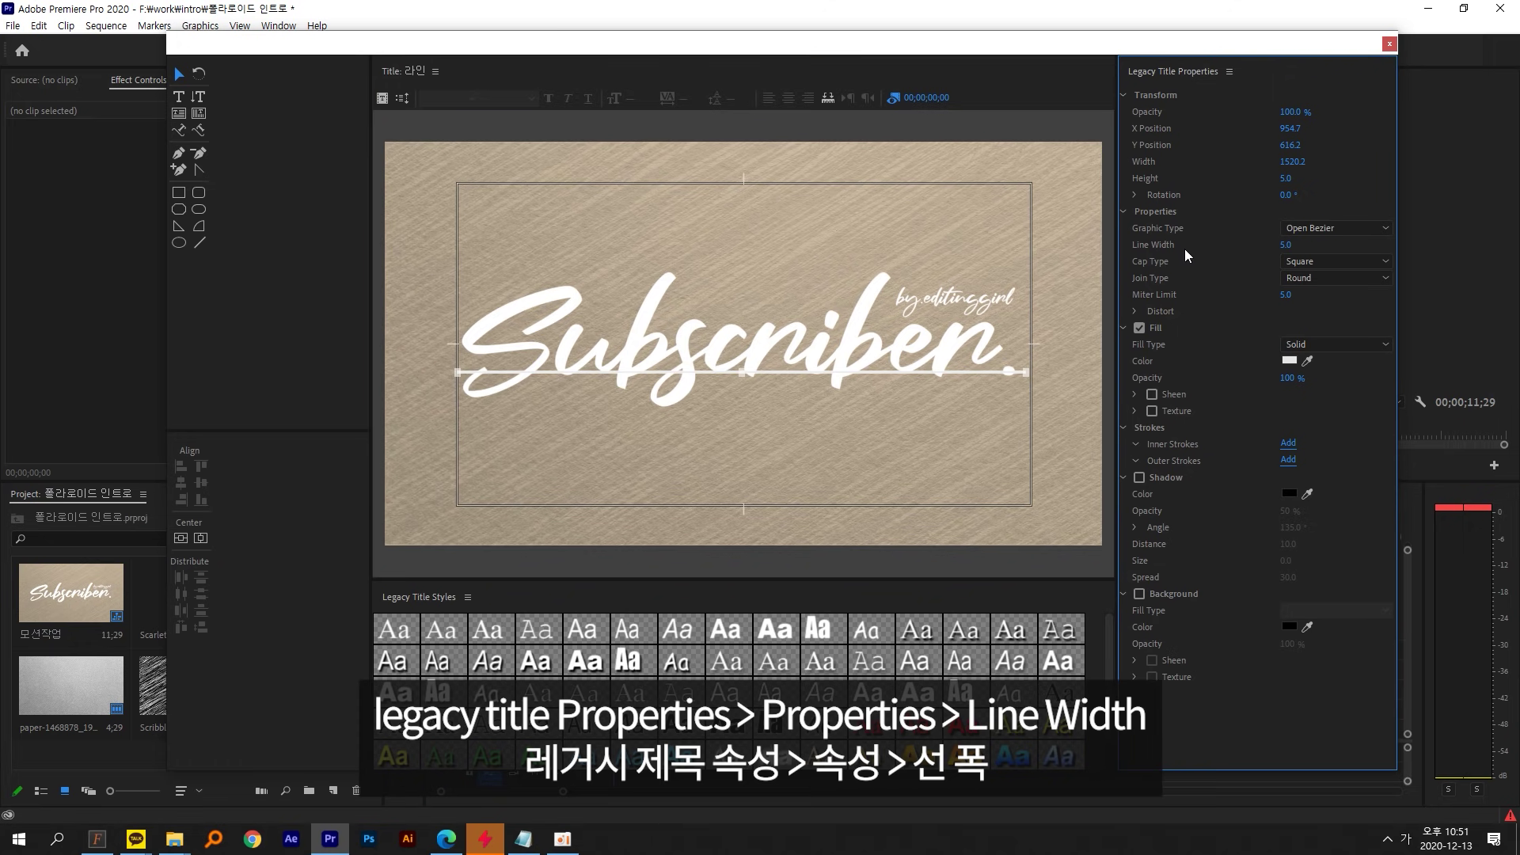
{"action": "left_click", "coordinate": [1291, 243]}
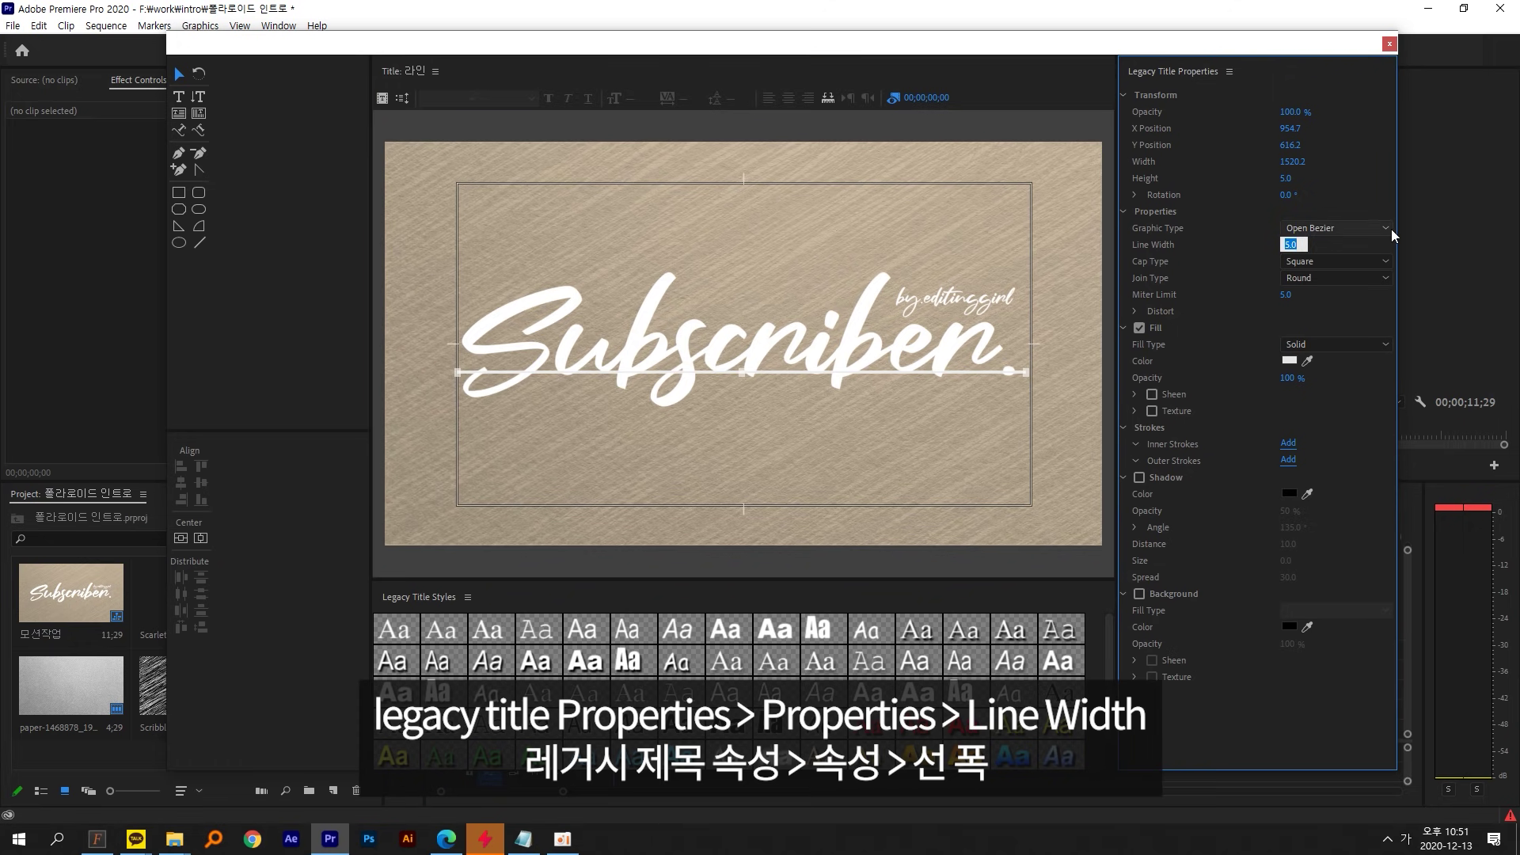
{"action": "type", "text": "3"}
{"action": "key", "text": "Return"}
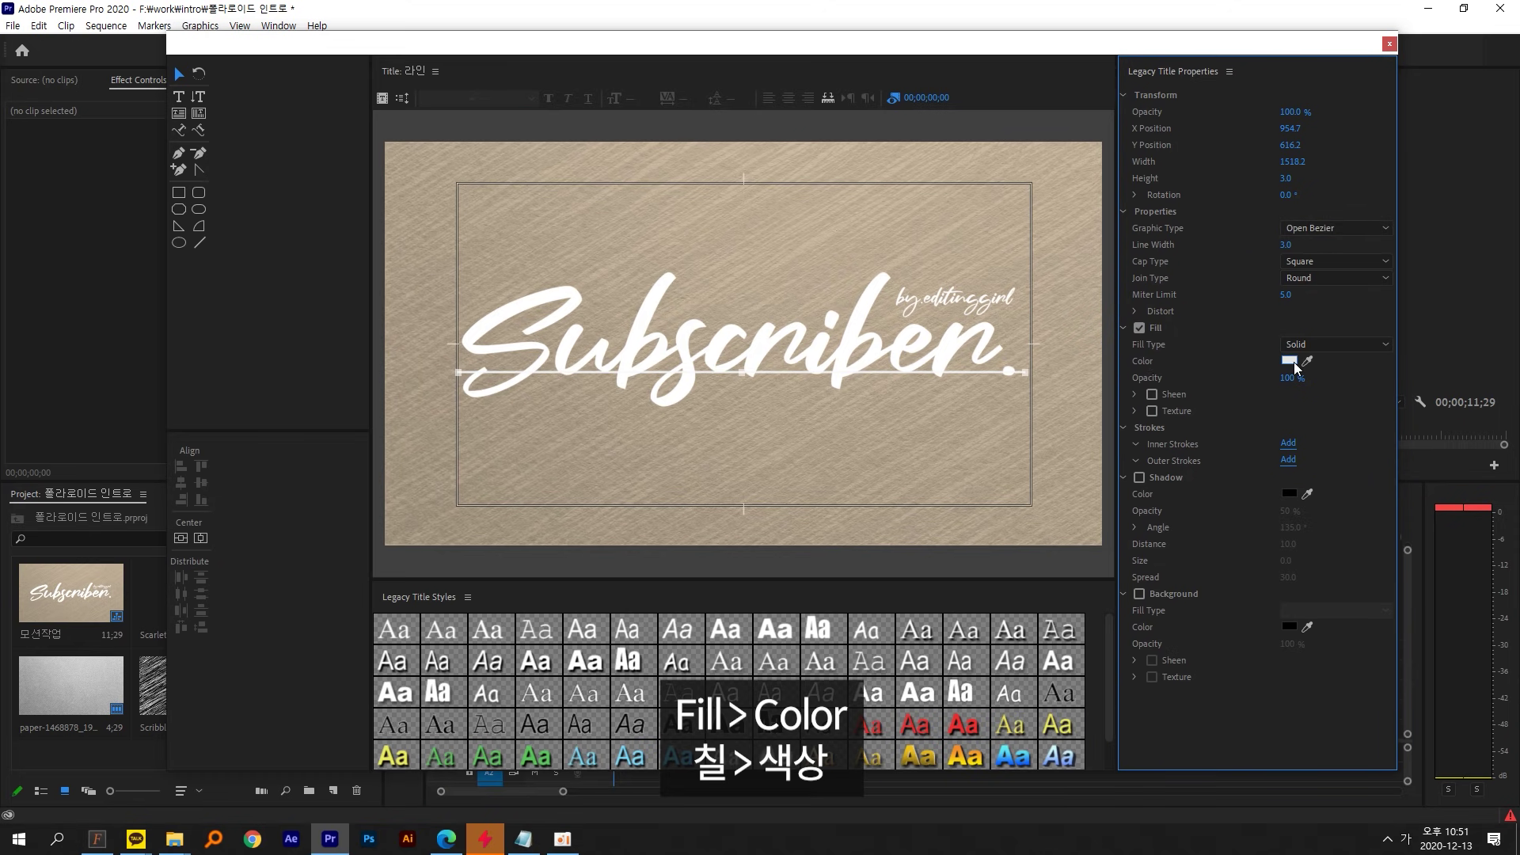
- Set the line's fill color to white and close the title editor
{"action": "left_click", "coordinate": [1290, 361]}
{"action": "left_click", "coordinate": [867, 348]}
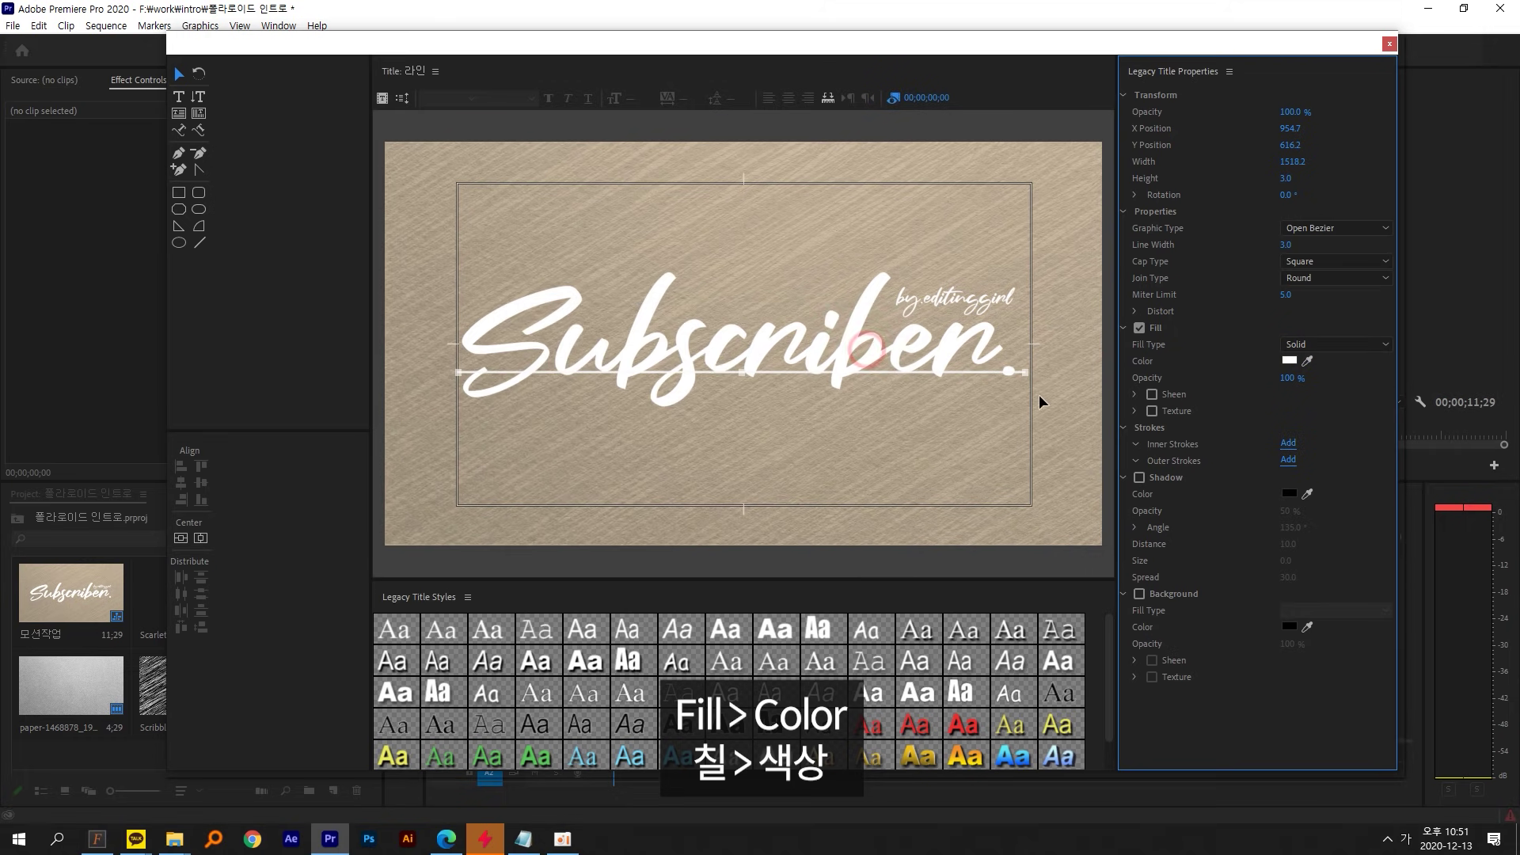
{"action": "left_click", "coordinate": [1389, 44]}
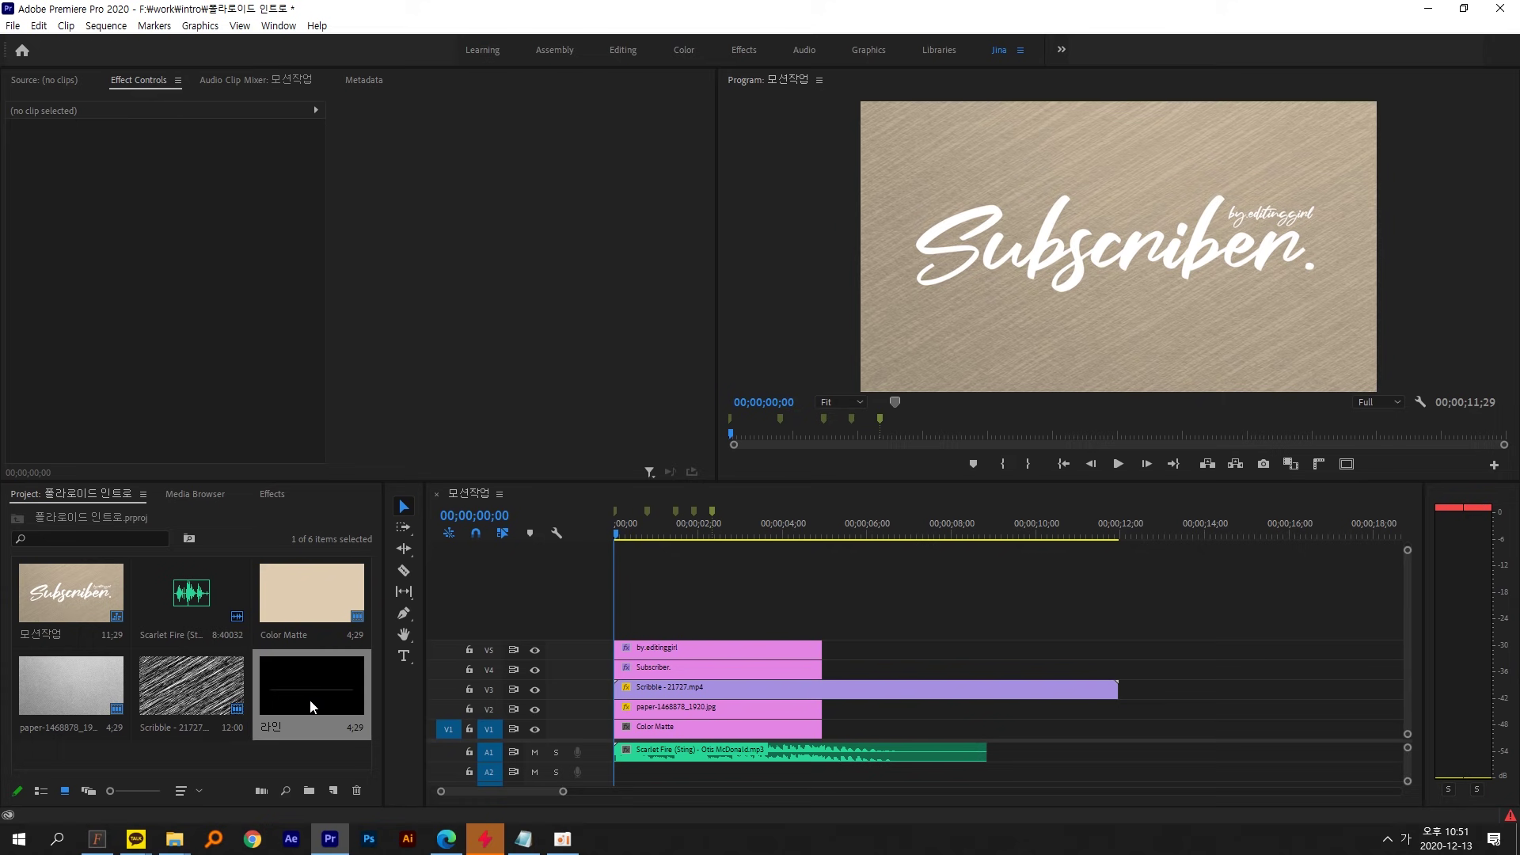
- Place the 라인 title on track V6 at the sequence start and extend the title, text, paper and matte clips to the music's end
{"action": "left_click_drag", "start_coordinate": [302, 691], "coordinate": [622, 630]}
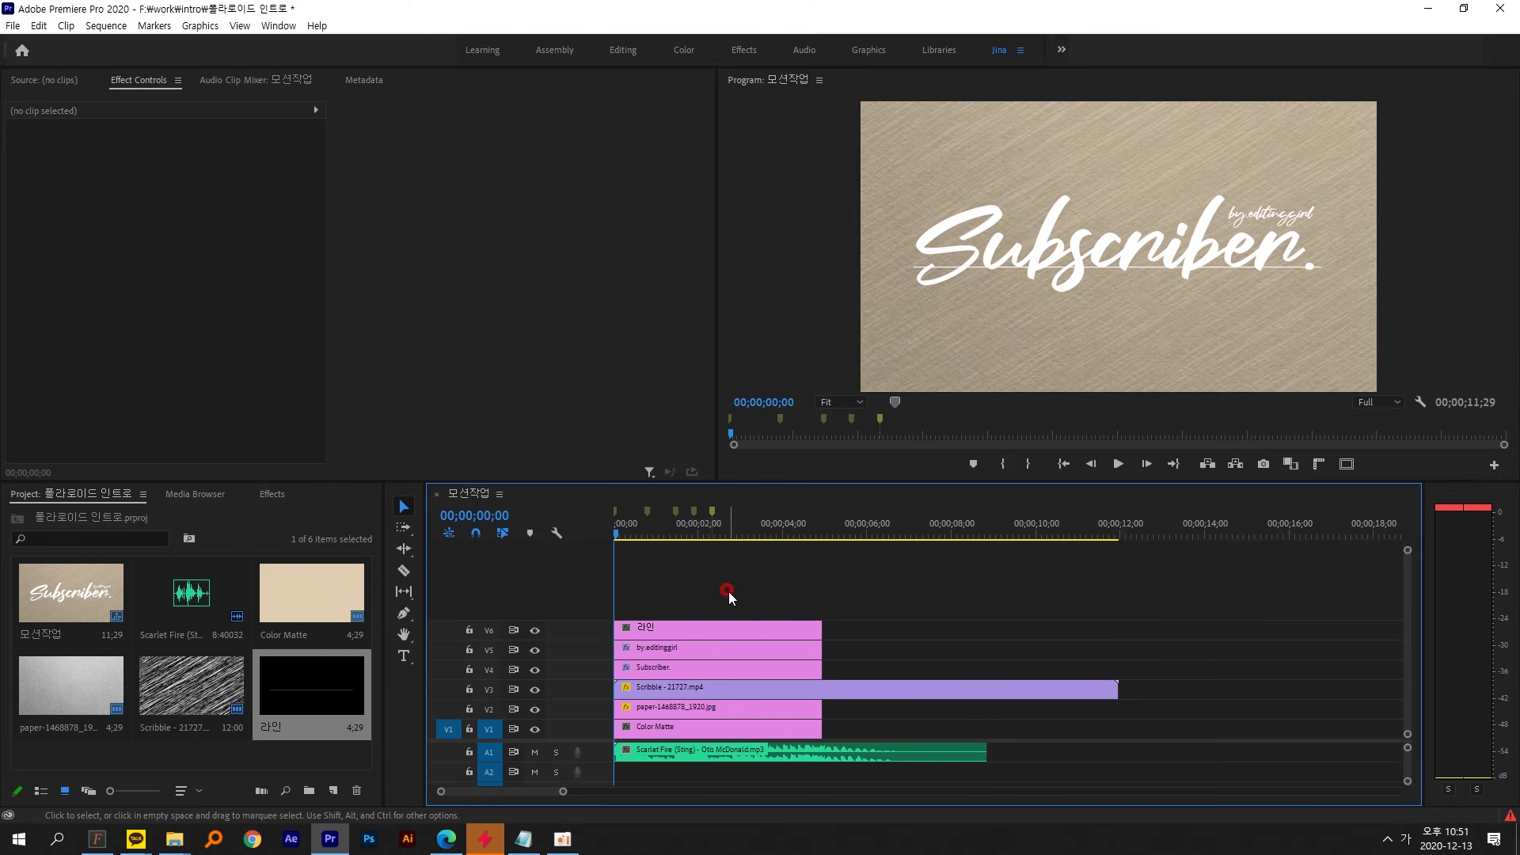
{"action": "left_click_drag", "start_coordinate": [728, 591], "coordinate": [958, 629]}
{"action": "left_click_drag", "start_coordinate": [851, 715], "coordinate": [985, 720]}
{"action": "mouse_move", "coordinate": [985, 617]}
{"action": "left_mouse_down"}
{"action": "mouse_move", "coordinate": [930, 670]}
{"action": "mouse_move", "coordinate": [1108, 633]}
{"action": "mouse_move", "coordinate": [985, 629]}
{"action": "left_mouse_up"}
{"action": "left_click", "coordinate": [756, 590]}
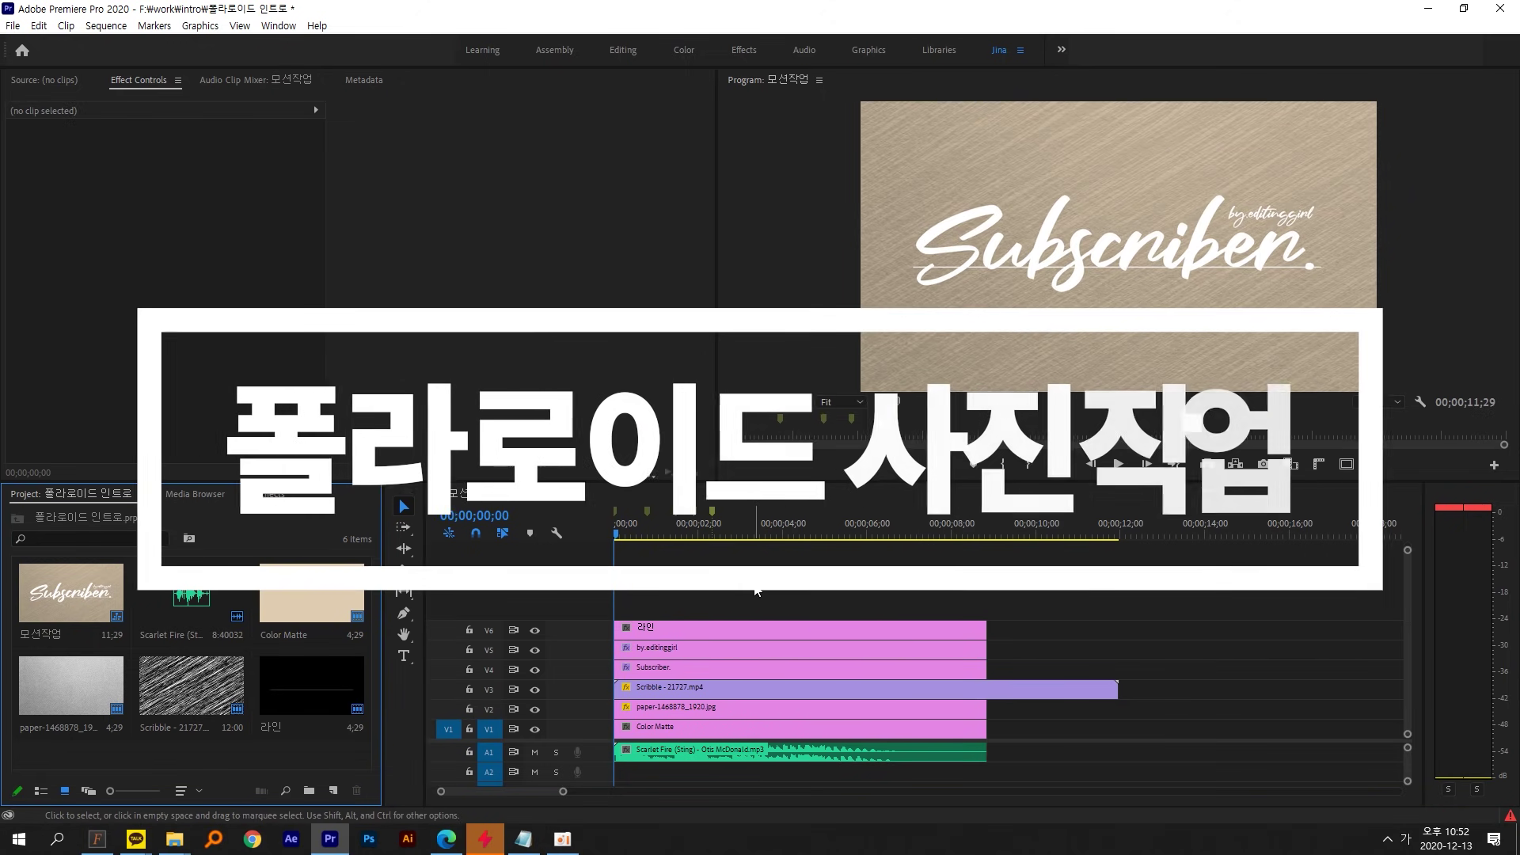
- Import the Polaroid frame image 폴라로이드.png from the intro folder
{"action": "left_click", "coordinate": [12, 26]}
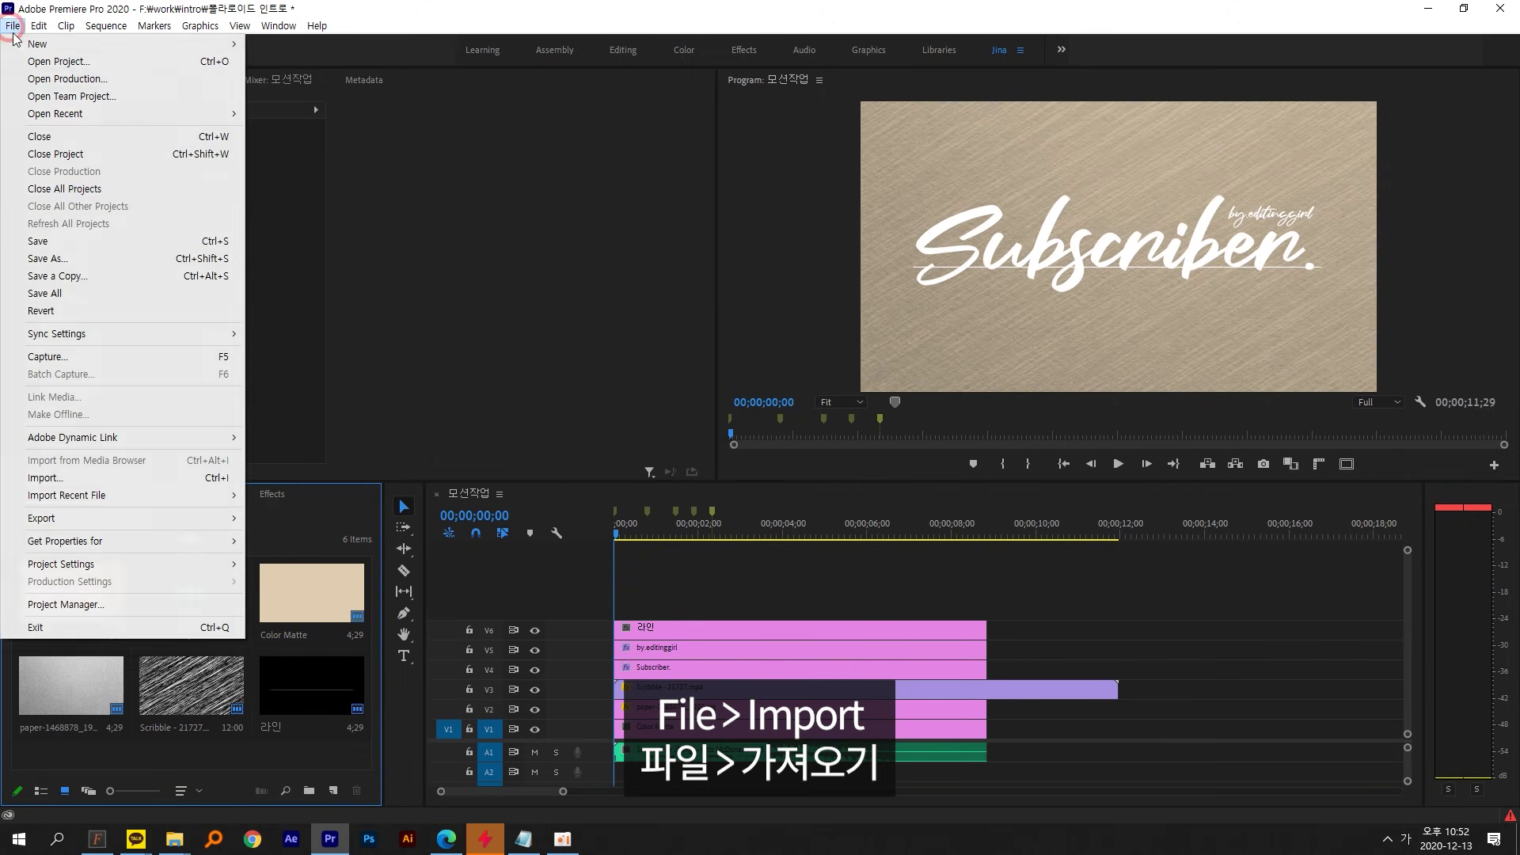
{"action": "left_click", "coordinate": [77, 485]}
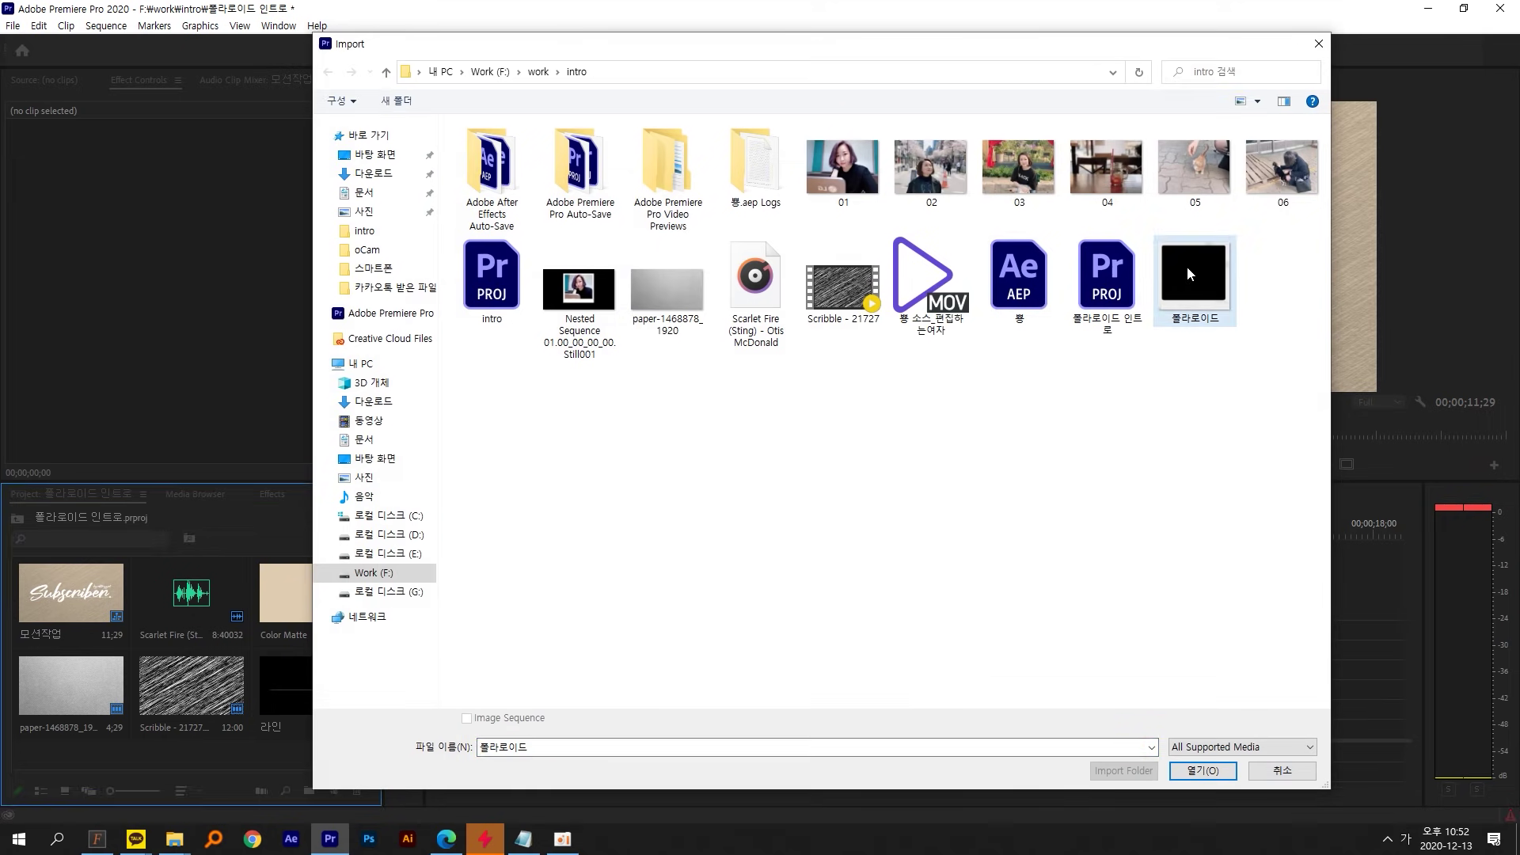
{"action": "left_click", "coordinate": [1202, 770]}
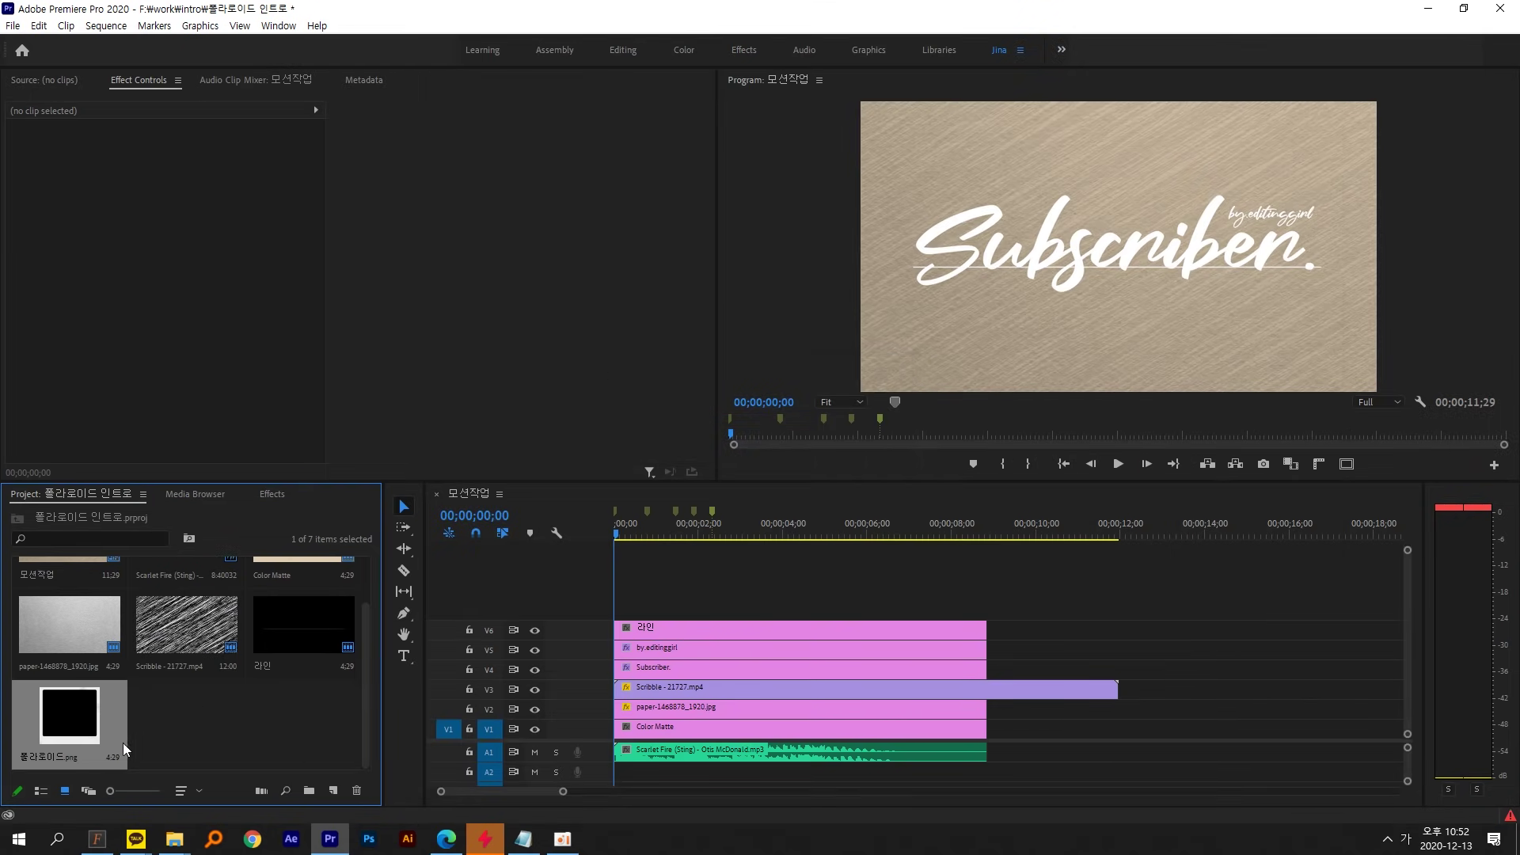
- Create a DSLR 1080p30 sequence named "폴라로이드 01" and place 폴라로이드.png at the start of its V2 track
{"action": "left_click", "coordinate": [13, 25]}
{"action": "mouse_move", "coordinate": [36, 49]}
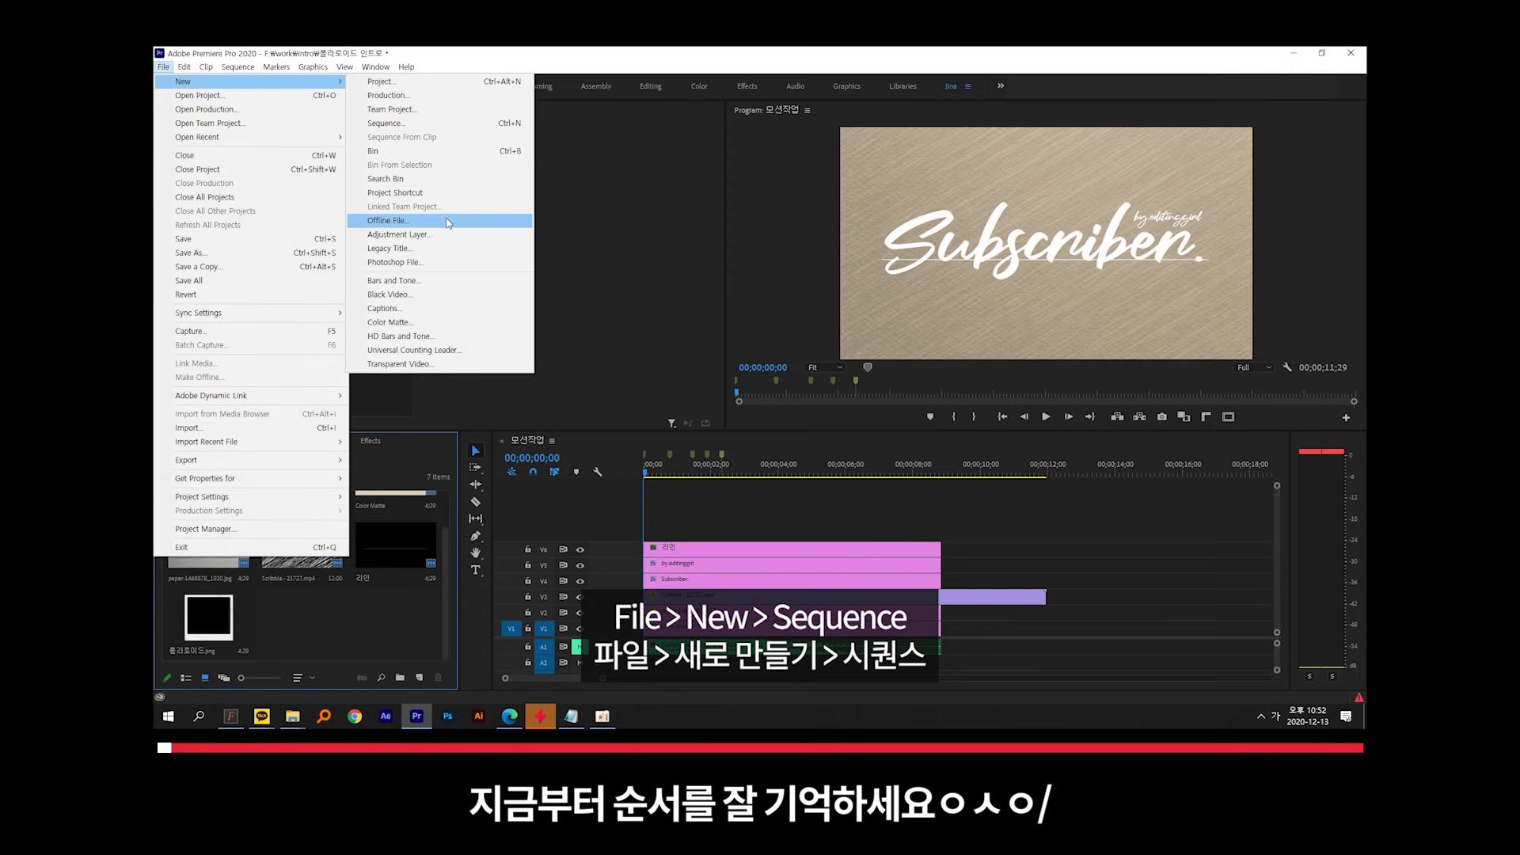
{"action": "left_click", "coordinate": [436, 122]}
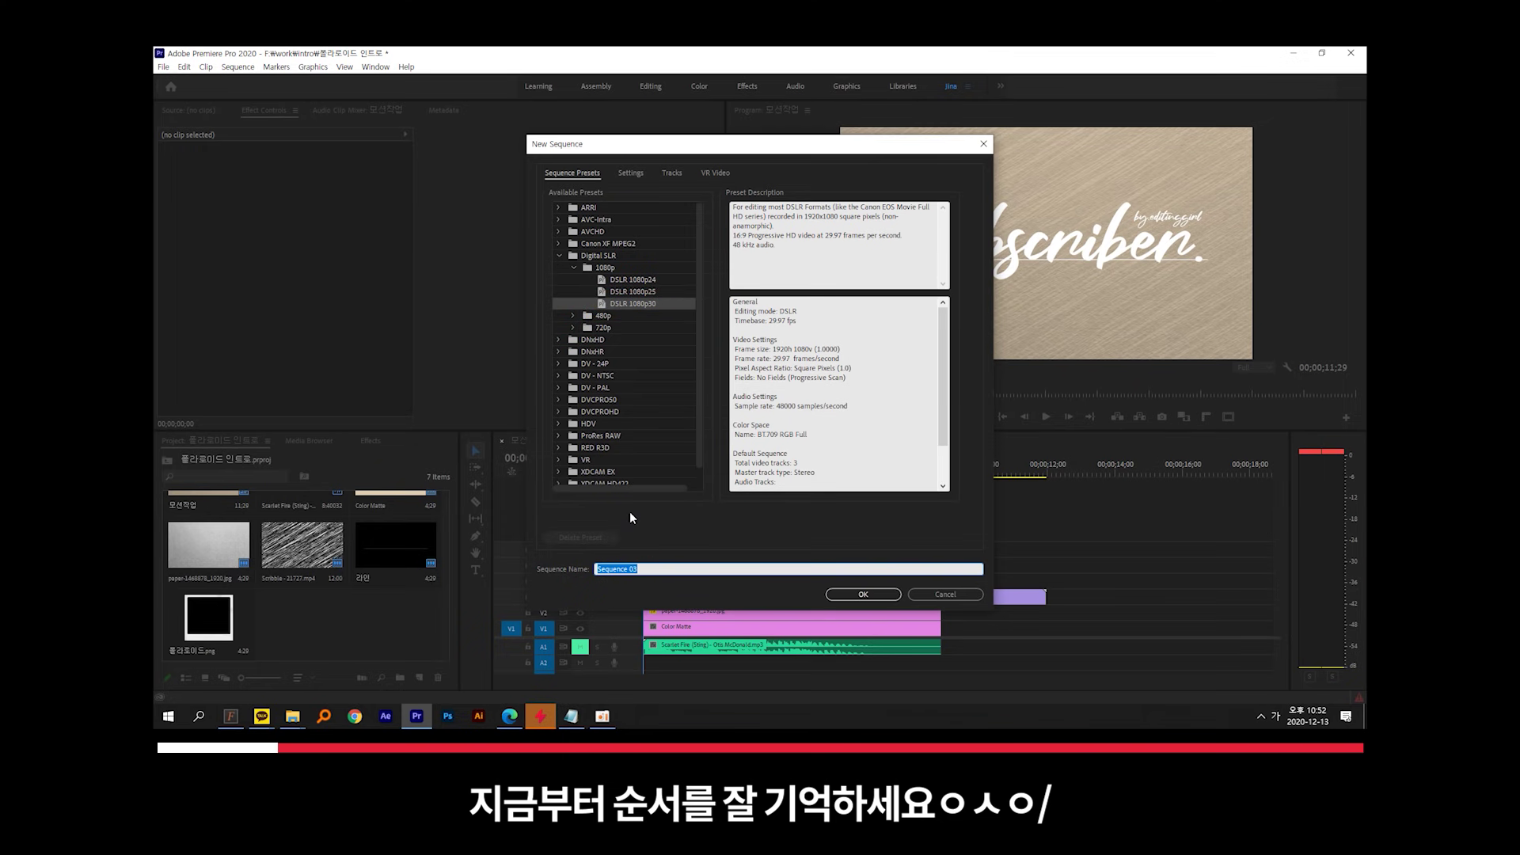
{"action": "type", "text": "폴라로이드 01"}
{"action": "left_click", "coordinate": [873, 597]}
{"action": "left_click", "coordinate": [617, 546]}
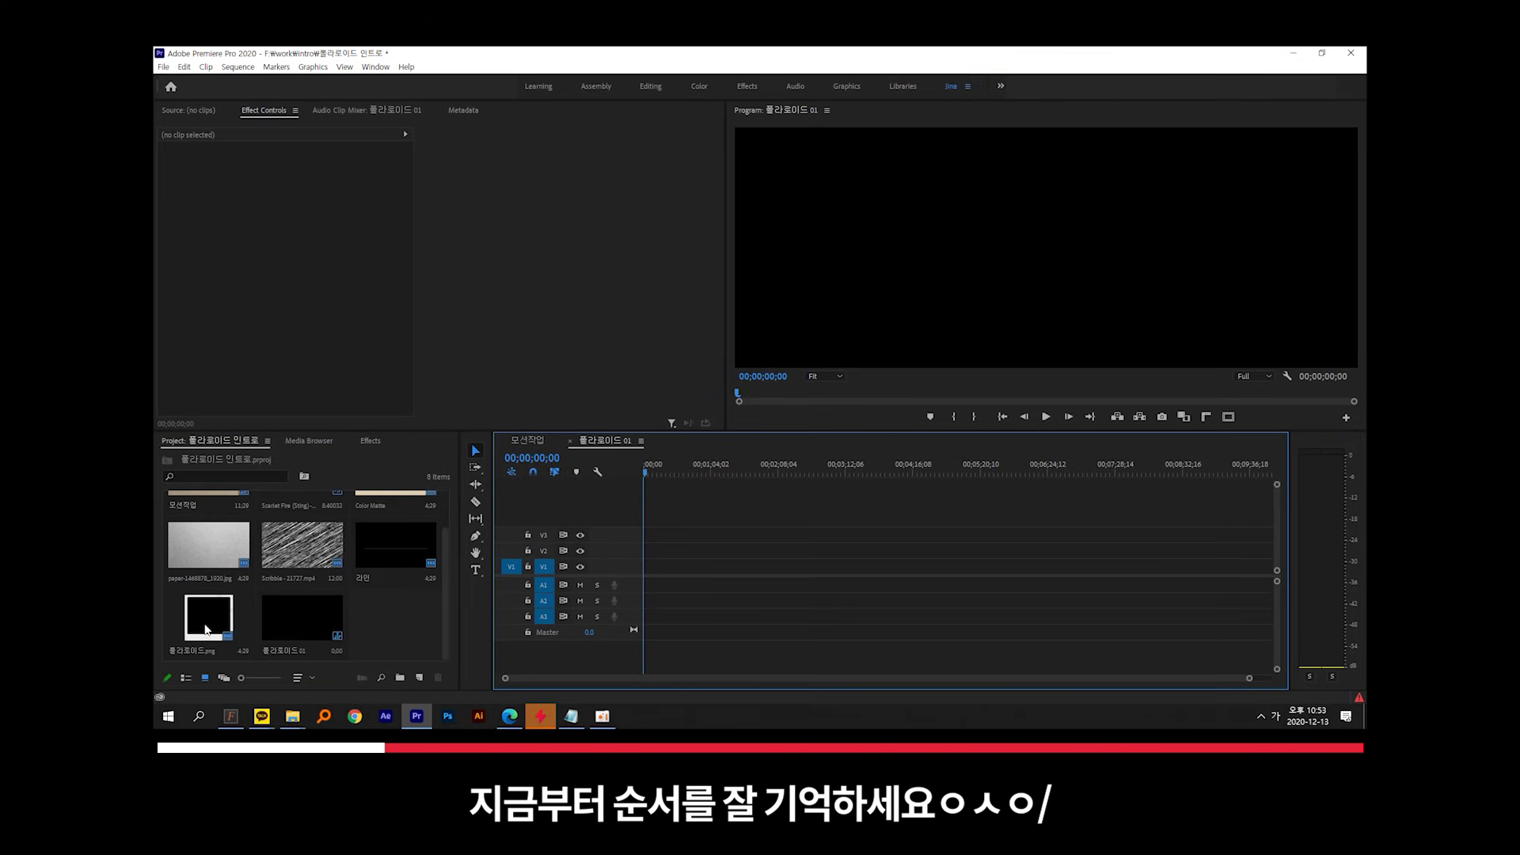
{"action": "left_click_drag", "start_coordinate": [207, 627], "coordinate": [678, 550]}
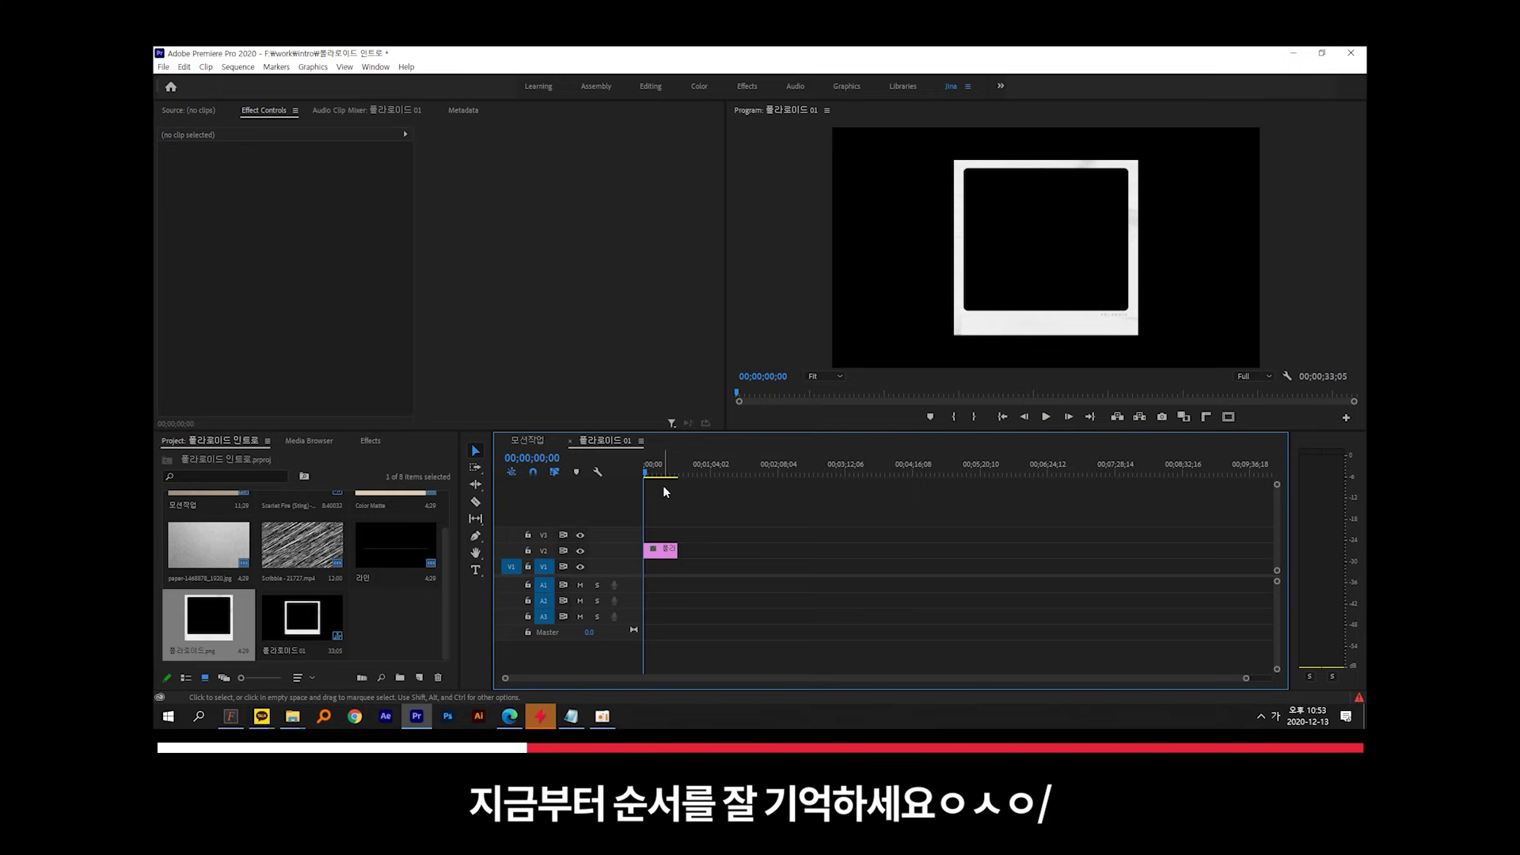
- Import the photo 01.jpg and place it on track V1 beneath the Polaroid frame
{"action": "left_click", "coordinate": [163, 67]}
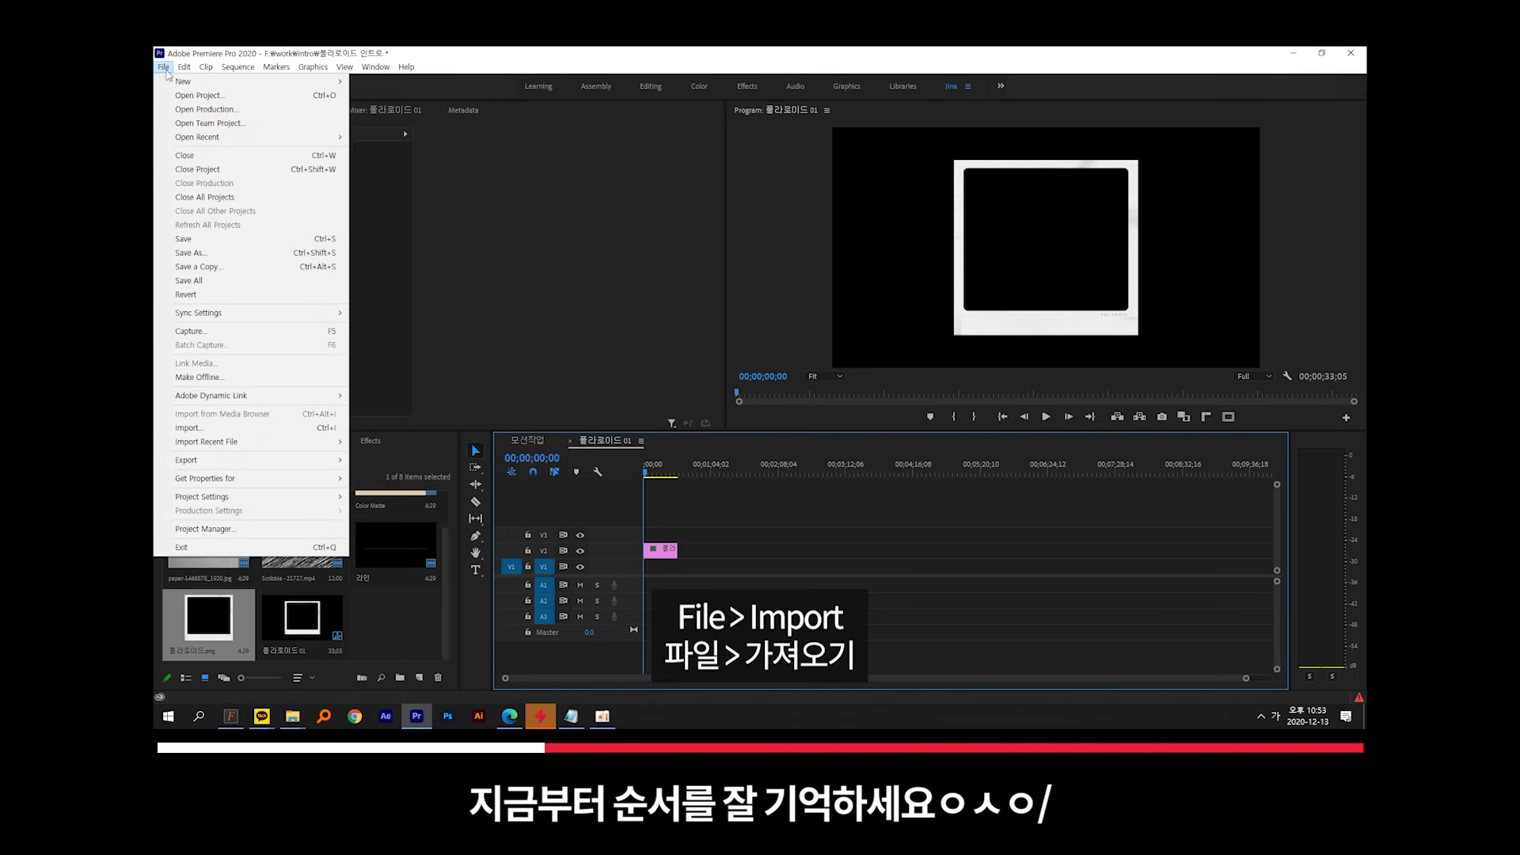
{"action": "left_click", "coordinate": [195, 428]}
{"action": "left_click", "coordinate": [847, 211]}
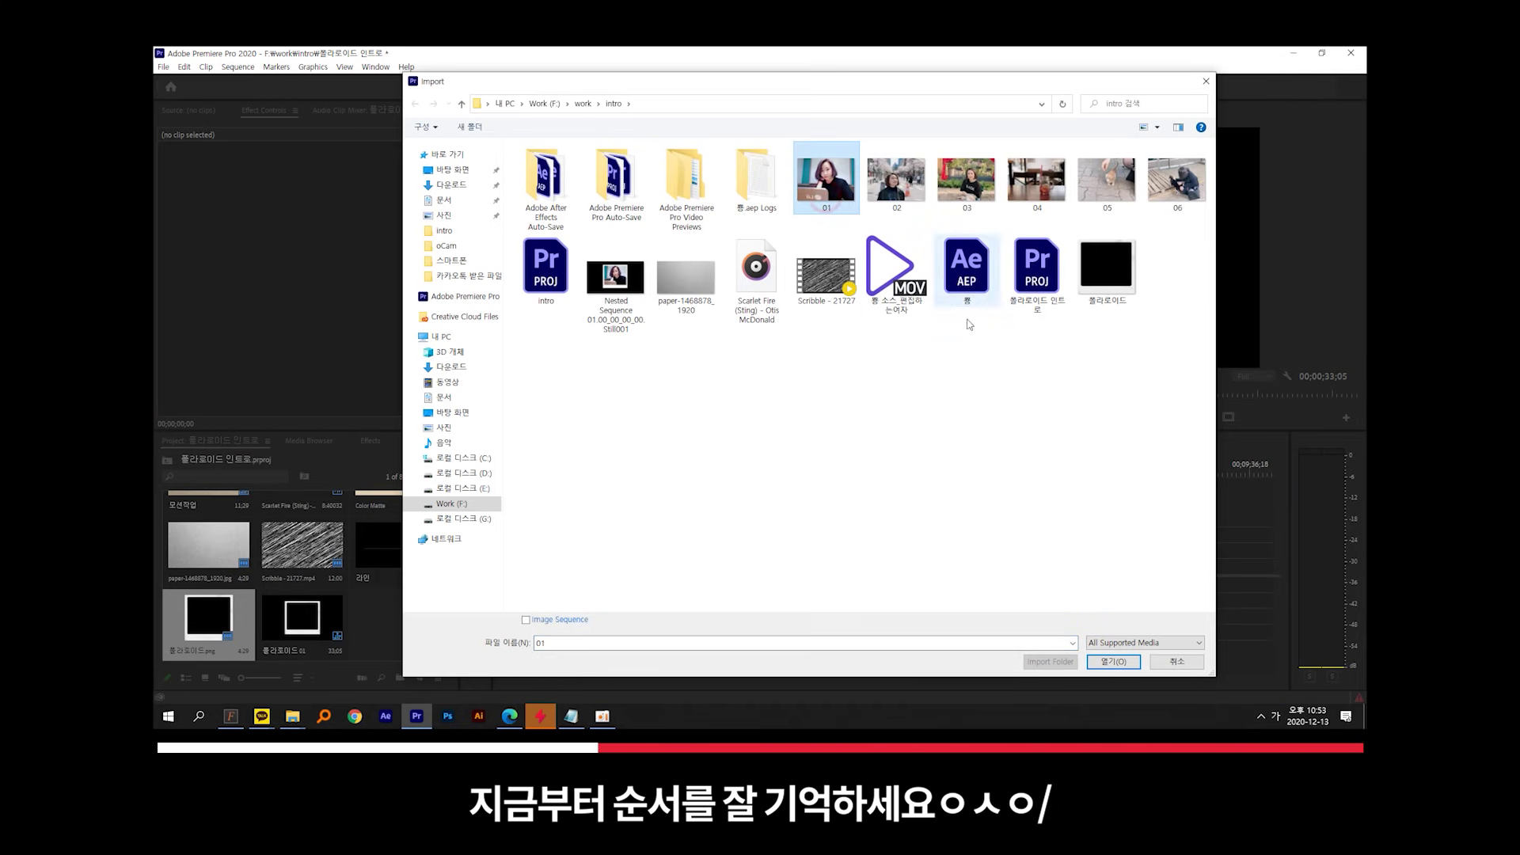
{"action": "left_click", "coordinate": [1113, 661]}
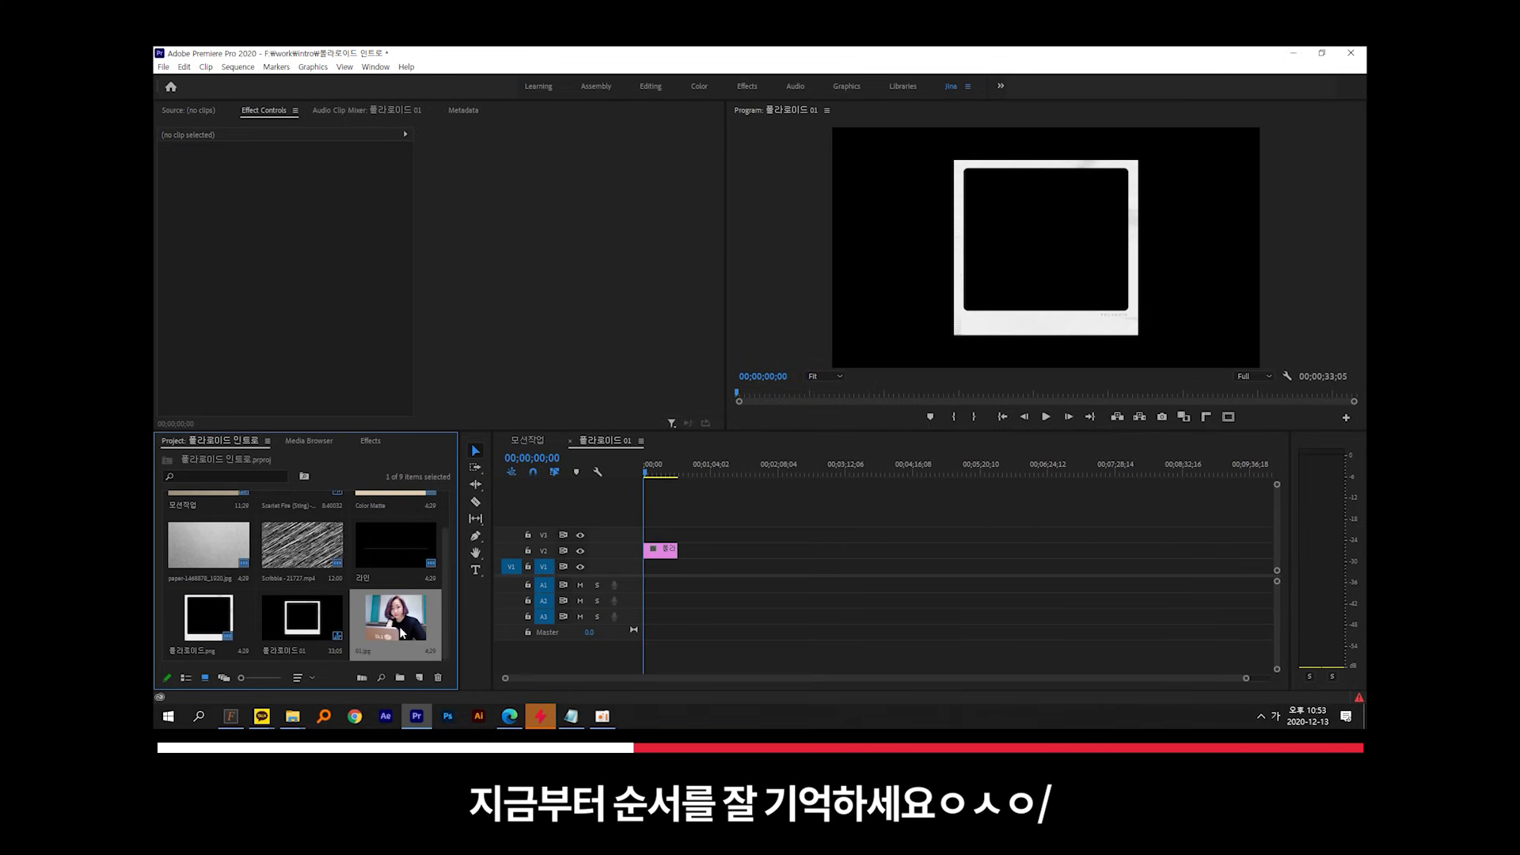
{"action": "left_click_drag", "start_coordinate": [396, 625], "coordinate": [677, 566]}
- Scale the 01.jpg photo to 60 and move it up to position 960, 517.3 behind the Polaroid frame
{"action": "left_click", "coordinate": [650, 469]}
{"action": "left_click", "coordinate": [665, 565]}
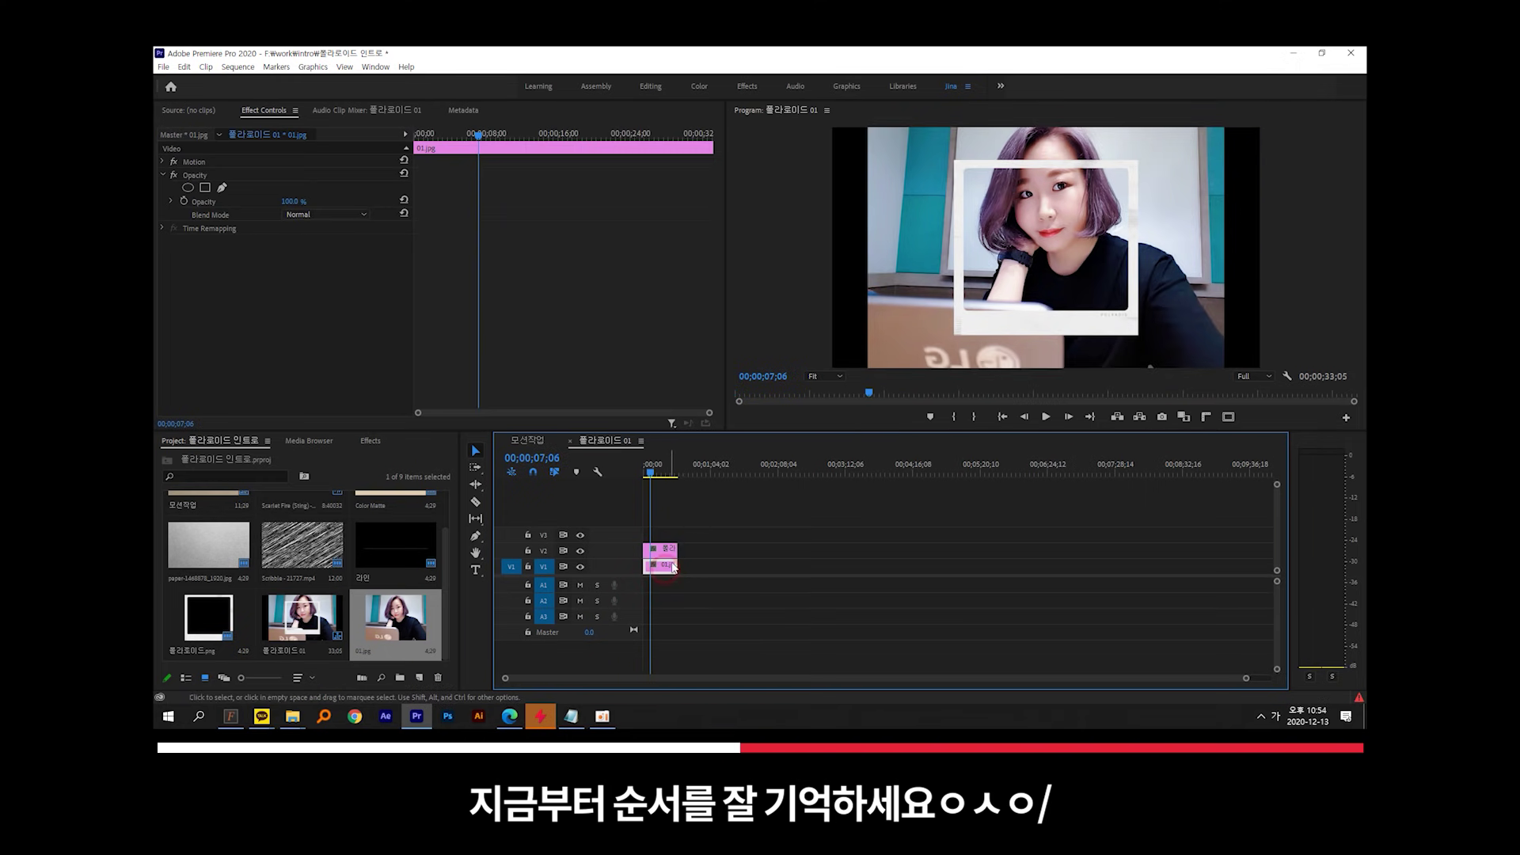
{"action": "left_click", "coordinate": [270, 111]}
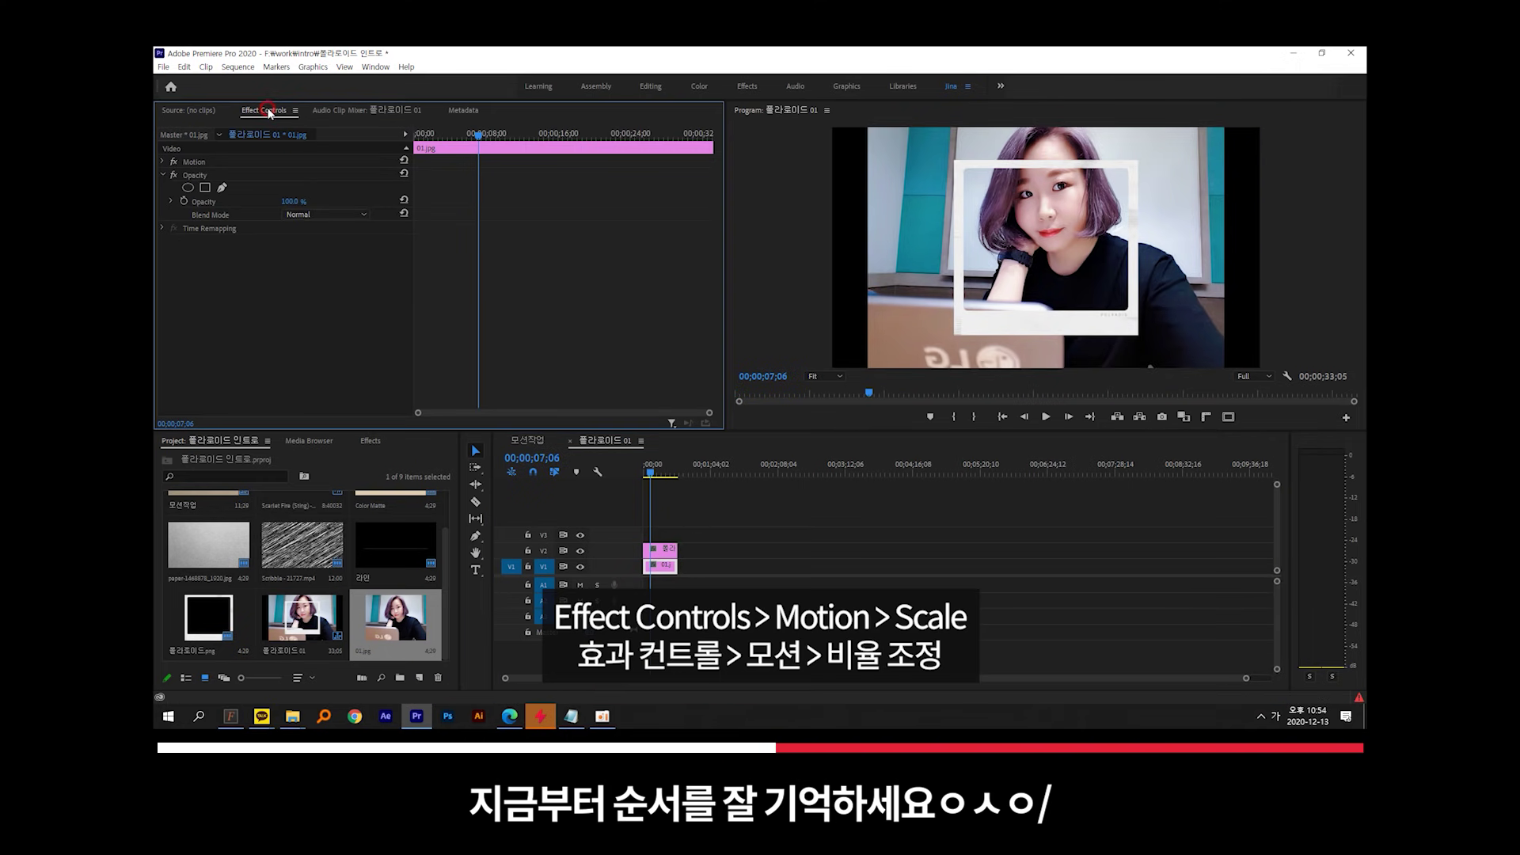
{"action": "left_click", "coordinate": [199, 161]}
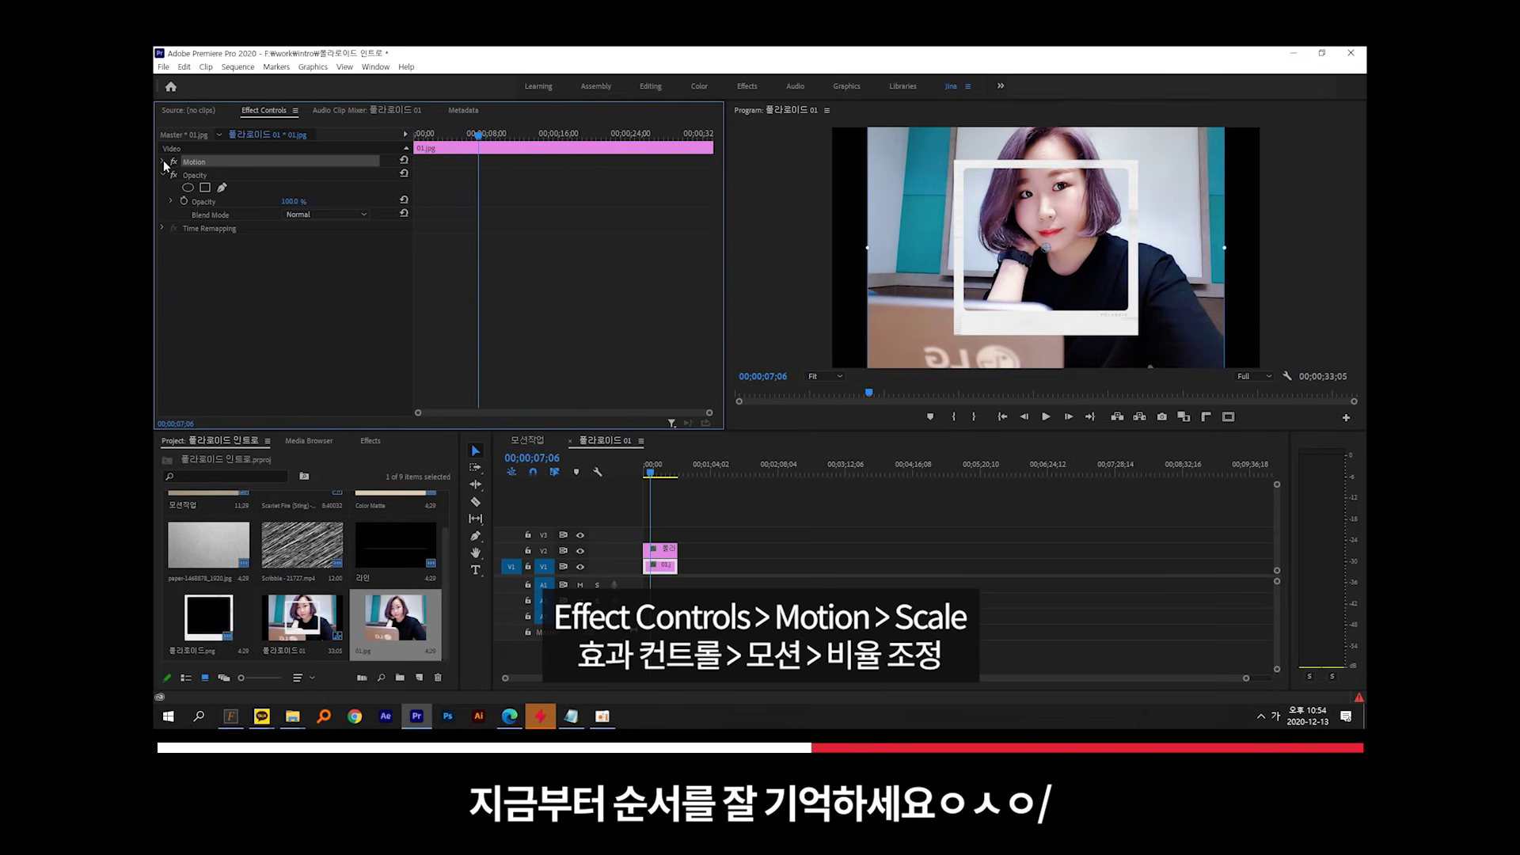
{"action": "left_click", "coordinate": [163, 161]}
{"action": "left_click", "coordinate": [206, 189]}
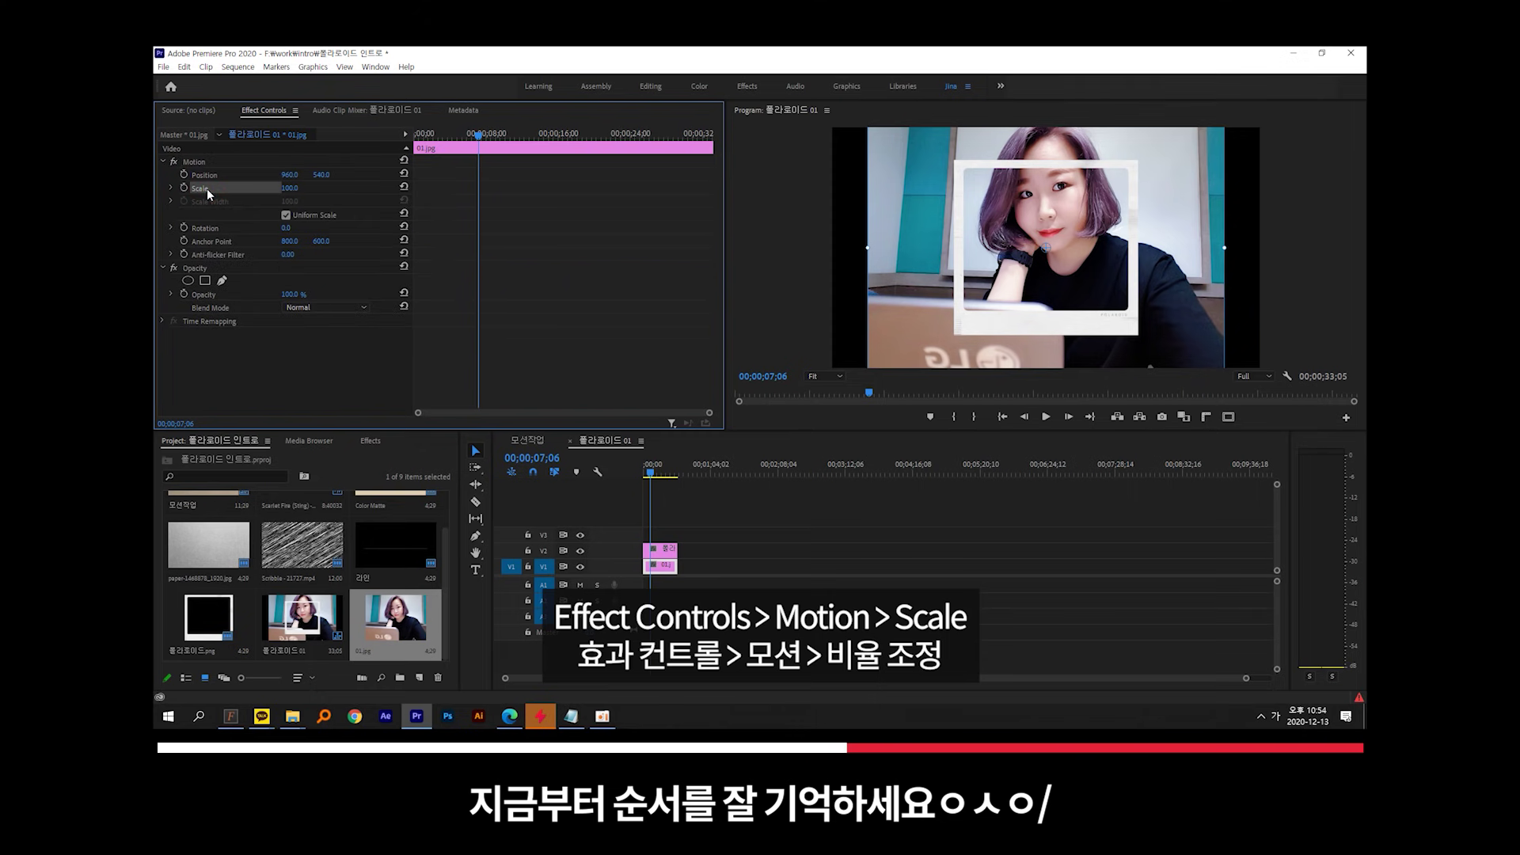
{"action": "left_click_drag", "start_coordinate": [288, 188], "coordinate": [261, 187]}
{"action": "left_click_drag", "start_coordinate": [1069, 294], "coordinate": [1068, 288]}
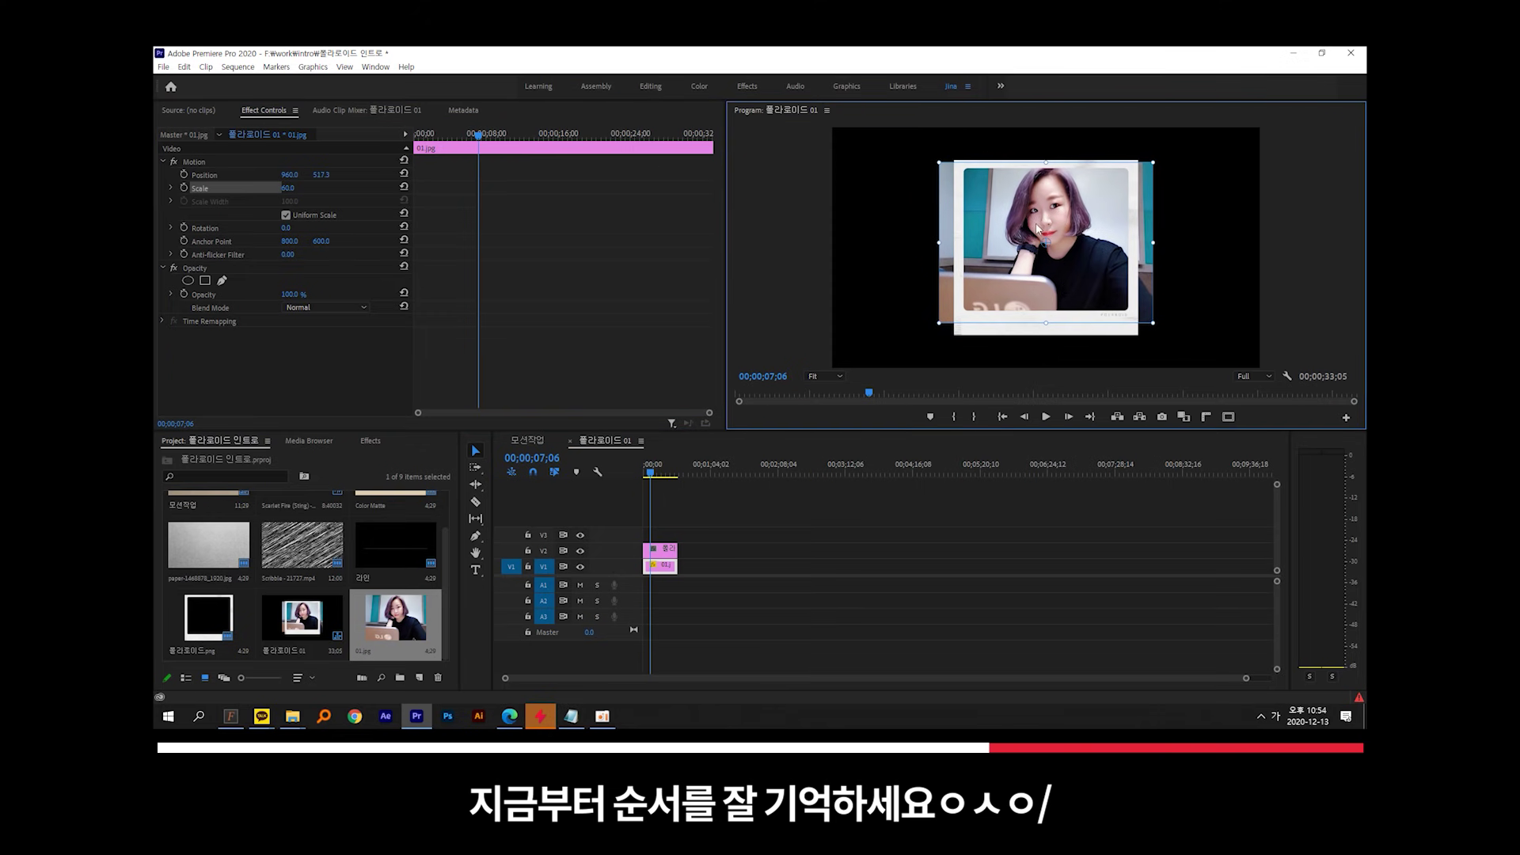
- Add a rectangular opacity mask to the 01.jpg photo and stretch its corners to just outside the Polaroid frame's opening
{"action": "left_click", "coordinate": [163, 268]}
{"action": "left_click", "coordinate": [163, 269]}
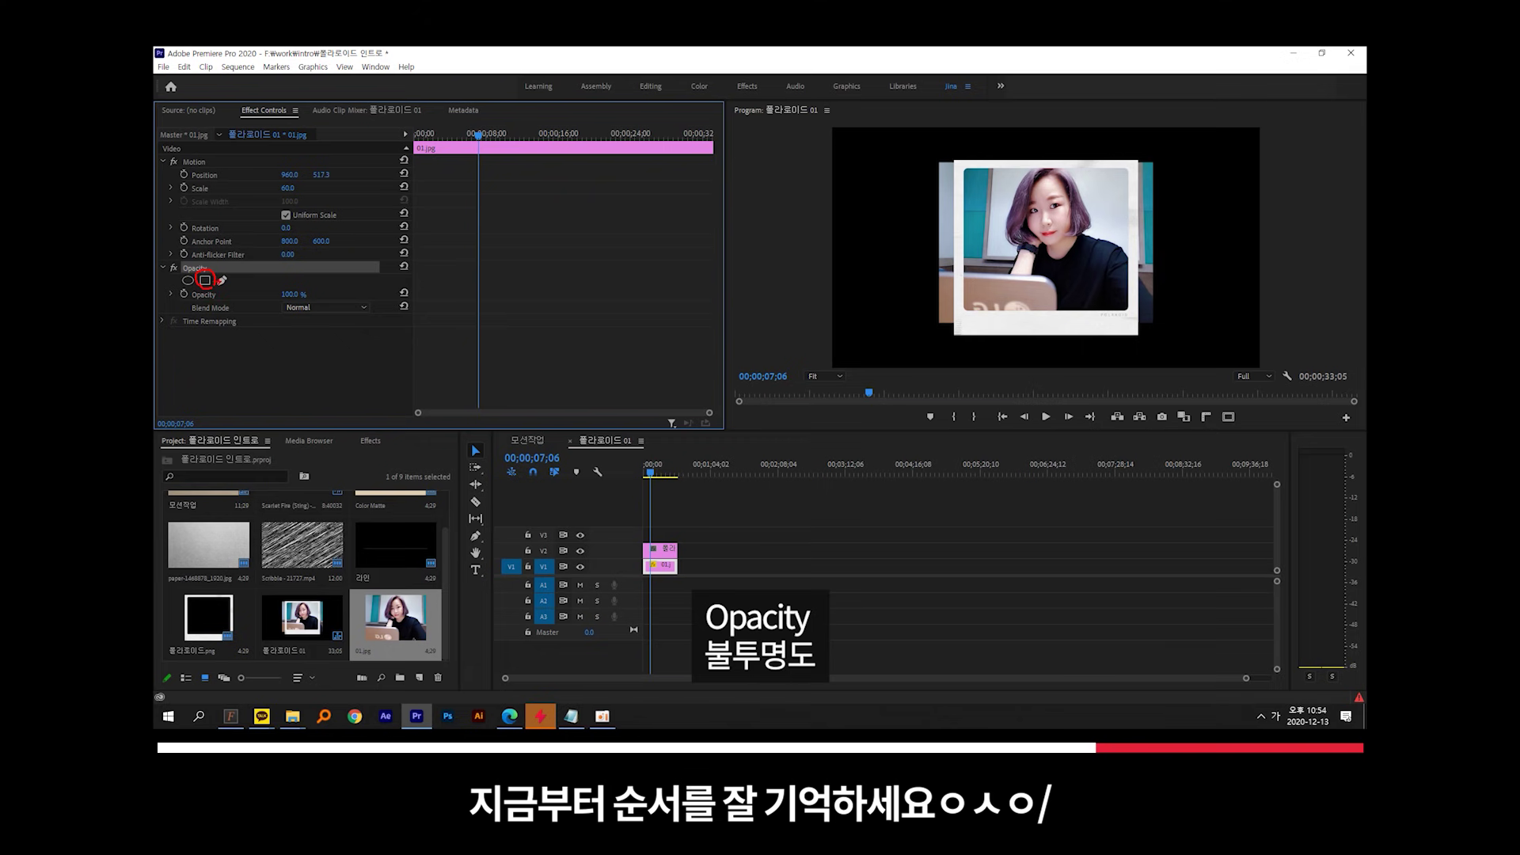
{"action": "left_click", "coordinate": [206, 282]}
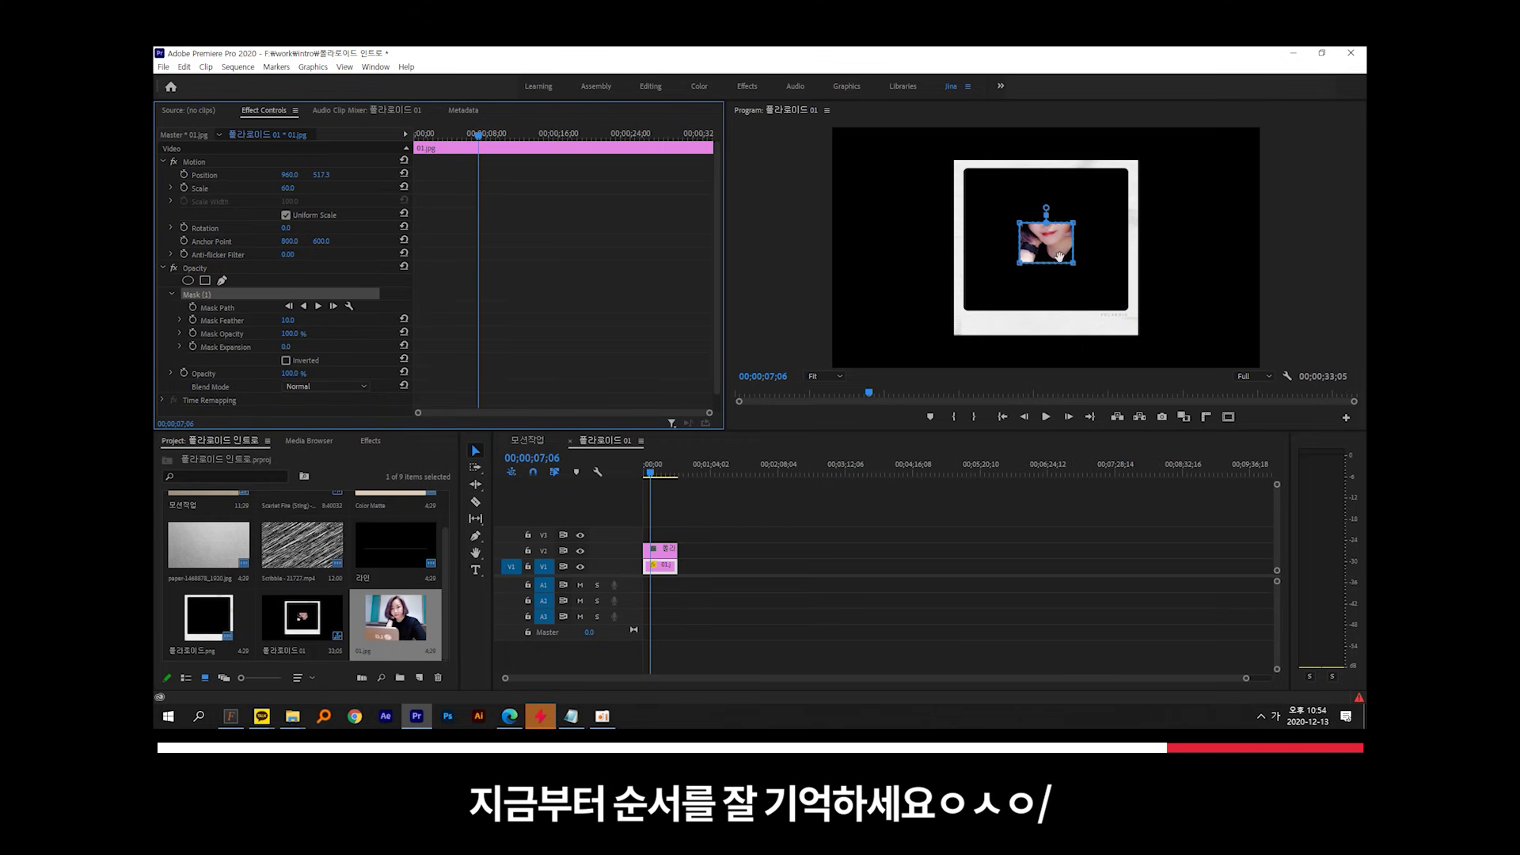
{"action": "left_click_drag", "start_coordinate": [1020, 223], "coordinate": [960, 166]}
{"action": "left_click_drag", "start_coordinate": [1020, 266], "coordinate": [961, 313]}
{"action": "left_click_drag", "start_coordinate": [1072, 223], "coordinate": [1131, 167]}
{"action": "left_click_drag", "start_coordinate": [1072, 262], "coordinate": [1132, 317]}
{"action": "left_click", "coordinate": [689, 493]}
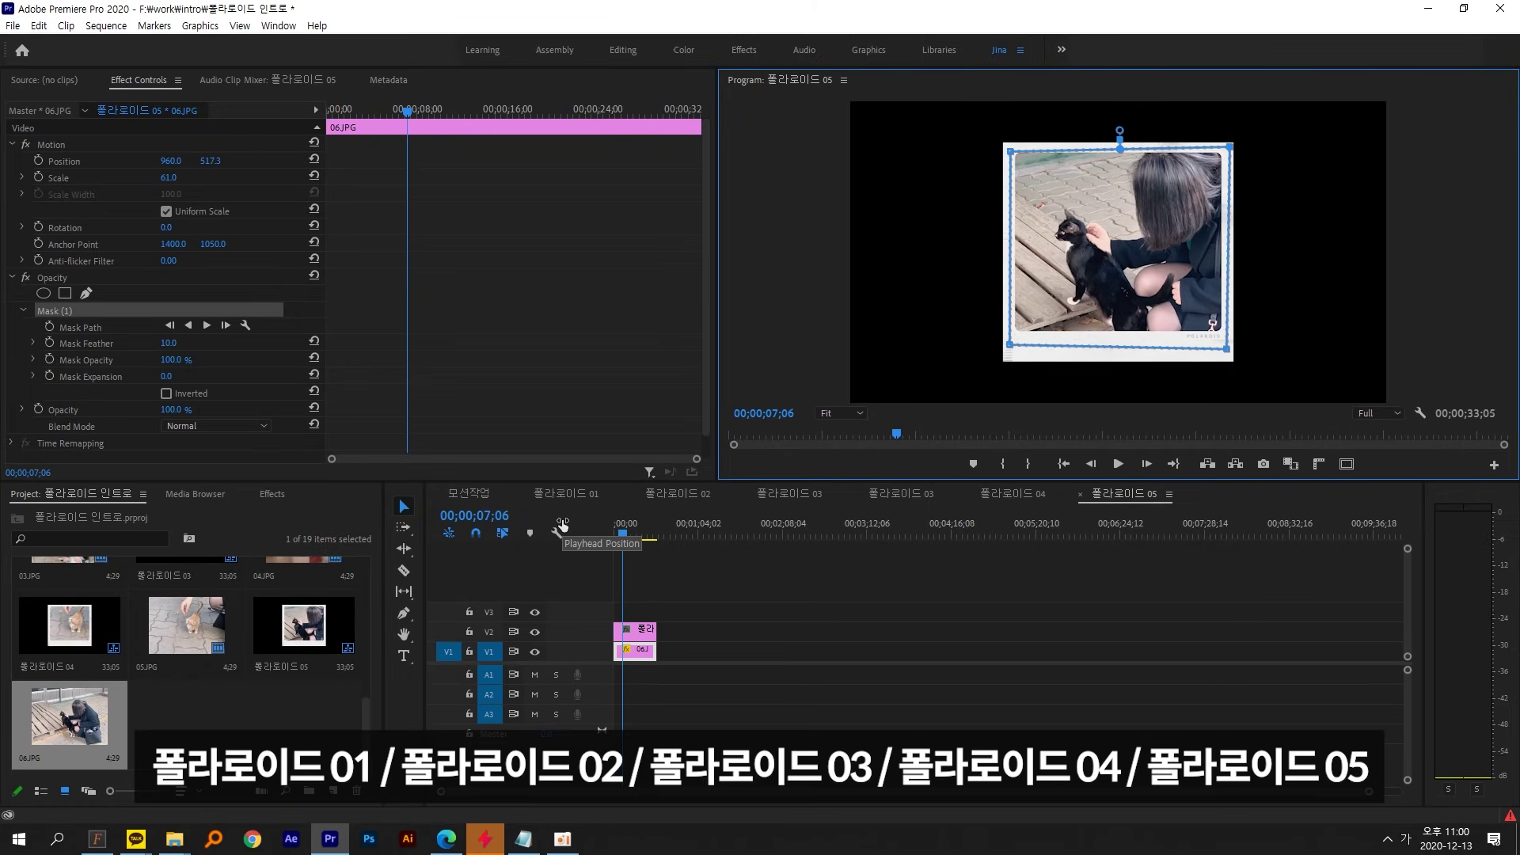
{"action": "left_click_drag", "start_coordinate": [520, 467], "coordinate": [1199, 522]}
{"action": "left_click_drag", "start_coordinate": [1148, 447], "coordinate": [1211, 429]}
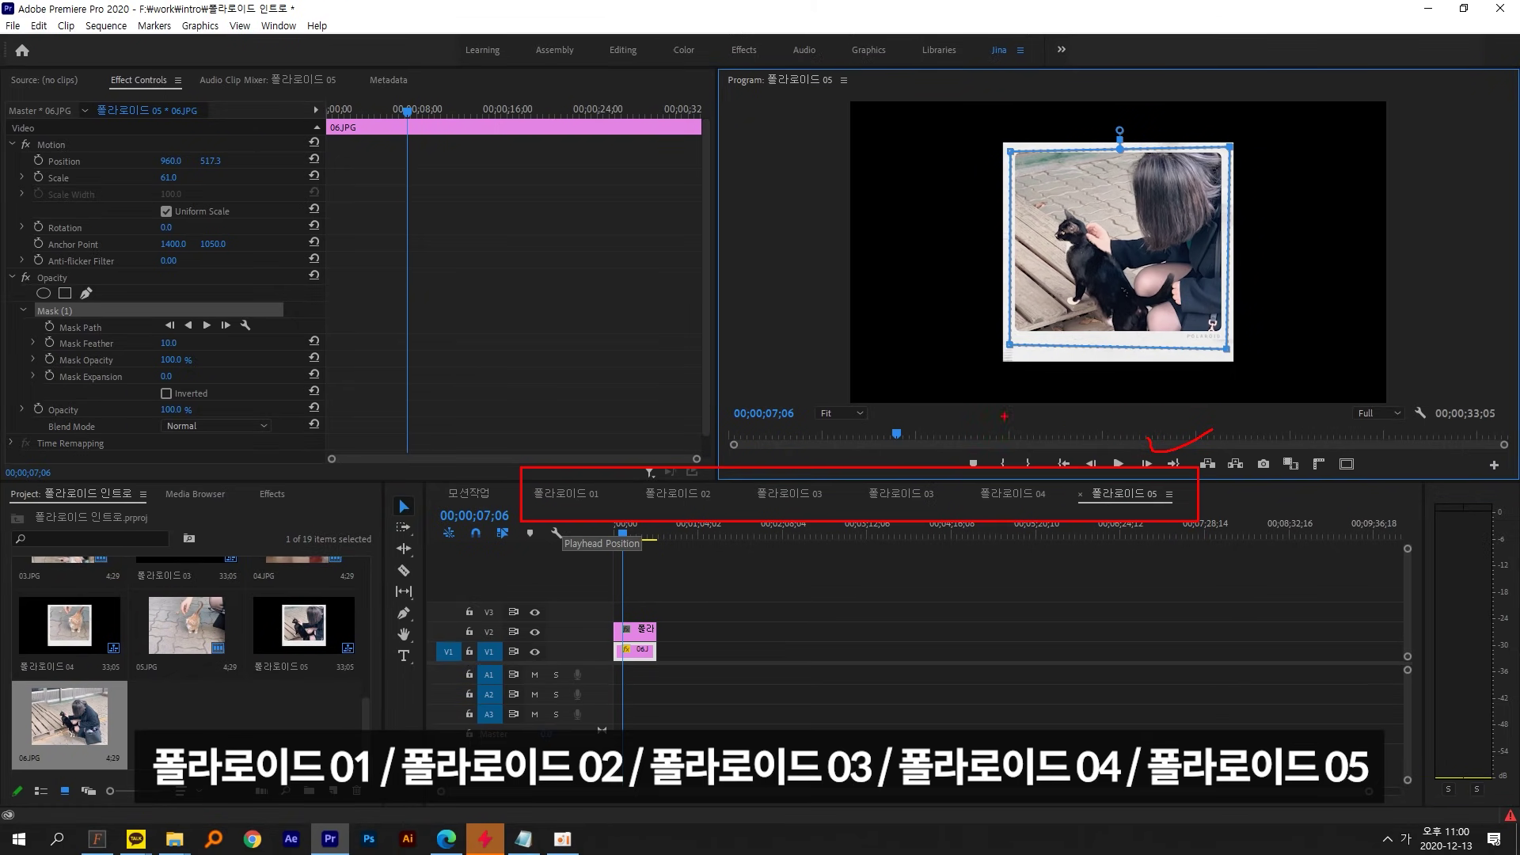
{"action": "left_click_drag", "start_coordinate": [1003, 423], "coordinate": [1050, 409]}
{"action": "left_click_drag", "start_coordinate": [886, 411], "coordinate": [925, 402]}
{"action": "key", "text": "Escape"}
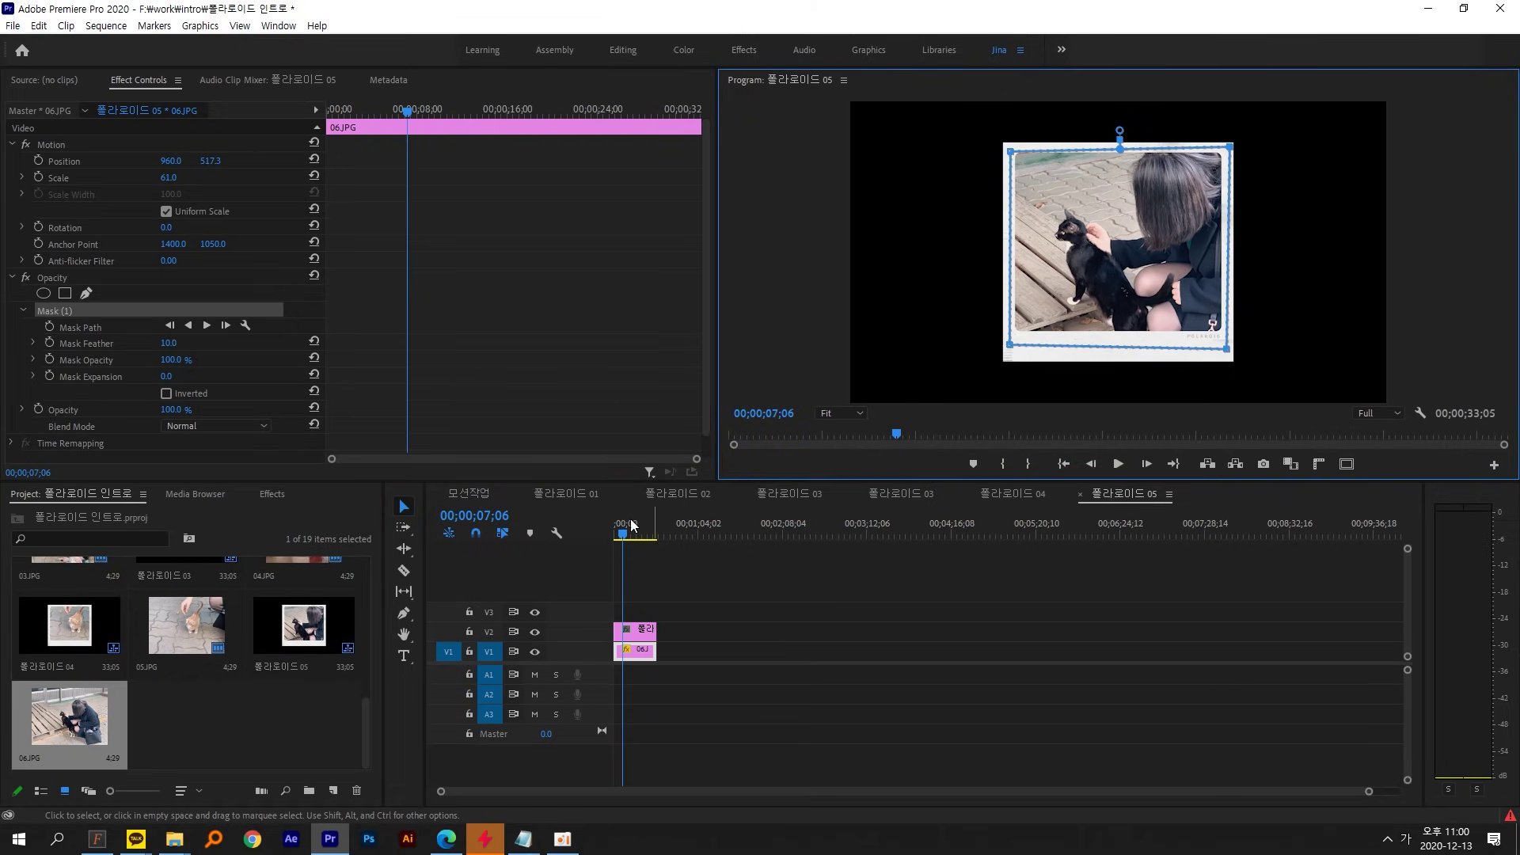
- Open the 모션작업 sequence and filter the project items by "폴라로이드"
{"action": "left_click", "coordinate": [458, 495]}
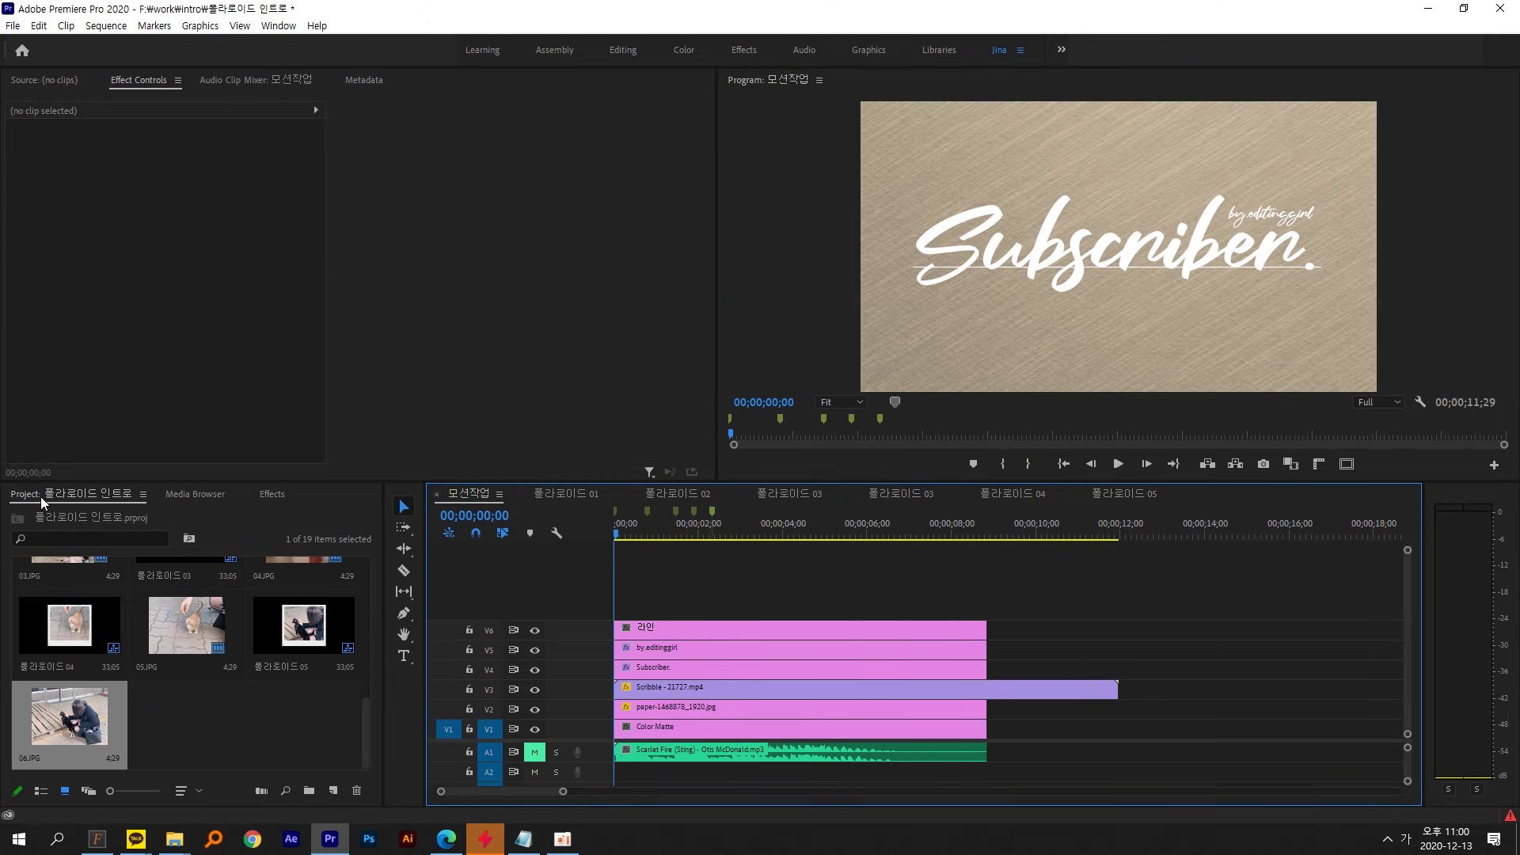
{"action": "left_click", "coordinate": [35, 539]}
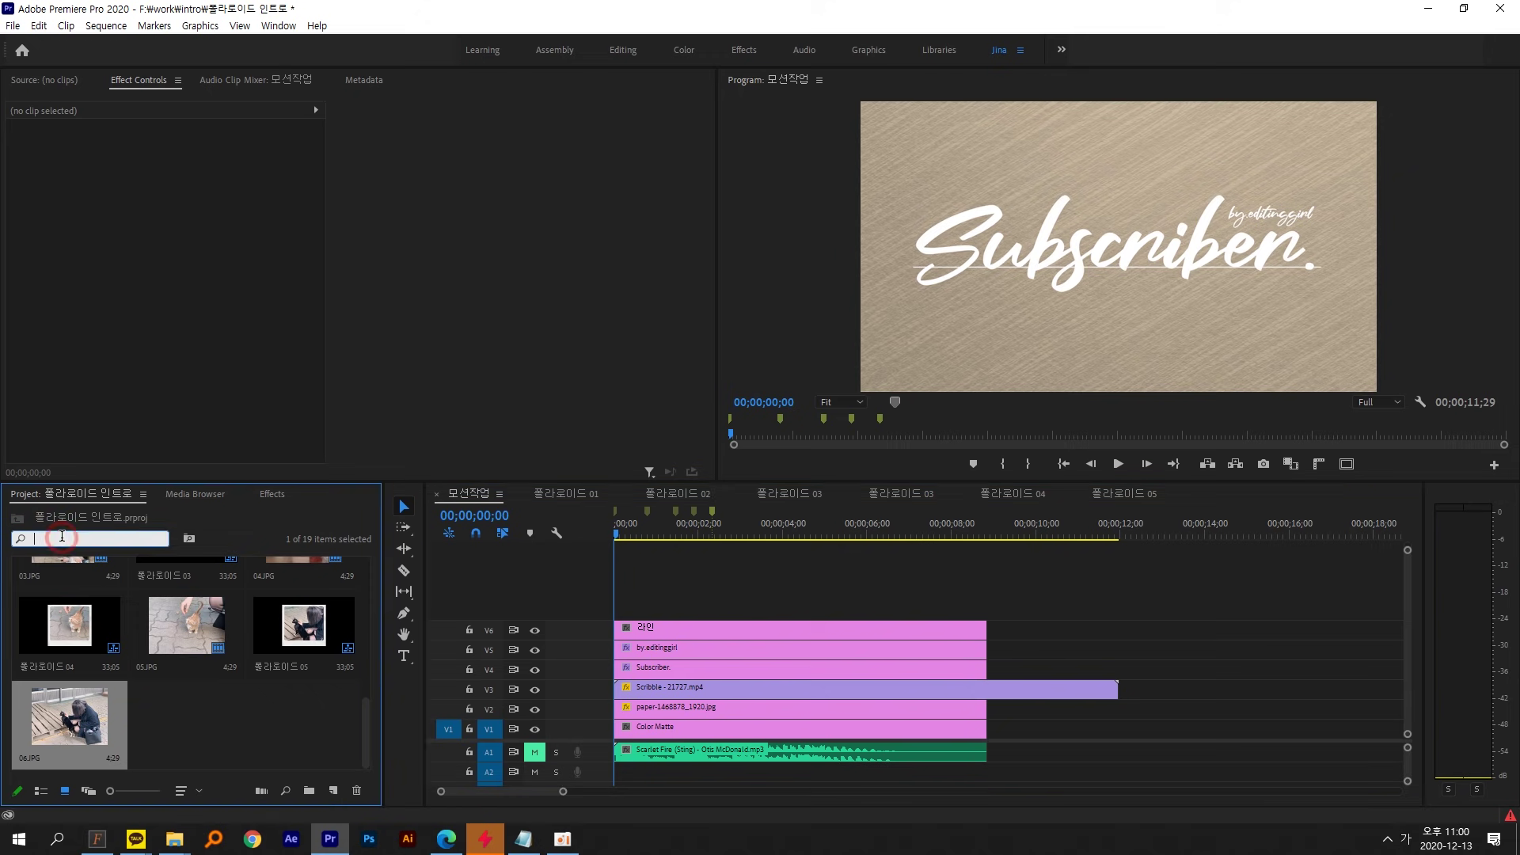
{"action": "type", "text": "ㅍ"}
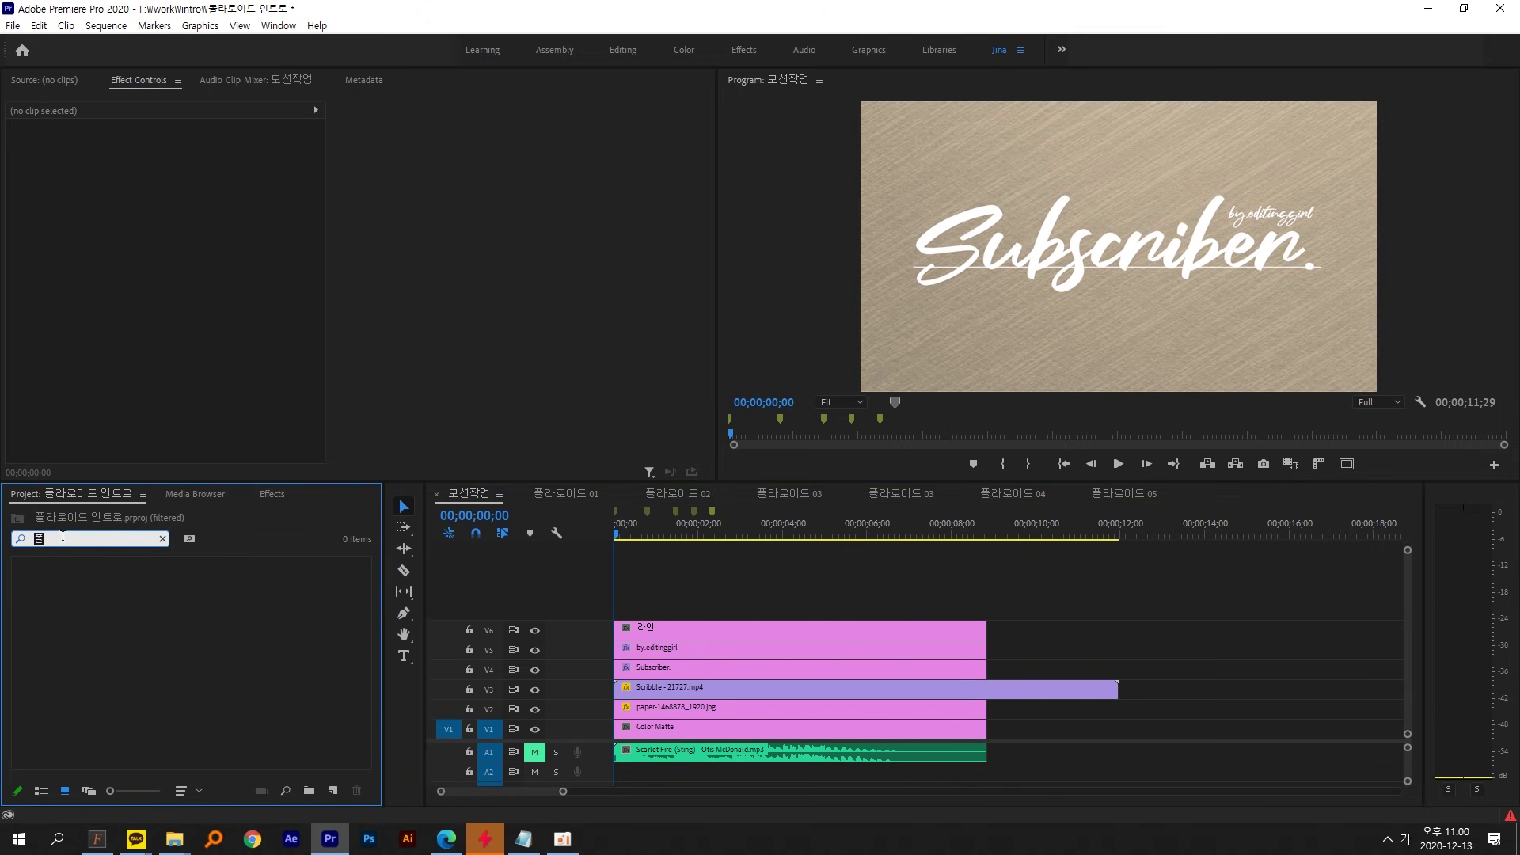
{"action": "type", "text": "라로이드"}
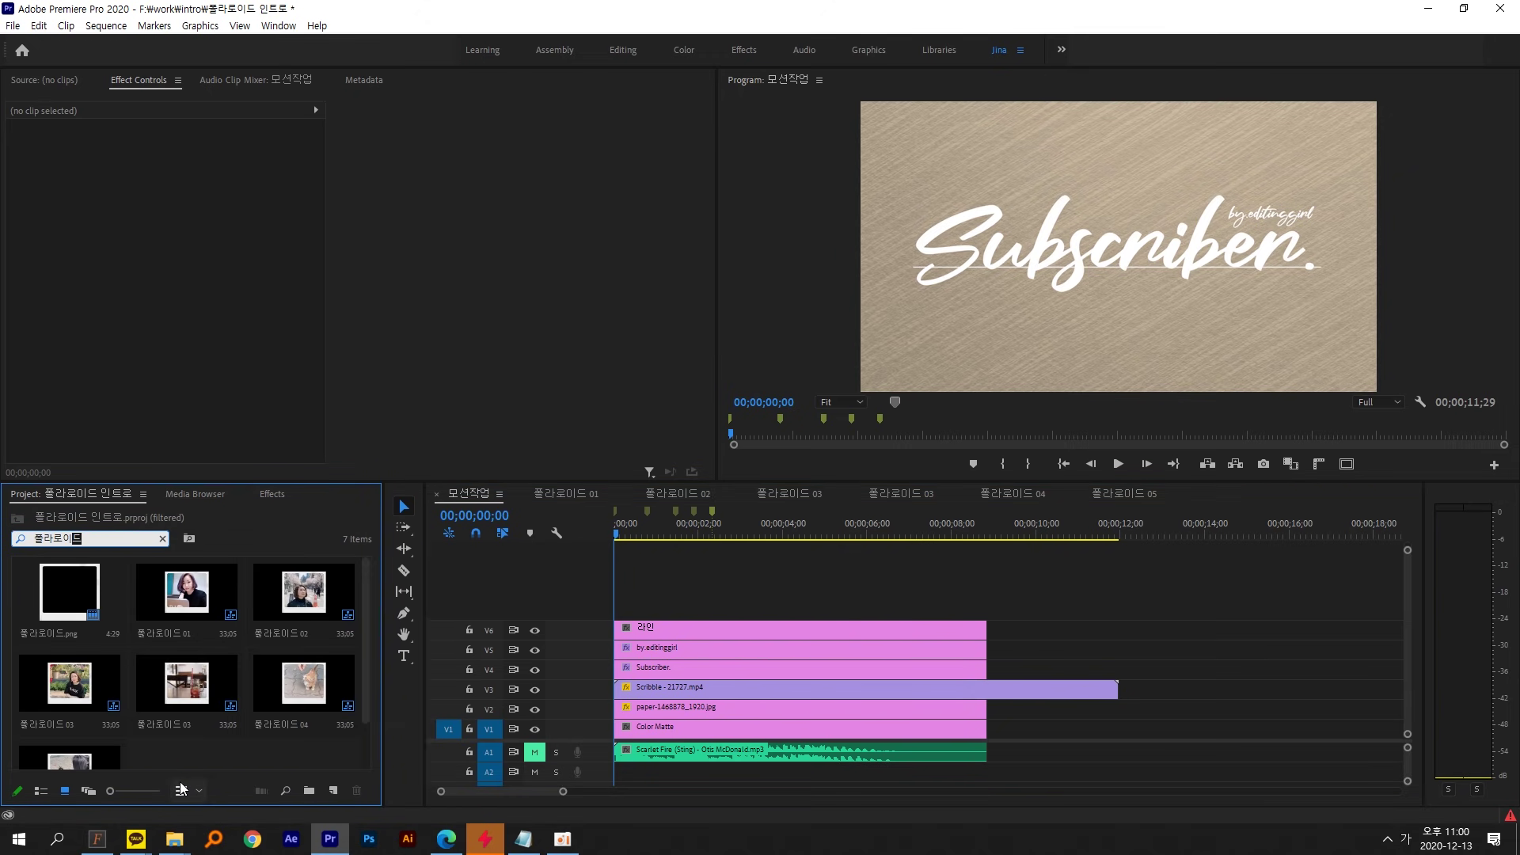
{"action": "left_click", "coordinate": [181, 791]}
{"action": "key", "text": "Escape"}
{"action": "left_click", "coordinate": [198, 601]}
{"action": "key", "text": "Right"}
{"action": "key", "text": "Right"}
{"action": "key", "text": "Right"}
{"action": "key", "text": "Right"}
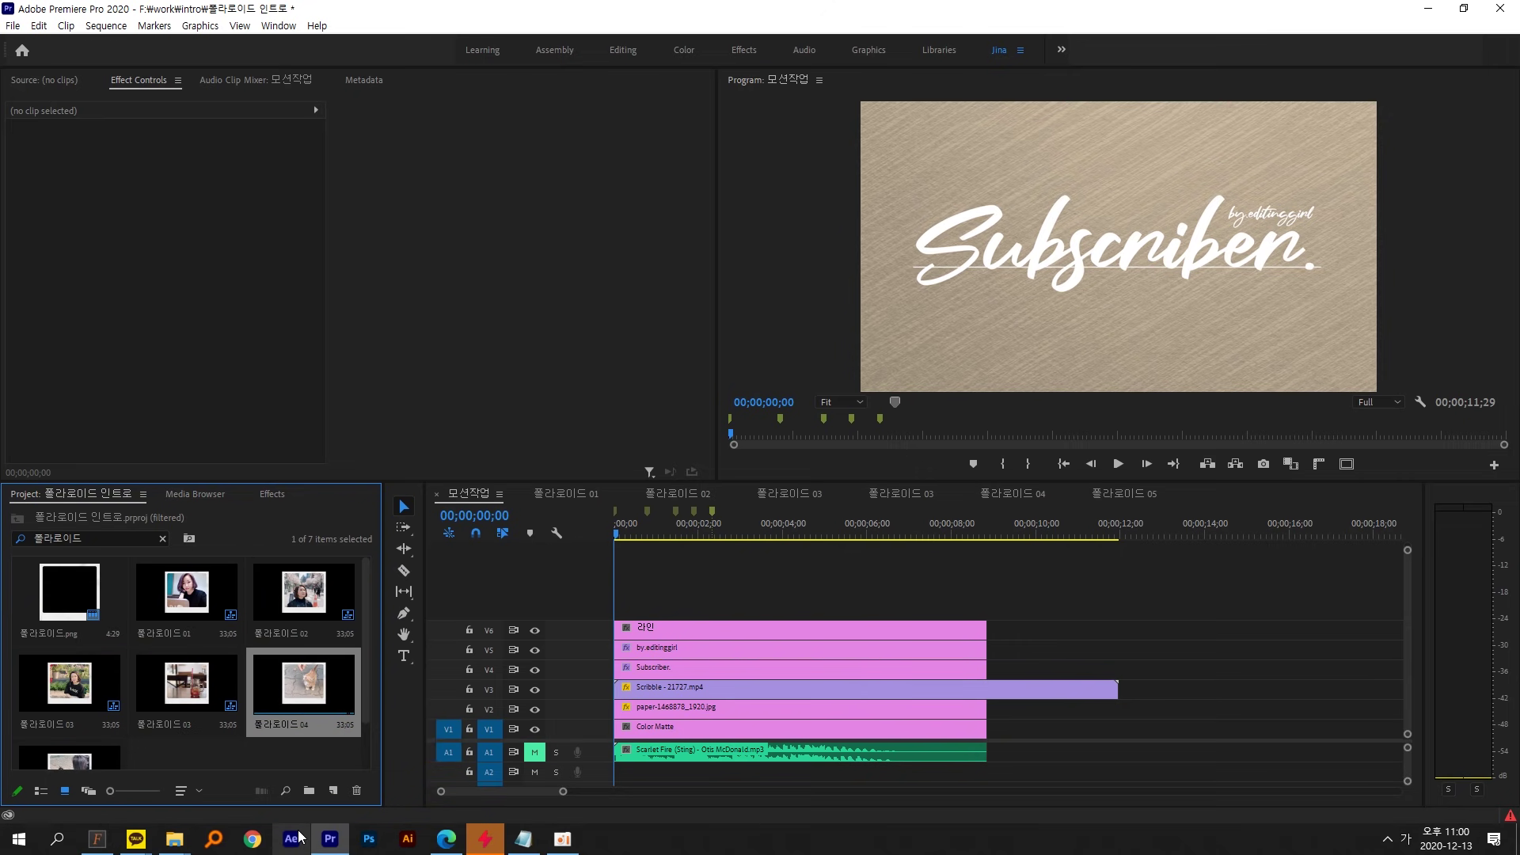
{"action": "left_click", "coordinate": [221, 758]}
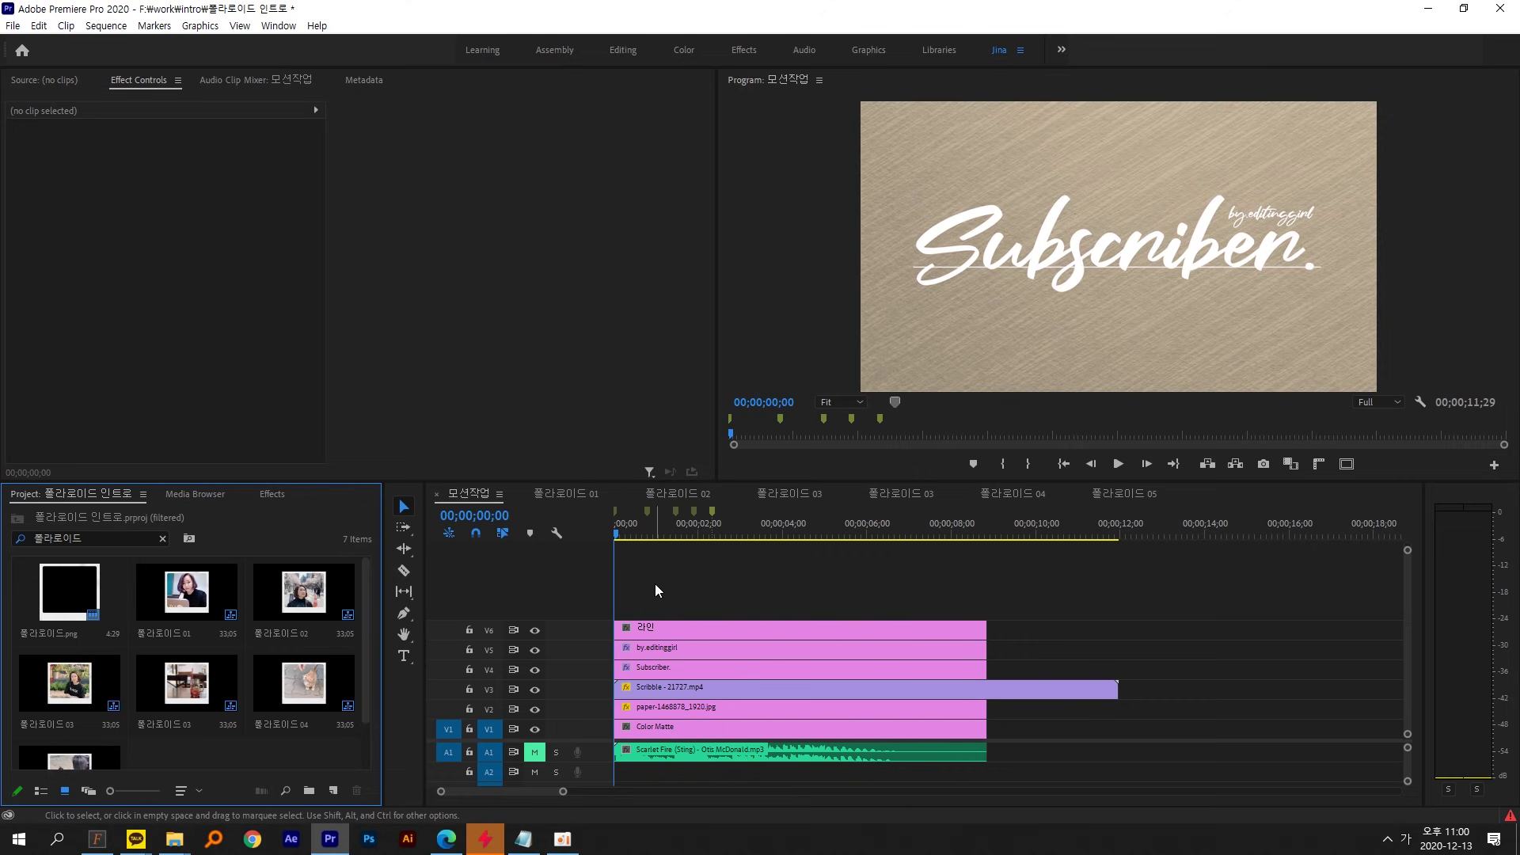
- Nest all video clips on tracks V1 to V6 of the 모션작업 sequence under the name "배경"
{"action": "left_click_drag", "start_coordinate": [646, 599], "coordinate": [717, 722]}
{"action": "right_click", "coordinate": [717, 723]}
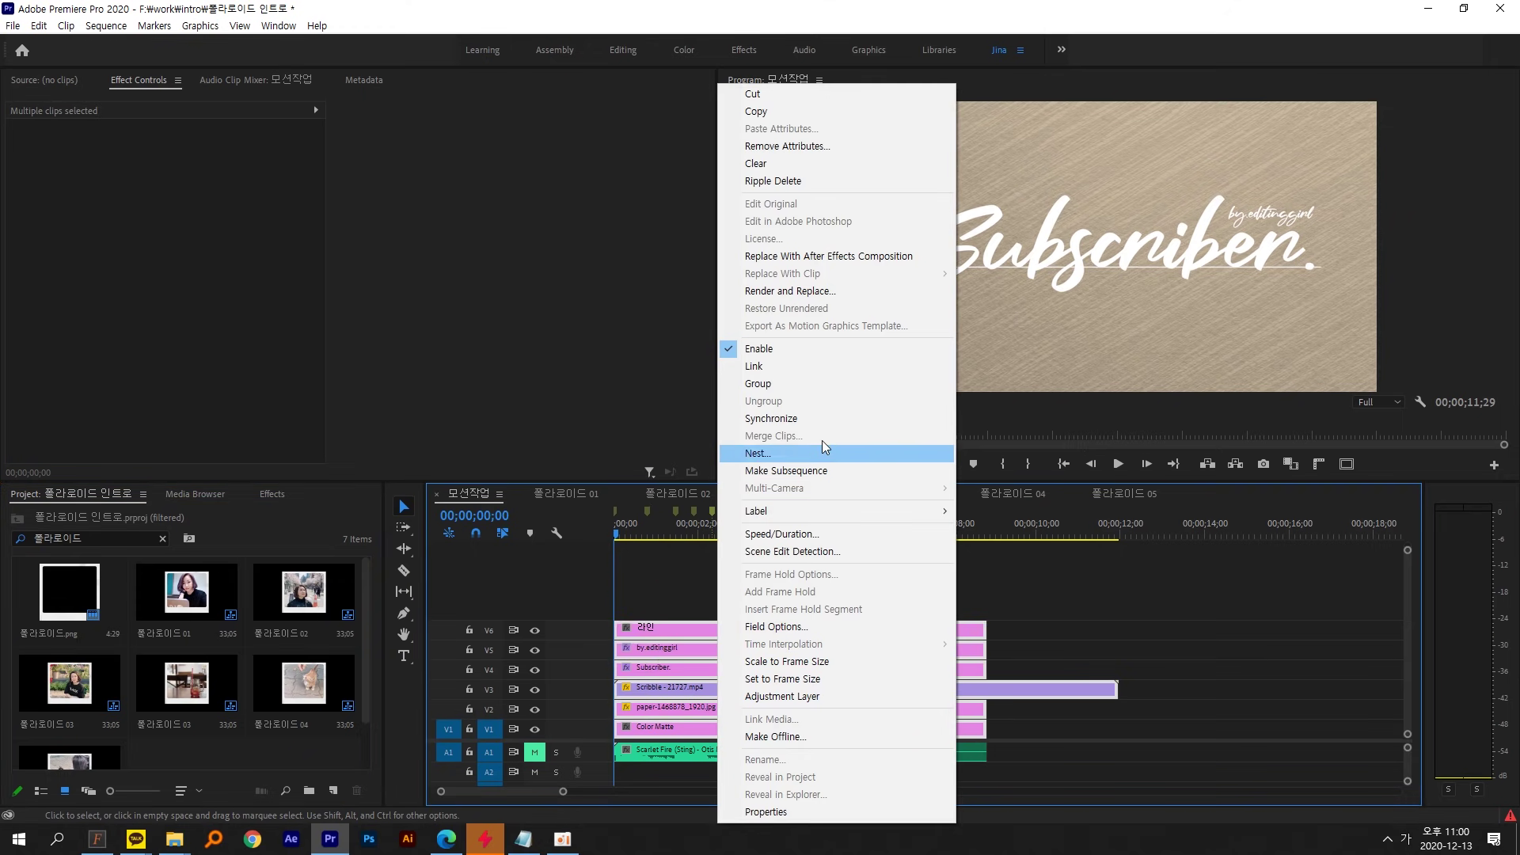
{"action": "left_click", "coordinate": [805, 452]}
{"action": "type", "text": "배경"}
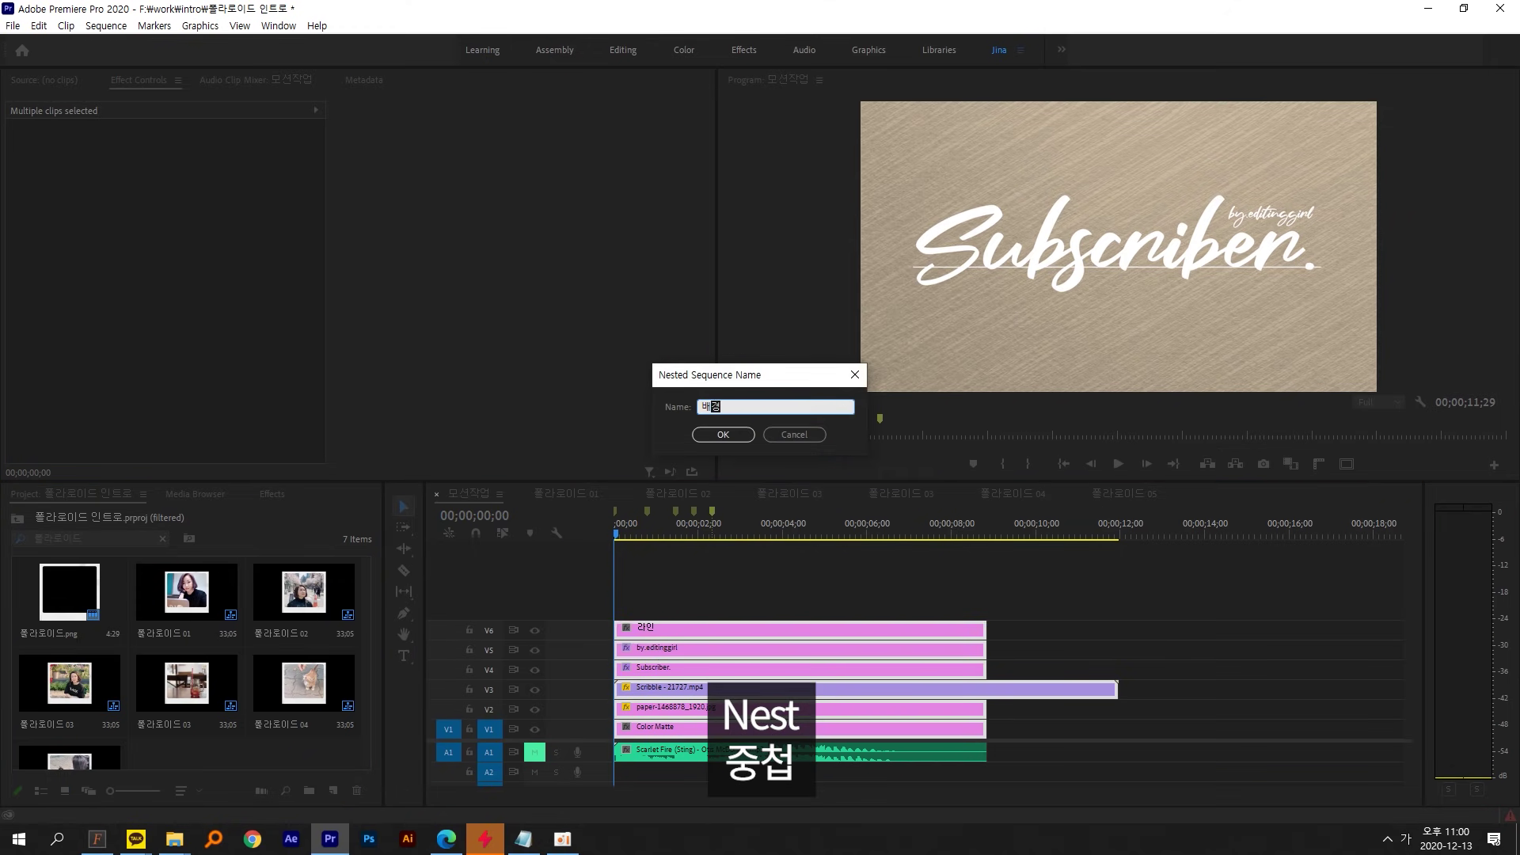
{"action": "key", "text": "Return"}
{"action": "scroll", "coordinate": [272, 738], "scroll_direction": "up", "scroll_amount": 2}
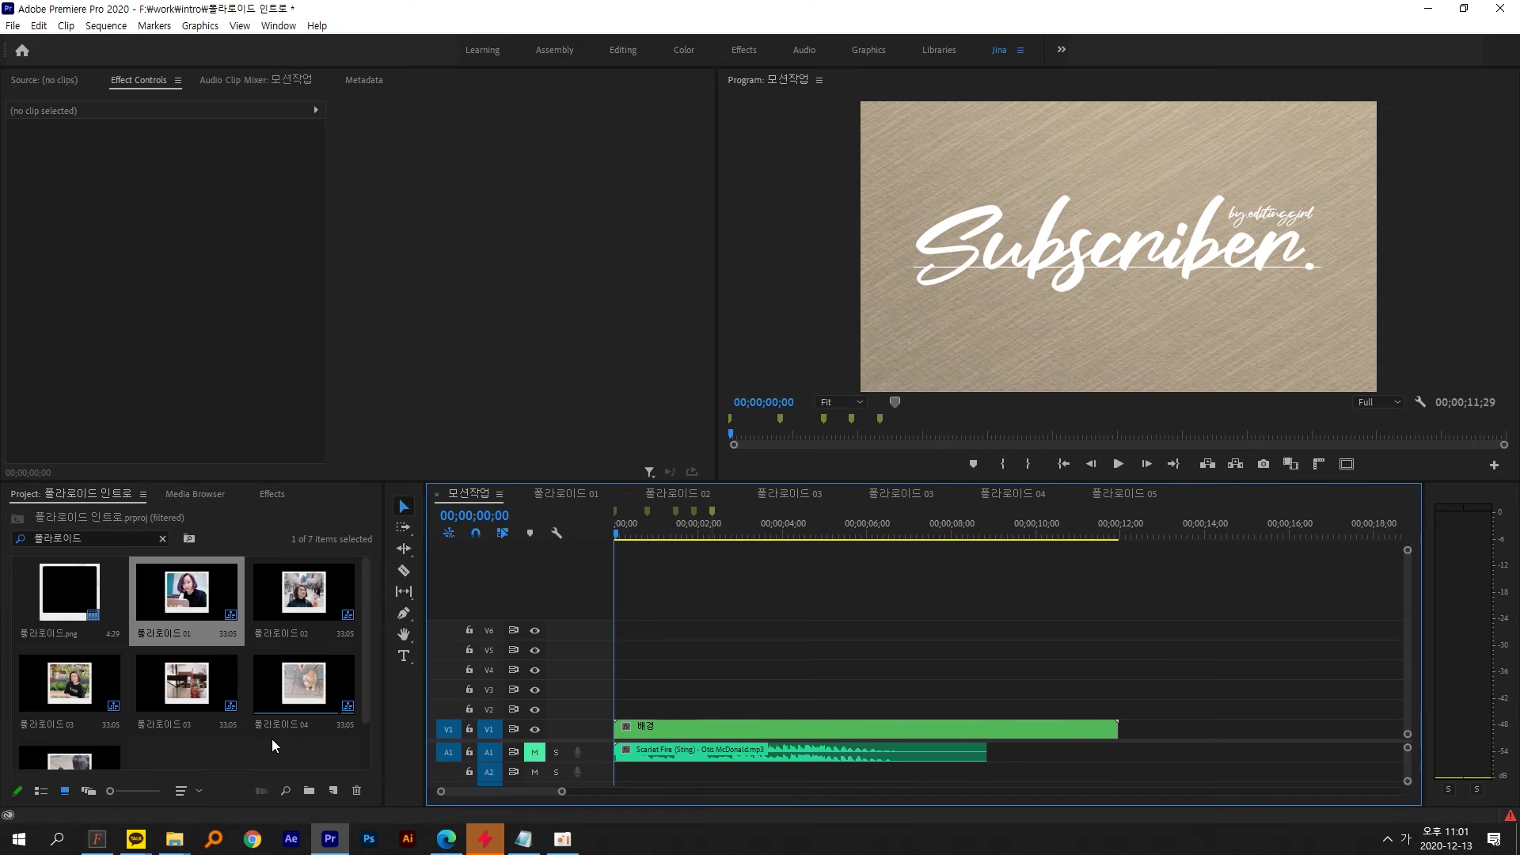
{"action": "left_click", "coordinate": [175, 618]}
{"action": "left_click_drag", "start_coordinate": [190, 613], "coordinate": [639, 767]}
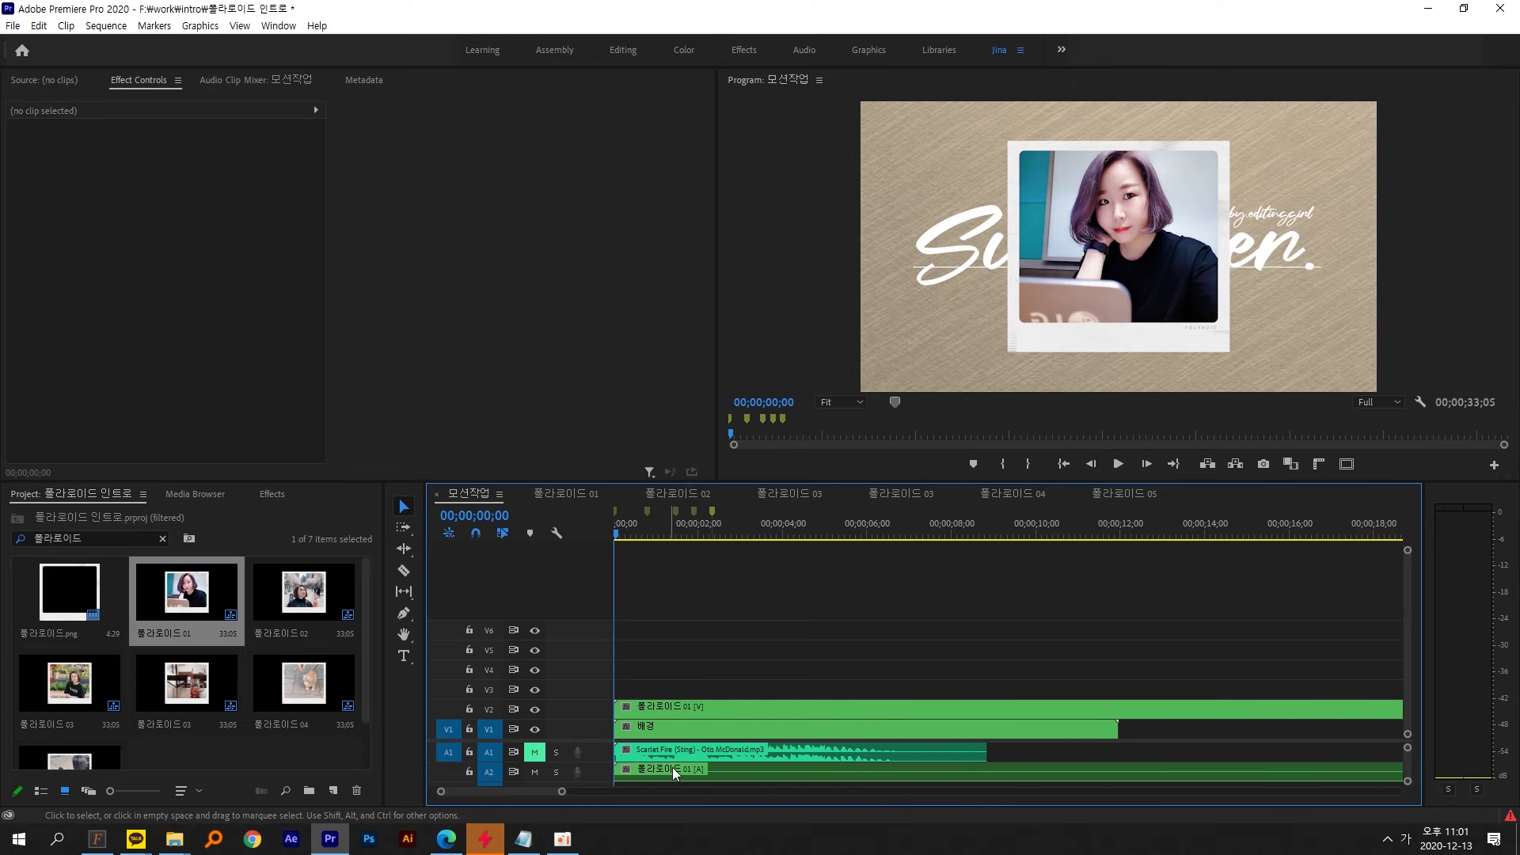
{"action": "key", "text": "ctrl+z"}
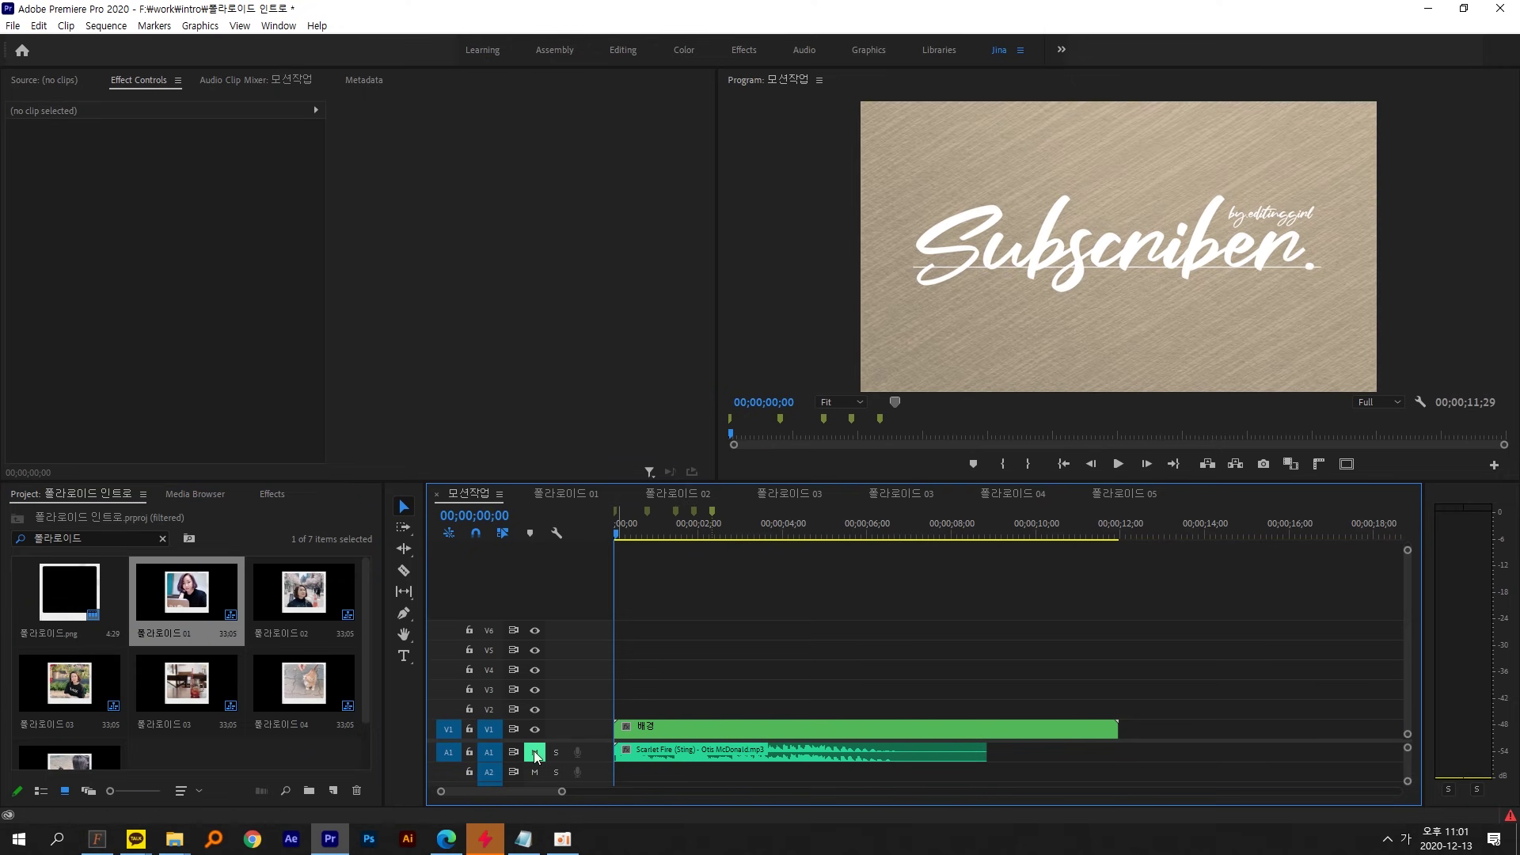
{"action": "left_click", "coordinate": [194, 748]}
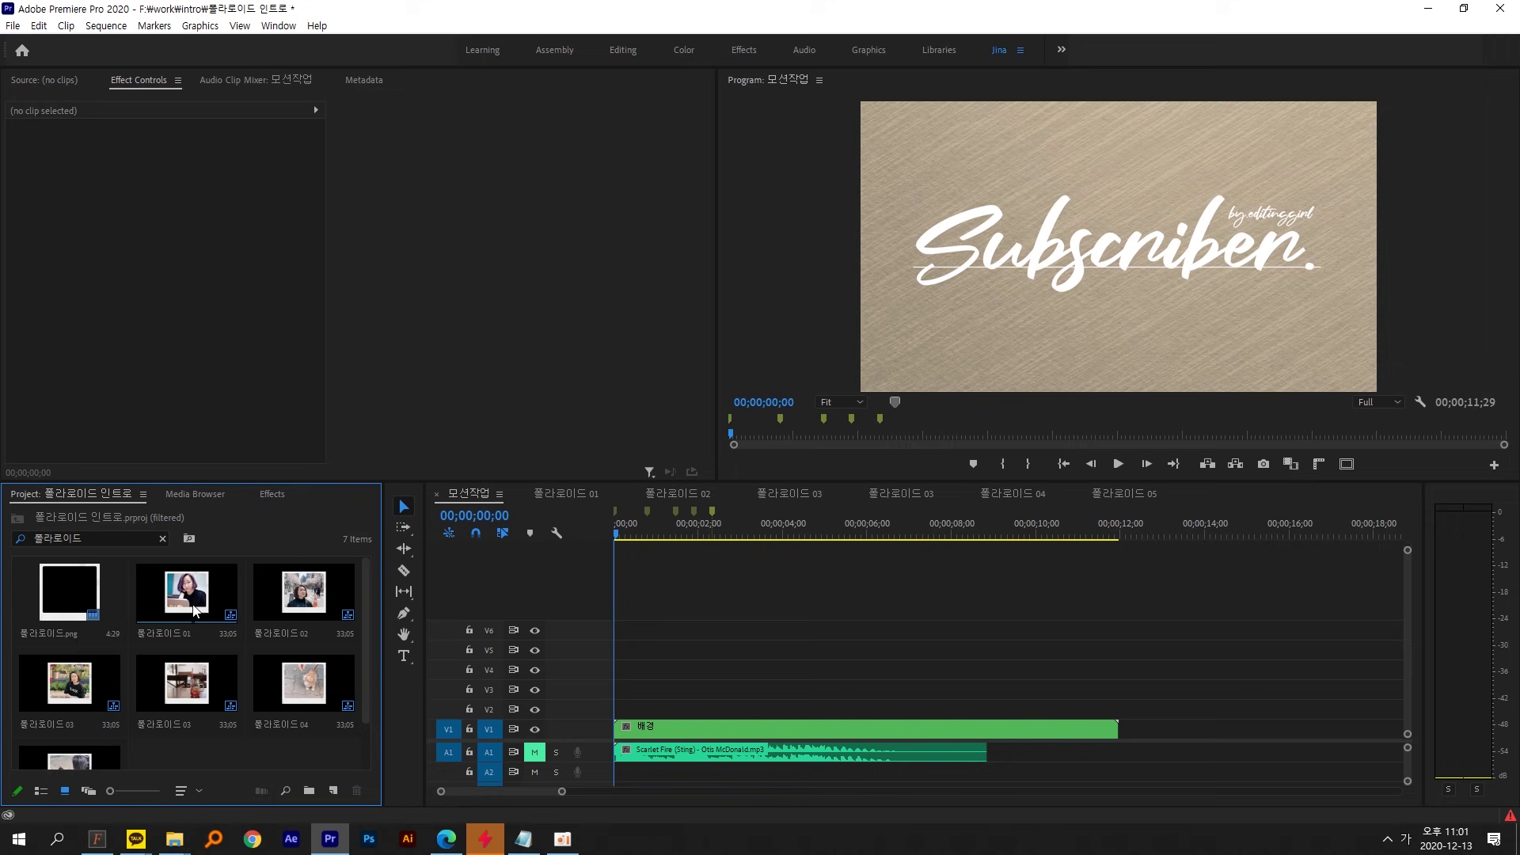
{"action": "left_click_drag", "start_coordinate": [193, 607], "coordinate": [428, 706]}
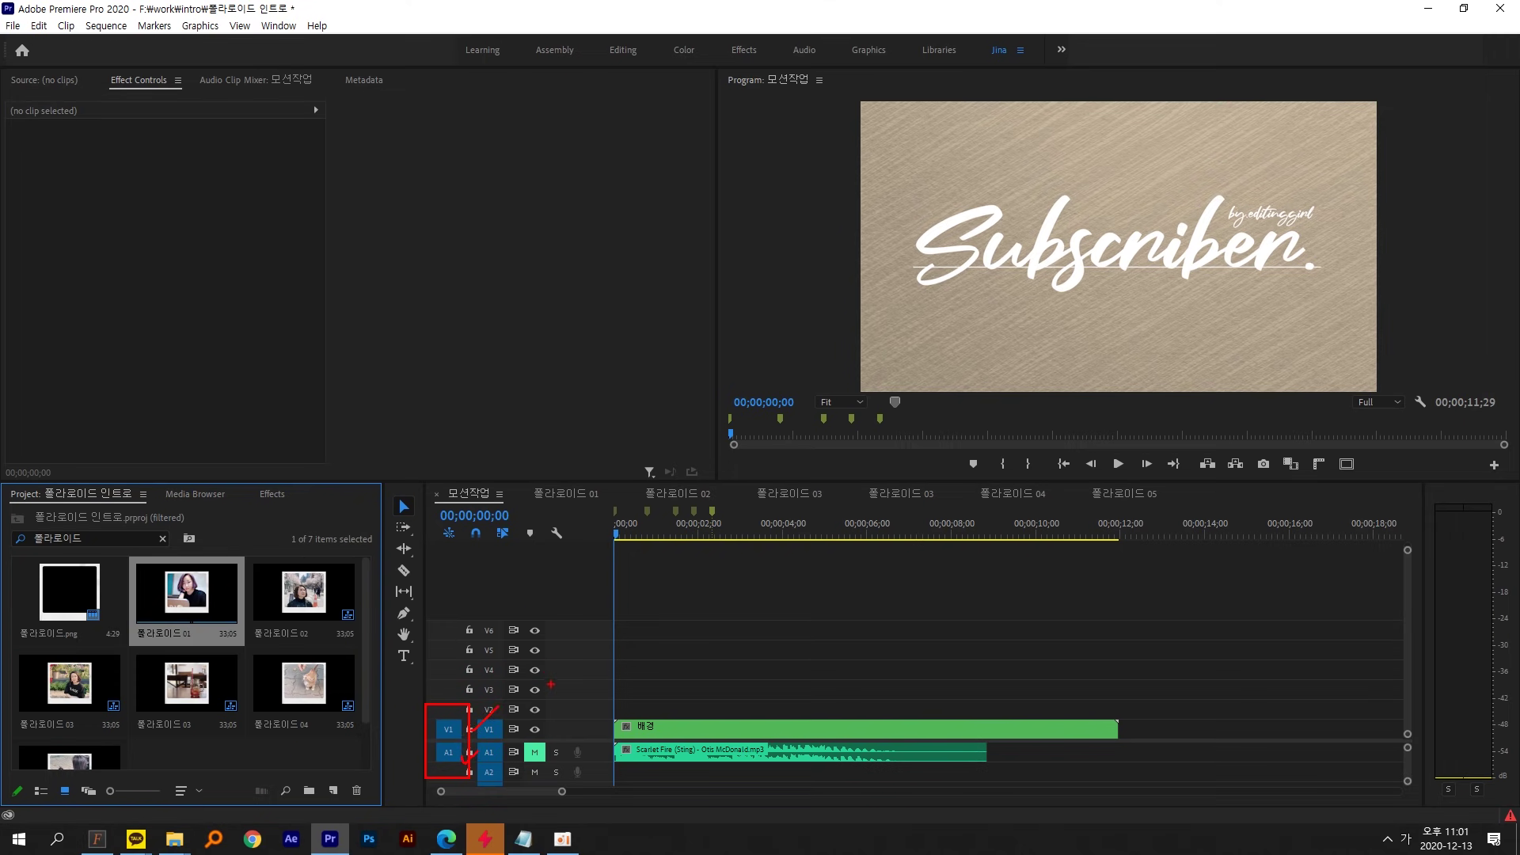
- Turn off source patching for A1 and place only the video of 폴라로이드 01 at the start of track V2
{"action": "left_click", "coordinate": [448, 752]}
{"action": "left_click_drag", "start_coordinate": [197, 603], "coordinate": [625, 707]}
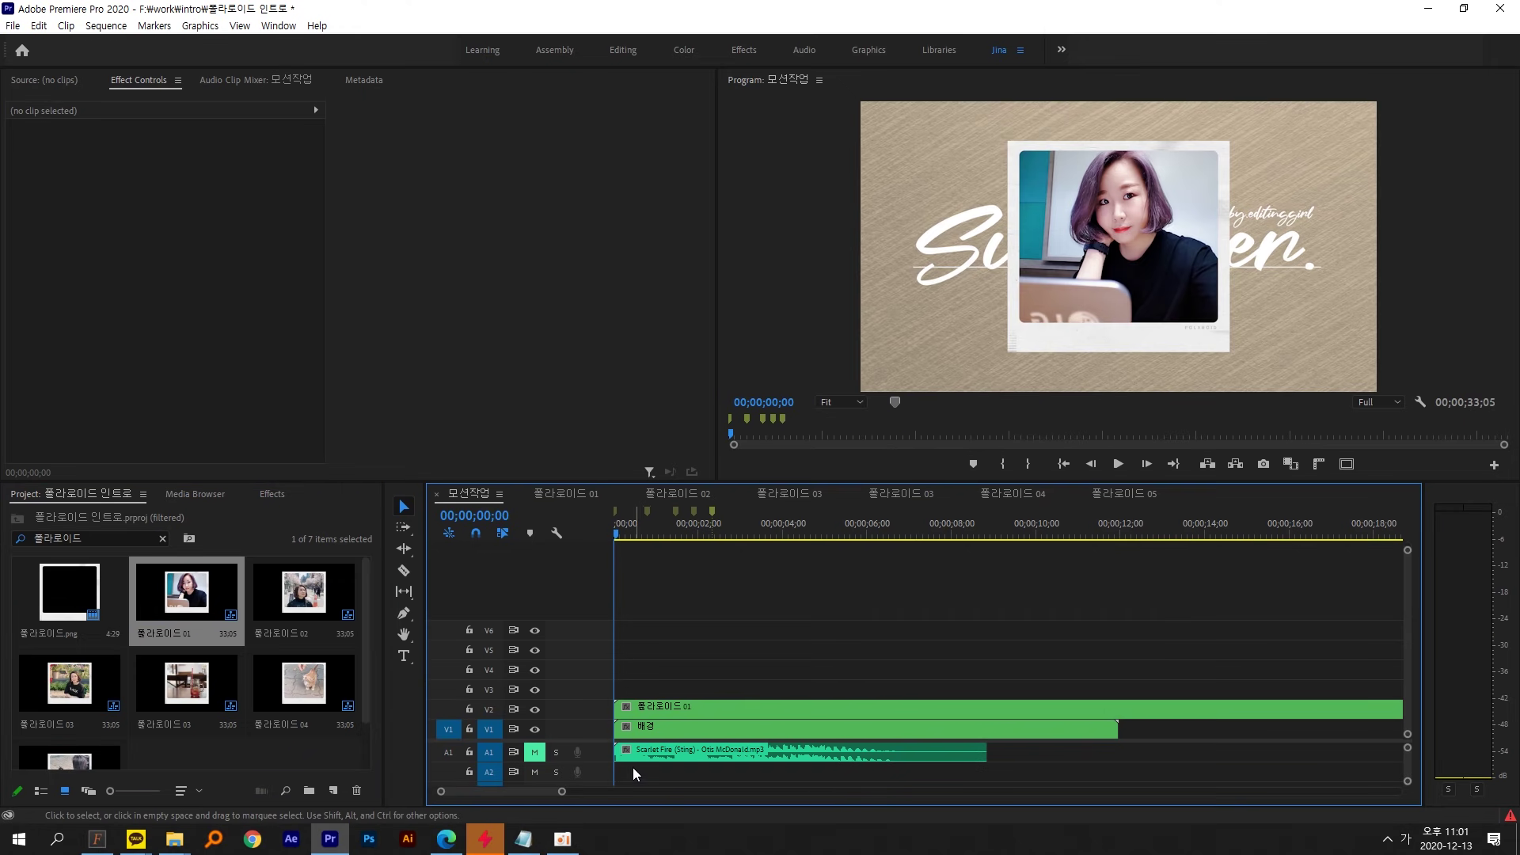
{"action": "key", "text": "ctrl+z"}
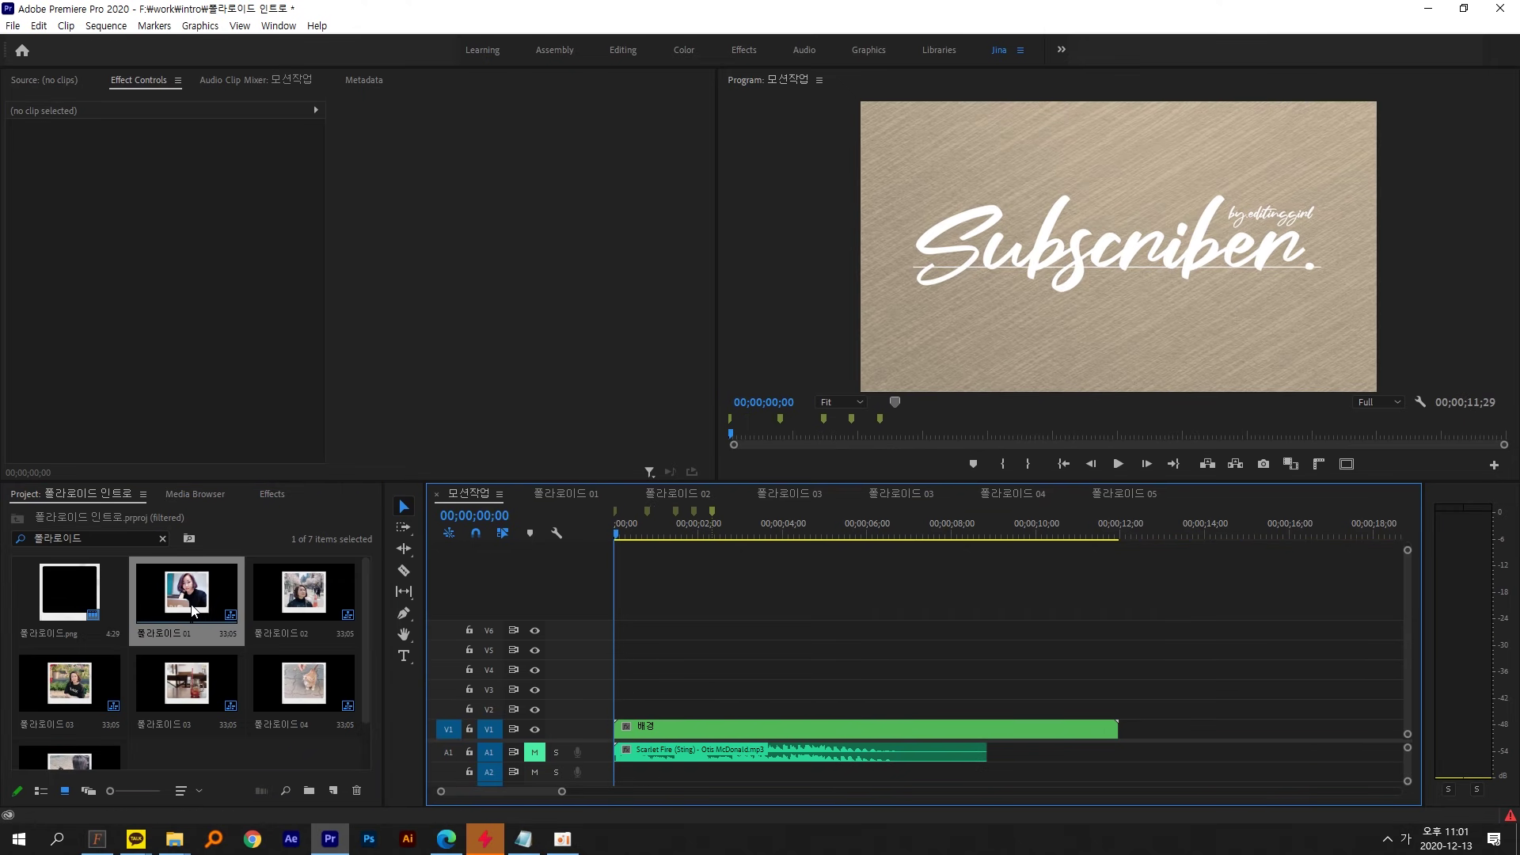
{"action": "left_click_drag", "start_coordinate": [197, 608], "coordinate": [626, 707]}
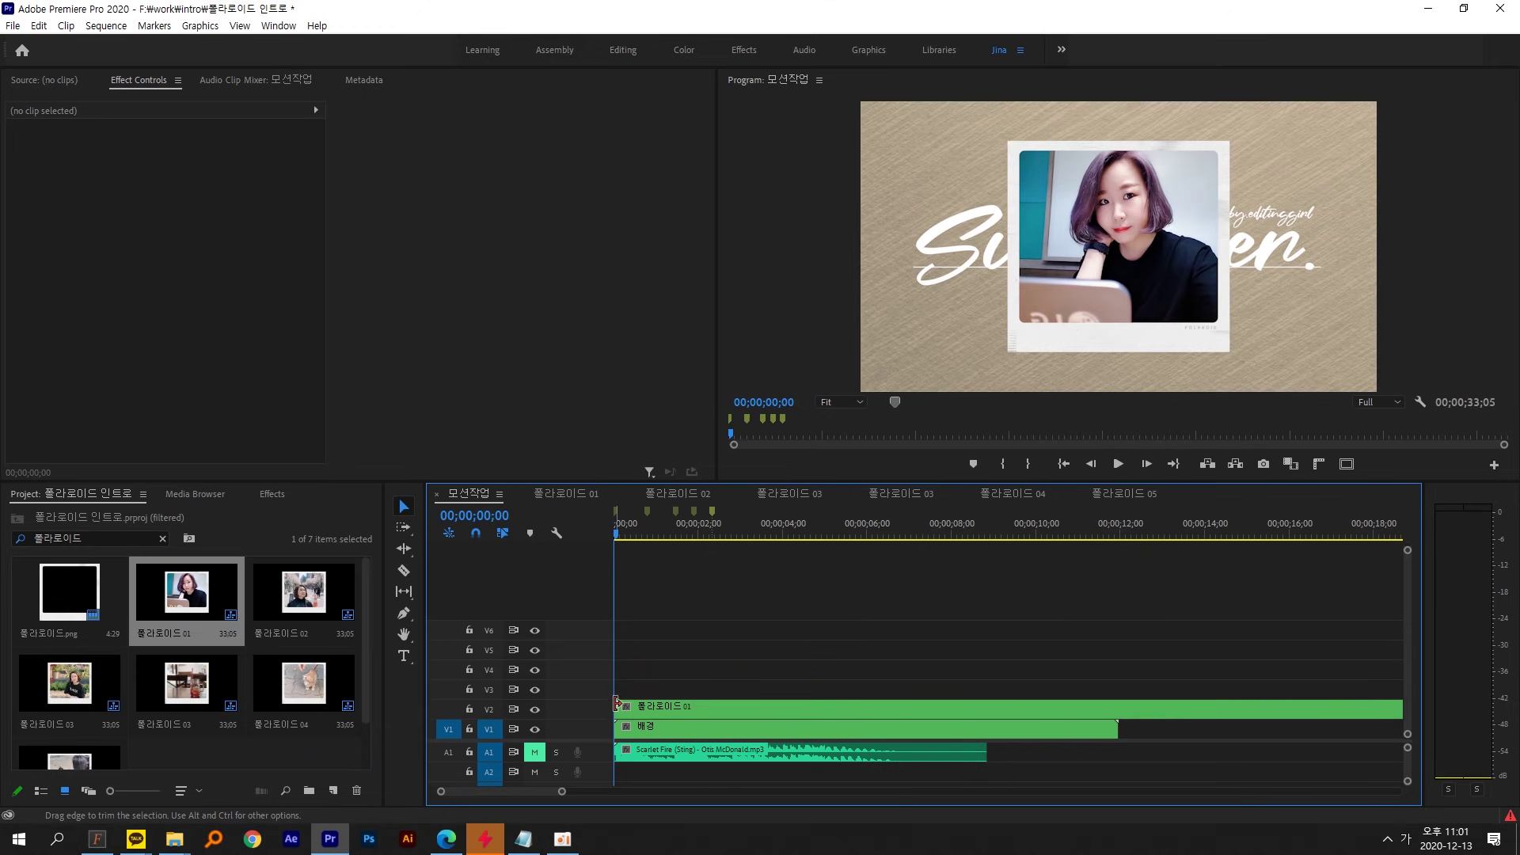
- Place 폴라로이드 02, 03, 04 and 05 on tracks V3 to V6, each starting at its successive beat marker
{"action": "left_click_drag", "start_coordinate": [304, 594], "coordinate": [654, 687]}
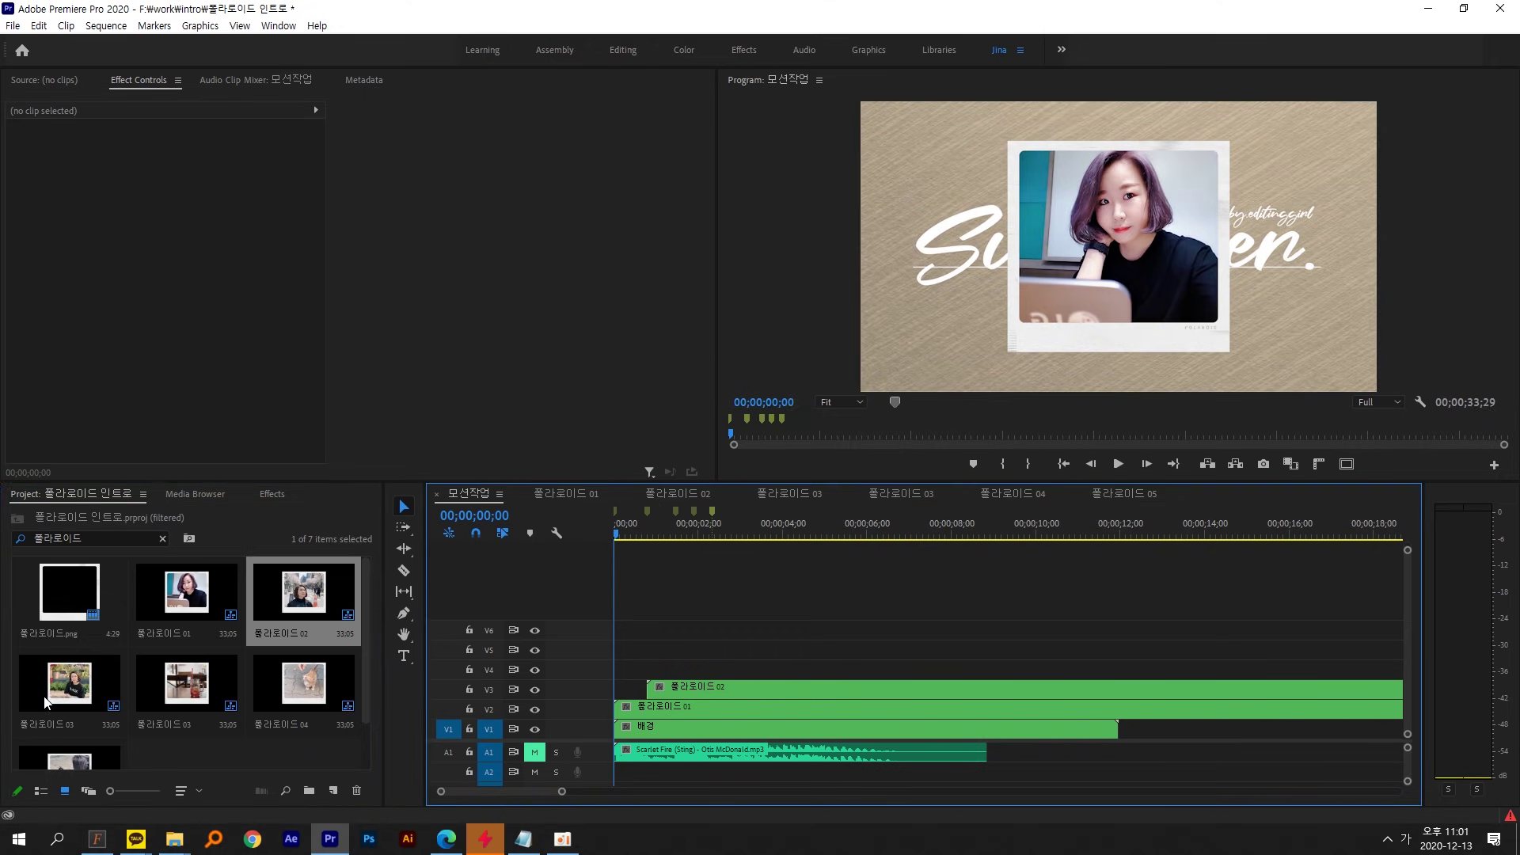
{"action": "left_click_drag", "start_coordinate": [79, 685], "coordinate": [677, 667]}
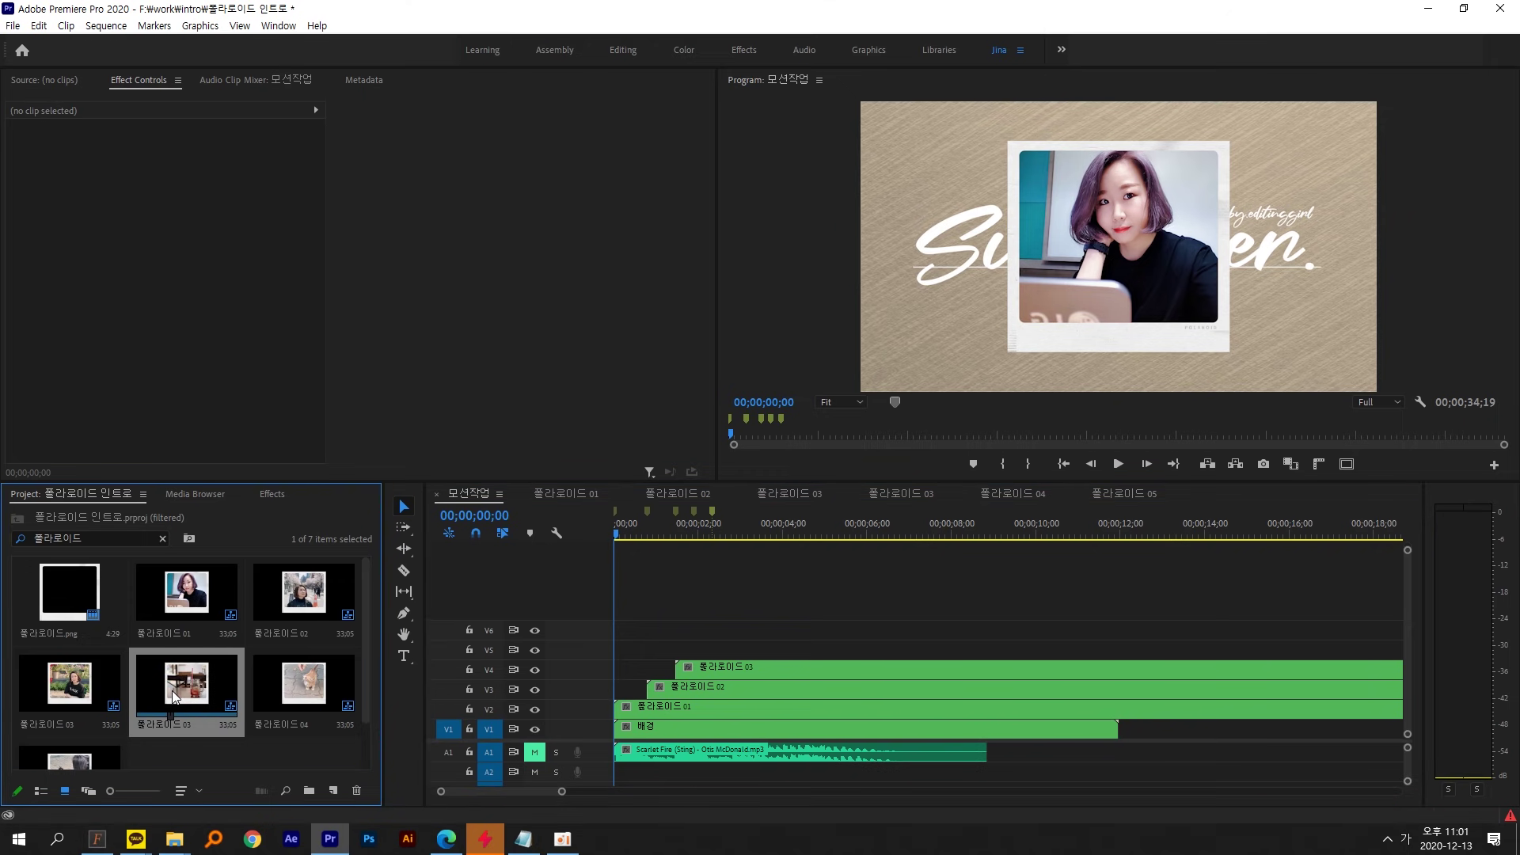
{"action": "left_click_drag", "start_coordinate": [303, 682], "coordinate": [698, 649]}
{"action": "scroll", "coordinate": [190, 673], "scroll_direction": "down", "scroll_amount": 1}
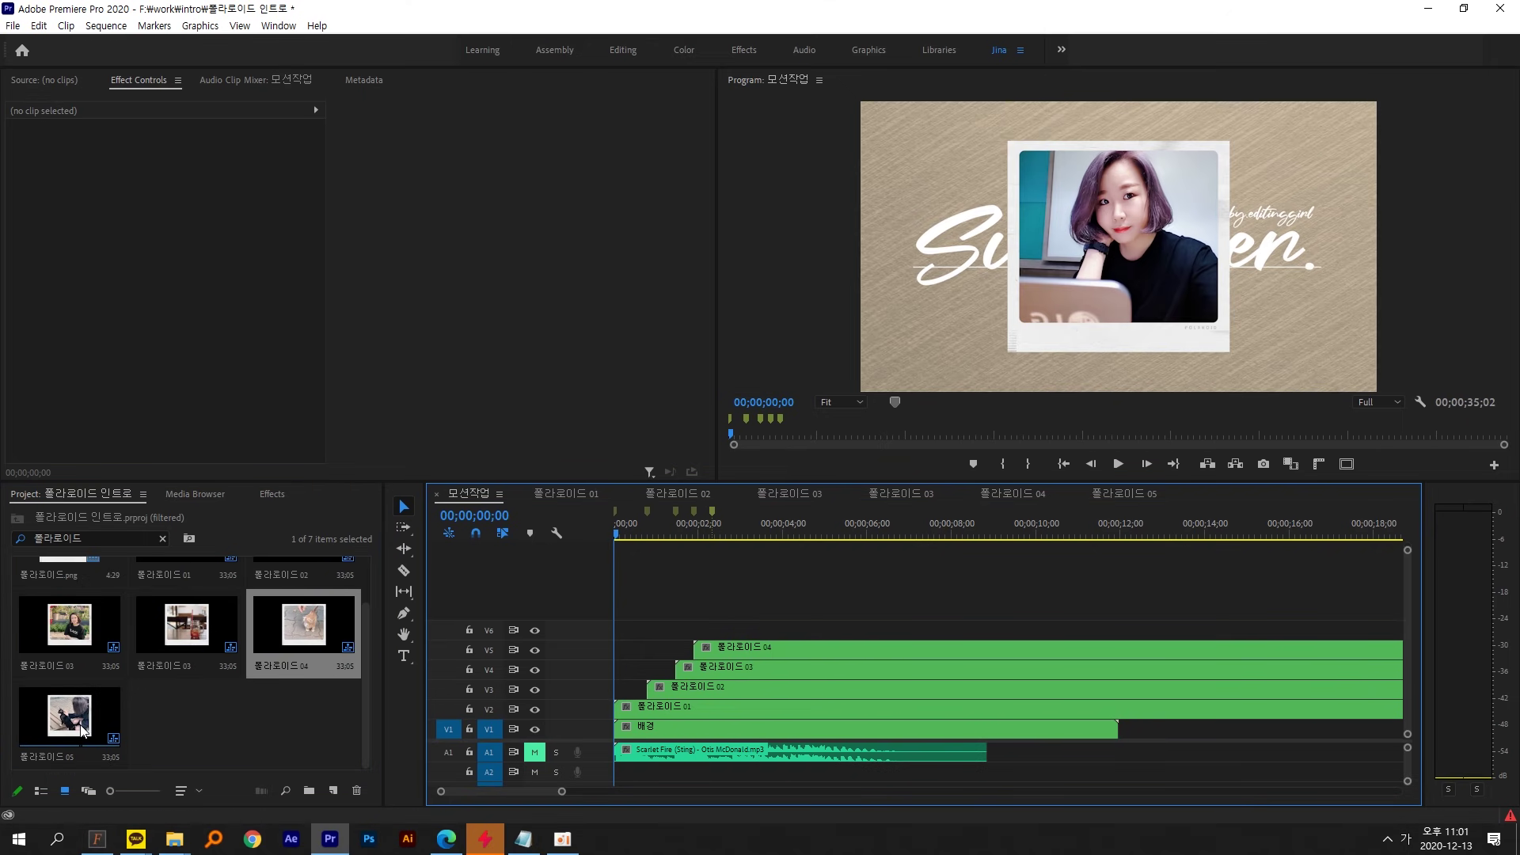
{"action": "left_click_drag", "start_coordinate": [70, 713], "coordinate": [715, 656]}
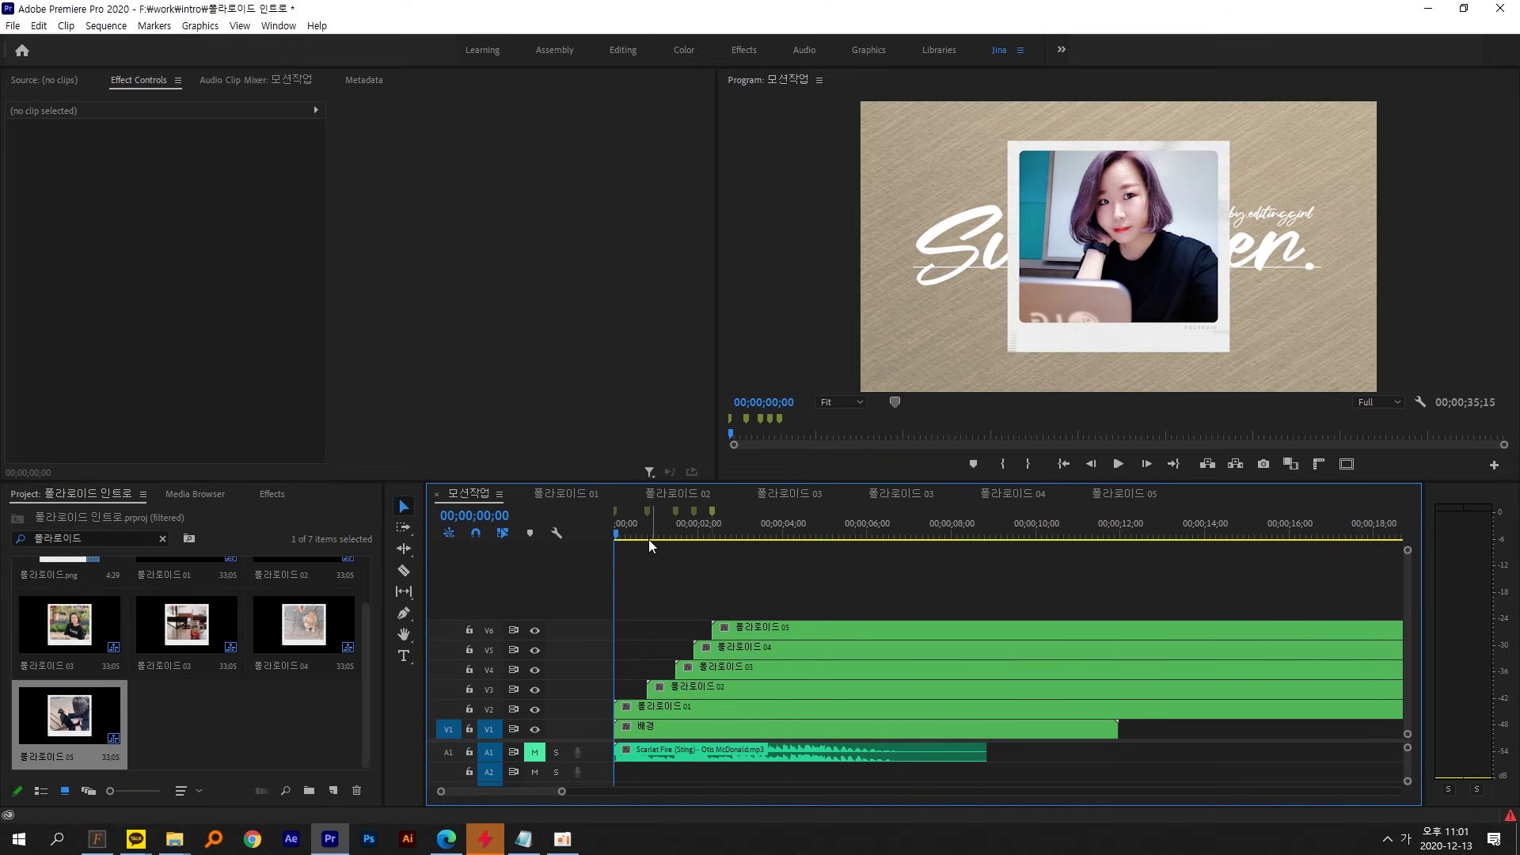
- Unmute music track A1, play the opening to check the photo timing, and return to the sequence start
{"action": "left_click", "coordinate": [535, 753]}
{"action": "key", "text": "space"}
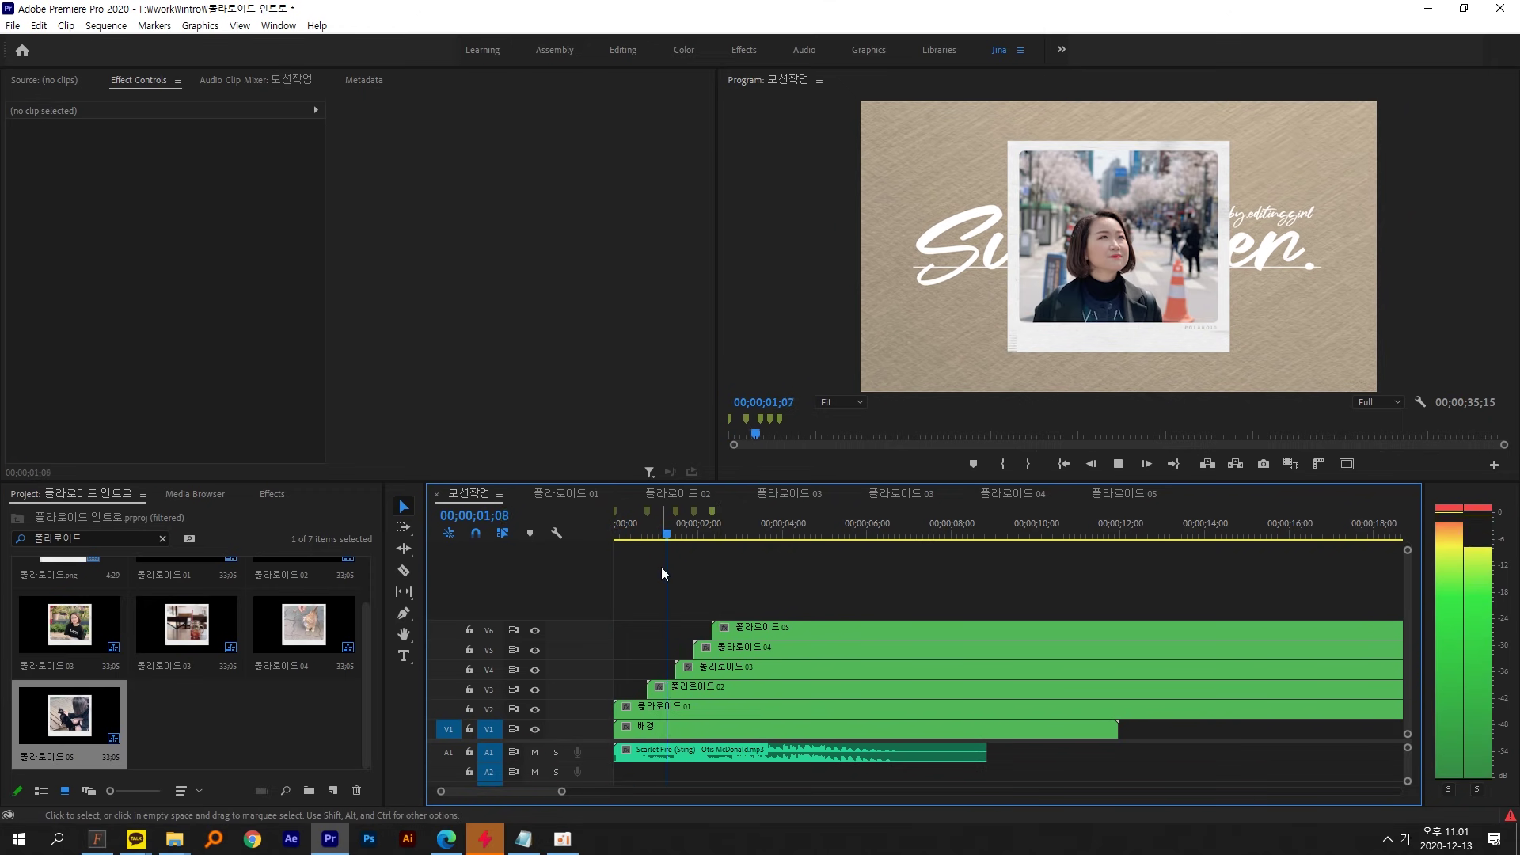
{"action": "key", "text": "space"}
{"action": "key", "text": "Home"}
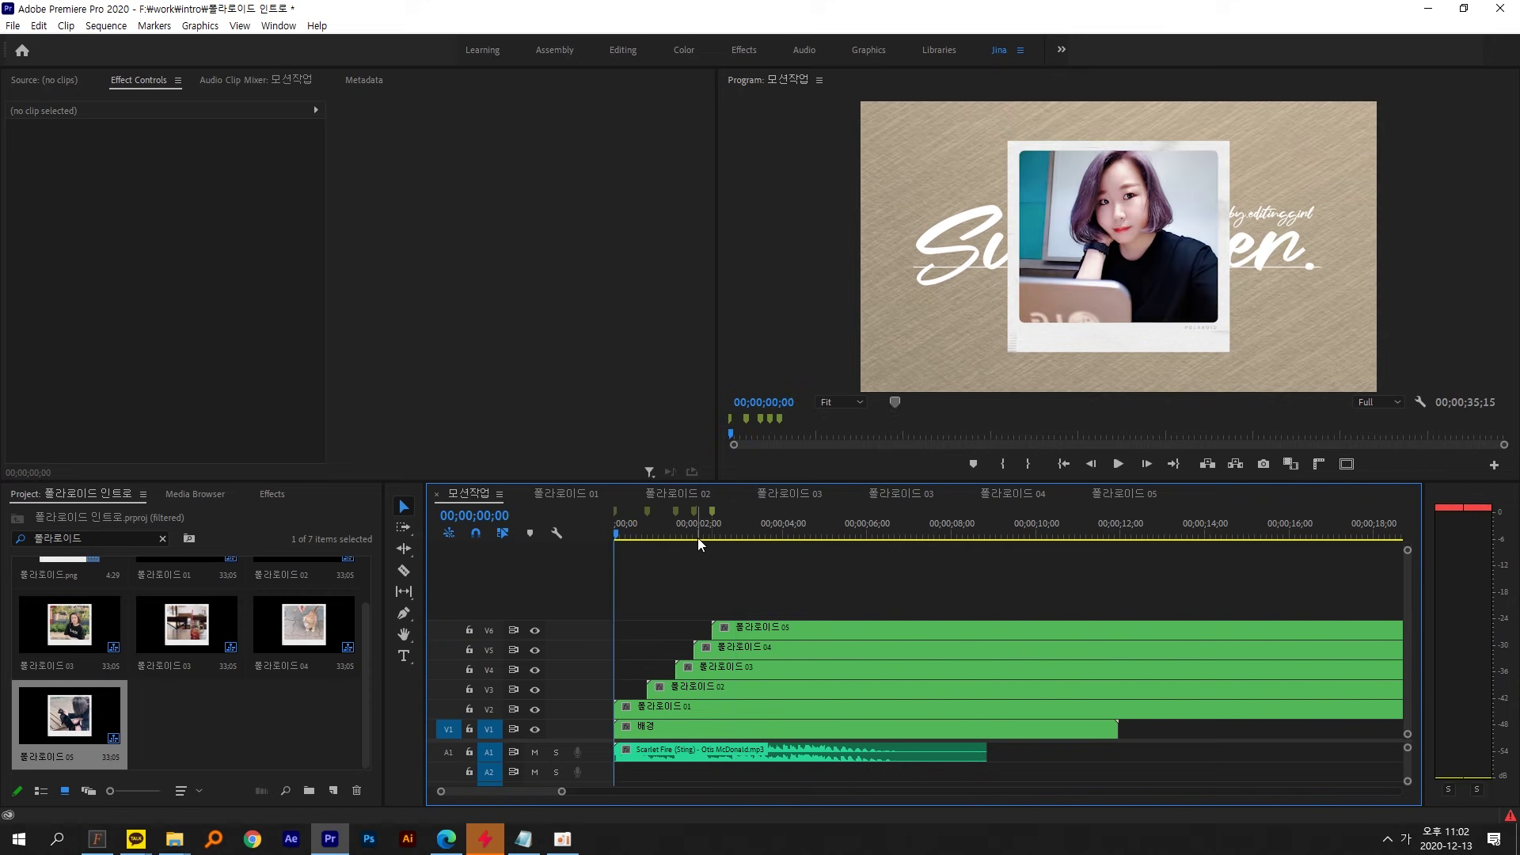
- Move the last two beat markers and clips 폴라로이드 04 and 05 earlier, starting 폴라로이드 05 at 00;00;02;02
{"action": "key", "text": "="}
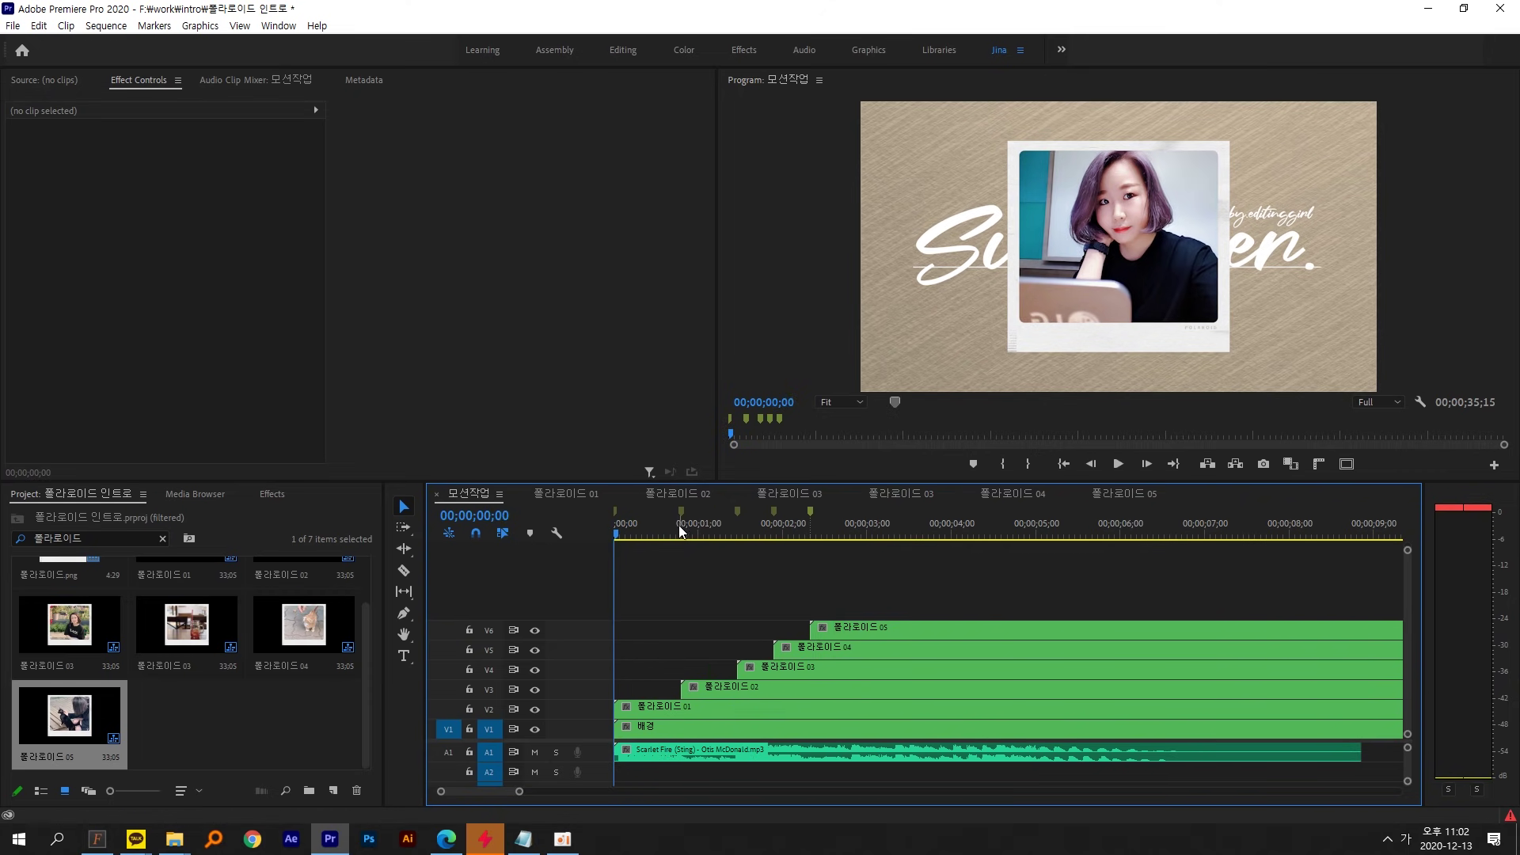
{"action": "mouse_move", "coordinate": [793, 649]}
{"action": "left_mouse_down"}
{"action": "mouse_move", "coordinate": [781, 656]}
{"action": "mouse_move", "coordinate": [801, 631]}
{"action": "left_mouse_up"}
{"action": "left_click", "coordinate": [730, 513]}
{"action": "left_click", "coordinate": [730, 513]}
{"action": "mouse_move", "coordinate": [773, 513]}
{"action": "left_mouse_down"}
{"action": "mouse_move", "coordinate": [759, 515]}
{"action": "mouse_move", "coordinate": [805, 516]}
{"action": "mouse_move", "coordinate": [786, 513]}
{"action": "left_mouse_up"}
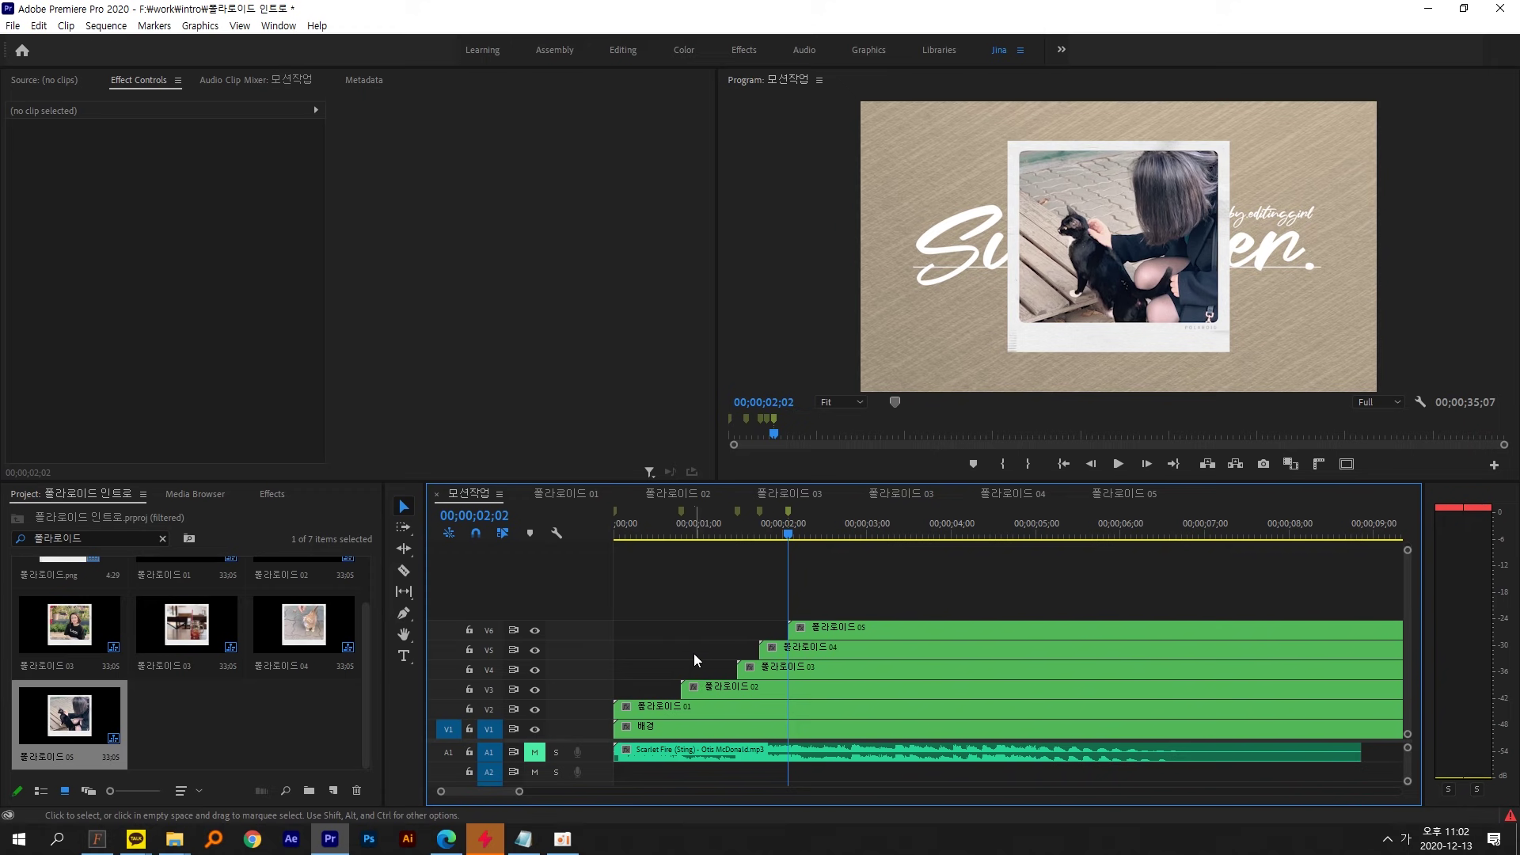
{"action": "left_click_drag", "start_coordinate": [780, 534], "coordinate": [548, 524]}
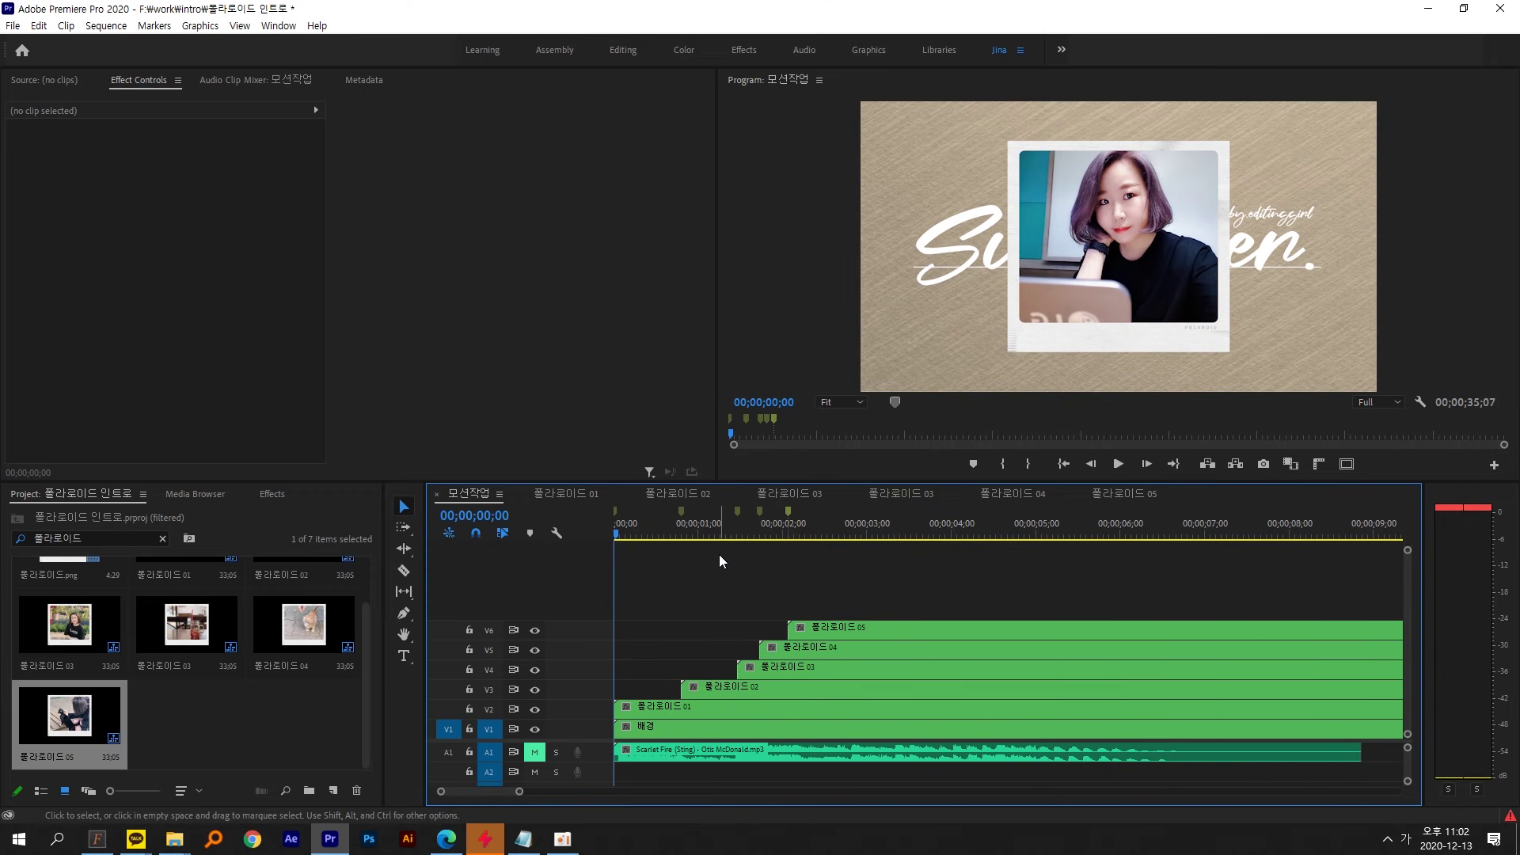
- Set the Scale of clip 폴라로이드 01 to 300 and keyframe it at the start of the sequence
{"action": "left_click", "coordinate": [650, 706]}
{"action": "left_click", "coordinate": [144, 79]}
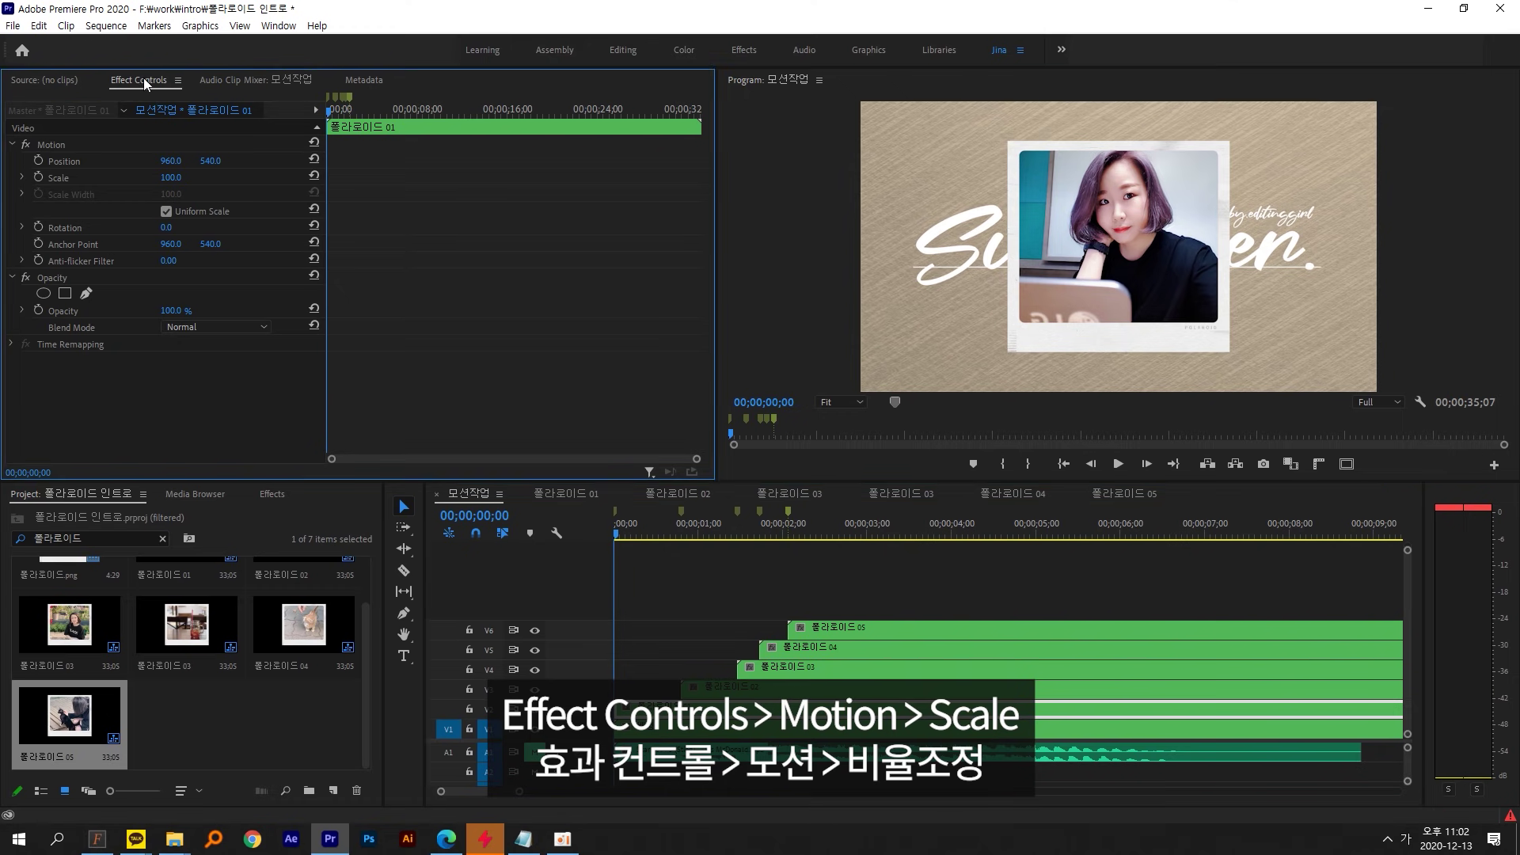
{"action": "left_click", "coordinate": [41, 144]}
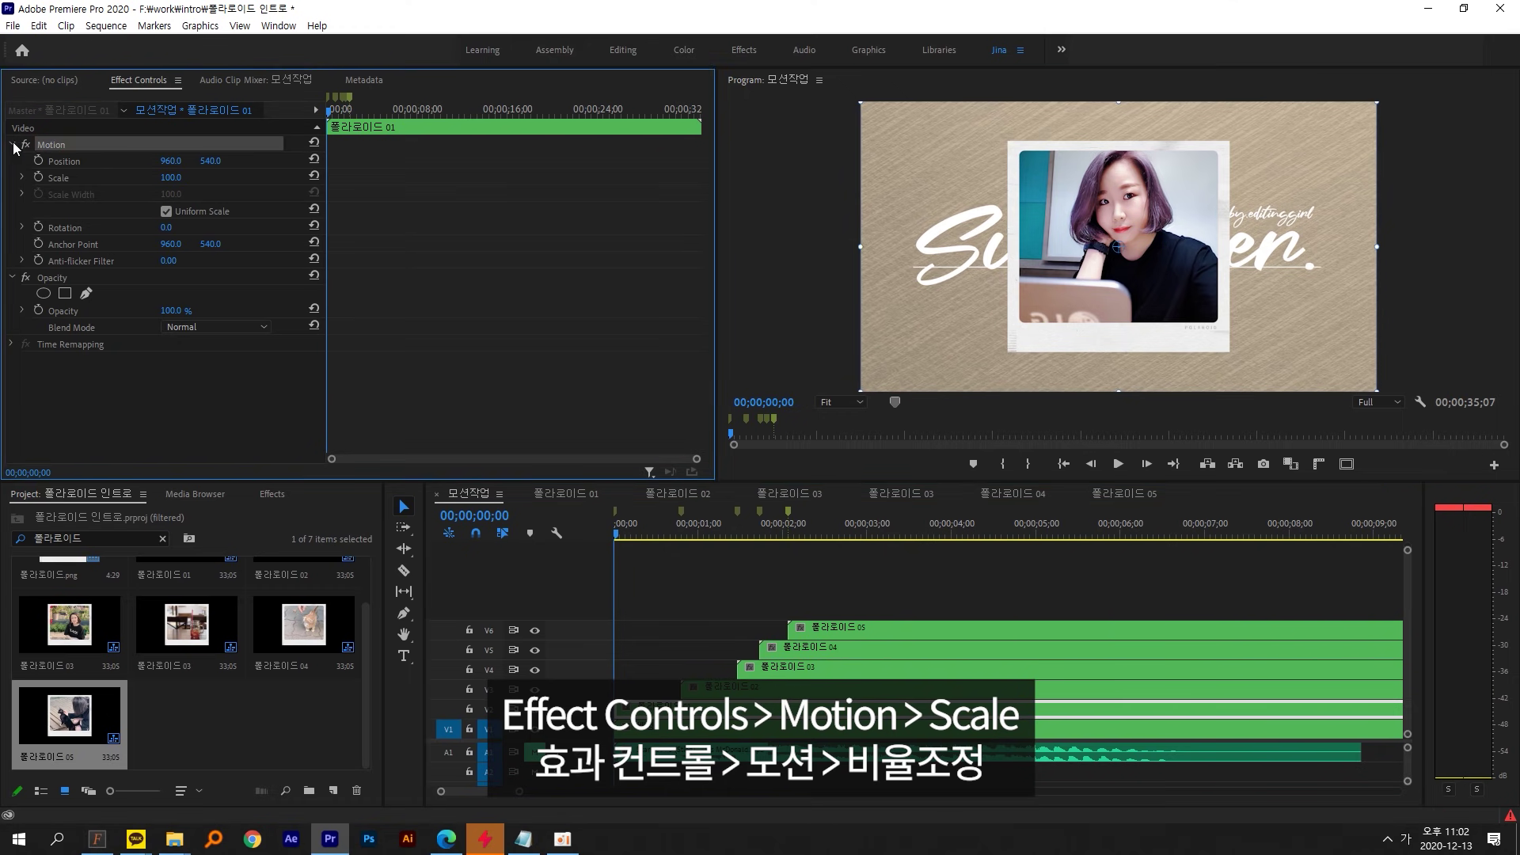
{"action": "left_click", "coordinate": [64, 178]}
{"action": "left_click_drag", "start_coordinate": [175, 179], "coordinate": [179, 179]}
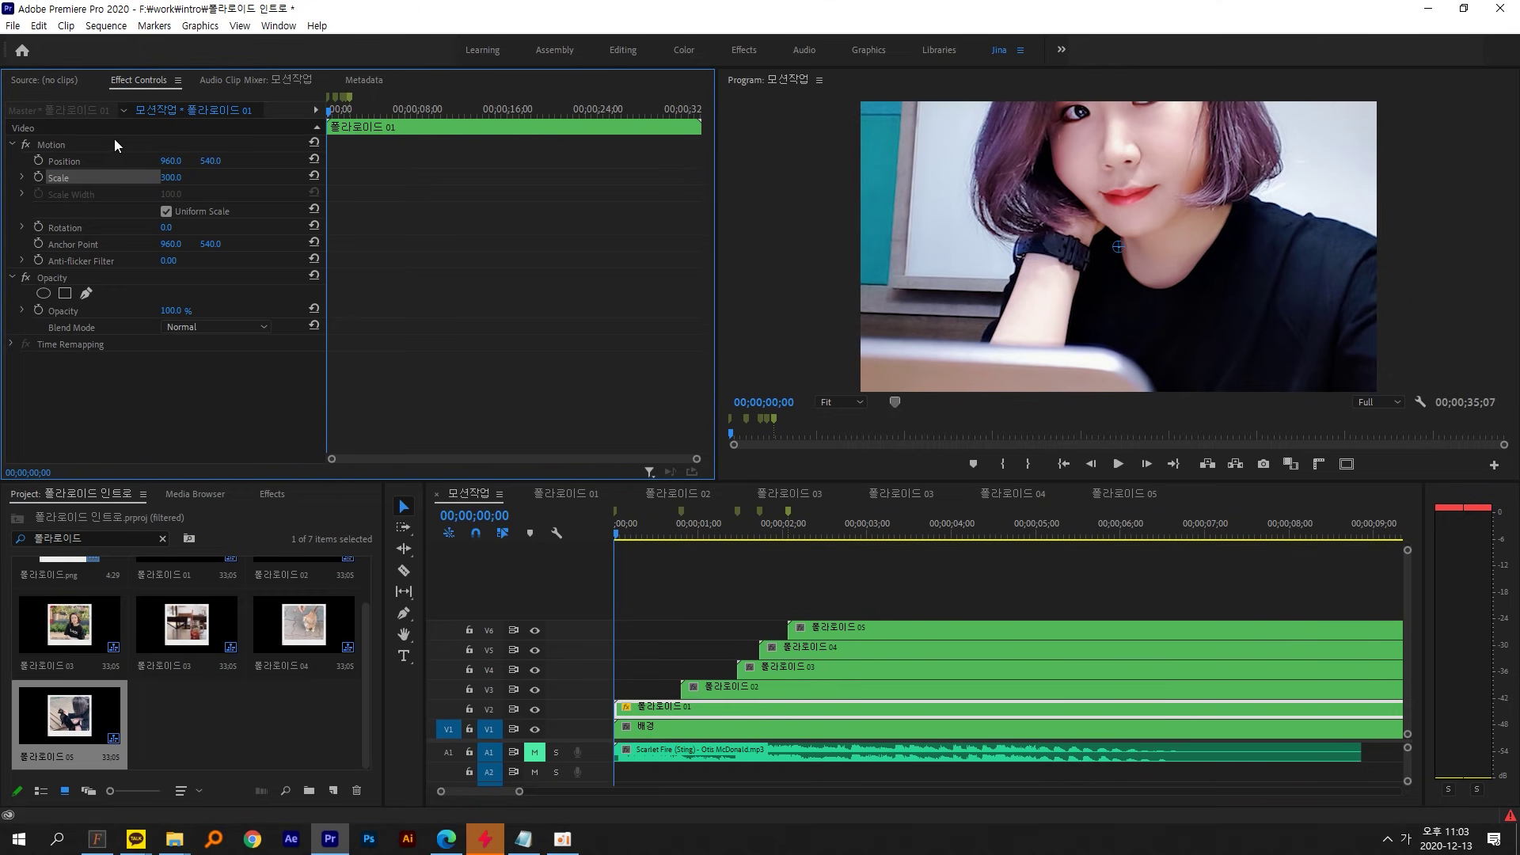
{"action": "left_click", "coordinate": [38, 176]}
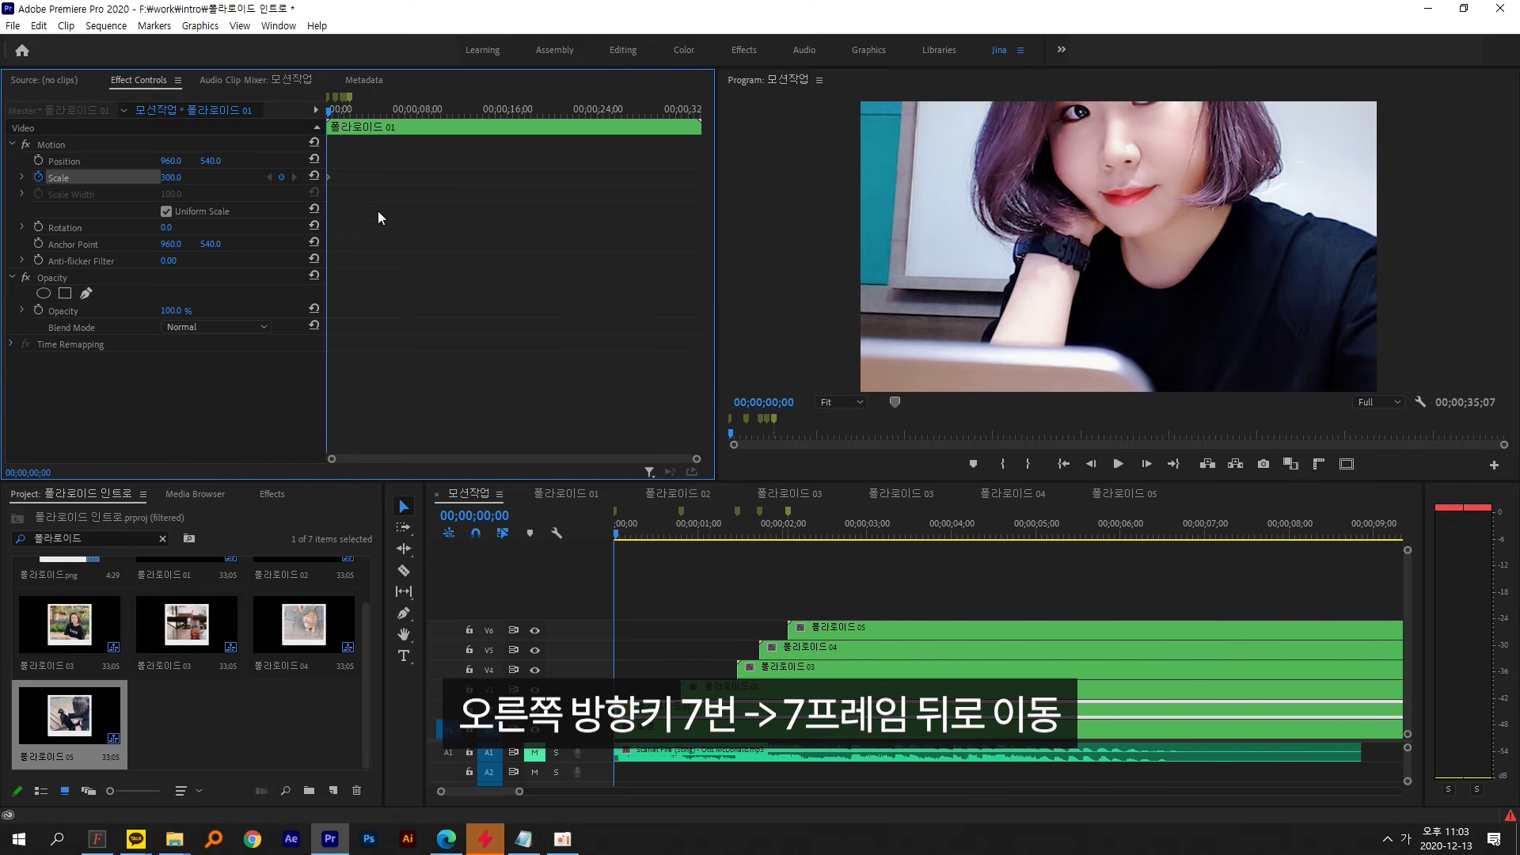
- Add a Scale keyframe of 60 seven frames in, at 00;00;00;07, and play back the shrinking motion
{"action": "key", "text": "Right"}
{"action": "key", "text": "Right"}
{"action": "key", "text": "Right"}
{"action": "key", "text": "Right"}
{"action": "key", "text": "Right"}
{"action": "key", "text": "Right"}
{"action": "key", "text": "Right"}
{"action": "left_click", "coordinate": [172, 177]}
{"action": "type", "text": "60"}
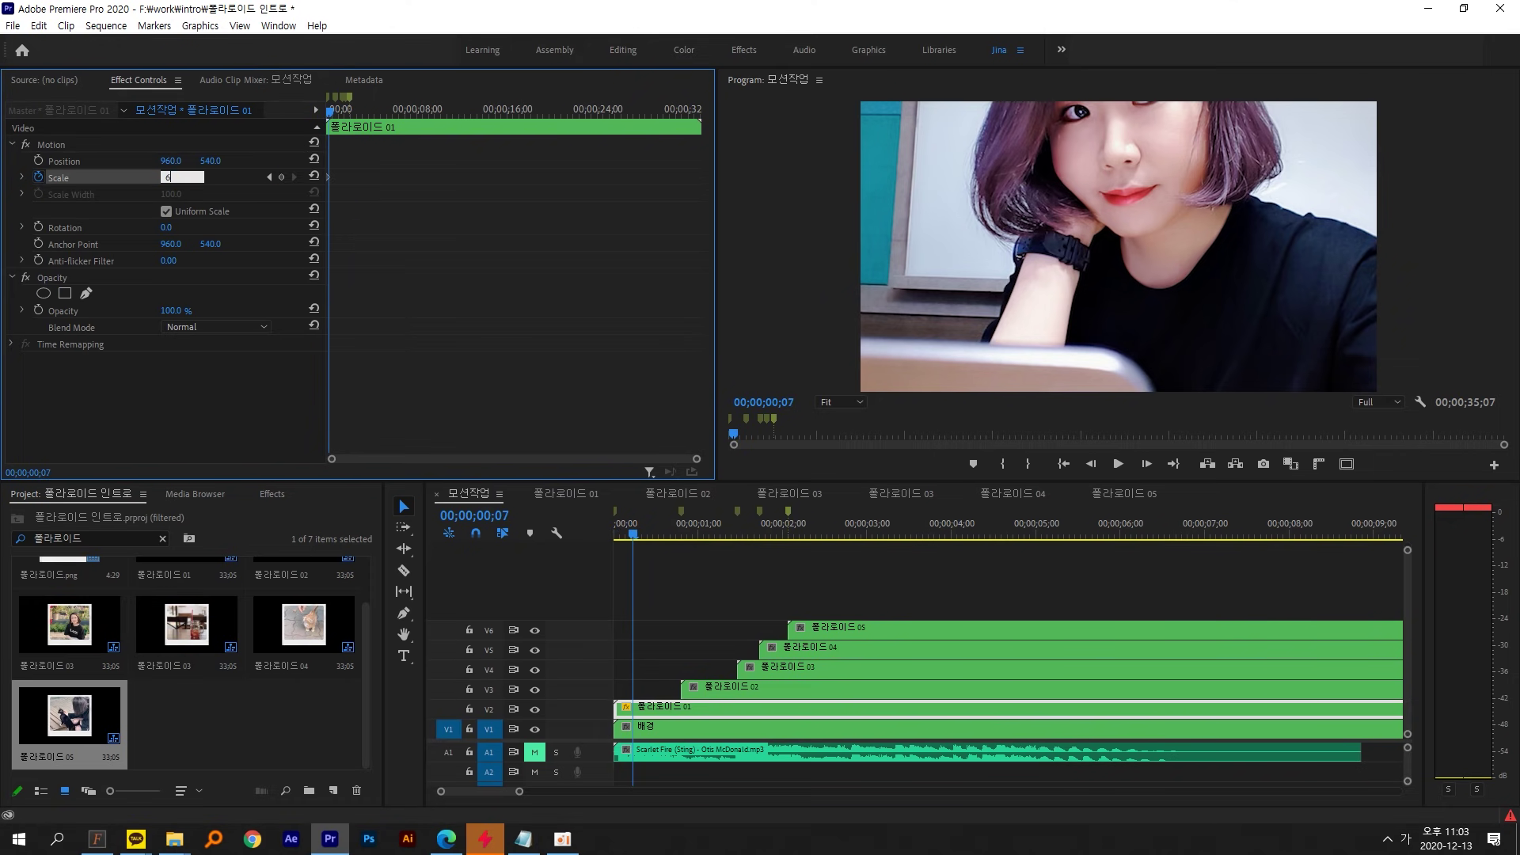
{"action": "key", "text": "Return"}
{"action": "key", "text": "Home"}
{"action": "scroll", "coordinate": [396, 176], "scroll_direction": "up", "scroll_amount": 5}
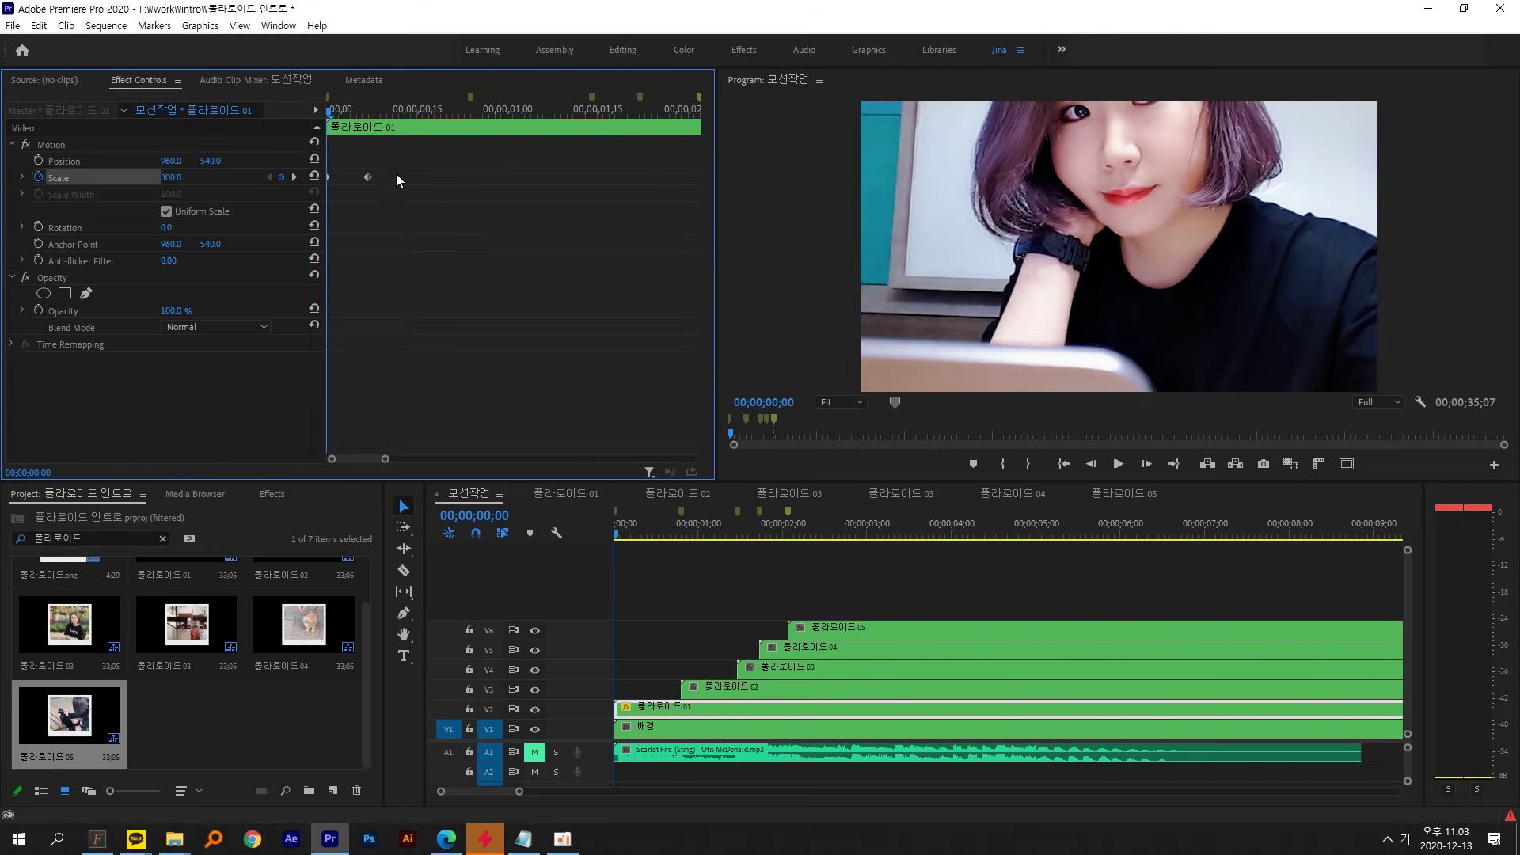
{"action": "key", "text": "space"}
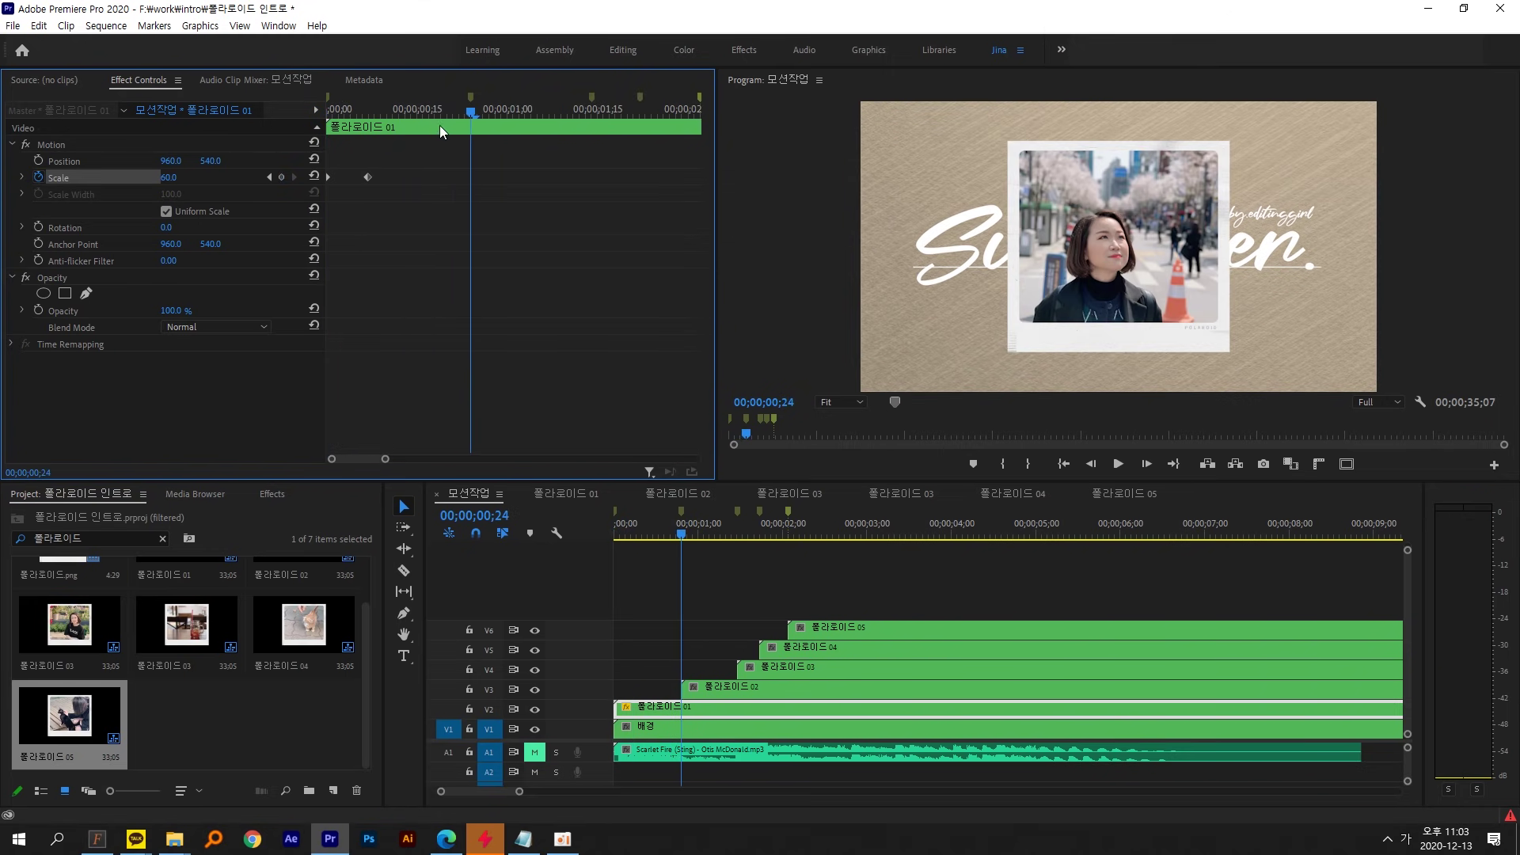
{"action": "key", "text": "space"}
{"action": "key", "text": "space"}
{"action": "key", "text": "space"}
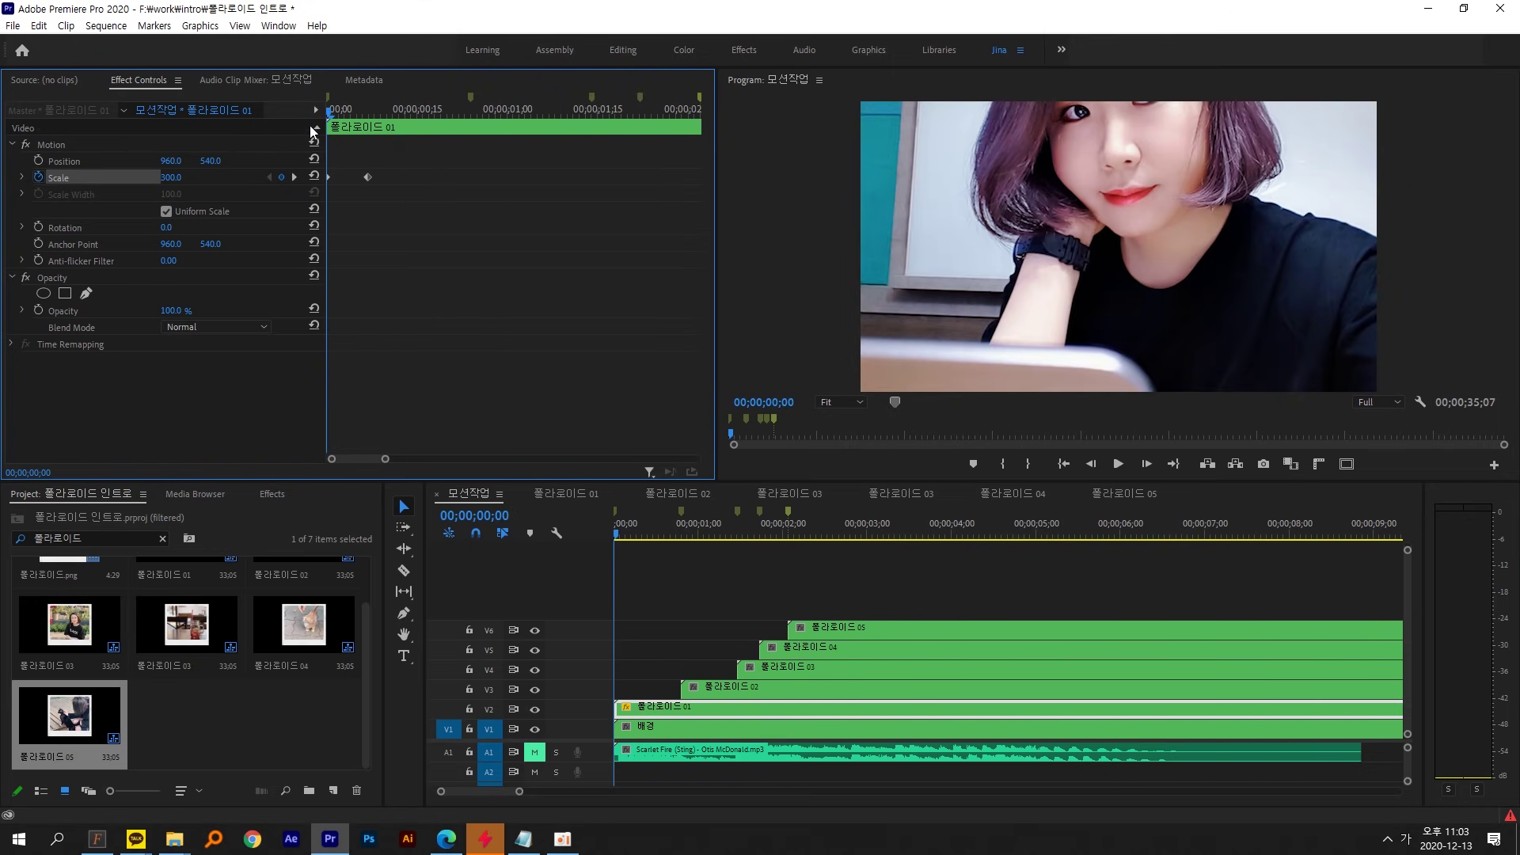
- Apply Ease In to the second Scale keyframe, pull its velocity handle fully towards the first keyframe, and preview the motion
{"action": "right_click", "coordinate": [369, 177]}
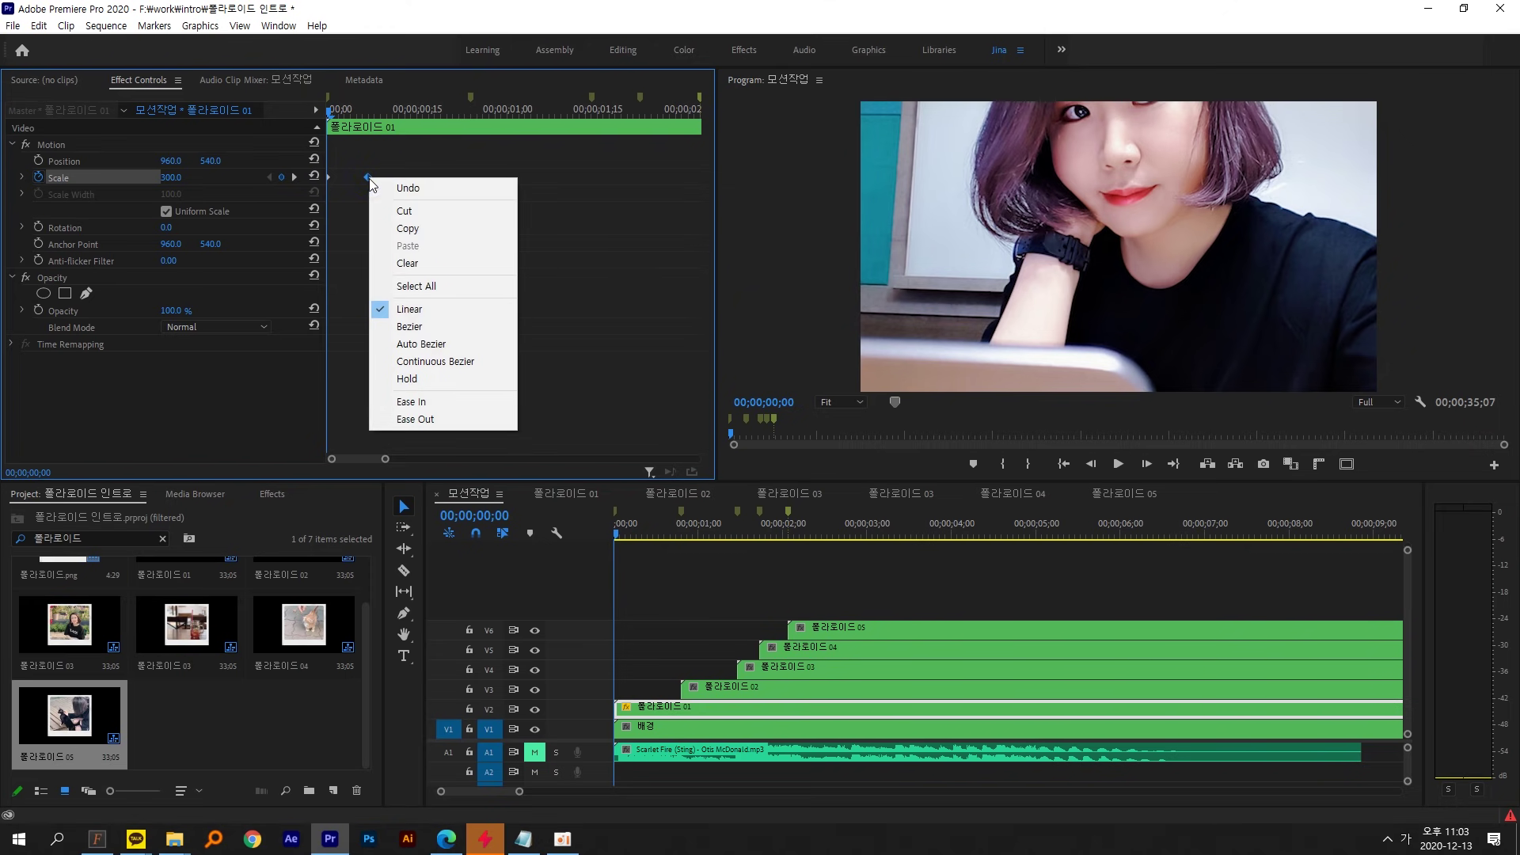
{"action": "left_click", "coordinate": [448, 404]}
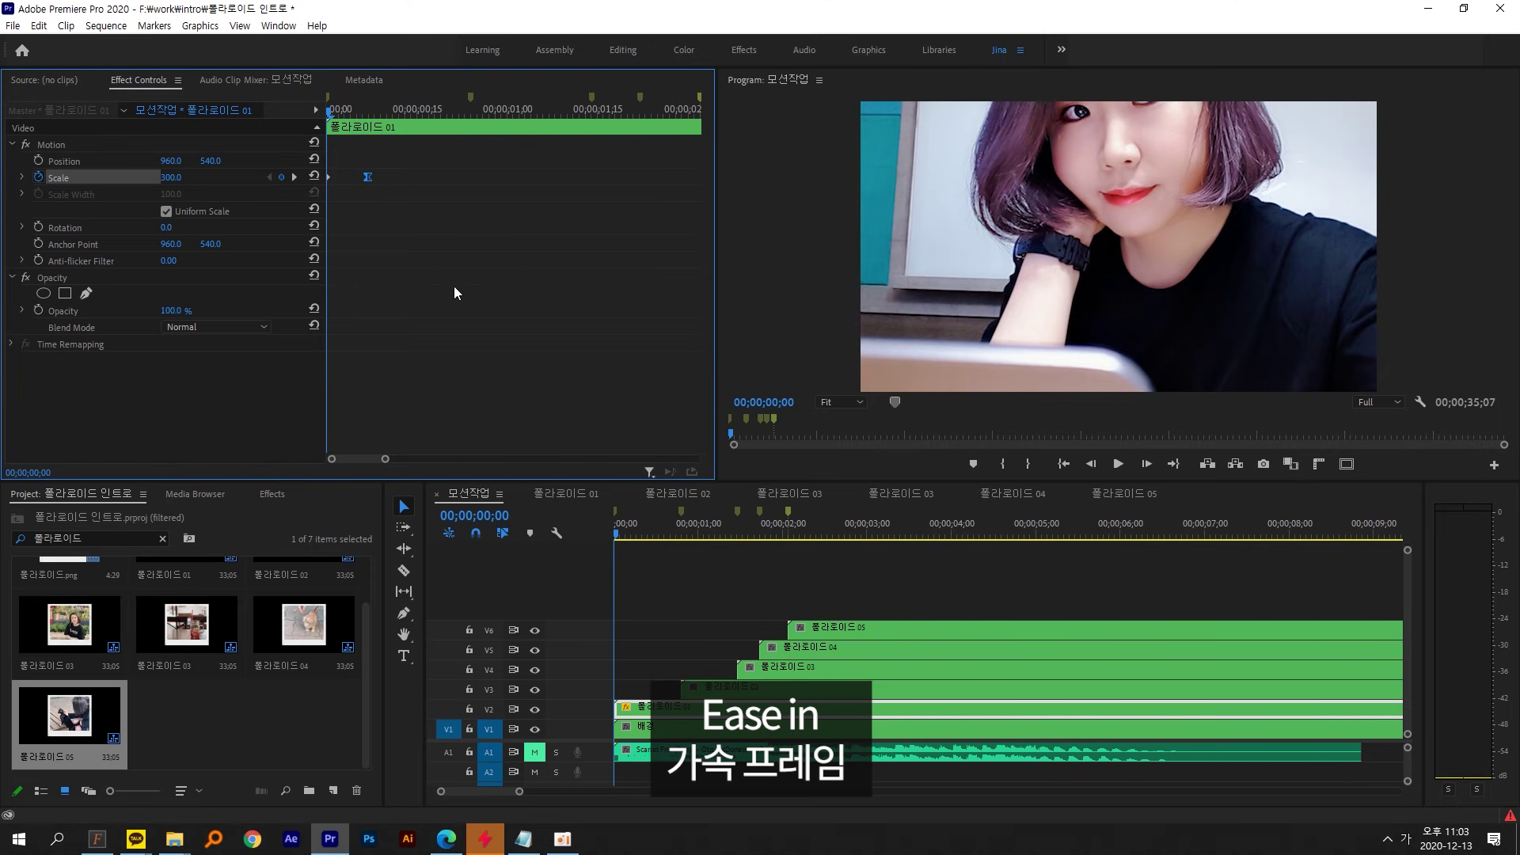
{"action": "left_click", "coordinate": [22, 177]}
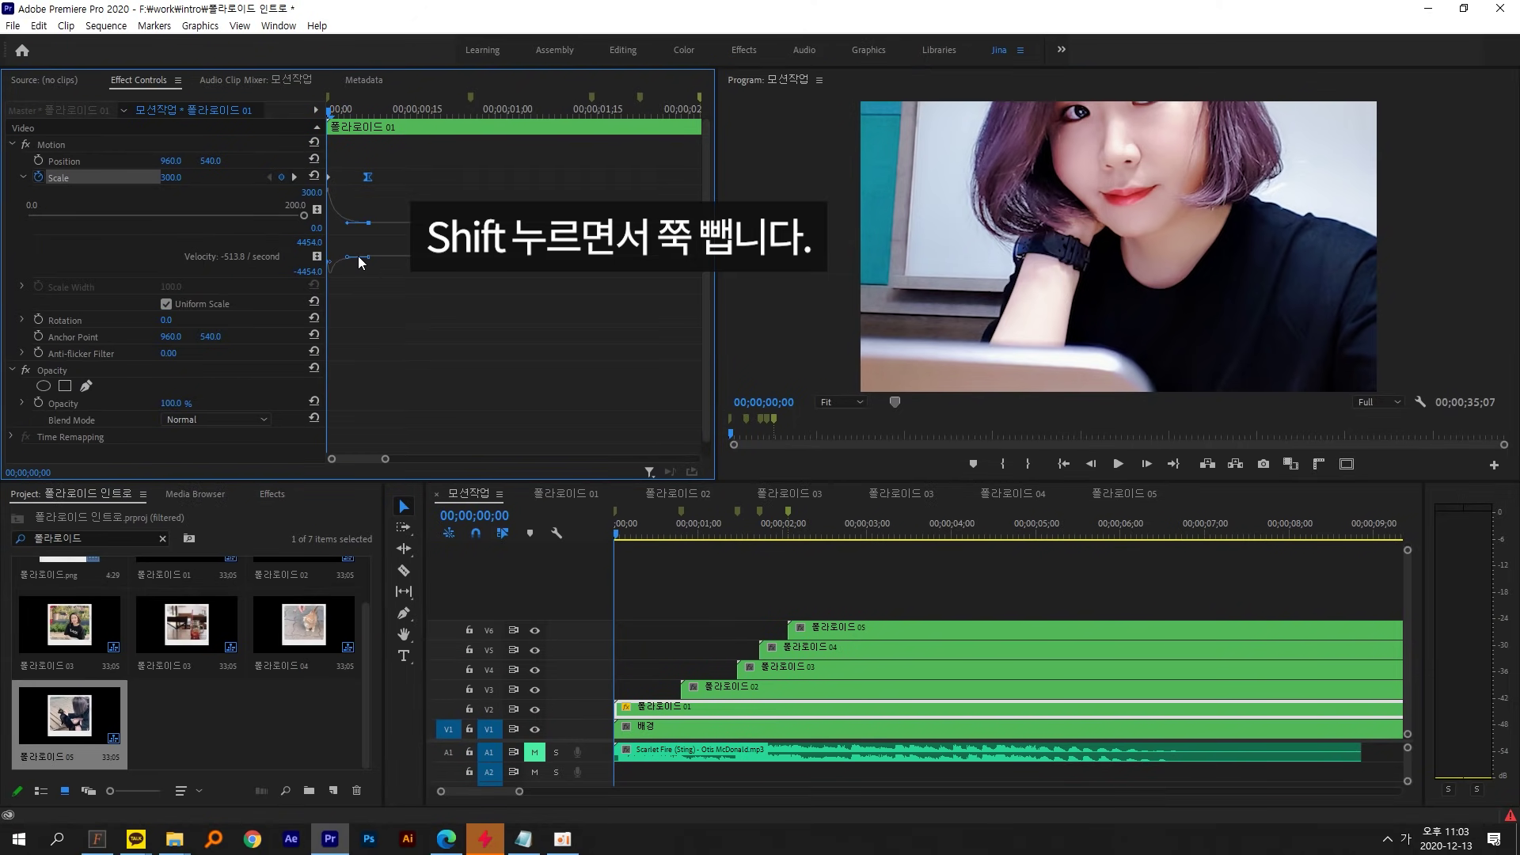
{"action": "left_click_drag", "start_coordinate": [364, 242], "coordinate": [330, 264]}
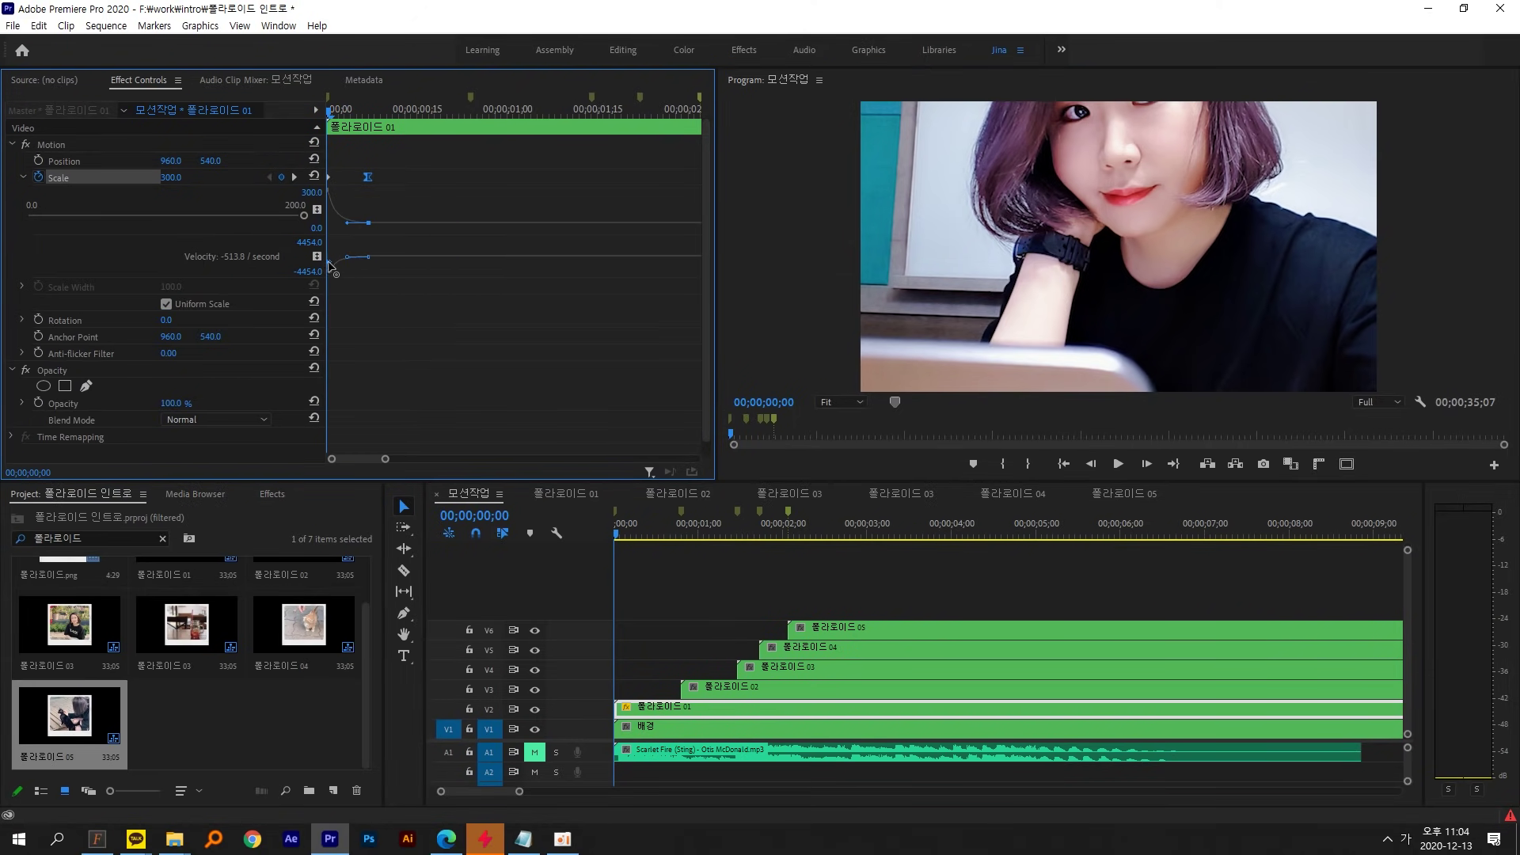
{"action": "left_click", "coordinate": [21, 176]}
{"action": "key", "text": "space"}
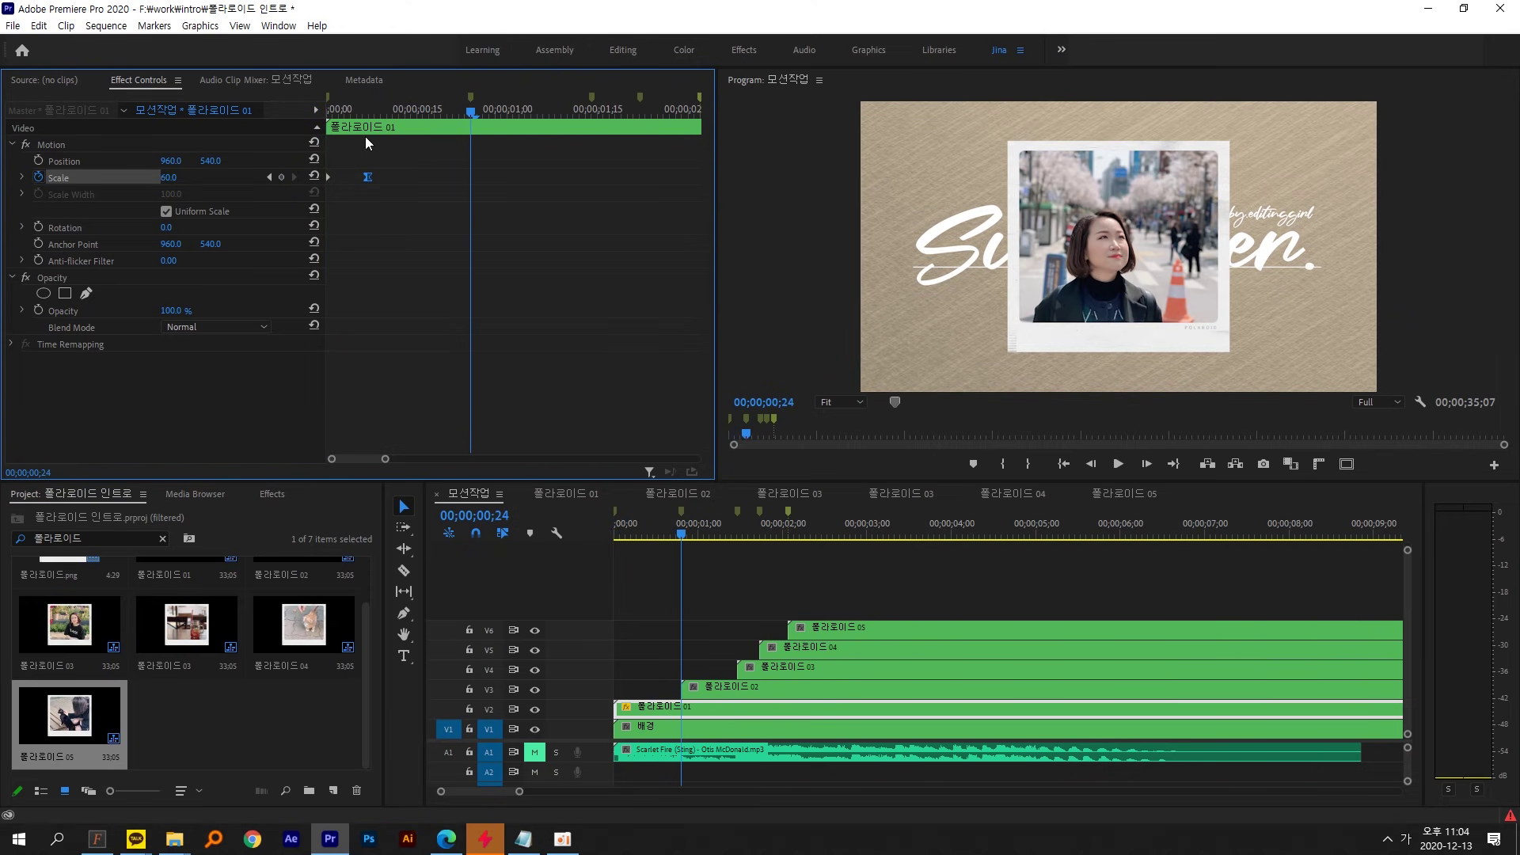
{"action": "key", "text": "Home"}
{"action": "key", "text": "space"}
{"action": "key", "text": "Home"}
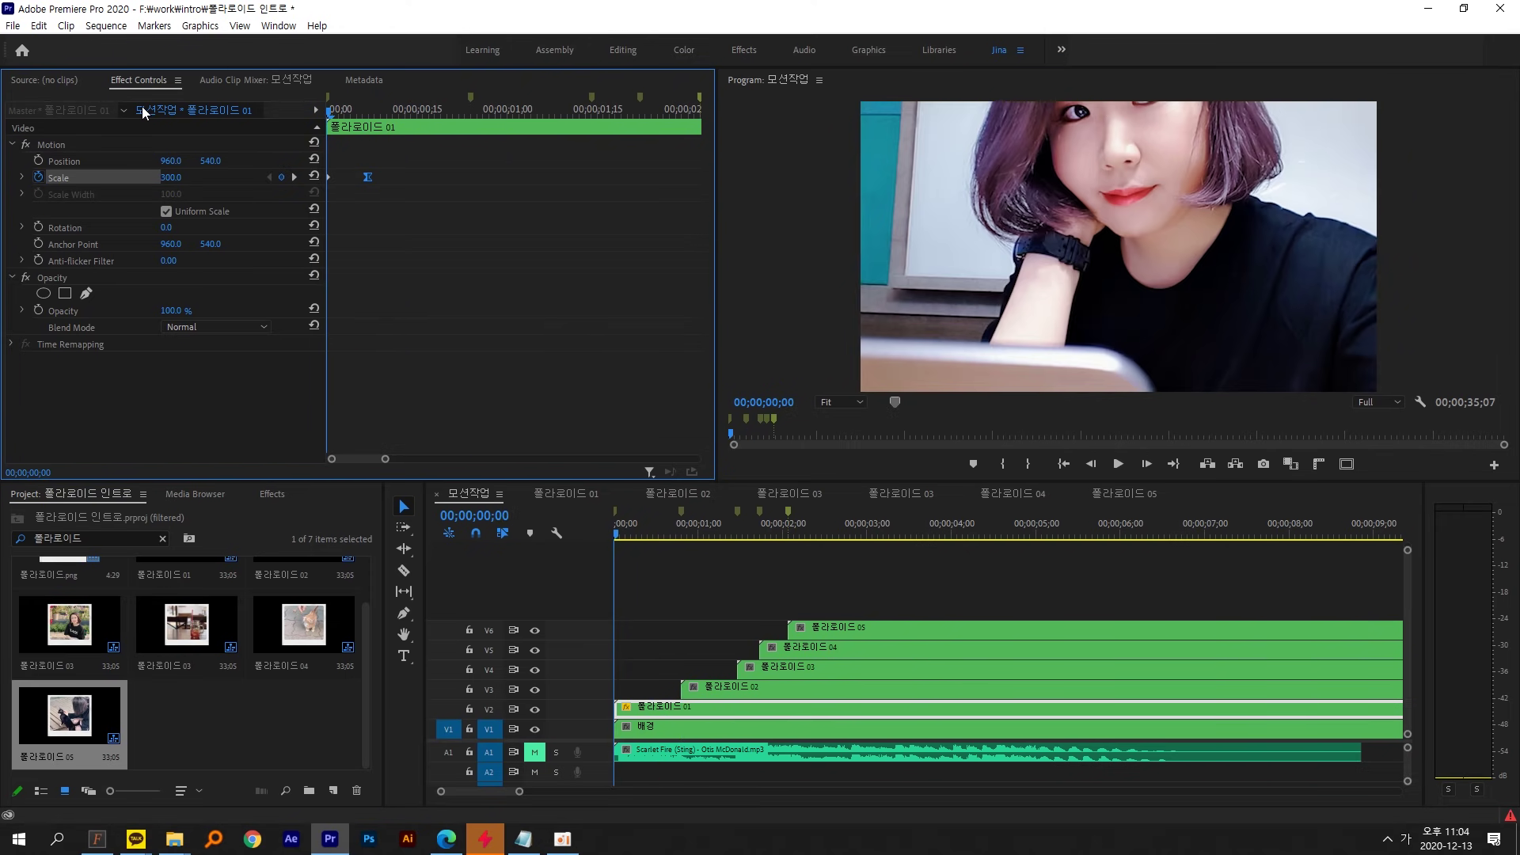
- Find the Gaussian Blur video effect and apply it to clip 폴라로이드 01 on track V2
{"action": "left_click", "coordinate": [273, 494]}
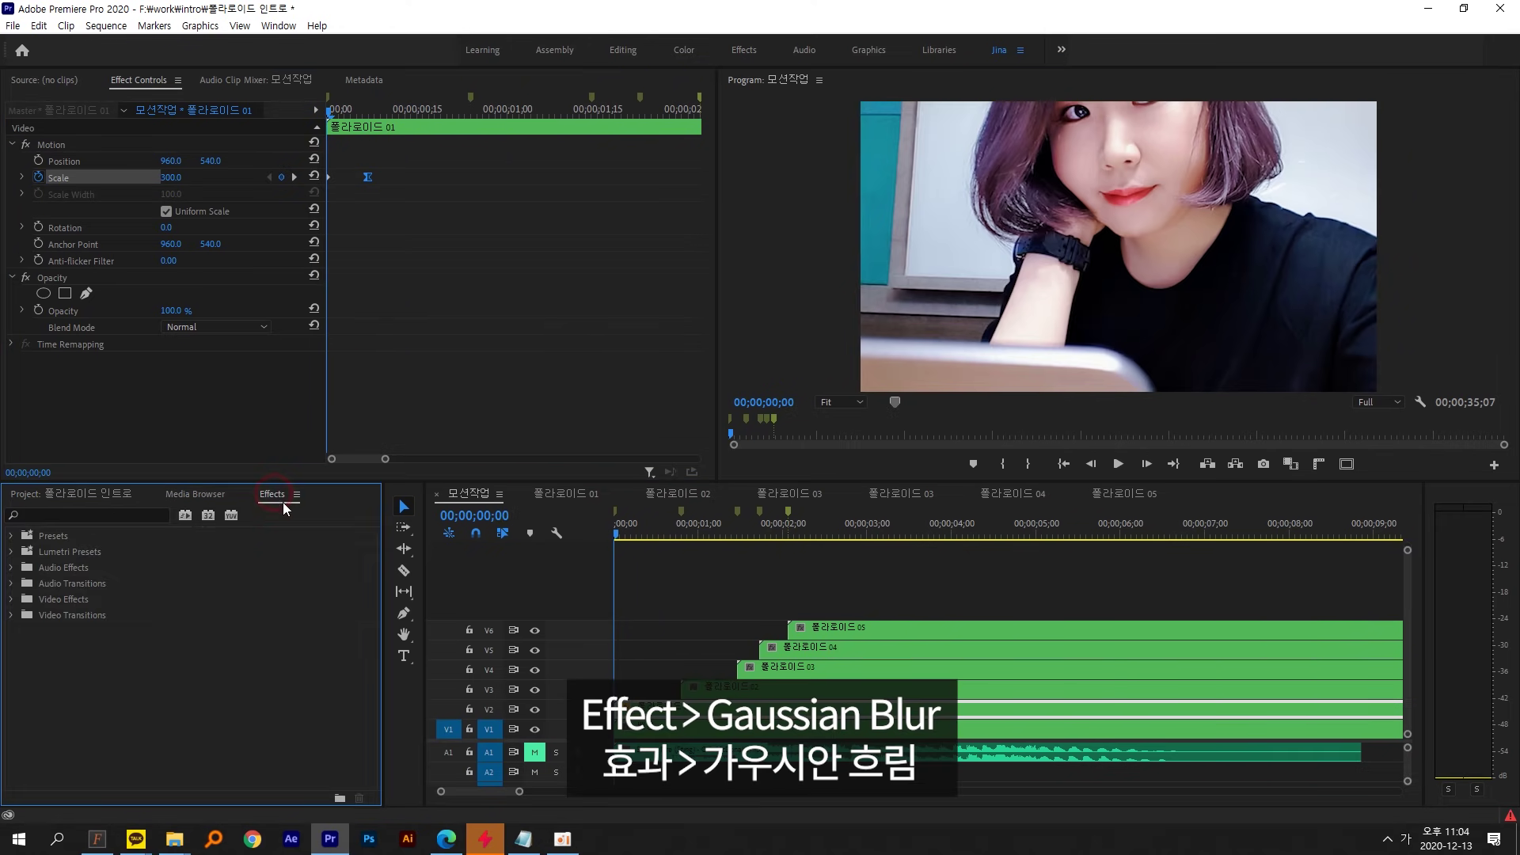
{"action": "left_click", "coordinate": [46, 515]}
{"action": "key", "text": "BackSpace"}
{"action": "key", "text": "Hangul"}
{"action": "type", "text": "gau"}
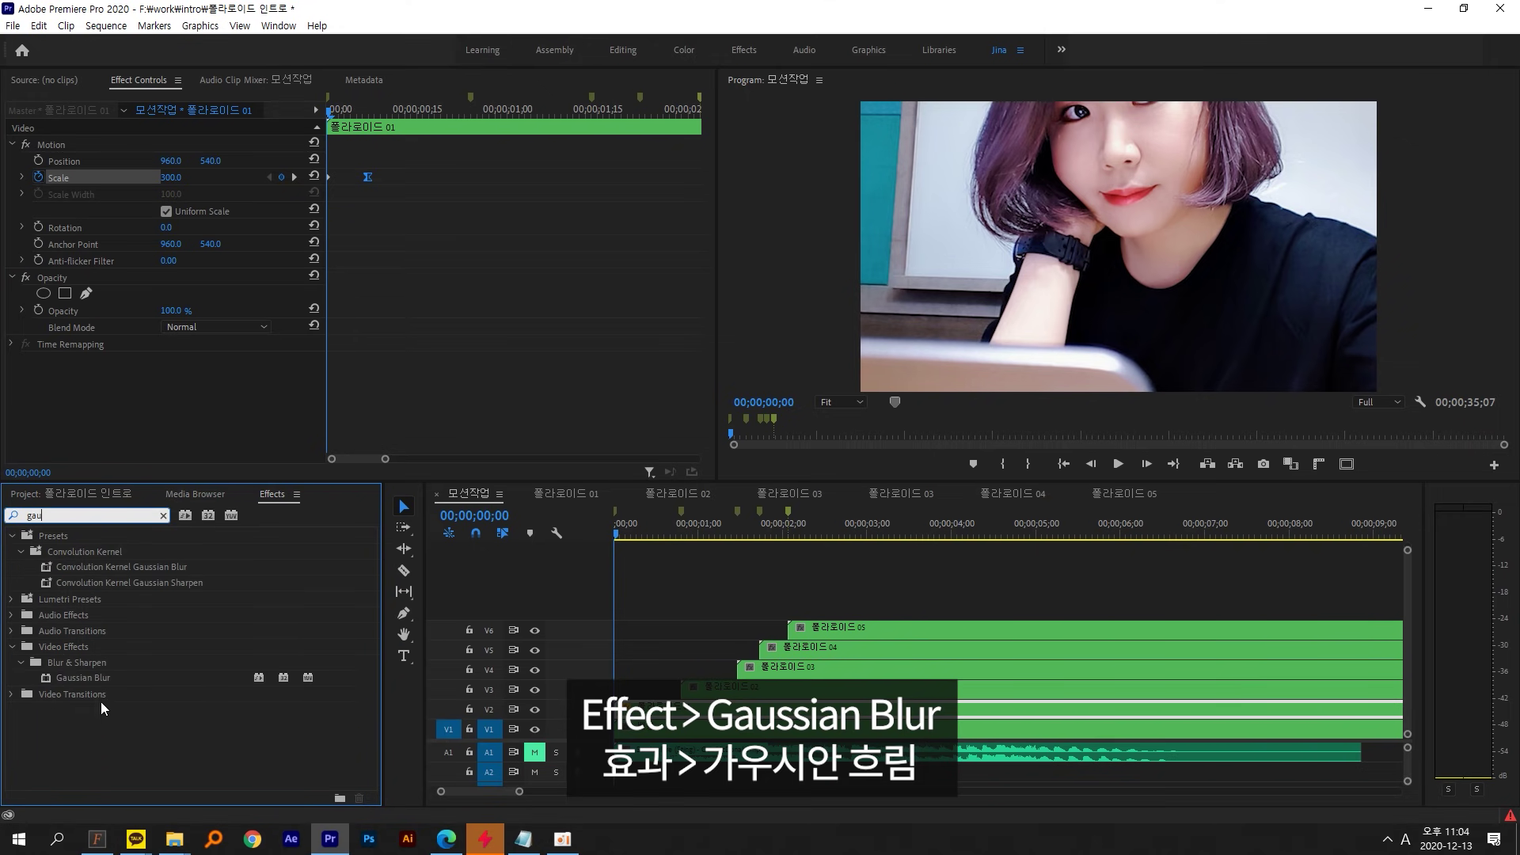
{"action": "left_click", "coordinate": [104, 678]}
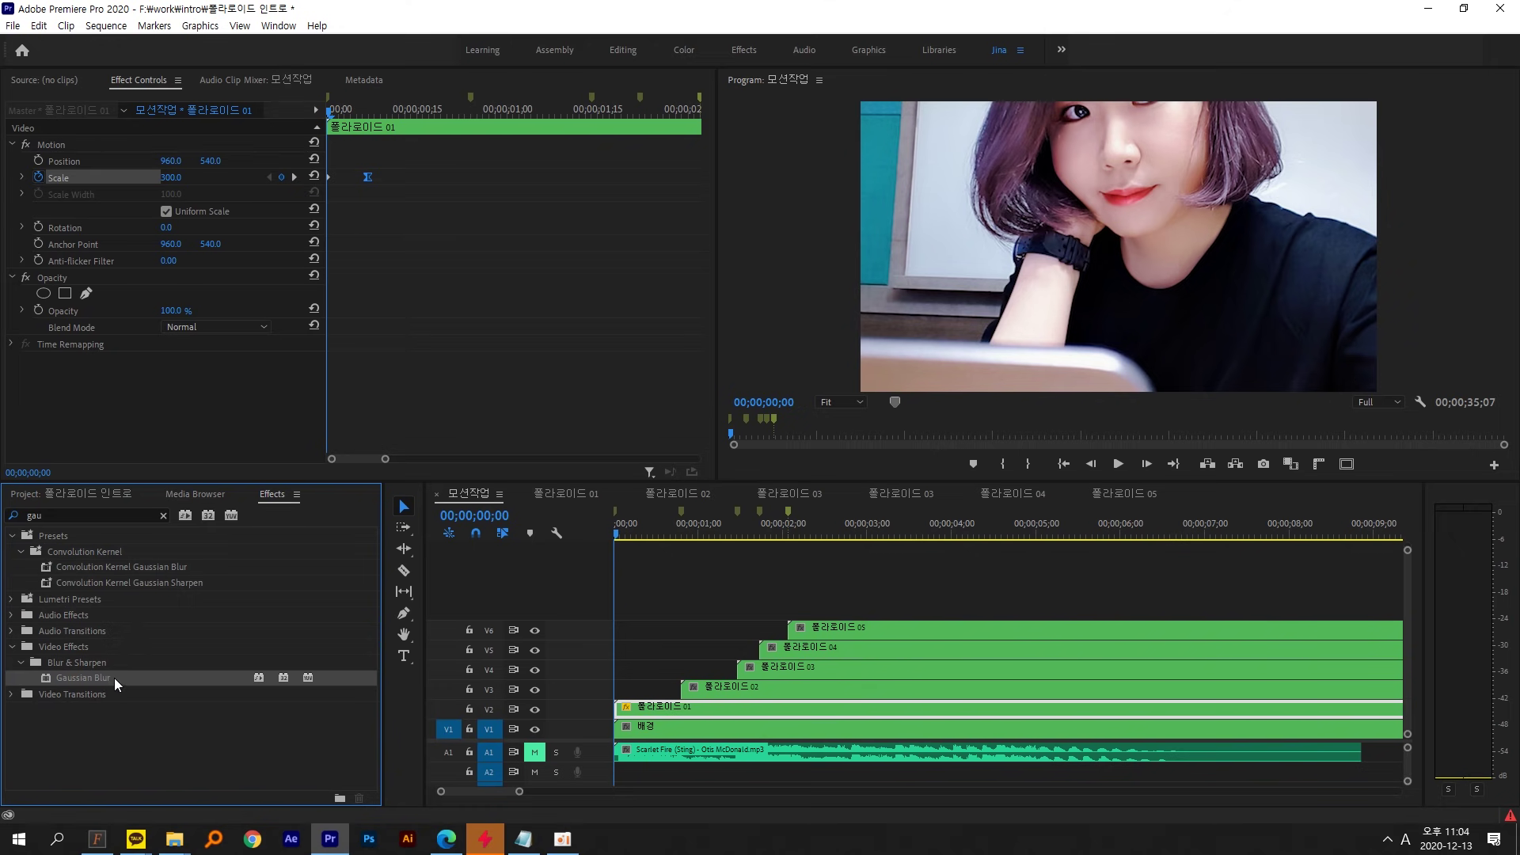
{"action": "left_click_drag", "start_coordinate": [89, 679], "coordinate": [673, 708]}
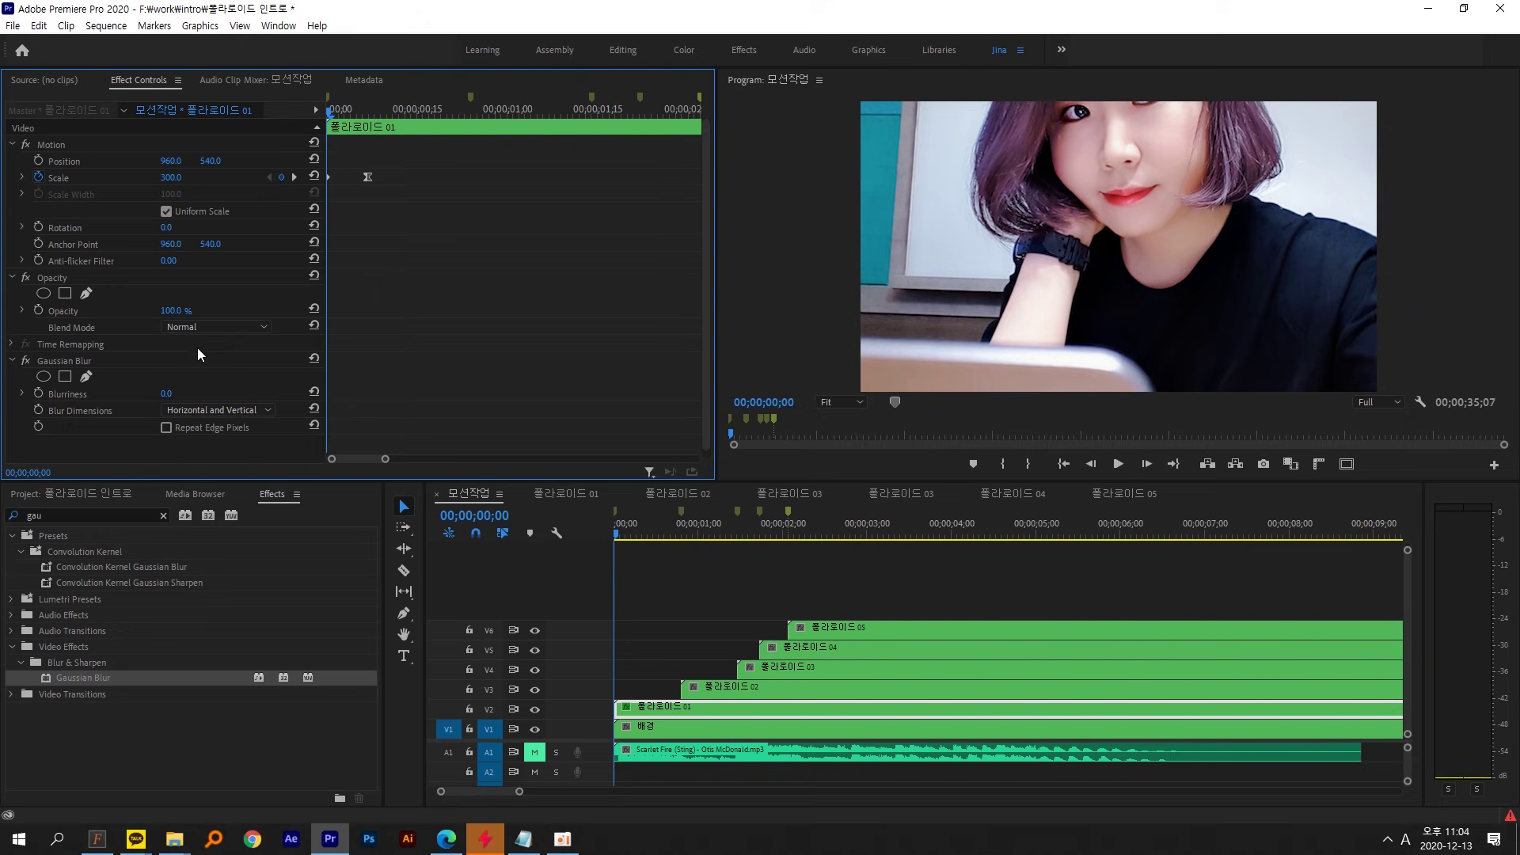
- Set the Gaussian Blur's Blurriness to 100 and keyframe it at the start of the clip
{"action": "left_click", "coordinate": [166, 393]}
{"action": "type", "text": "100"}
{"action": "key", "text": "Return"}
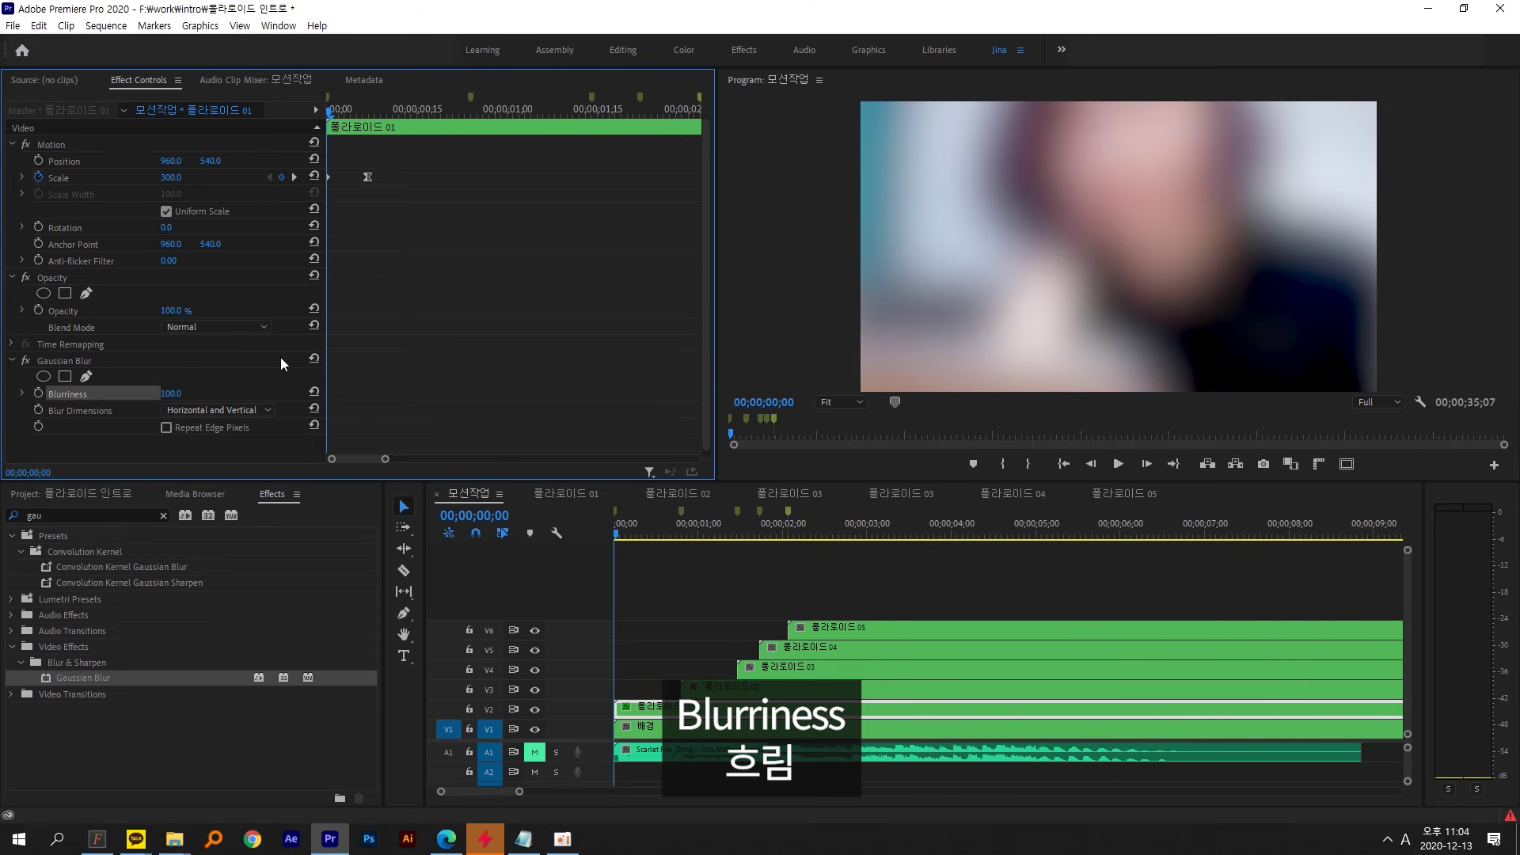
{"action": "left_click", "coordinate": [38, 394]}
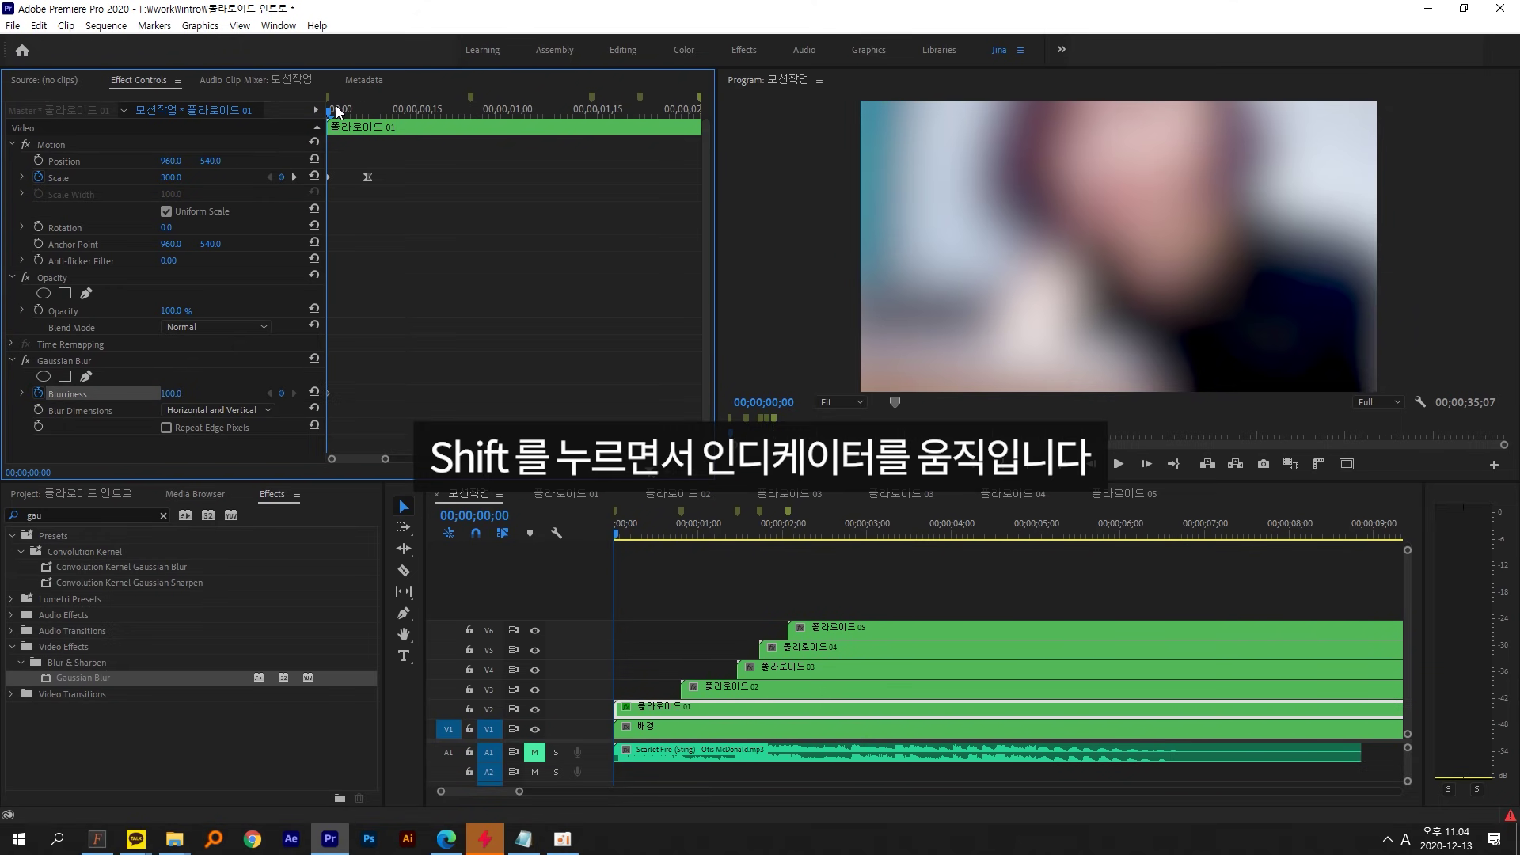
- Add a Blurriness keyframe of 0 at 00;00;00;07, aligned with the second Scale keyframe, and preview it from the start
{"action": "left_click_drag", "start_coordinate": [336, 106], "coordinate": [368, 113]}
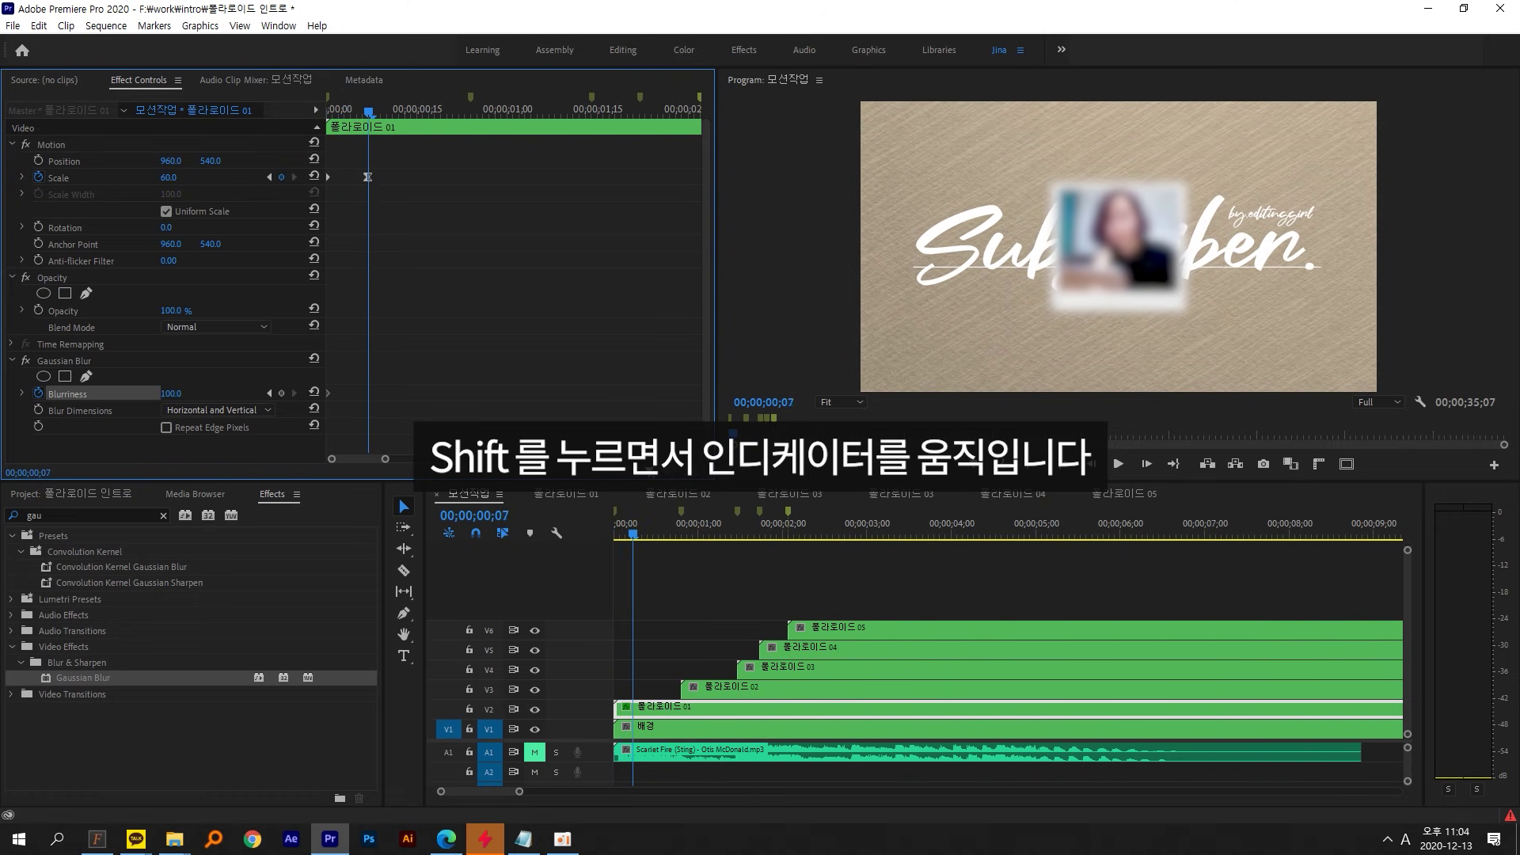
{"action": "left_click", "coordinate": [181, 393]}
{"action": "type", "text": "1"}
{"action": "key", "text": "Return"}
{"action": "key", "text": "Home"}
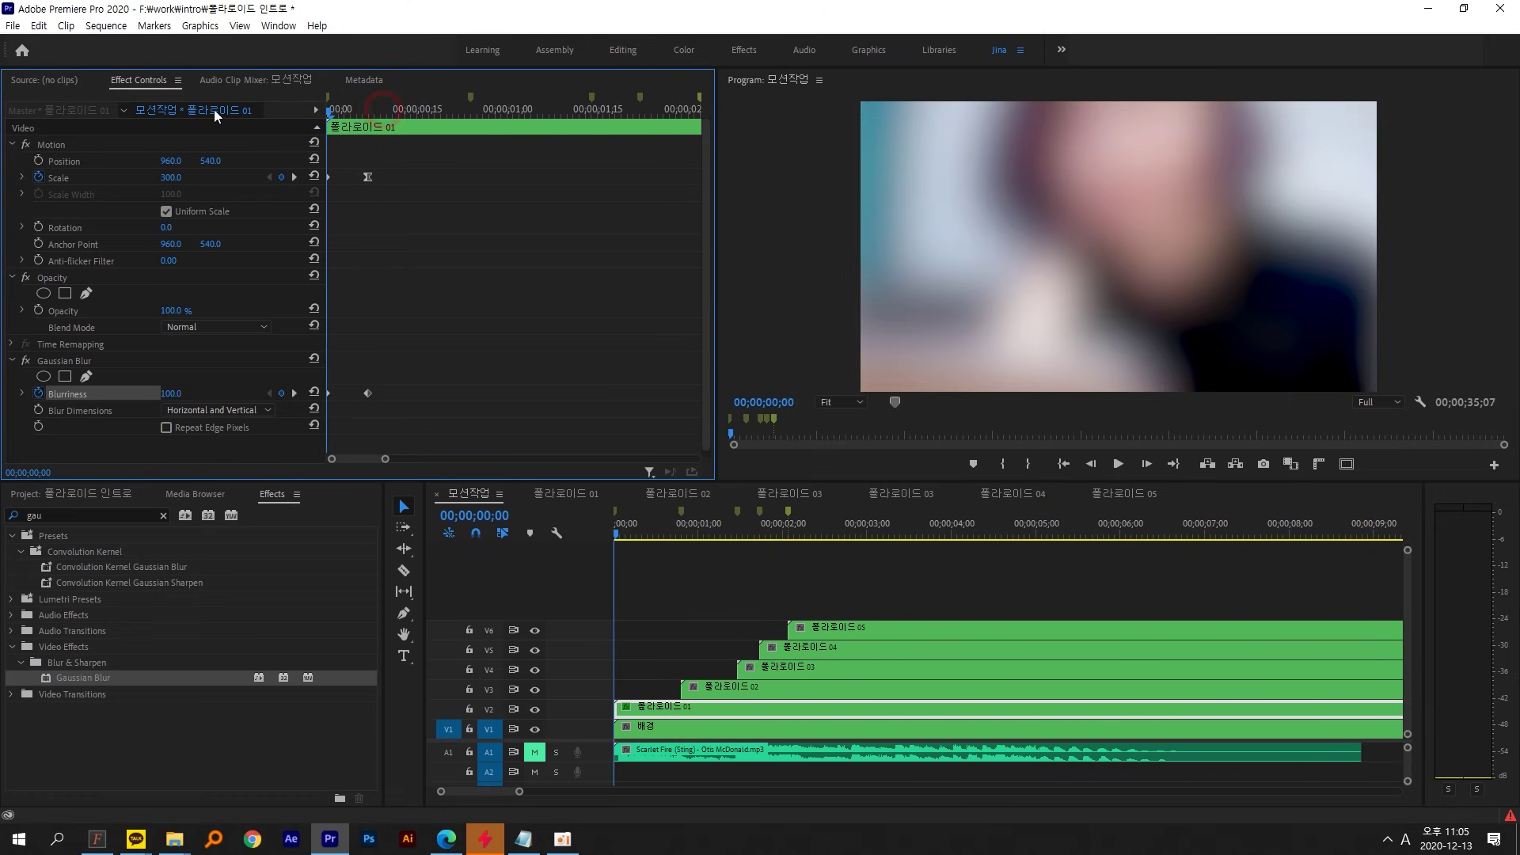
{"action": "key", "text": "space"}
{"action": "key", "text": "space"}
- Apply Ease In to the second Blurriness keyframe at 00;00;00;07
{"action": "mouse_move", "coordinate": [368, 111]}
{"action": "left_mouse_down"}
{"action": "mouse_move", "coordinate": [431, 122]}
{"action": "mouse_move", "coordinate": [379, 116]}
{"action": "left_mouse_up"}
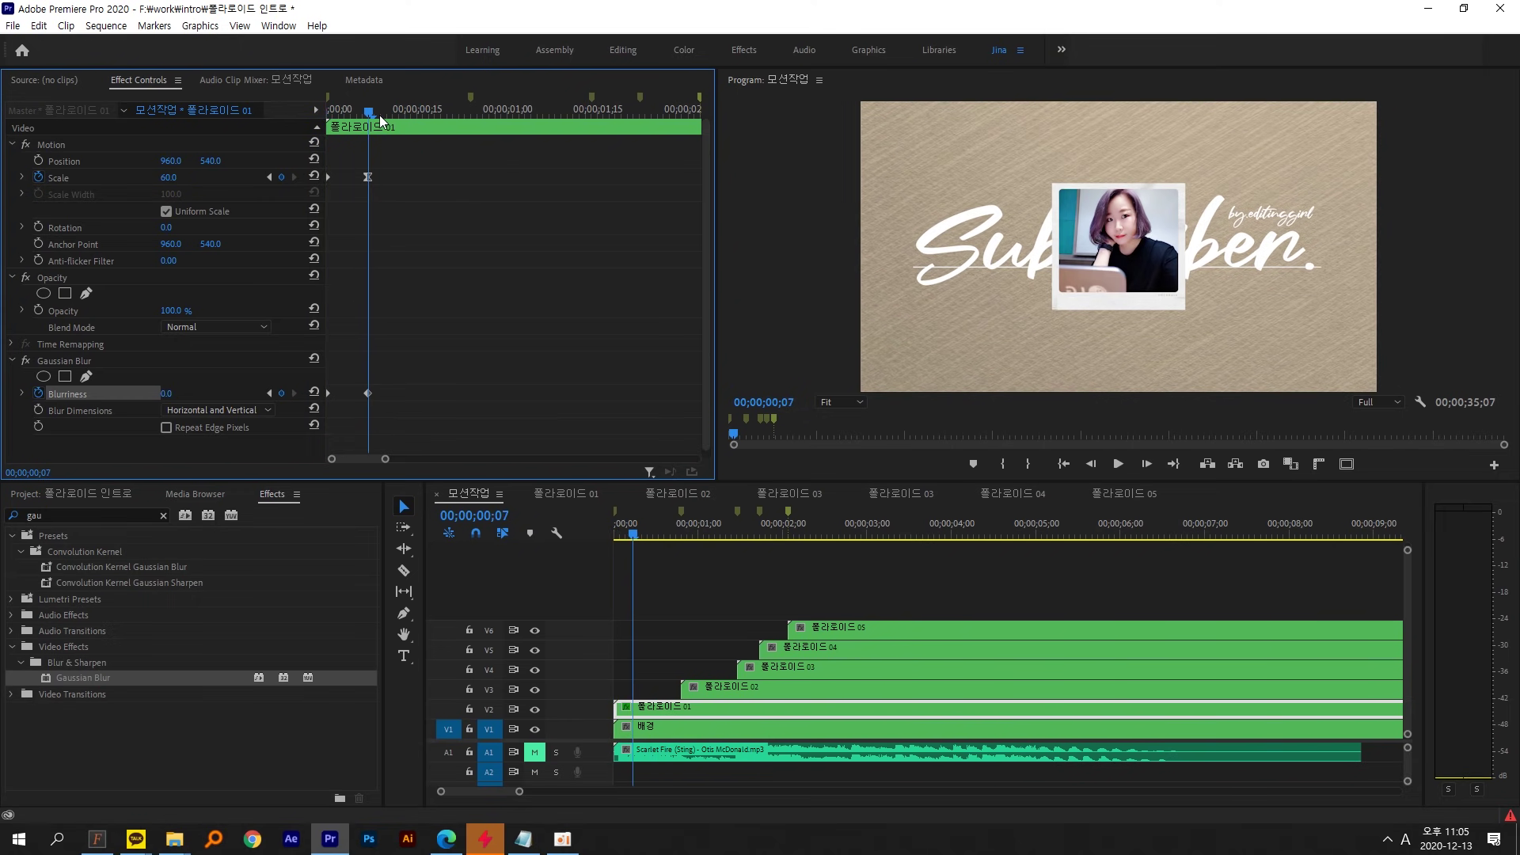
{"action": "left_click", "coordinate": [368, 393]}
{"action": "right_click", "coordinate": [368, 392]}
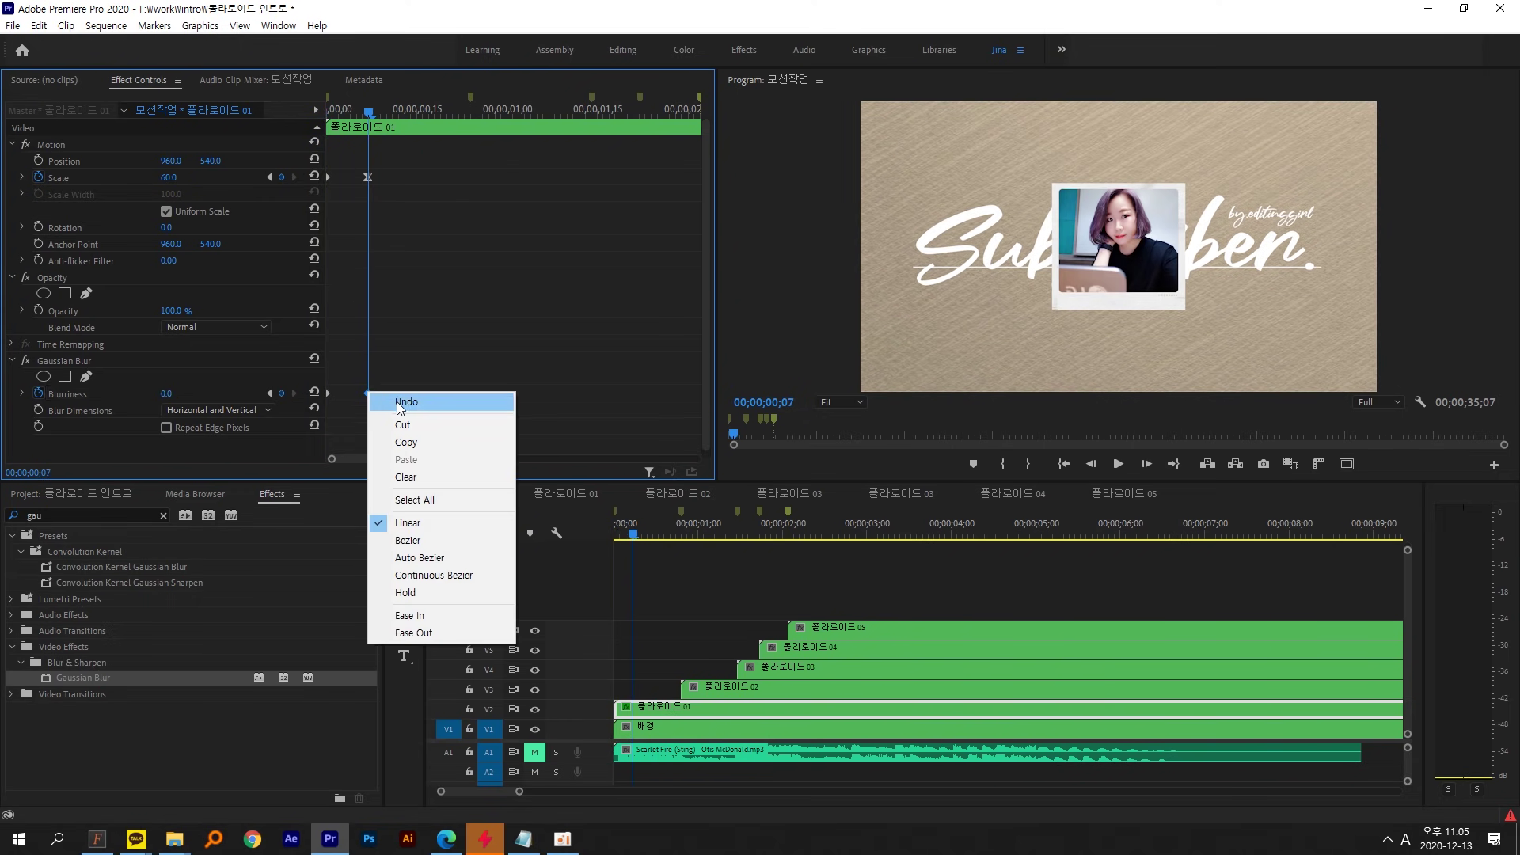
{"action": "left_click", "coordinate": [458, 616]}
- Move the playhead to 00;00;00;22 and apply the Drop Shadow effect to clip 폴라로이드 01
{"action": "left_click_drag", "start_coordinate": [370, 111], "coordinate": [459, 115]}
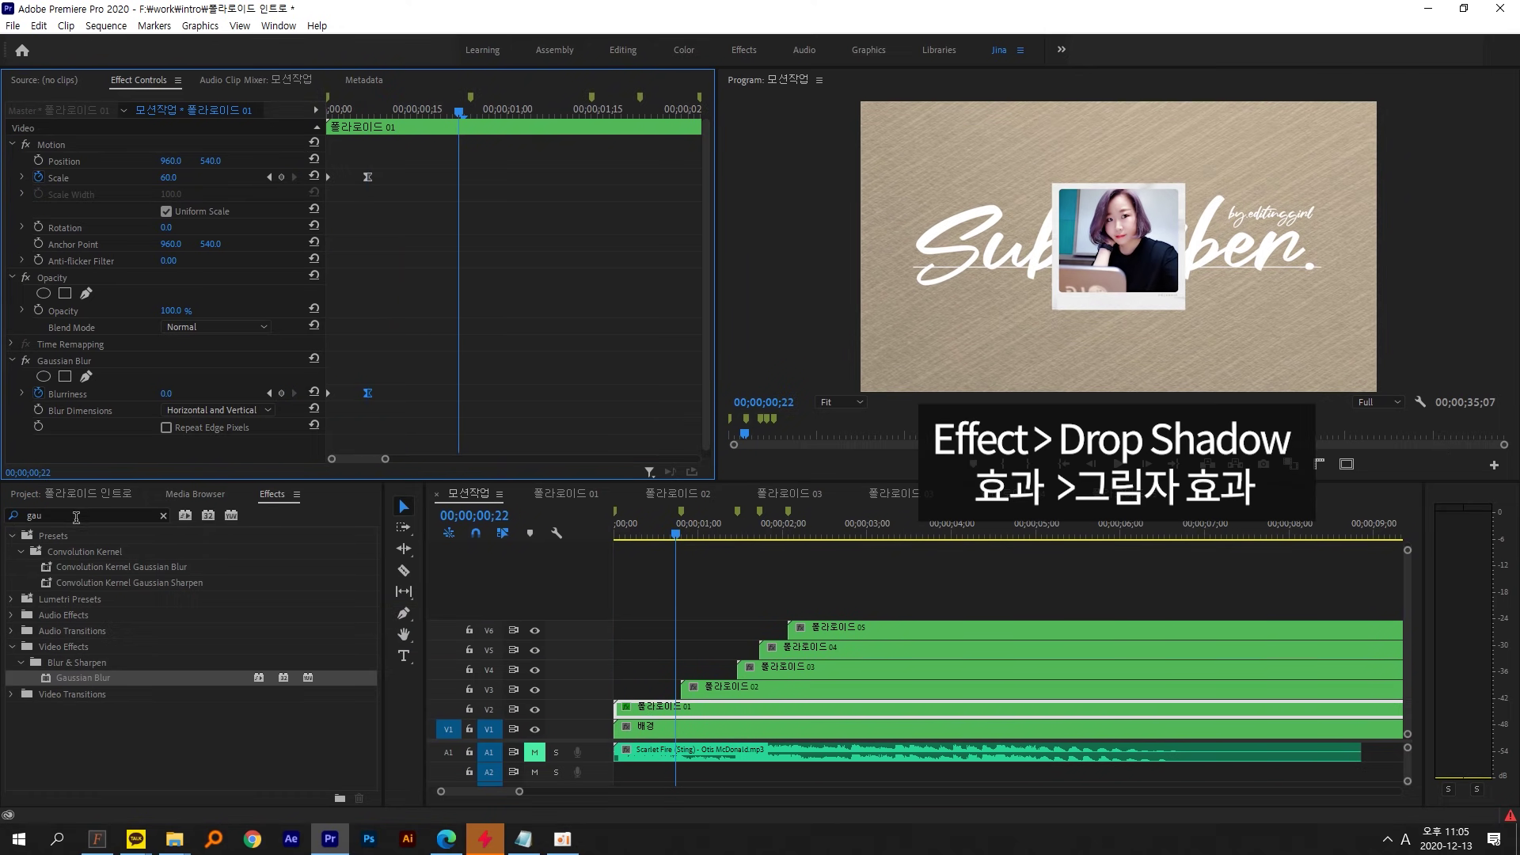
{"action": "left_click_drag", "start_coordinate": [76, 517], "coordinate": [4, 525]}
{"action": "type", "text": "drop"}
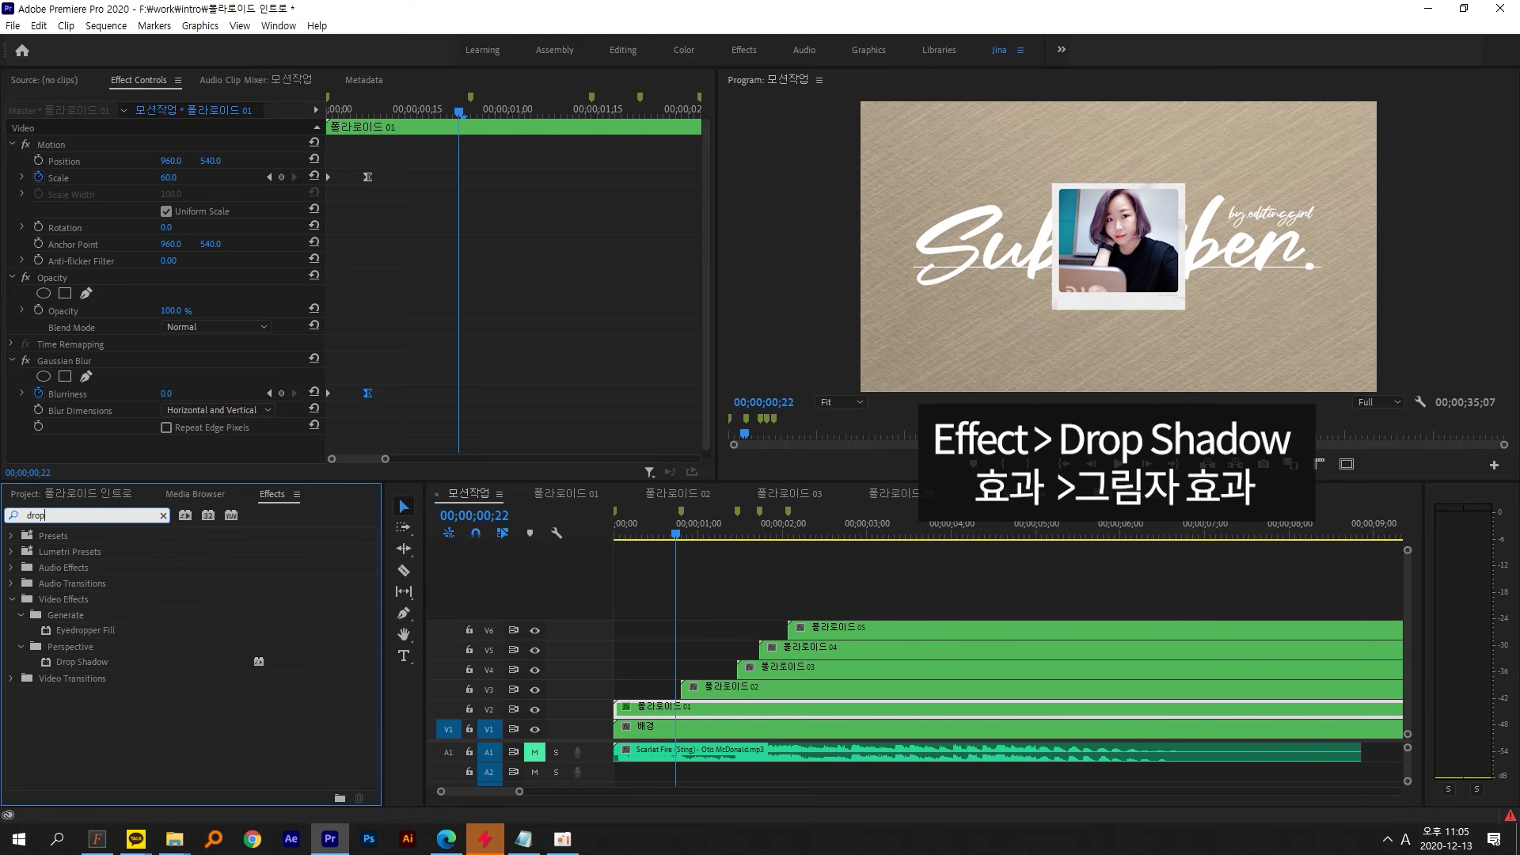
{"action": "left_click", "coordinate": [97, 663]}
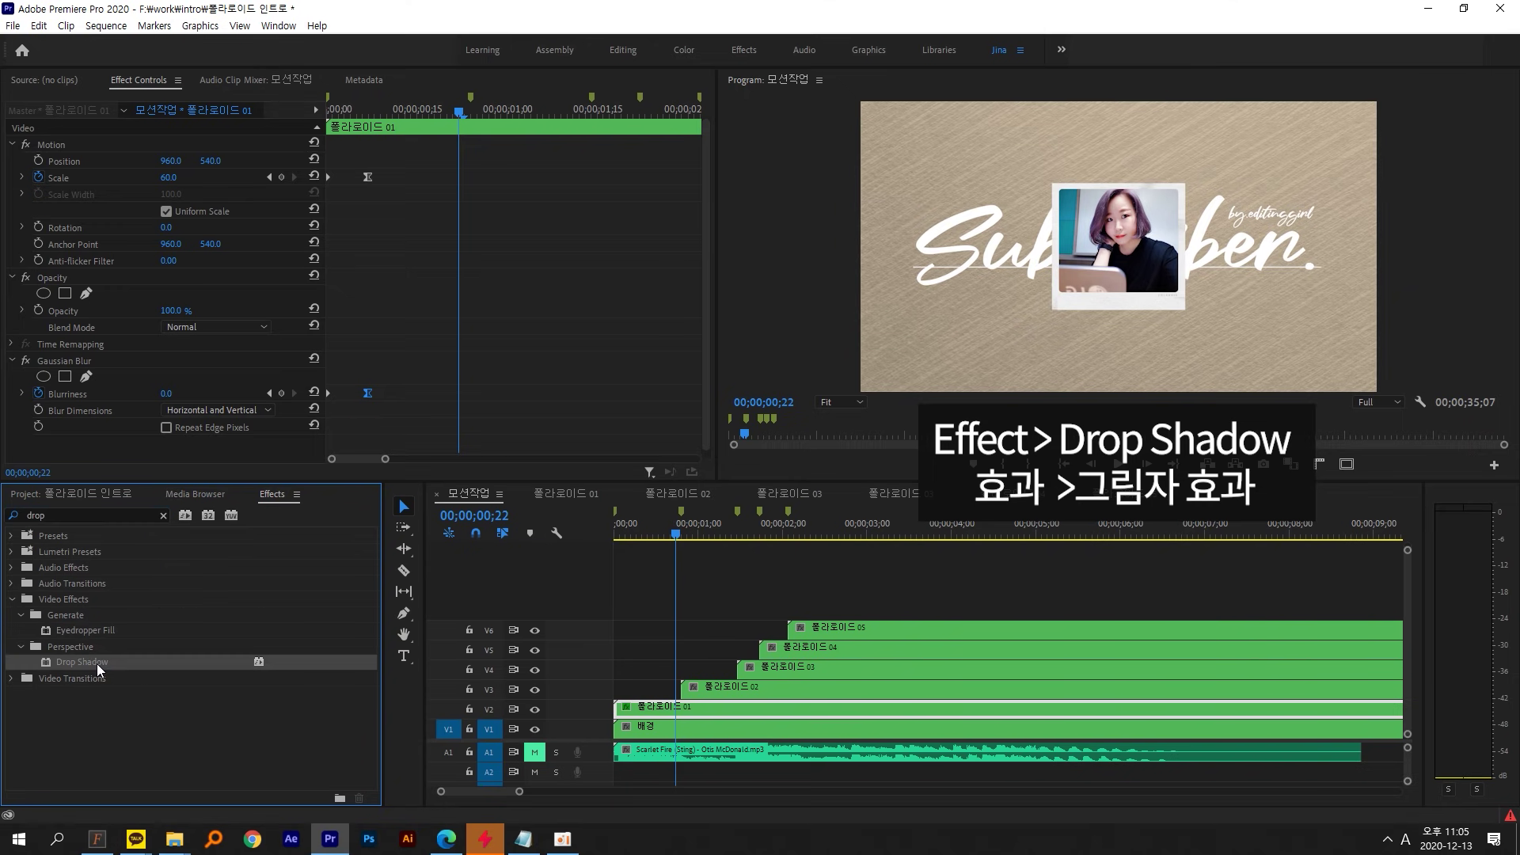
{"action": "left_click_drag", "start_coordinate": [98, 669], "coordinate": [675, 717]}
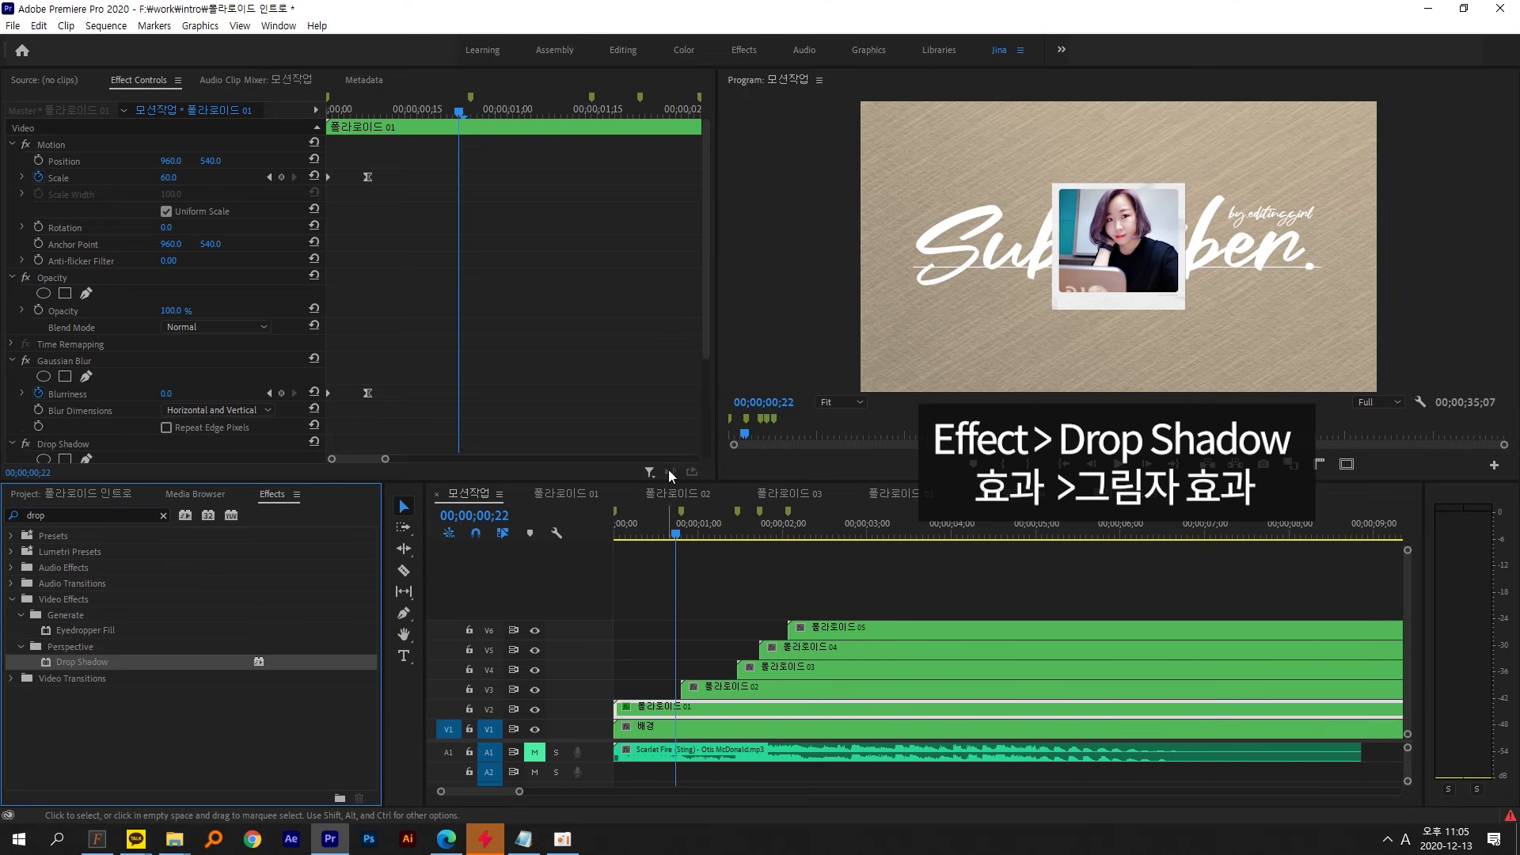
- Set the Drop Shadow's Opacity to 55% and Softness to 100, and check the shadow in the enlarged program preview
{"action": "left_click", "coordinate": [133, 84]}
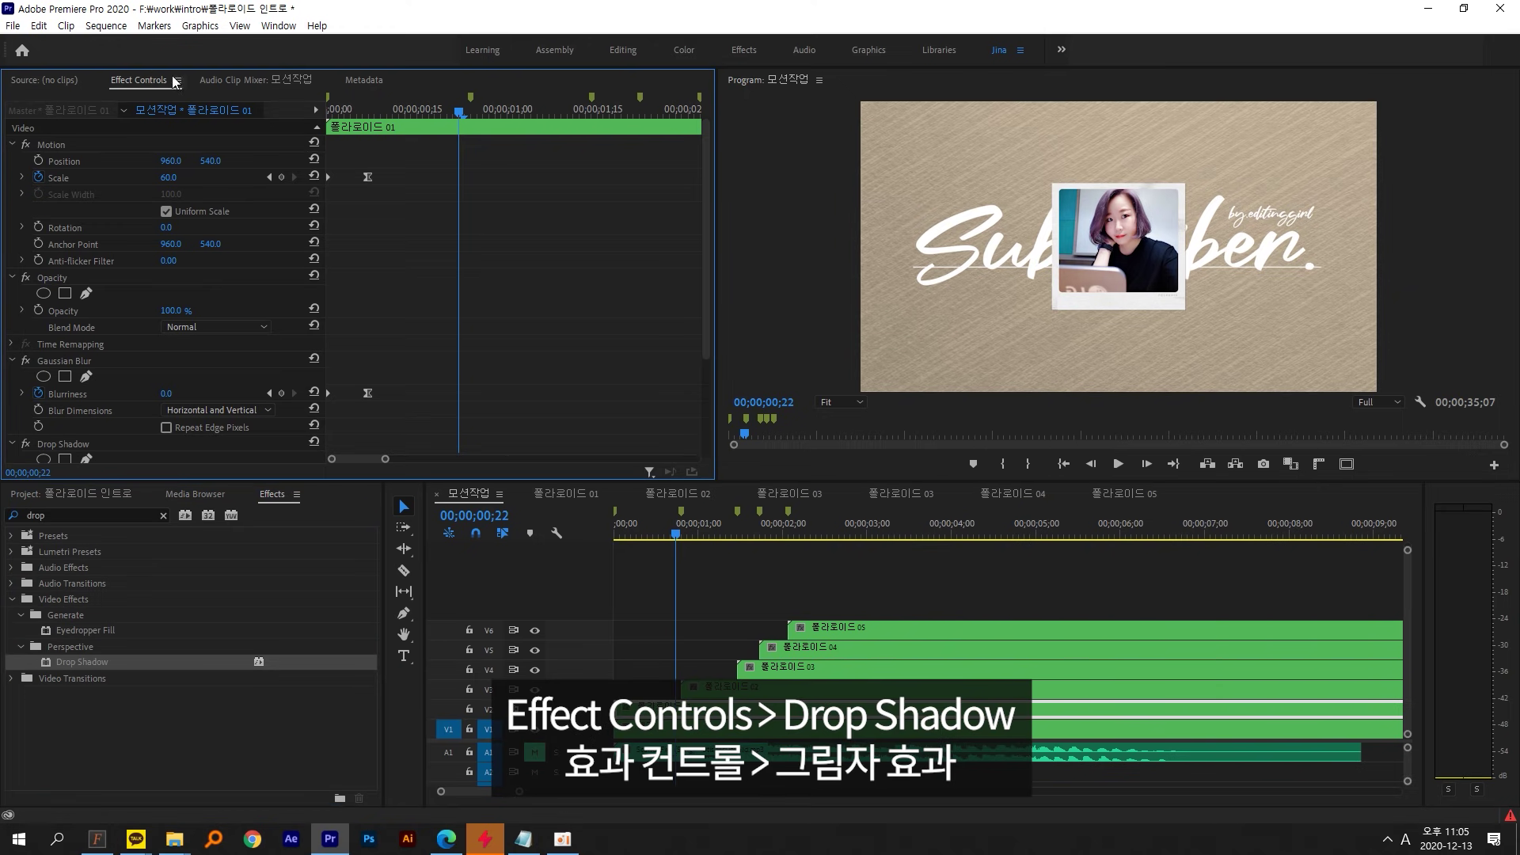
{"action": "left_click_drag", "start_coordinate": [705, 186], "coordinate": [701, 316]}
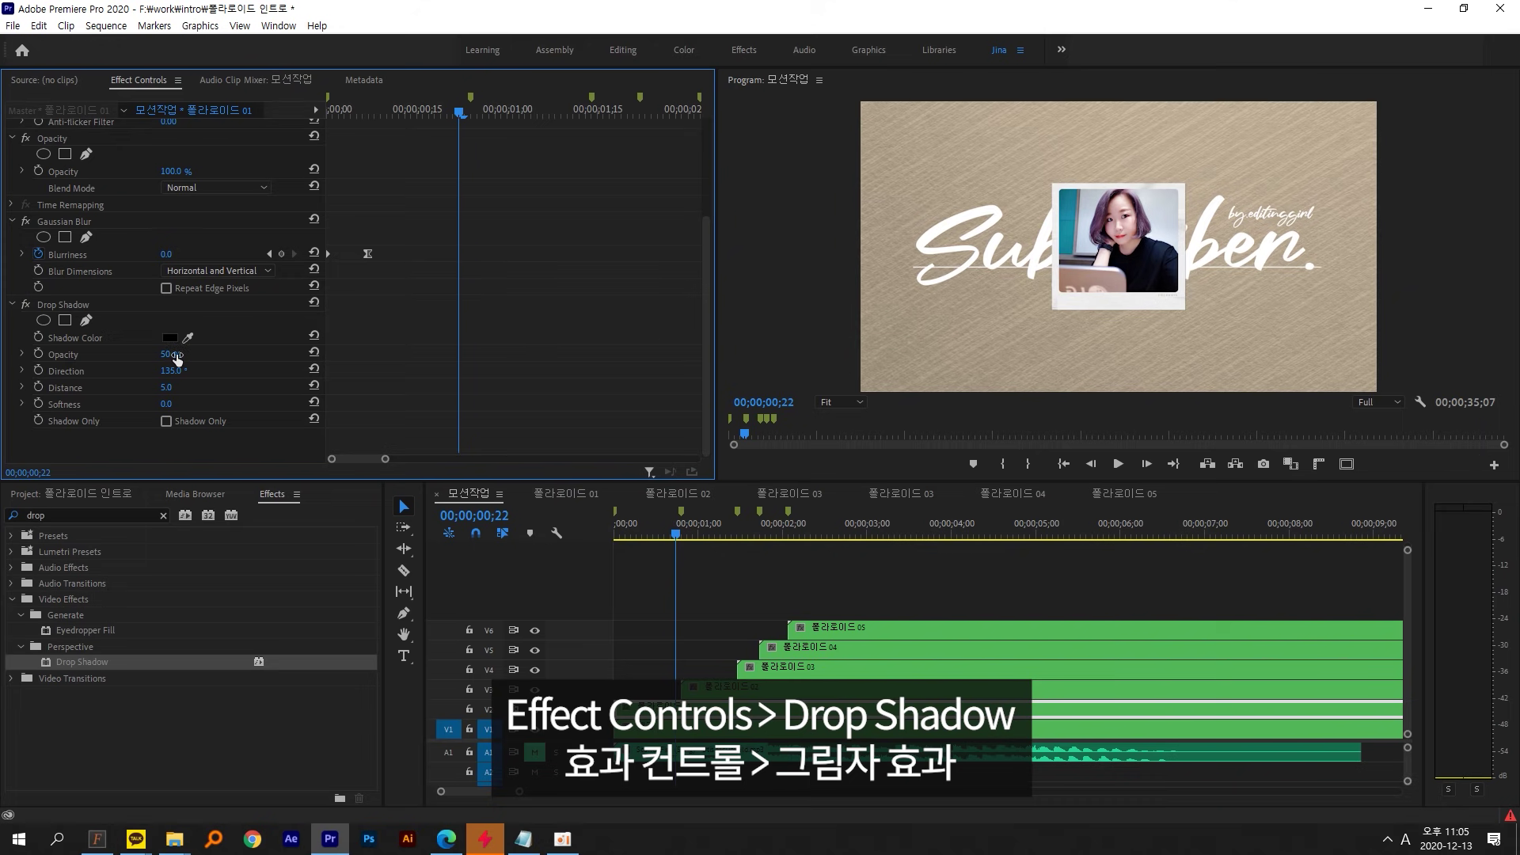
{"action": "left_click_drag", "start_coordinate": [176, 357], "coordinate": [217, 358]}
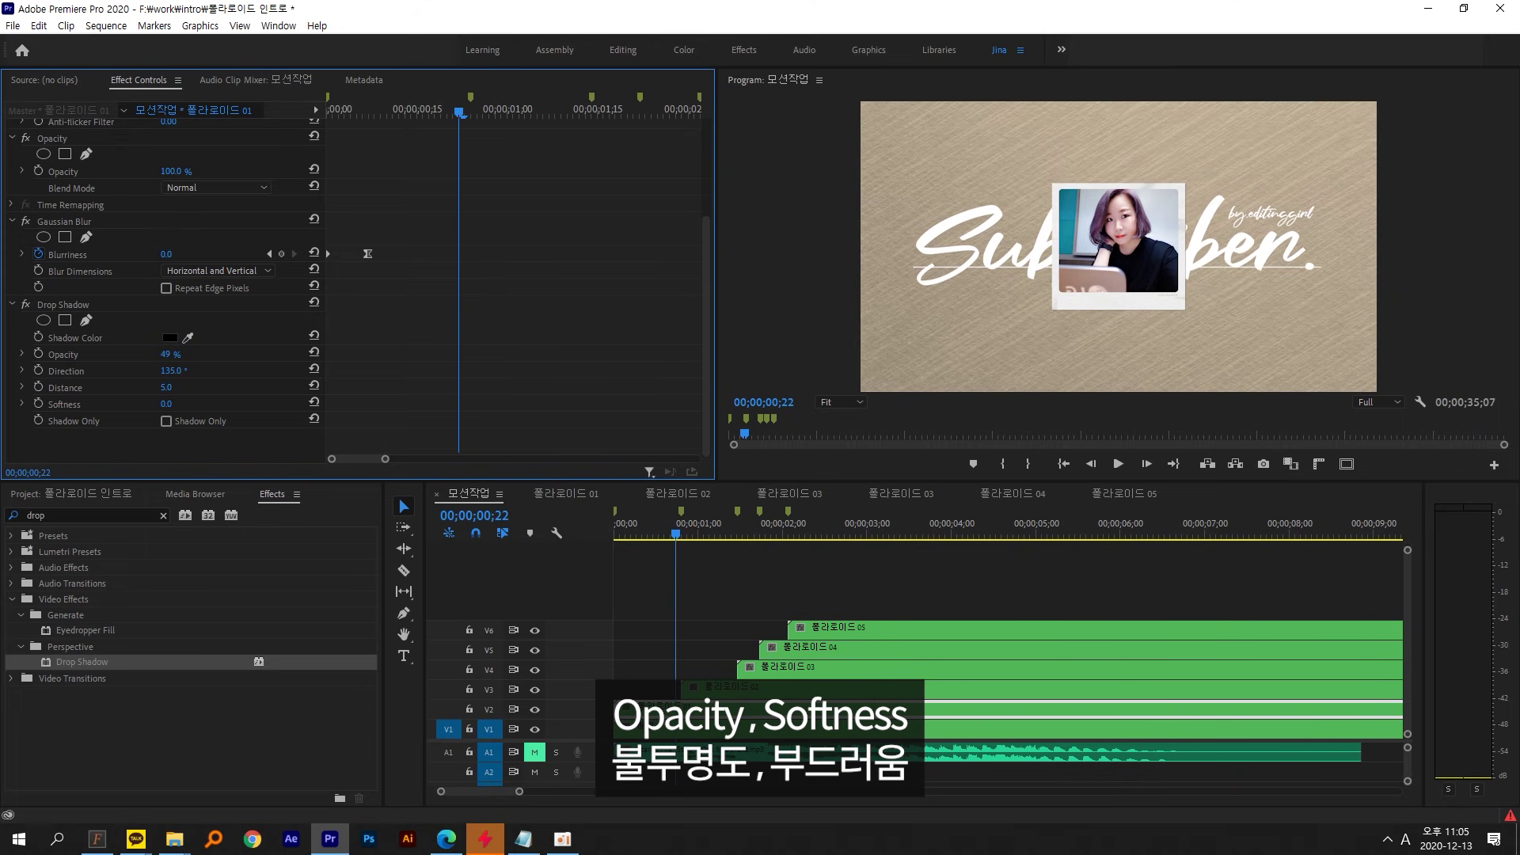
{"action": "left_click_drag", "start_coordinate": [176, 406], "coordinate": [176, 406]}
{"action": "key", "text": "grave"}
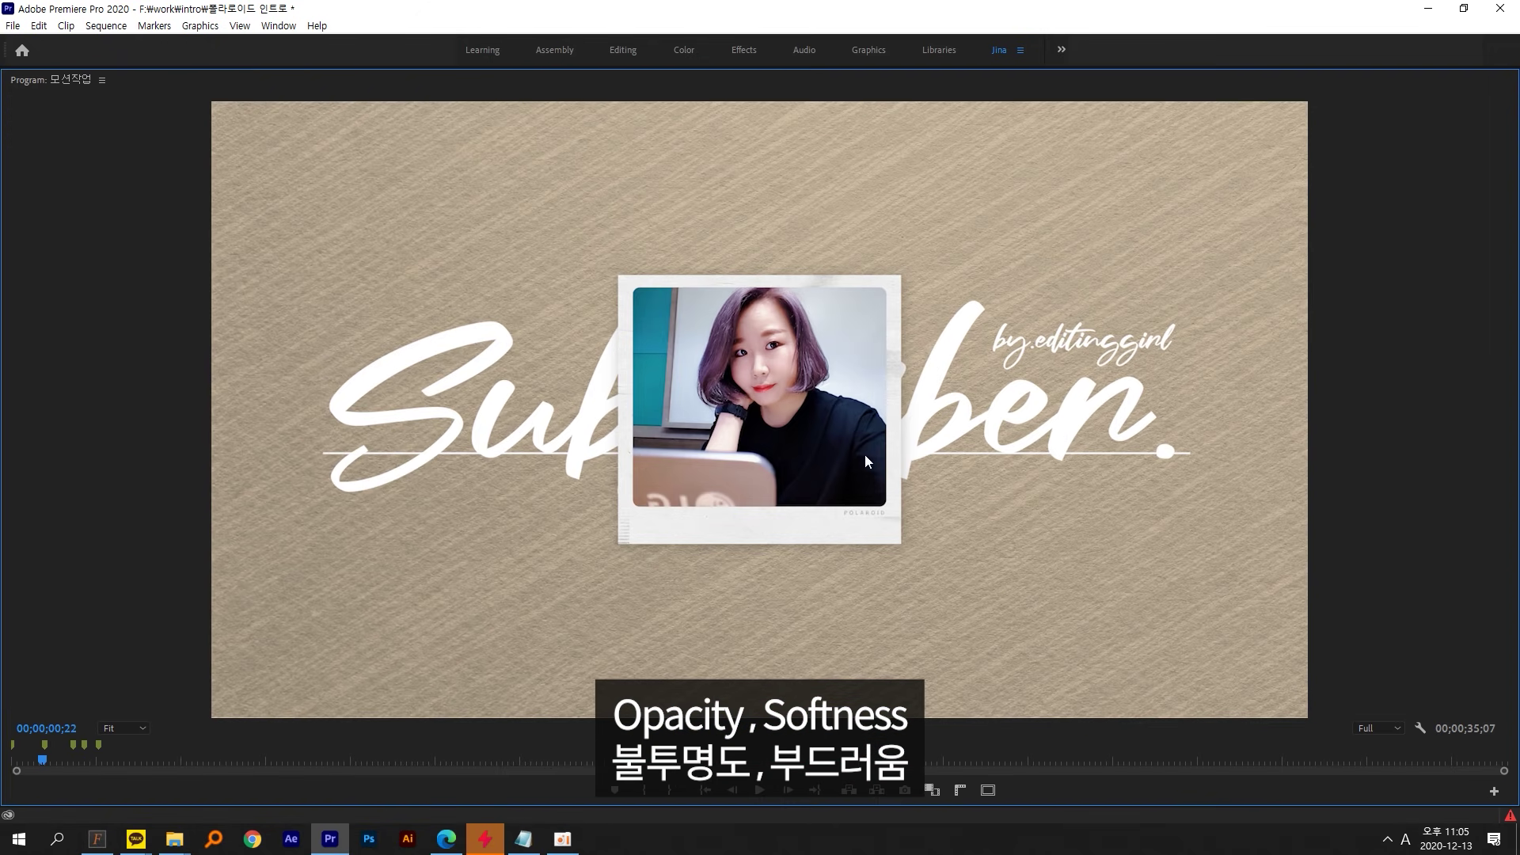
{"action": "key", "text": "grave"}
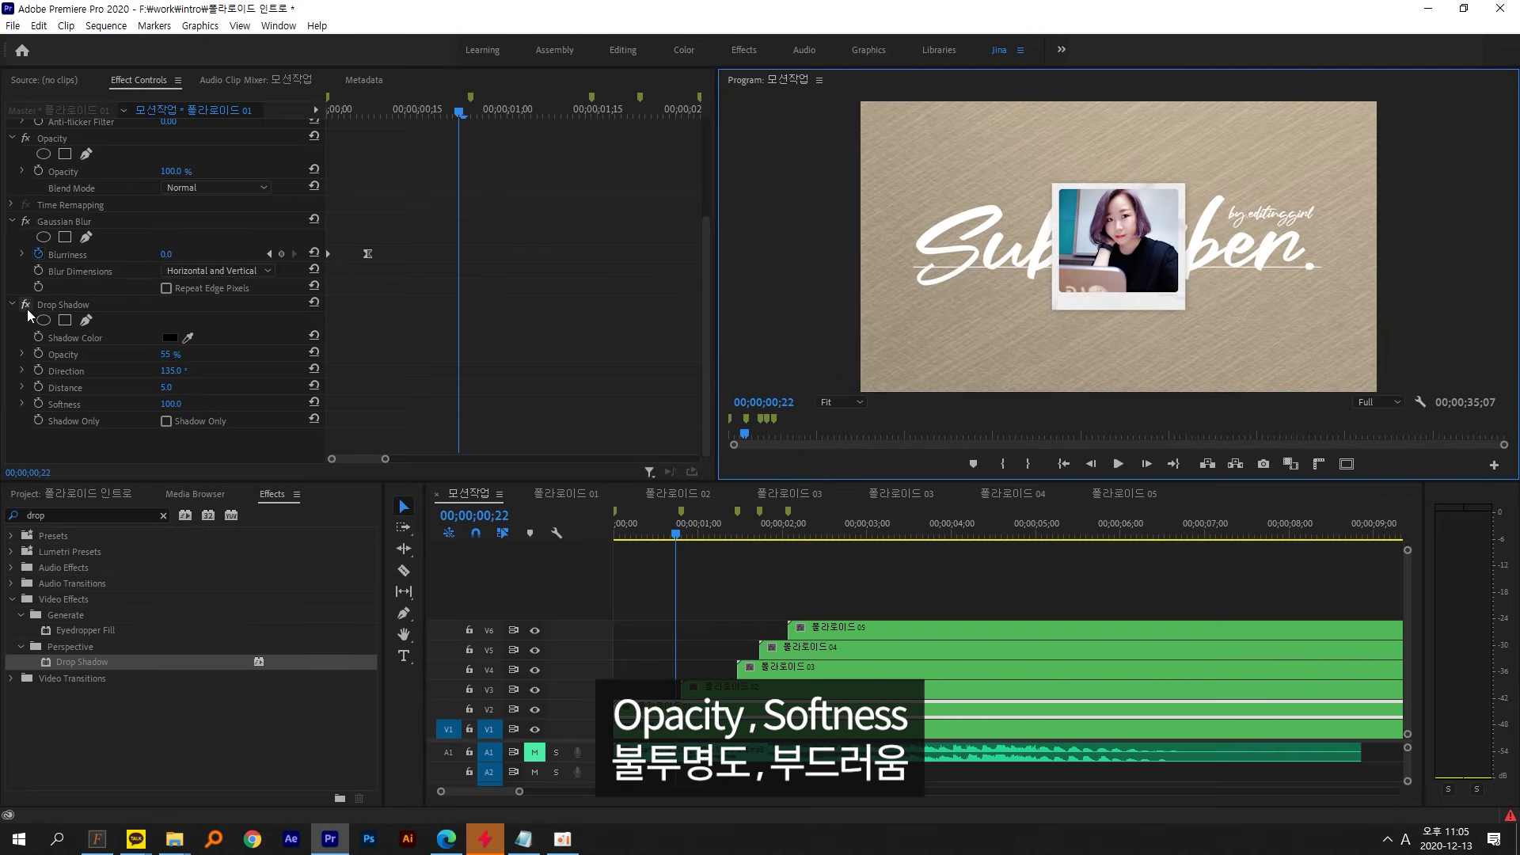
{"action": "key", "text": "grave"}
{"action": "key", "text": "grave"}
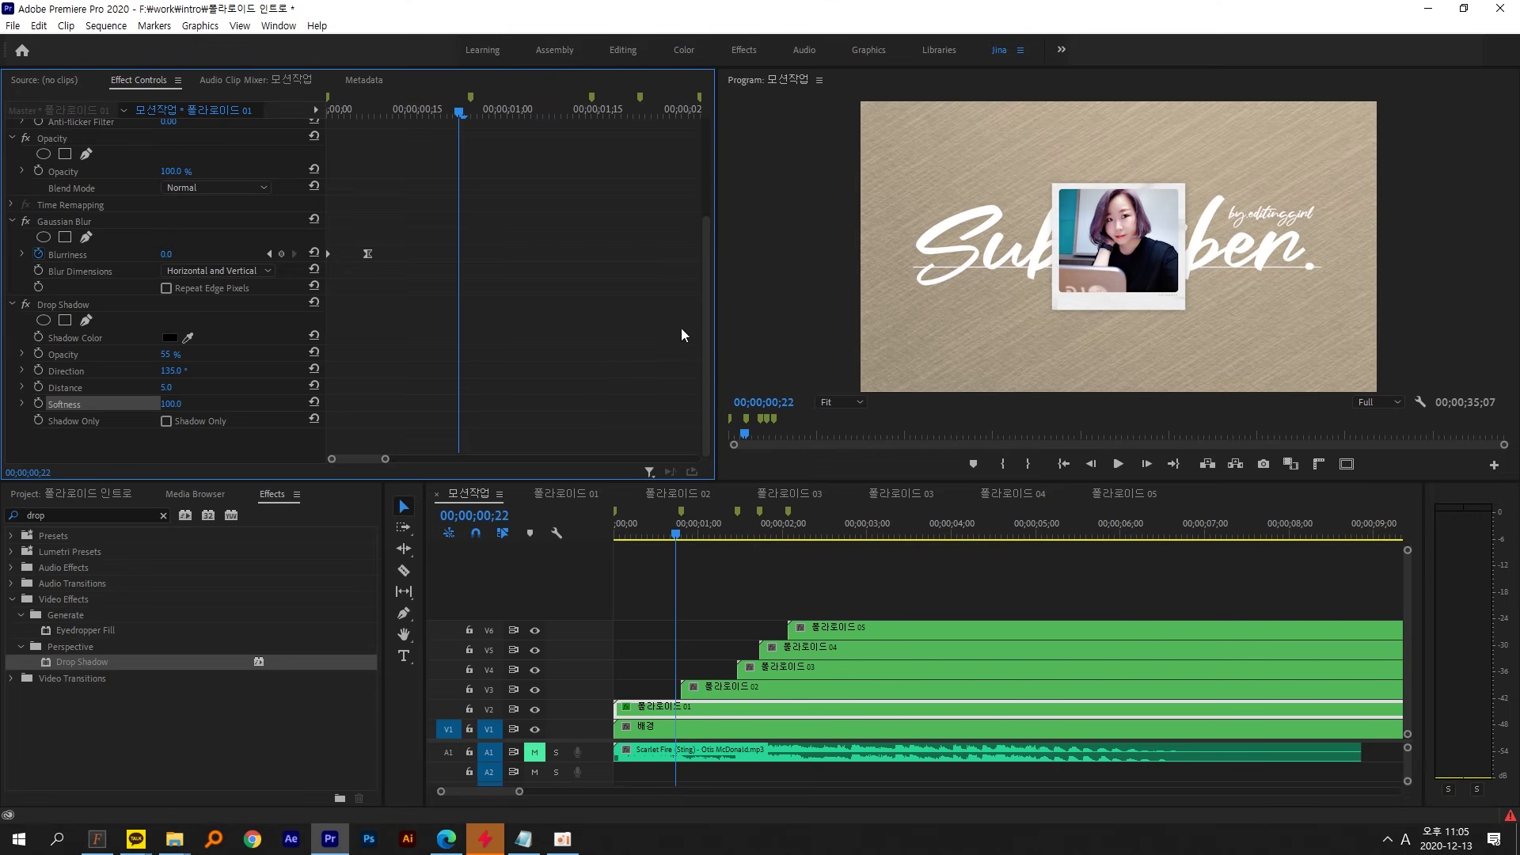
{"action": "scroll", "coordinate": [707, 361], "scroll_direction": "up", "scroll_amount": 5}
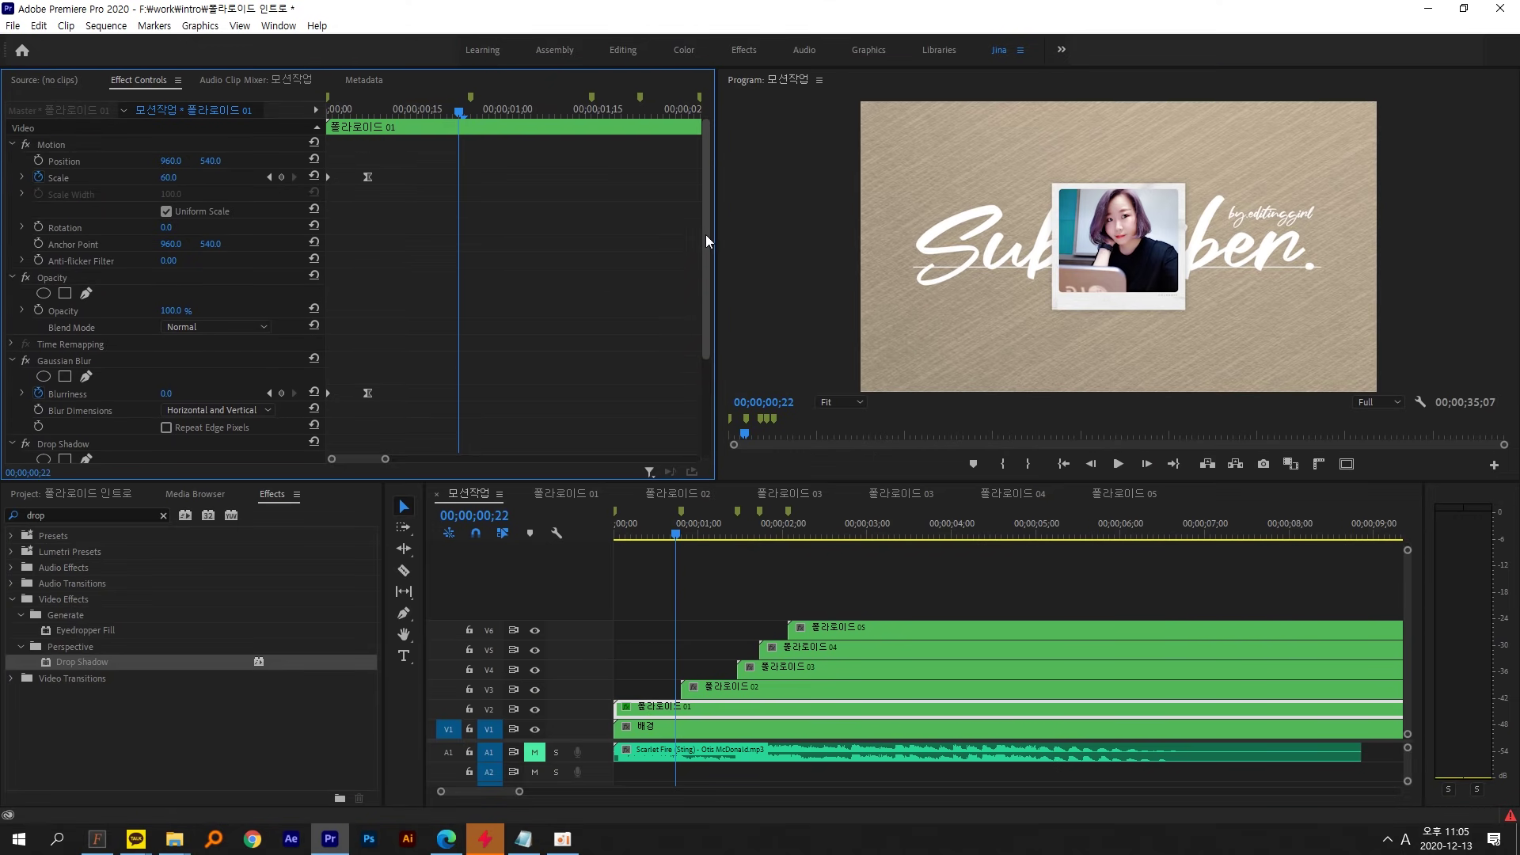
- Set the Rotation of clip 폴라로이드 01 to 7° in its Motion properties
{"action": "left_click", "coordinate": [50, 143]}
{"action": "left_click", "coordinate": [12, 144]}
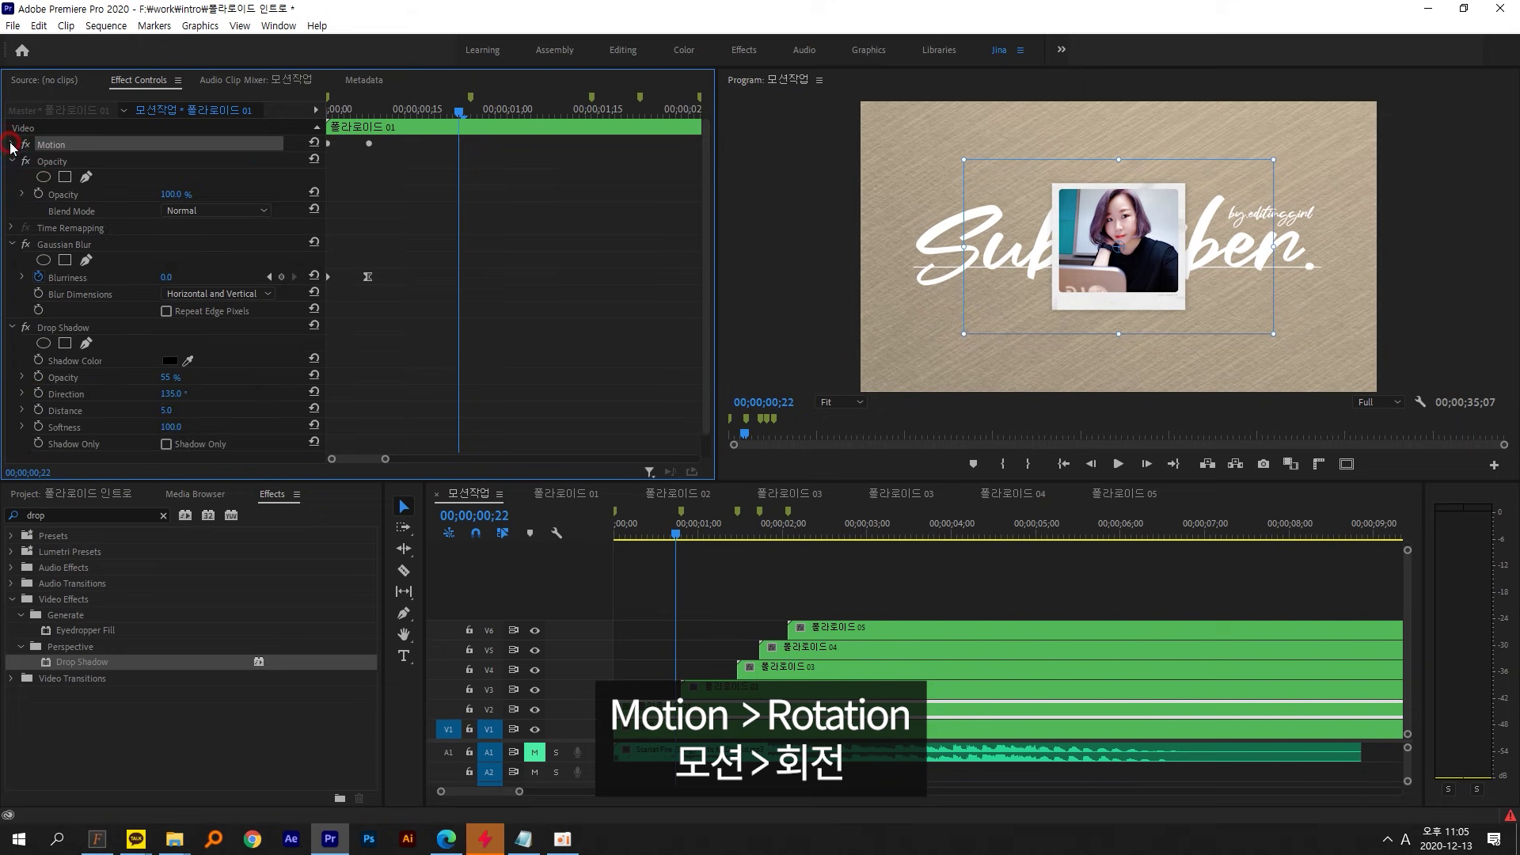
{"action": "left_click", "coordinate": [12, 144]}
{"action": "left_click", "coordinate": [67, 228]}
{"action": "left_click", "coordinate": [166, 228]}
{"action": "type", "text": "7"}
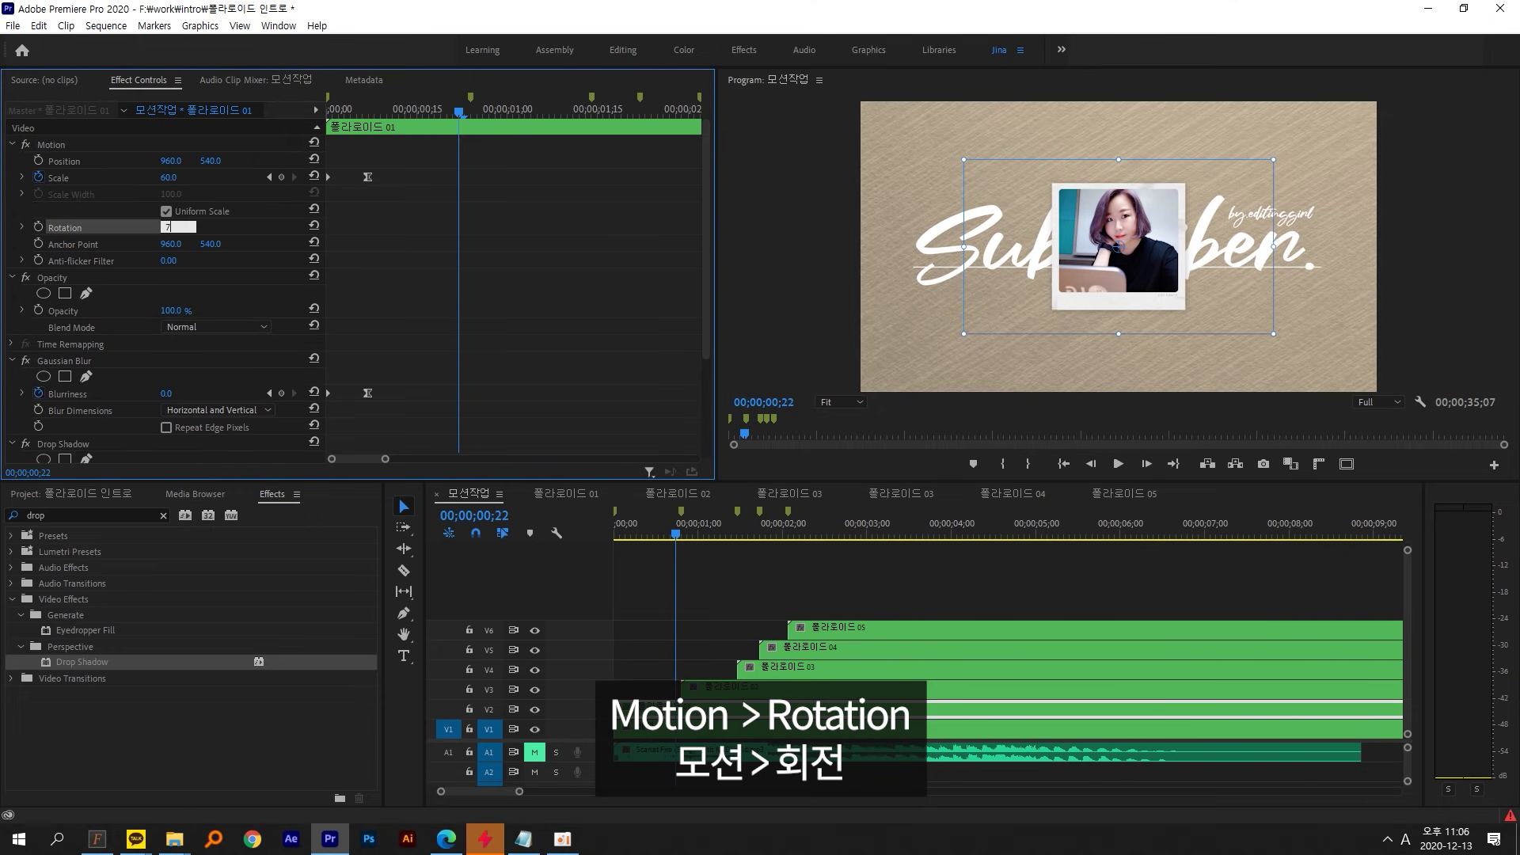
{"action": "key", "text": "Return"}
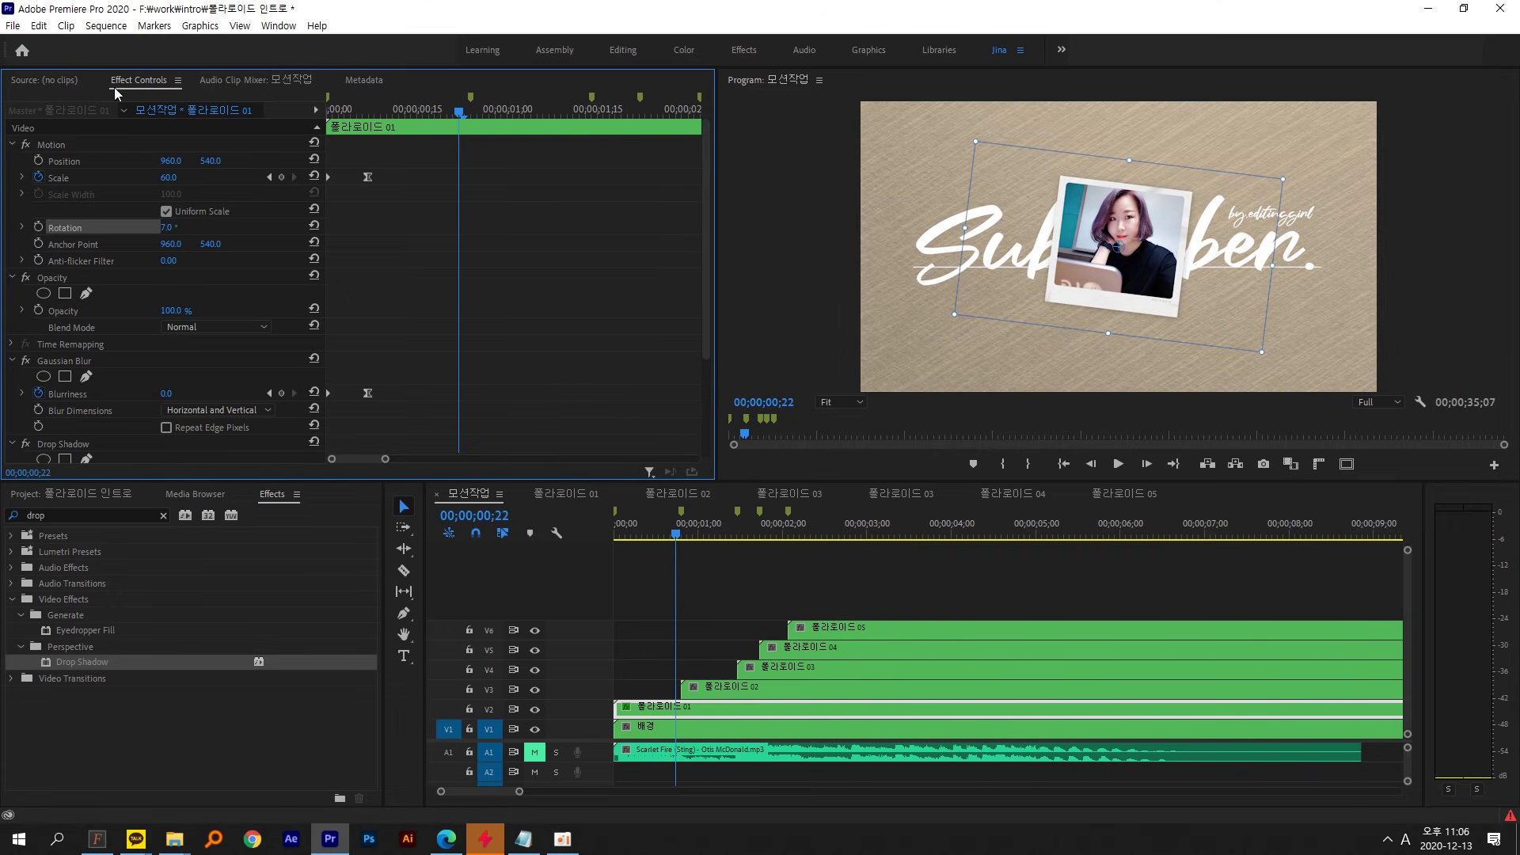
- Copy the Motion settings of clip 폴라로이드 01 onto clips 폴라로이드 02 to 05
{"action": "left_click", "coordinate": [54, 149]}
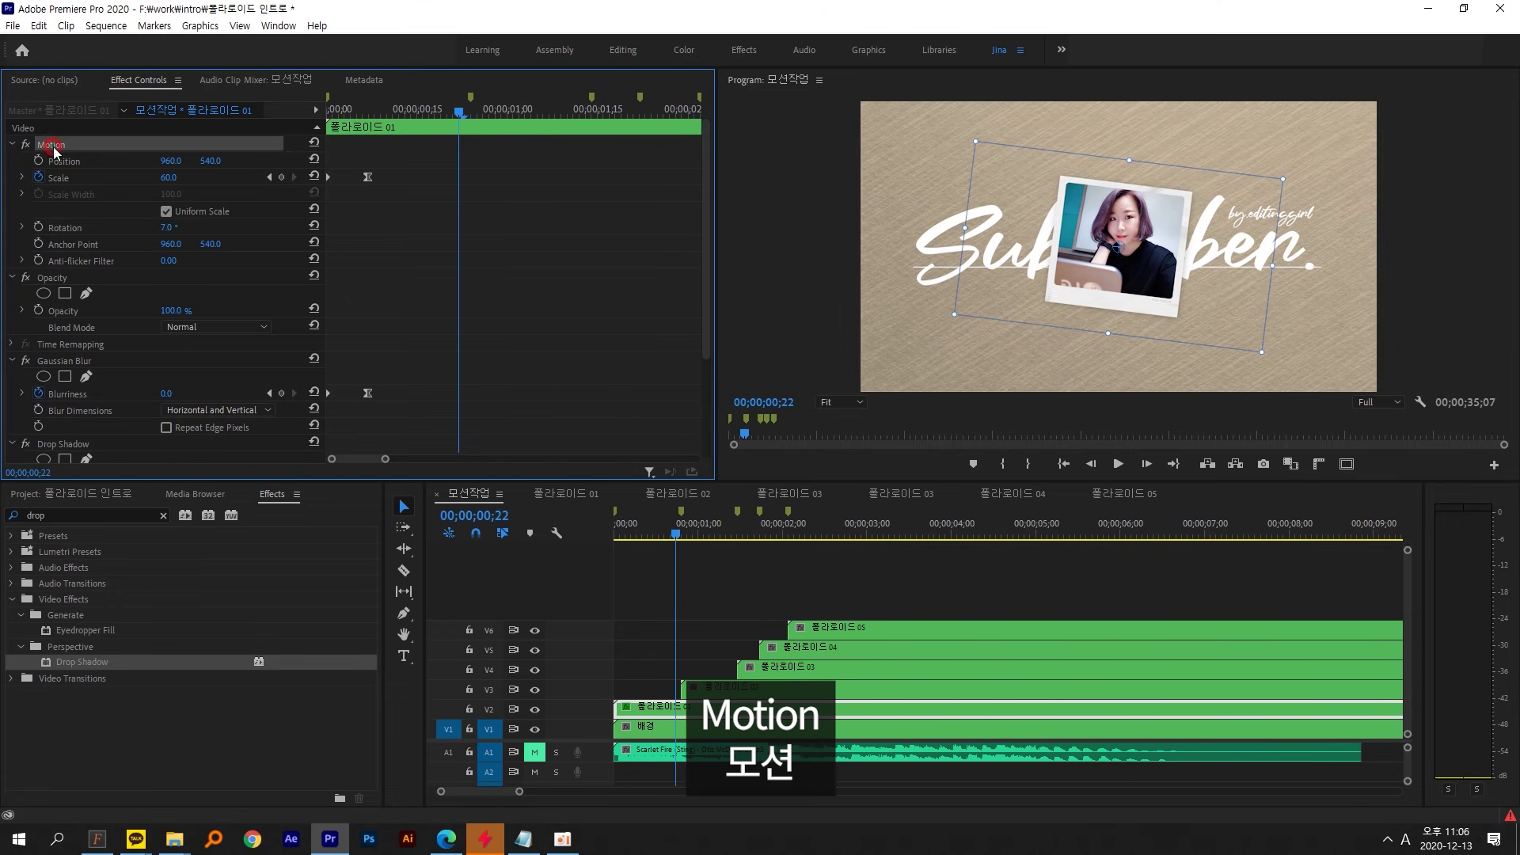
{"action": "key", "text": "ctrl+c"}
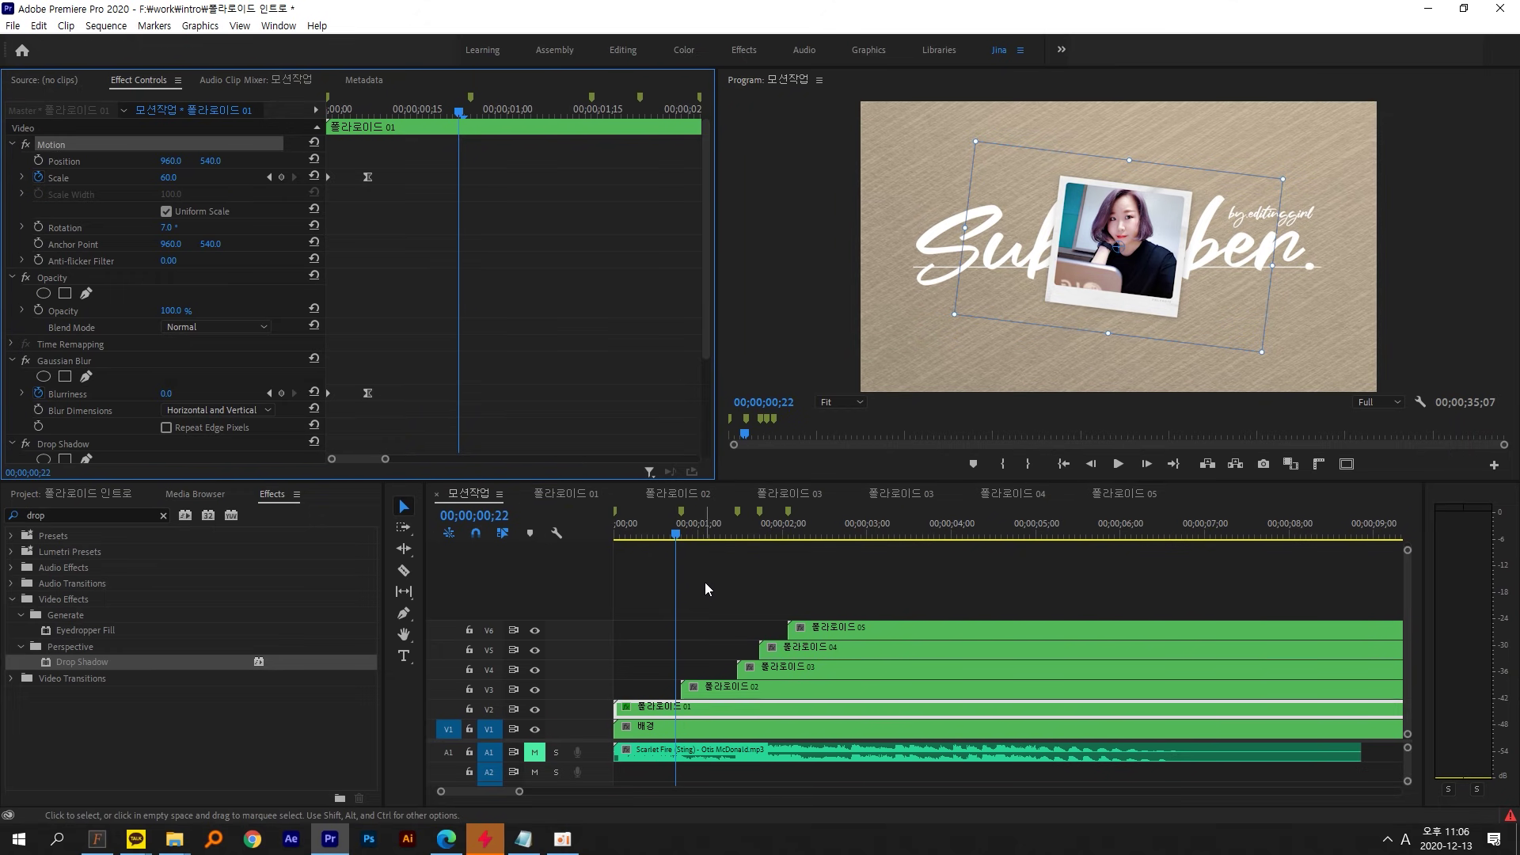
{"action": "left_click_drag", "start_coordinate": [699, 572], "coordinate": [958, 702]}
{"action": "key", "text": "ctrl+v"}
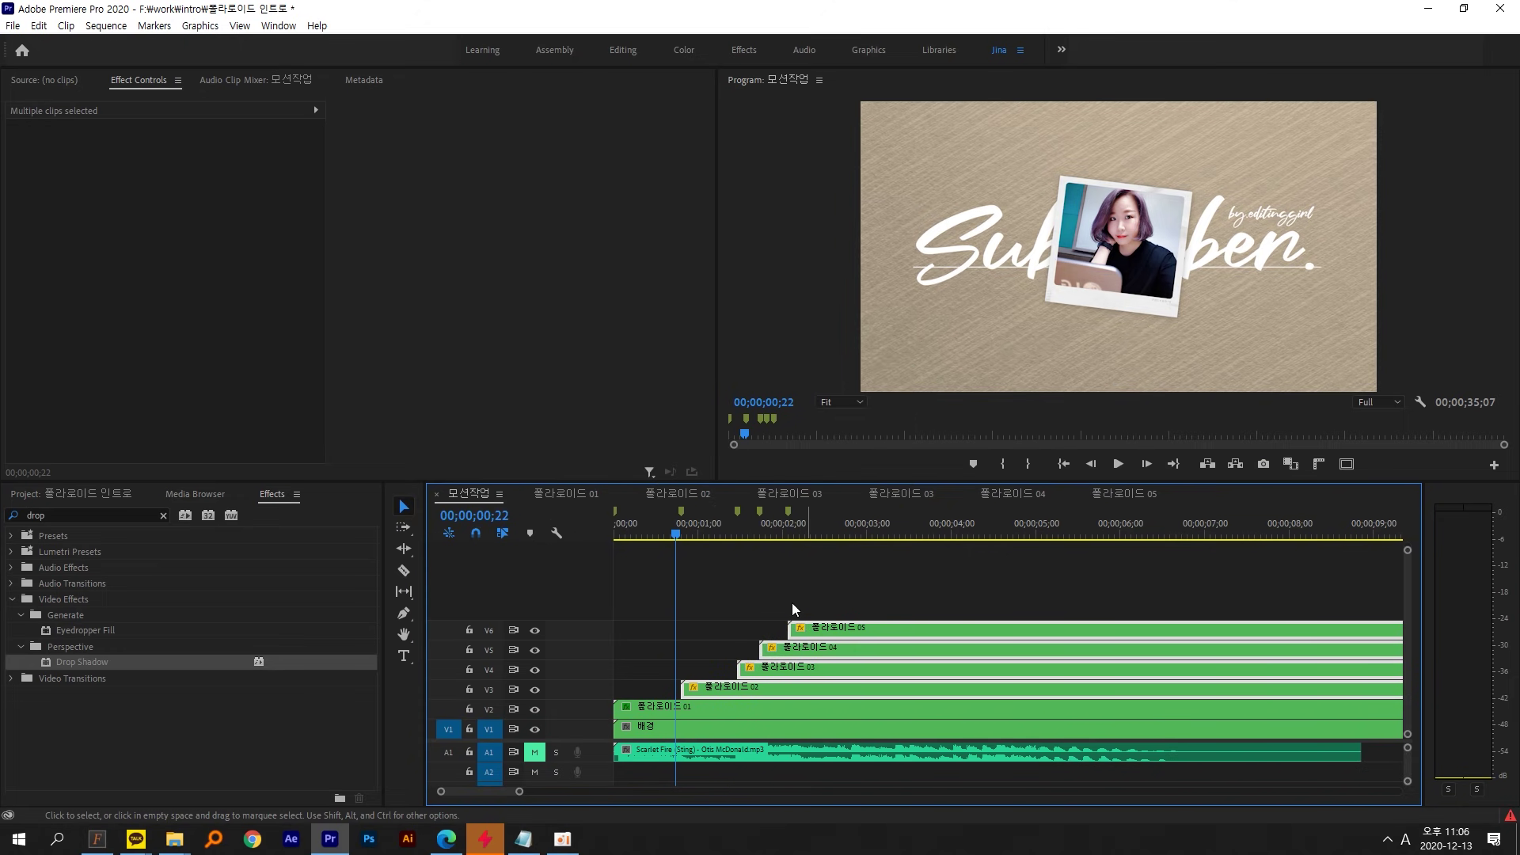
- Copy the Gaussian Blur effect from clip 폴라로이드 01 onto clips 폴라로이드 02 to 05
{"action": "left_click", "coordinate": [676, 706]}
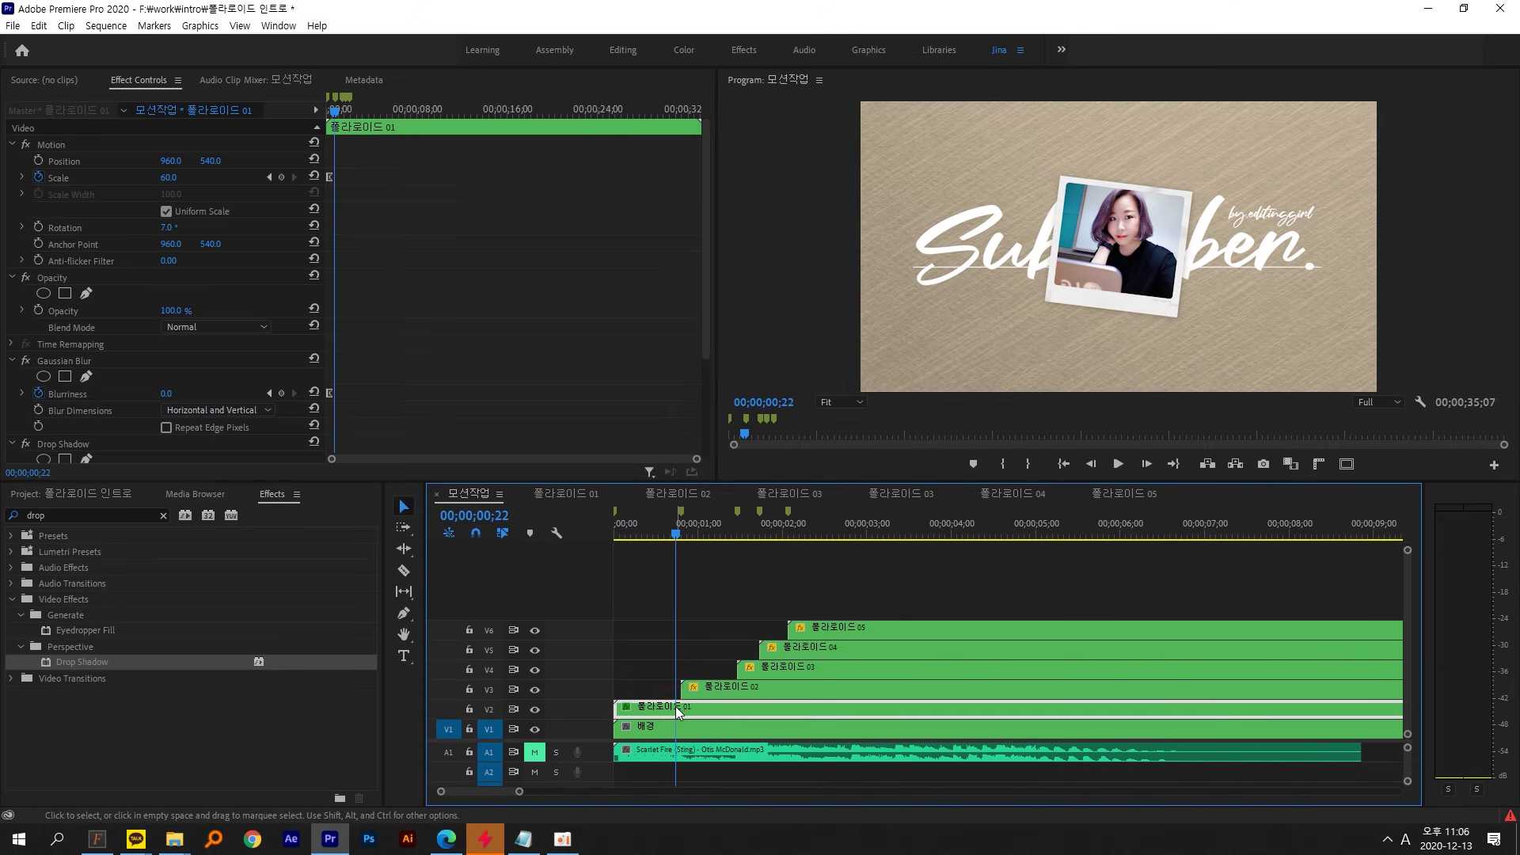
{"action": "scroll", "coordinate": [74, 251], "scroll_direction": "down", "scroll_amount": 4}
{"action": "left_click", "coordinate": [73, 260]}
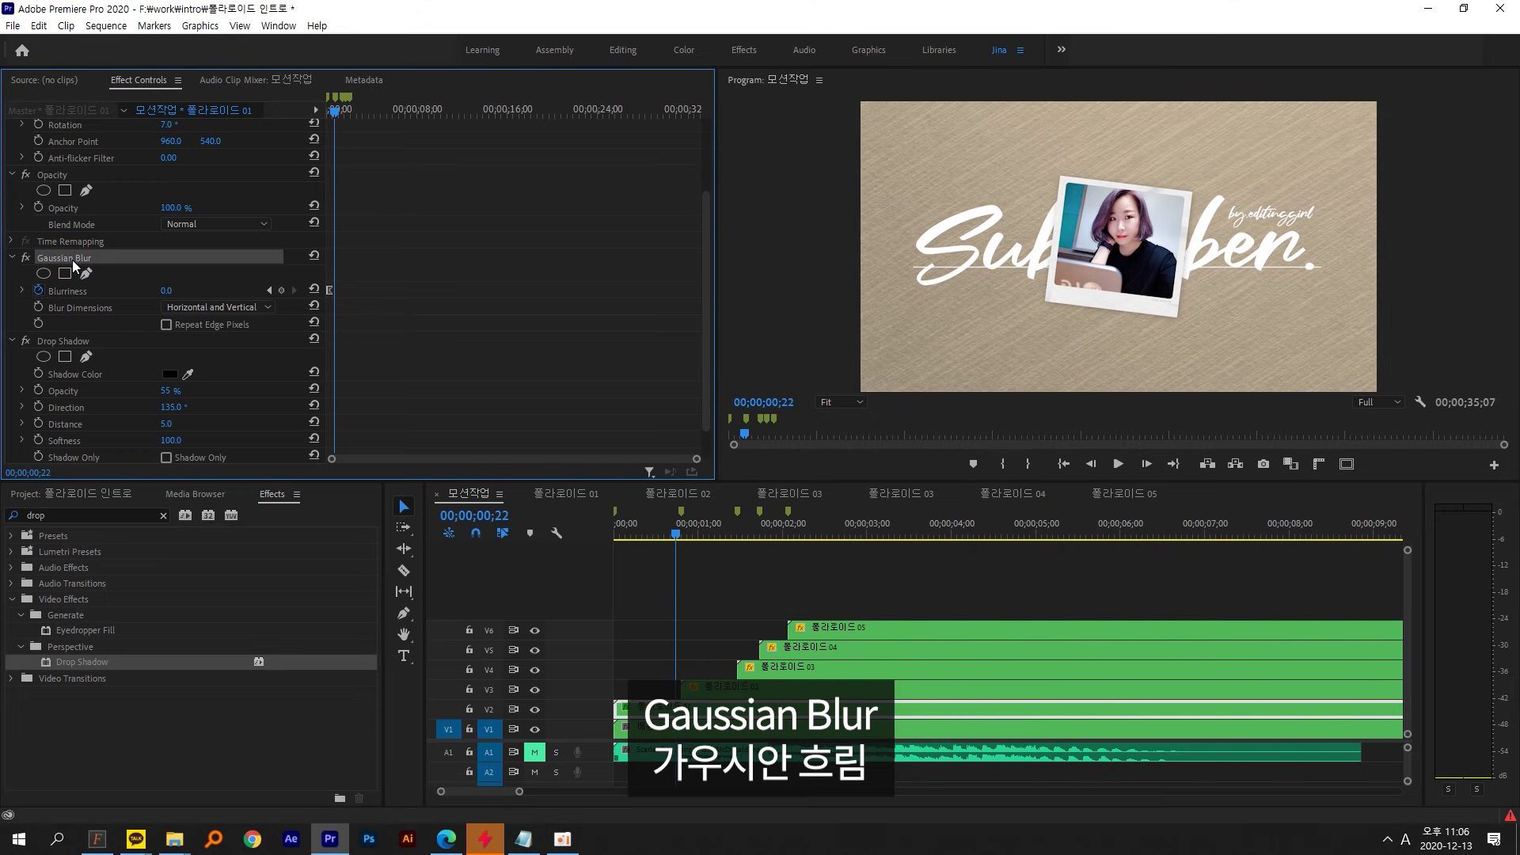
{"action": "key", "text": "ctrl+c"}
{"action": "left_click_drag", "start_coordinate": [695, 568], "coordinate": [915, 695]}
{"action": "key", "text": "ctrl+v"}
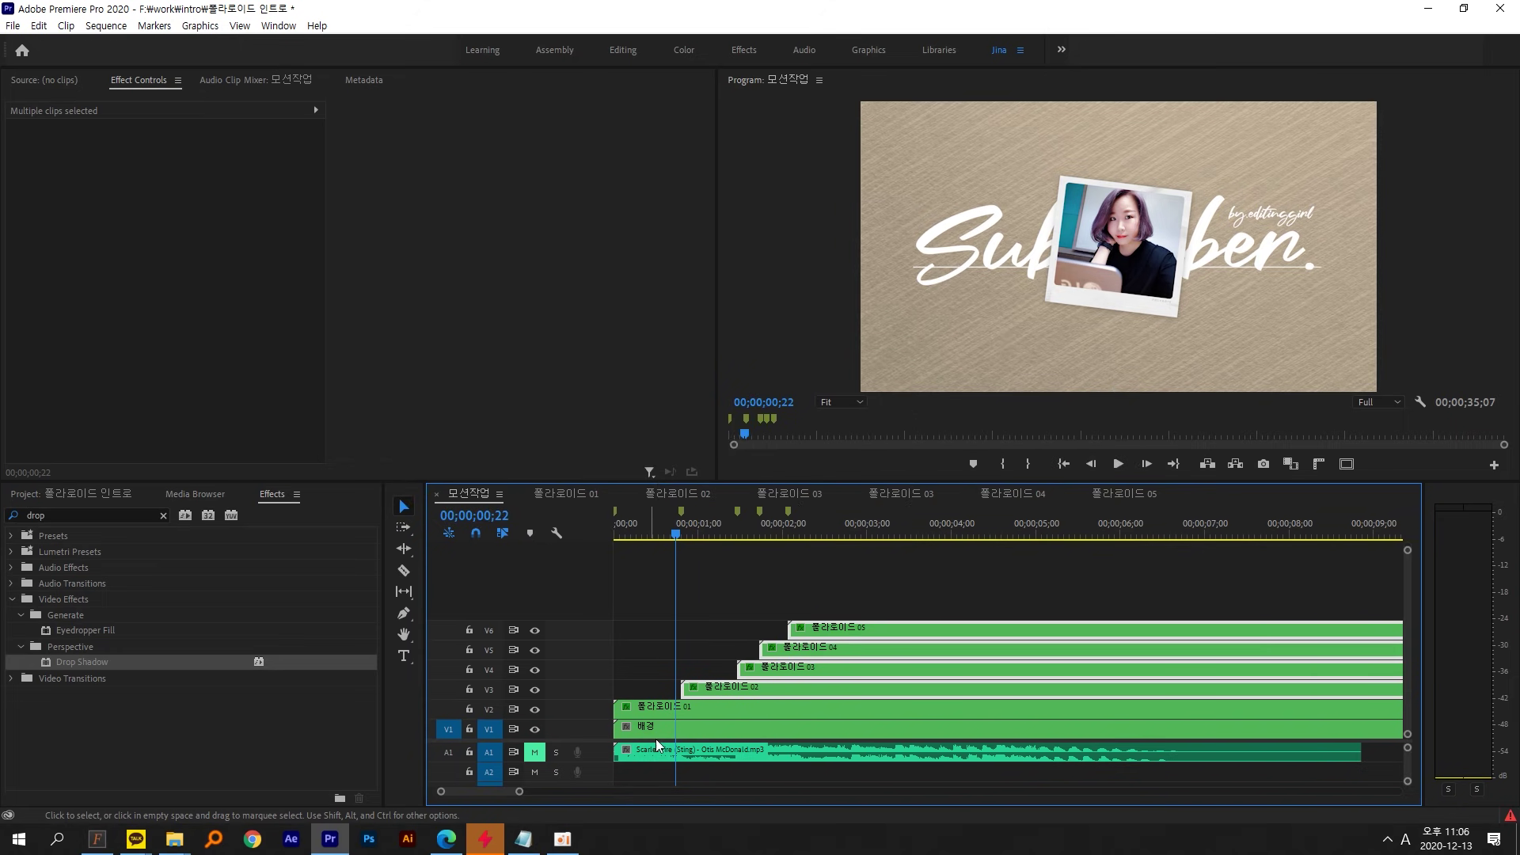
- Copy the Drop Shadow effect from clip 폴라로이드 01 onto clips 폴라로이드 02 to 05, and scrub the sequence to check it
{"action": "left_click", "coordinate": [681, 713]}
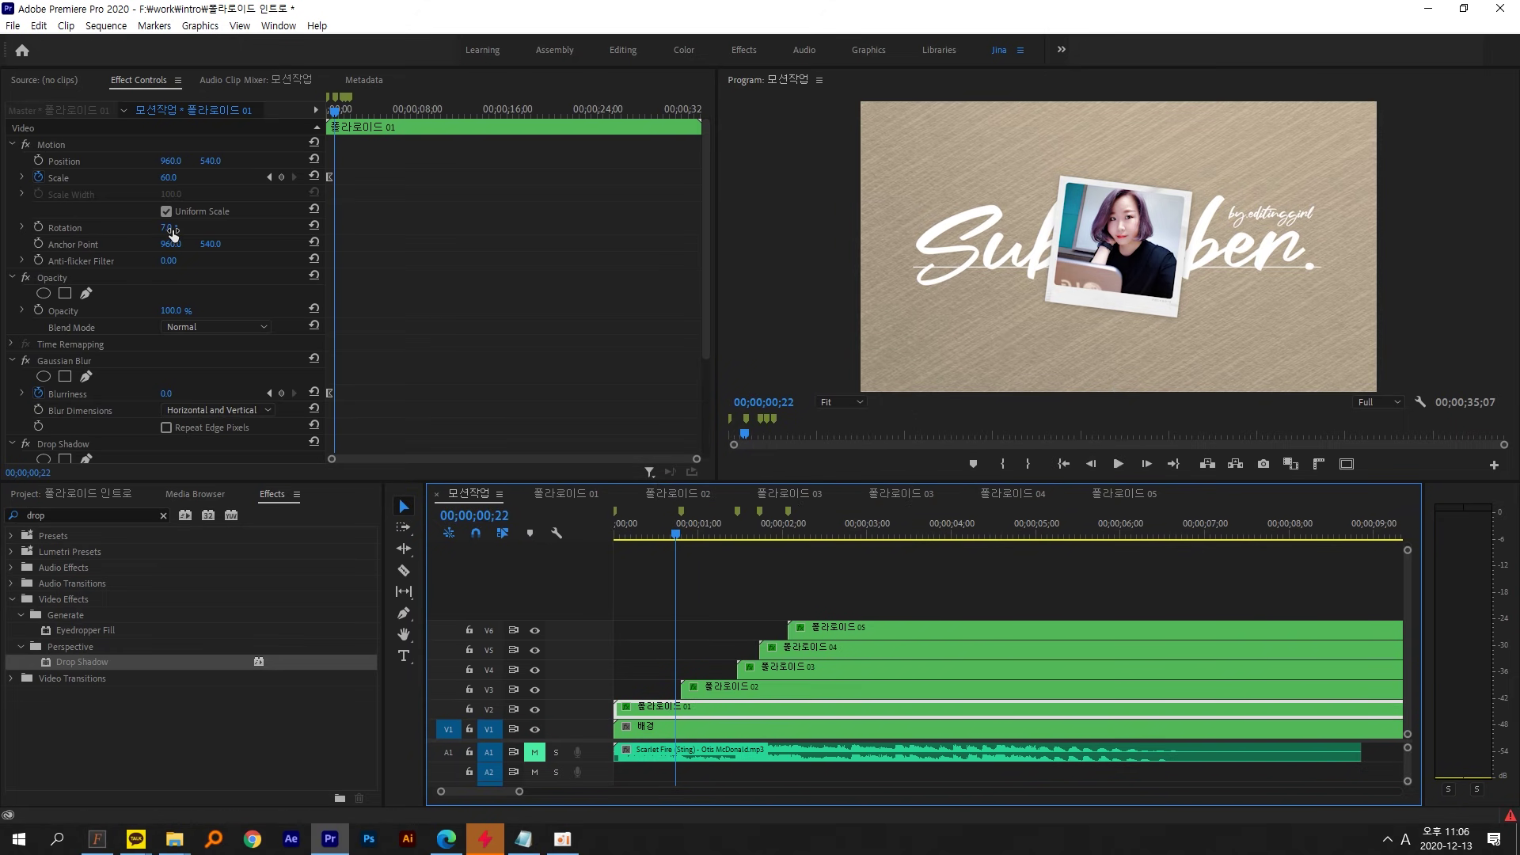
{"action": "left_click", "coordinate": [65, 315]}
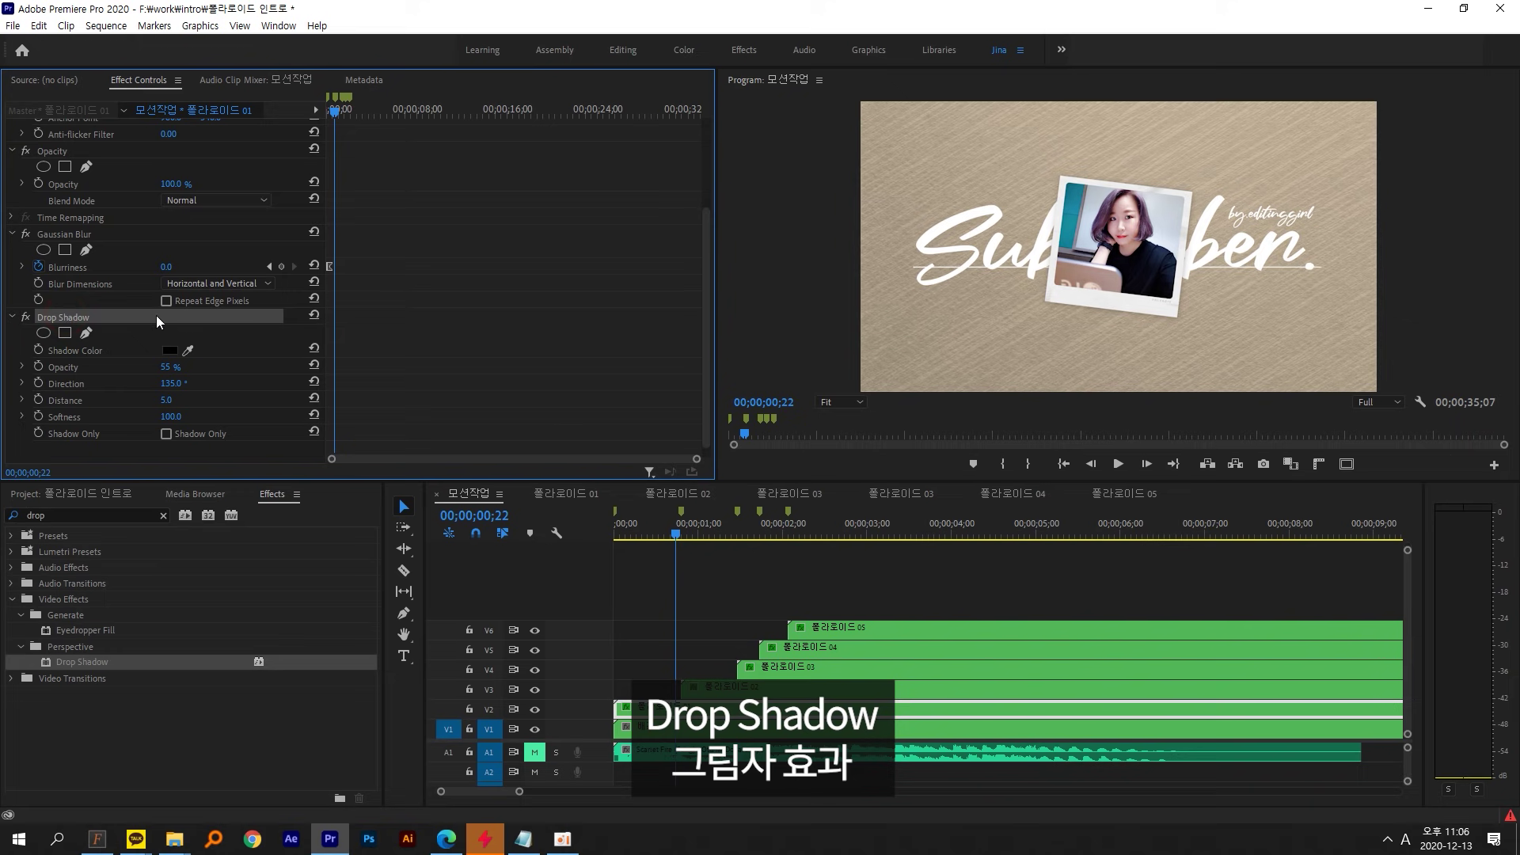
{"action": "key", "text": "ctrl+c"}
{"action": "left_click_drag", "start_coordinate": [689, 572], "coordinate": [931, 679]}
{"action": "key", "text": "ctrl+v"}
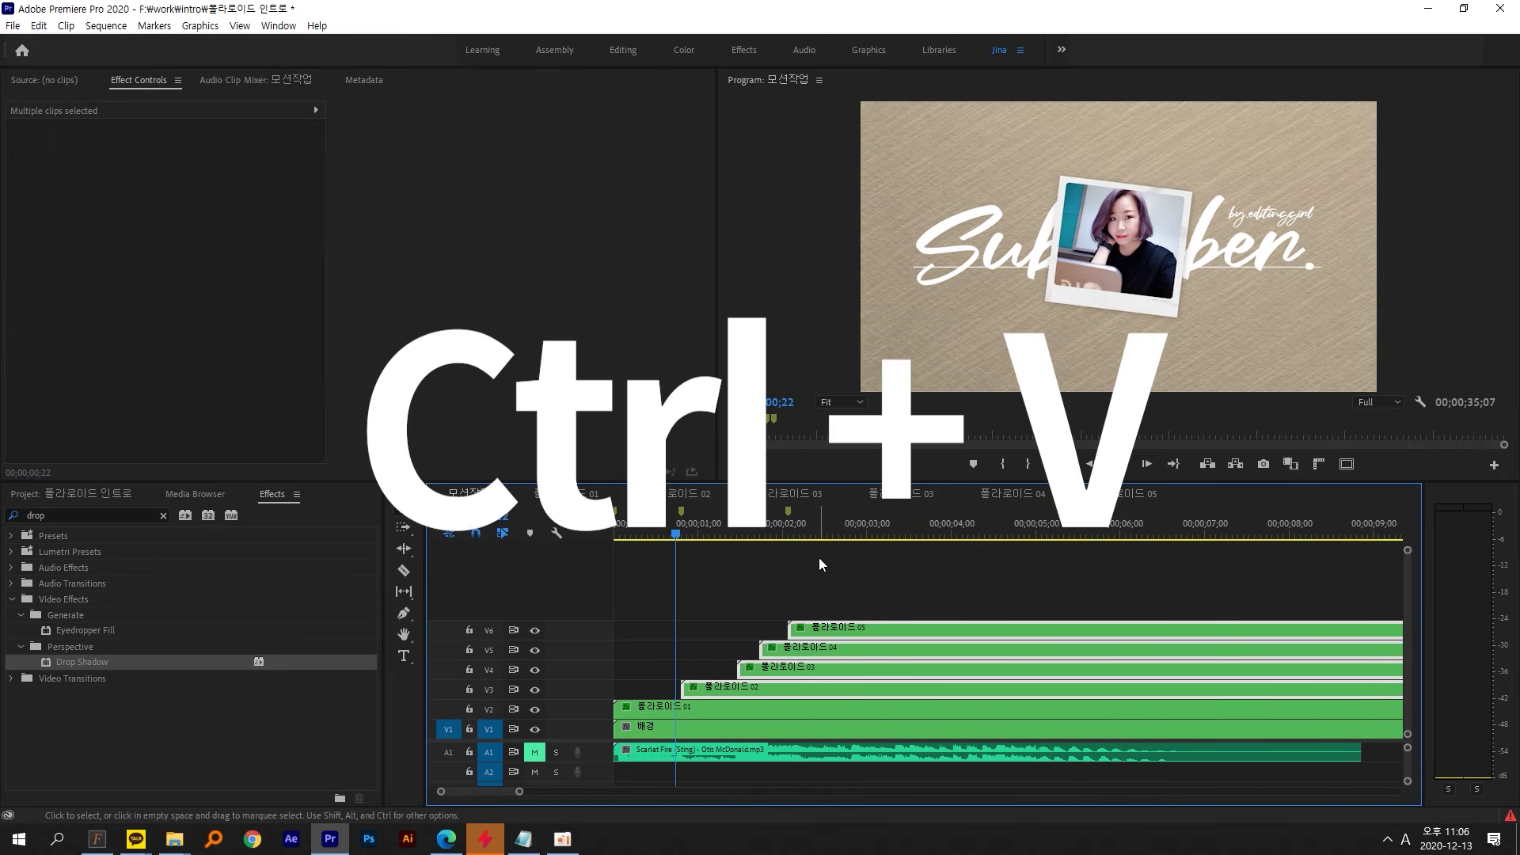
{"action": "left_click_drag", "start_coordinate": [688, 537], "coordinate": [599, 544]}
{"action": "left_click_drag", "start_coordinate": [696, 536], "coordinate": [845, 513]}
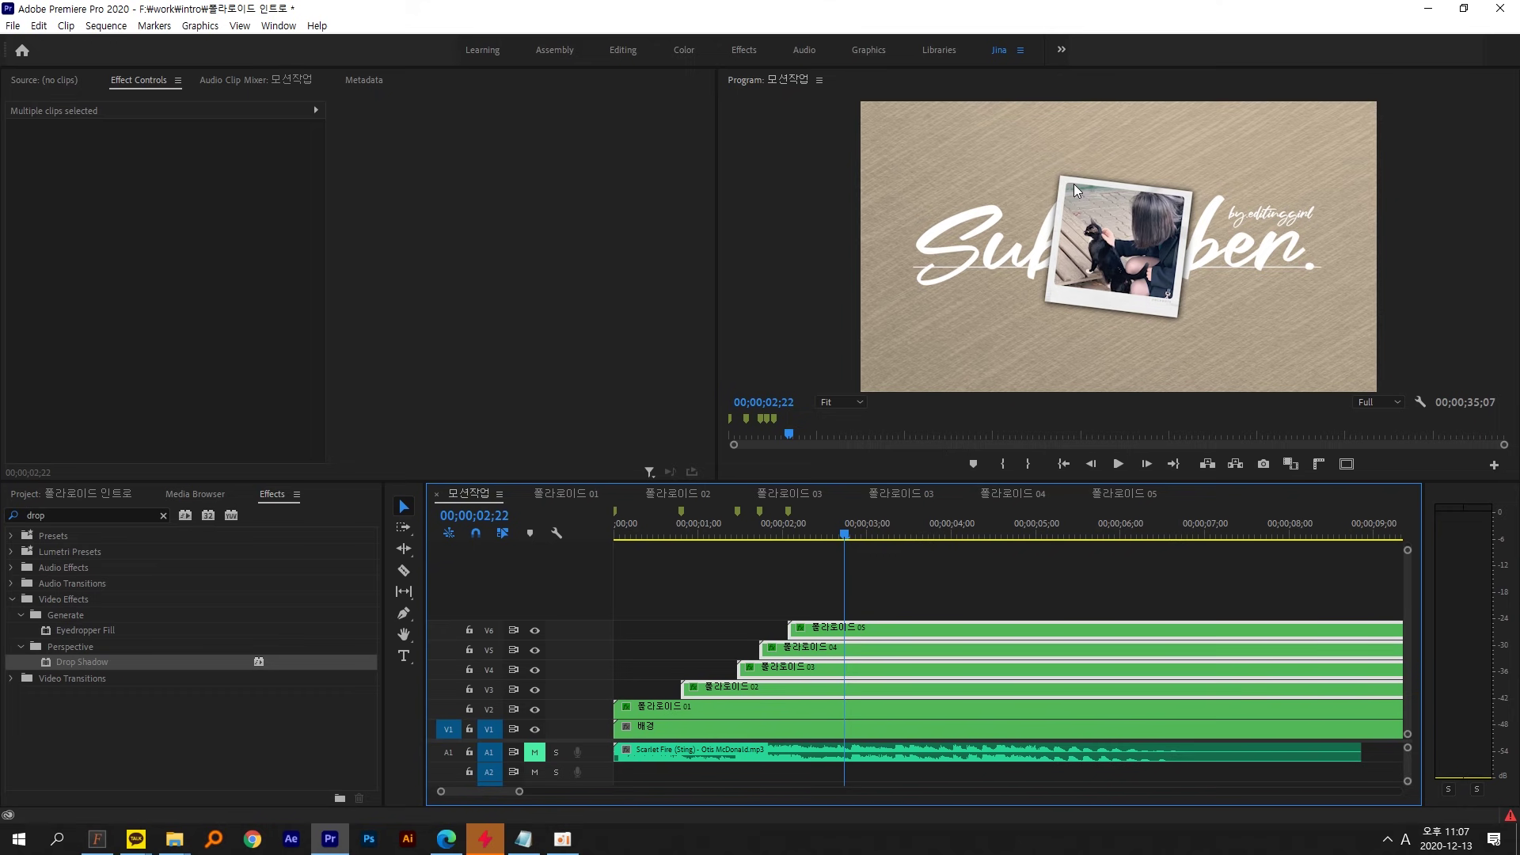
- Set the second Scale keyframe of clip 폴라로이드 02, at 00;00;01;01, to 70
{"action": "left_click_drag", "start_coordinate": [628, 528], "coordinate": [718, 533]}
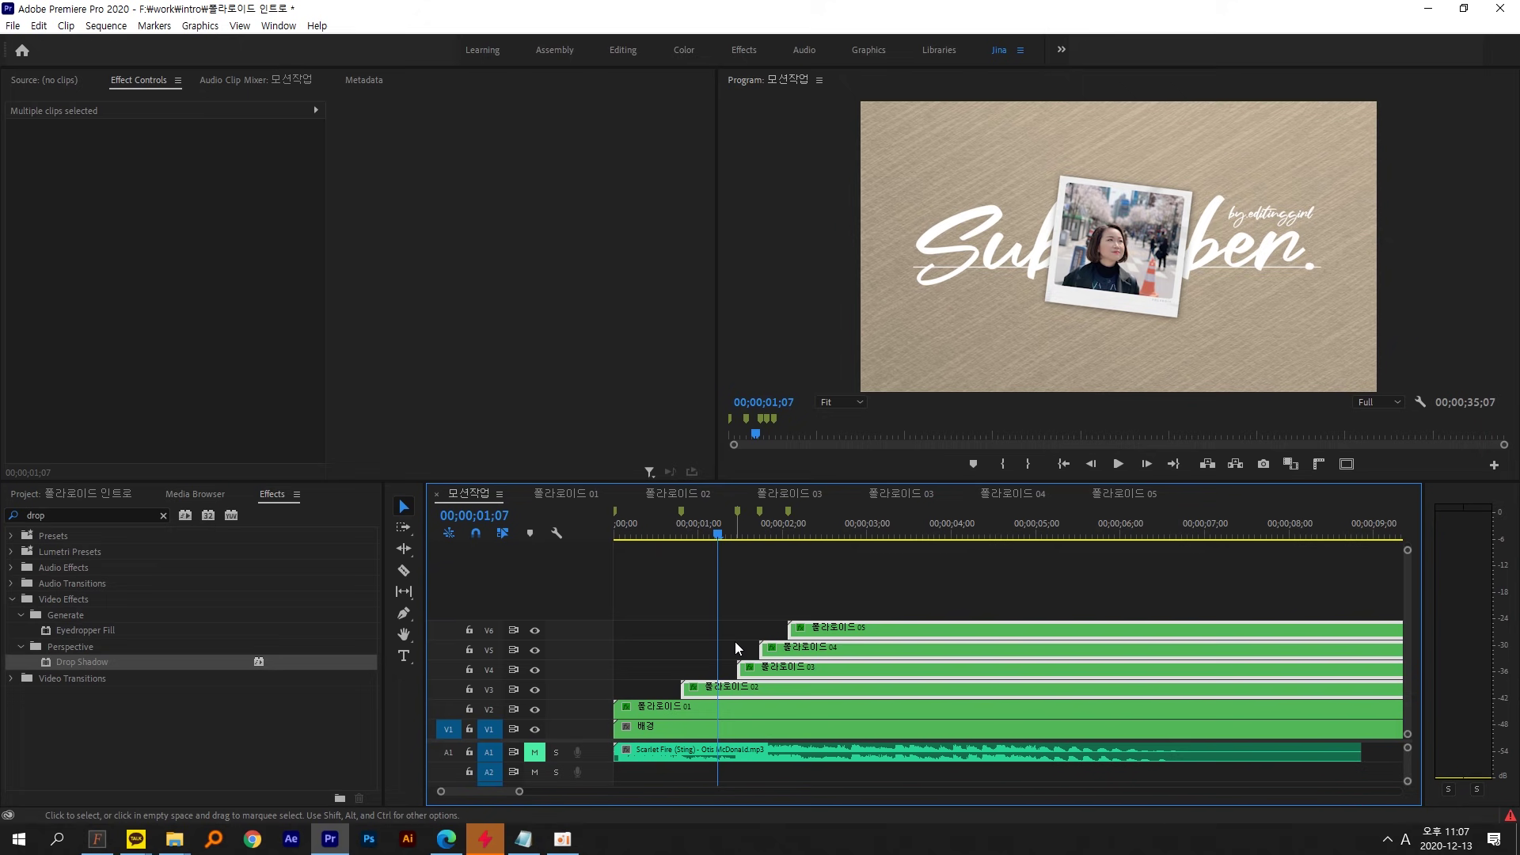
{"action": "left_click", "coordinate": [733, 688]}
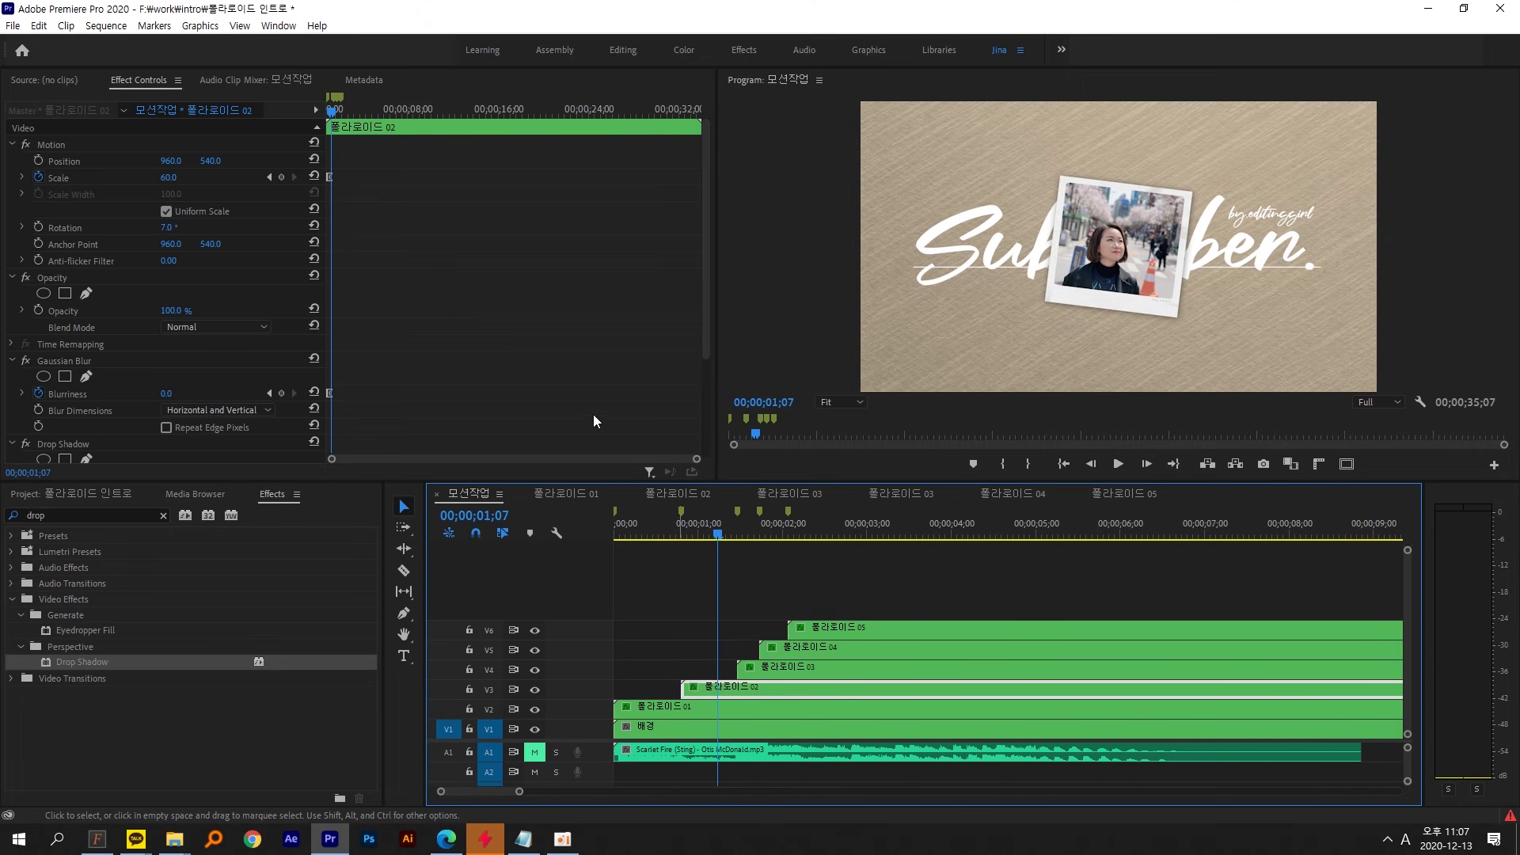
{"action": "left_click", "coordinate": [144, 78]}
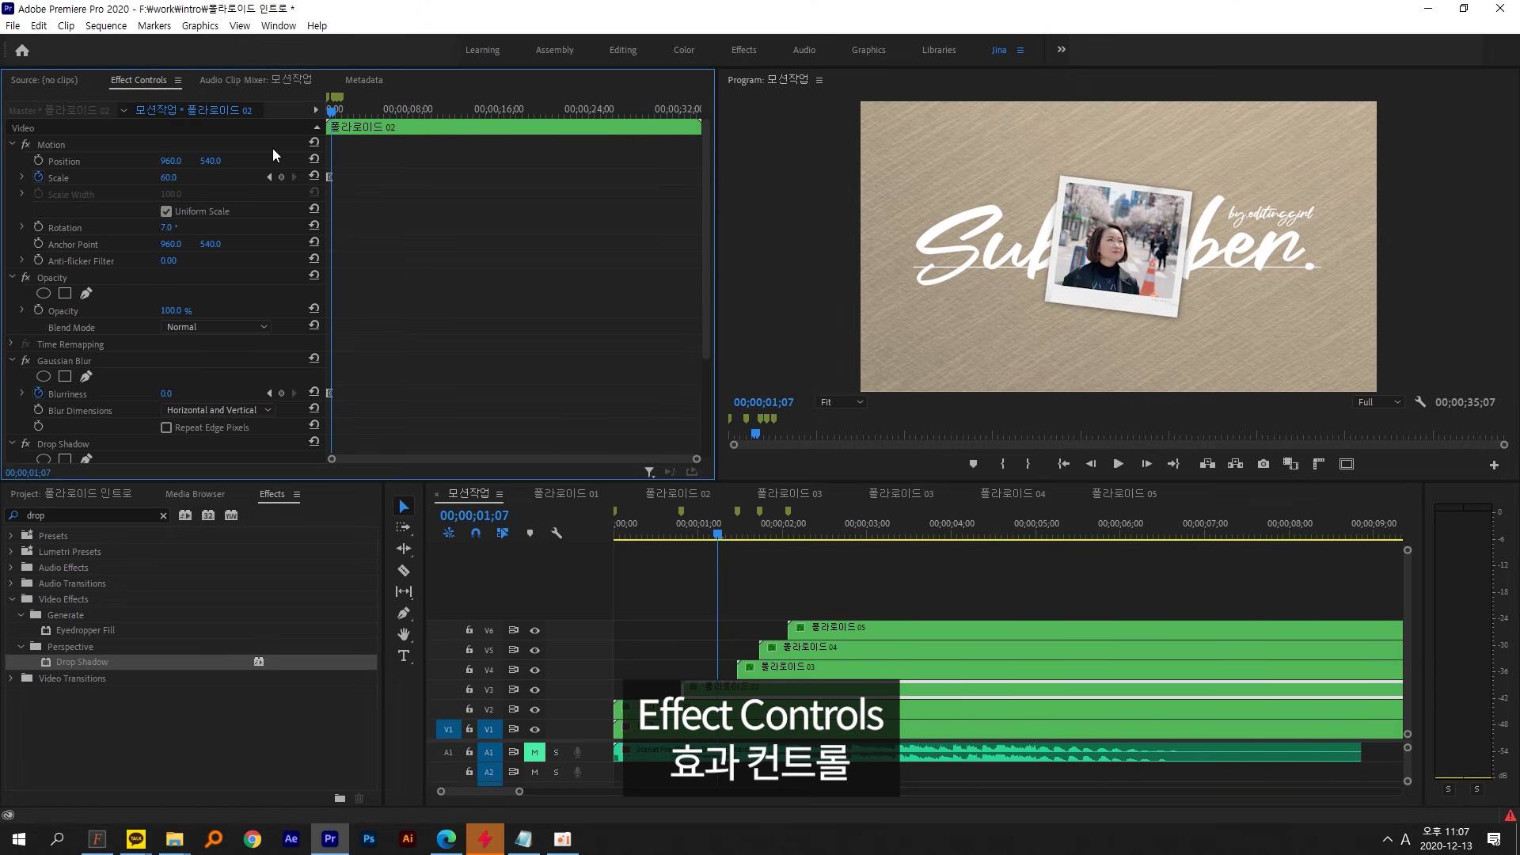
{"action": "key", "text": "="}
{"action": "key", "text": "="}
{"action": "key", "text": "="}
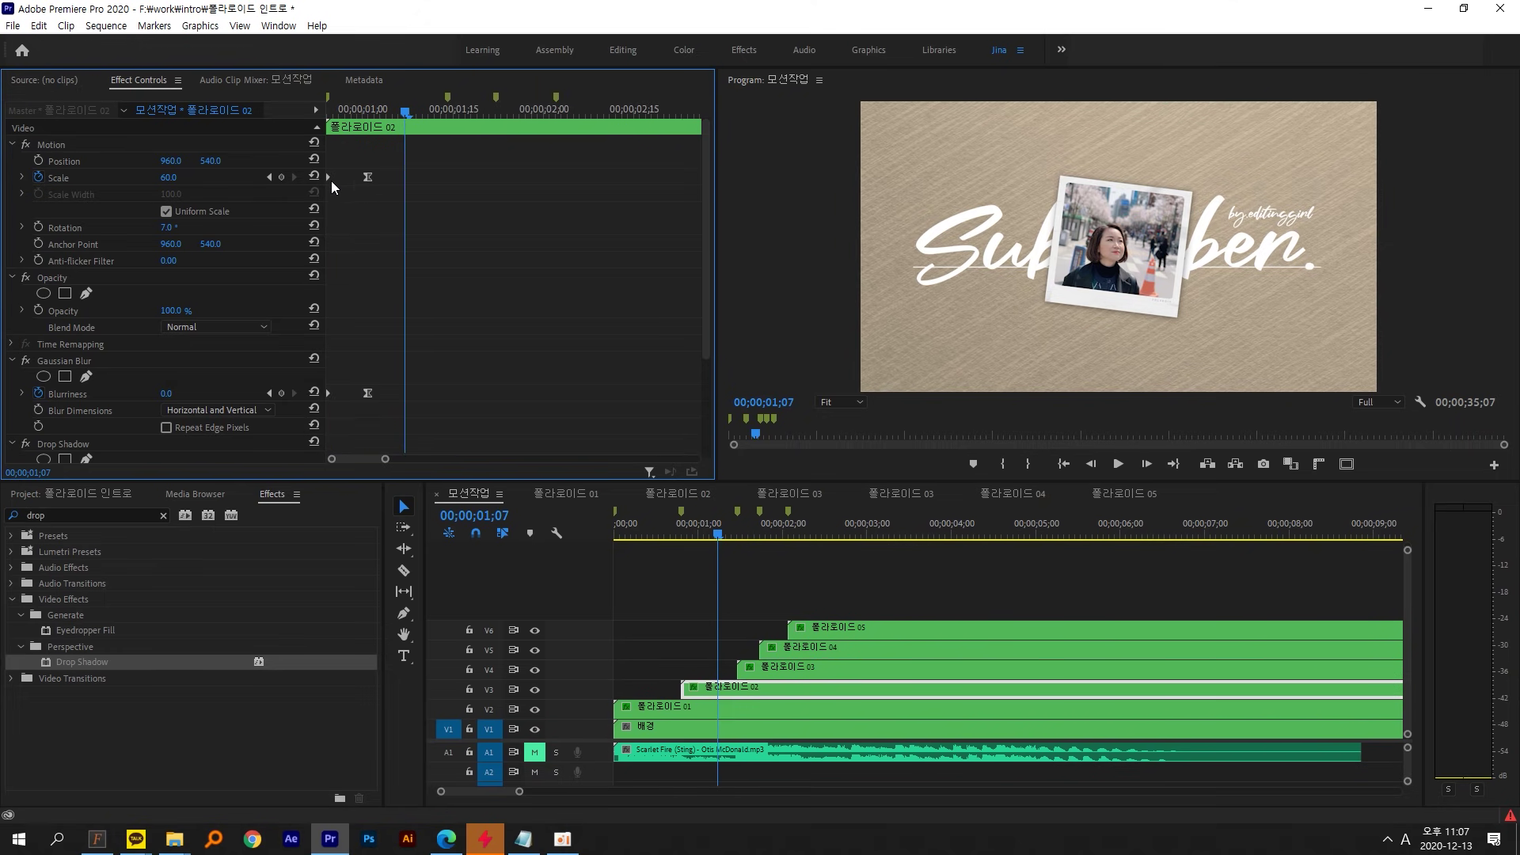
{"action": "mouse_move", "coordinate": [404, 119]}
{"action": "left_mouse_down"}
{"action": "mouse_move", "coordinate": [419, 114]}
{"action": "mouse_move", "coordinate": [327, 119]}
{"action": "mouse_move", "coordinate": [390, 121]}
{"action": "left_mouse_up"}
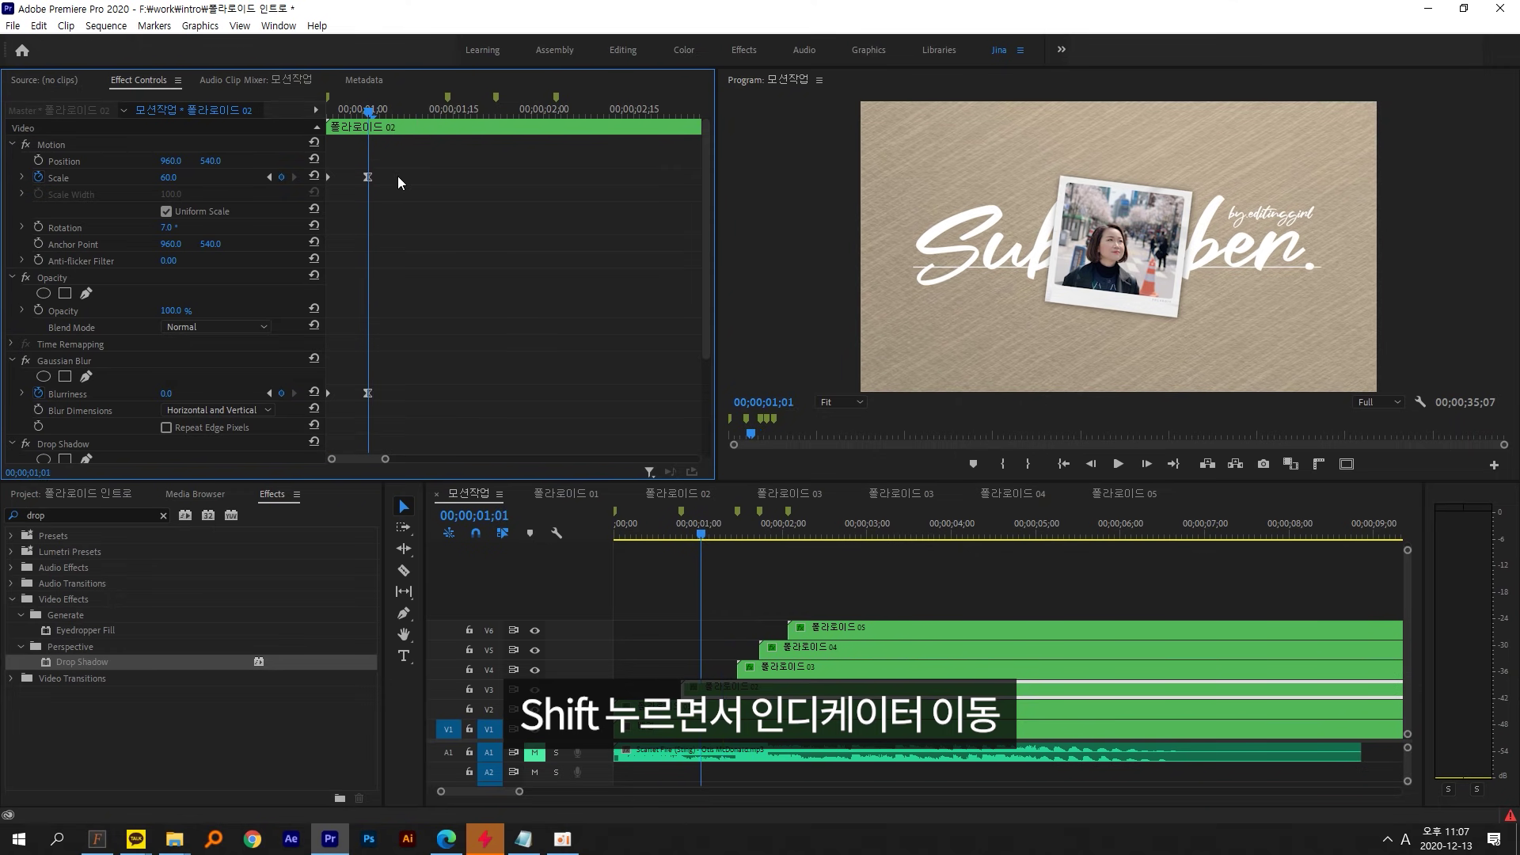
{"action": "mouse_move", "coordinate": [397, 176]}
{"action": "left_mouse_down"}
{"action": "mouse_move", "coordinate": [392, 191]}
{"action": "mouse_move", "coordinate": [368, 141]}
{"action": "mouse_move", "coordinate": [380, 212]}
{"action": "left_mouse_up"}
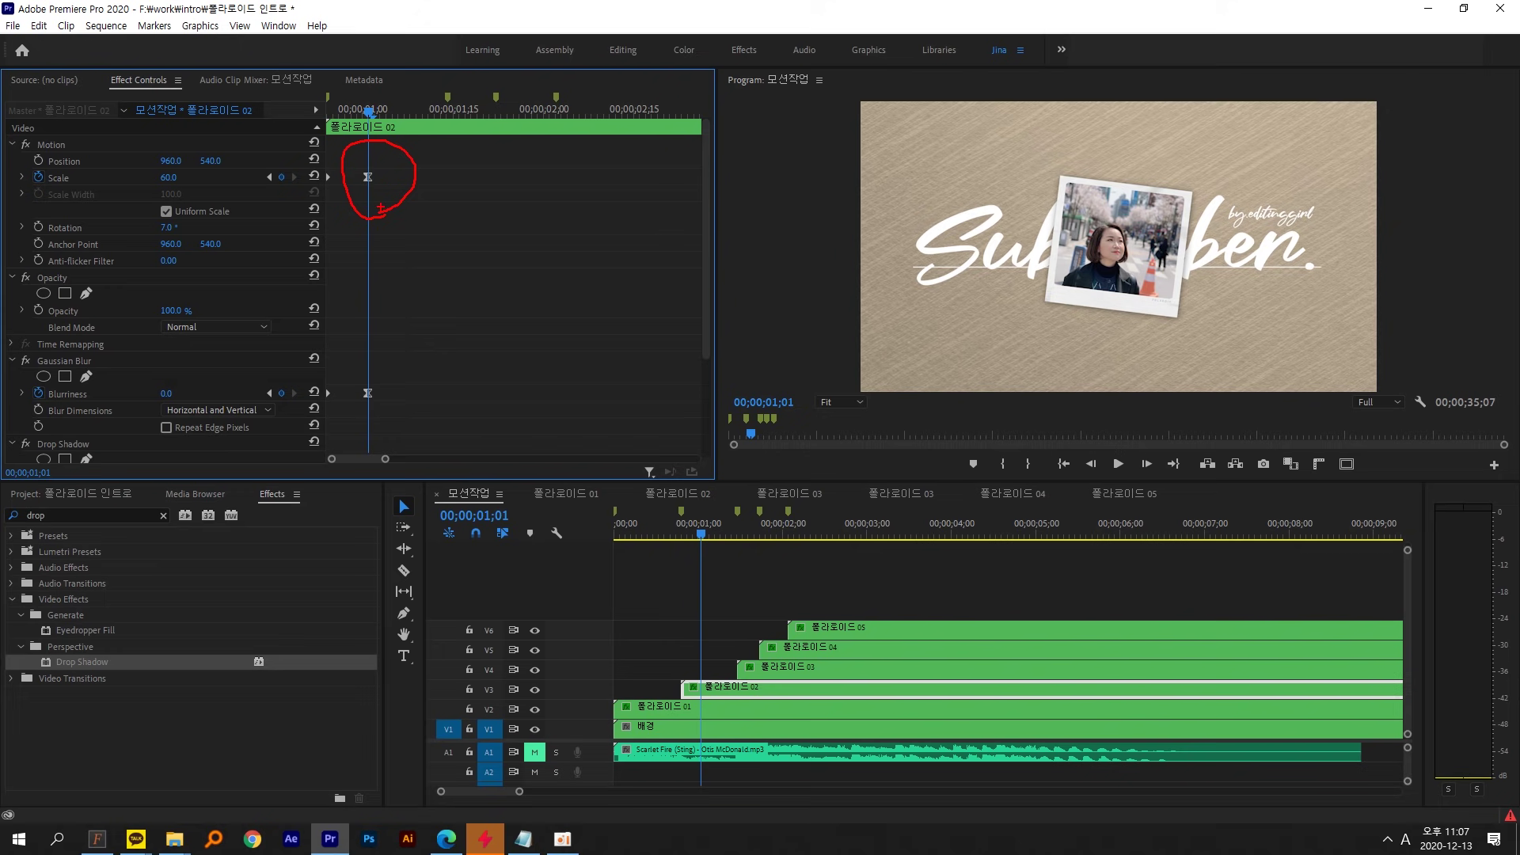
{"action": "left_click", "coordinate": [189, 170]}
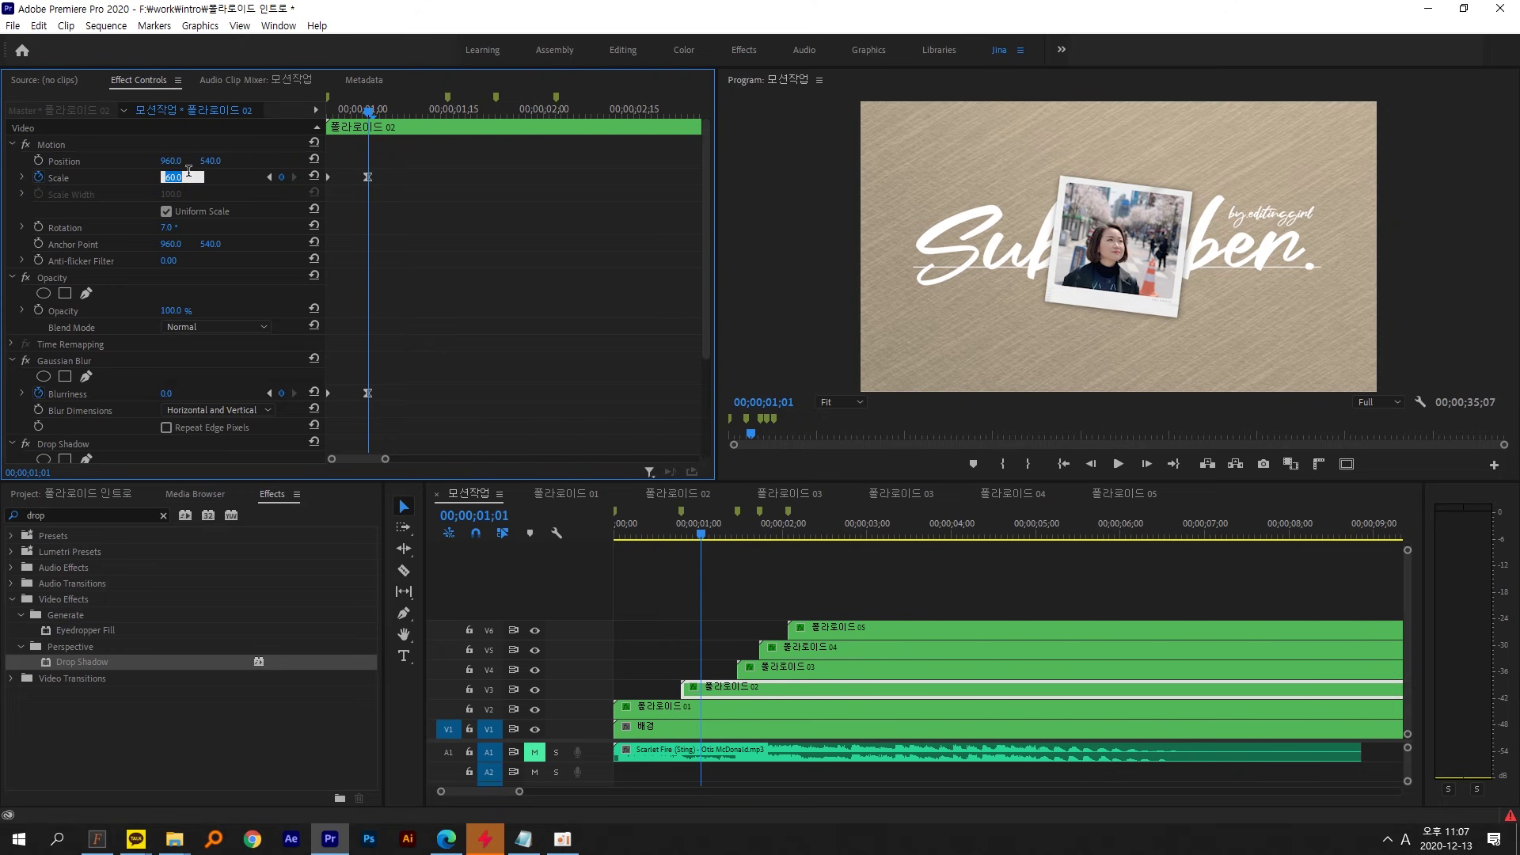
{"action": "type", "text": "70"}
{"action": "key", "text": "Return"}
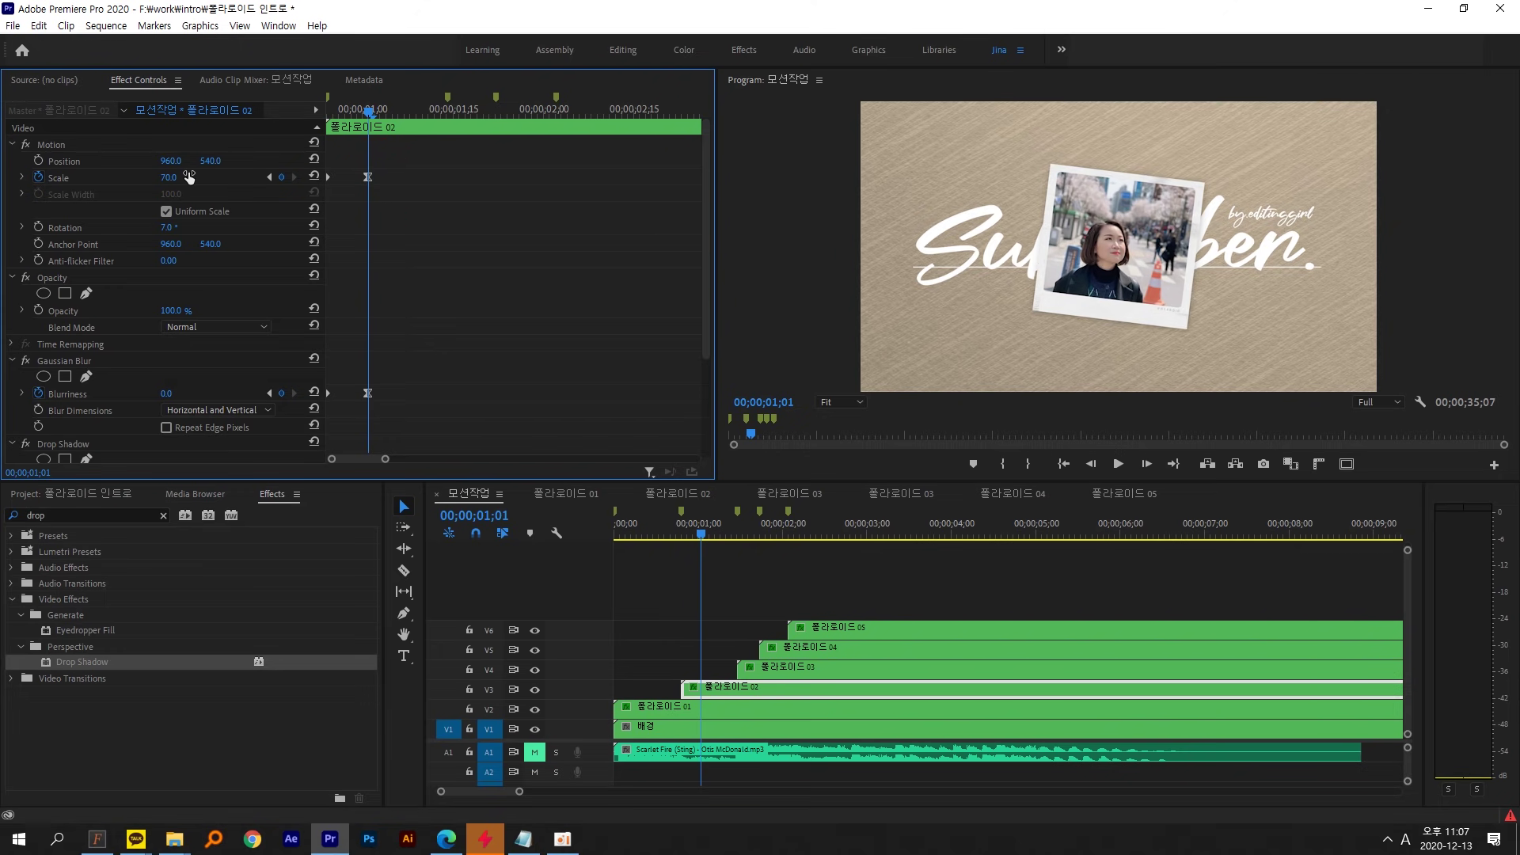
- Set the Rotation of clip 폴라로이드 02 to -7°
{"action": "left_click", "coordinate": [168, 228]}
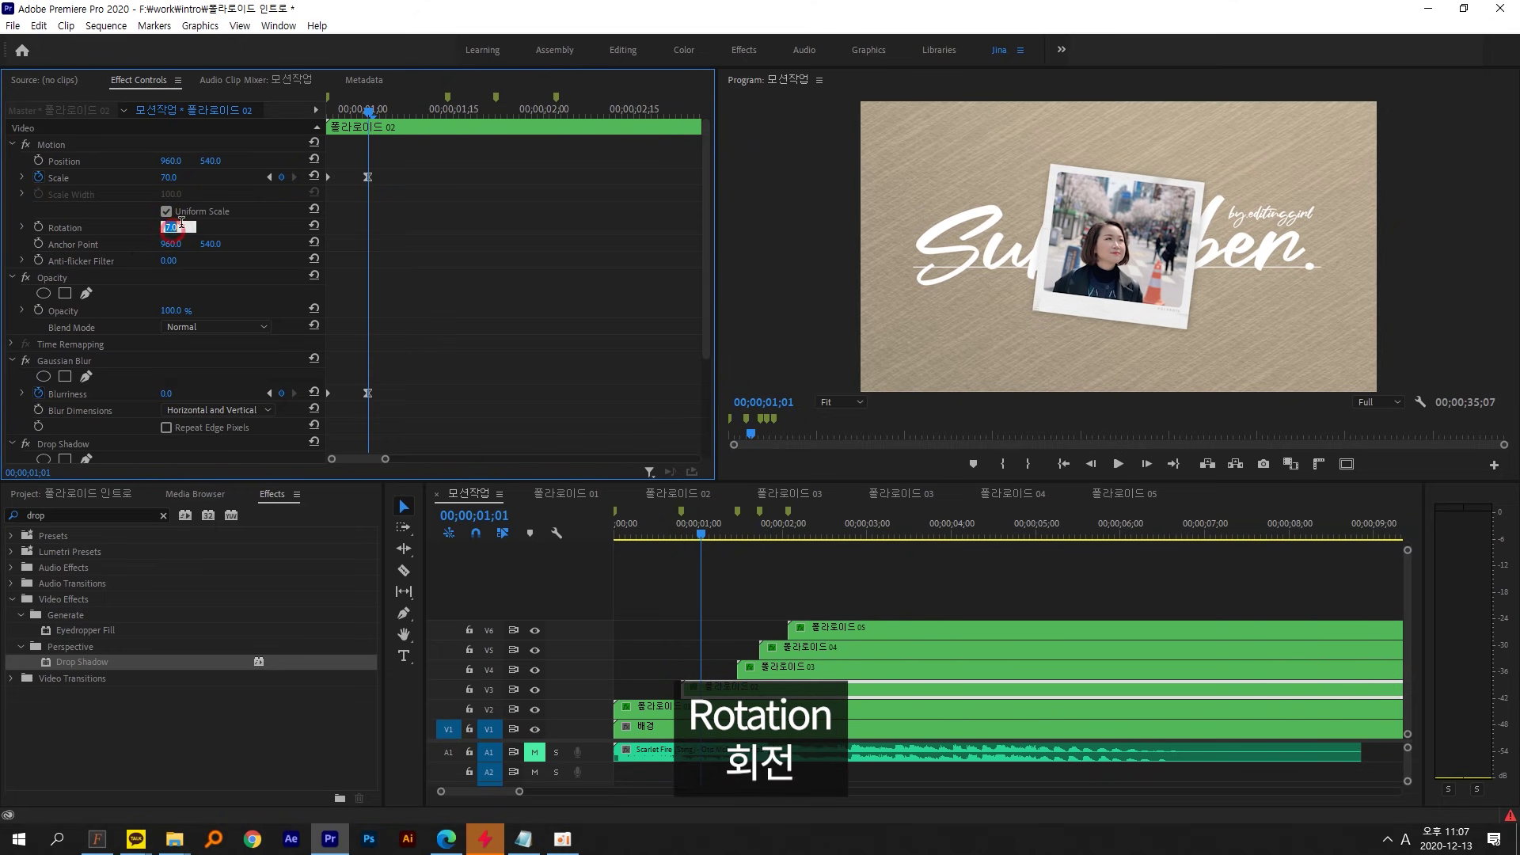
{"action": "type", "text": "-"}
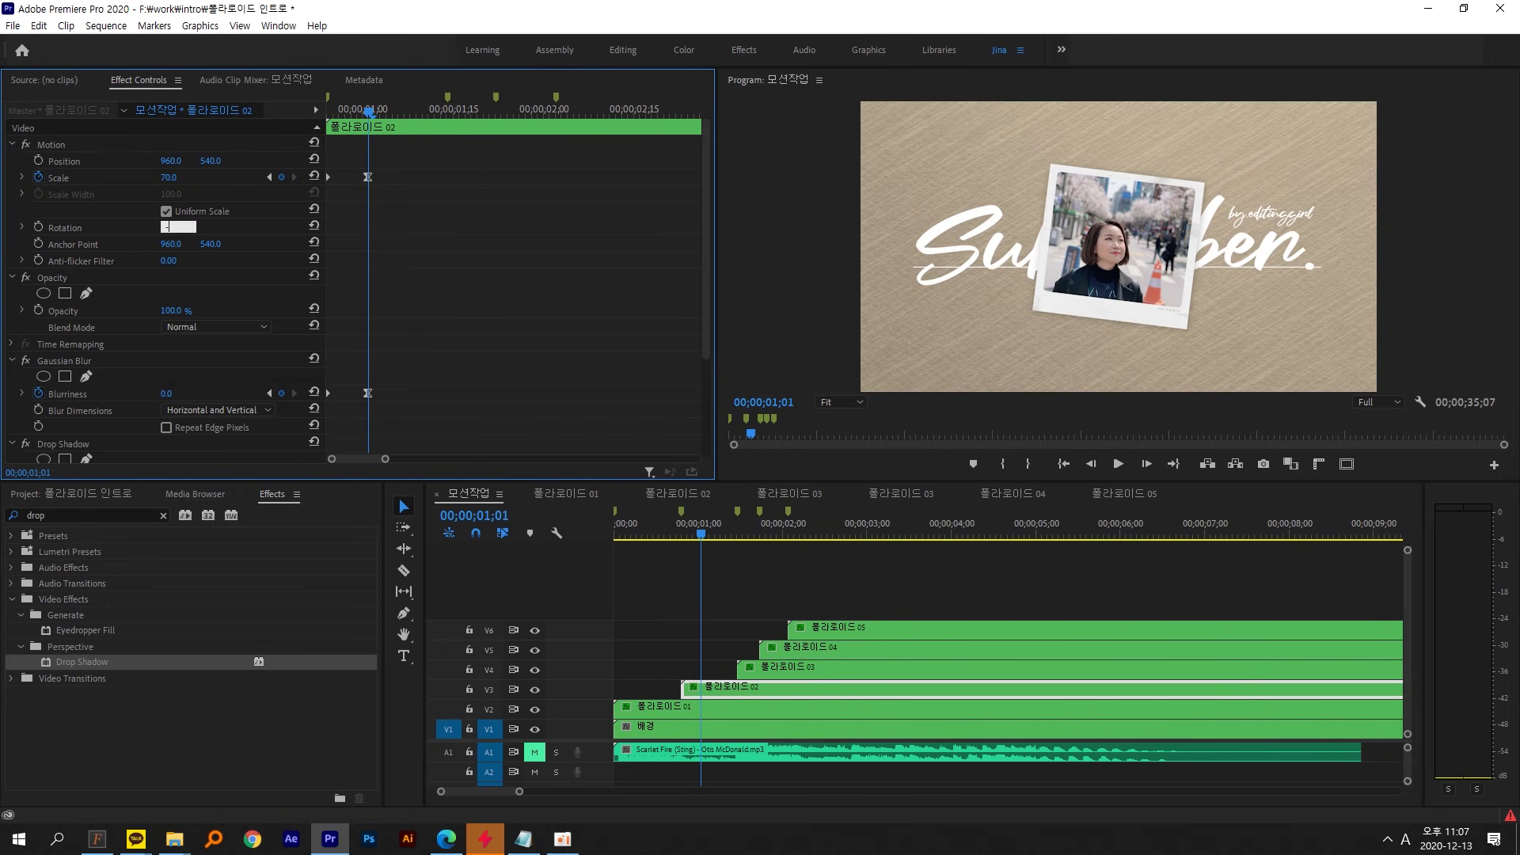
{"action": "type", "text": "7"}
{"action": "key", "text": "Return"}
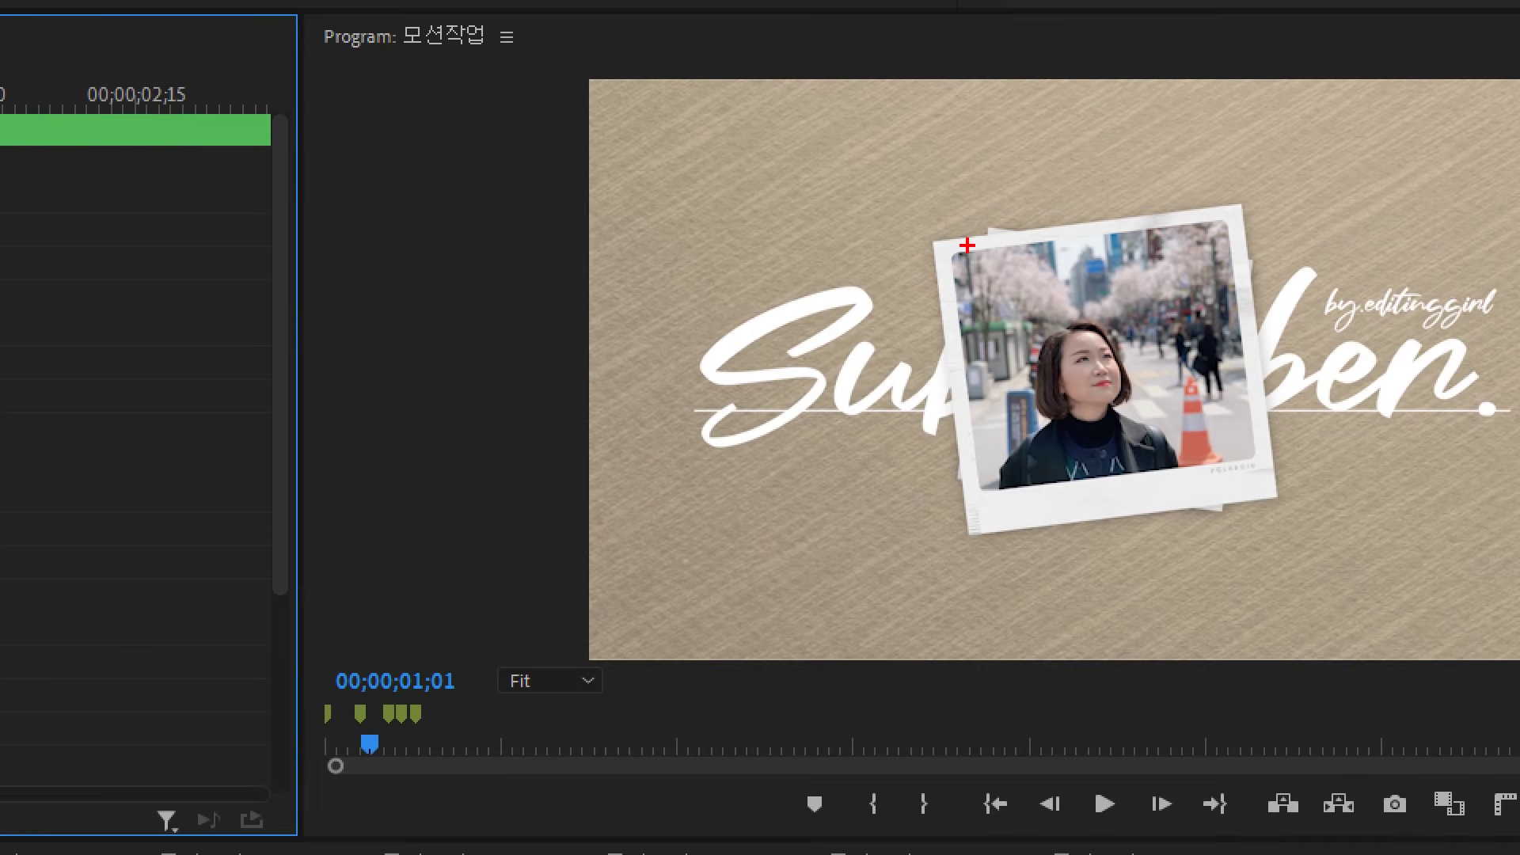
{"action": "mouse_move", "coordinate": [1070, 191]}
{"action": "left_mouse_down"}
{"action": "mouse_move", "coordinate": [1100, 156]}
{"action": "mouse_move", "coordinate": [1053, 205]}
{"action": "left_mouse_up"}
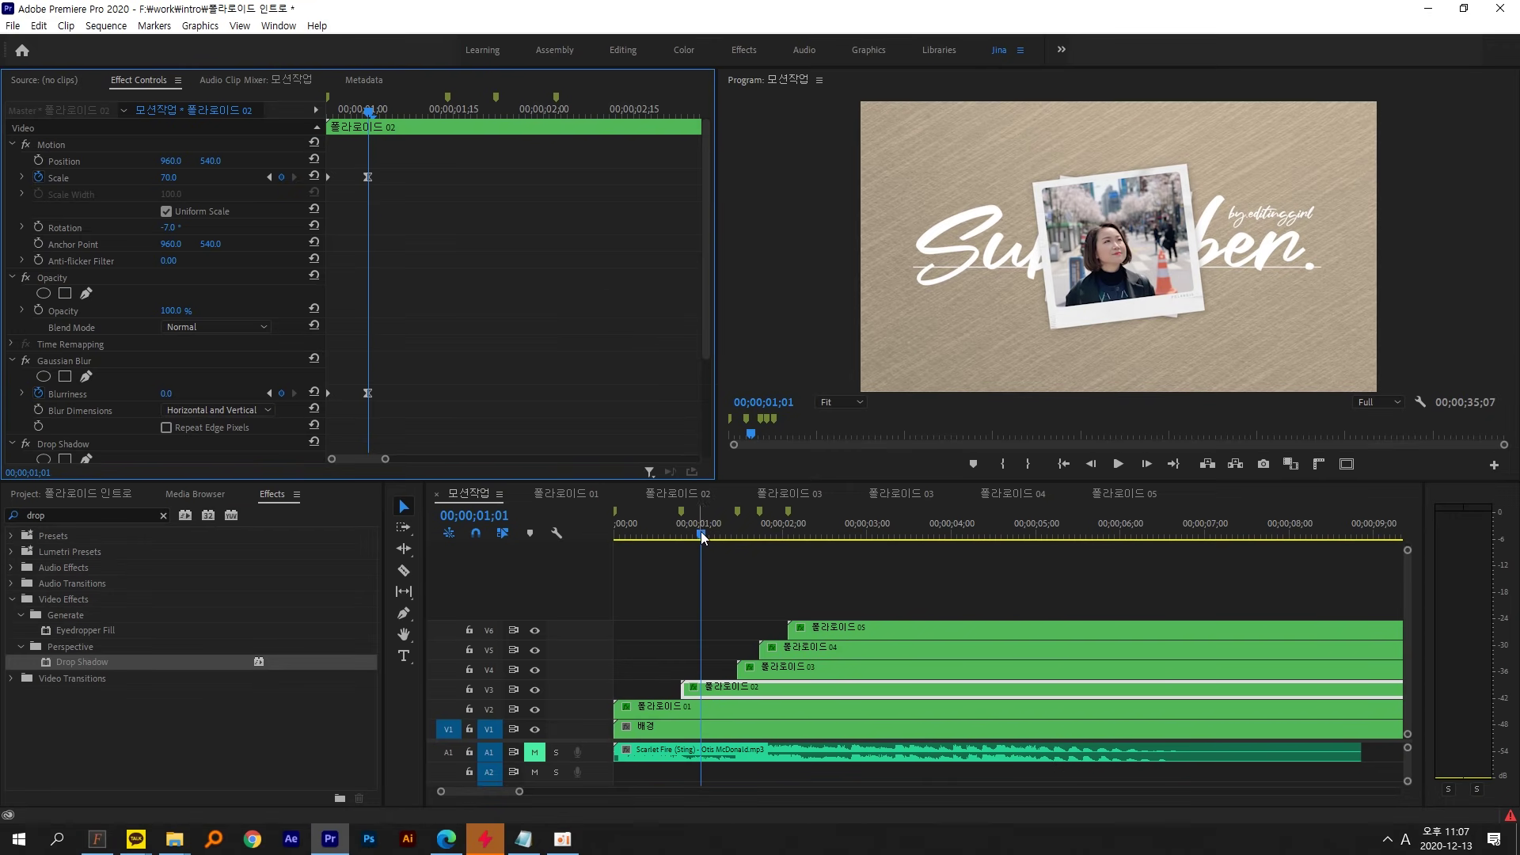
- Set the second Scale keyframe of clip 폴라로이드 03, at 00;00;01;21, to 80
{"action": "left_click_drag", "start_coordinate": [700, 530], "coordinate": [757, 538]}
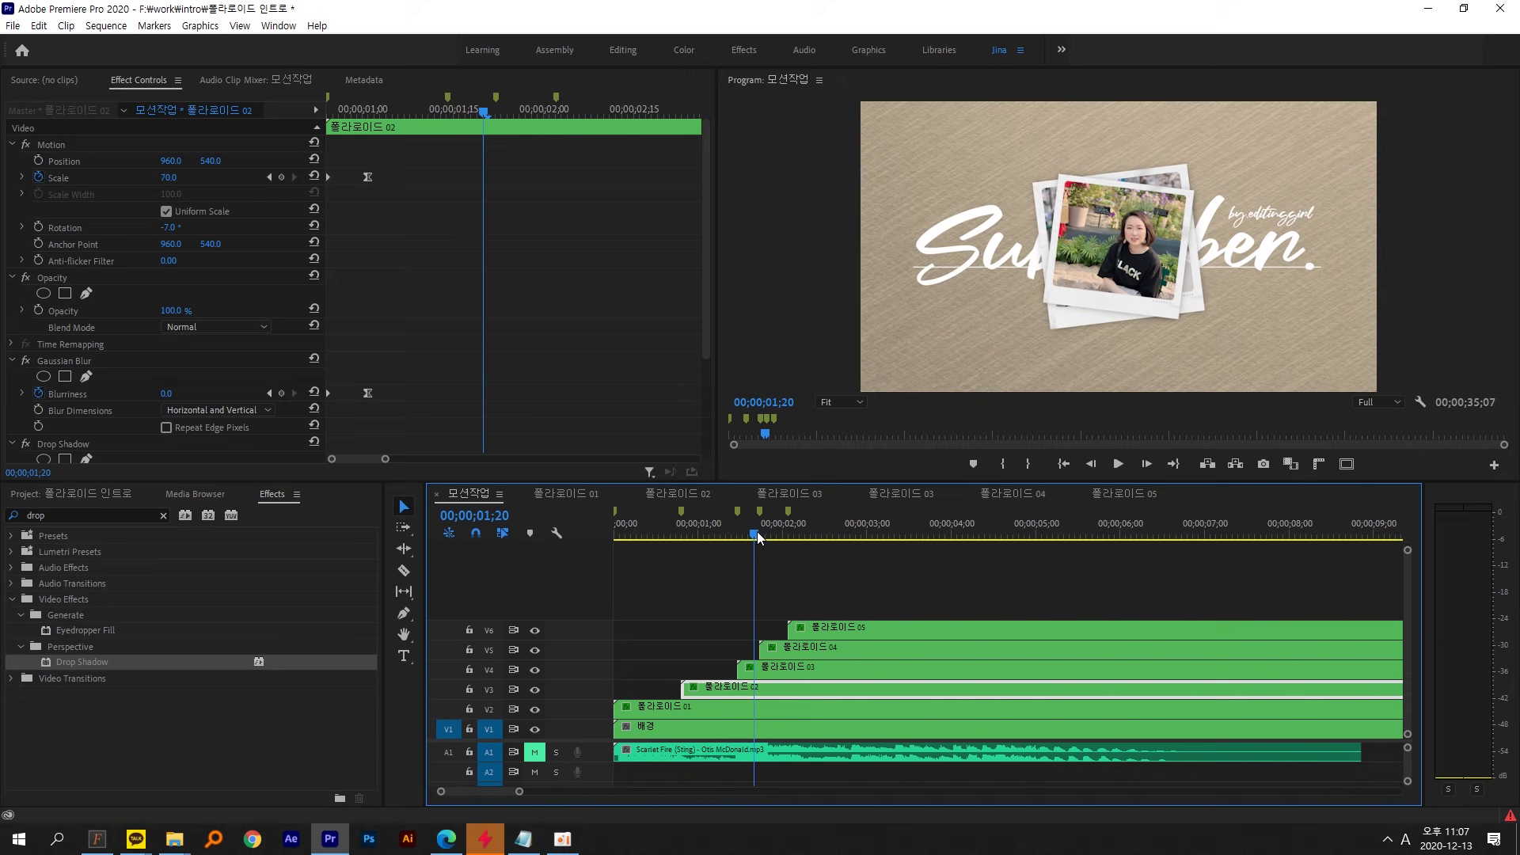
{"action": "left_click", "coordinate": [800, 672]}
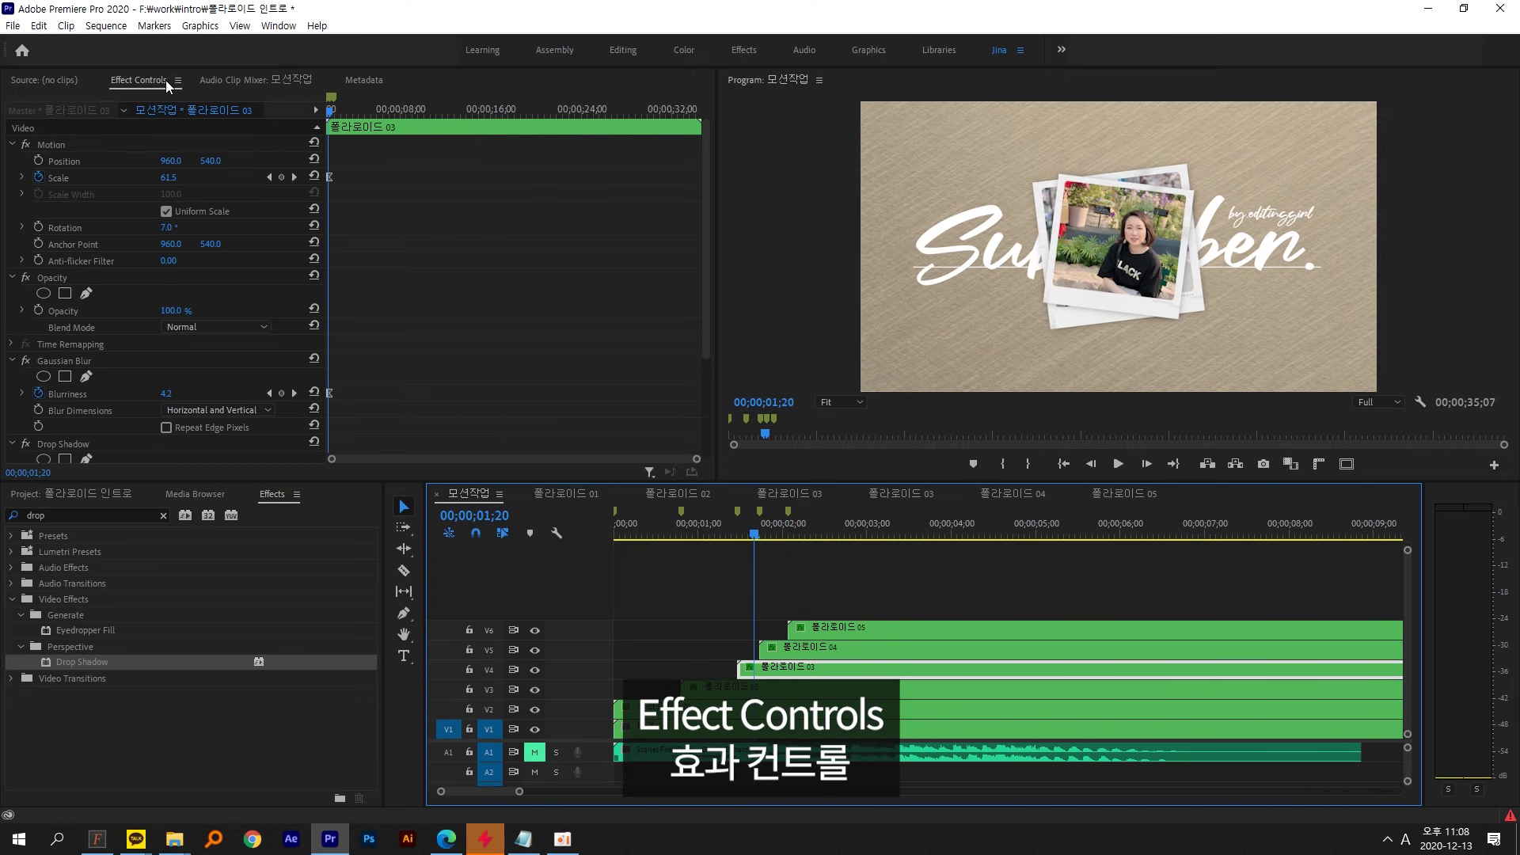
{"action": "left_click", "coordinate": [142, 79]}
{"action": "key", "text": "equal"}
{"action": "key", "text": "equal"}
{"action": "key", "text": "equal"}
{"action": "key", "text": "equal"}
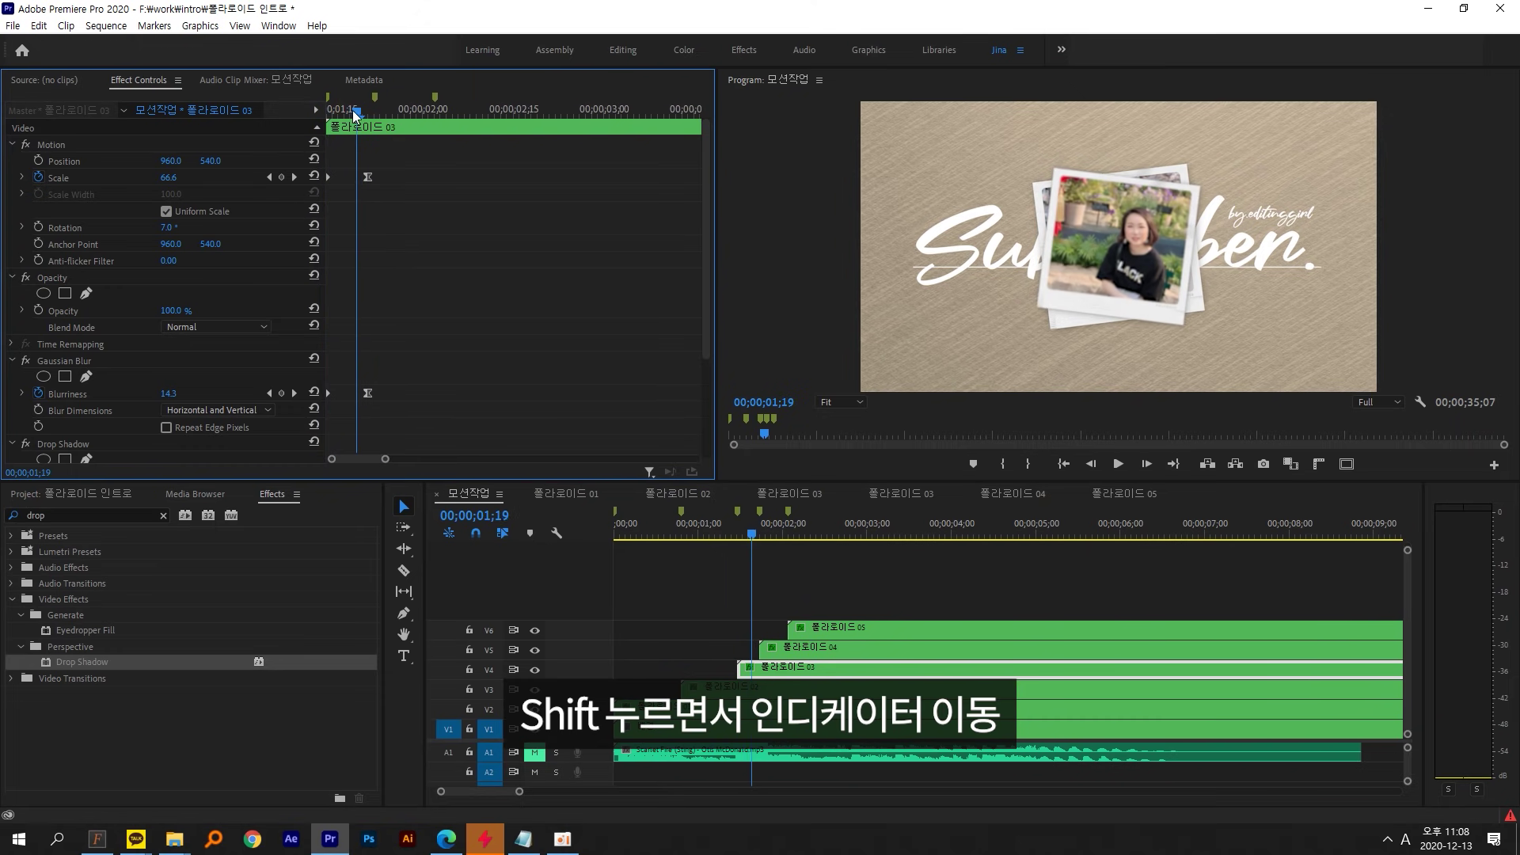
{"action": "left_click_drag", "start_coordinate": [358, 111], "coordinate": [364, 111]}
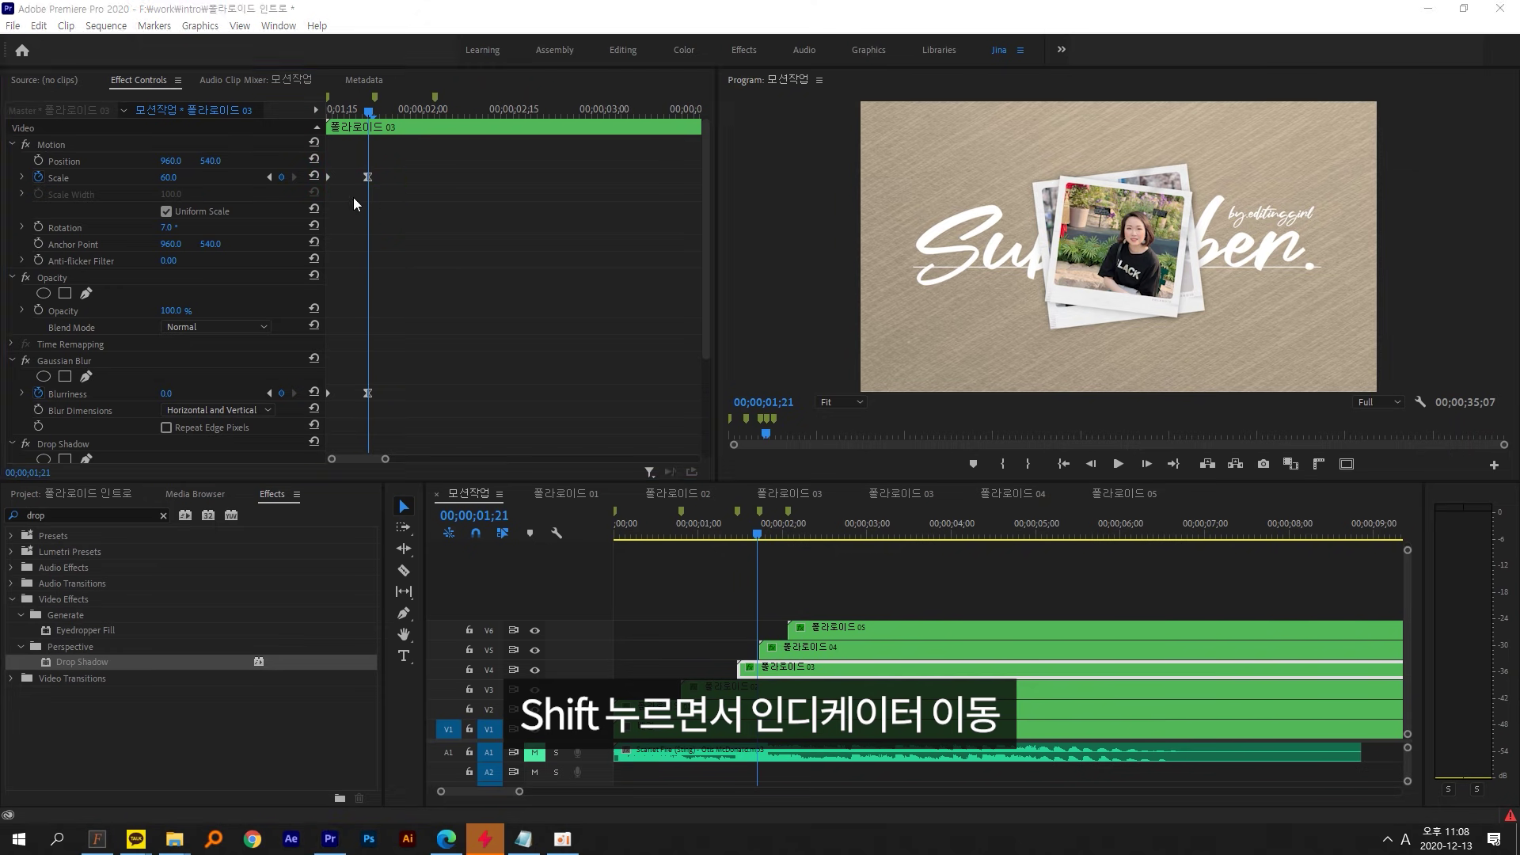
{"action": "left_click", "coordinate": [180, 178]}
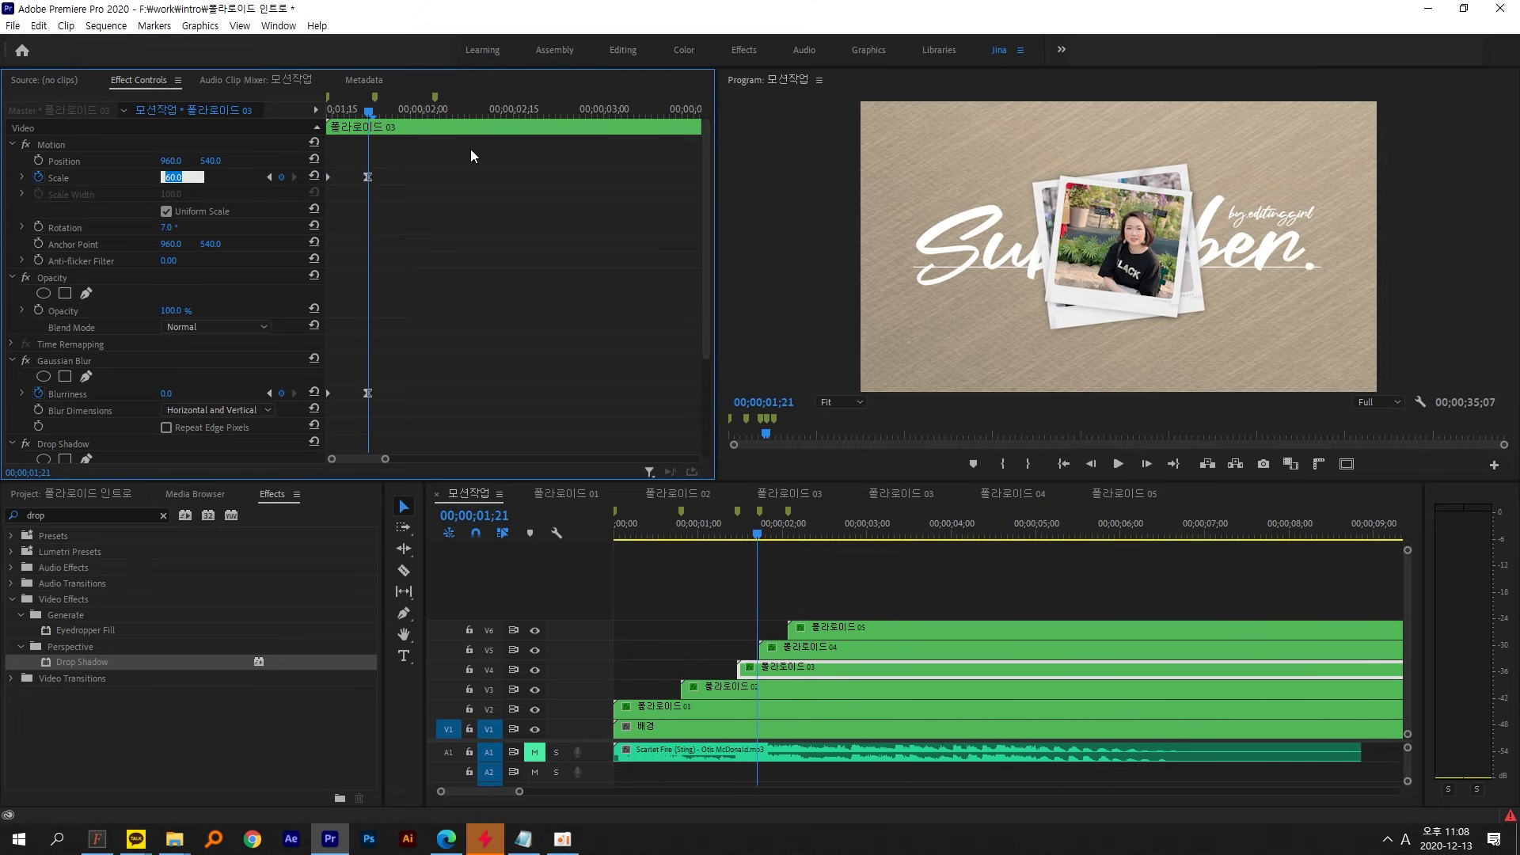
{"action": "type", "text": "80"}
{"action": "key", "text": "Return"}
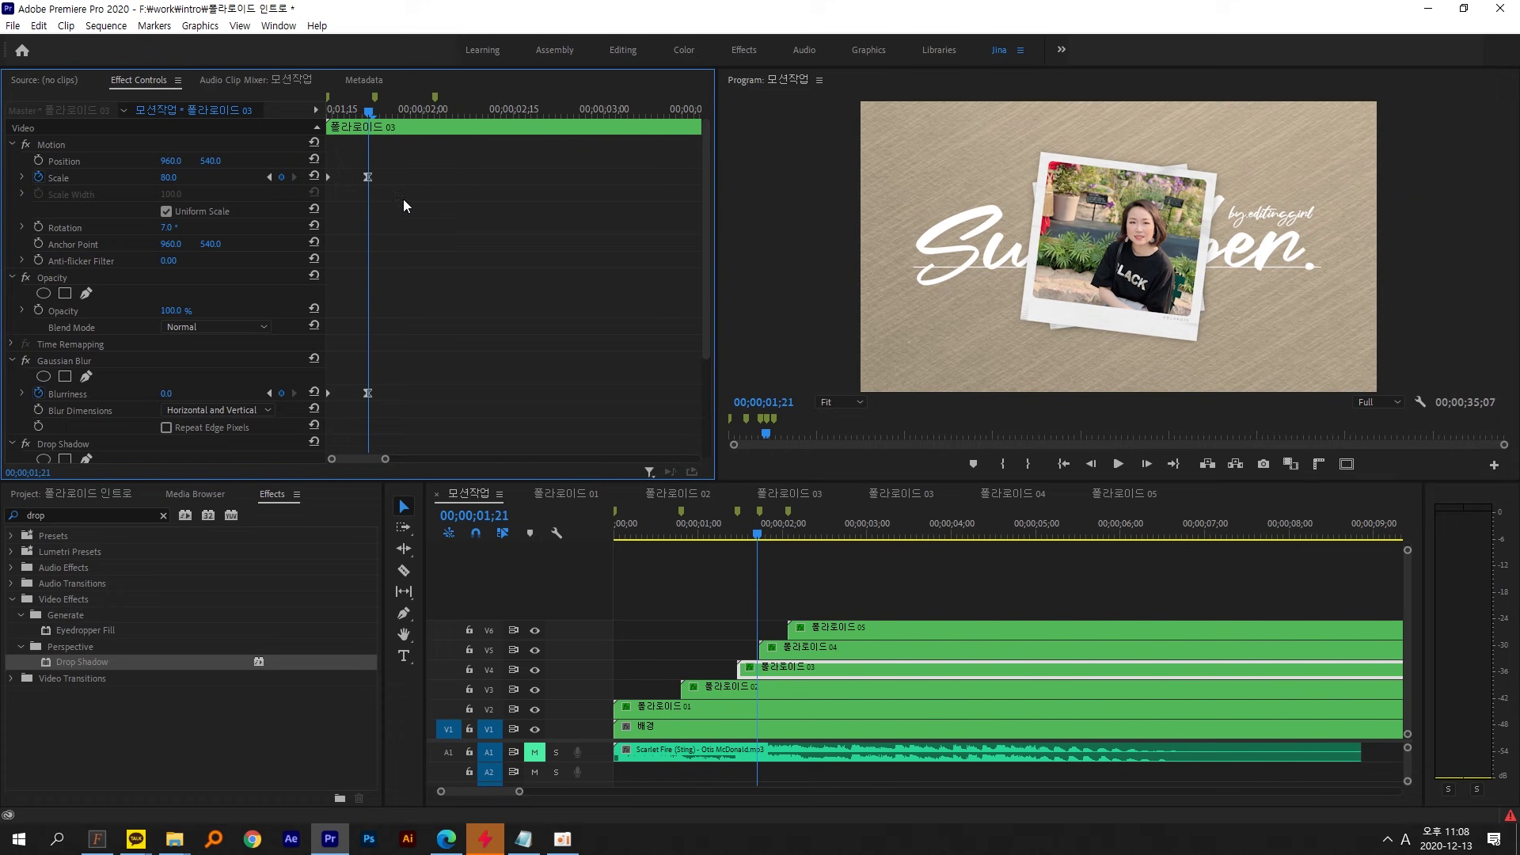
- Set the Rotation of clip 폴라로이드 03 to 5°
{"action": "left_click", "coordinate": [168, 227]}
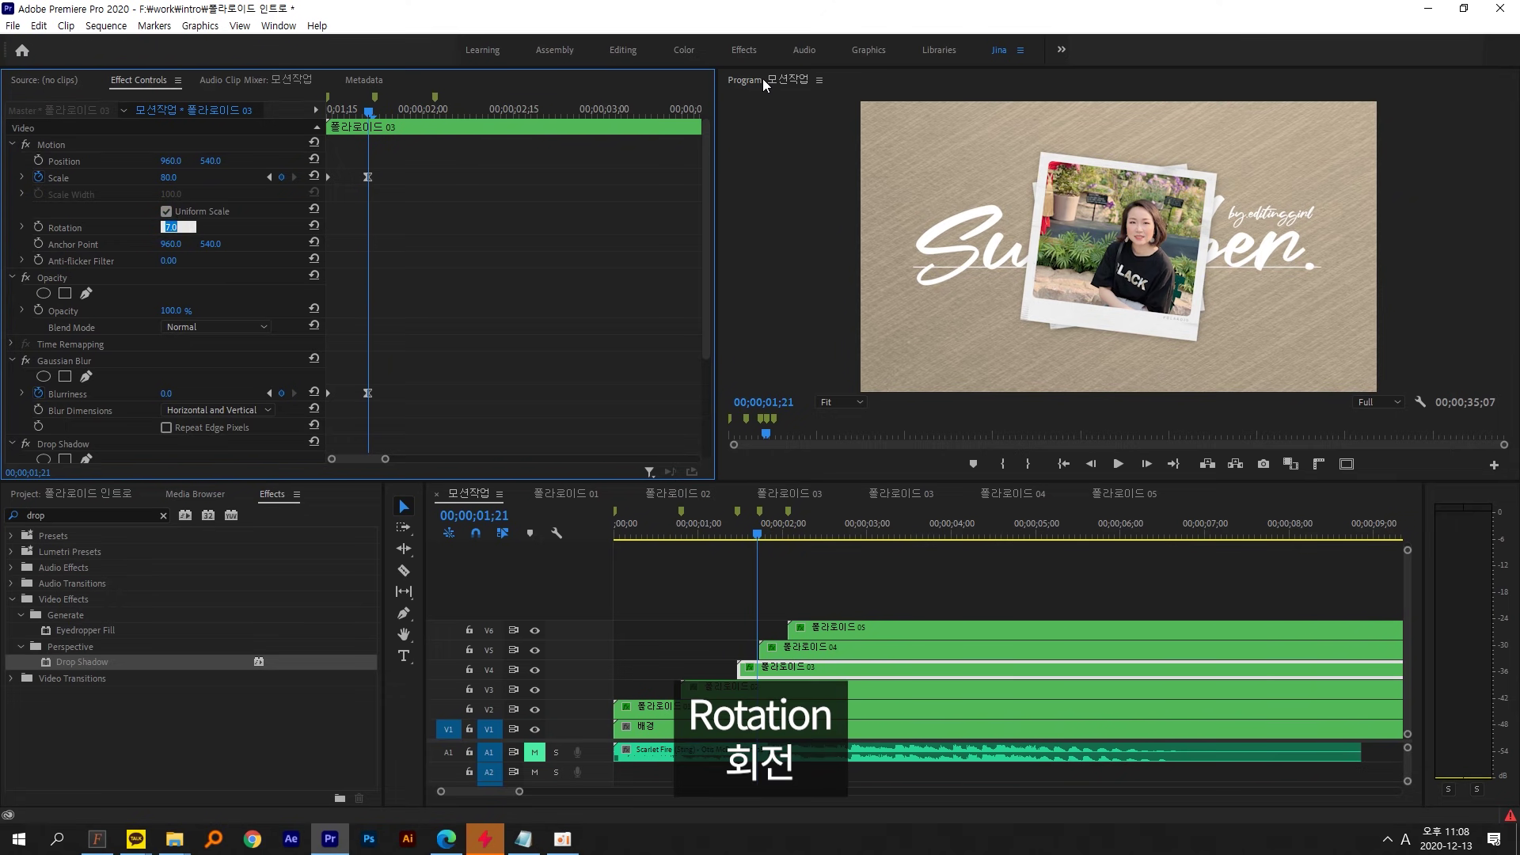
{"action": "type", "text": "5"}
{"action": "key", "text": "Return"}
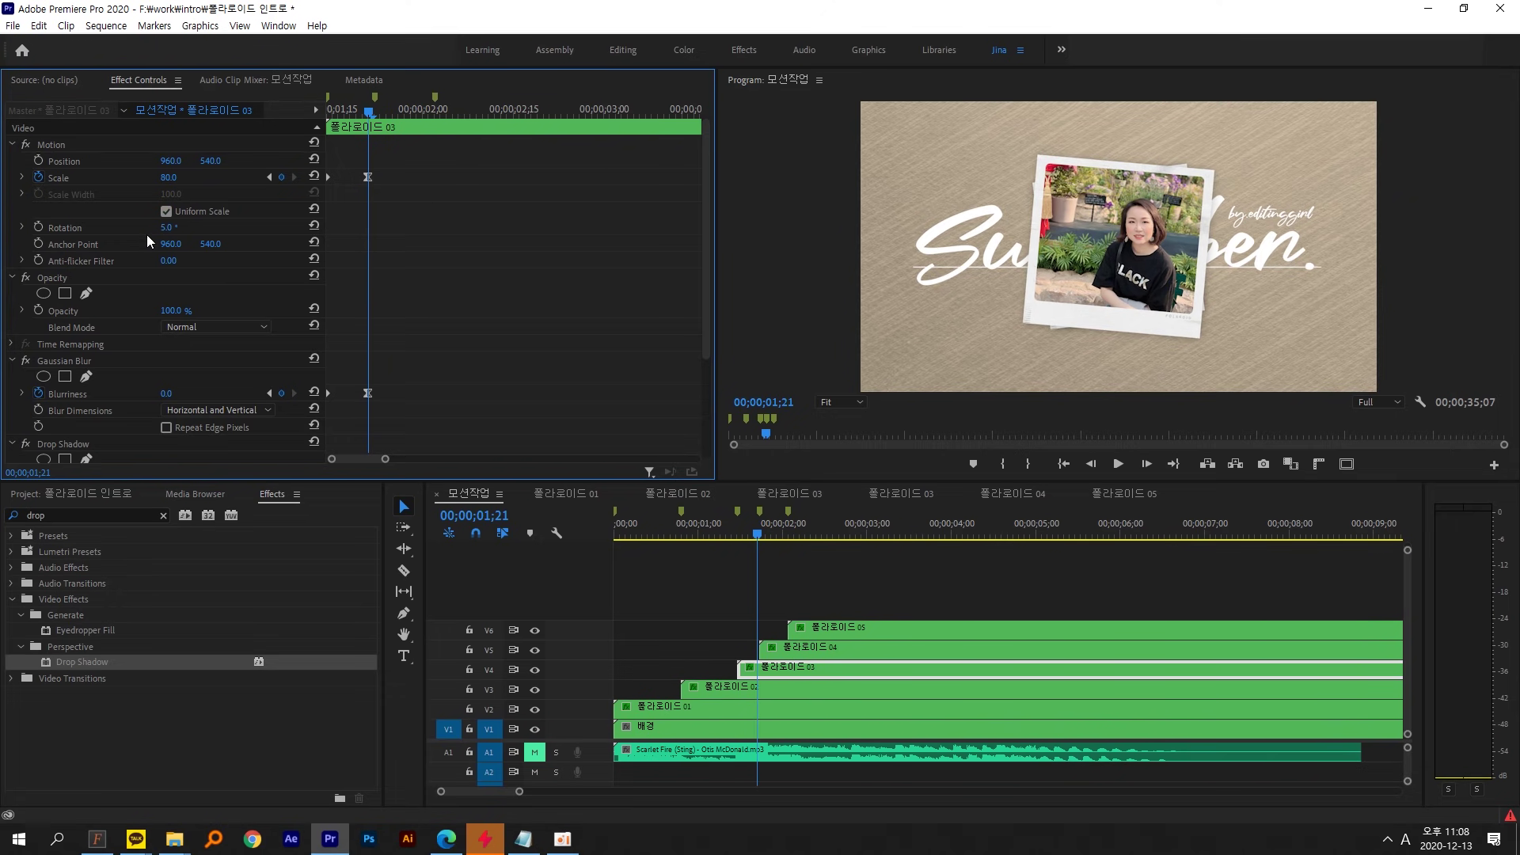
- Set the second Scale keyframe of clip 폴라로이드 04, at 00;00;01;29, to 90
{"action": "left_click_drag", "start_coordinate": [738, 535], "coordinate": [781, 533]}
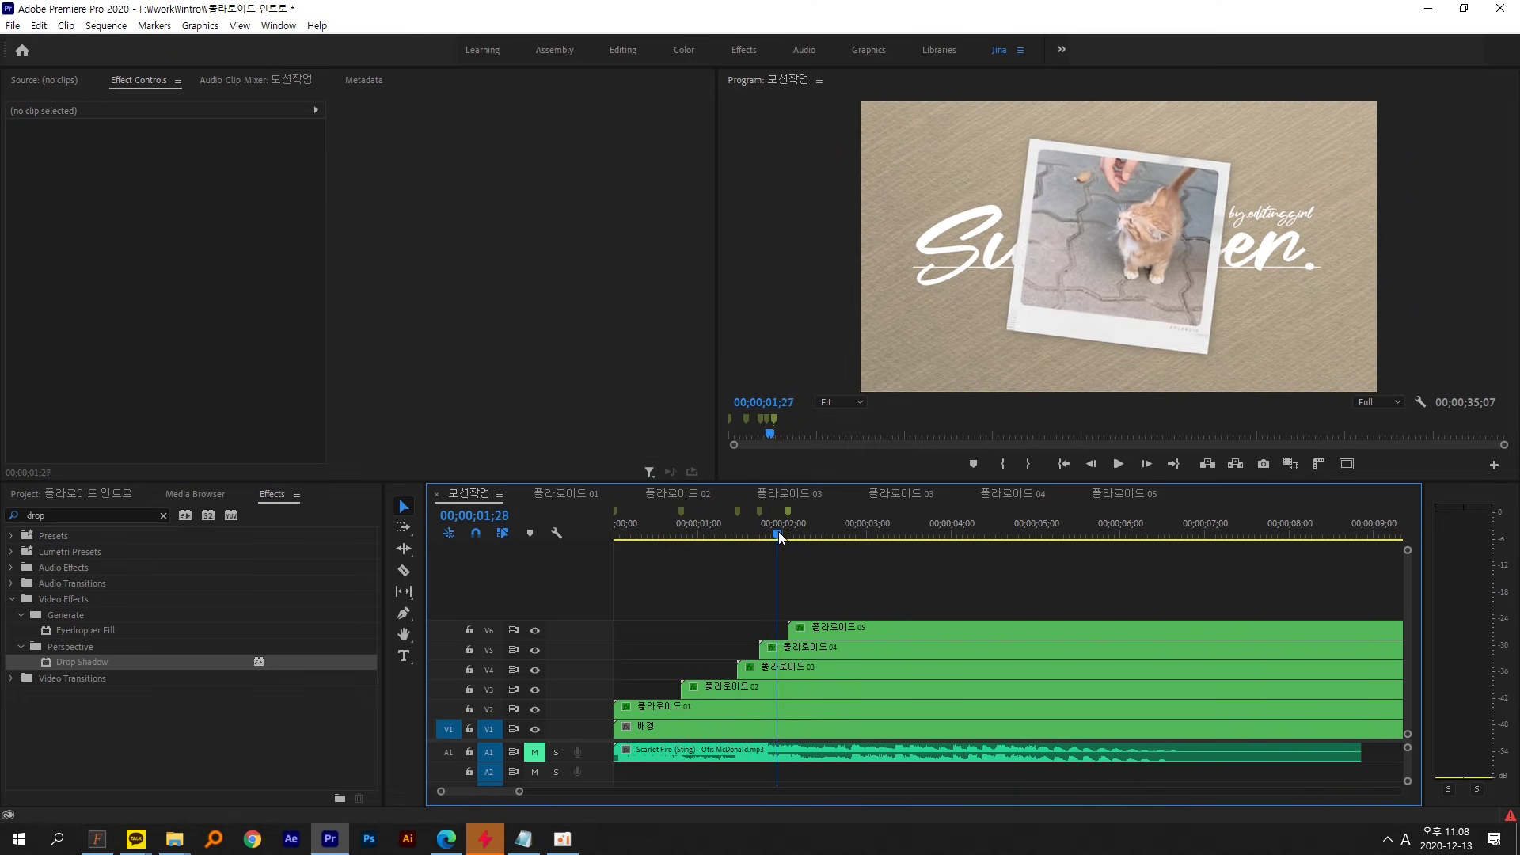
{"action": "left_click", "coordinate": [800, 651]}
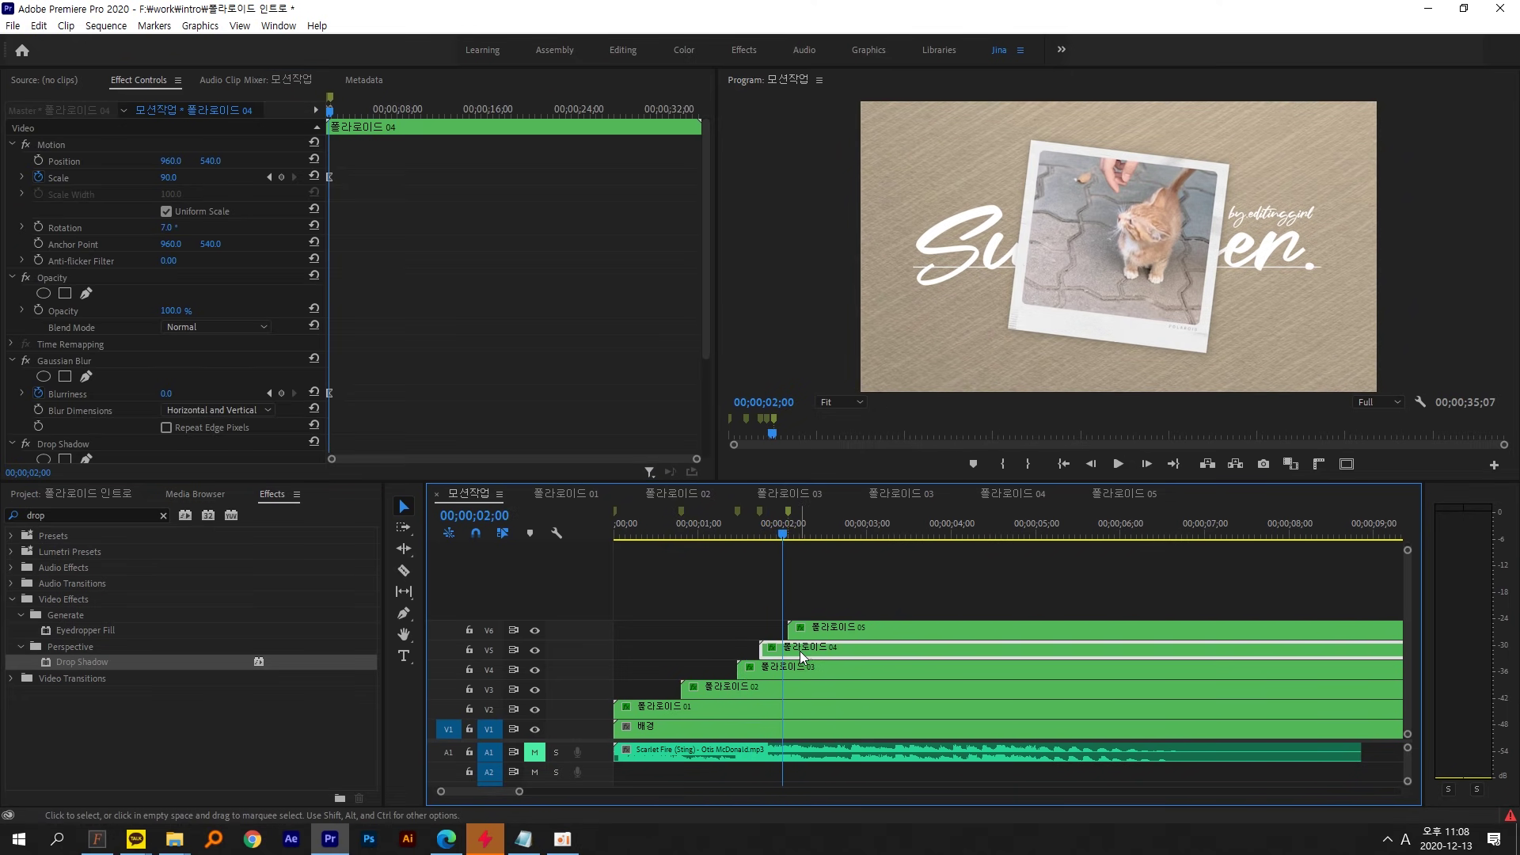
{"action": "left_click", "coordinate": [139, 79]}
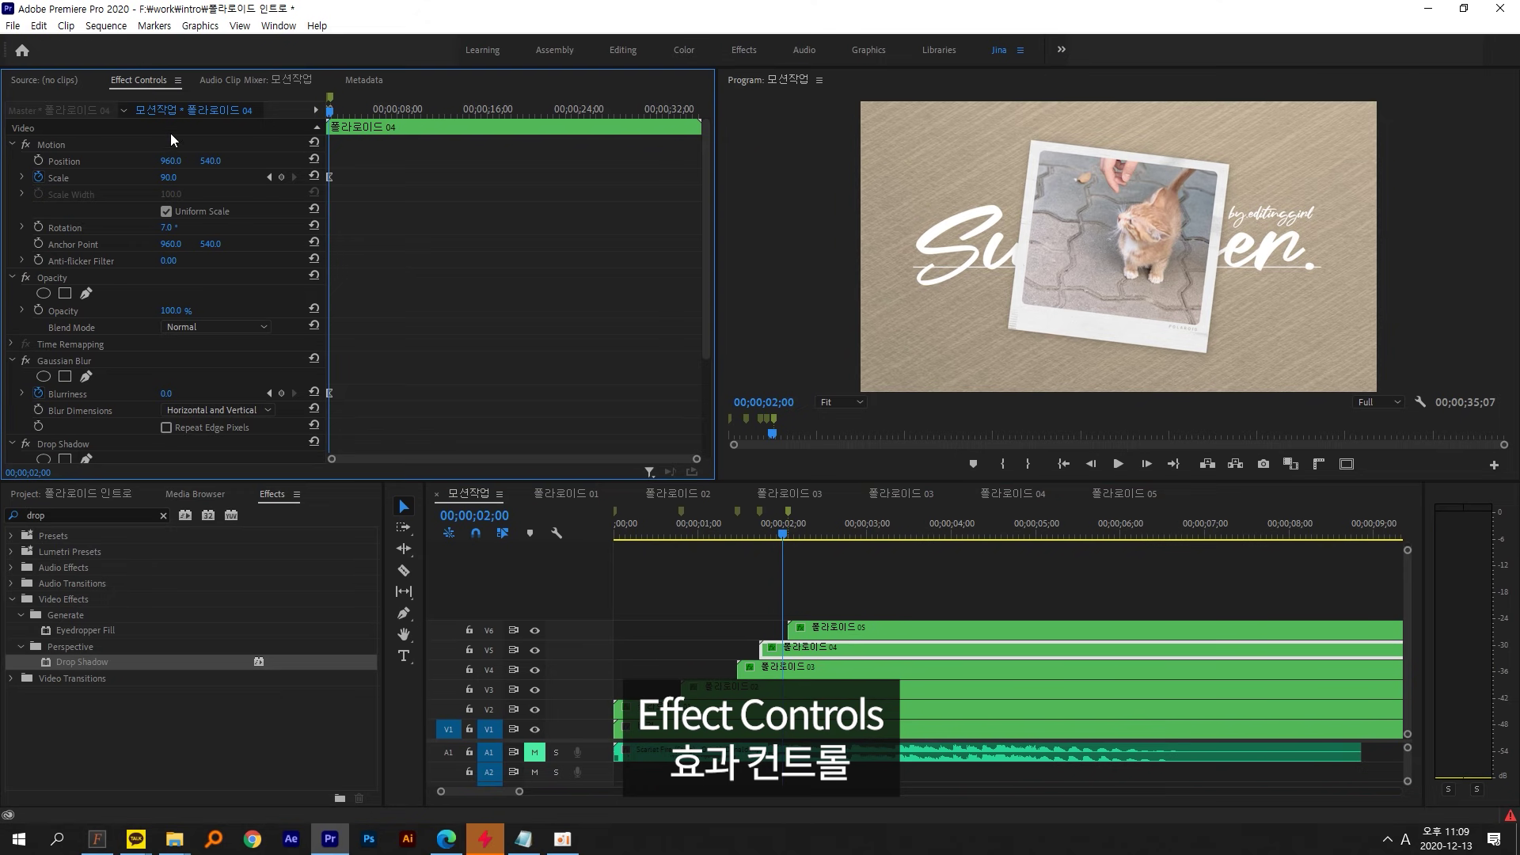
{"action": "key", "text": "equal"}
{"action": "key", "text": "equal"}
{"action": "key", "text": "equal"}
{"action": "key", "text": "equal"}
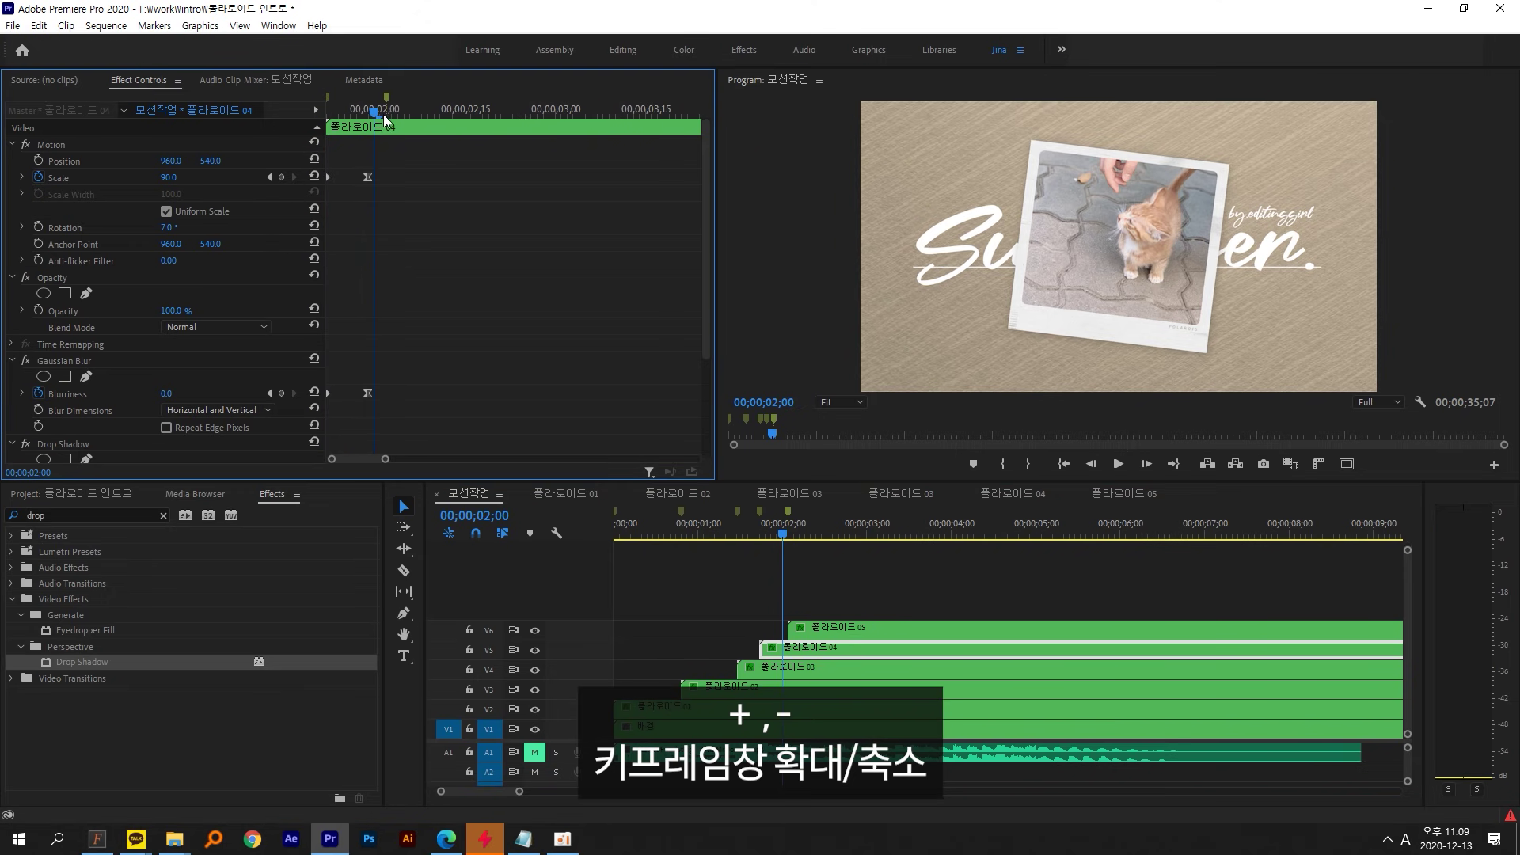
{"action": "left_click_drag", "start_coordinate": [383, 114], "coordinate": [368, 112]}
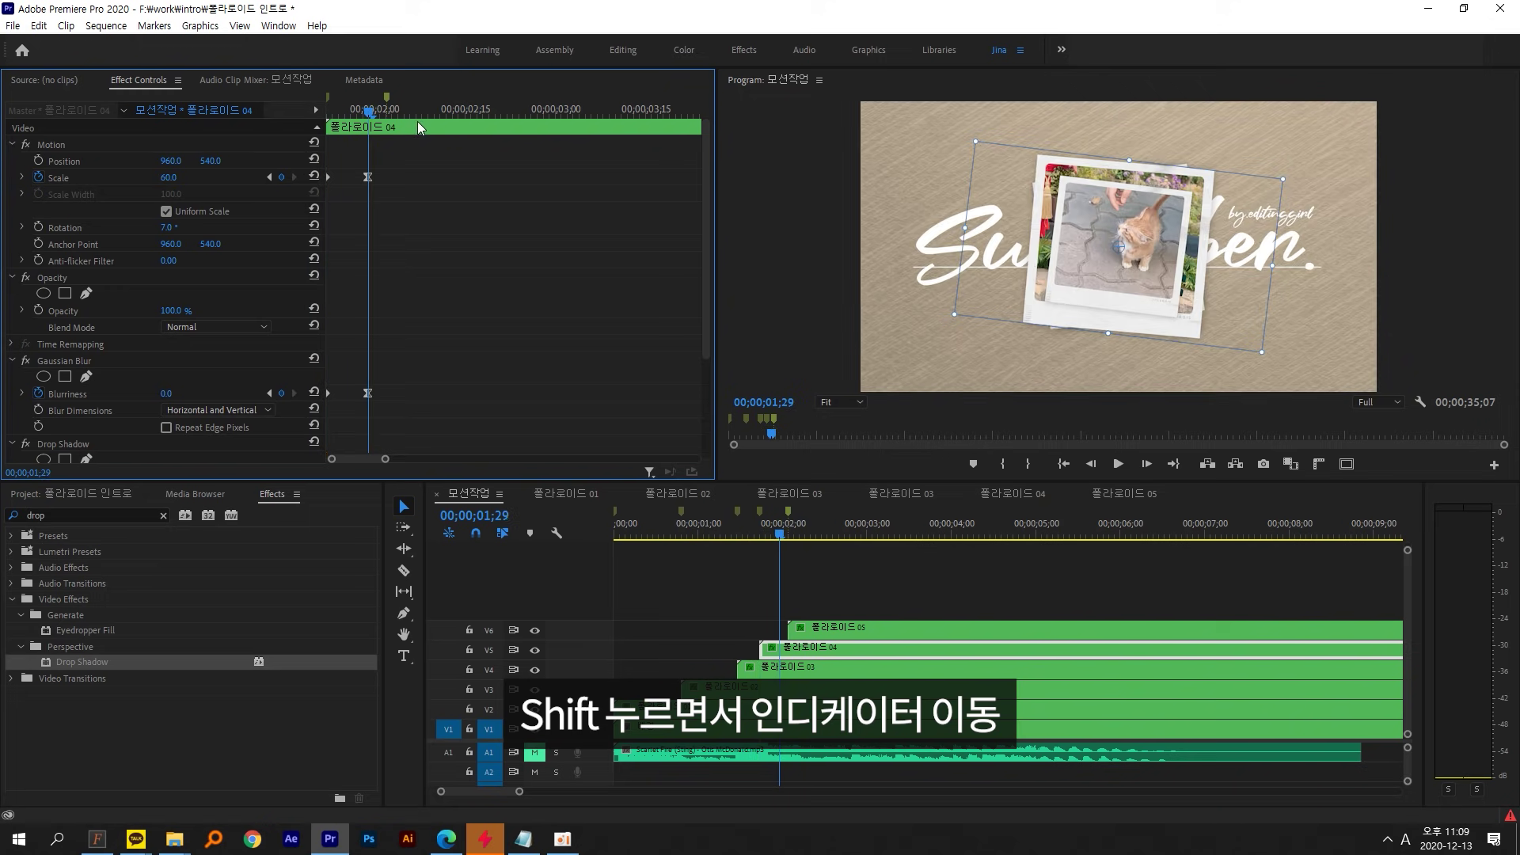
{"action": "left_click", "coordinate": [169, 177]}
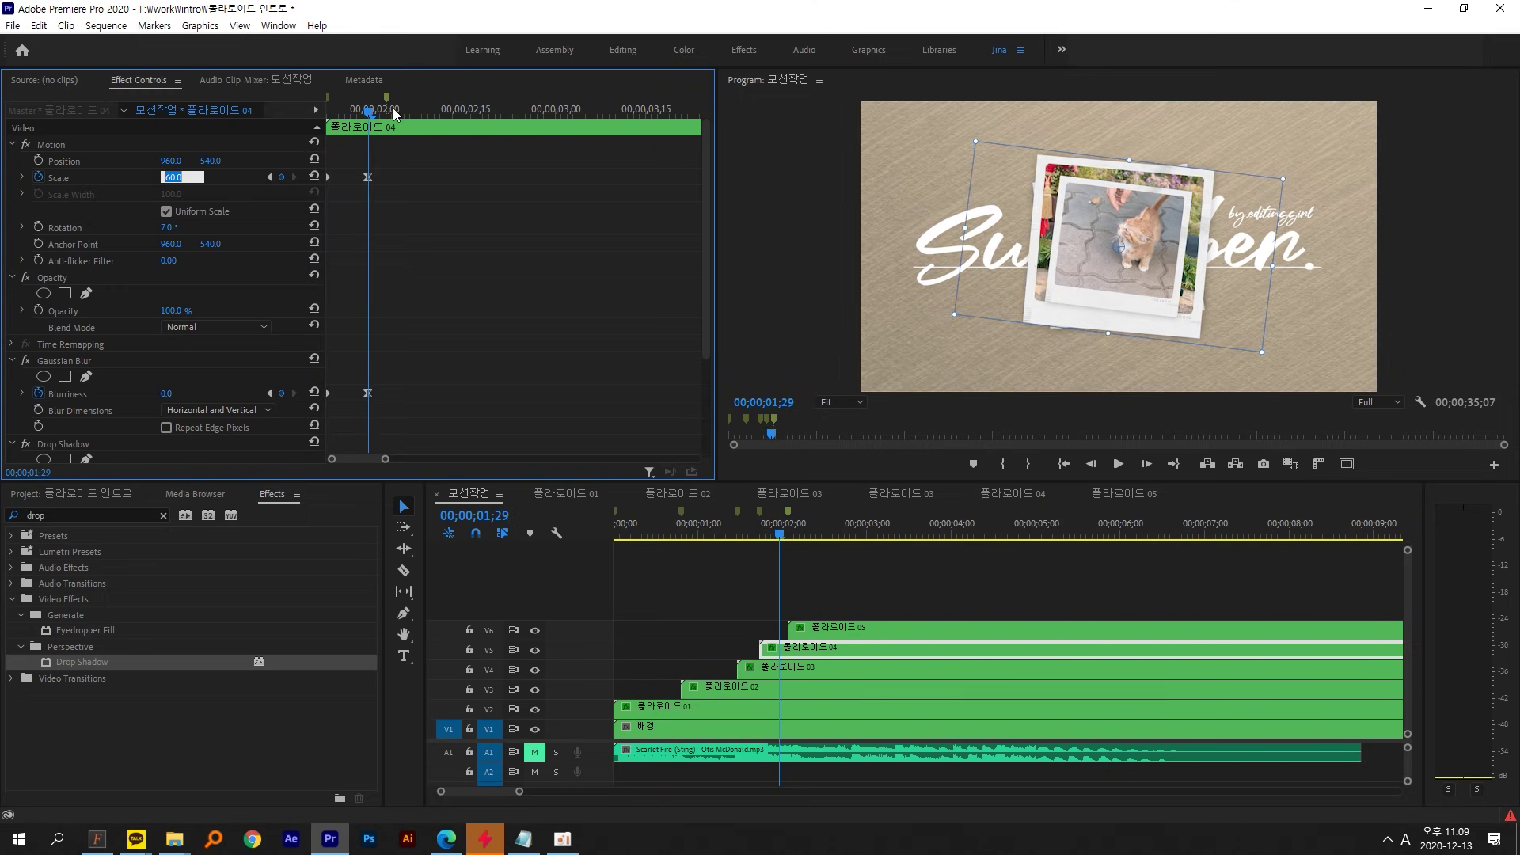
{"action": "type", "text": "90"}
{"action": "key", "text": "Return"}
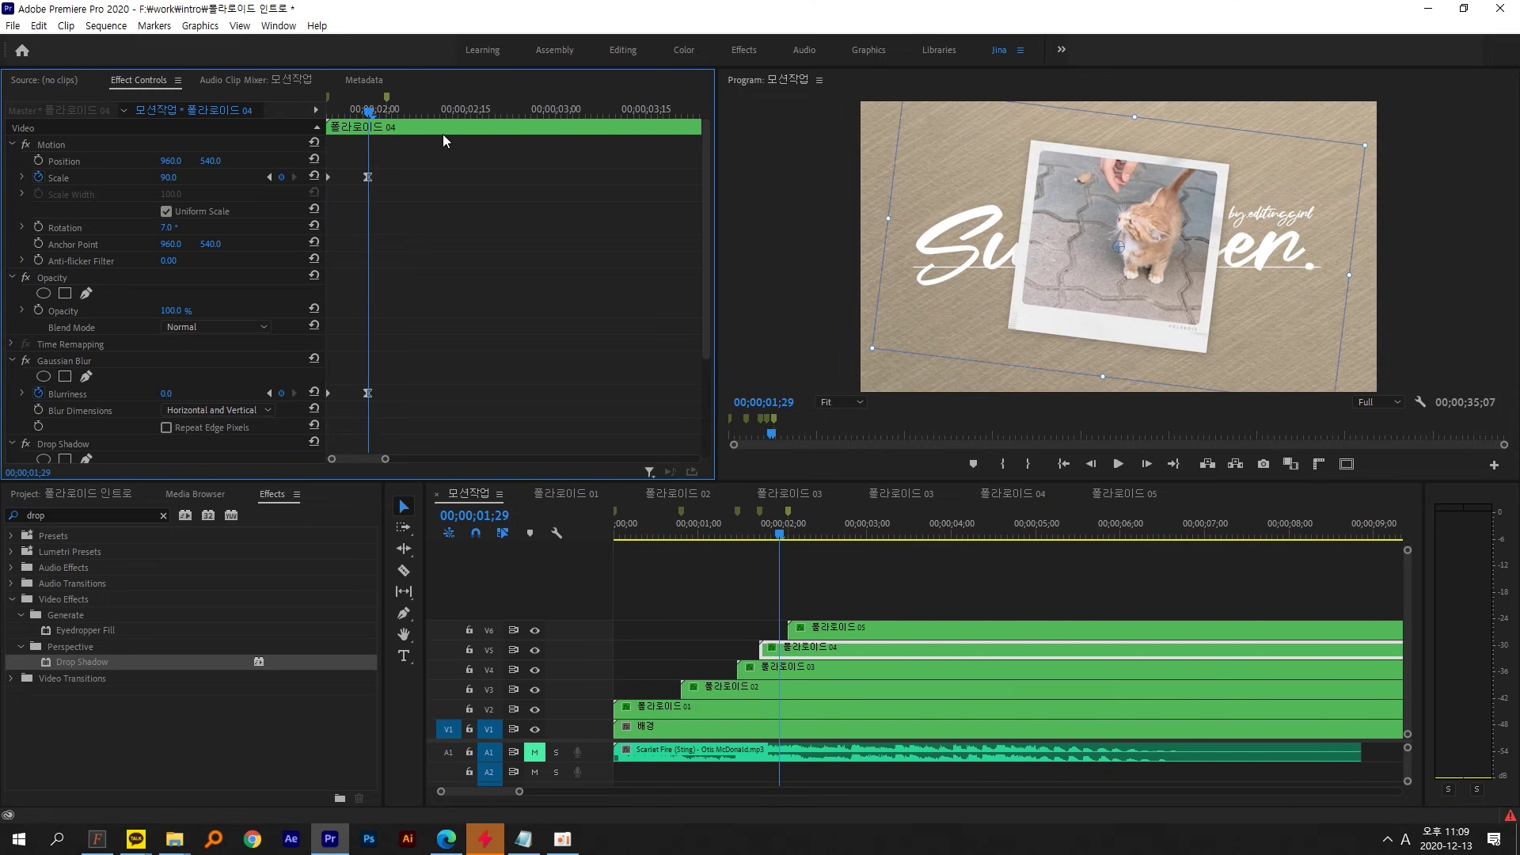
- Set the Rotation of clip 폴라로이드 04 to -4°
{"action": "left_click", "coordinate": [176, 227]}
{"action": "type", "text": "-"}
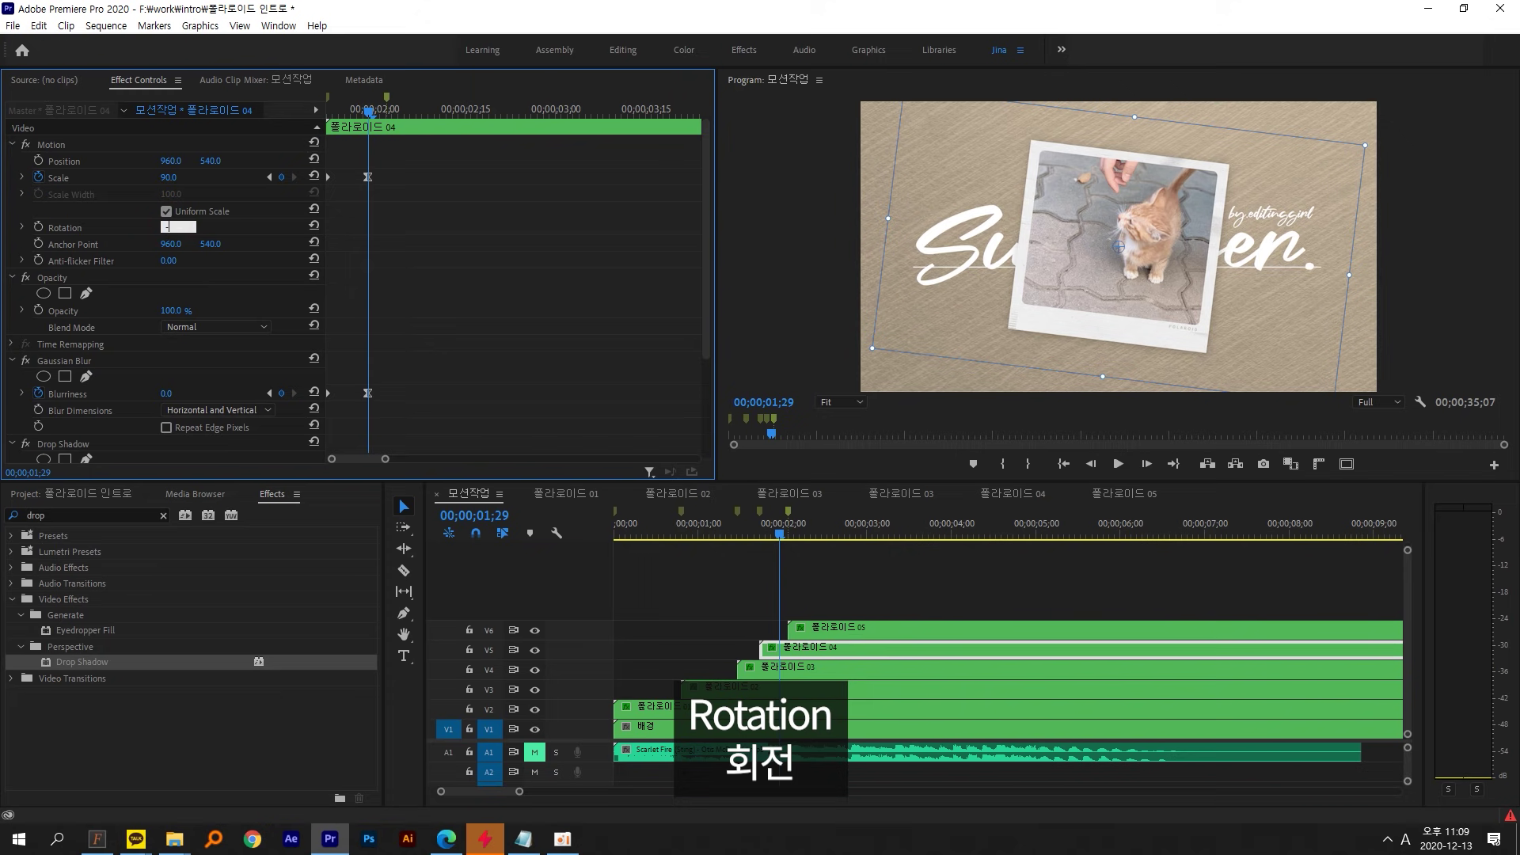
{"action": "type", "text": "4"}
{"action": "key", "text": "Return"}
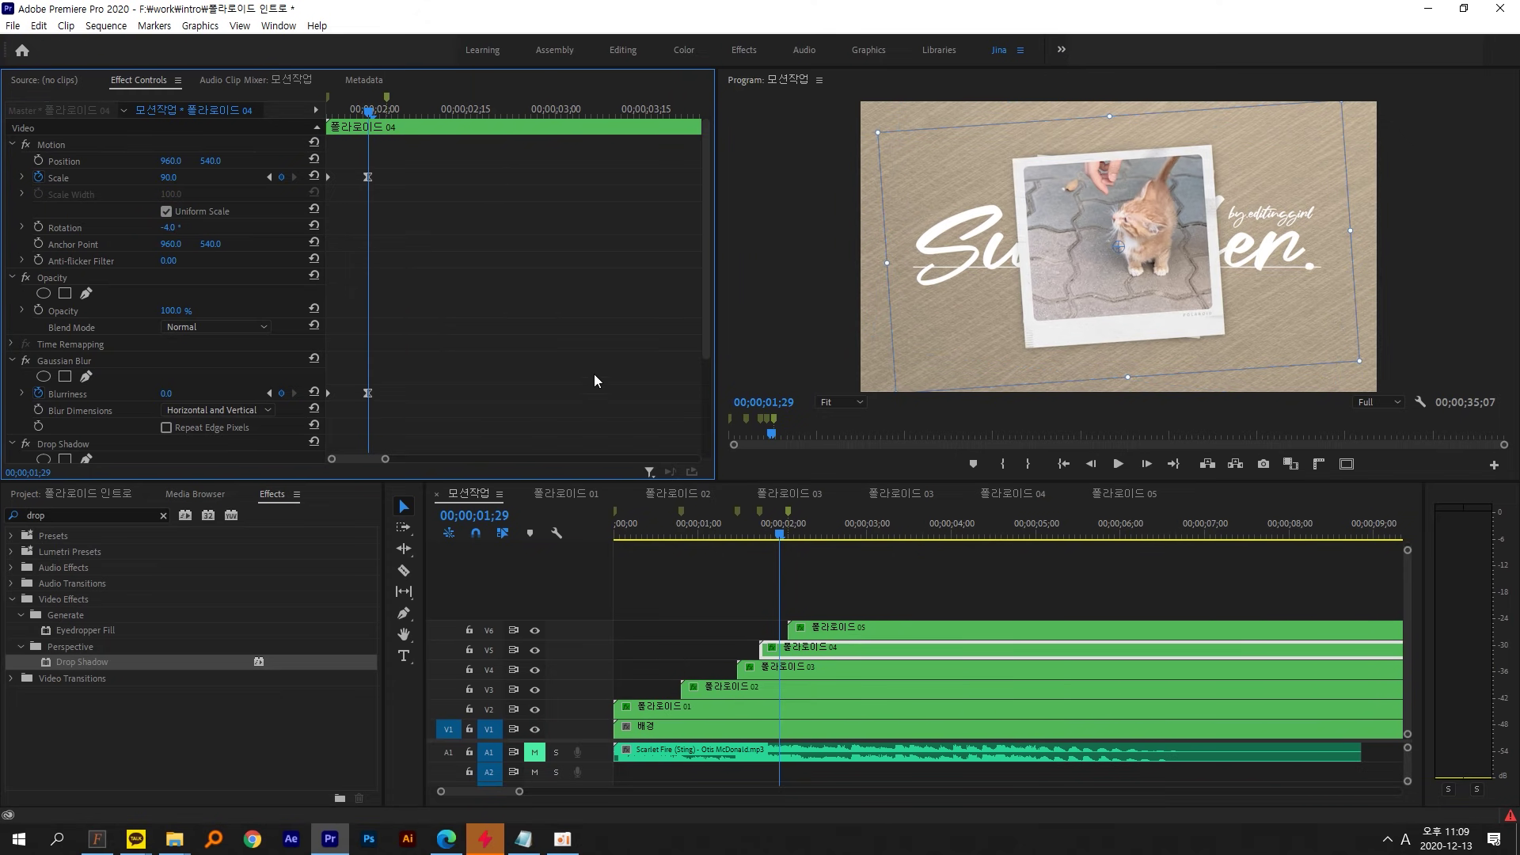
- Set the second Scale keyframe of clip 폴라로이드 05, at 00;00;02;09, to 100
{"action": "left_click", "coordinate": [834, 644]}
{"action": "key", "text": "space"}
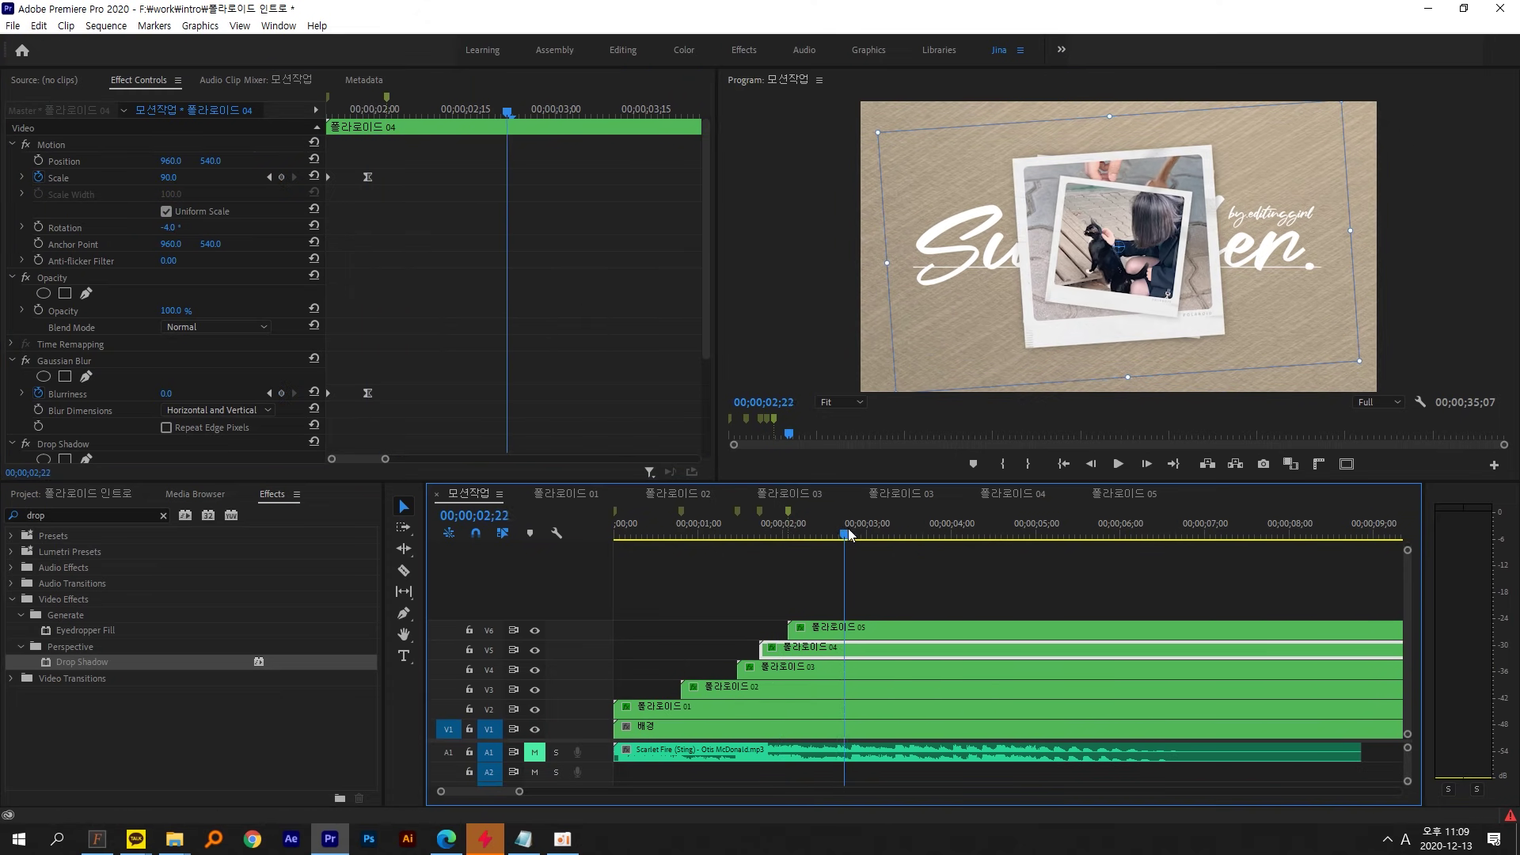
{"action": "key", "text": "space"}
{"action": "left_click", "coordinate": [841, 629]}
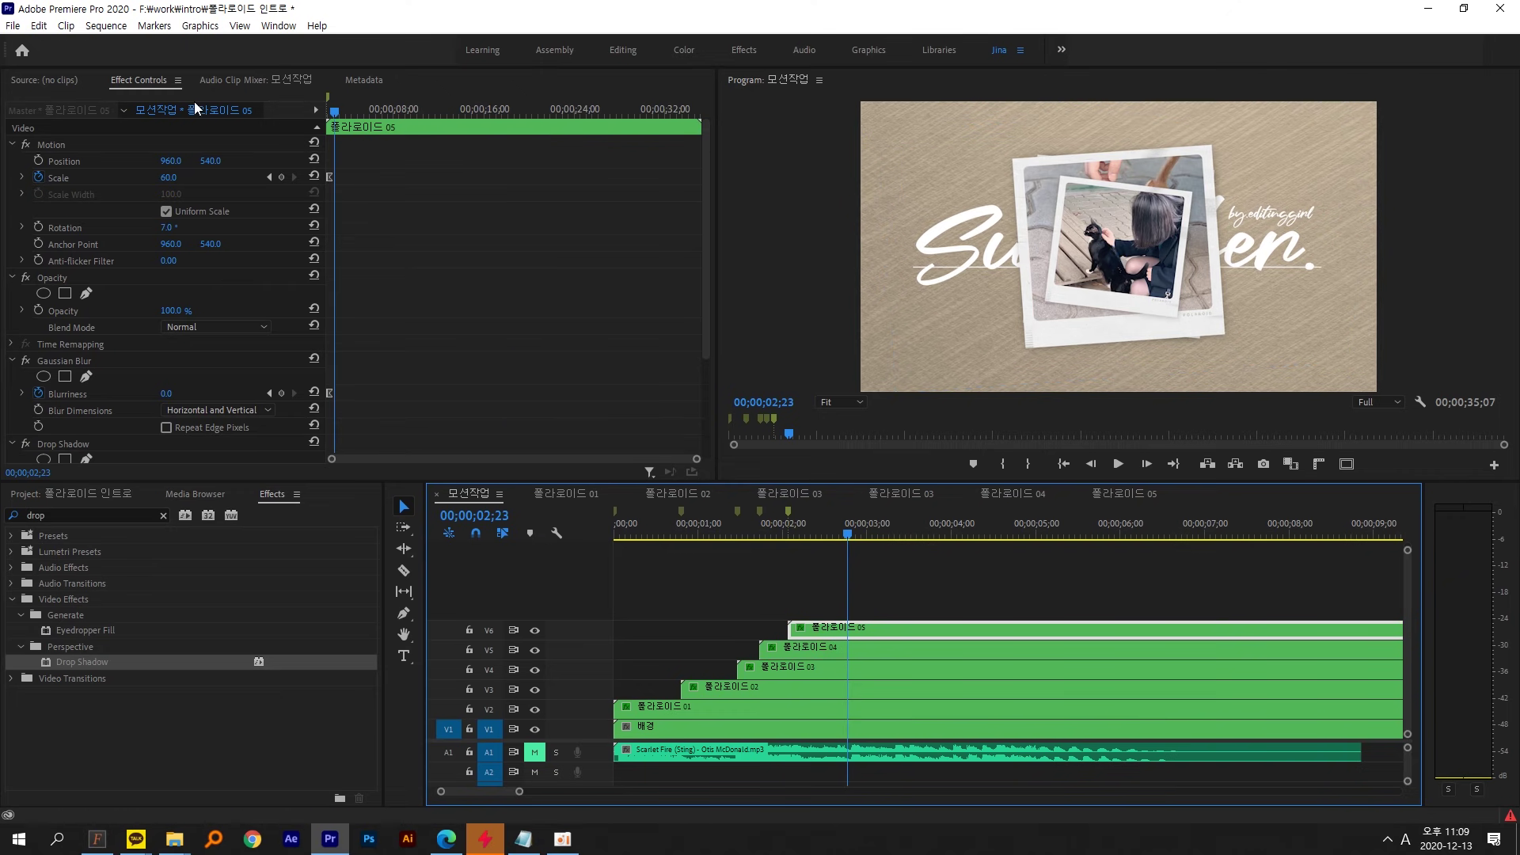
{"action": "left_click", "coordinate": [141, 82]}
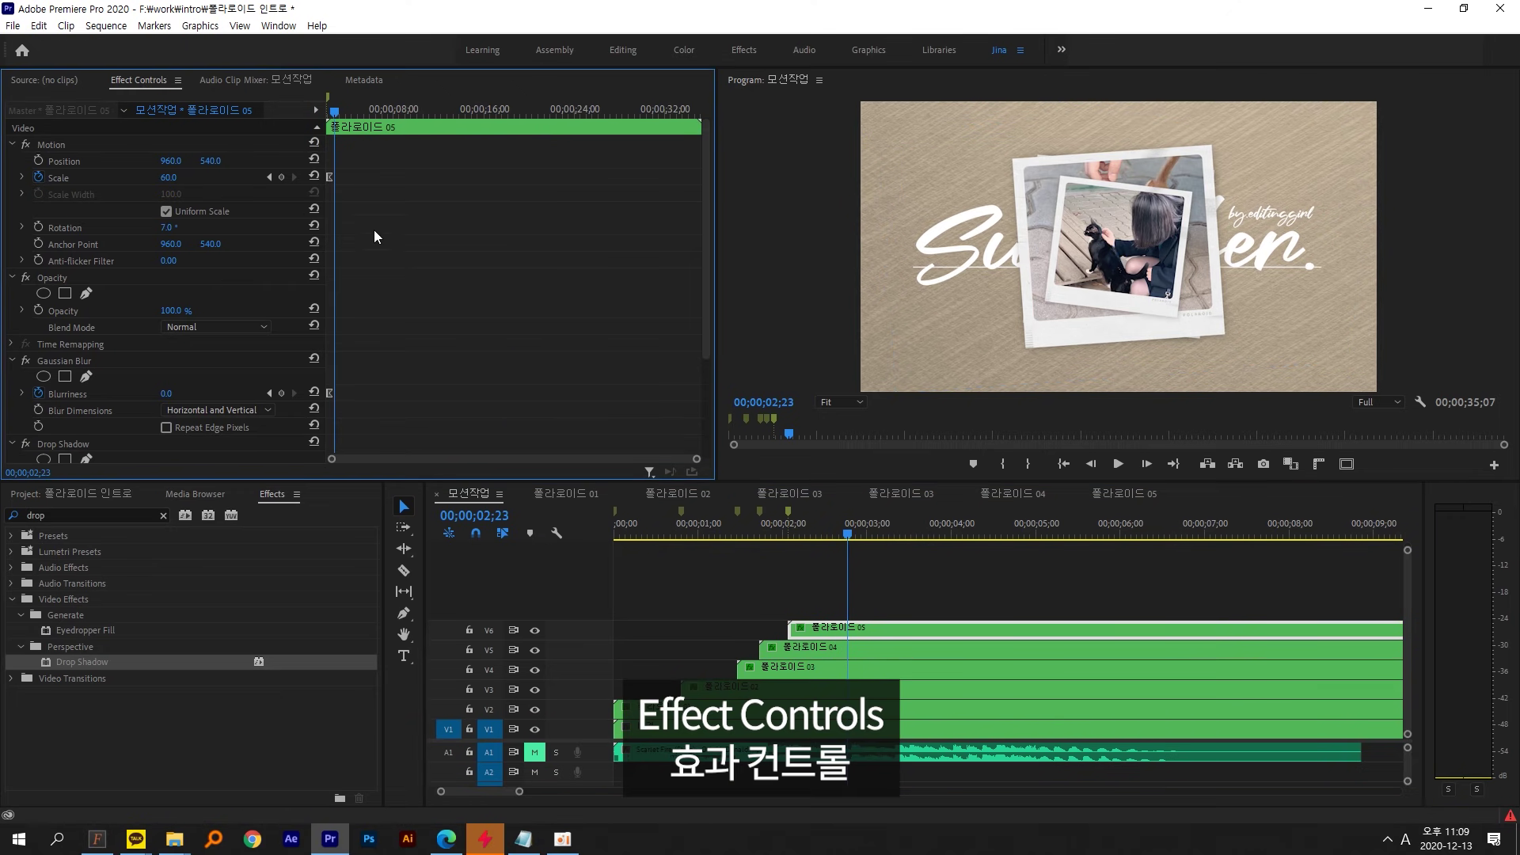
{"action": "key", "text": "equal"}
{"action": "key", "text": "equal"}
{"action": "key", "text": "equal"}
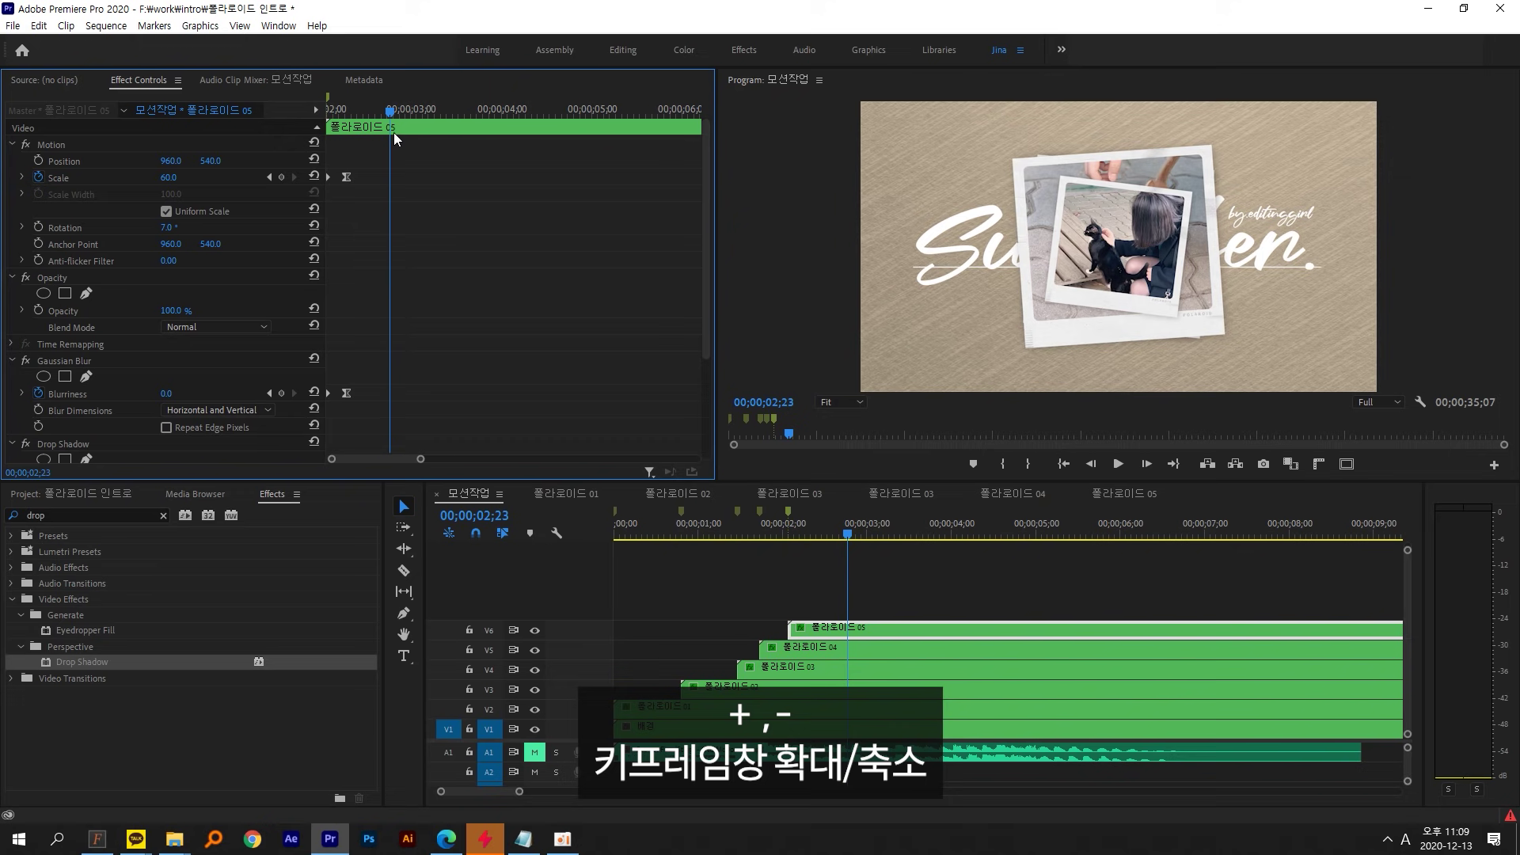
{"action": "mouse_move", "coordinate": [394, 138]}
{"action": "left_mouse_down"}
{"action": "mouse_move", "coordinate": [356, 125]}
{"action": "mouse_move", "coordinate": [375, 122]}
{"action": "left_mouse_up"}
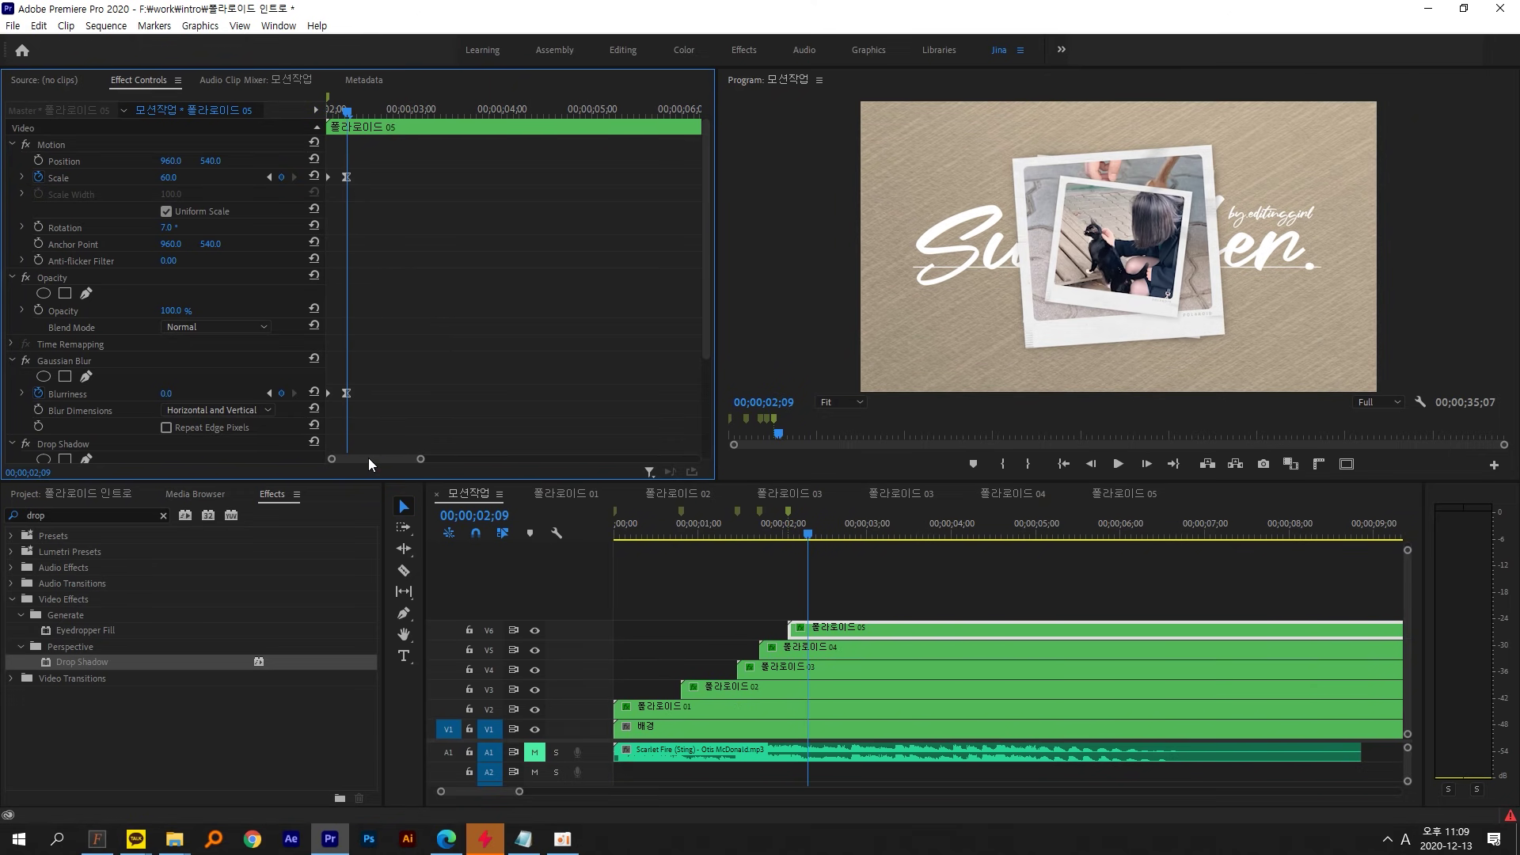
{"action": "left_click", "coordinate": [170, 177]}
{"action": "type", "text": "100"}
{"action": "key", "text": "Return"}
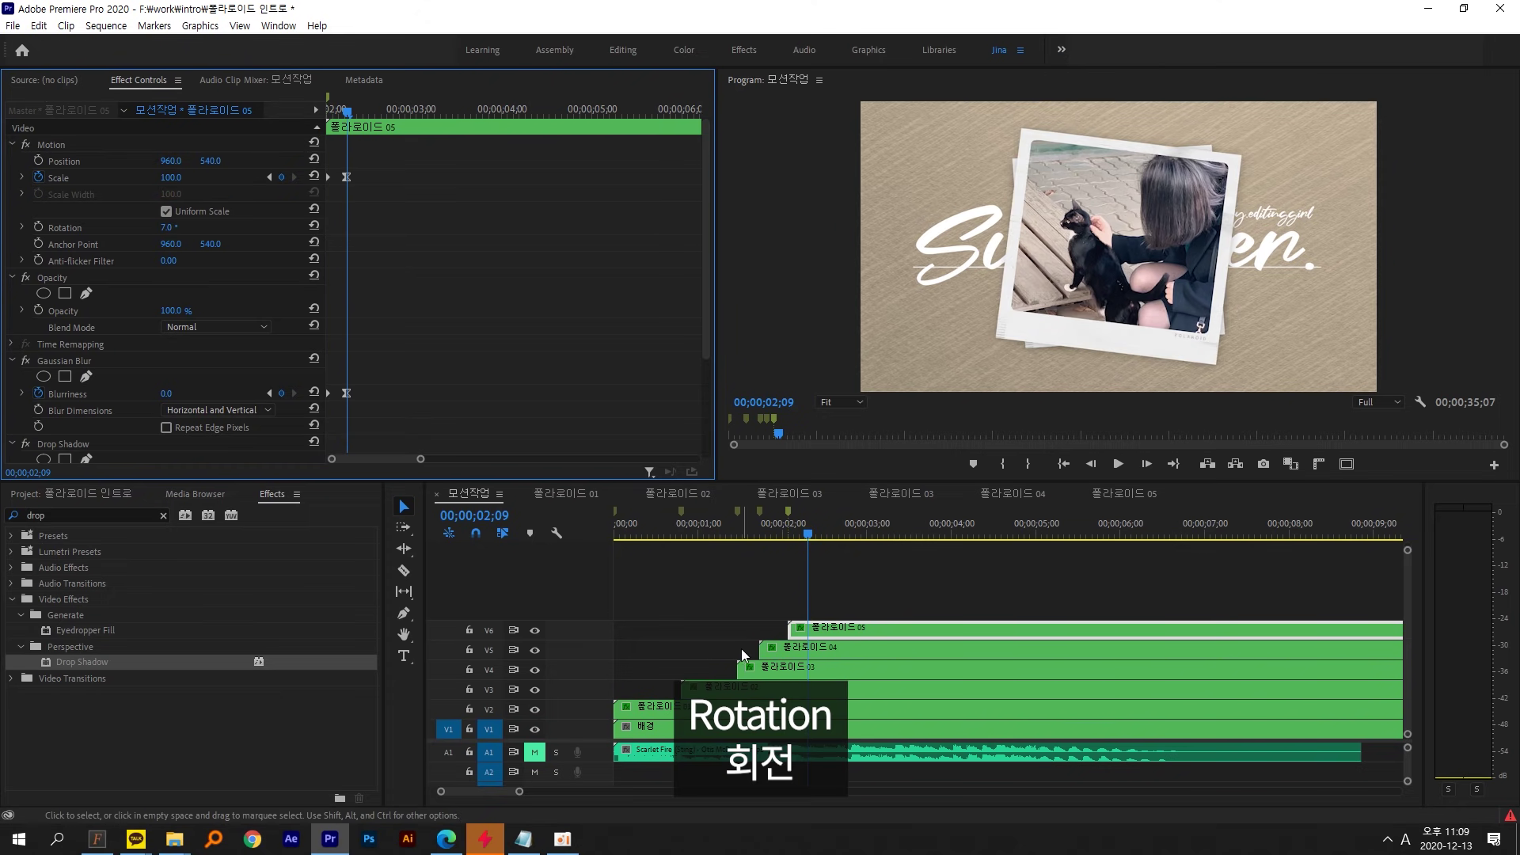
- Play the 모션작업 sequence from the start to check the photo timing against the music
{"action": "left_click_drag", "start_coordinate": [744, 534], "coordinate": [567, 533]}
{"action": "key", "text": "space"}
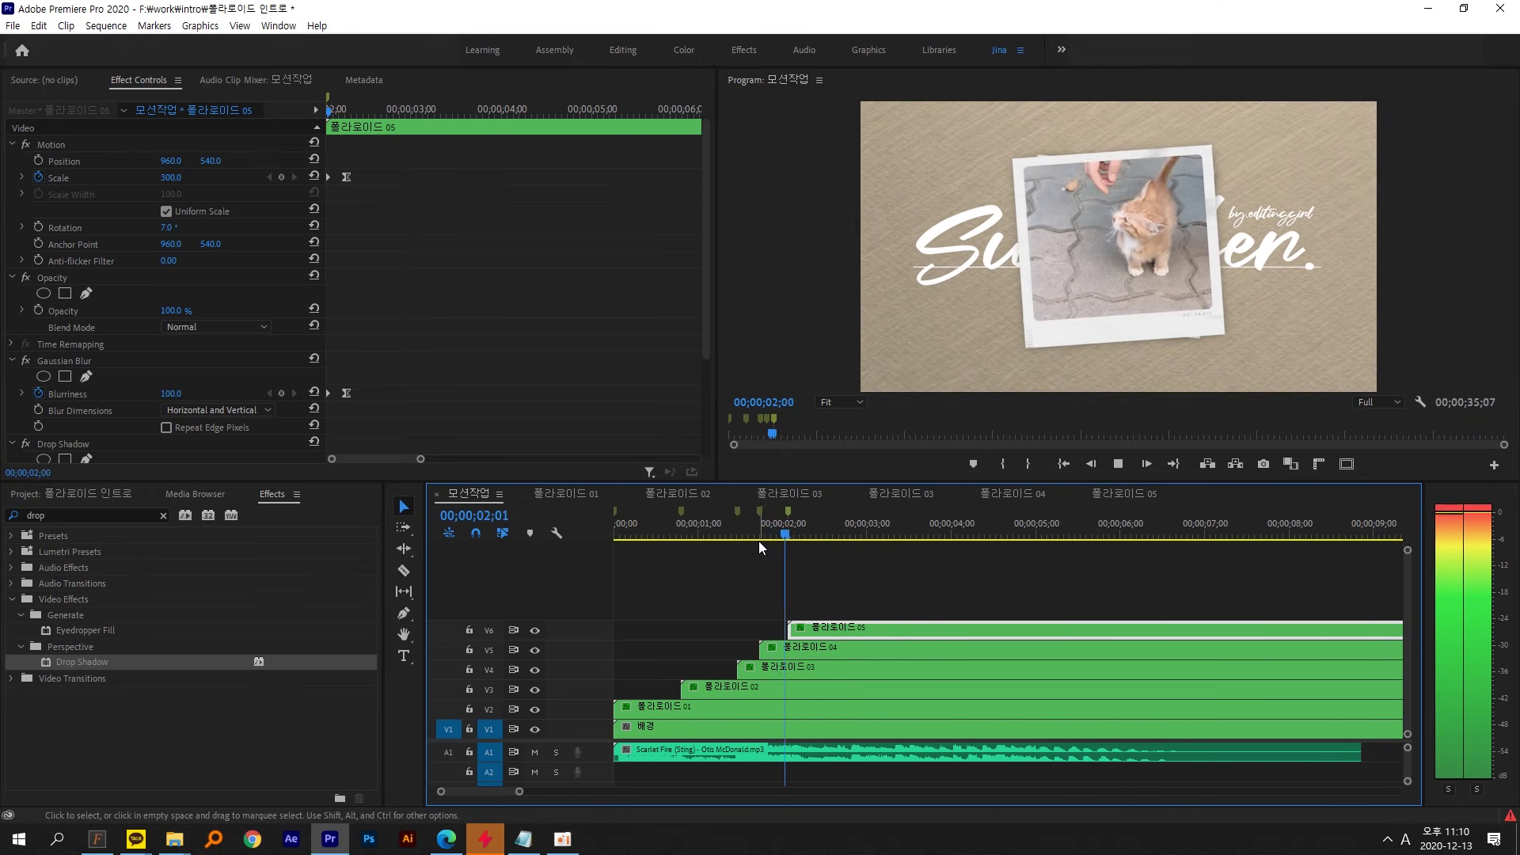
{"action": "key", "text": "space"}
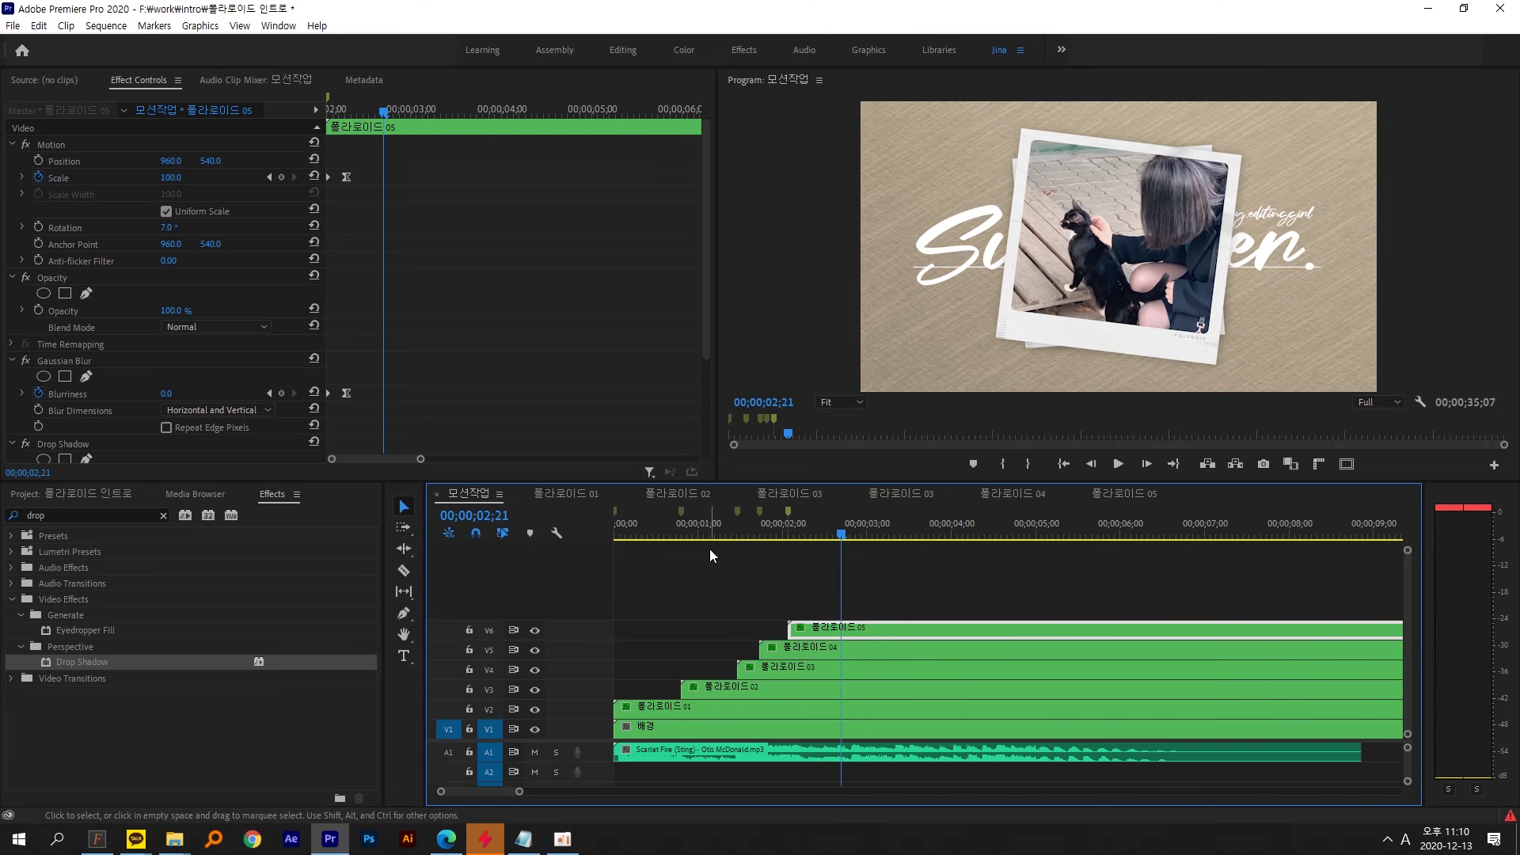
- Move clip 폴라로이드 02 and its marker earlier to 00;00;00;20, and mute audio track A1
{"action": "left_click", "coordinate": [671, 529]}
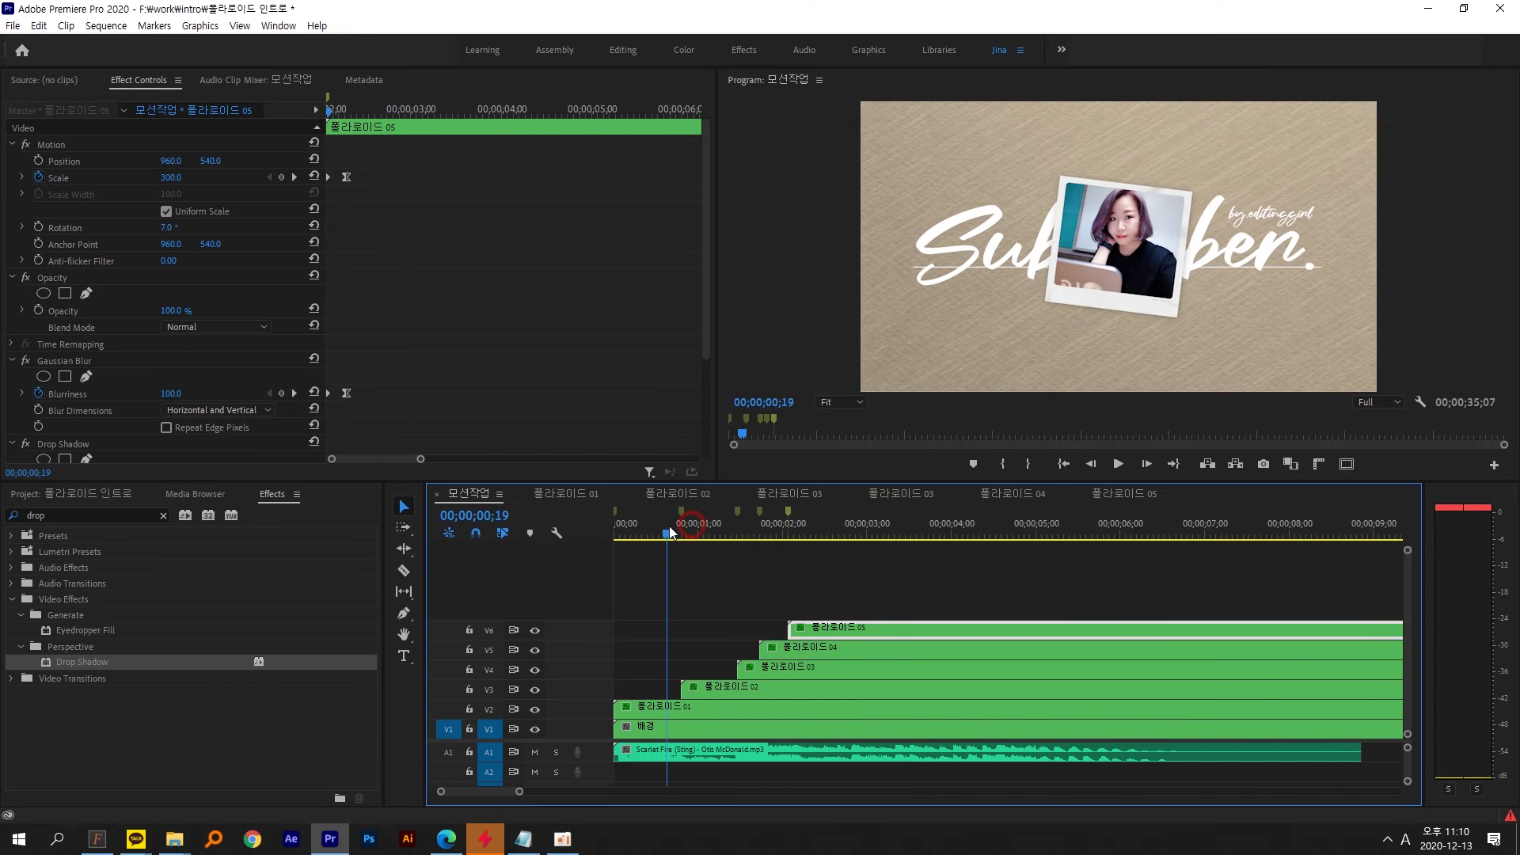
{"action": "left_click_drag", "start_coordinate": [701, 694], "coordinate": [689, 696]}
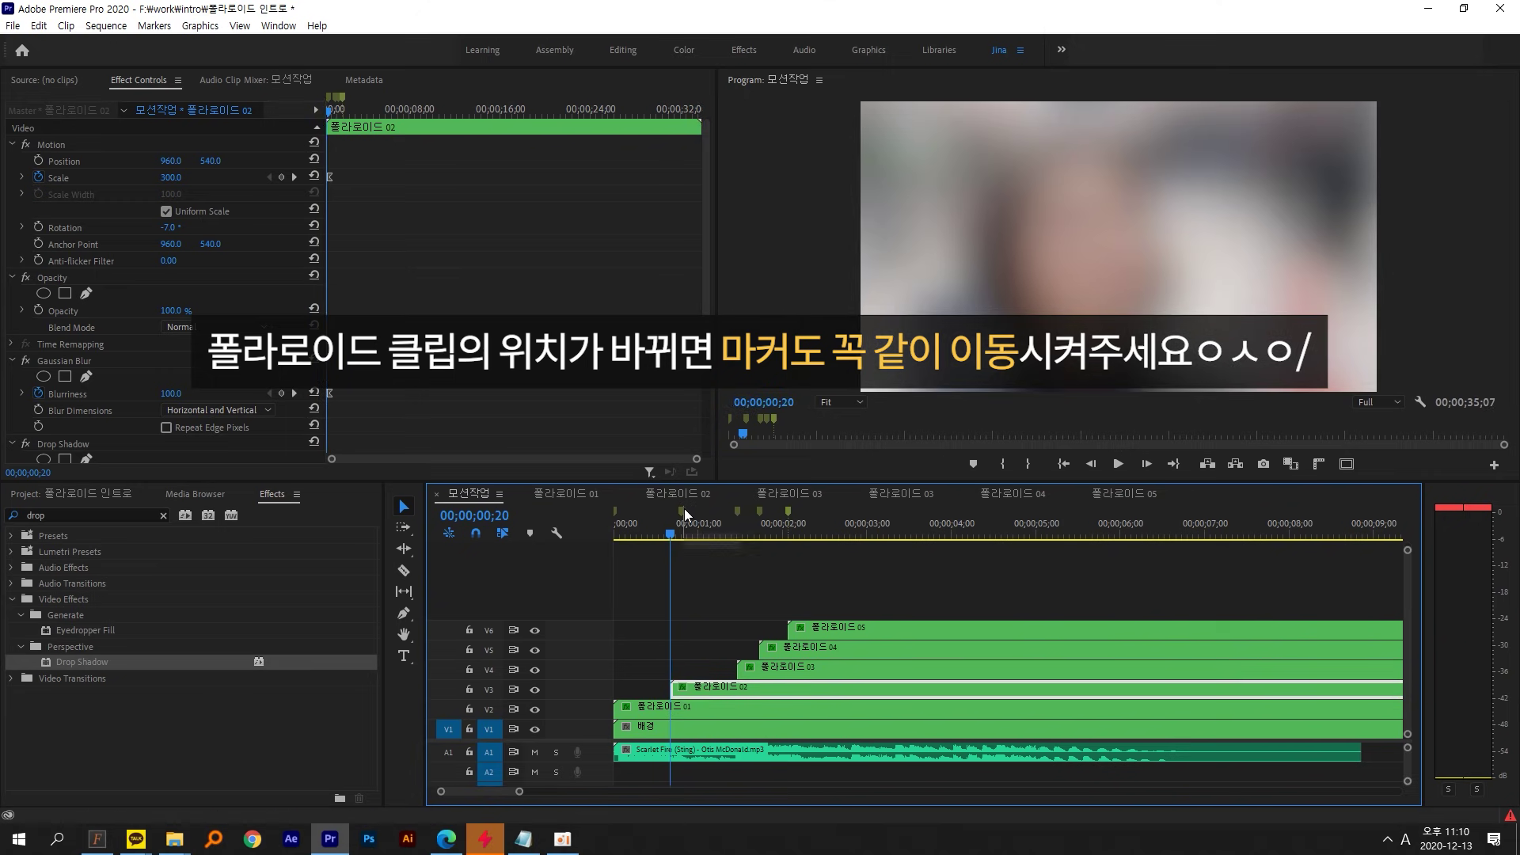
{"action": "left_click_drag", "start_coordinate": [679, 517], "coordinate": [670, 516]}
{"action": "left_click", "coordinate": [534, 752]}
{"action": "key", "text": "Home"}
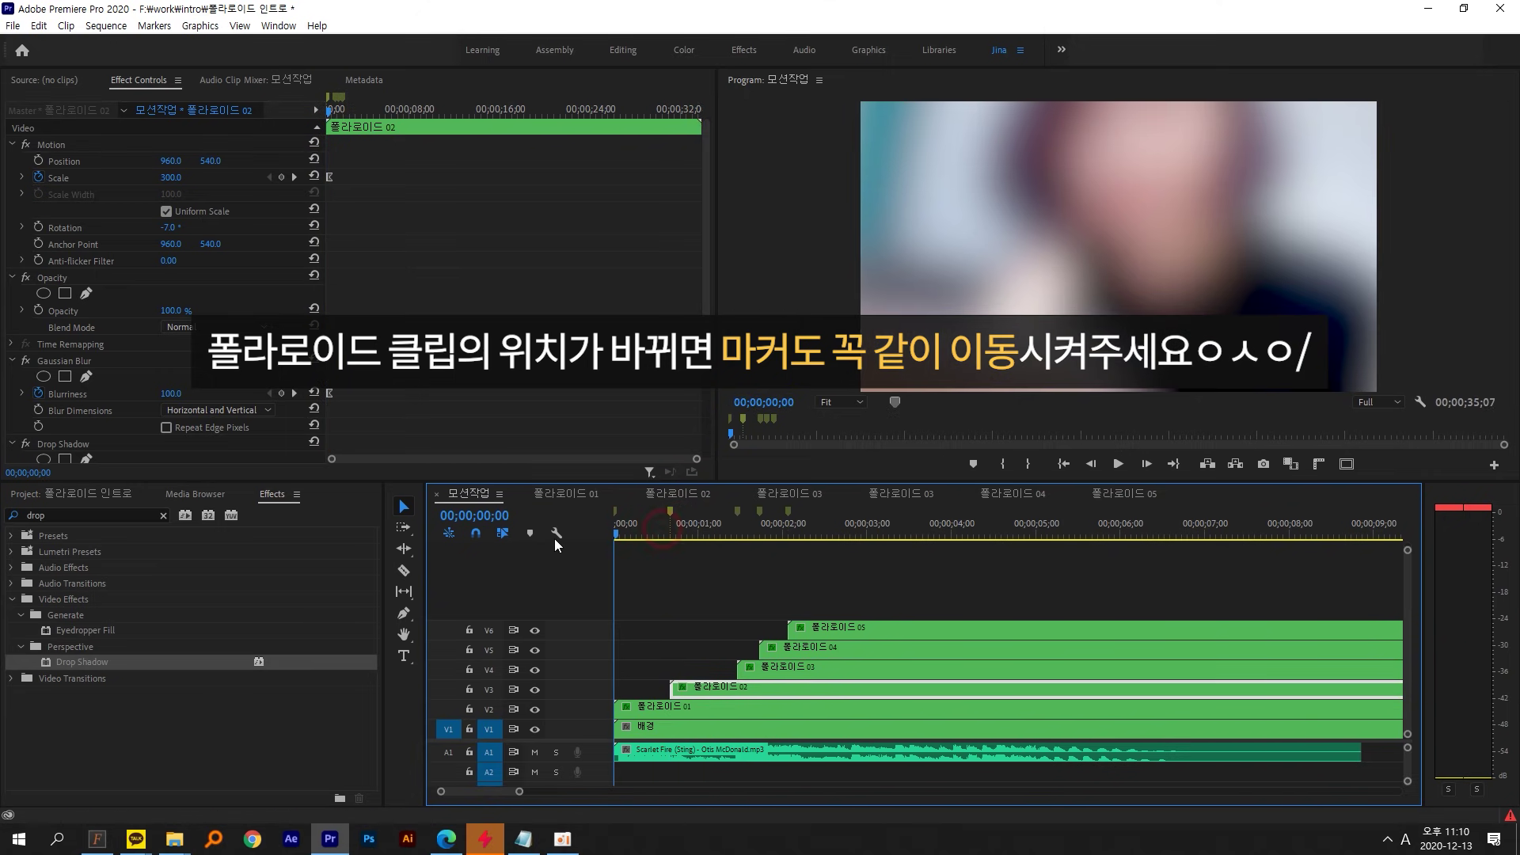
{"action": "left_click", "coordinate": [630, 578]}
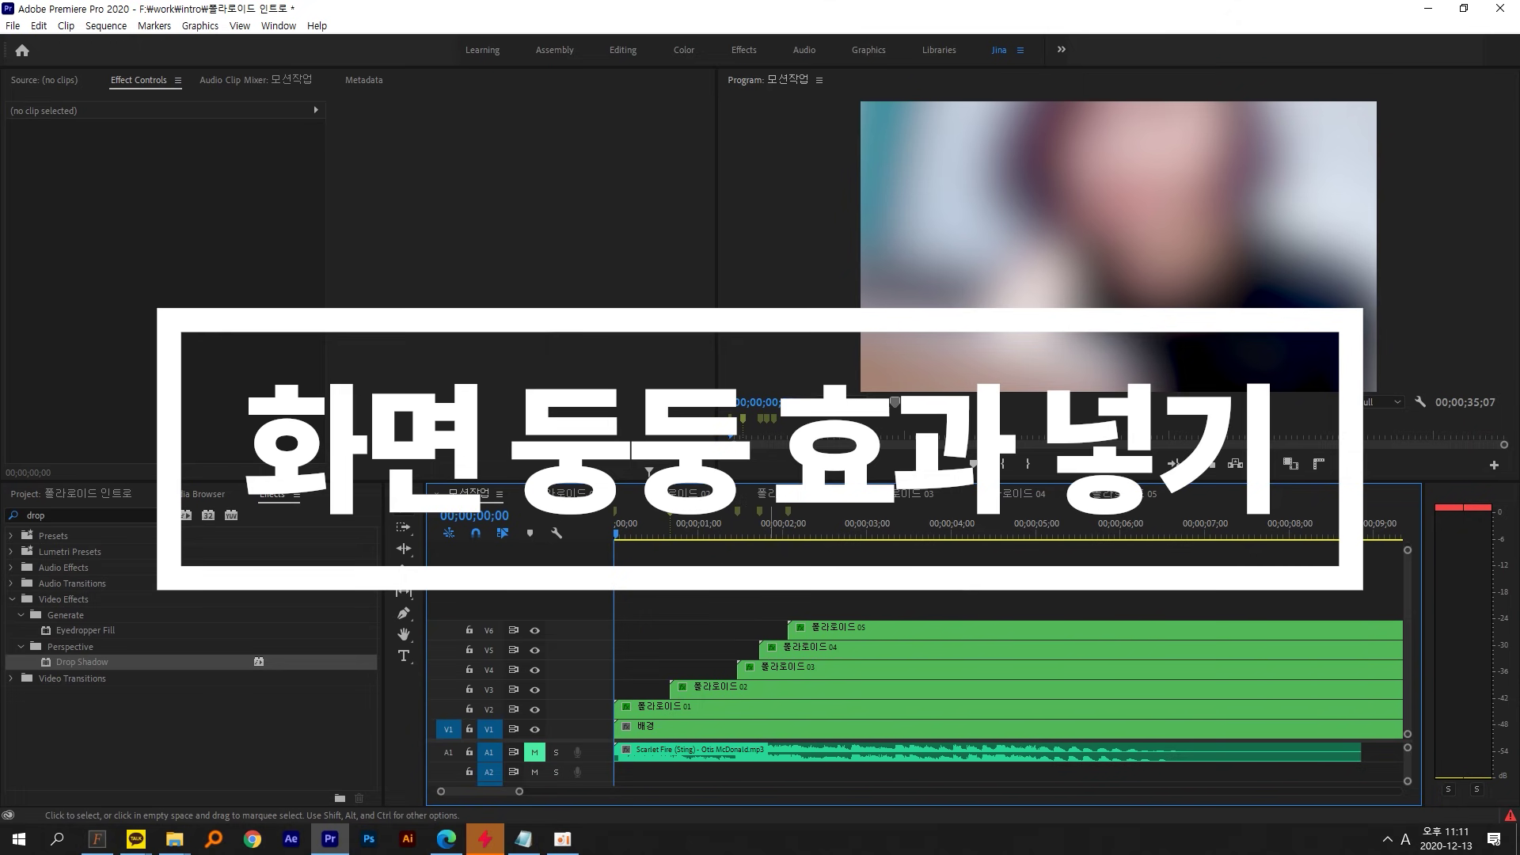
- Create a new sequence named 마스터 with the DSLR 1080p30 preset
{"action": "left_click", "coordinate": [13, 25]}
{"action": "mouse_move", "coordinate": [22, 45]}
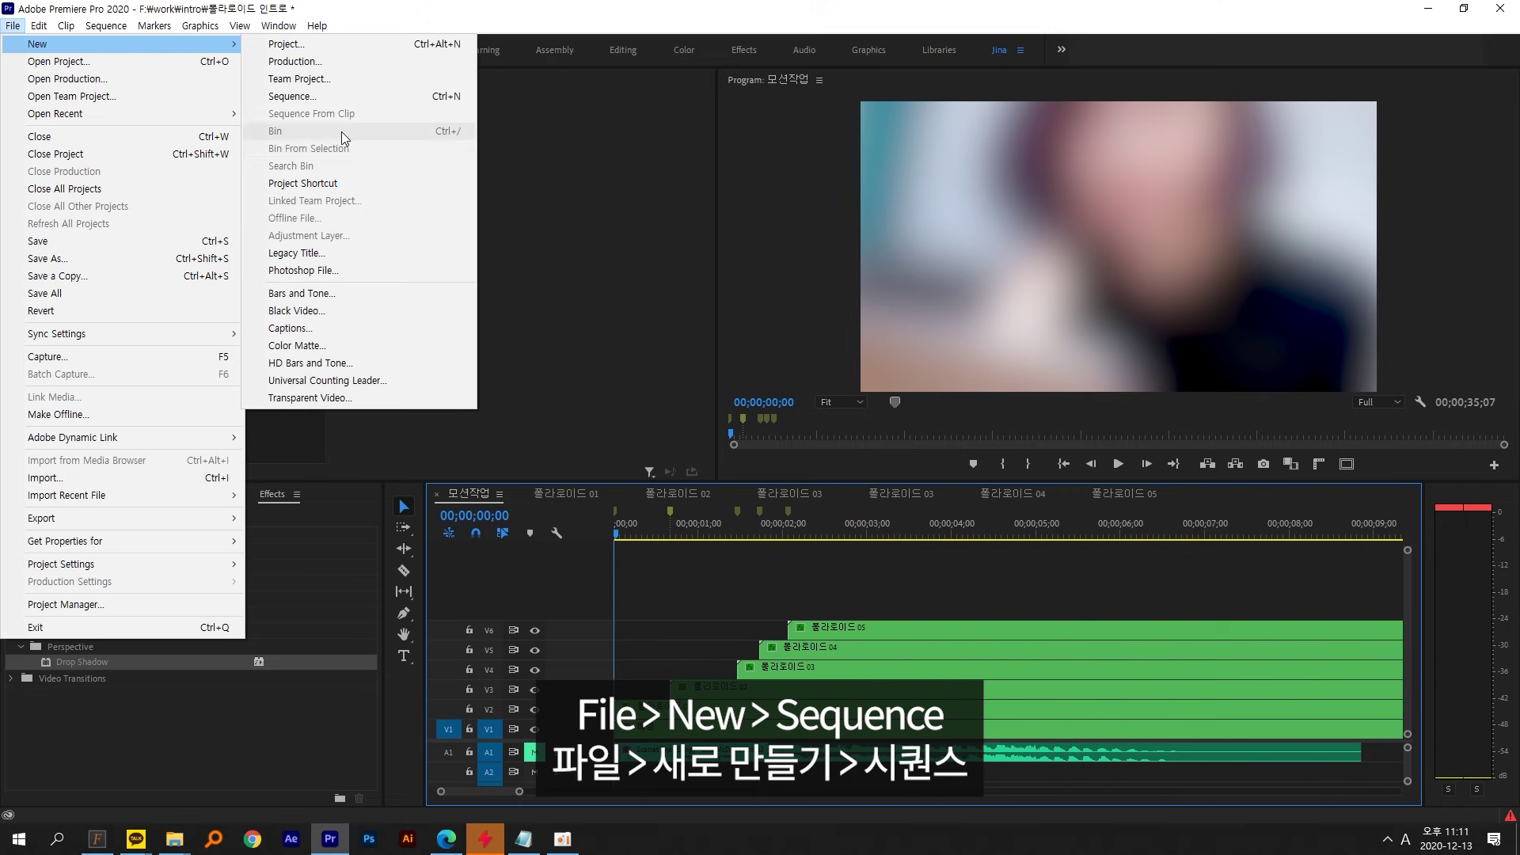
{"action": "left_click", "coordinate": [341, 99]}
{"action": "type", "text": "akt"}
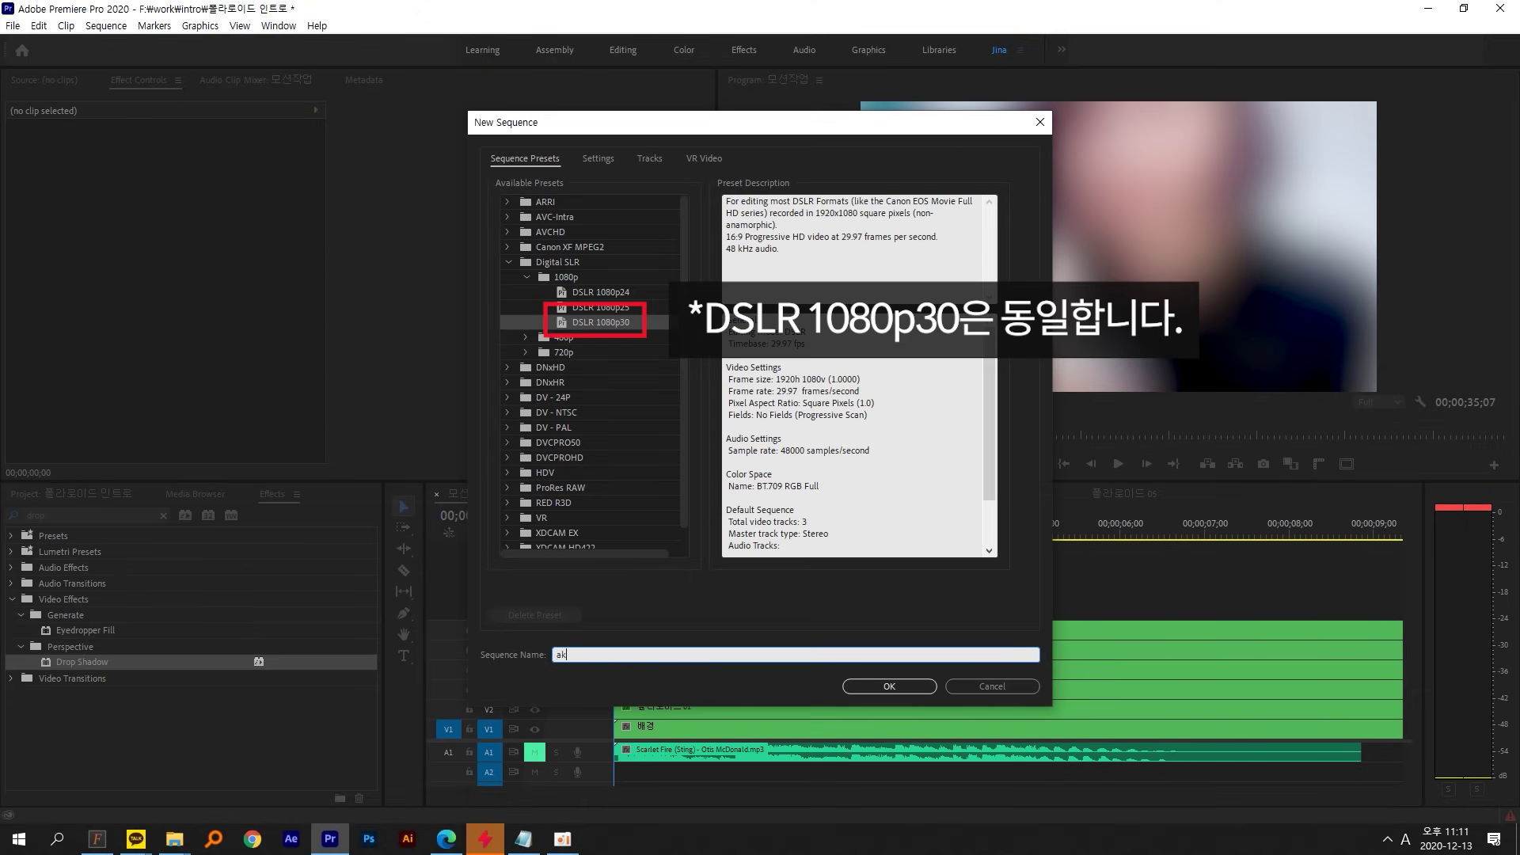
{"action": "key", "text": "Hangul"}
{"action": "type", "text": "마스터"}
{"action": "left_click", "coordinate": [885, 687]}
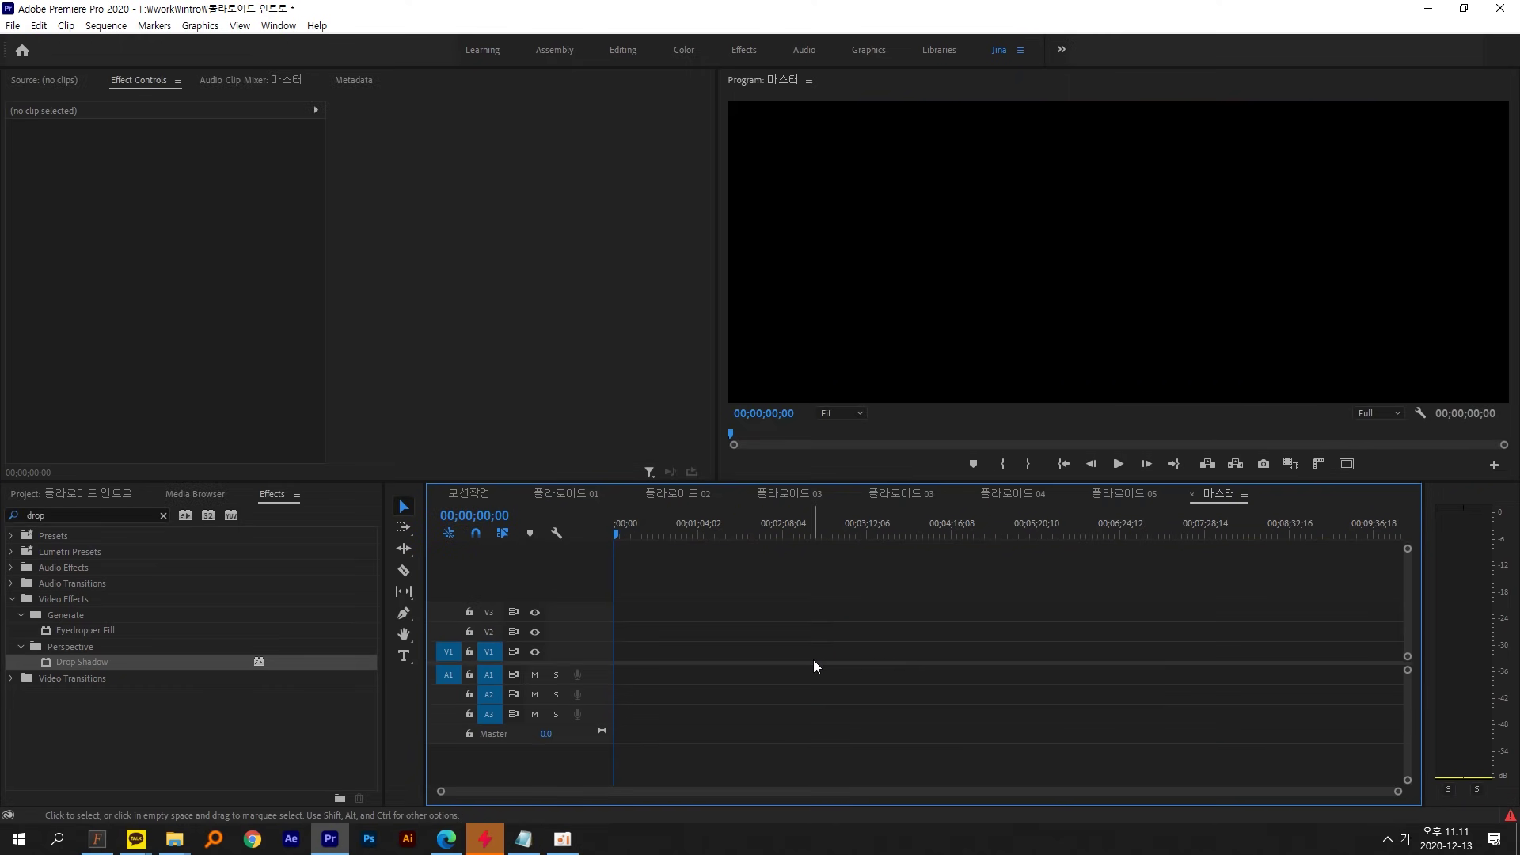
- Clear the project's 폴라로이드 search filter and reveal the 모션작업 sequence among the project items
{"action": "right_click", "coordinate": [467, 494]}
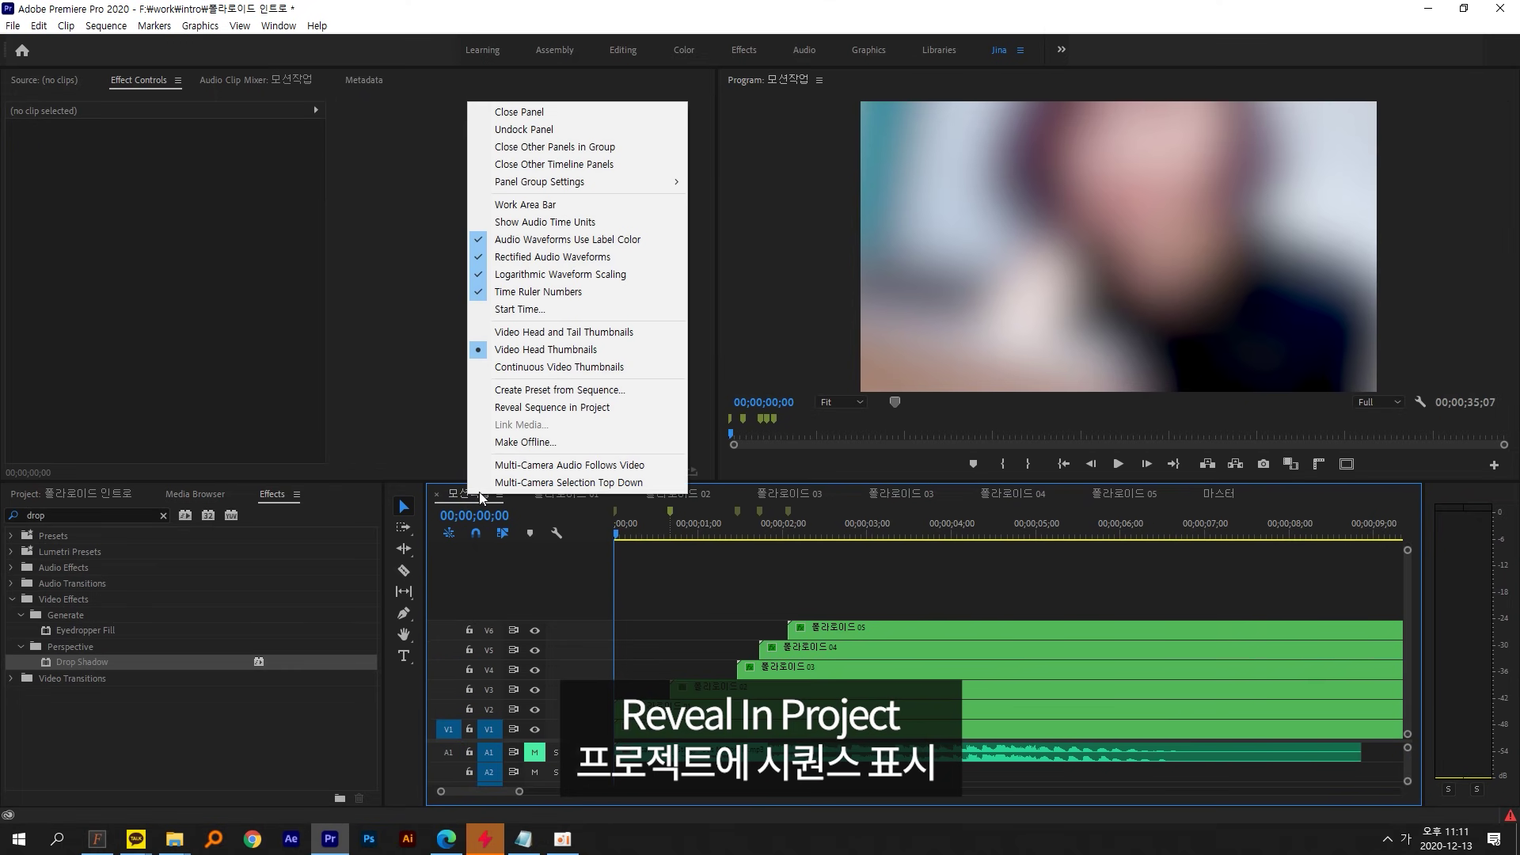
{"action": "left_click", "coordinate": [577, 406]}
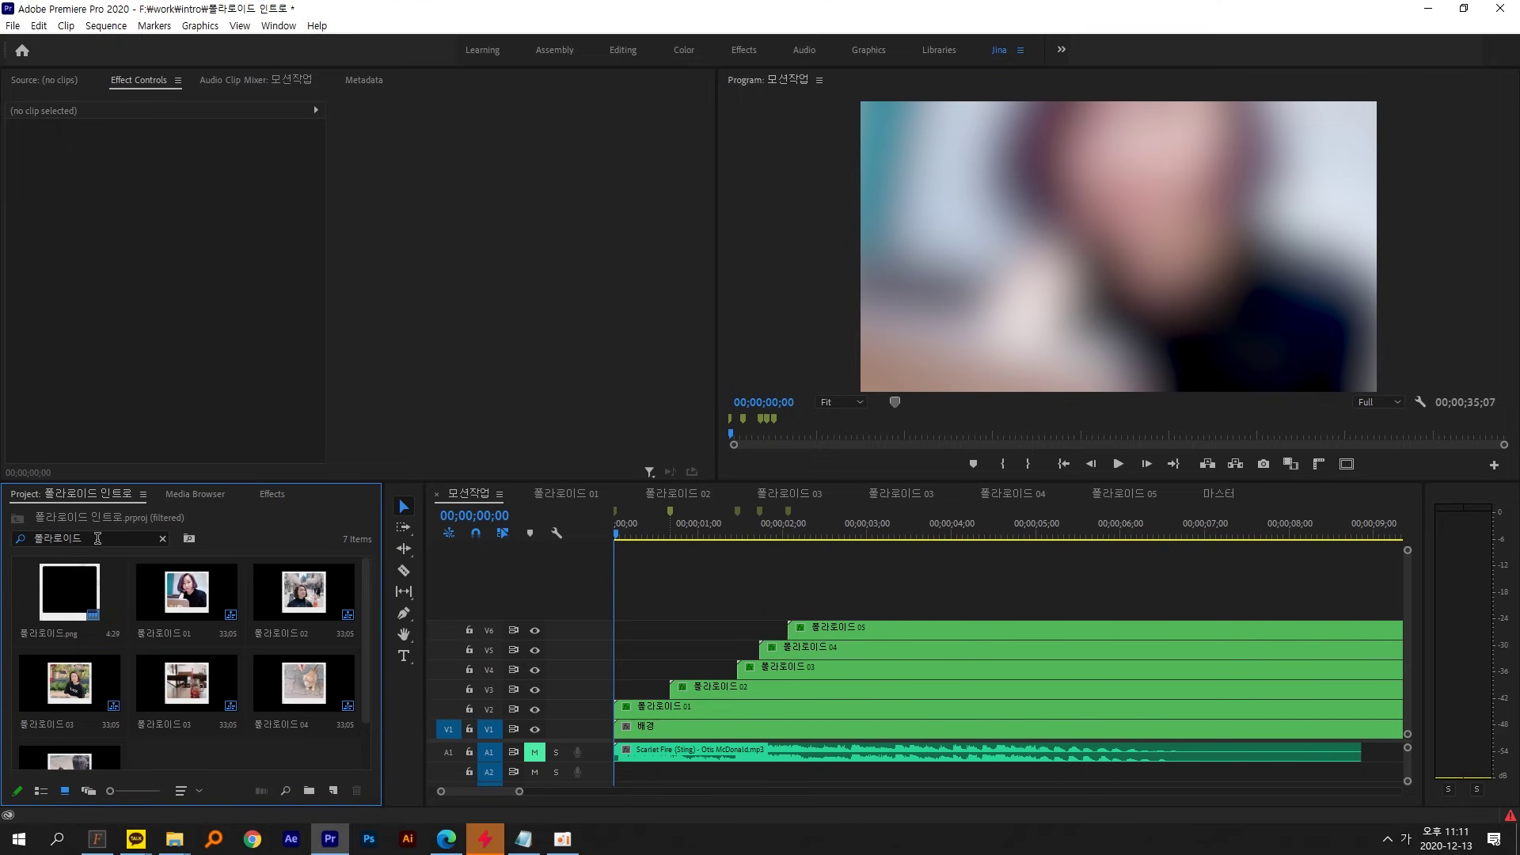
{"action": "left_click_drag", "start_coordinate": [122, 535], "coordinate": [9, 525]}
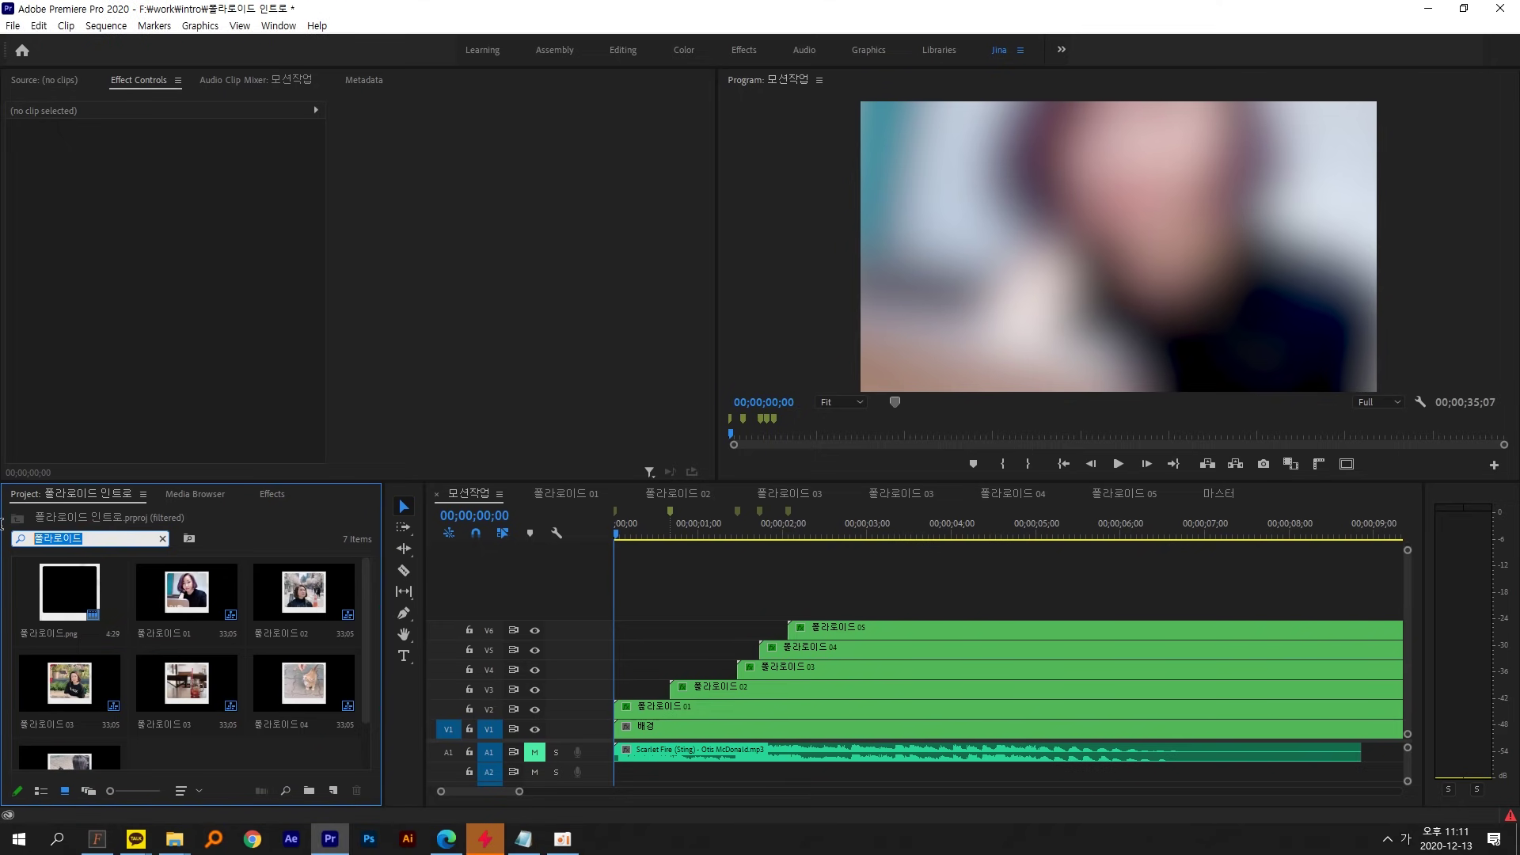
{"action": "key", "text": "BackSpace"}
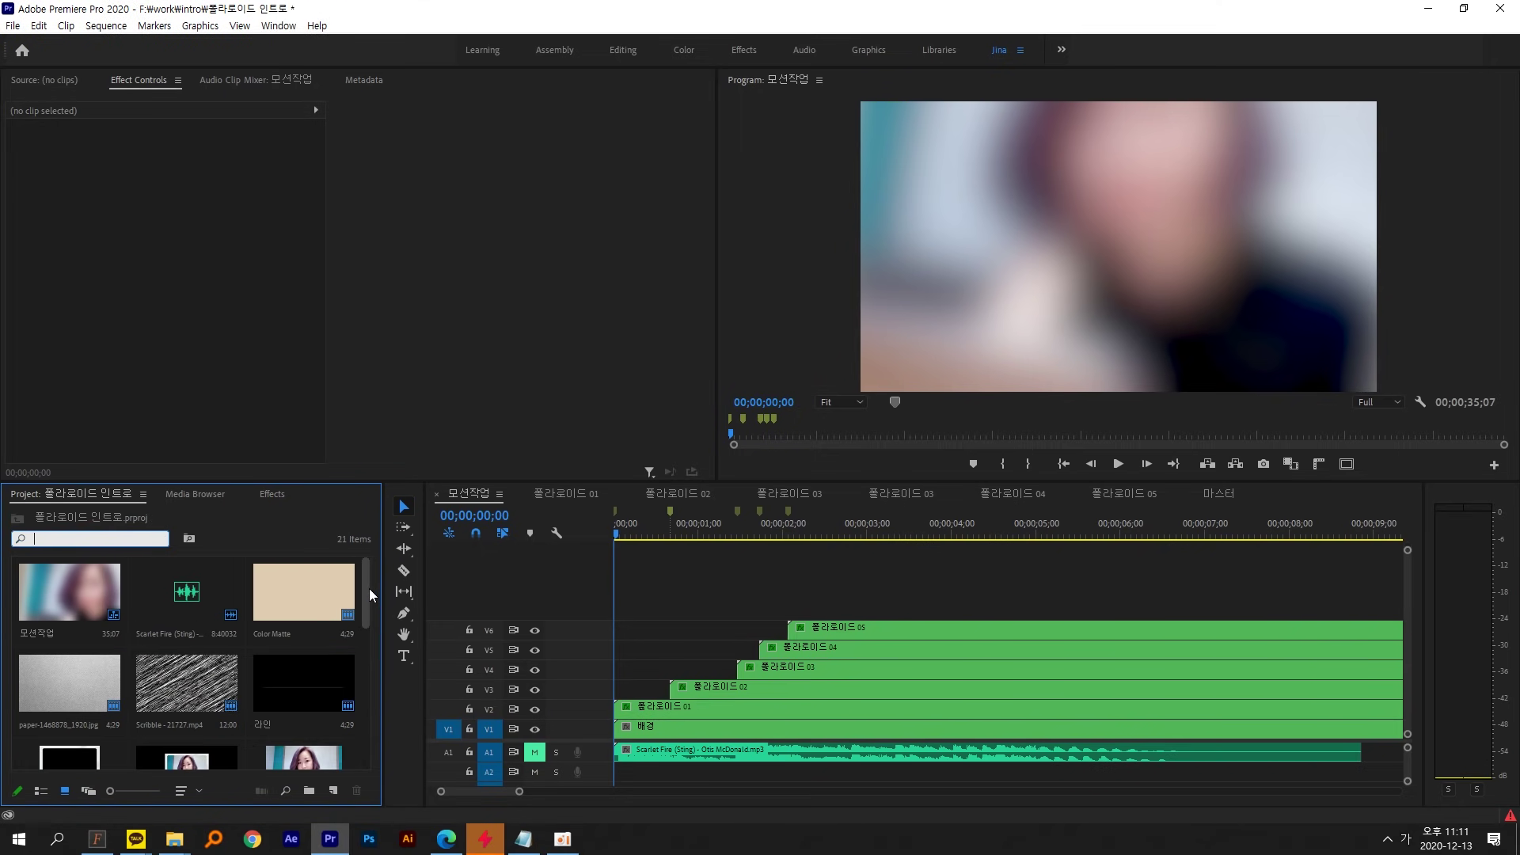
{"action": "right_click", "coordinate": [468, 490]}
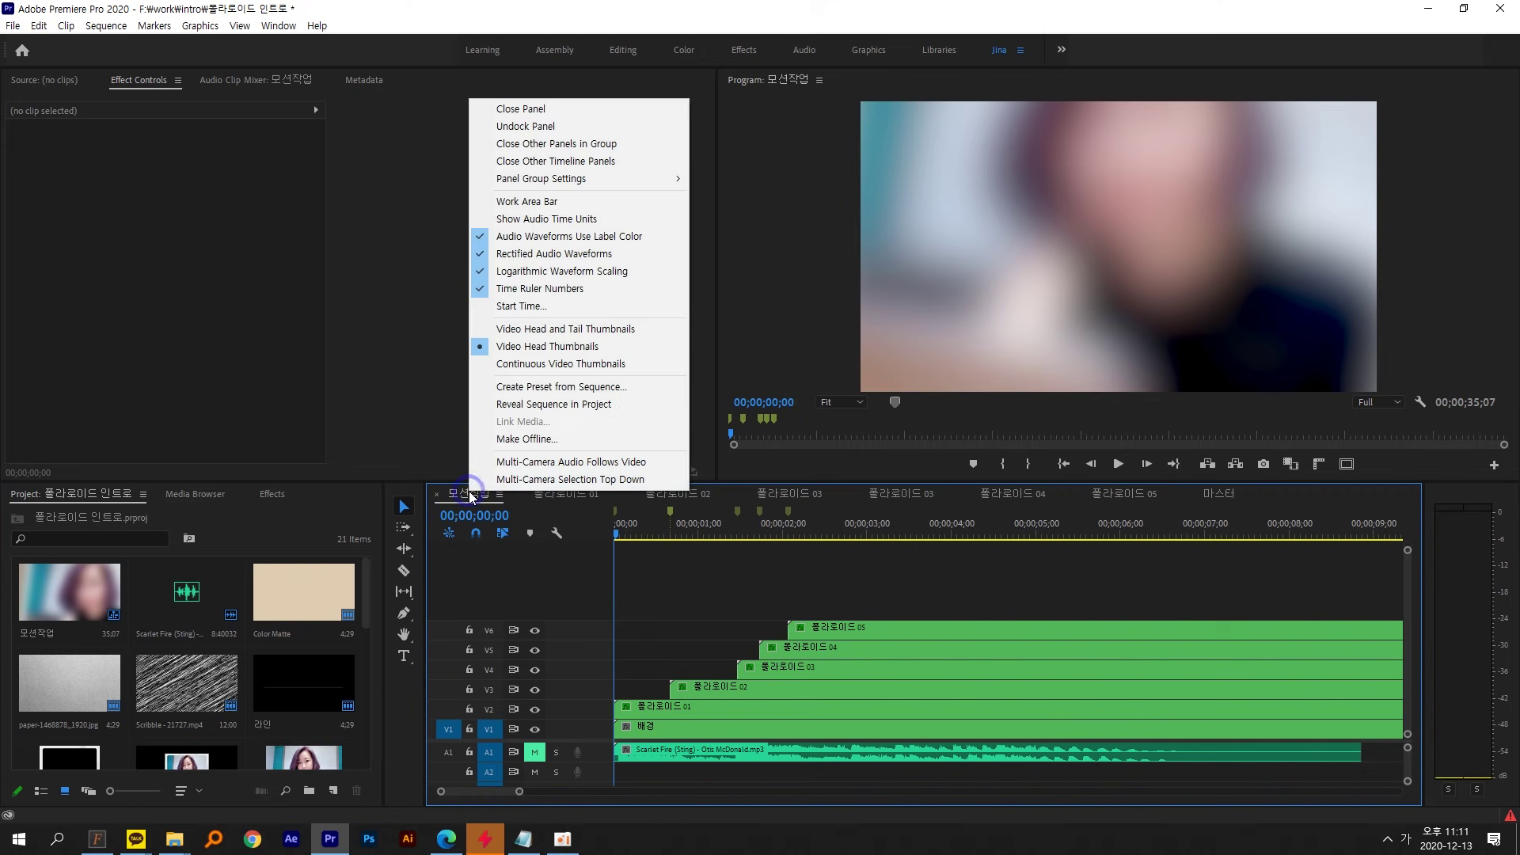
{"action": "left_click", "coordinate": [593, 405]}
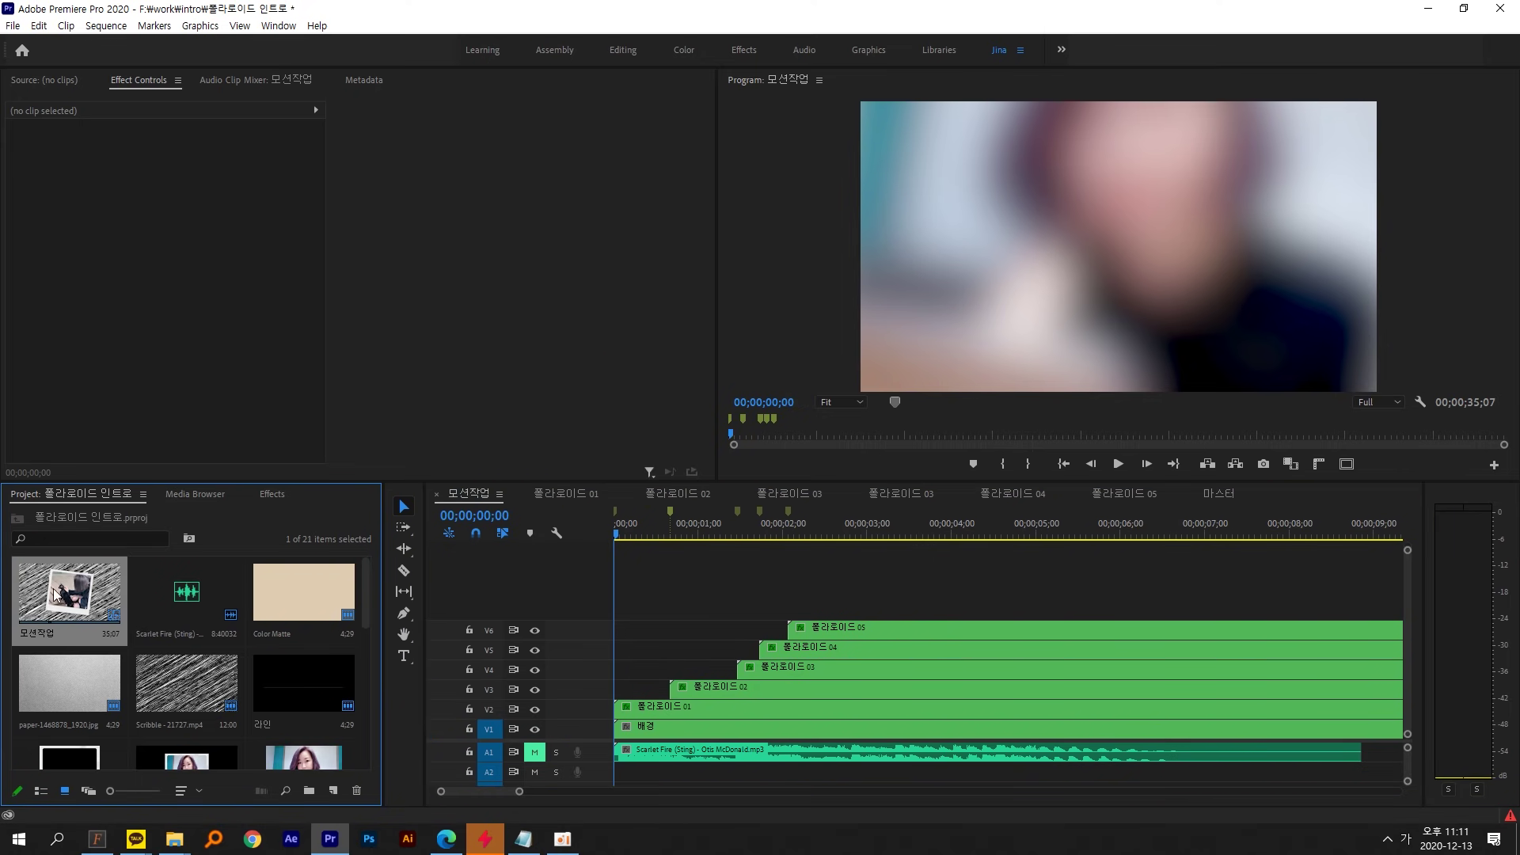
- Nest the 모션작업 sequence in the 마스터 sequence, starting at 00;00;00;00 on tracks V1 and A1
{"action": "left_click", "coordinate": [1220, 495]}
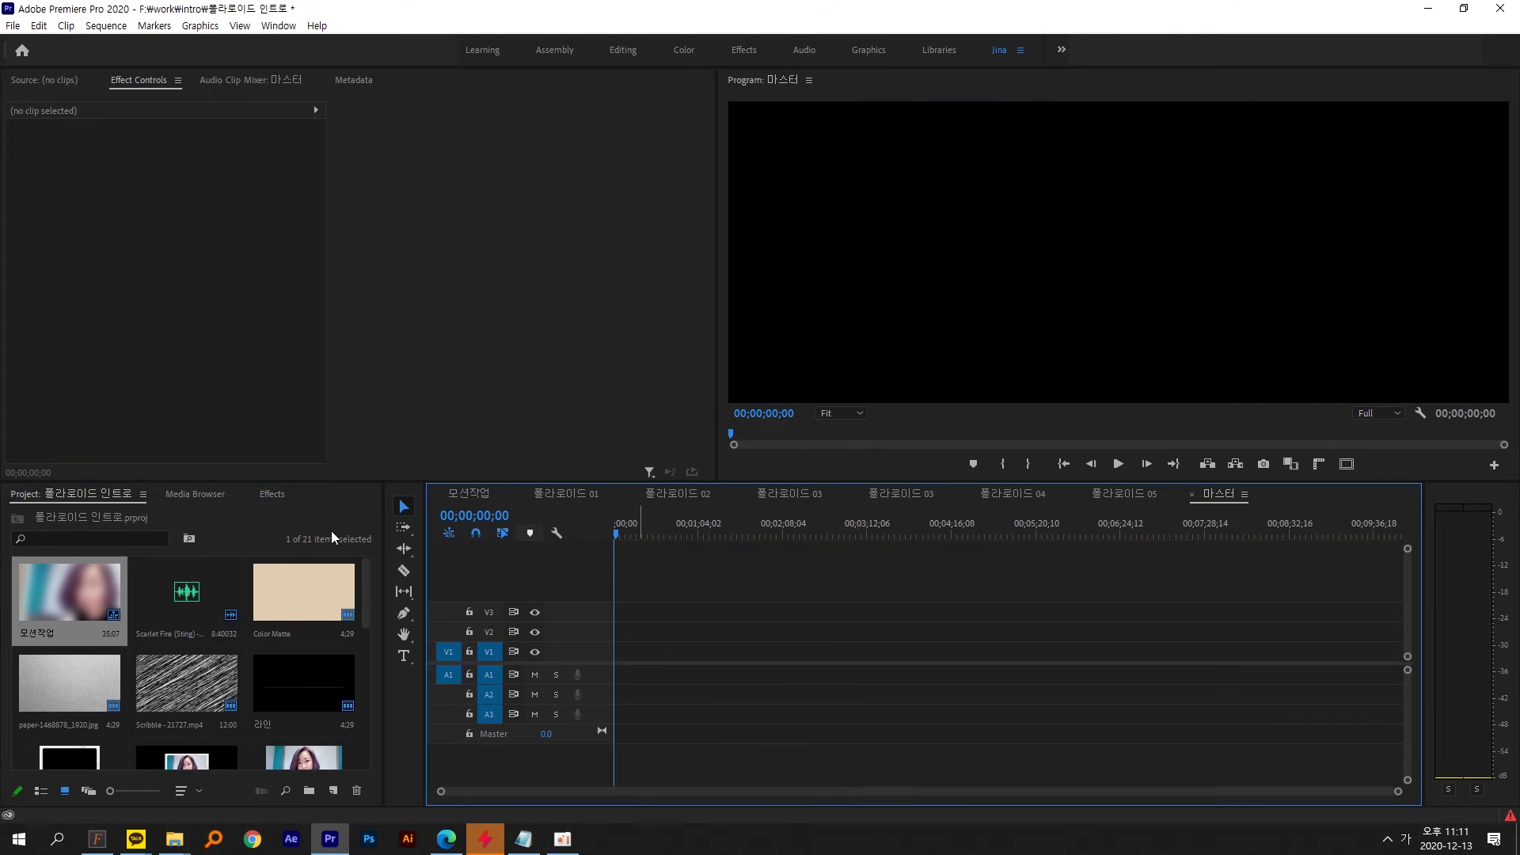
{"action": "left_click_drag", "start_coordinate": [87, 591], "coordinate": [611, 651]}
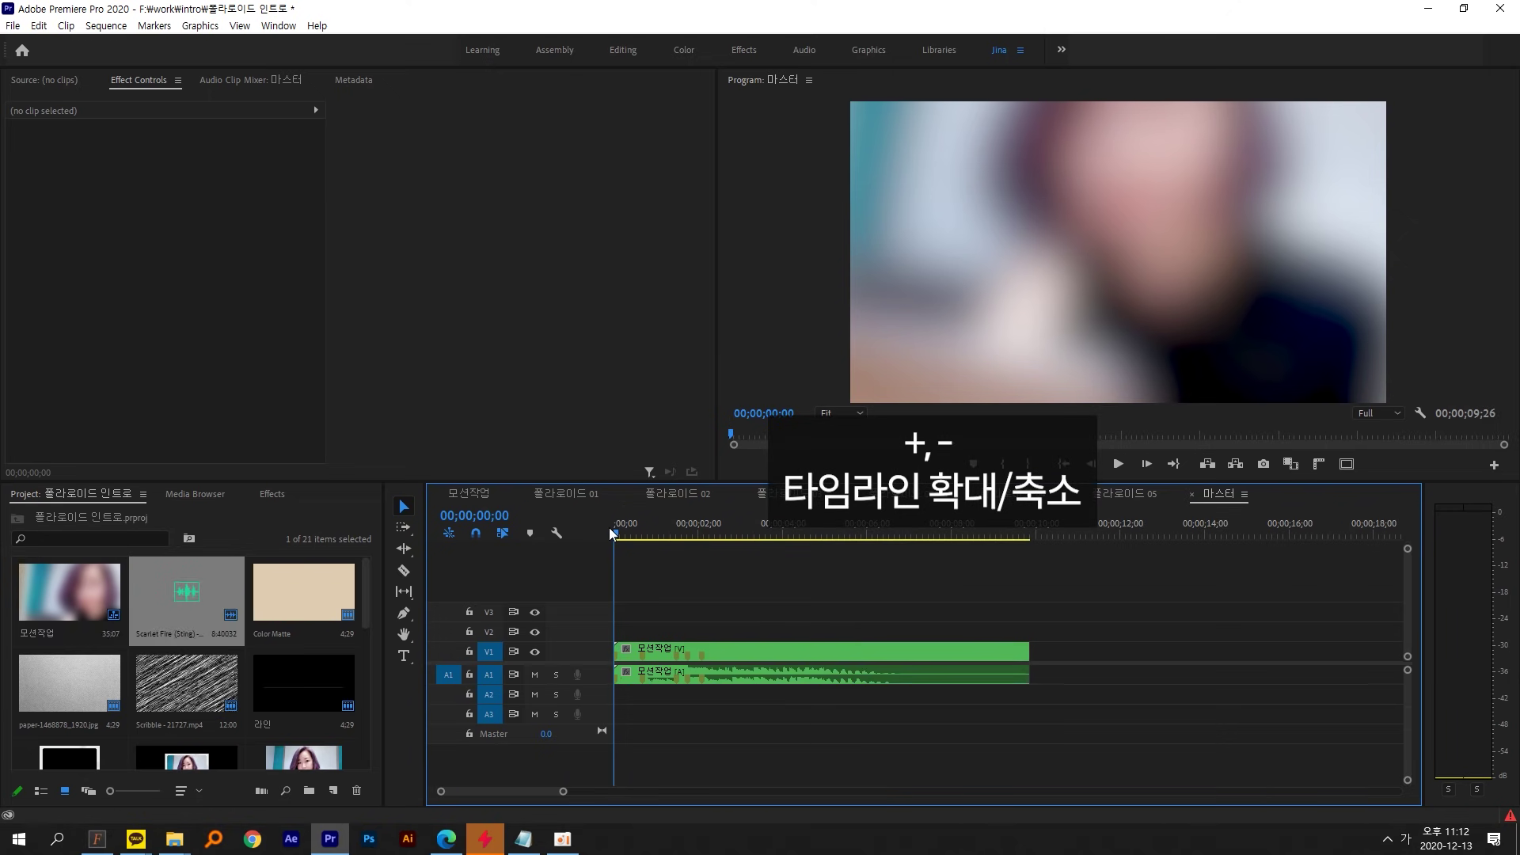
{"action": "key", "text": "equal"}
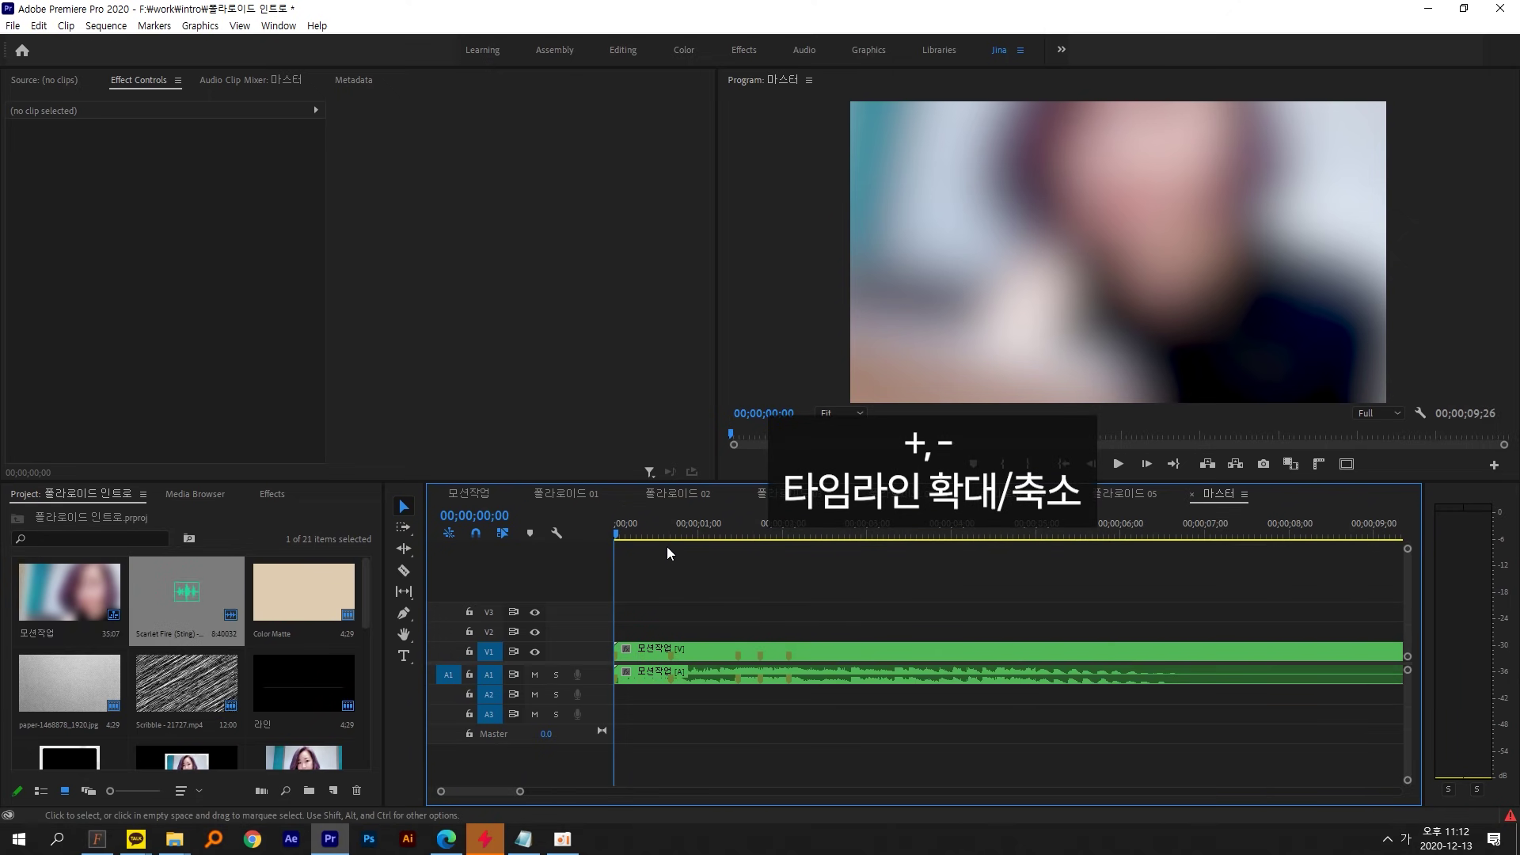
{"action": "key", "text": "minus"}
{"action": "key", "text": "equal"}
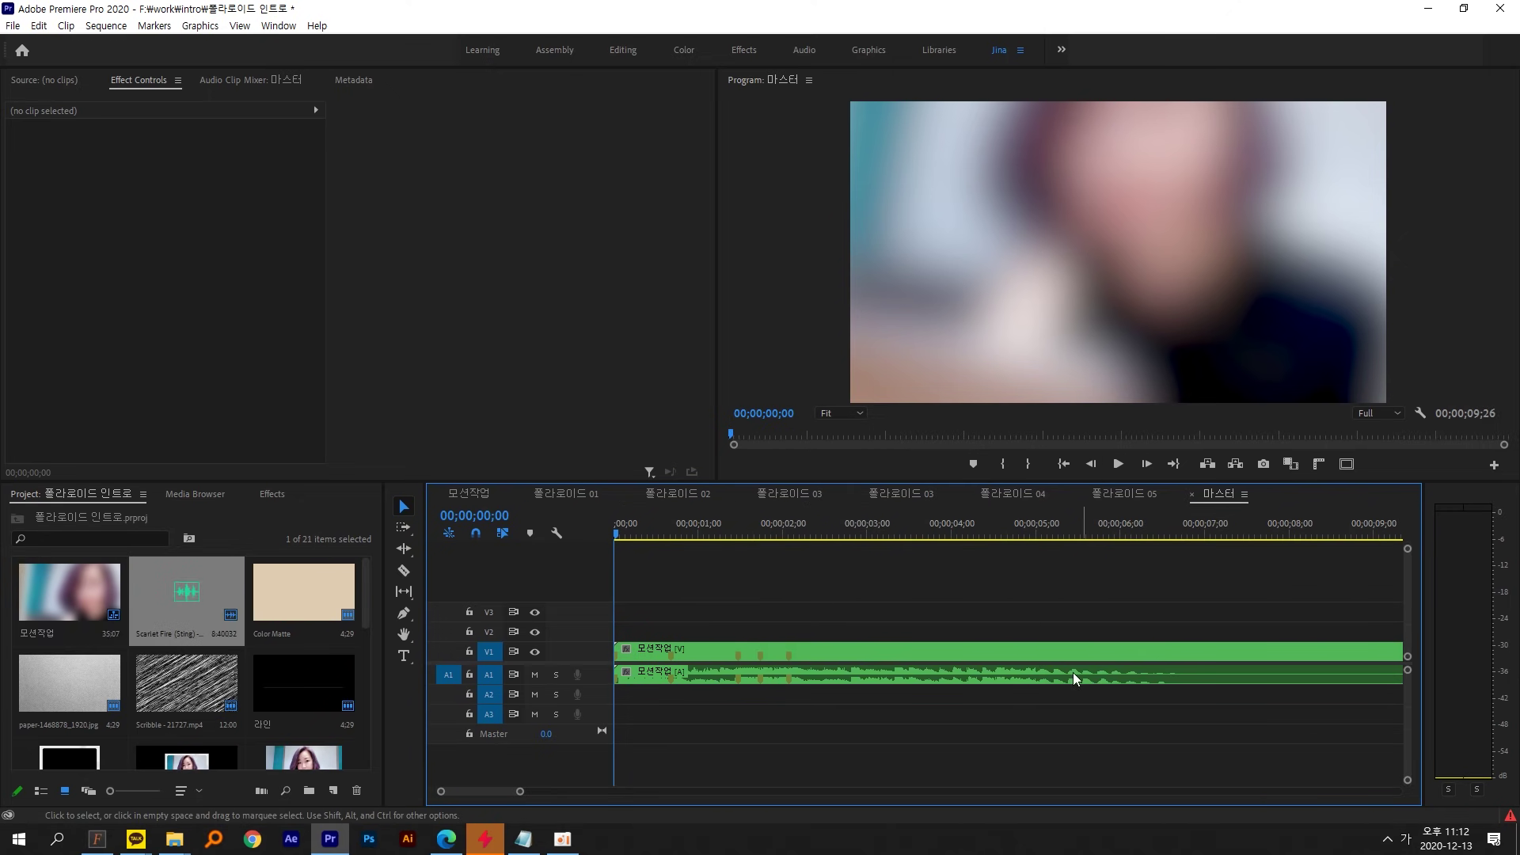
{"action": "key", "text": "minus"}
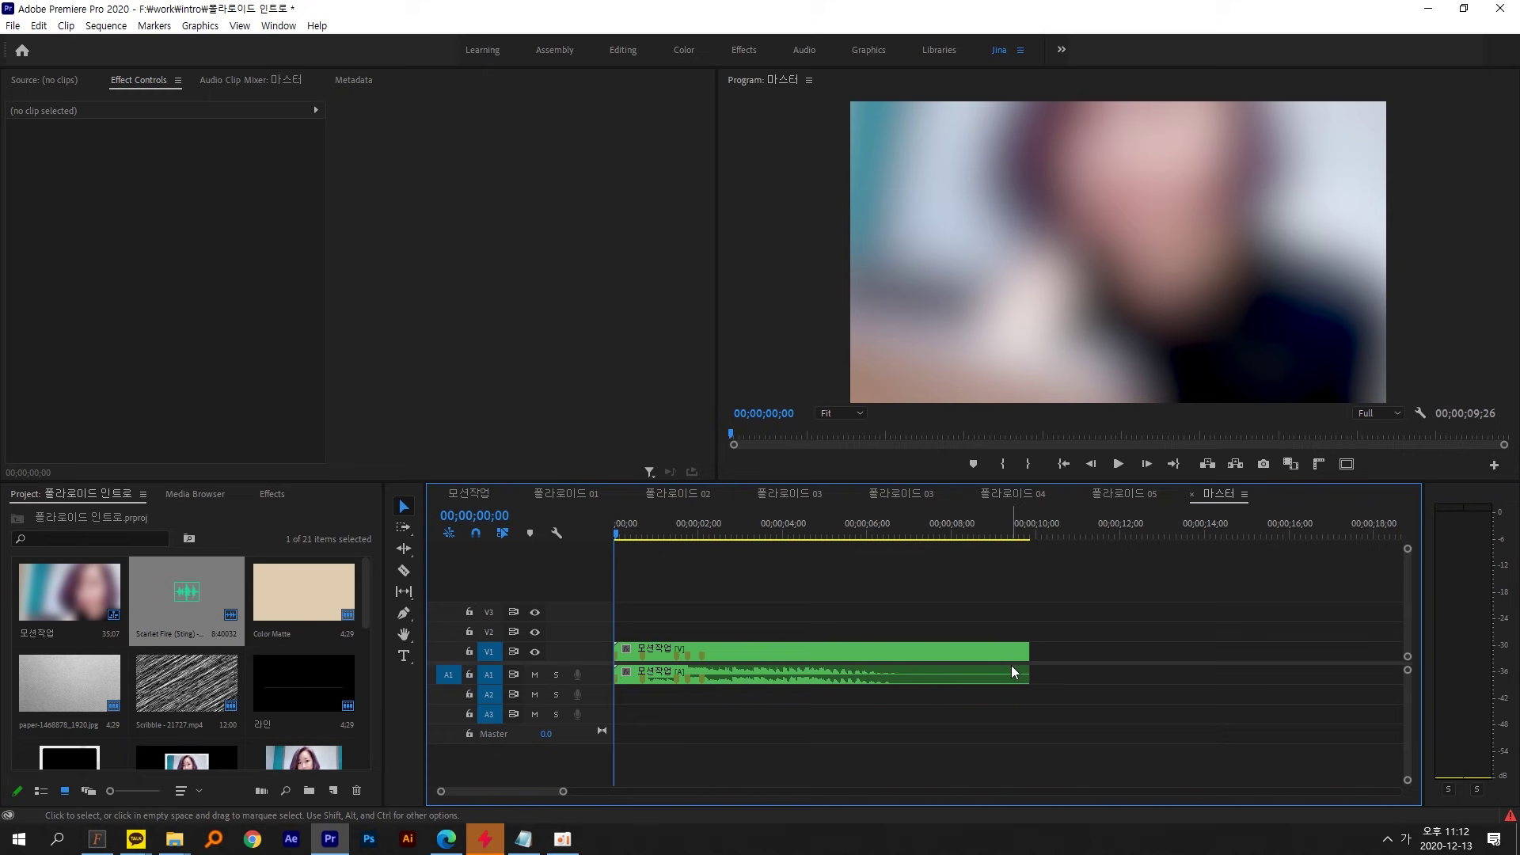
- Trim the end of the nested 모션작업 clip in the 마스터 sequence to 00;00;06;29
{"action": "left_click_drag", "start_coordinate": [1026, 664], "coordinate": [906, 654]}
{"action": "key", "text": "equal"}
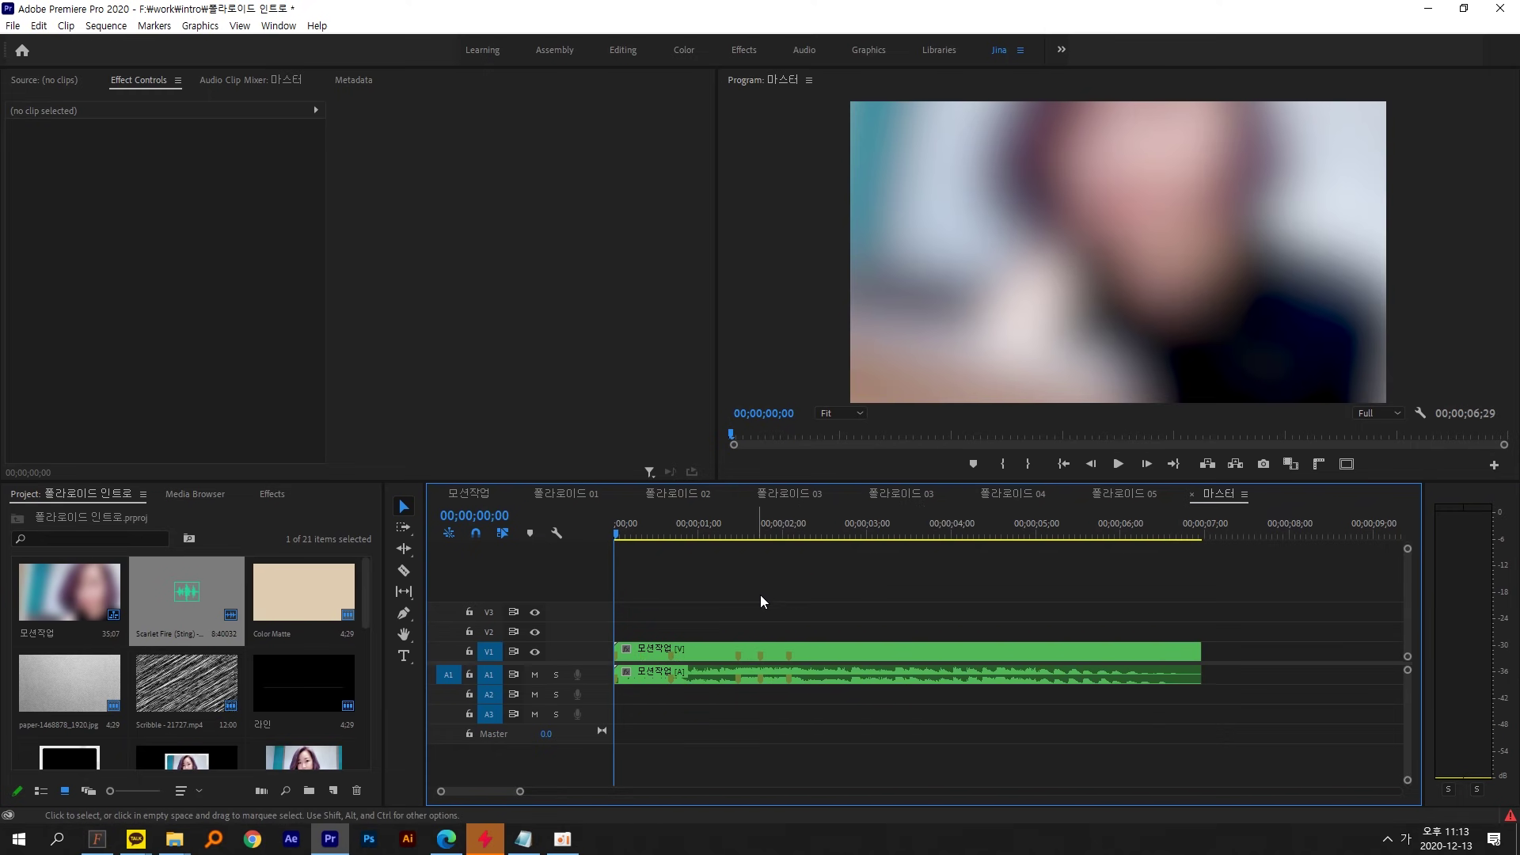
{"action": "key", "text": "minus"}
{"action": "key", "text": "equal"}
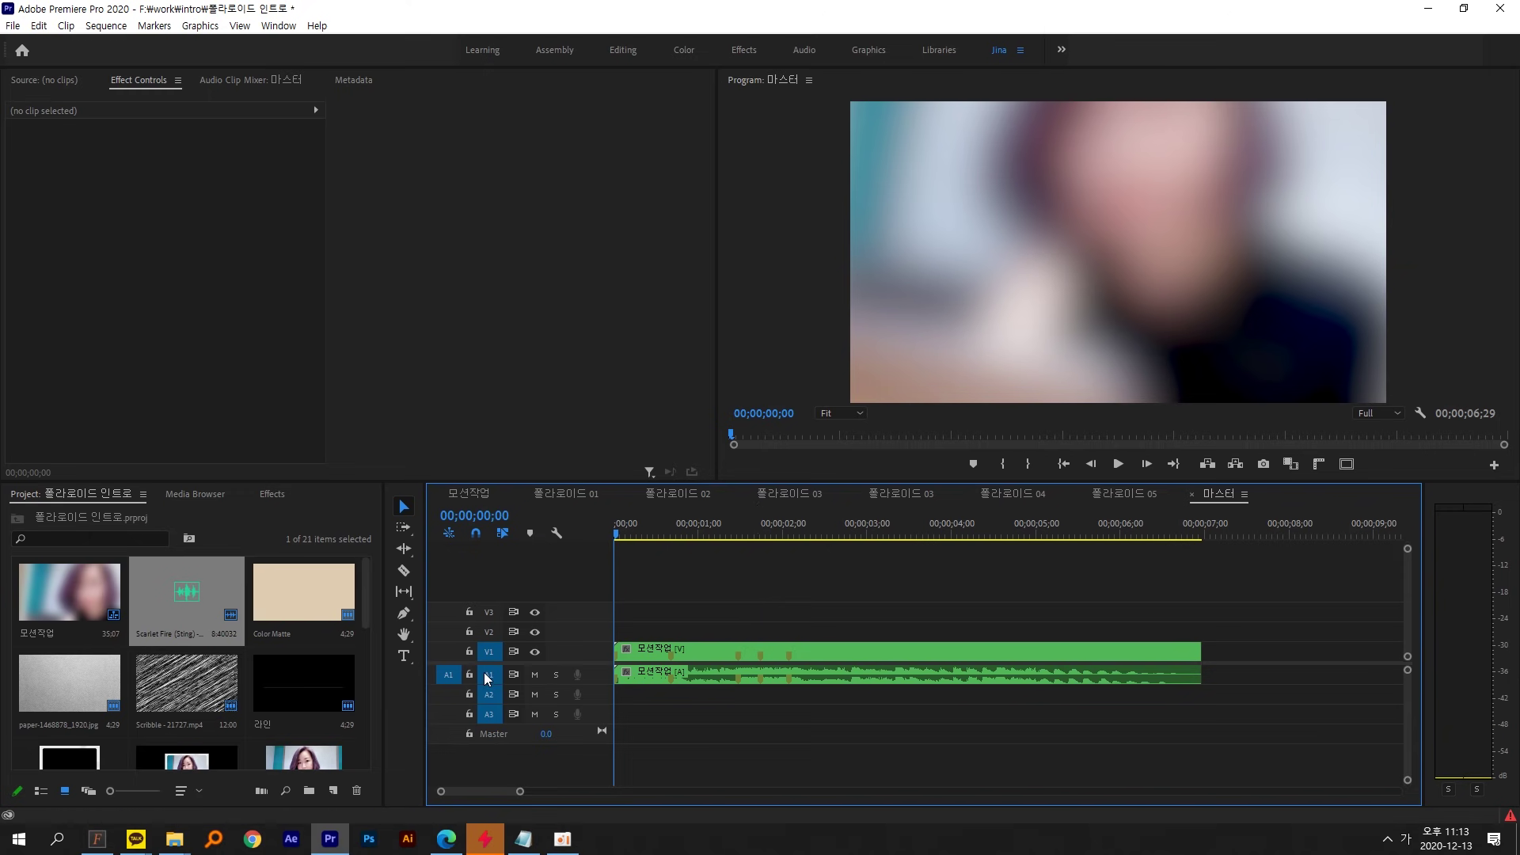
{"action": "left_click_drag", "start_coordinate": [513, 665], "coordinate": [512, 735]}
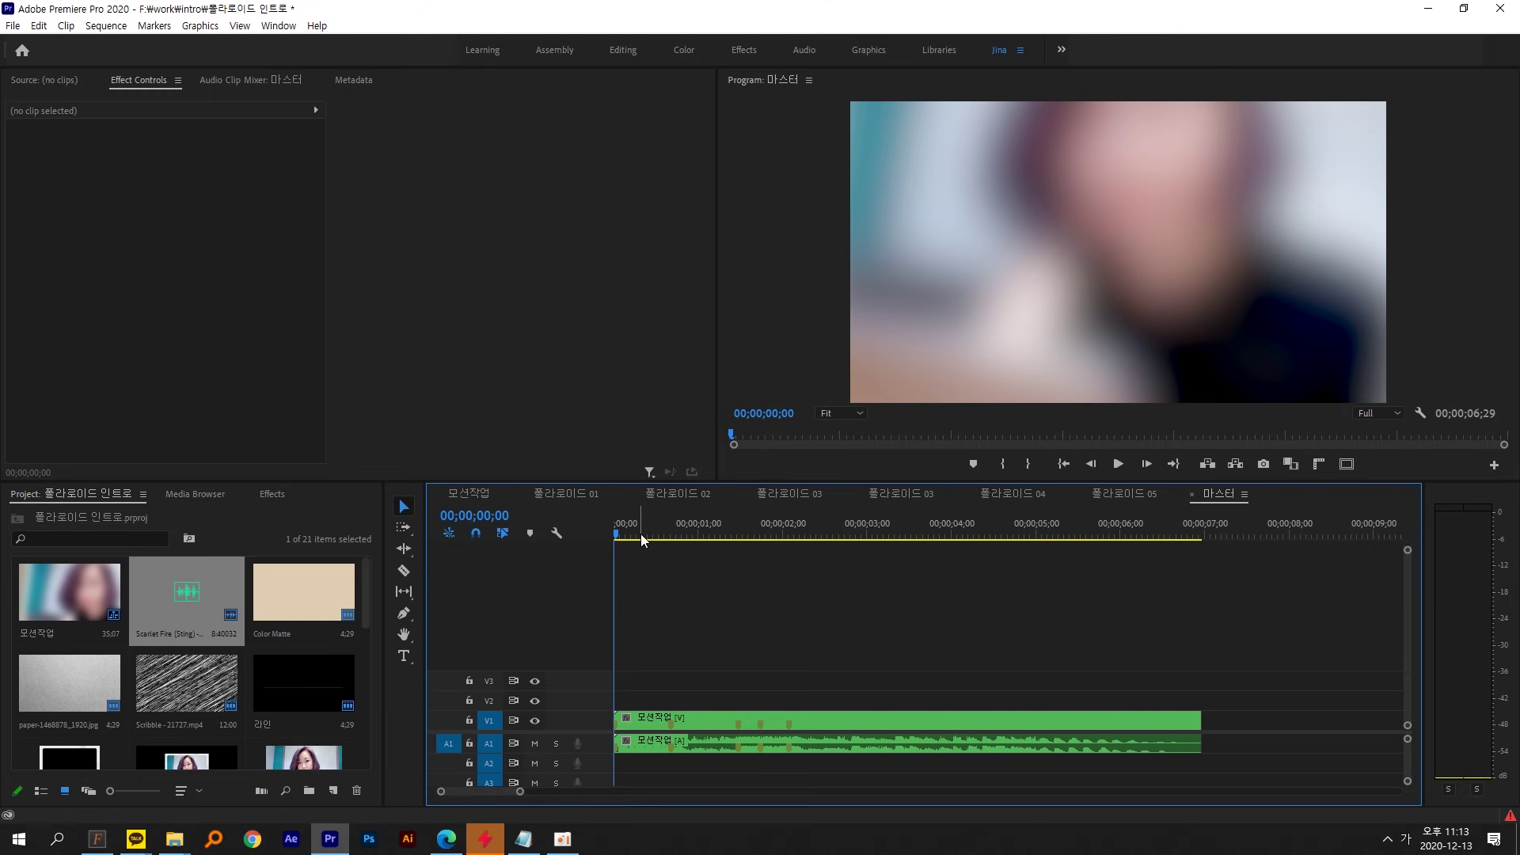
- Split the nested 모션작업 clip at 00;00;02;24 with the Razor tool
{"action": "left_click", "coordinate": [849, 529]}
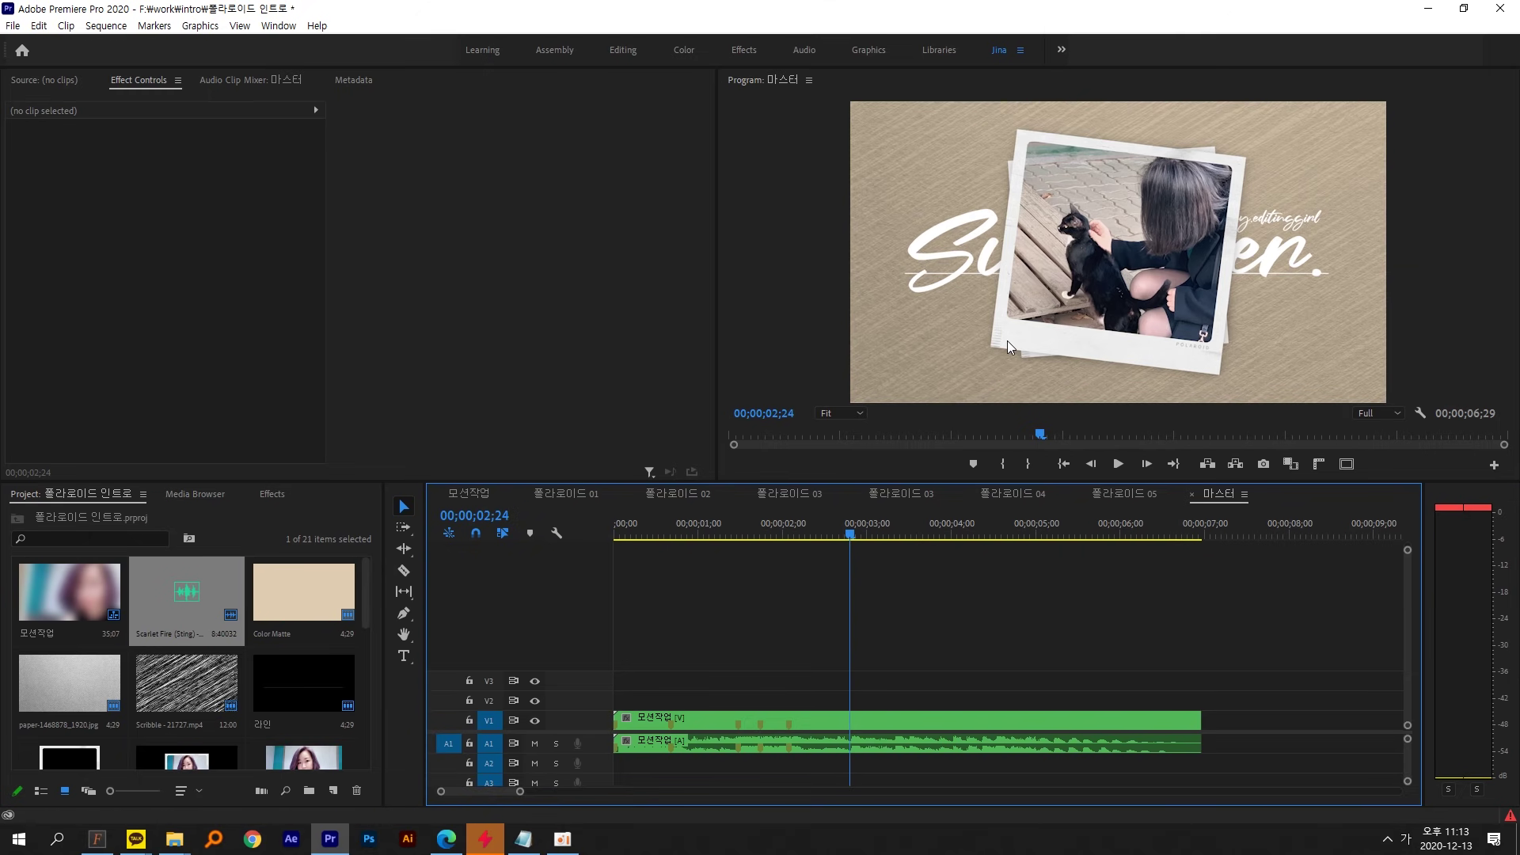
{"action": "mouse_move", "coordinate": [1006, 340]}
{"action": "left_mouse_down"}
{"action": "mouse_move", "coordinate": [1038, 316]}
{"action": "mouse_move", "coordinate": [982, 258]}
{"action": "mouse_move", "coordinate": [1417, 190]}
{"action": "left_mouse_up"}
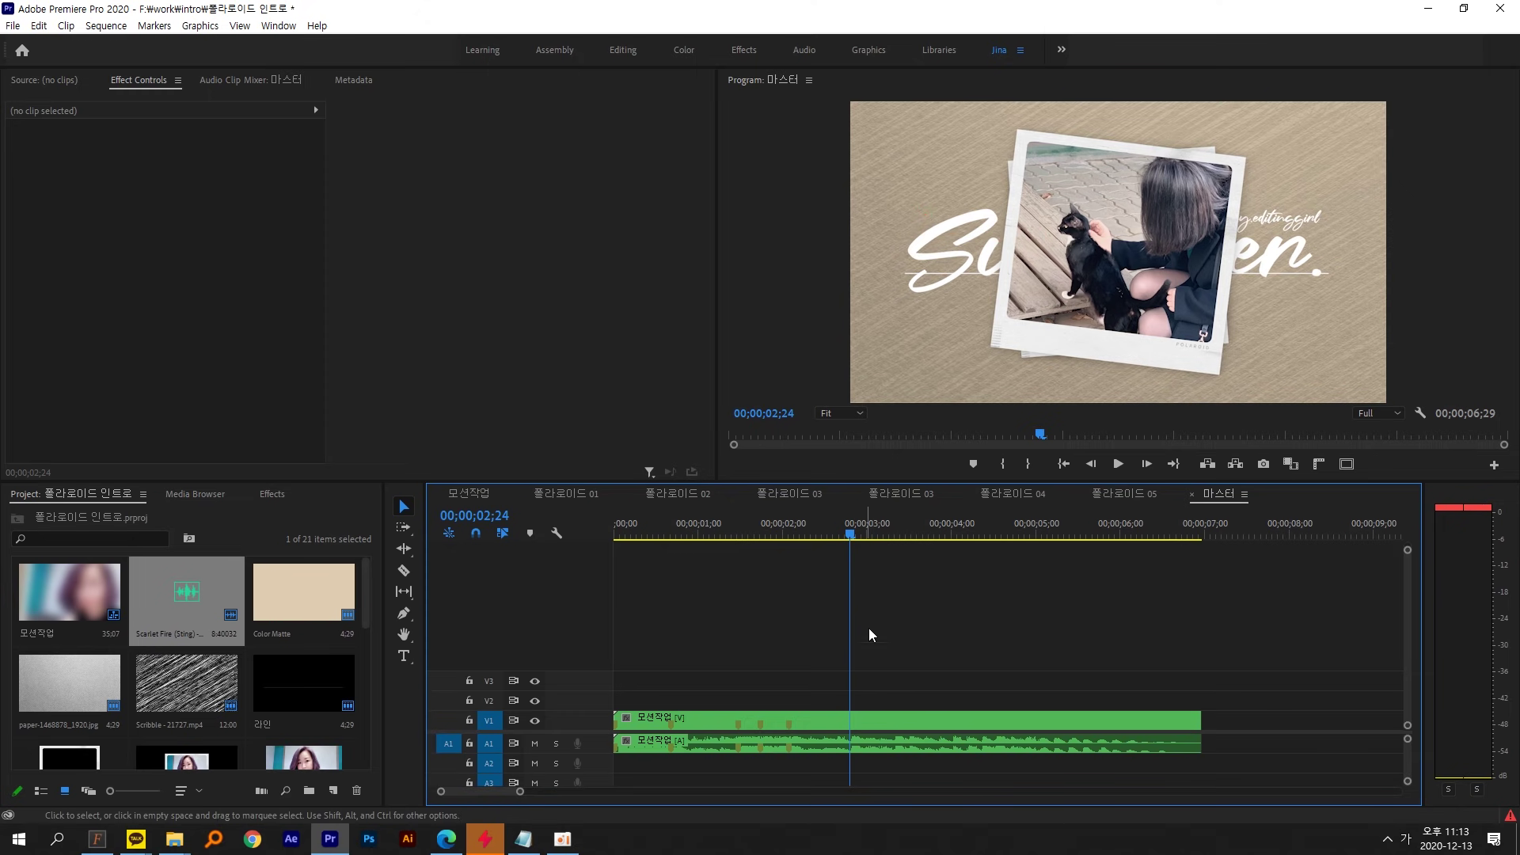
{"action": "left_click", "coordinate": [883, 728]}
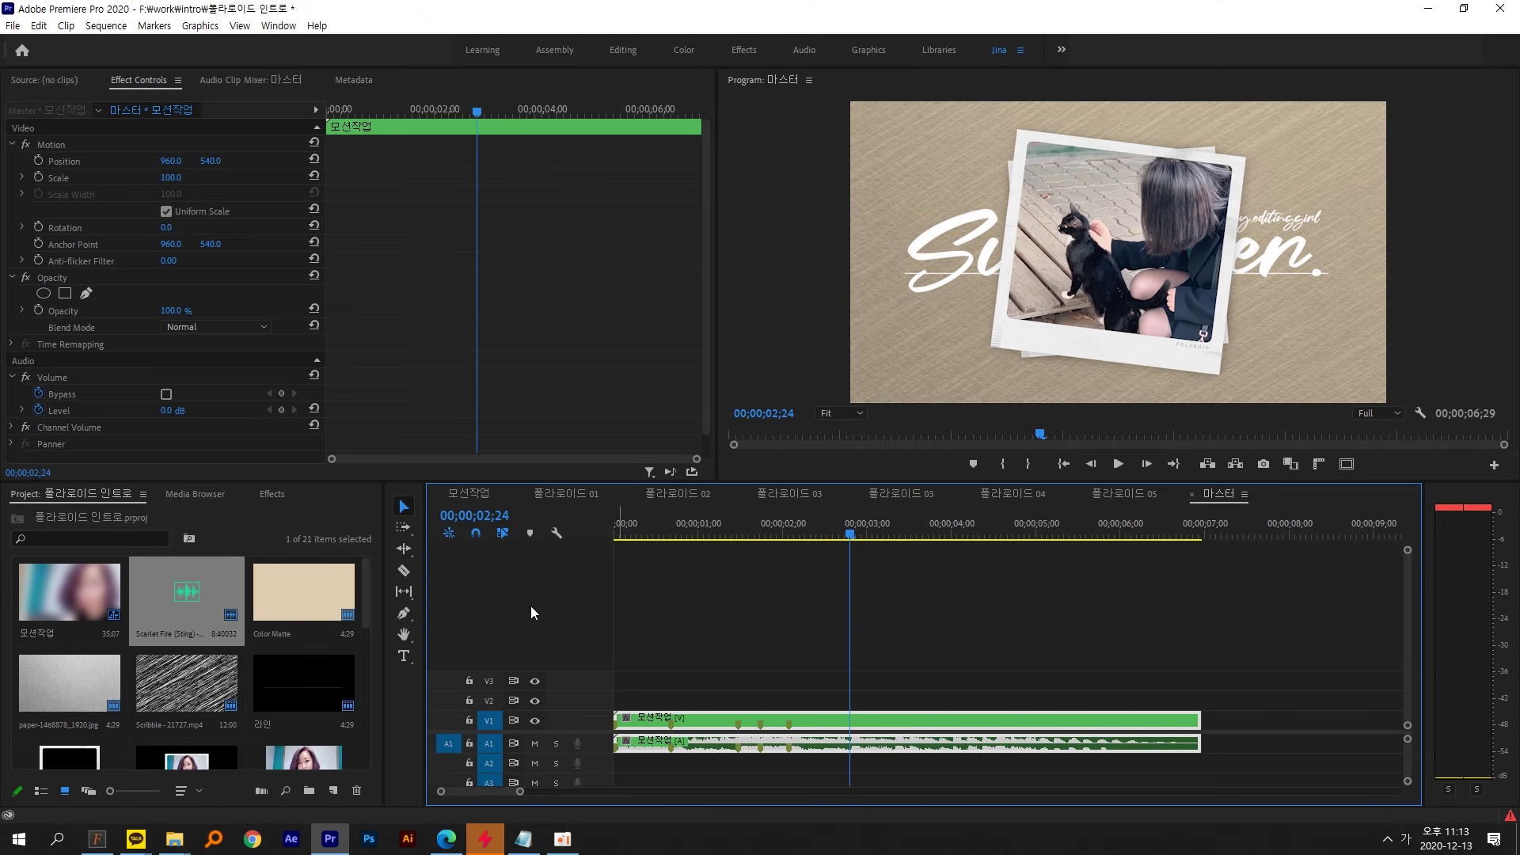
{"action": "left_click_drag", "start_coordinate": [376, 548], "coordinate": [430, 599]}
{"action": "key", "text": "c"}
{"action": "left_click", "coordinate": [850, 721]}
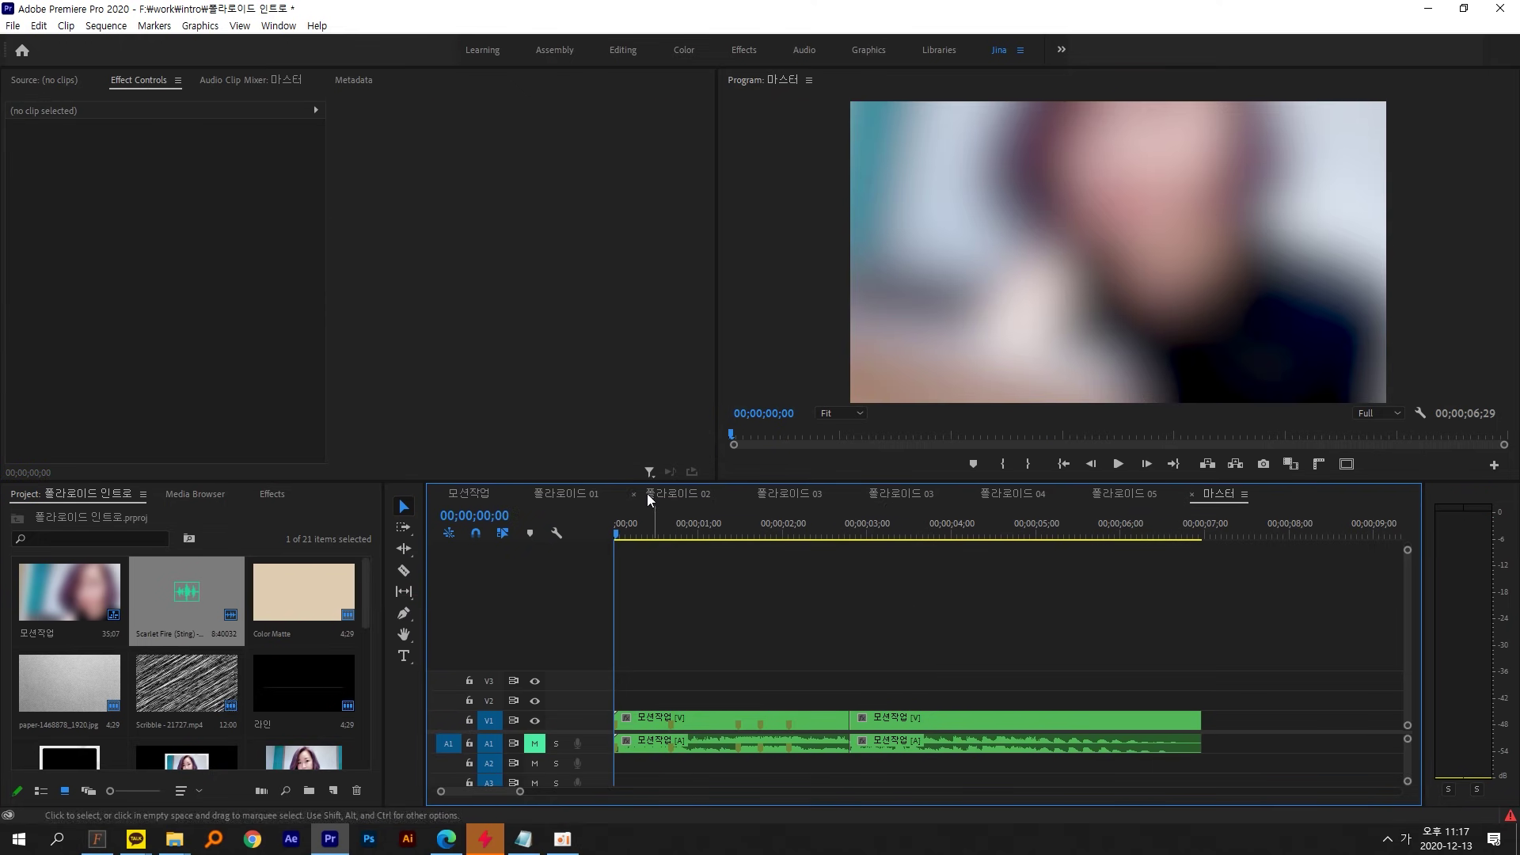
- Add a Scale keyframe of 100 at 00;00;00;00 on the first 모션작업 segment
{"action": "left_click_drag", "start_coordinate": [673, 528], "coordinate": [615, 529]}
{"action": "left_click", "coordinate": [702, 722]}
{"action": "left_click", "coordinate": [144, 81]}
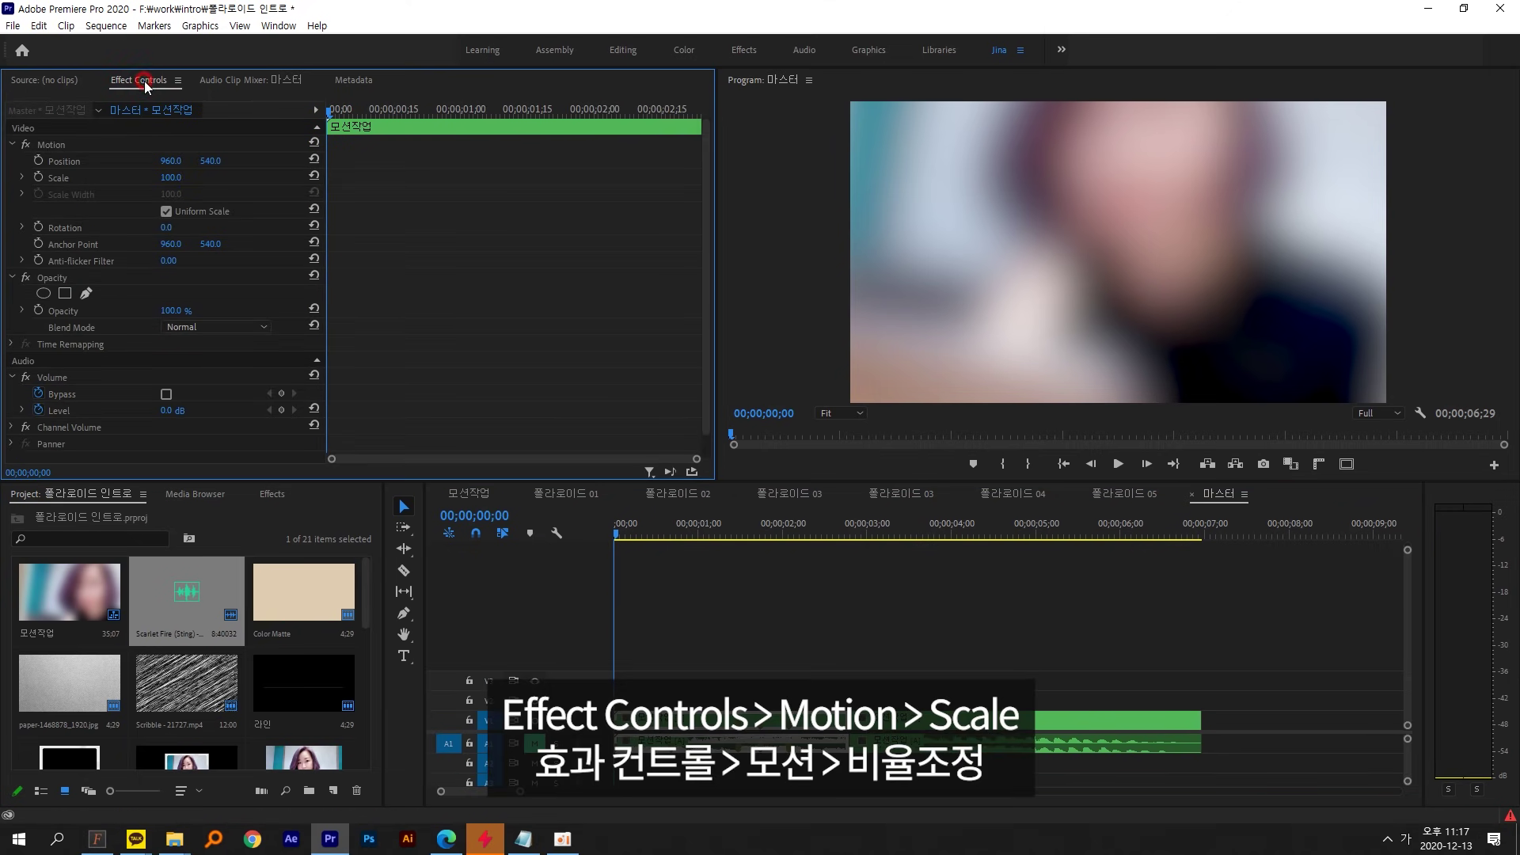
{"action": "left_click", "coordinate": [73, 142]}
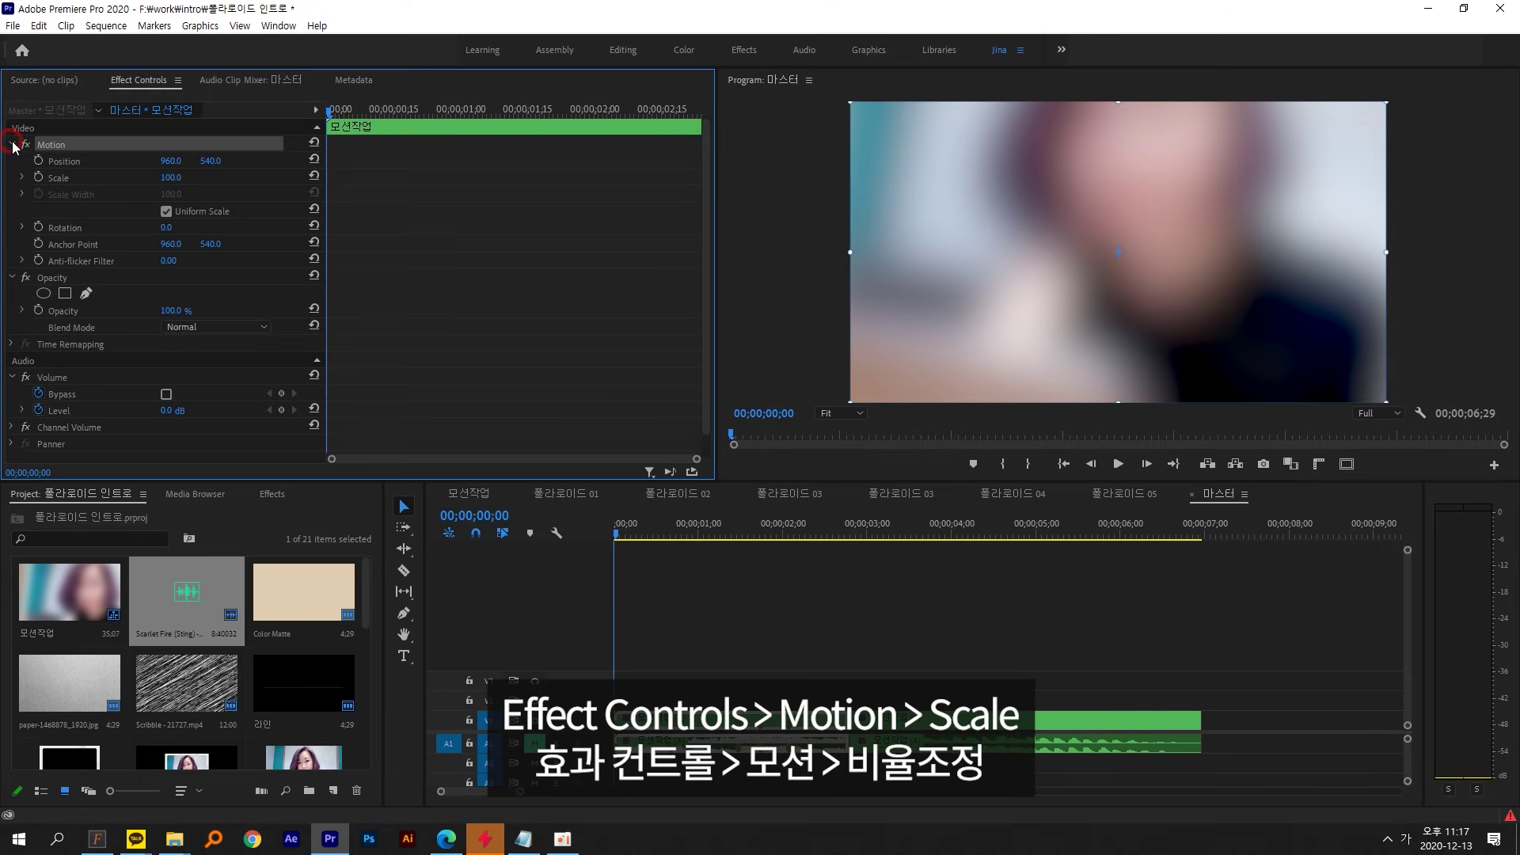
{"action": "left_click", "coordinate": [63, 177]}
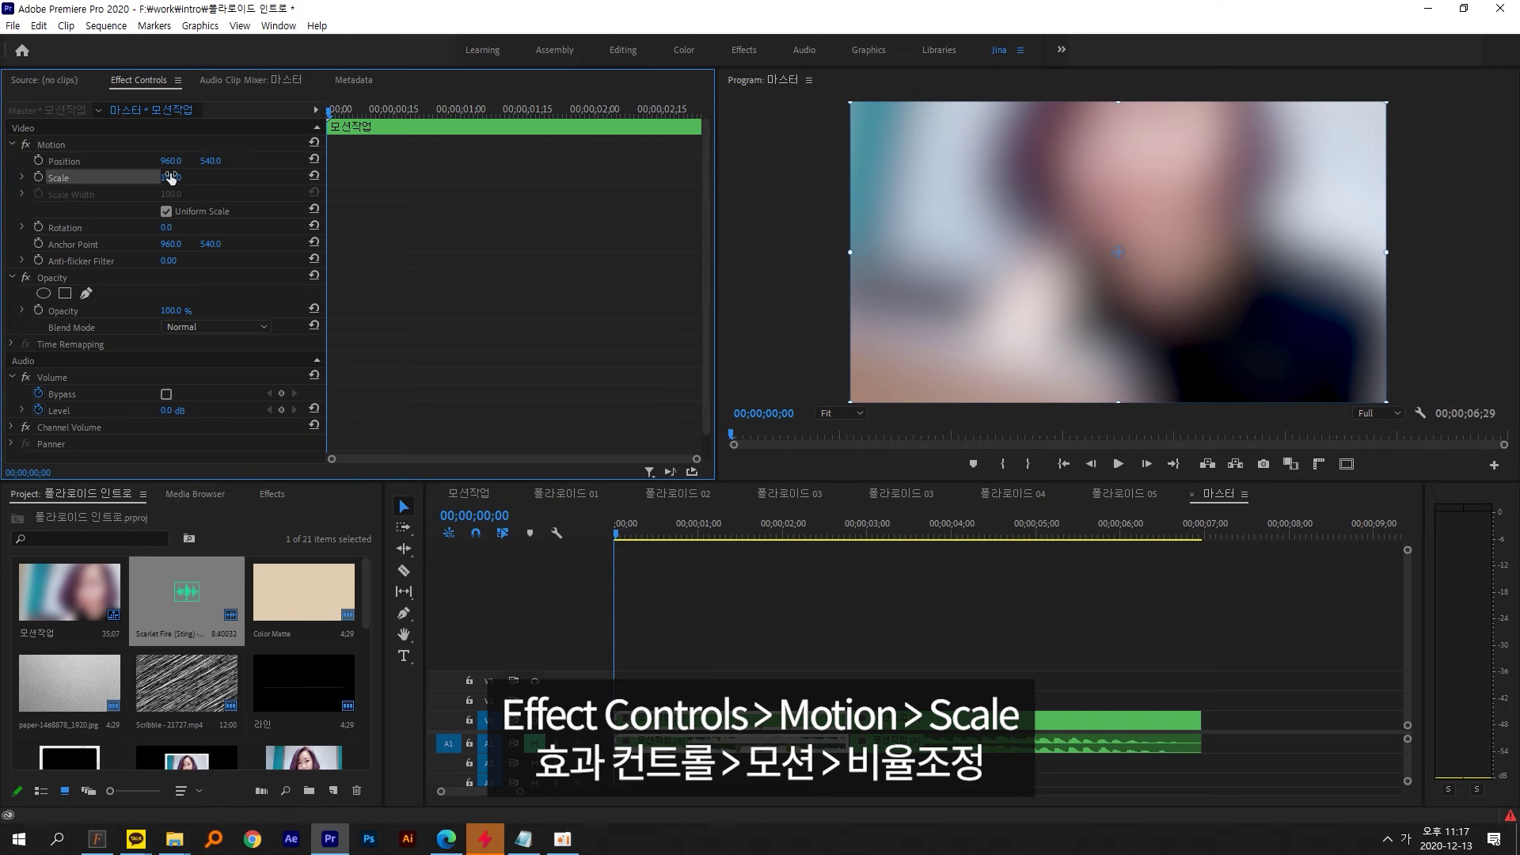
{"action": "left_click", "coordinate": [39, 176]}
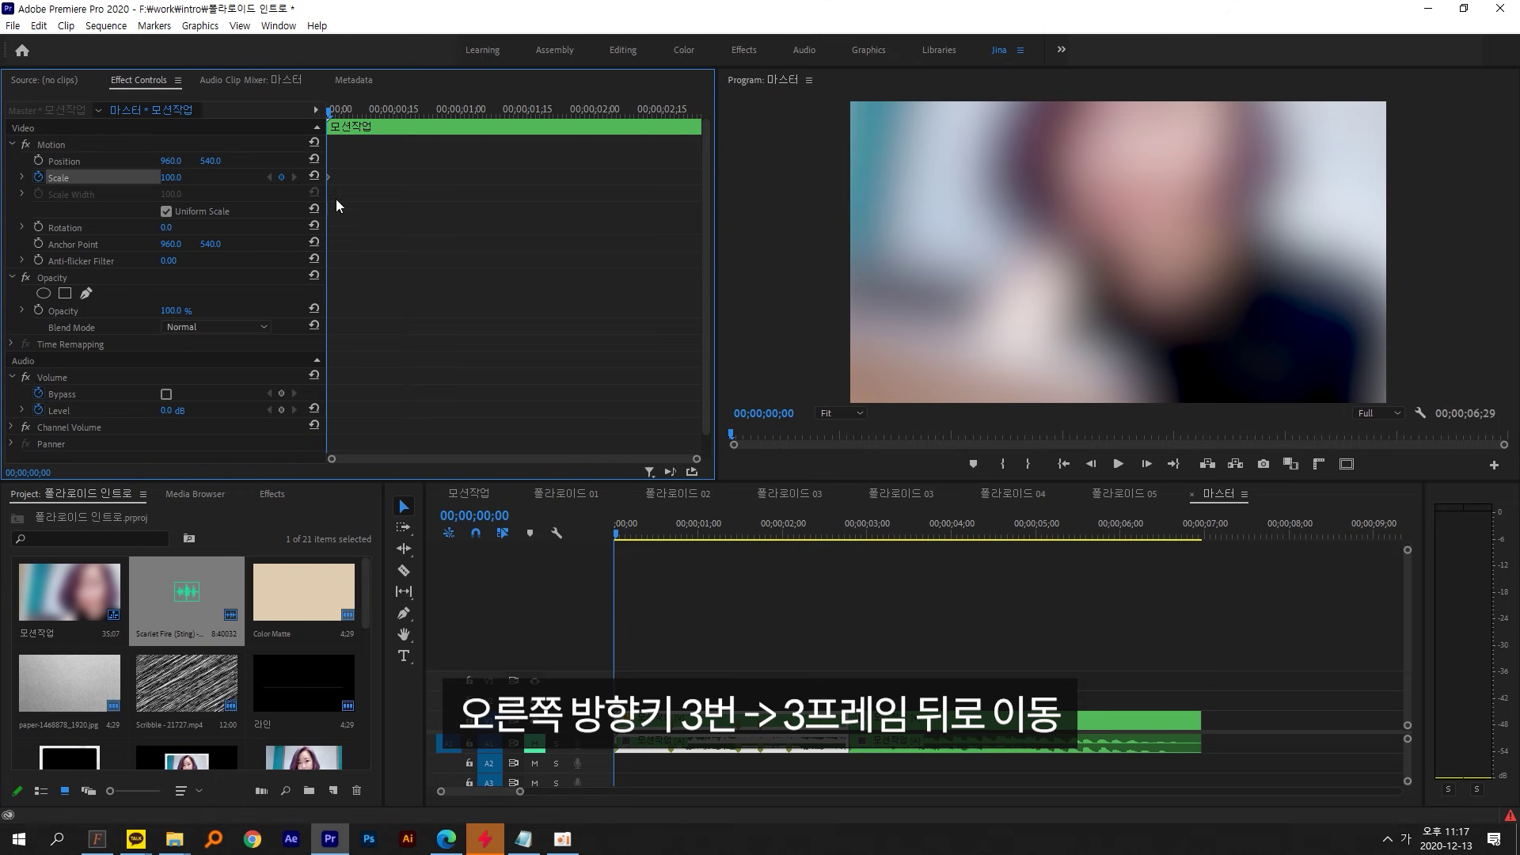
- Advance three frames to 00;00;00;03 and set the clip's Scale to 110
{"action": "key", "text": "Right"}
{"action": "key", "text": "Right"}
{"action": "key", "text": "Right"}
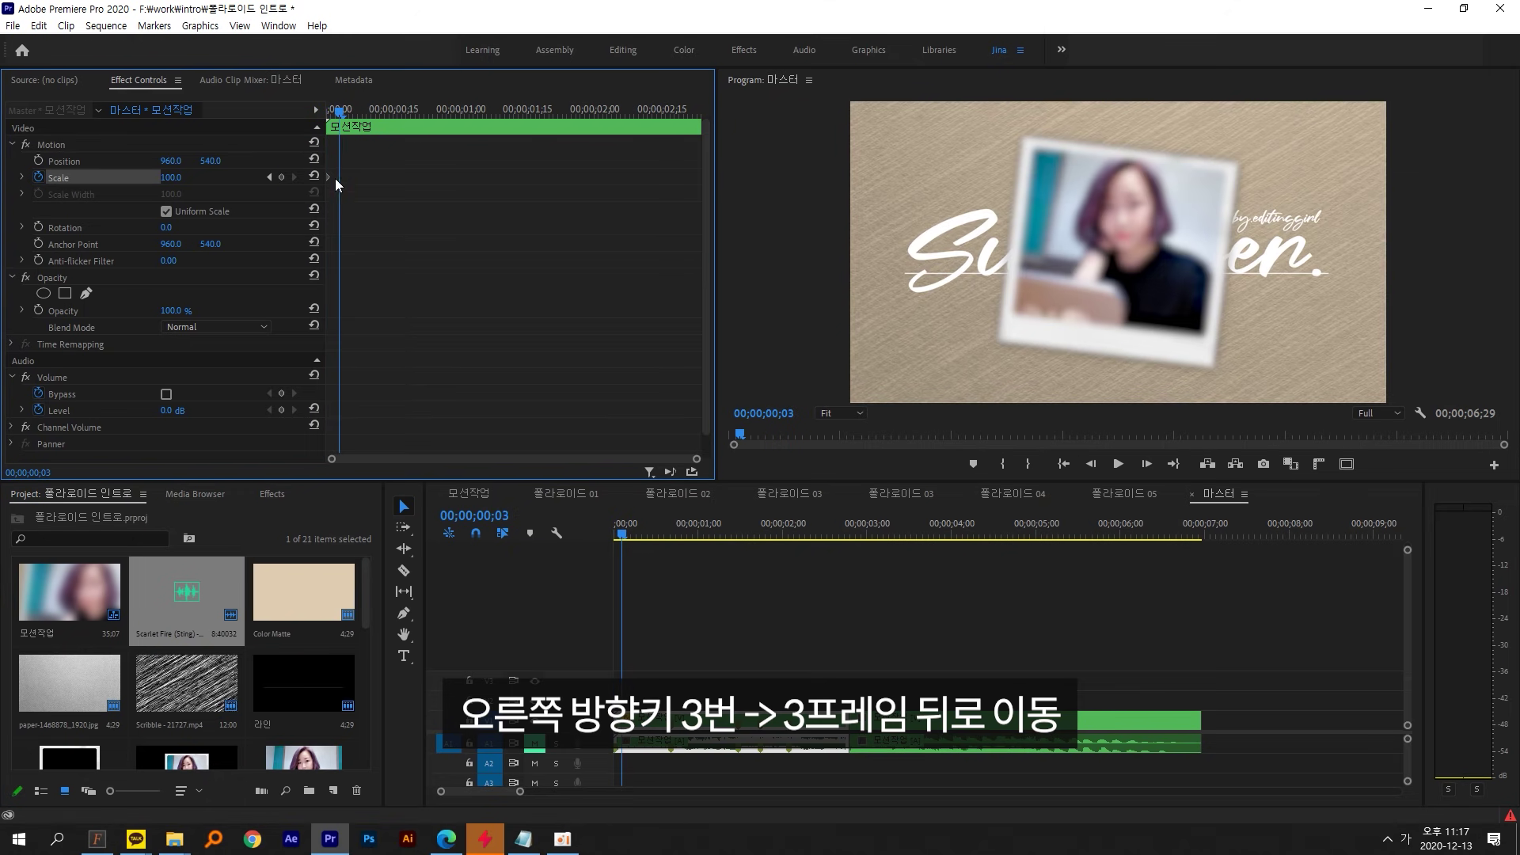
{"action": "left_click", "coordinate": [170, 177]}
{"action": "type", "text": "110"}
{"action": "key", "text": "Return"}
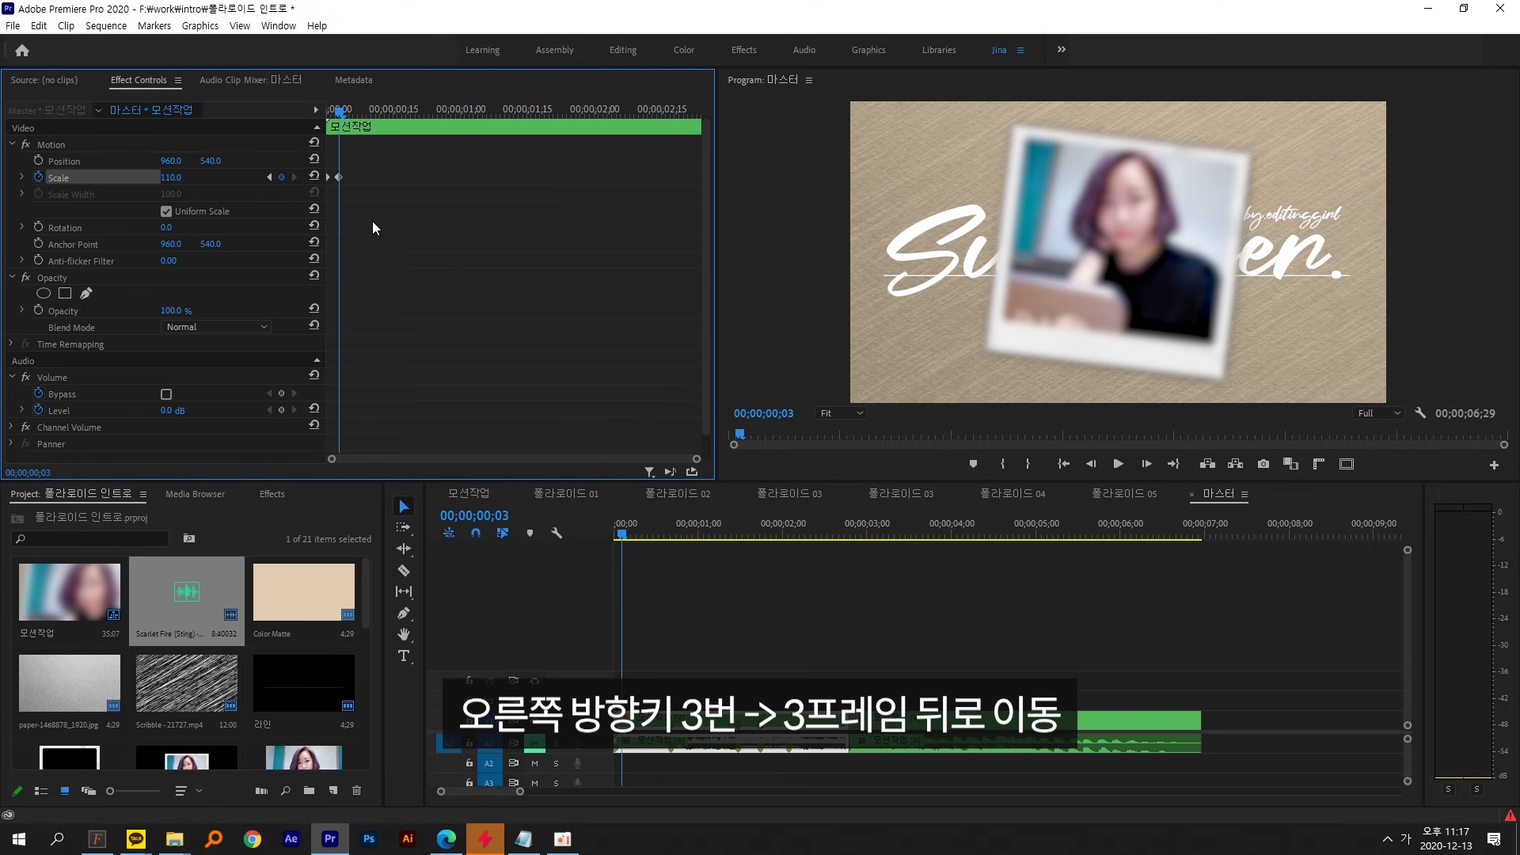
- Set Scale back to 100 at 00;00;00;06 and play the bounce from the sequence start
{"action": "key", "text": "Right"}
{"action": "key", "text": "Right"}
{"action": "key", "text": "Right"}
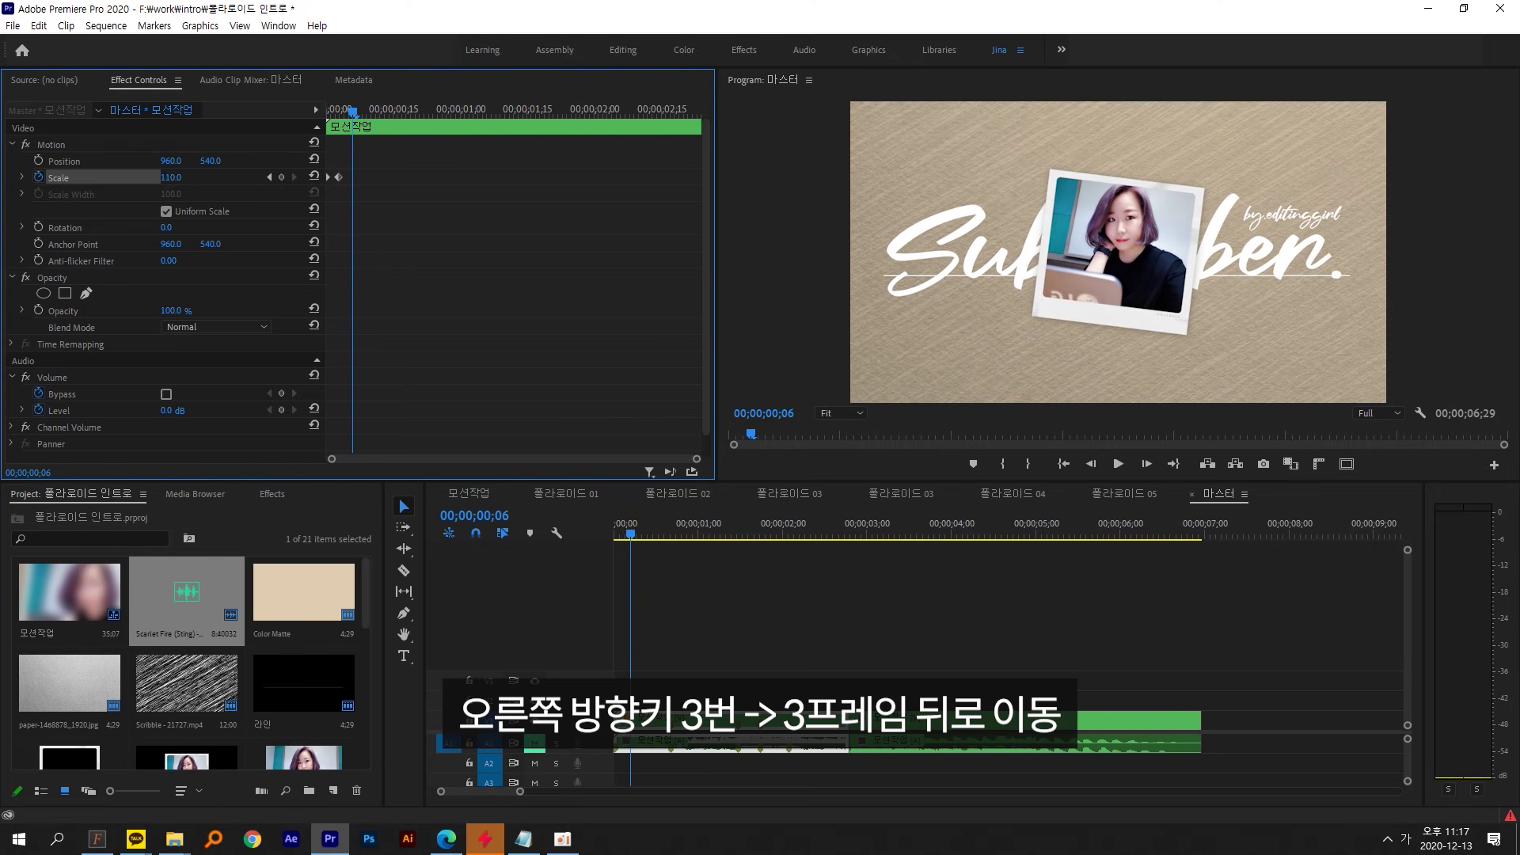
{"action": "left_click", "coordinate": [320, 142]}
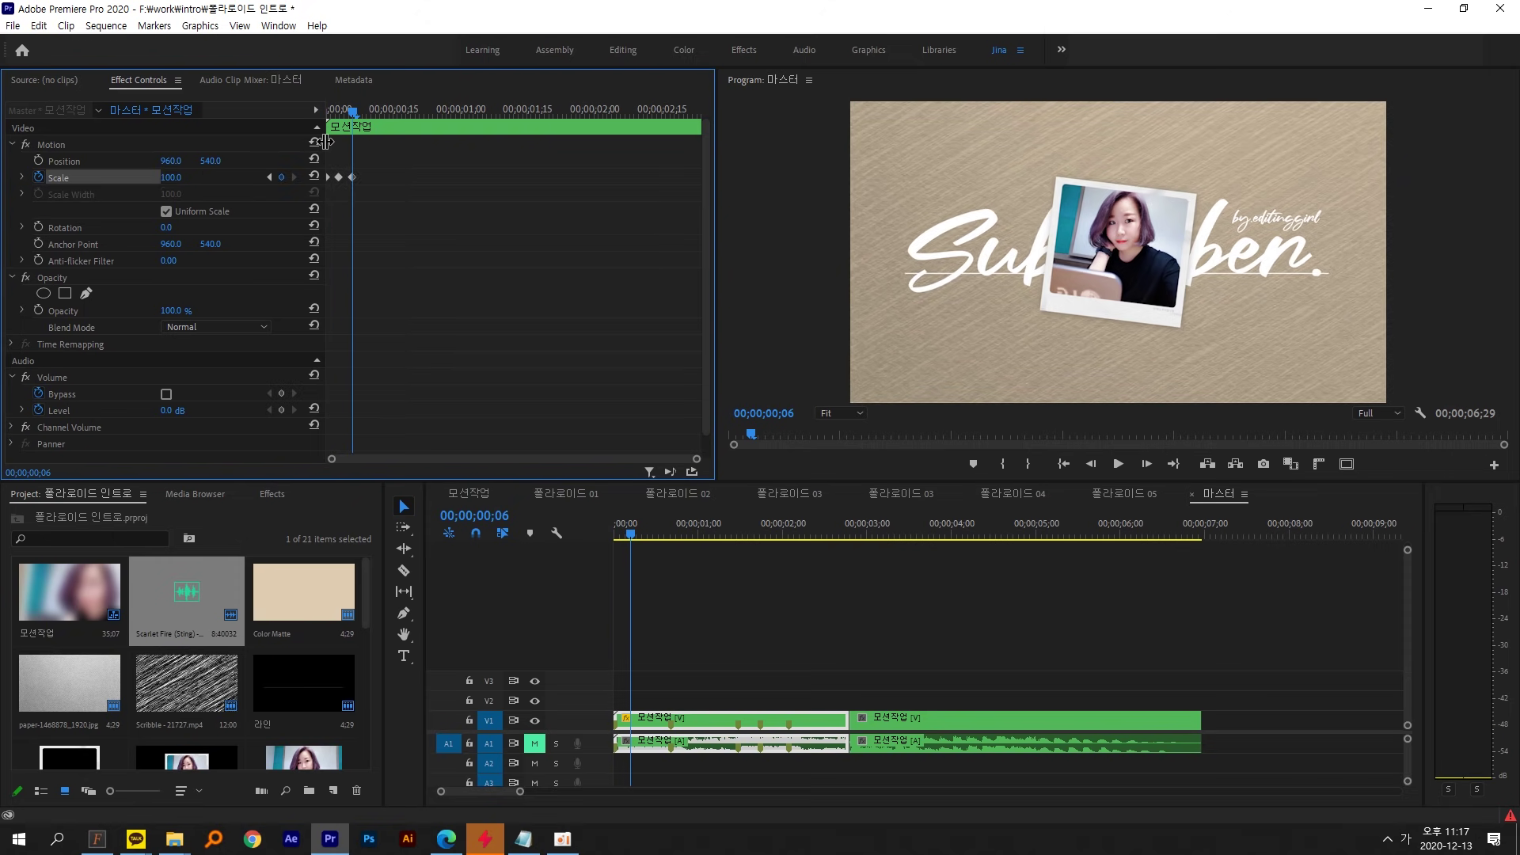
{"action": "left_click", "coordinate": [617, 524]}
{"action": "key", "text": "space"}
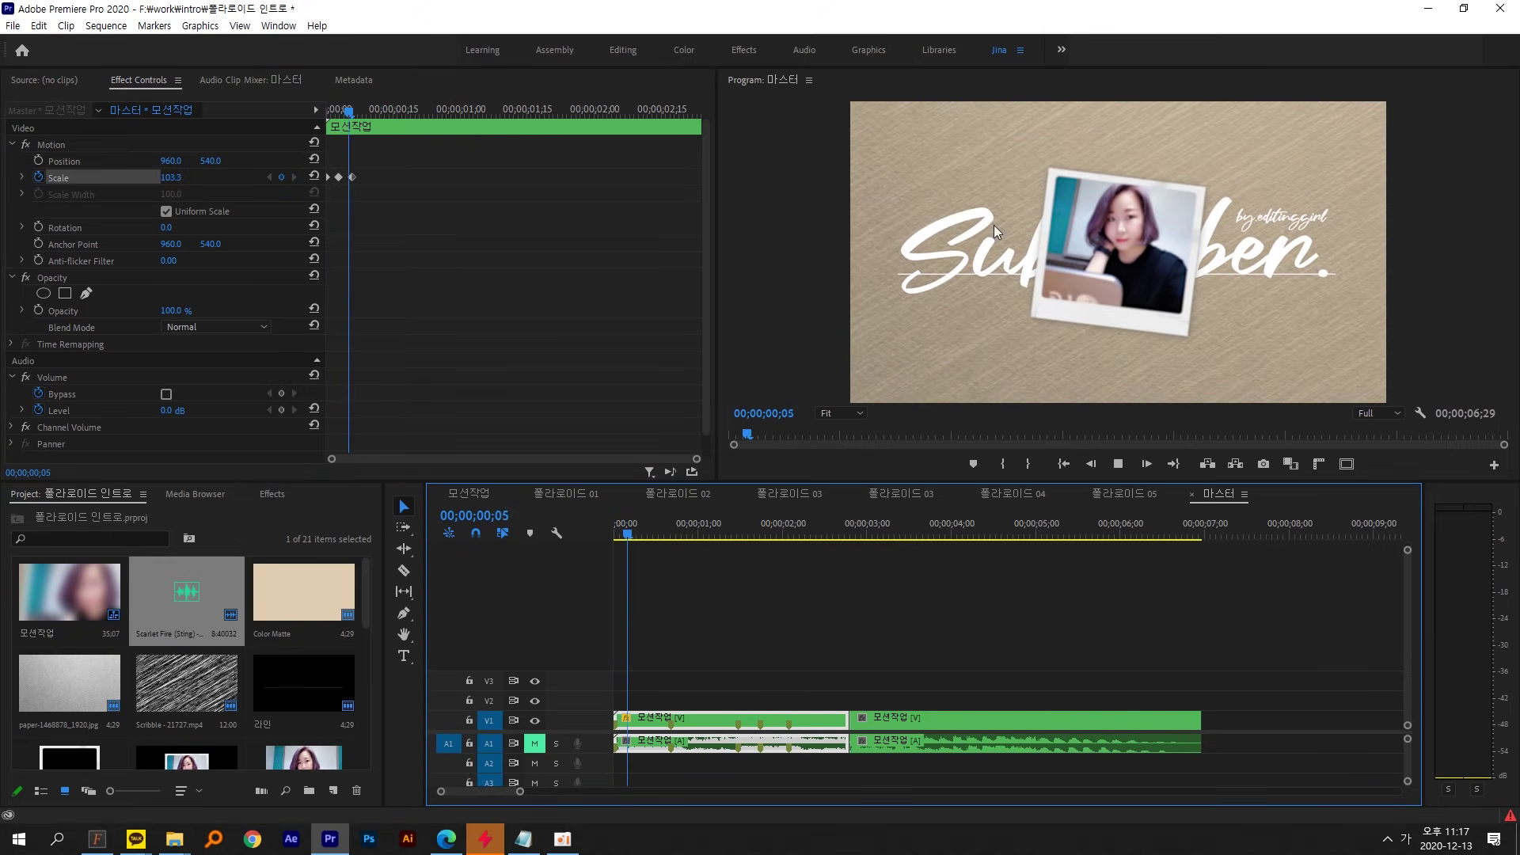
- Apply Ease In to all three Scale keyframes of the first 모션작업 segment
{"action": "left_click", "coordinate": [414, 229]}
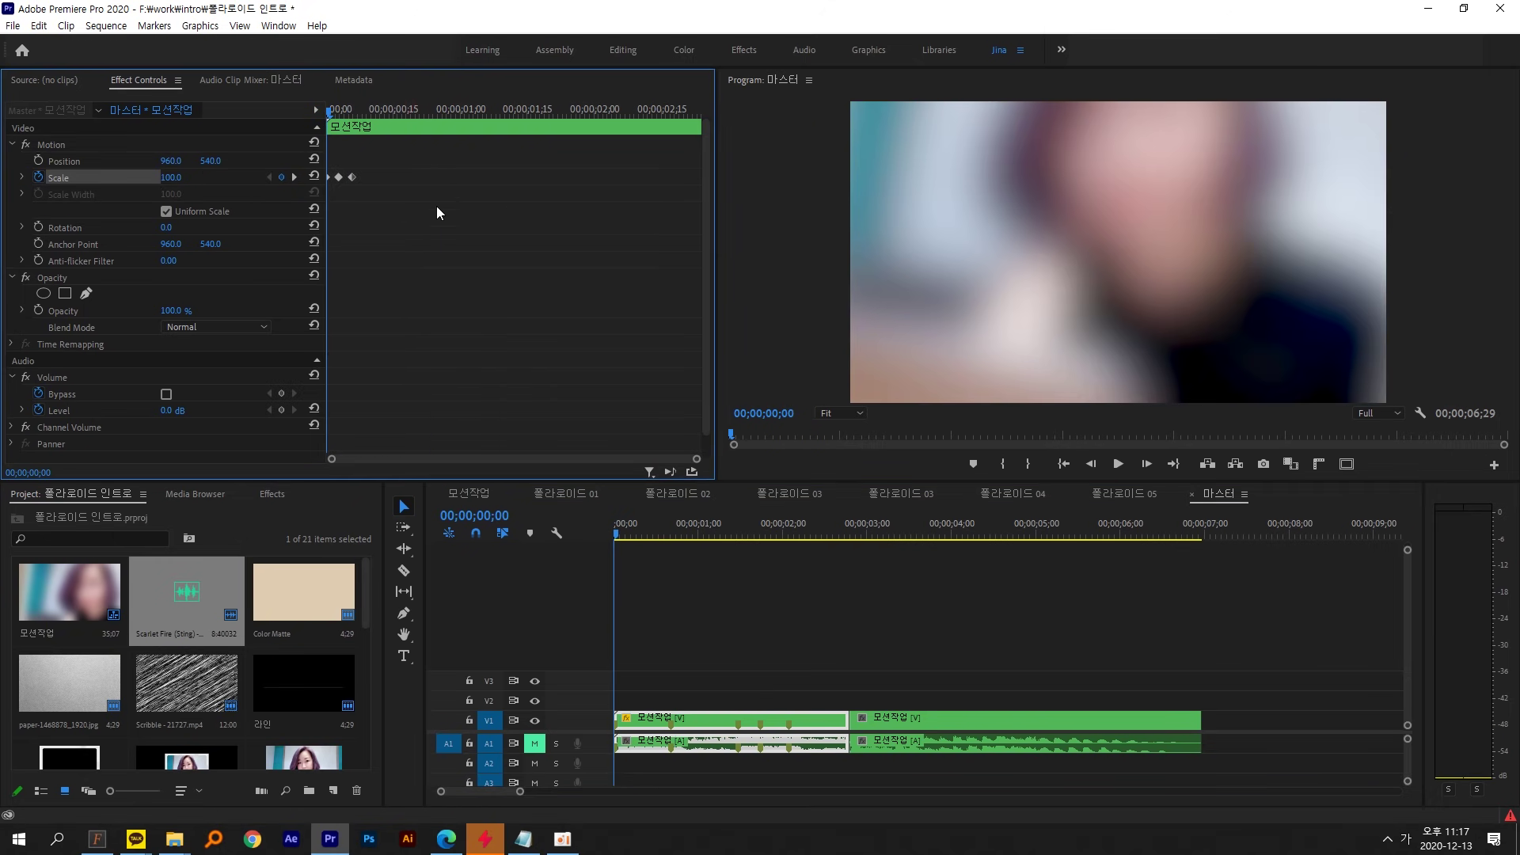
{"action": "left_click_drag", "start_coordinate": [386, 164], "coordinate": [302, 208]}
{"action": "right_click", "coordinate": [354, 179]}
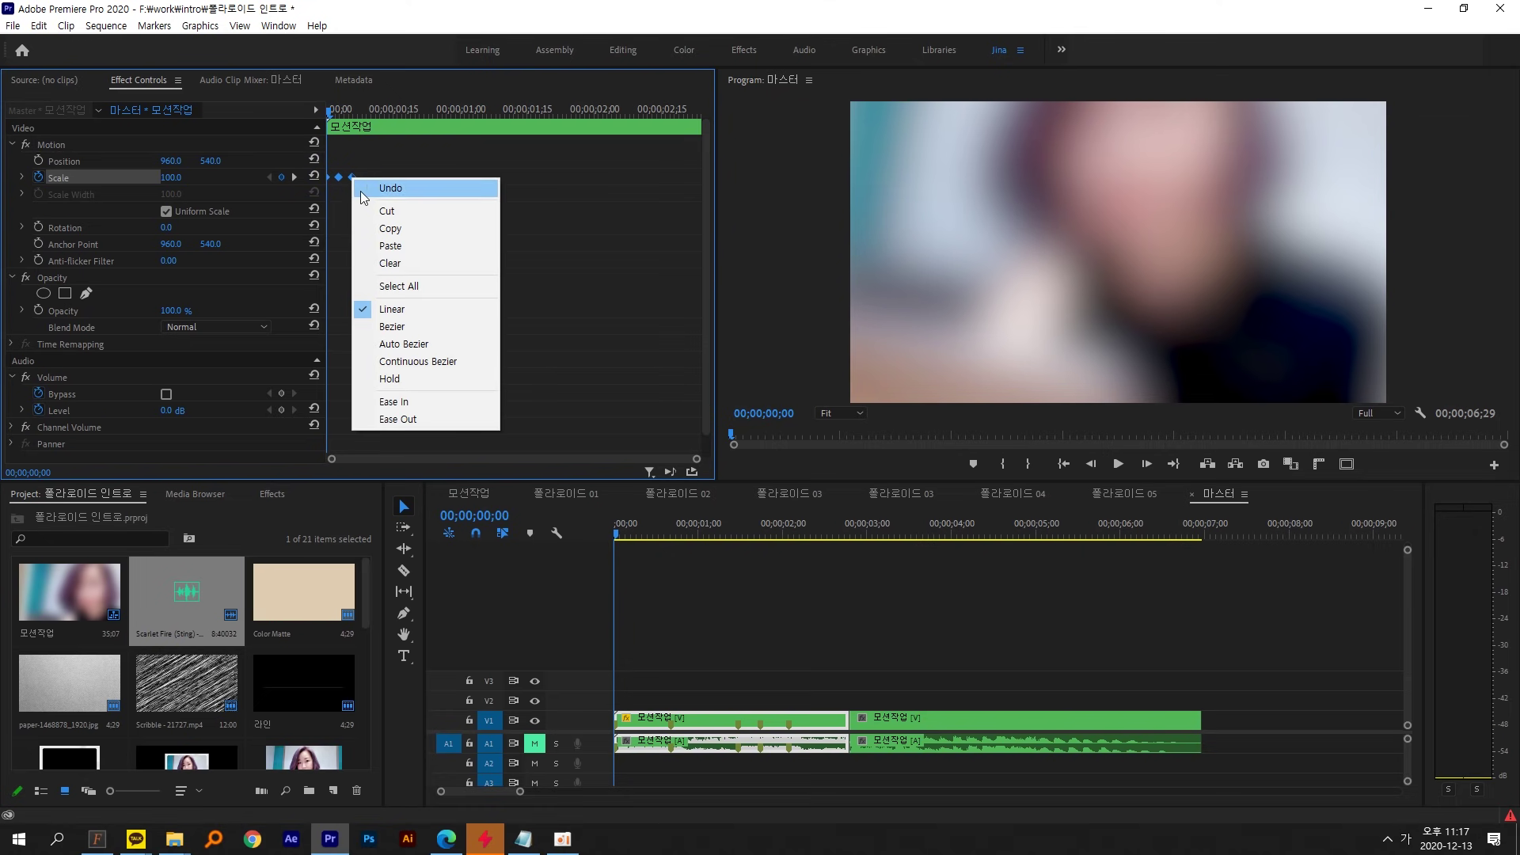
{"action": "left_click", "coordinate": [411, 402]}
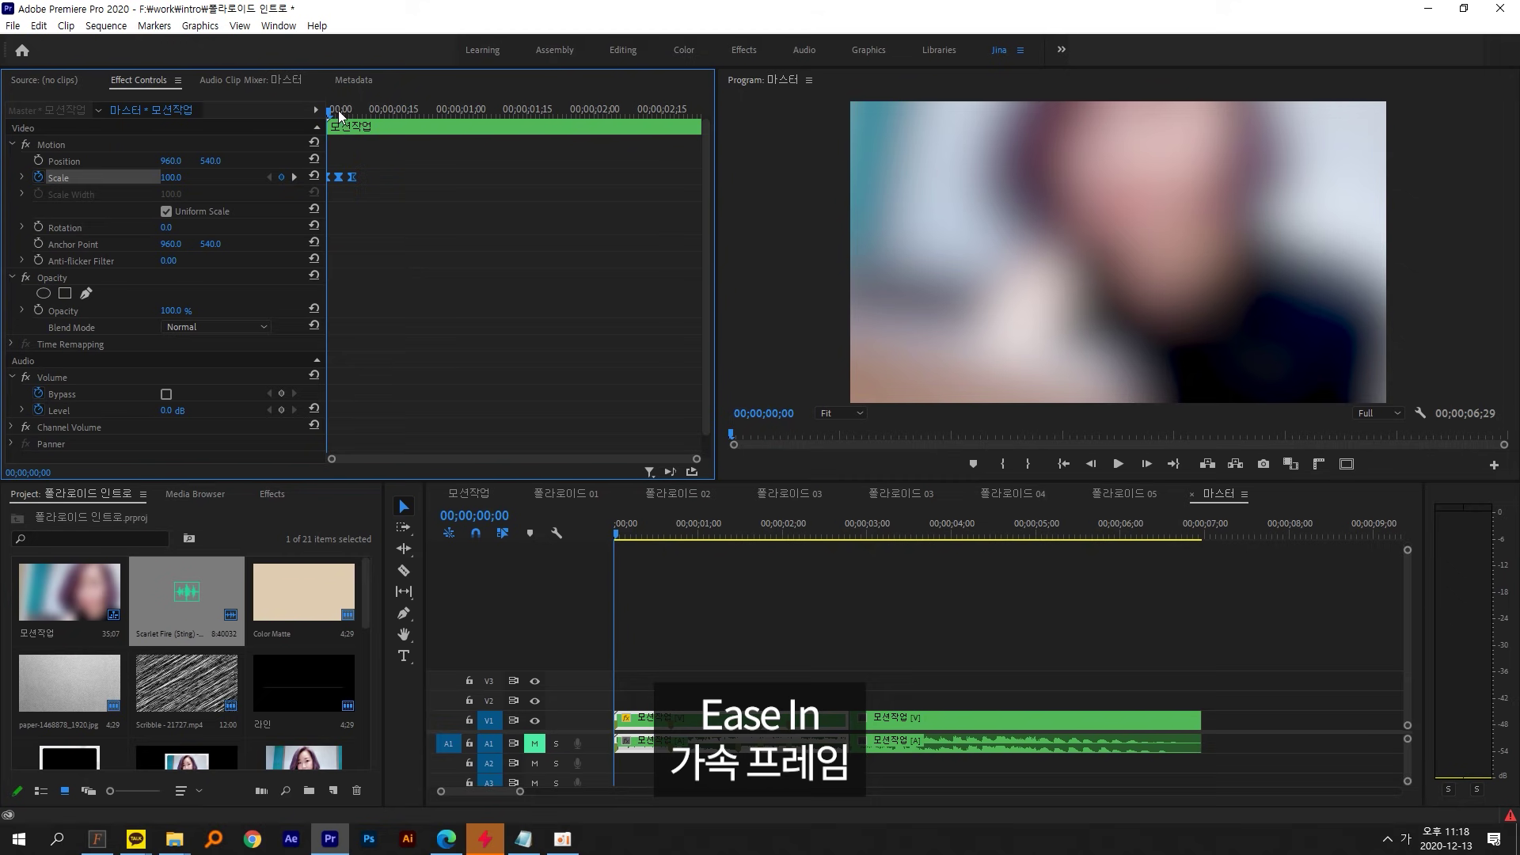
- Select the three eased Scale keyframes and copy them
{"action": "left_click_drag", "start_coordinate": [339, 111], "coordinate": [385, 111]}
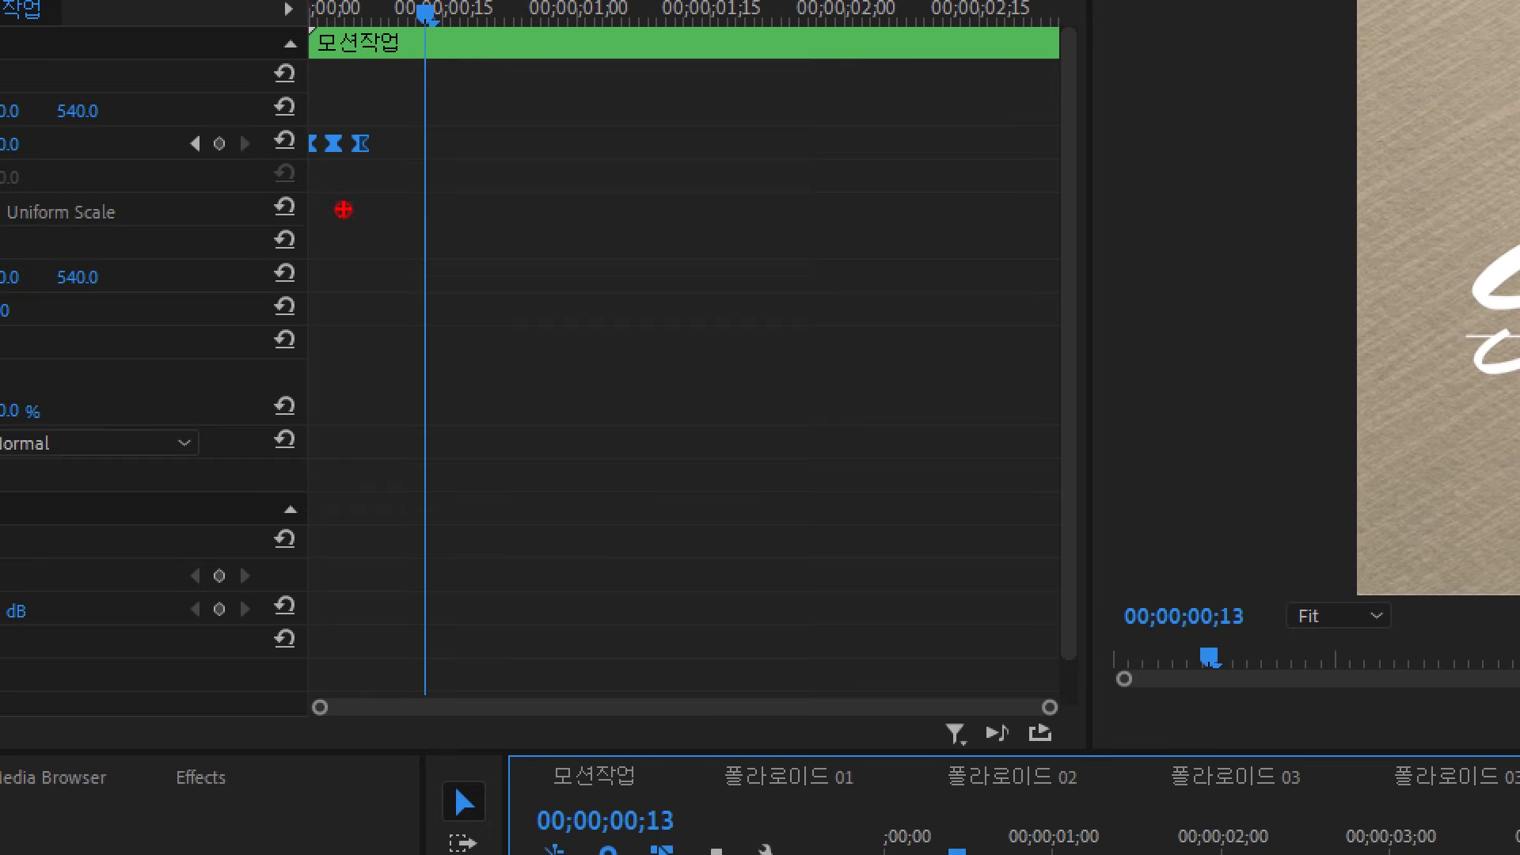
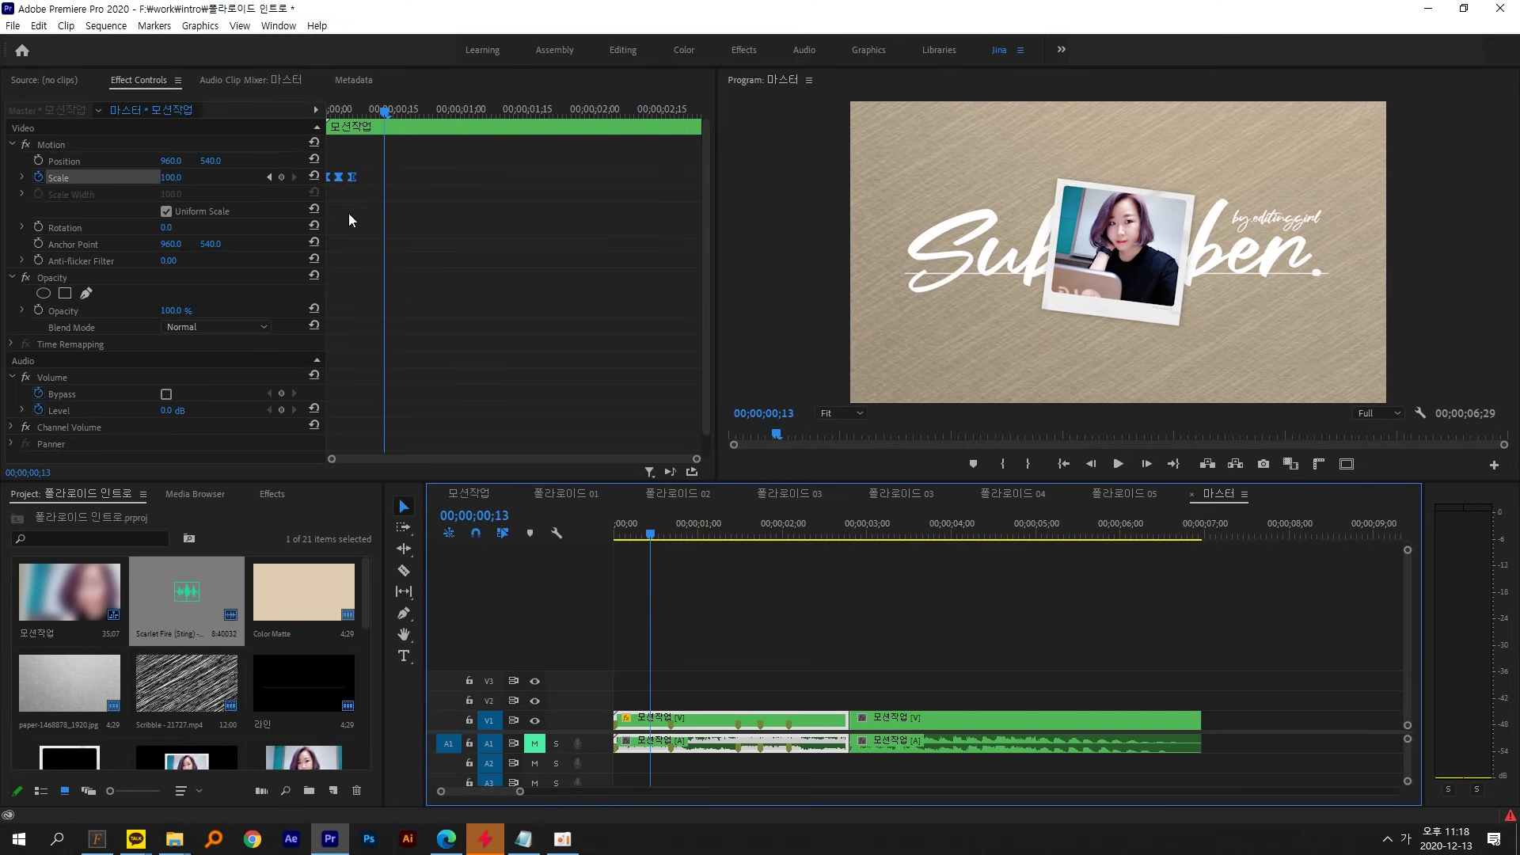
{"action": "left_click", "coordinate": [367, 176]}
{"action": "left_click_drag", "start_coordinate": [368, 150], "coordinate": [292, 202]}
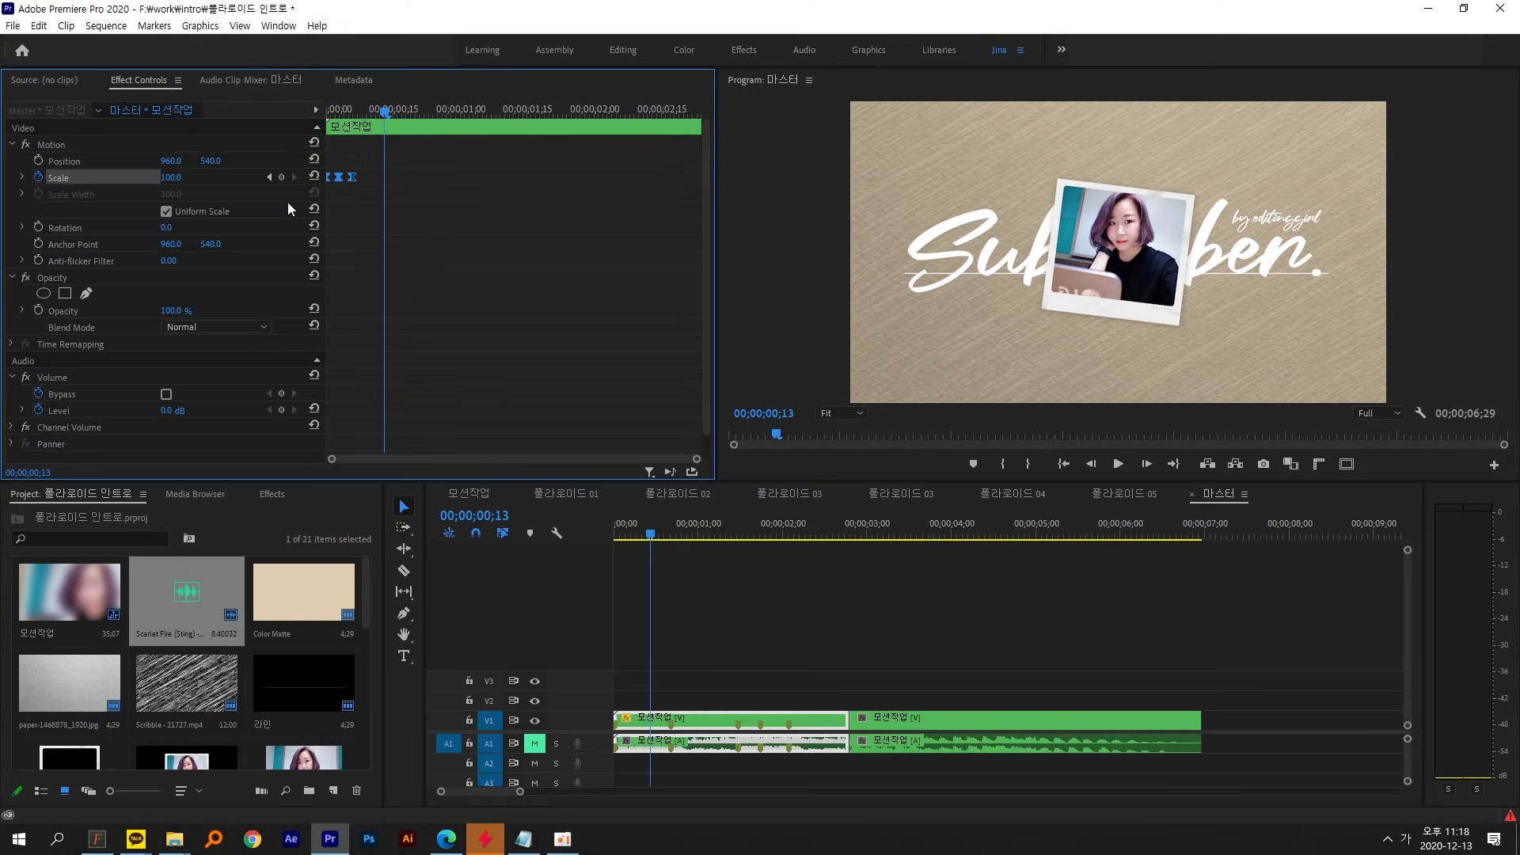
{"action": "key", "text": "ctrl+c"}
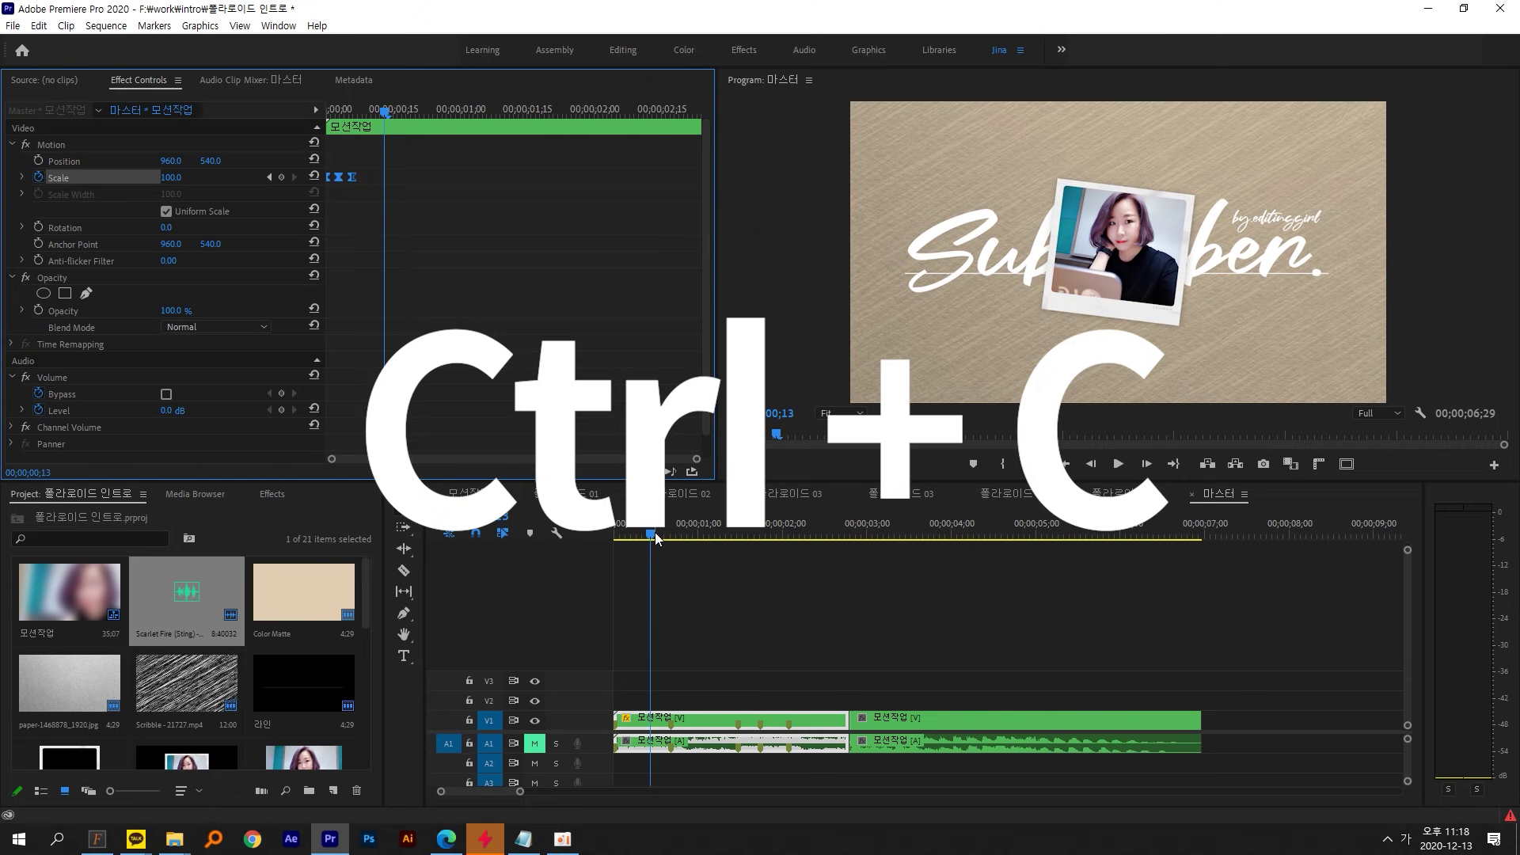
- Paste the copied Scale keyframes at the second clip marker, 00;00;00;20
{"action": "left_click_drag", "start_coordinate": [654, 531], "coordinate": [669, 534]}
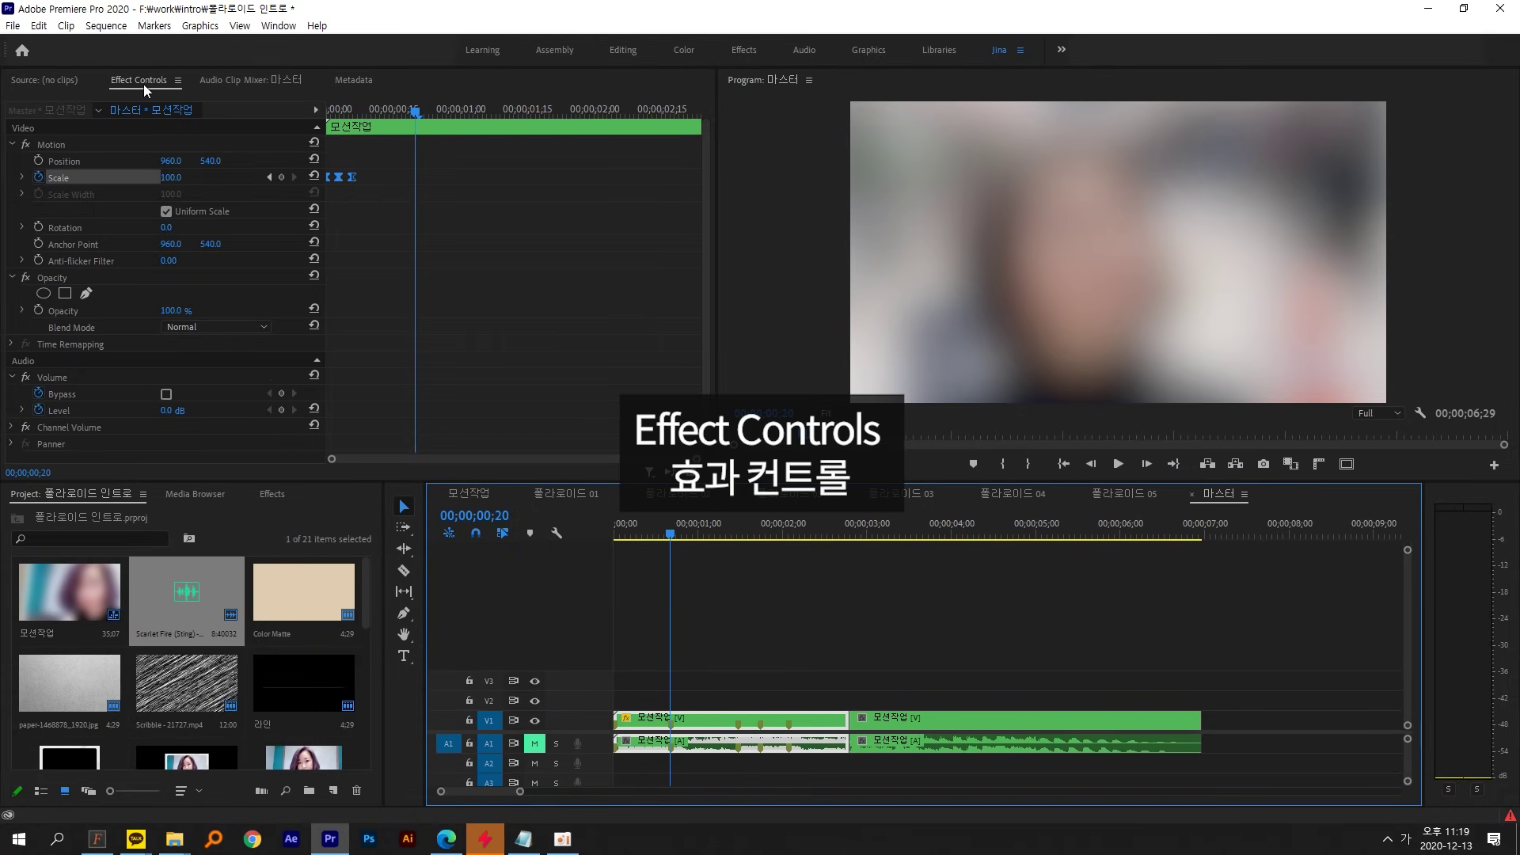
{"action": "left_click", "coordinate": [144, 82]}
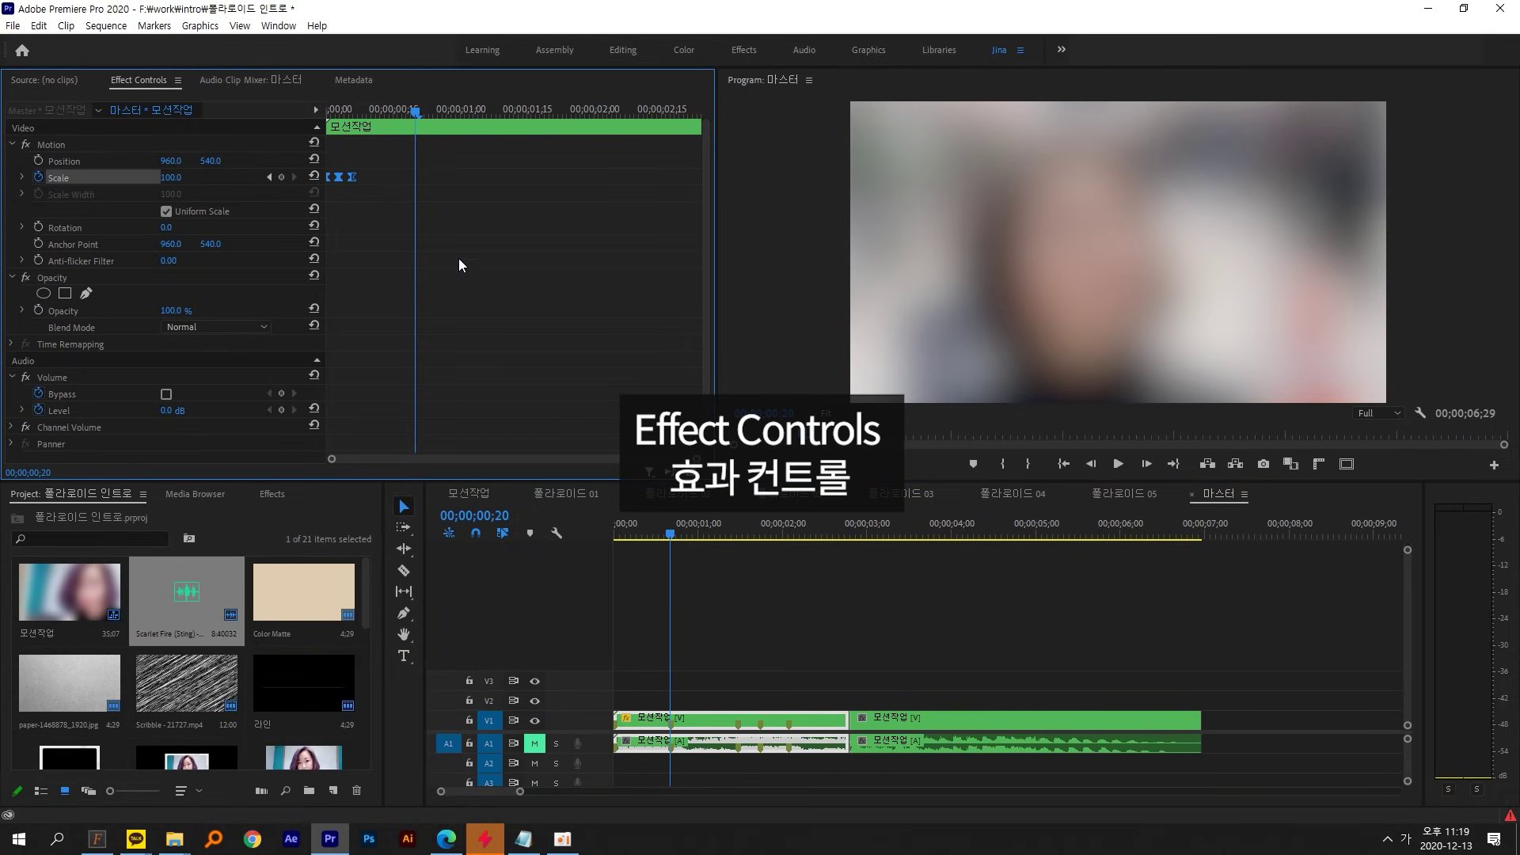
{"action": "key", "text": "ctrl+v"}
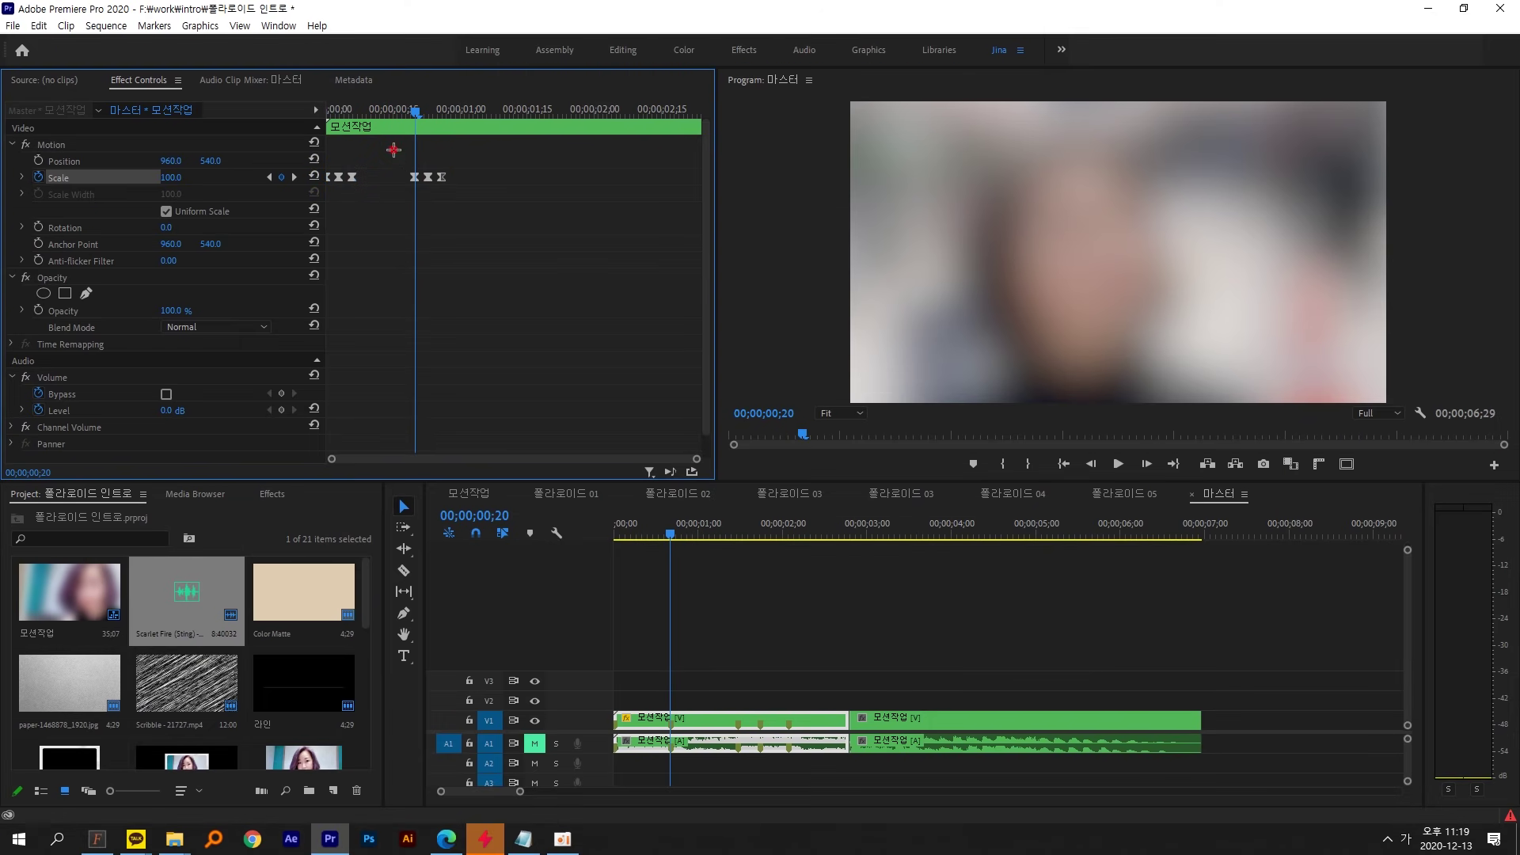
- Shift the pasted keyframes three frames earlier so the 110 peak sits at 00;00;00;20, and preview that bounce
{"action": "left_click_drag", "start_coordinate": [369, 156], "coordinate": [528, 275]}
{"action": "left_click_drag", "start_coordinate": [432, 184], "coordinate": [418, 186]}
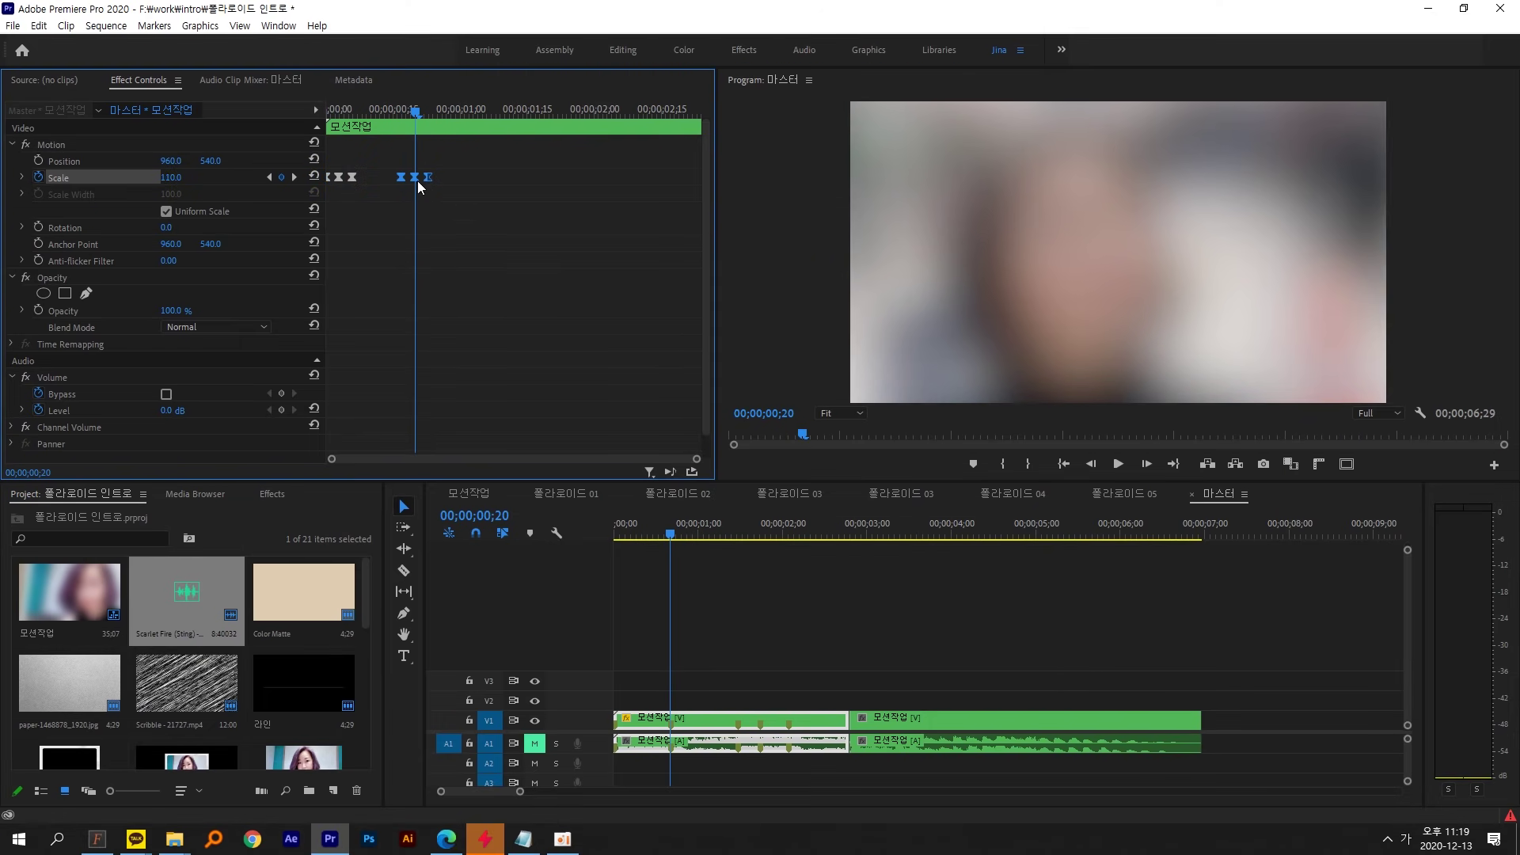
{"action": "key", "text": "space"}
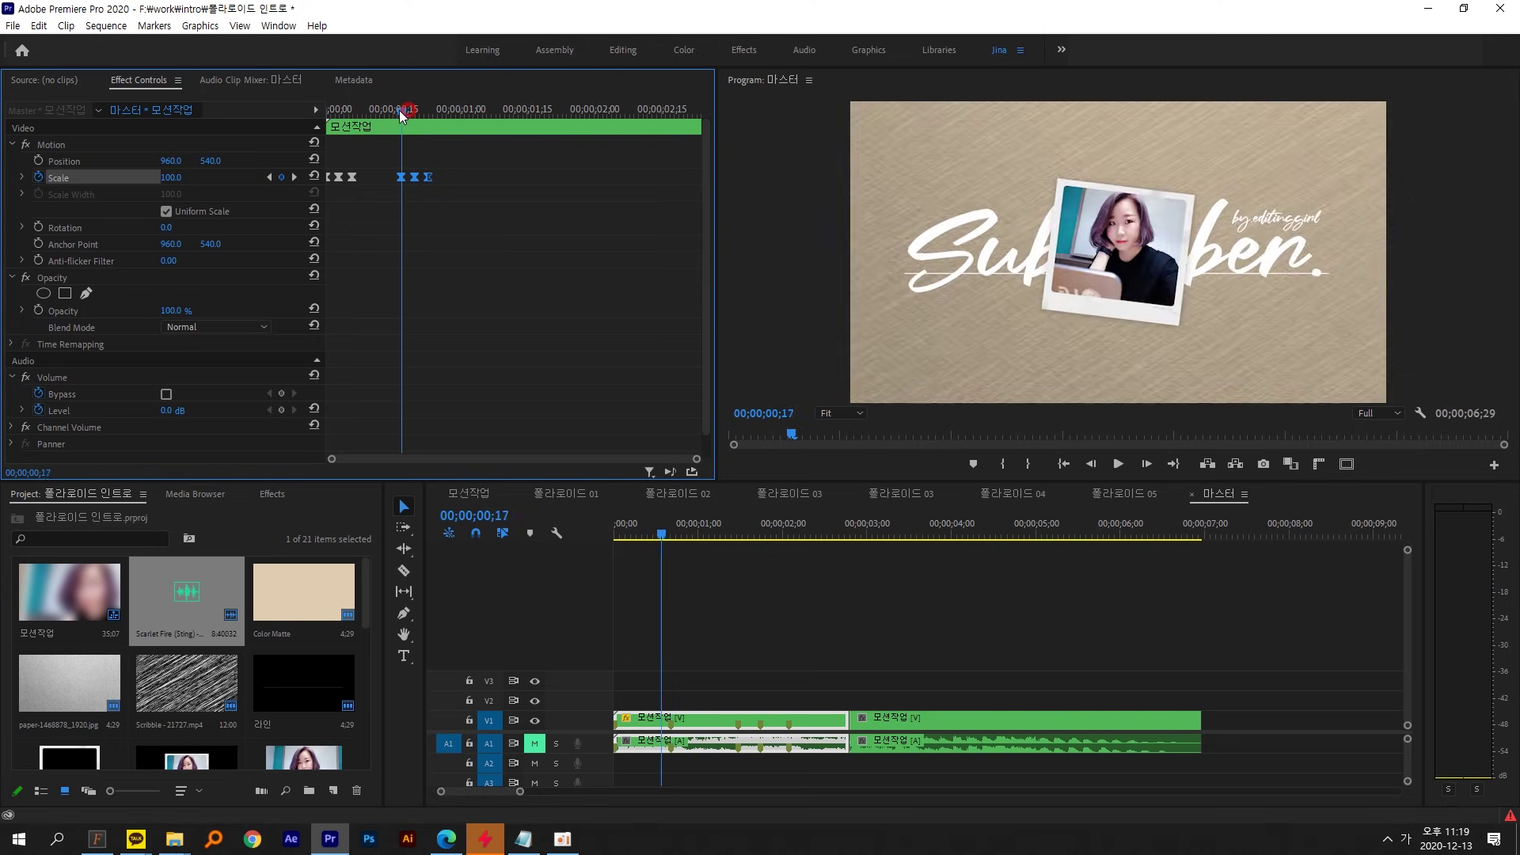
{"action": "left_click_drag", "start_coordinate": [427, 107], "coordinate": [463, 126]}
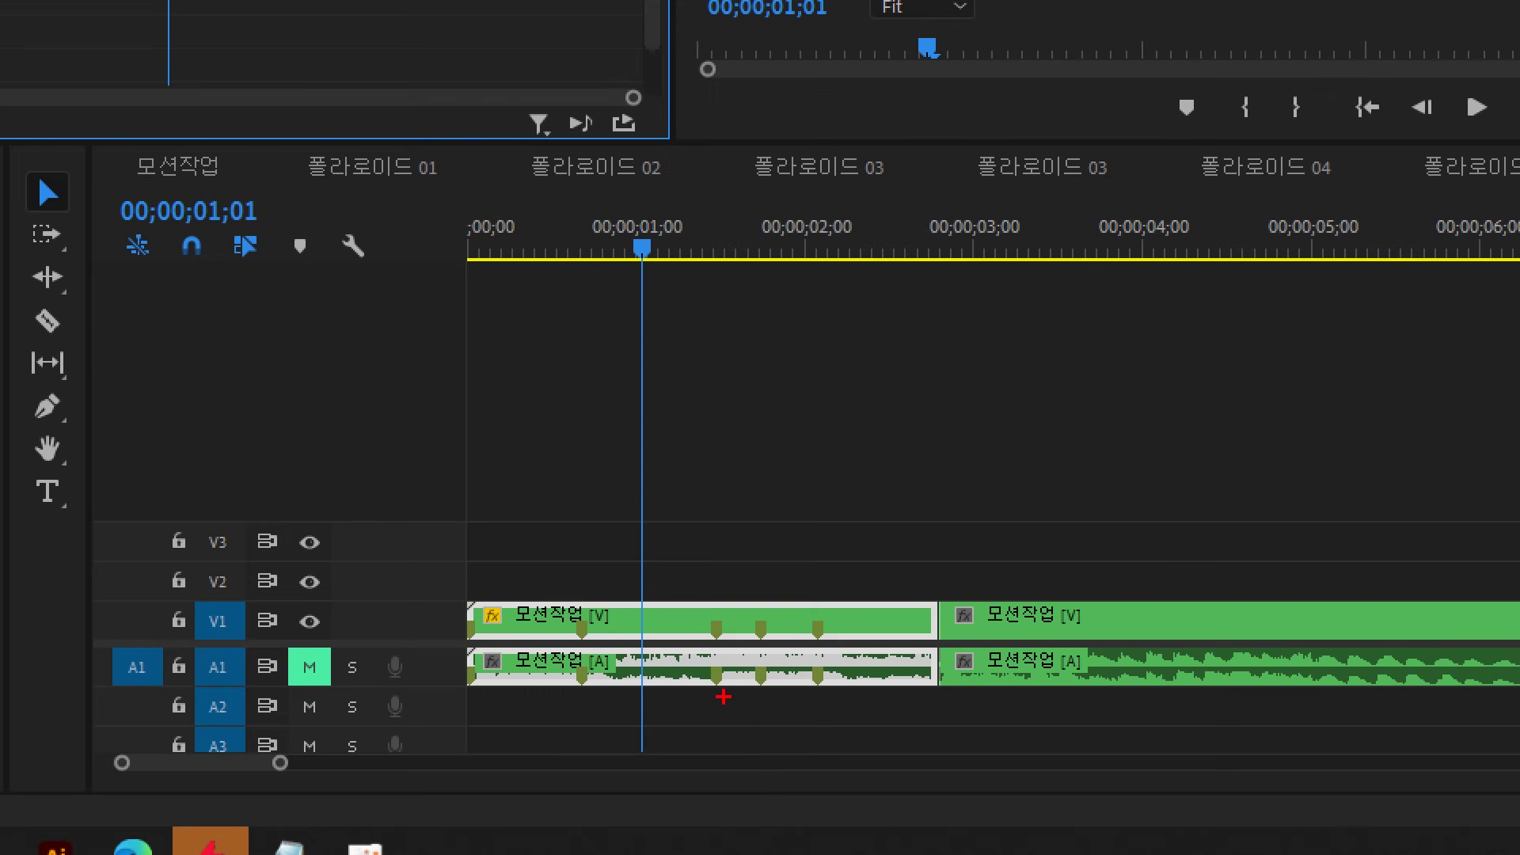
- Paste the Scale keyframes at the 00;00;01;14 marker and shift them three frames earlier so the 110 peak lands on it
{"action": "mouse_move", "coordinate": [723, 697]}
{"action": "left_mouse_down"}
{"action": "mouse_move", "coordinate": [783, 714]}
{"action": "mouse_move", "coordinate": [806, 697]}
{"action": "mouse_move", "coordinate": [847, 712]}
{"action": "left_mouse_up"}
{"action": "left_click_drag", "start_coordinate": [688, 533], "coordinate": [737, 533]}
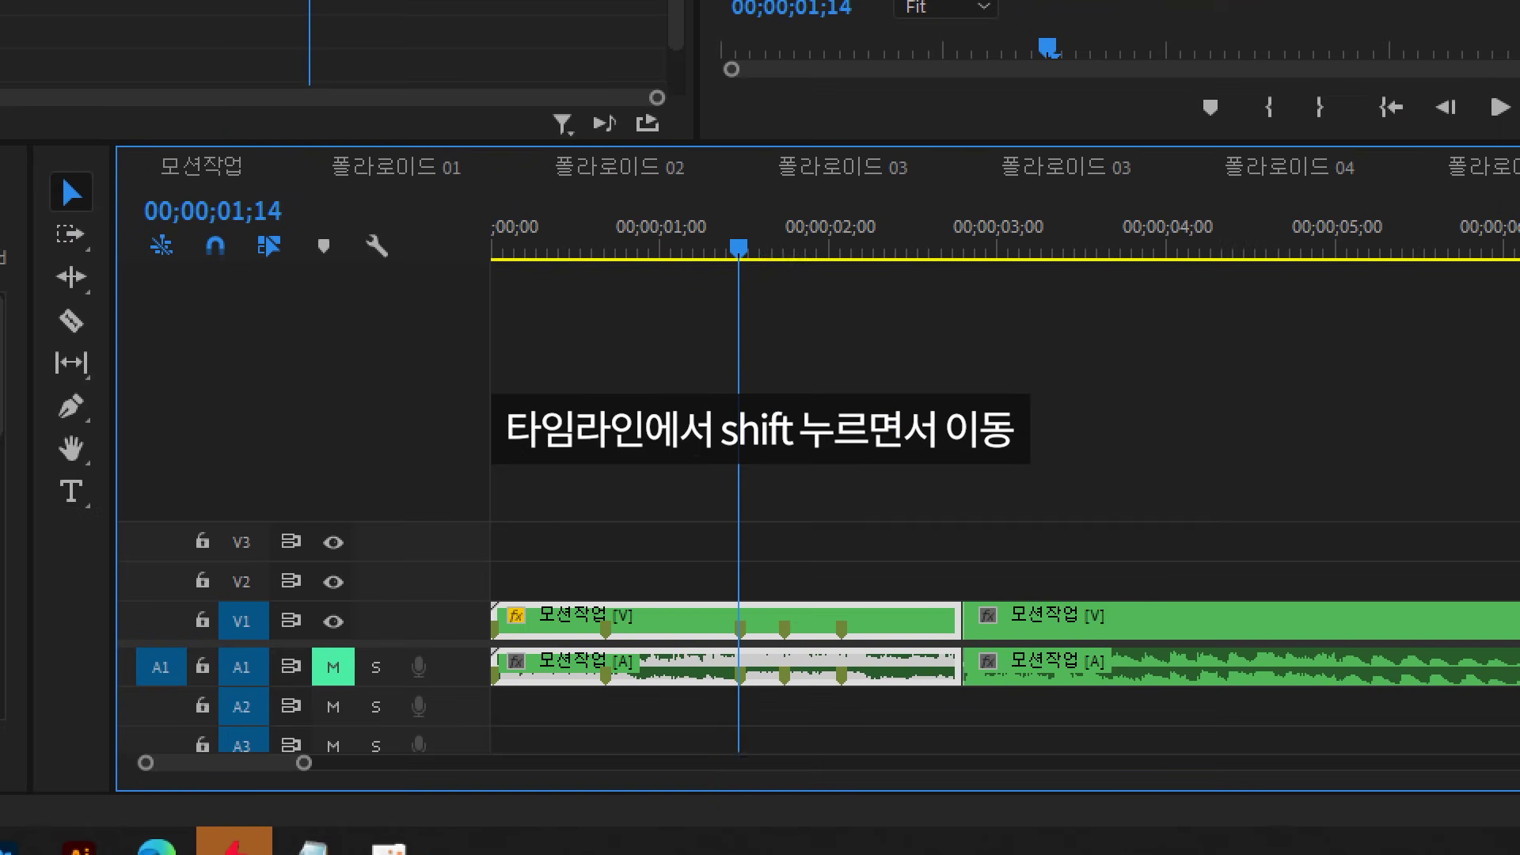
{"action": "left_click_drag", "start_coordinate": [763, 712], "coordinate": [748, 687]}
{"action": "left_click", "coordinate": [139, 80]}
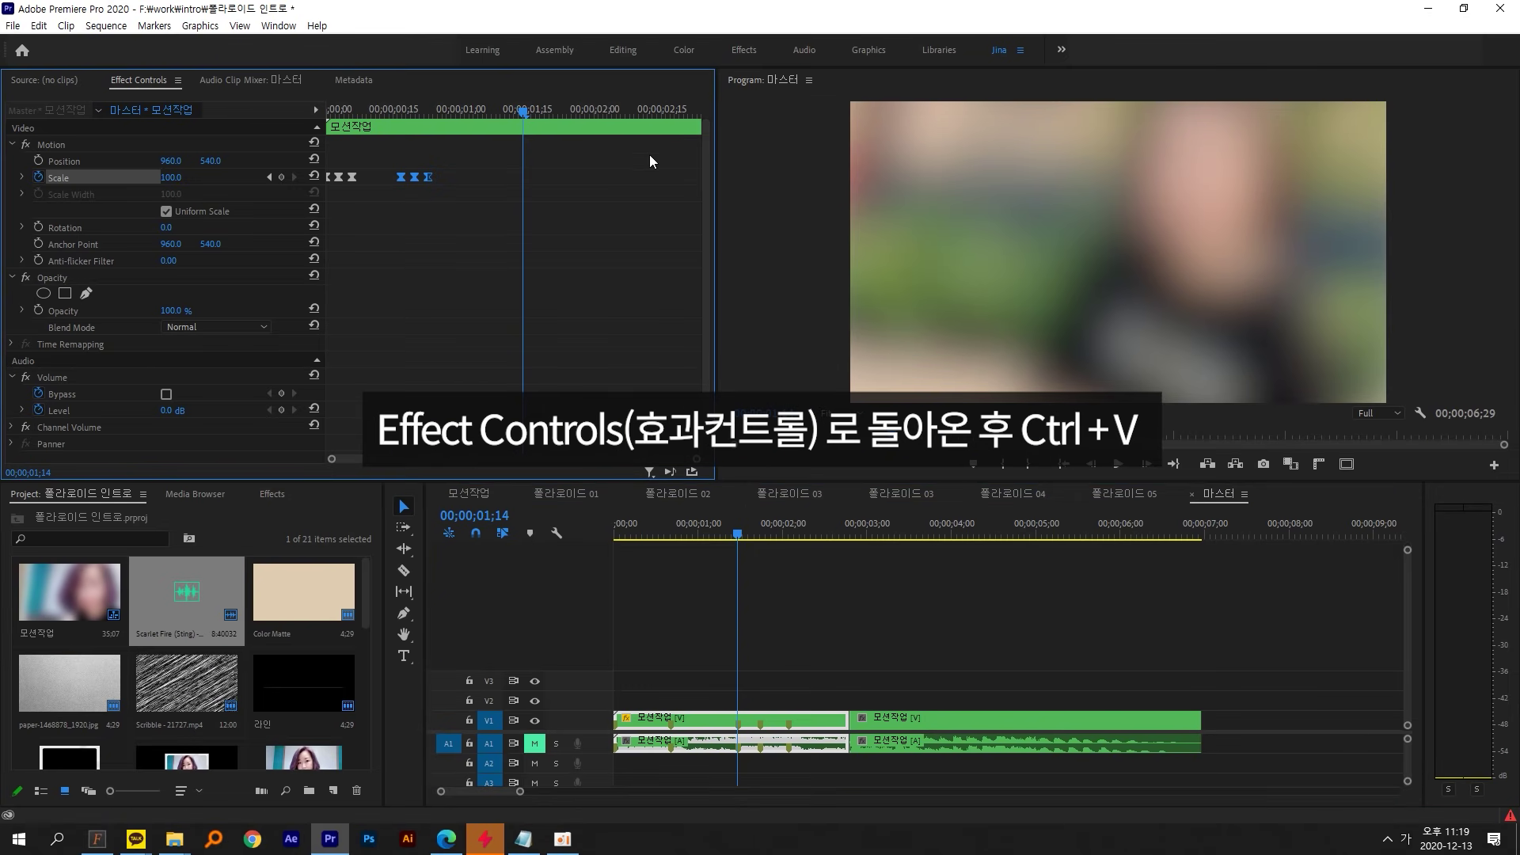
{"action": "key", "text": "ctrl+v"}
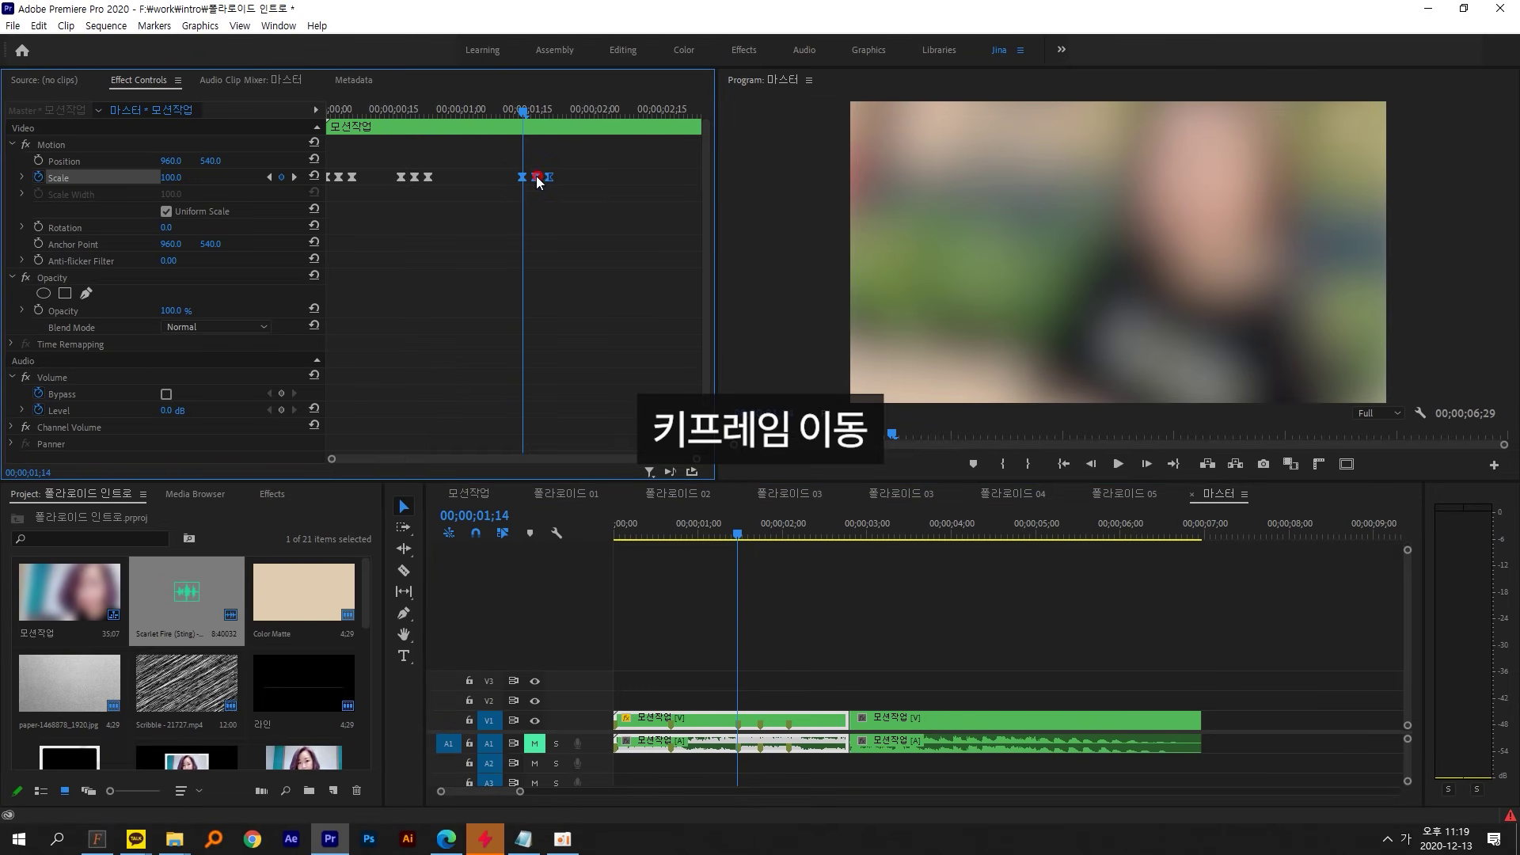
- Paste the copied Scale keyframes at the 00;00;01;22 marker and shift them earlier so the 110 peak lands on it
{"action": "left_click", "coordinate": [752, 609]}
{"action": "left_click_drag", "start_coordinate": [741, 529], "coordinate": [761, 687]}
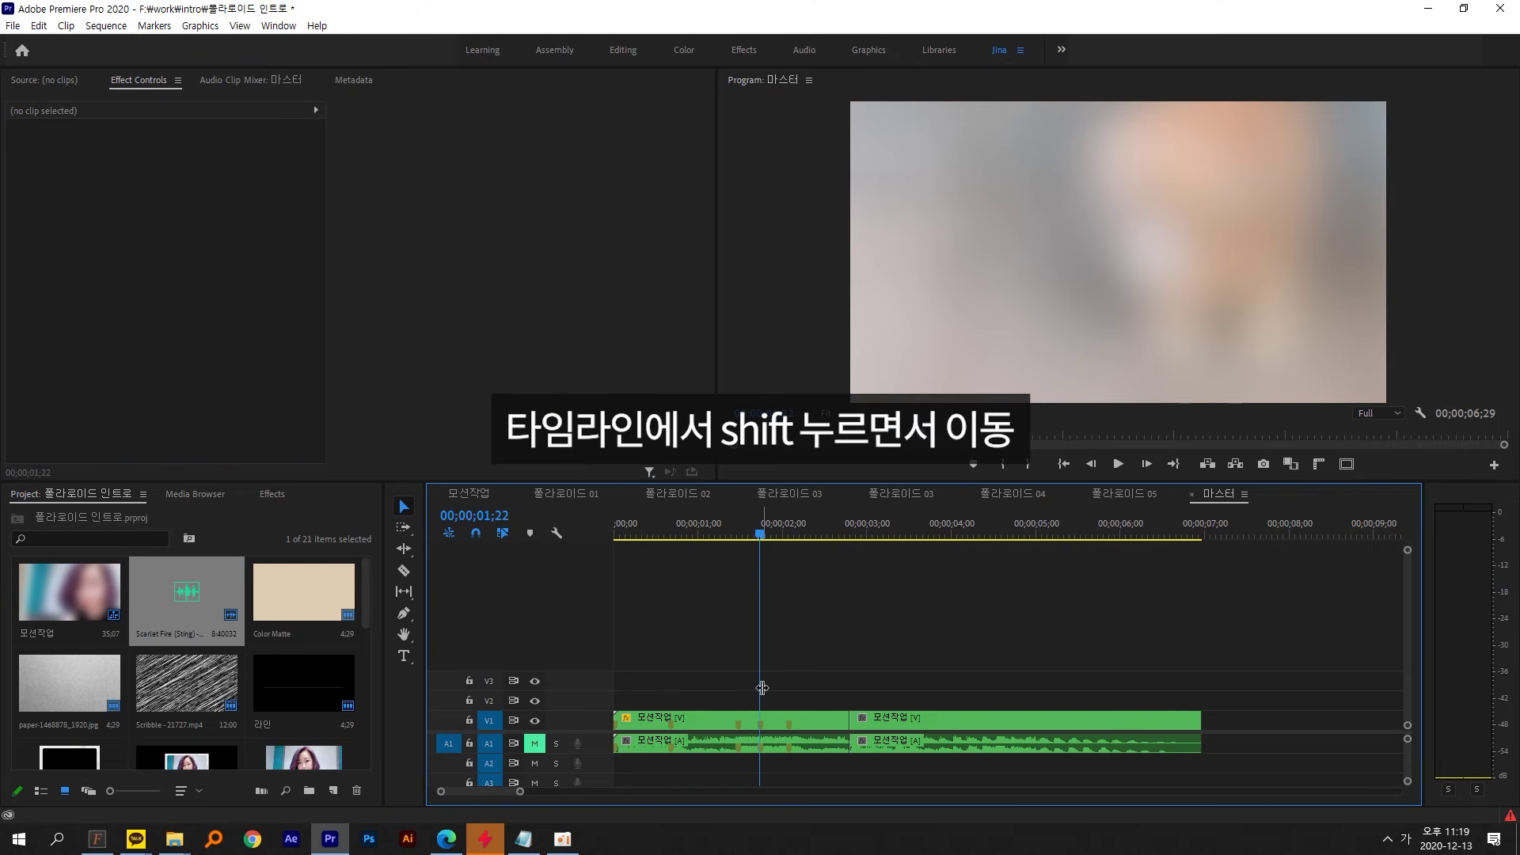
{"action": "left_click", "coordinate": [762, 717]}
{"action": "mouse_move", "coordinate": [760, 524]}
{"action": "left_mouse_down"}
{"action": "mouse_move", "coordinate": [742, 523]}
{"action": "mouse_move", "coordinate": [762, 522]}
{"action": "left_mouse_up"}
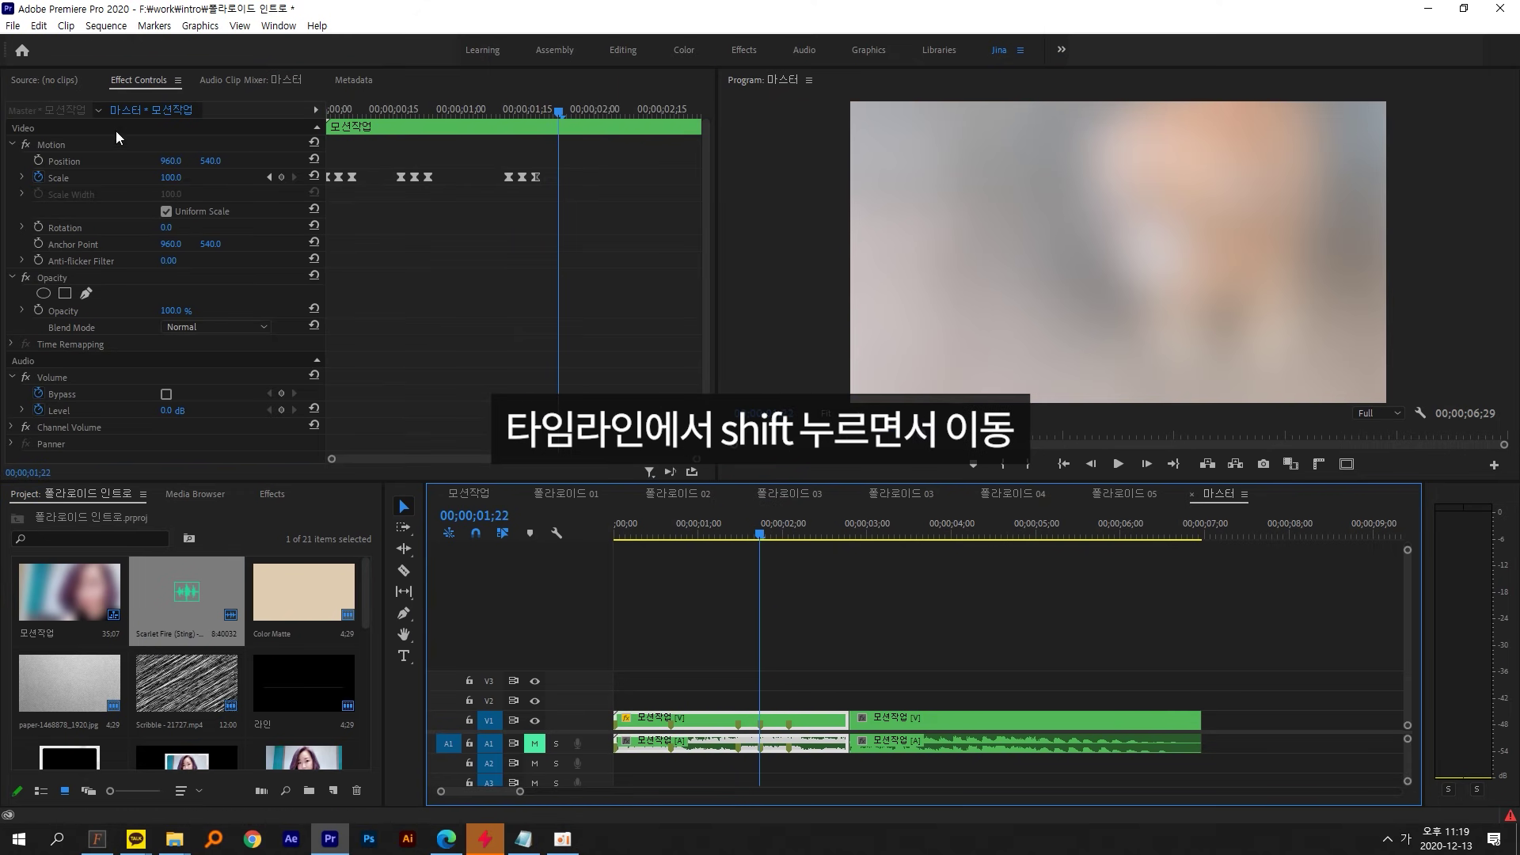
{"action": "left_click", "coordinate": [156, 81]}
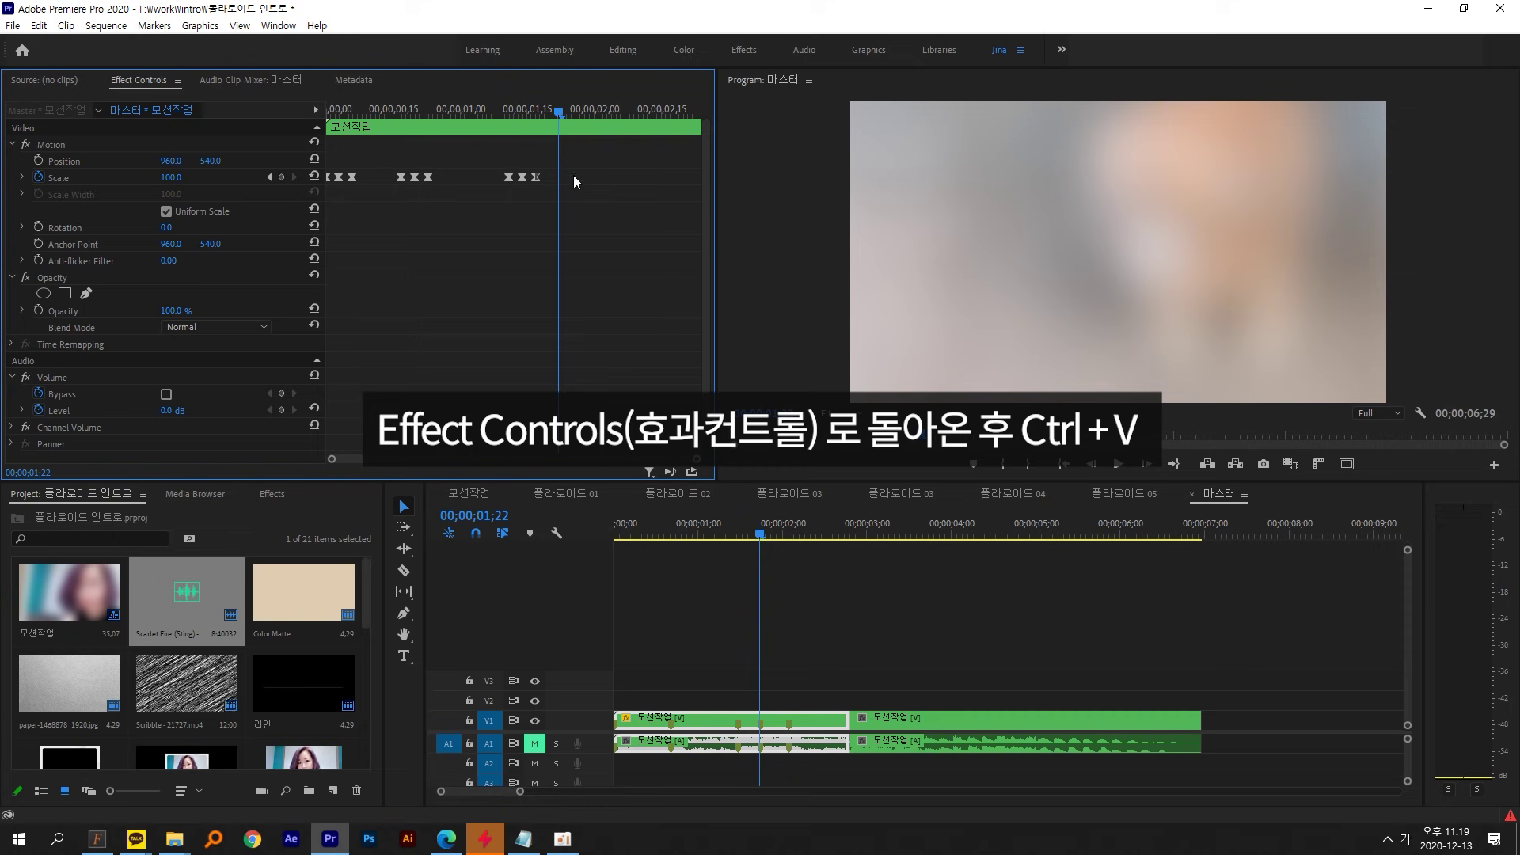
{"action": "key", "text": "ctrl+v"}
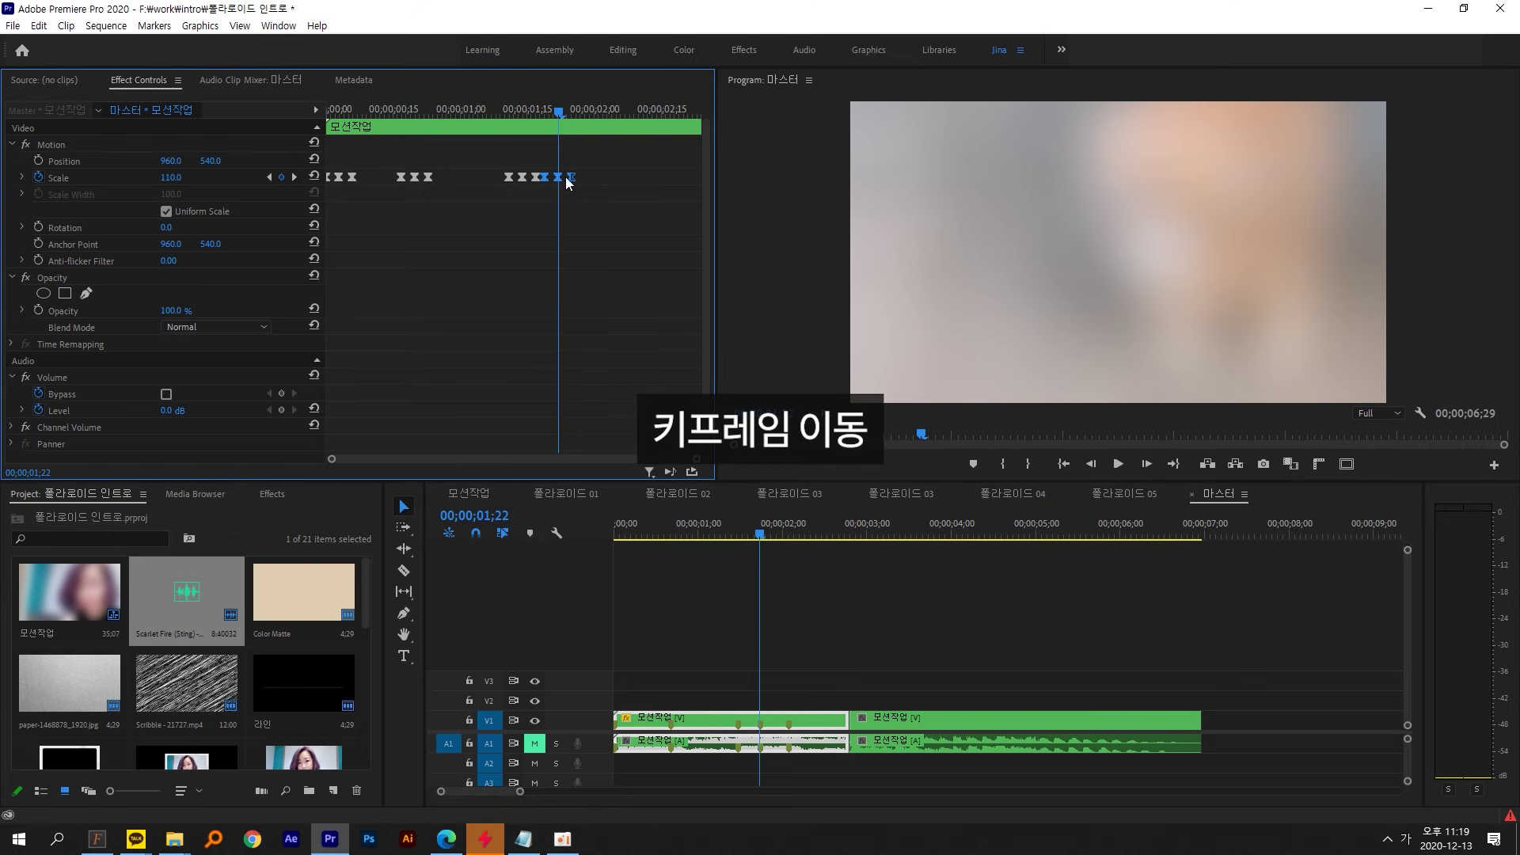
- Paste the Scale keyframes at the last marker, 00;00;02;02, and shift them three frames earlier to center the bounce there
{"action": "left_click_drag", "start_coordinate": [762, 534], "coordinate": [788, 533]}
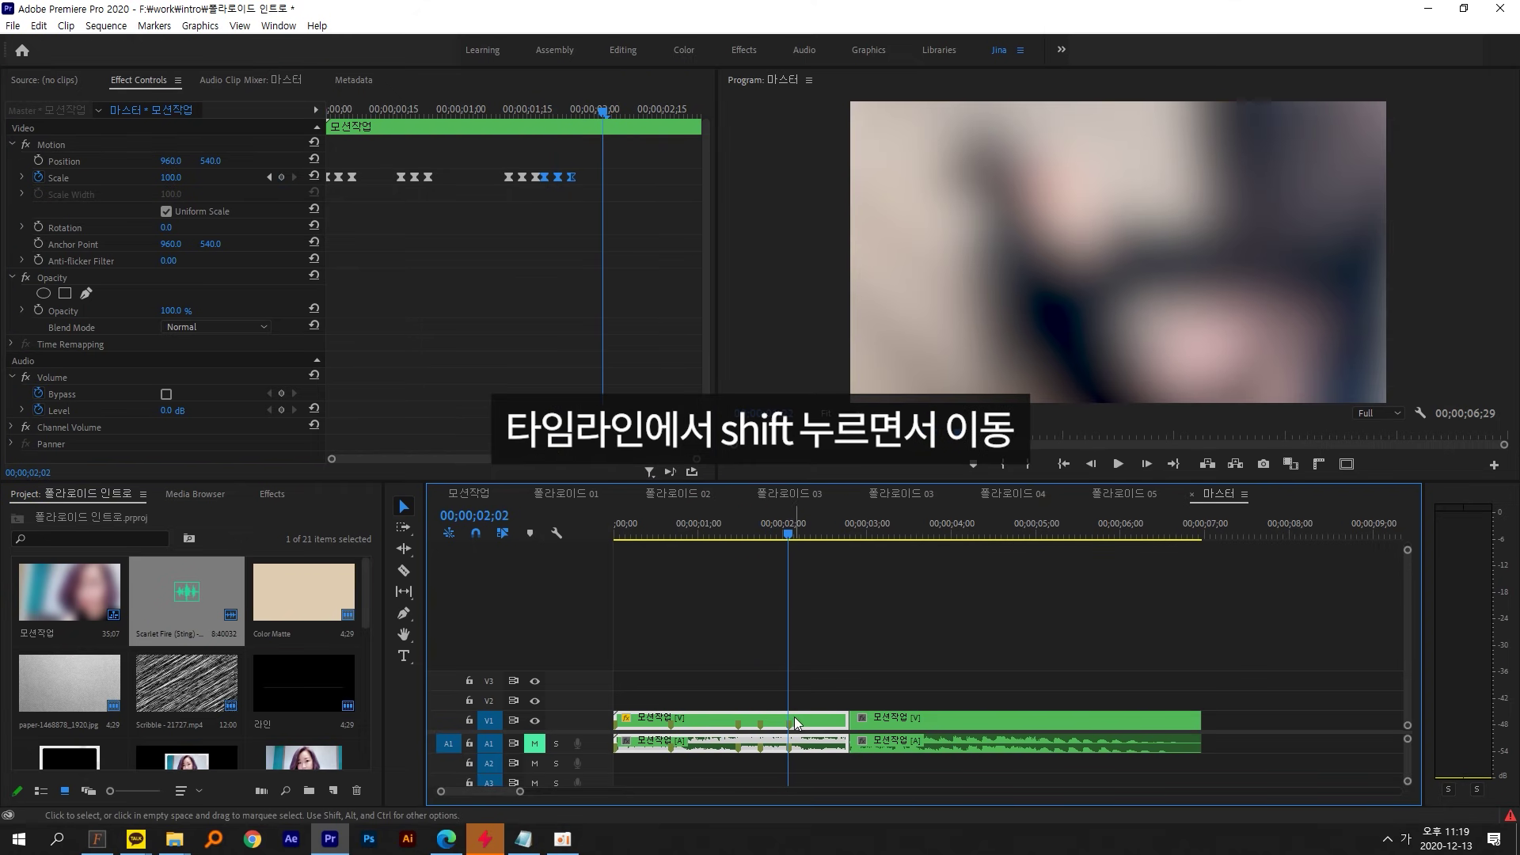
{"action": "left_click", "coordinate": [360, 125]}
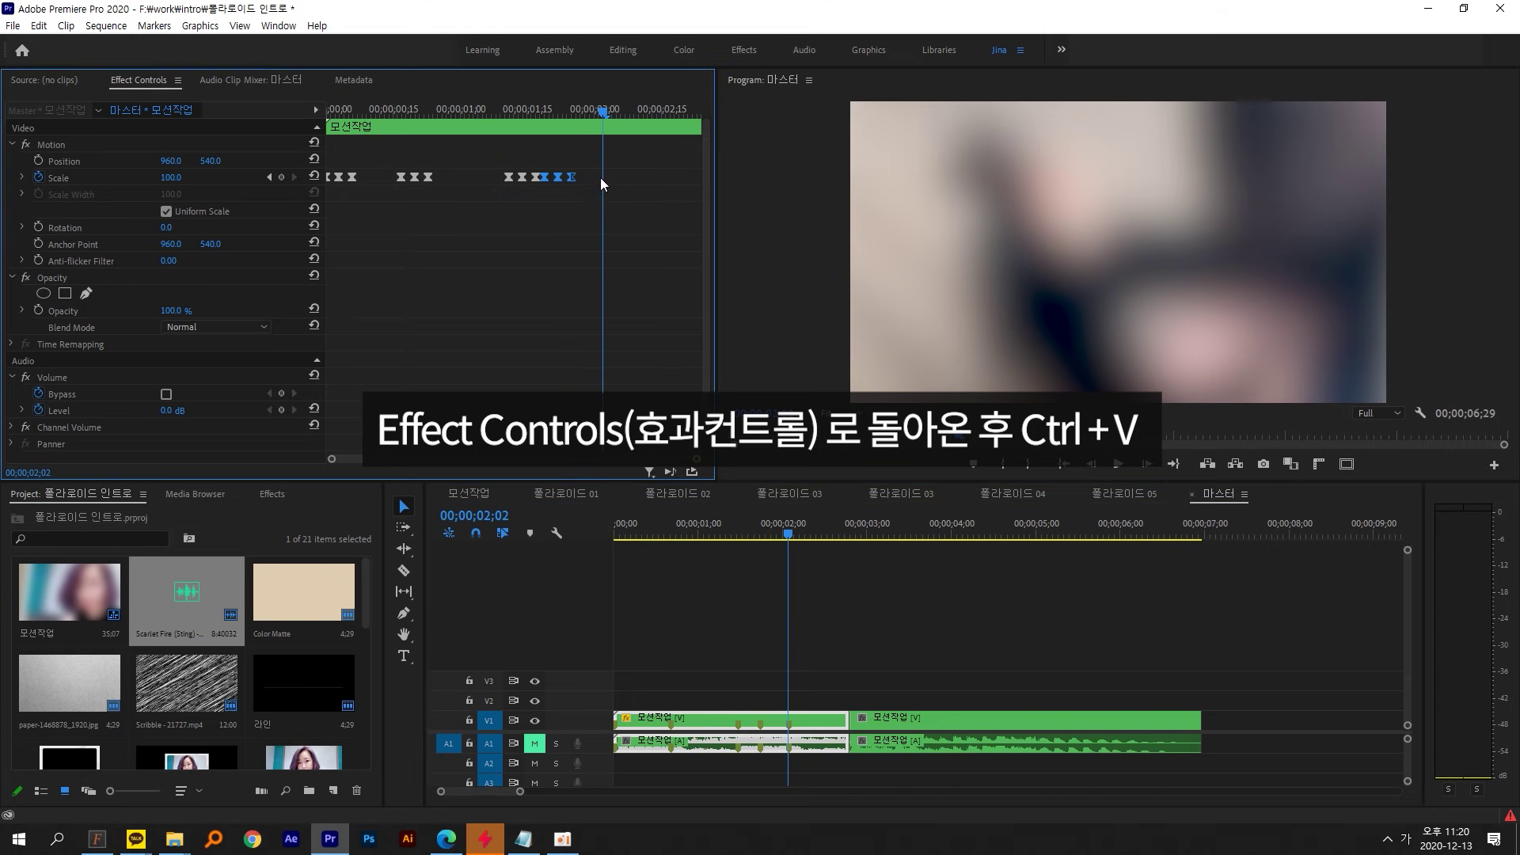
{"action": "key", "text": "ctrl+v"}
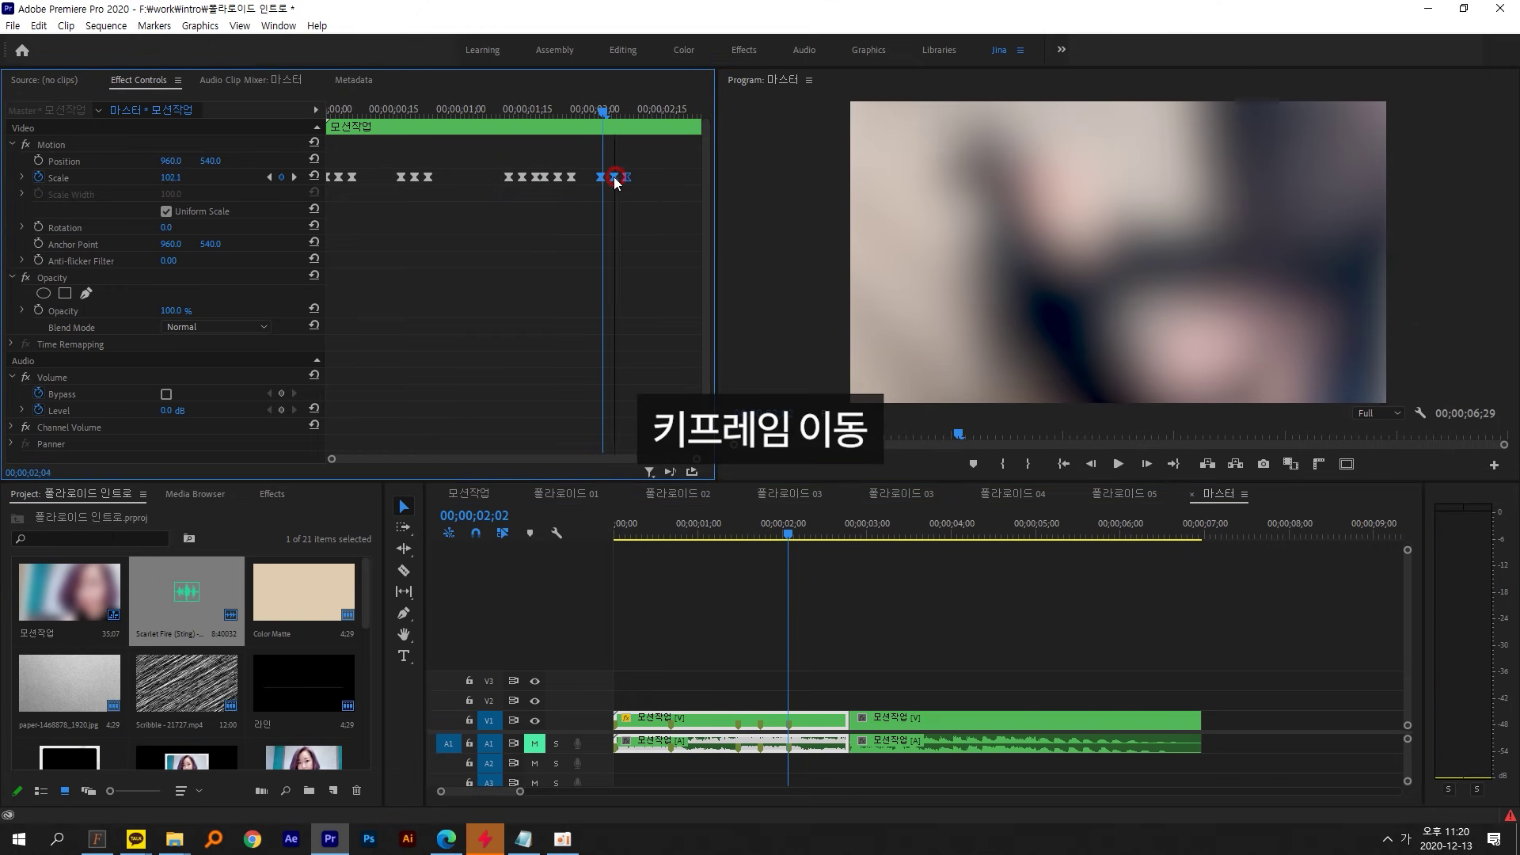
- Unmute audio track A1 and play the master sequence from the start to check the bounces against the beat
{"action": "left_click_drag", "start_coordinate": [603, 112], "coordinate": [329, 111]}
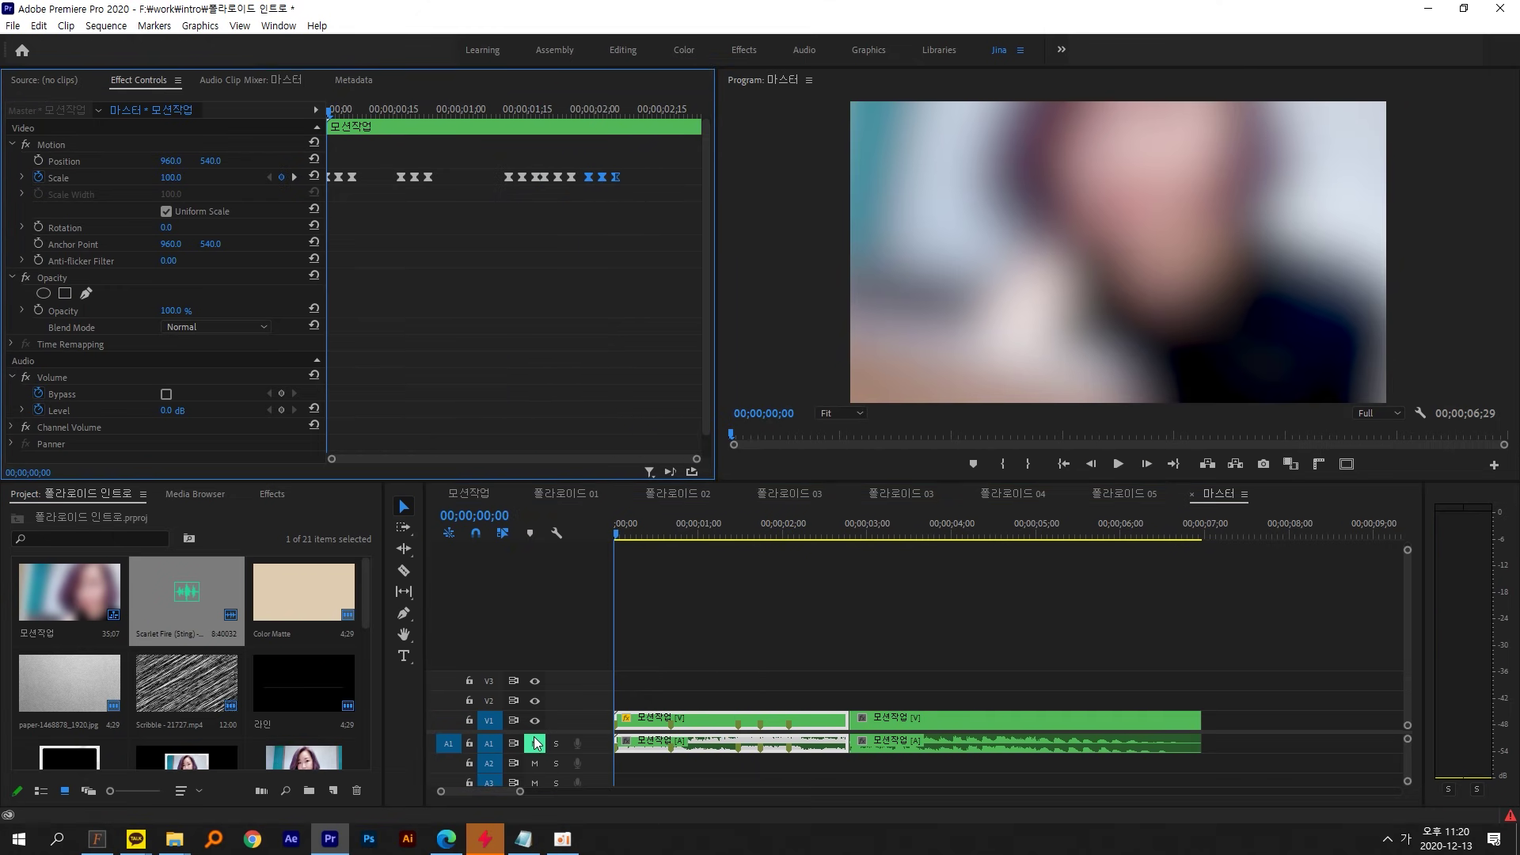
{"action": "left_click", "coordinate": [535, 742]}
{"action": "key", "text": "space"}
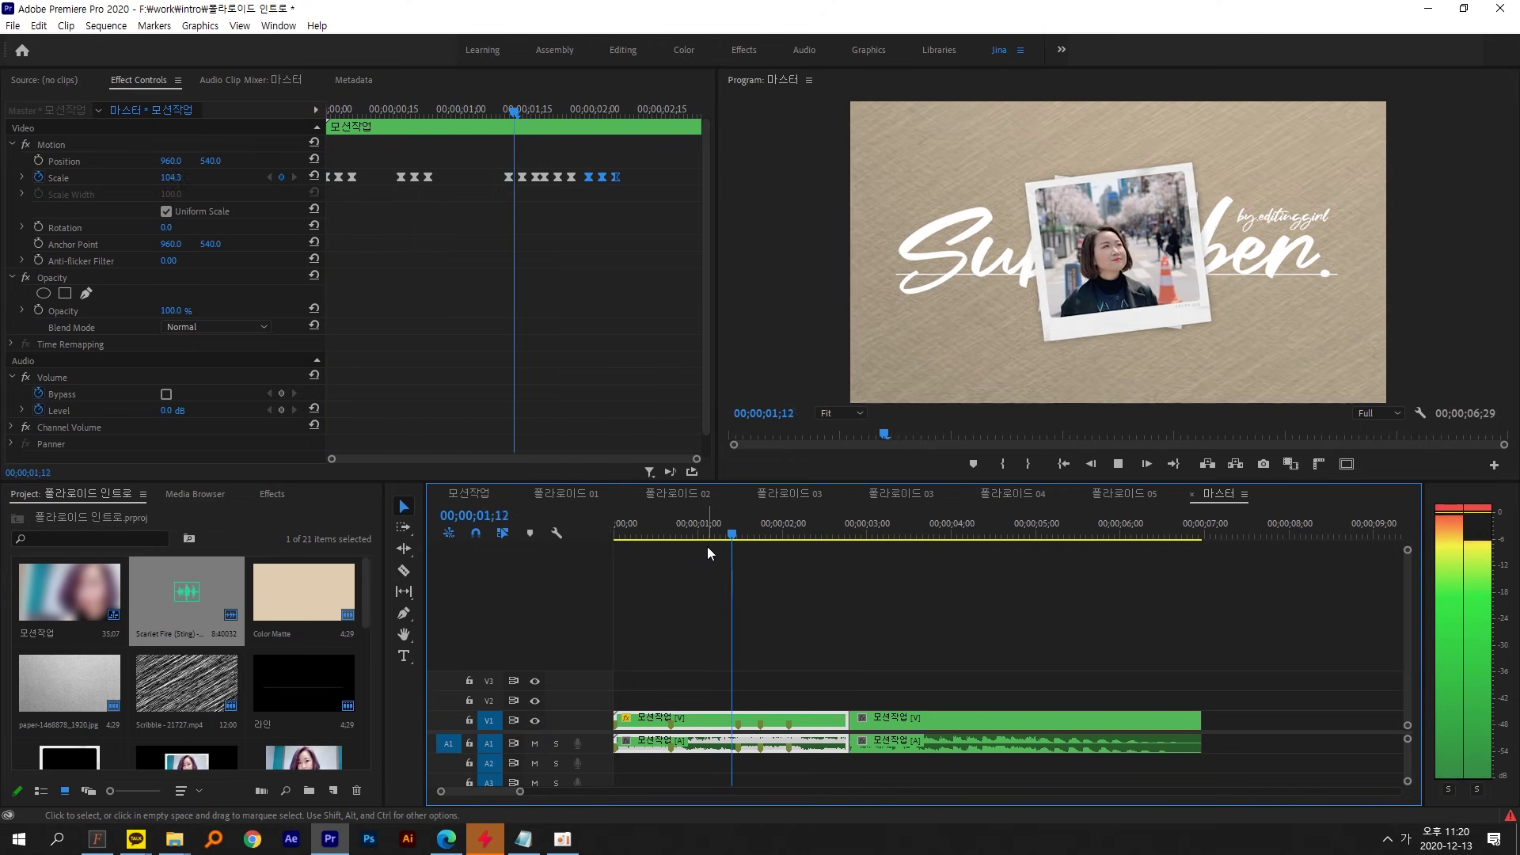
{"action": "left_click", "coordinate": [831, 534]}
{"action": "left_click", "coordinate": [800, 625]}
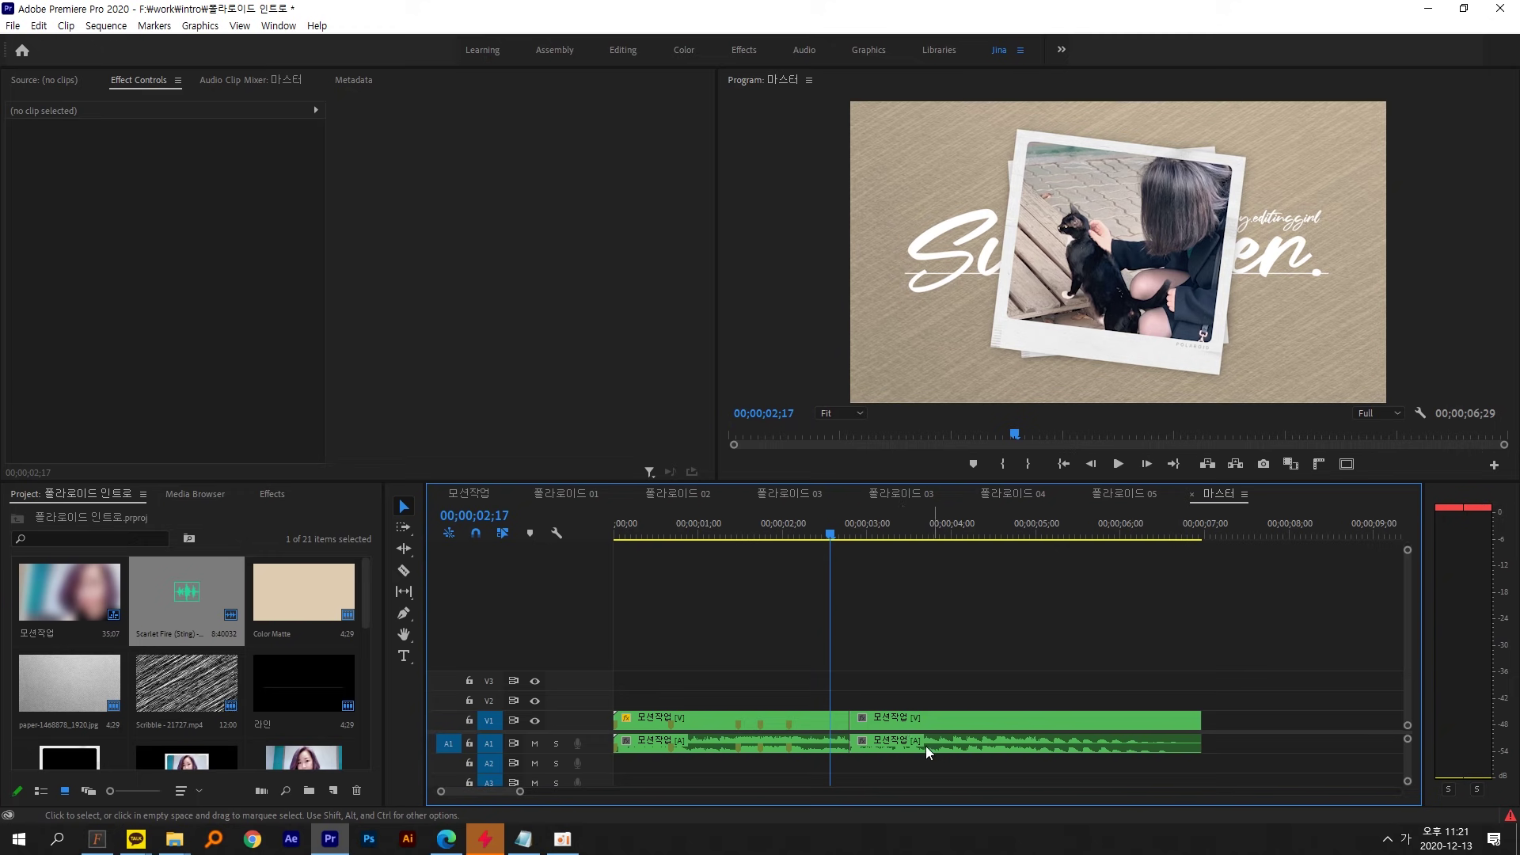
- Unlink the video and audio of the second 모션작업 clip
{"action": "left_click", "coordinate": [918, 721]}
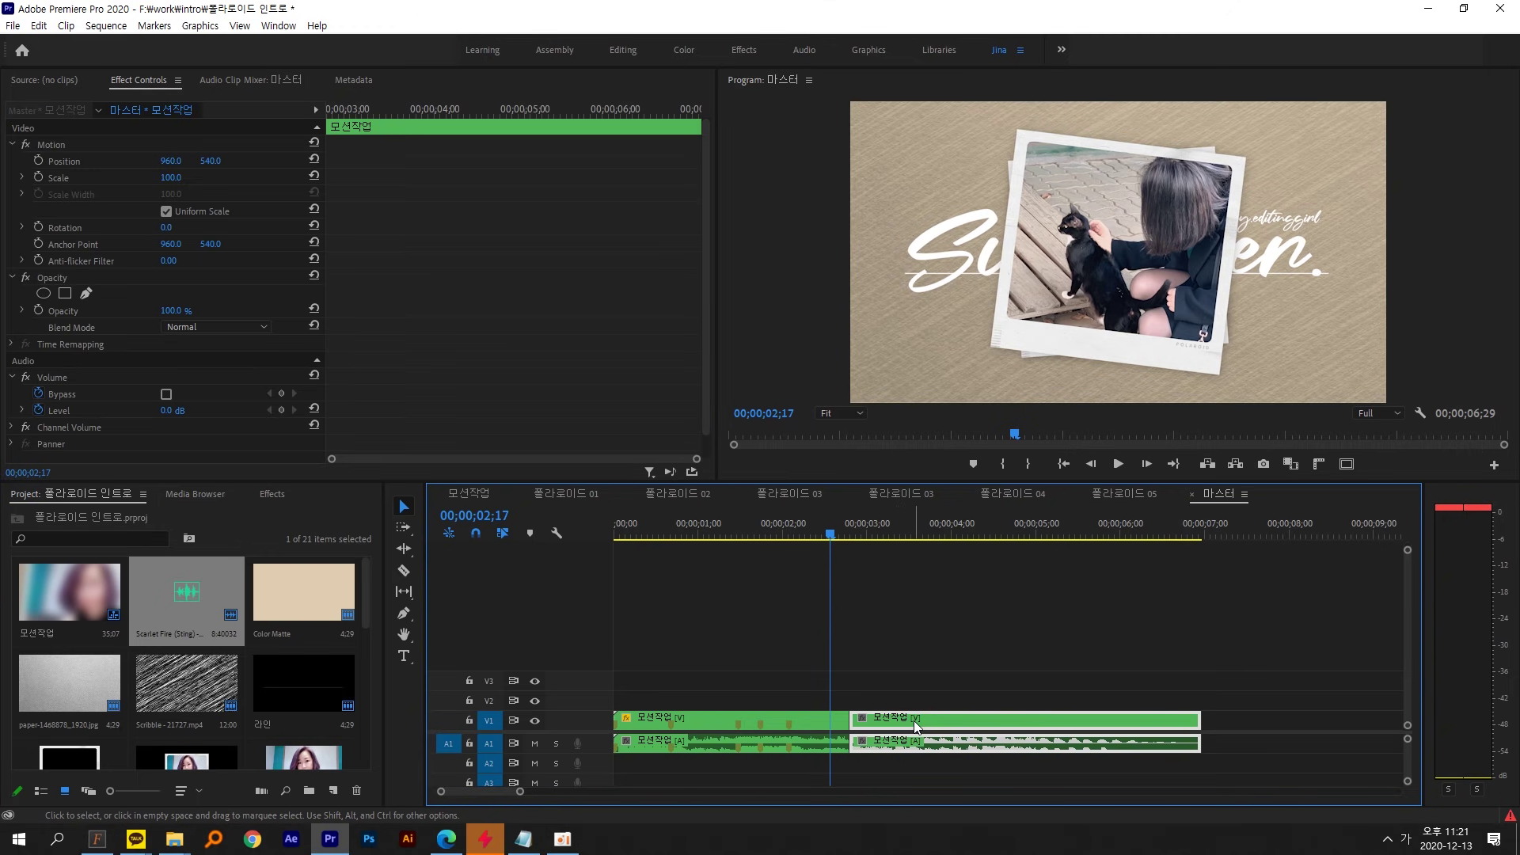
{"action": "right_click", "coordinate": [914, 720]}
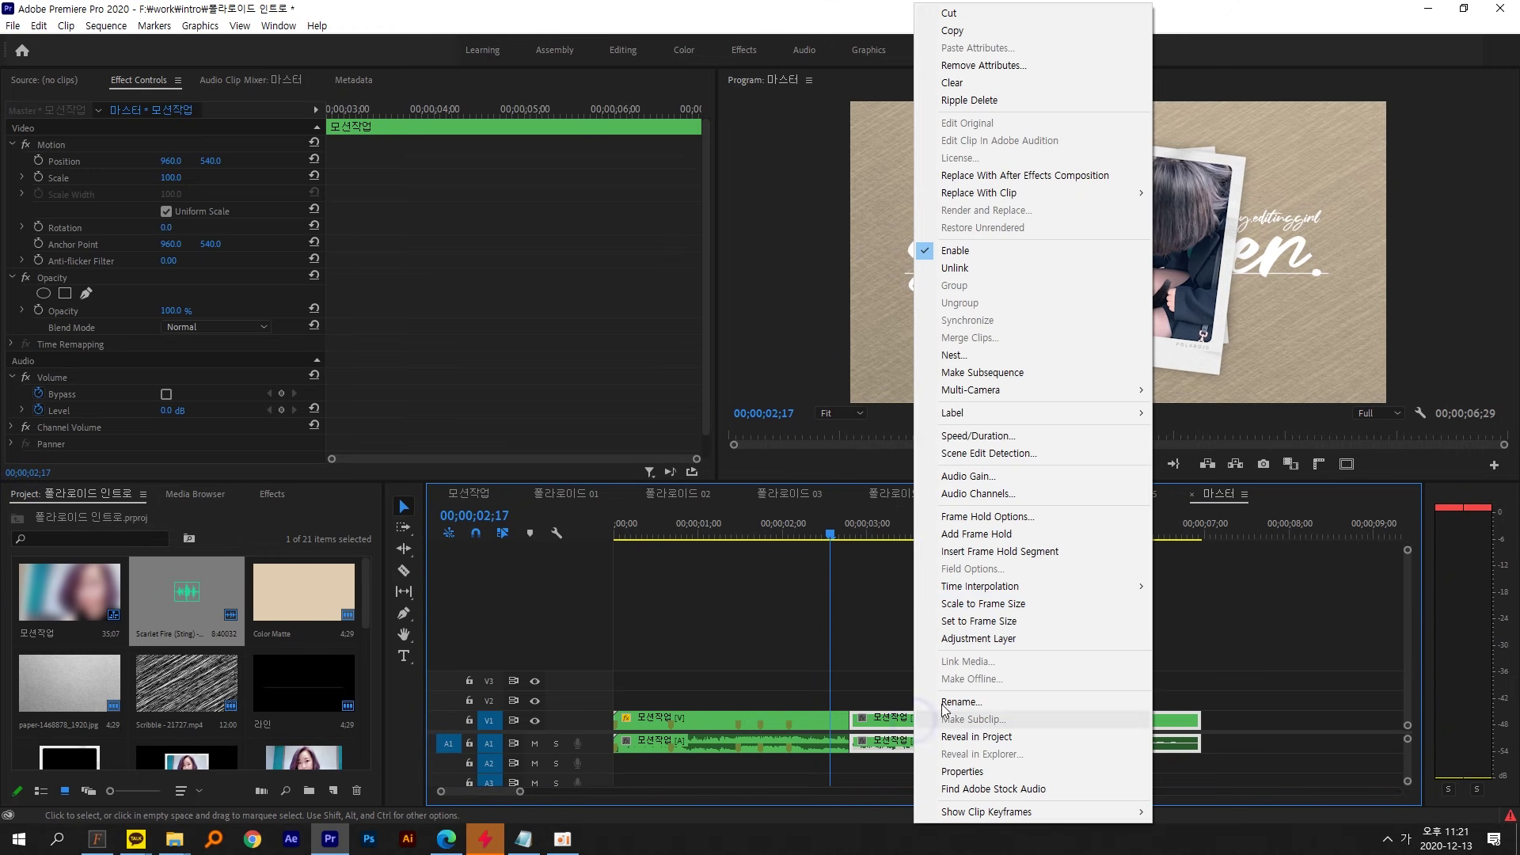
{"action": "left_click", "coordinate": [999, 268]}
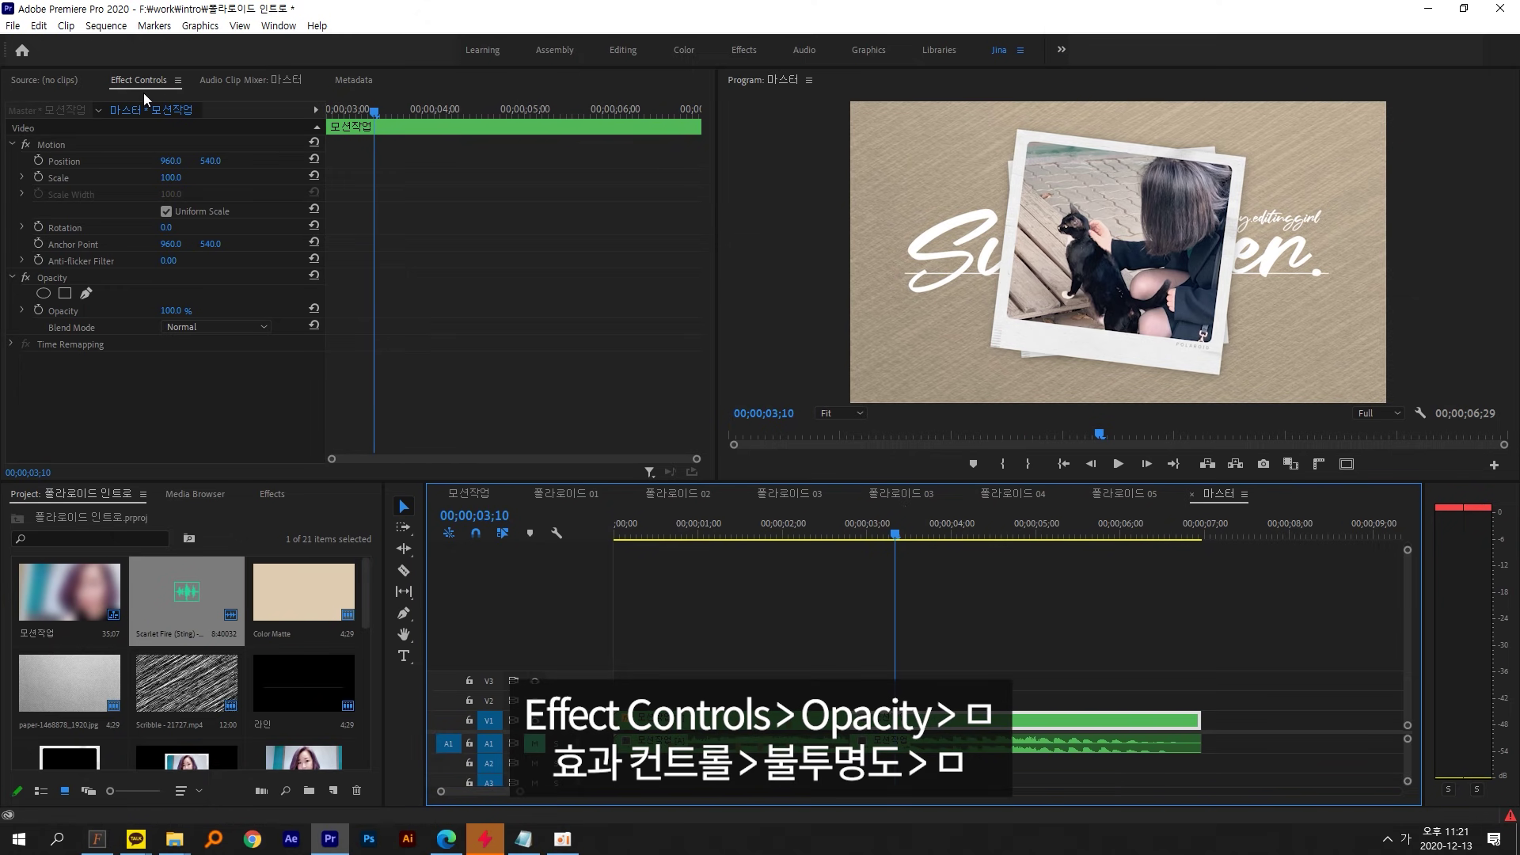
- Add a rectangular Opacity mask to the second 모션작업 clip at 00;00;03;10
{"action": "left_click", "coordinate": [12, 144]}
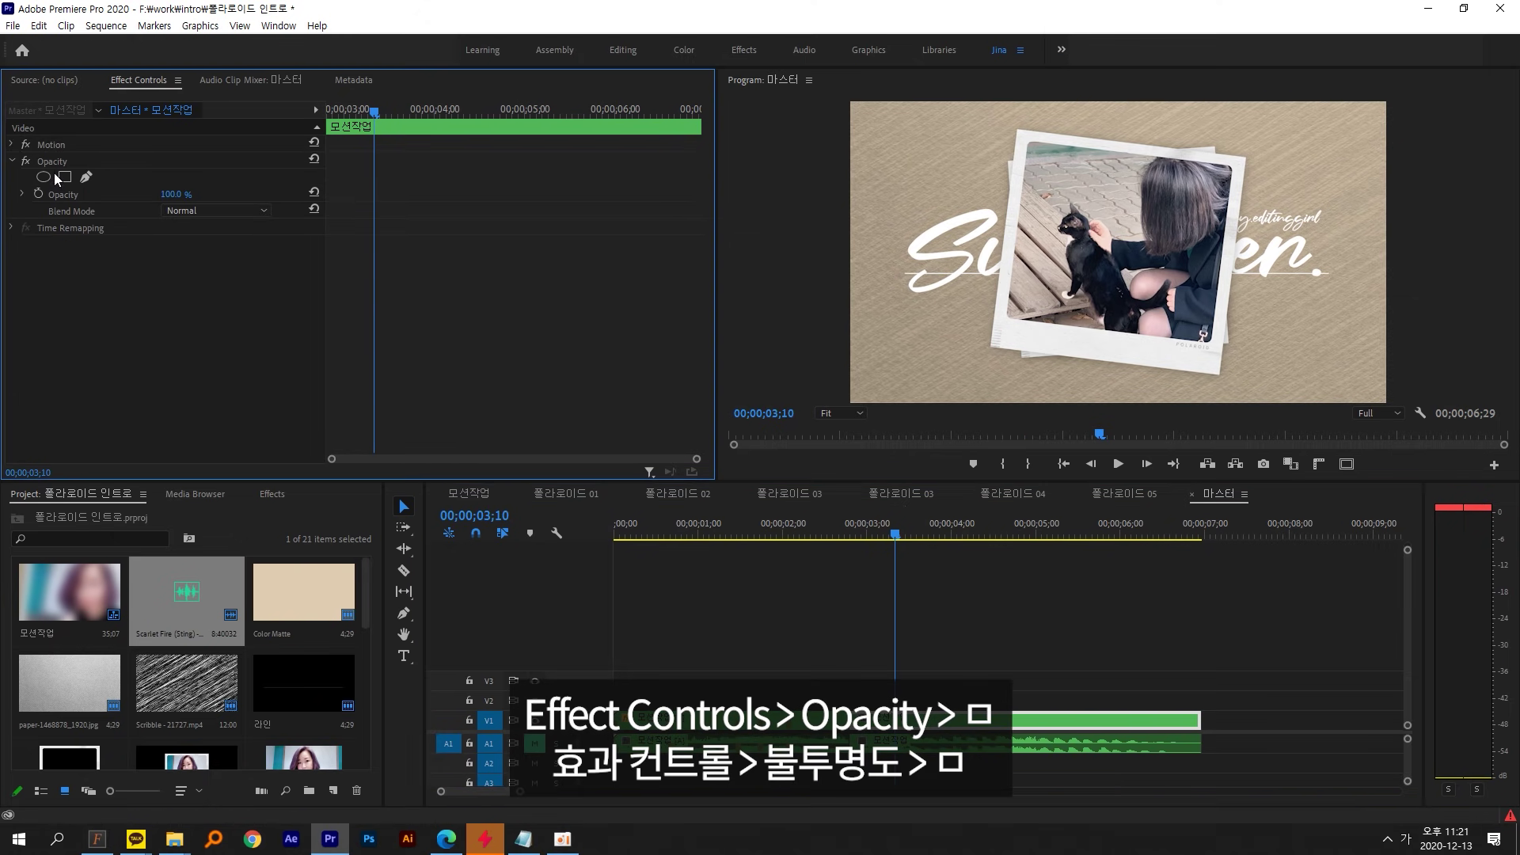
{"action": "left_click", "coordinate": [52, 161]}
{"action": "left_click", "coordinate": [12, 161]}
{"action": "left_click", "coordinate": [12, 160]}
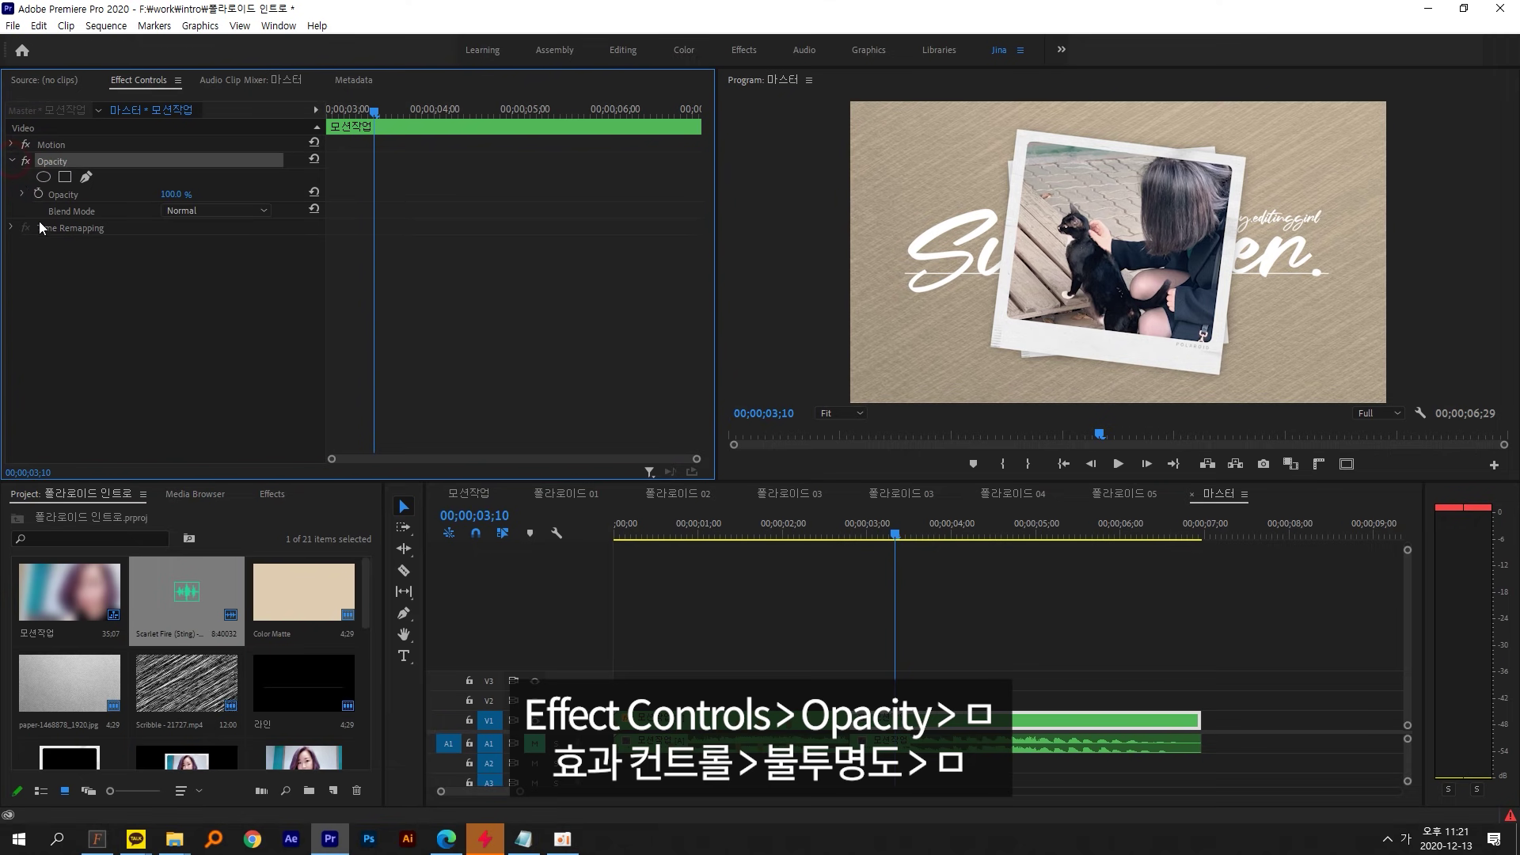
{"action": "left_click", "coordinate": [65, 178]}
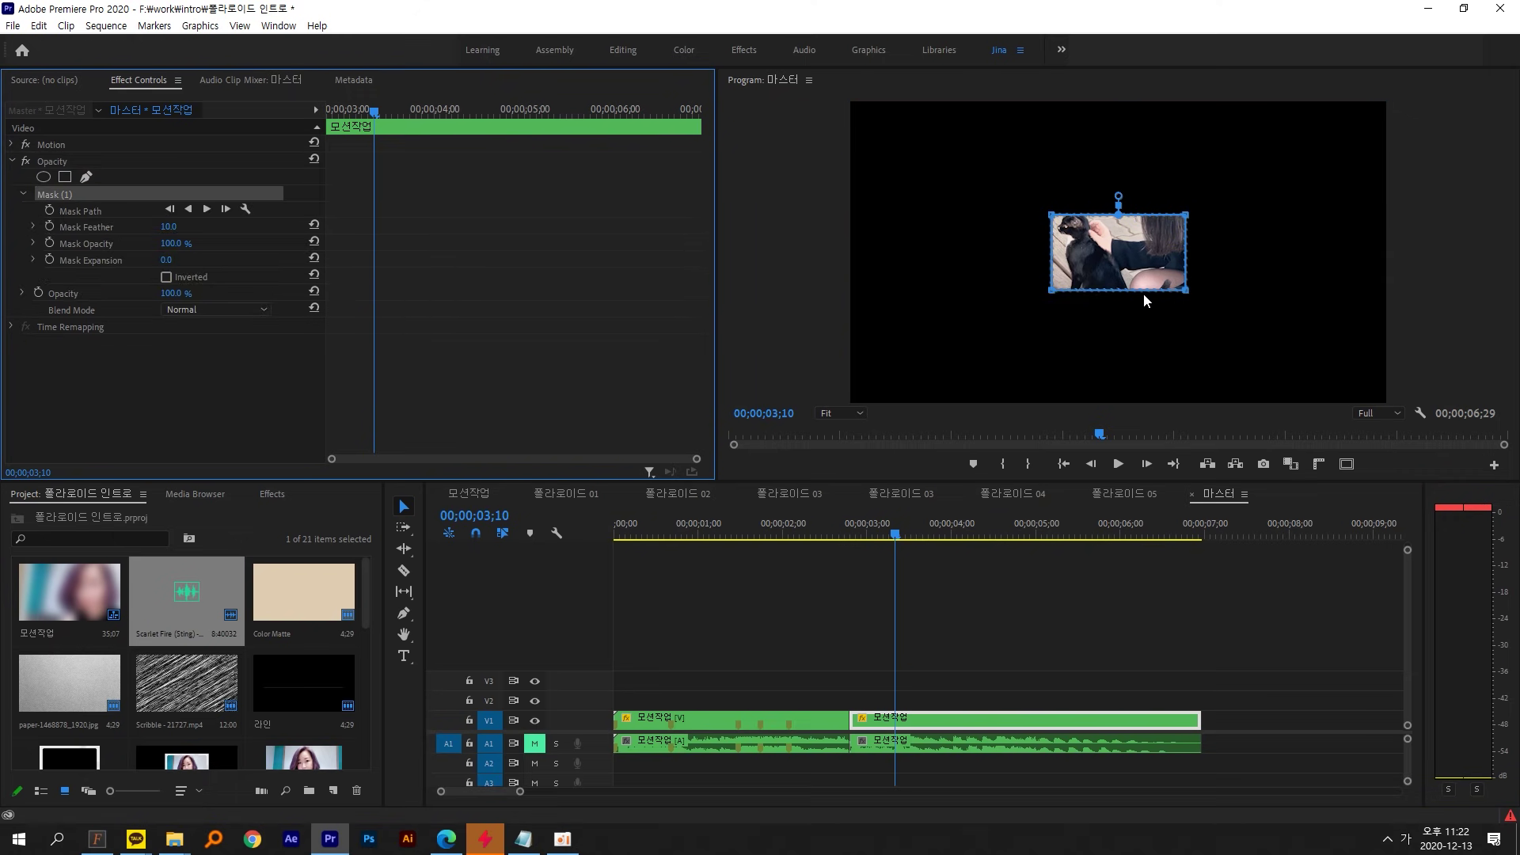
- Reshape the mask by moving its four corners onto the tilted cat photo's corners inside the Polaroid frame
{"action": "left_click", "coordinate": [1053, 216]}
{"action": "left_click_drag", "start_coordinate": [1053, 217], "coordinate": [1026, 136]}
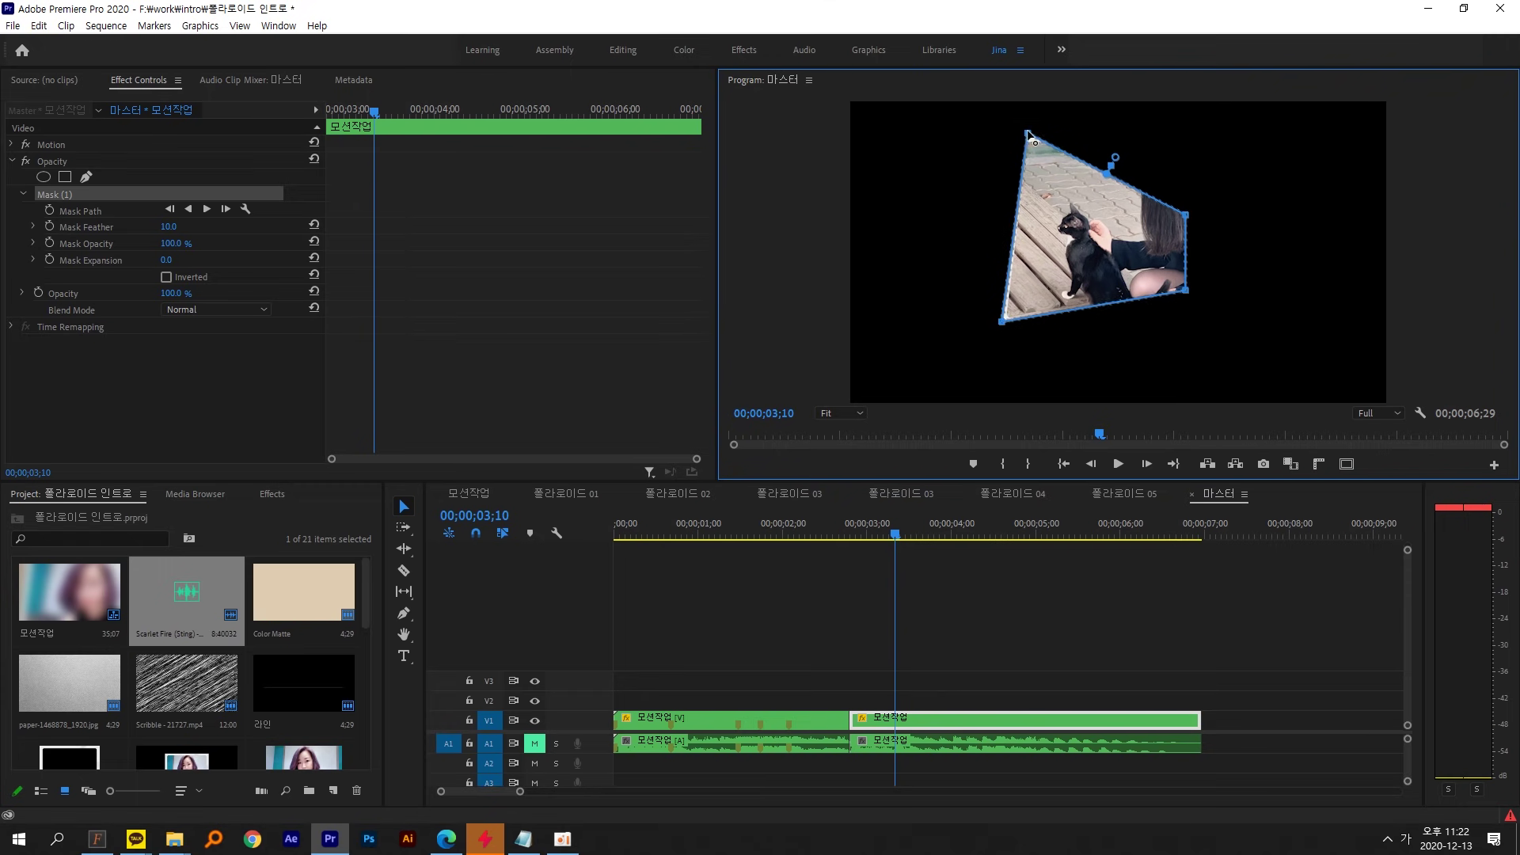
{"action": "left_click_drag", "start_coordinate": [1185, 214], "coordinate": [1249, 159]}
{"action": "left_click_drag", "start_coordinate": [1192, 294], "coordinate": [1219, 350]}
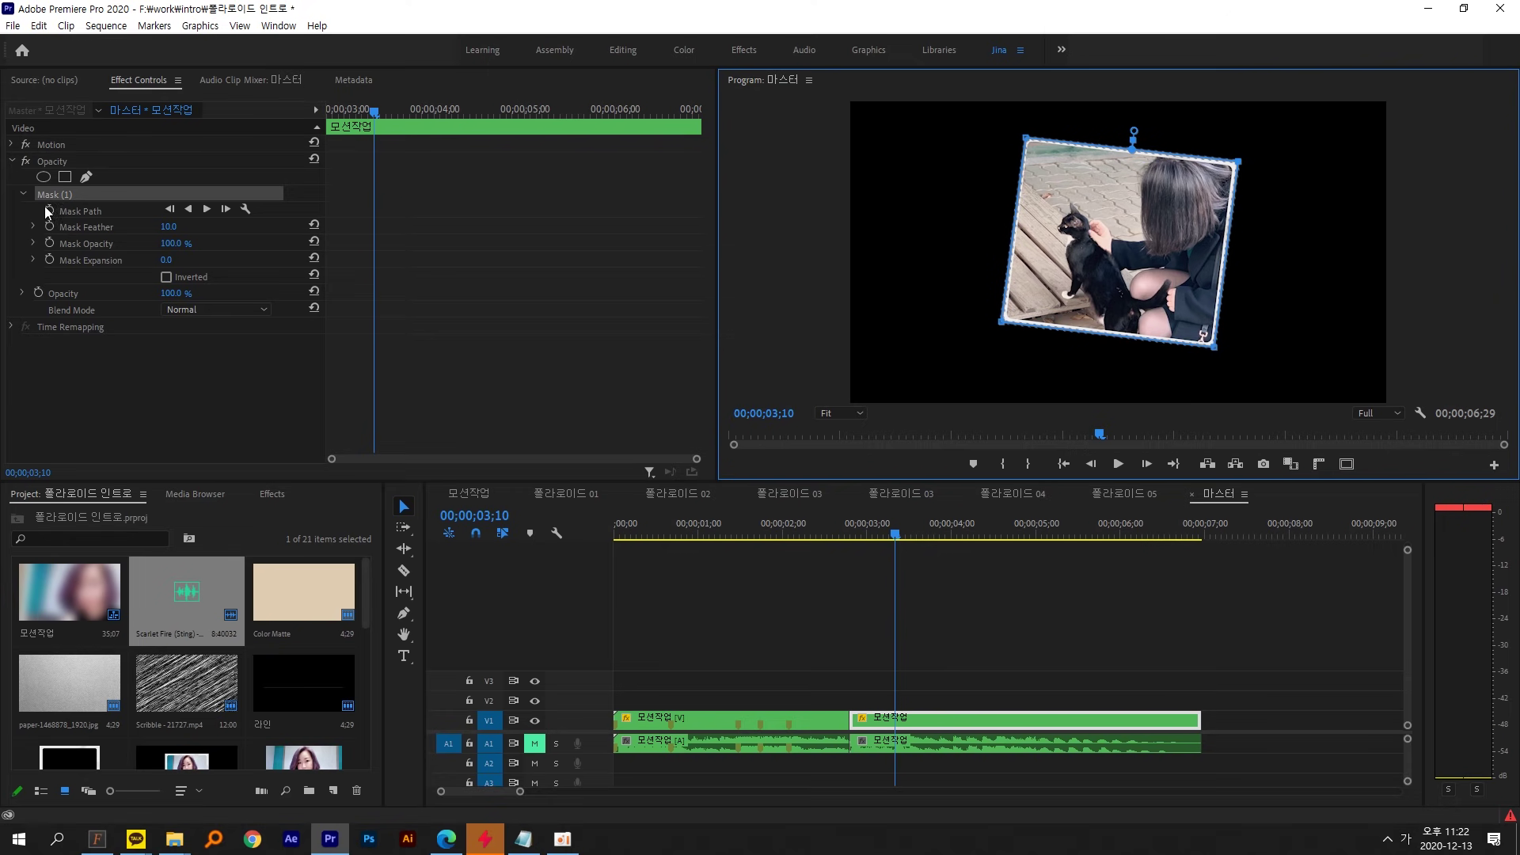
- Set the mask's feather to 5, check its edges in an enlarged preview, and invert the mask
{"action": "left_click", "coordinate": [95, 227]}
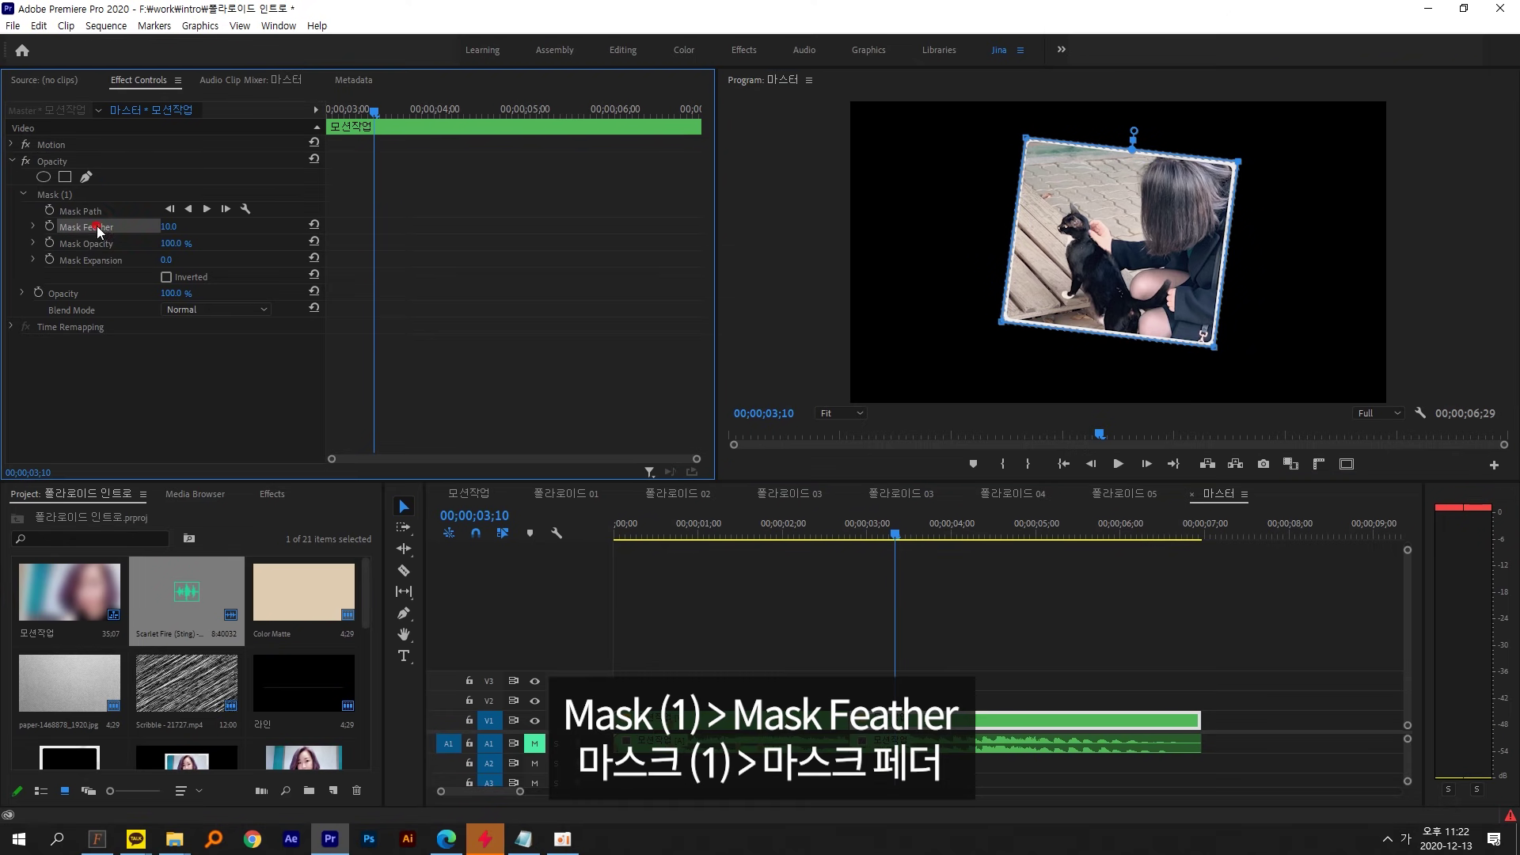
{"action": "left_click", "coordinate": [171, 227]}
{"action": "type", "text": "5"}
{"action": "key", "text": "Return"}
{"action": "key", "text": "grave"}
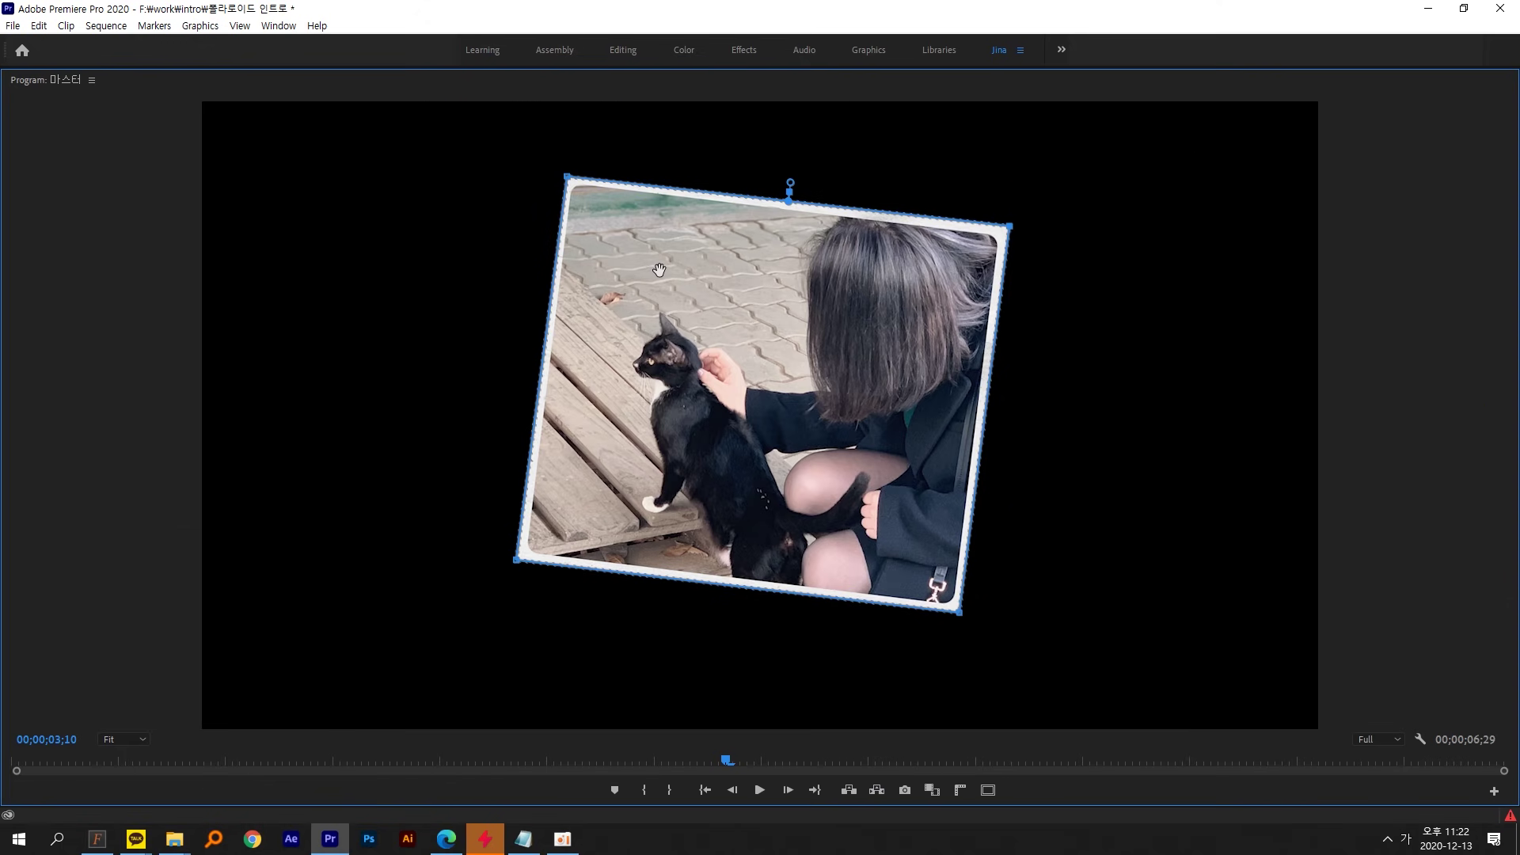
{"action": "key", "text": "grave"}
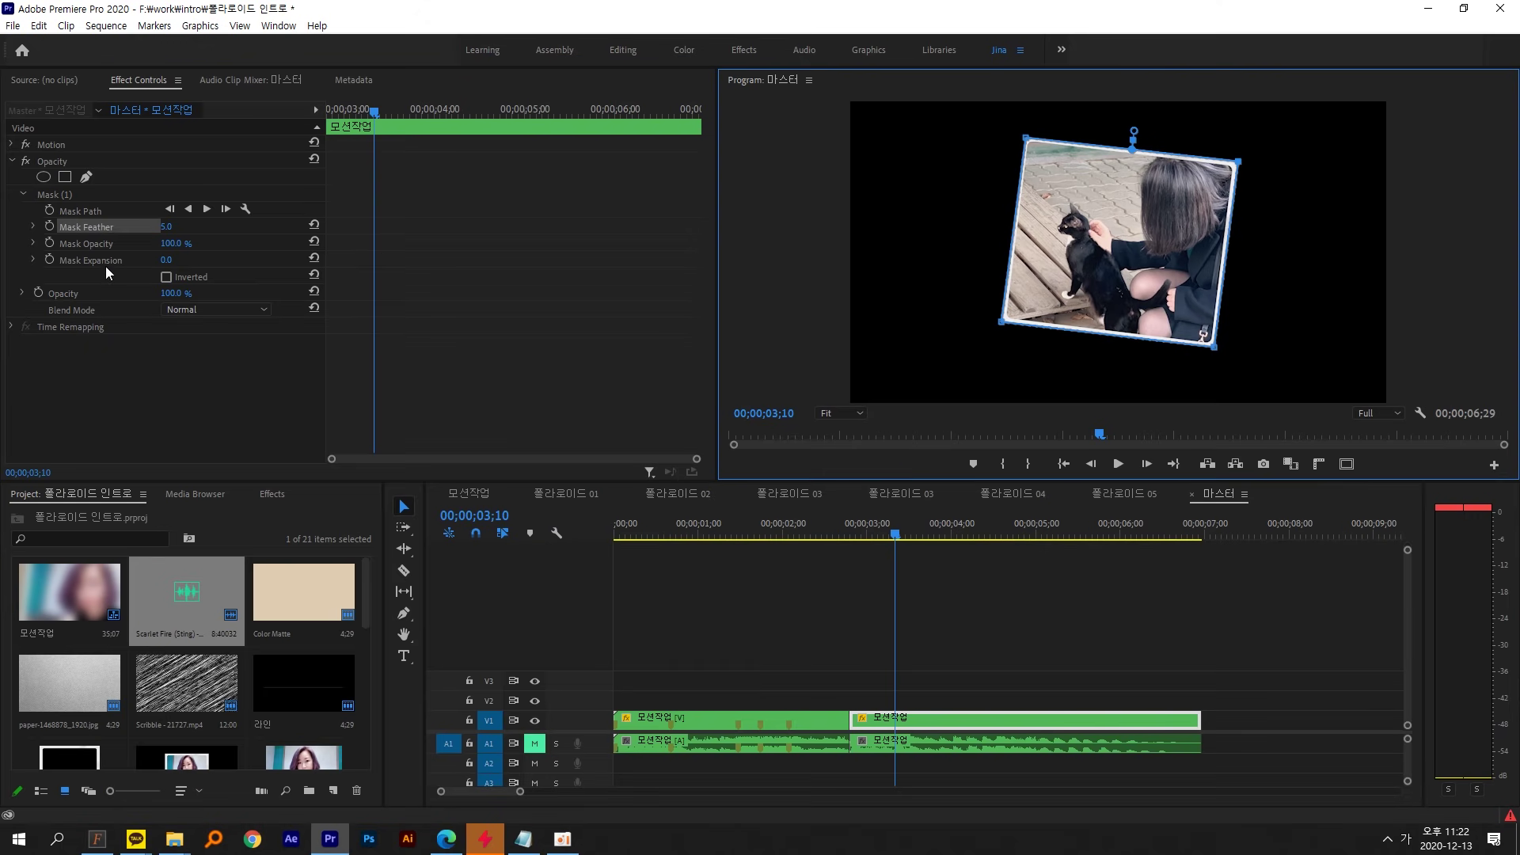
{"action": "left_click", "coordinate": [165, 277]}
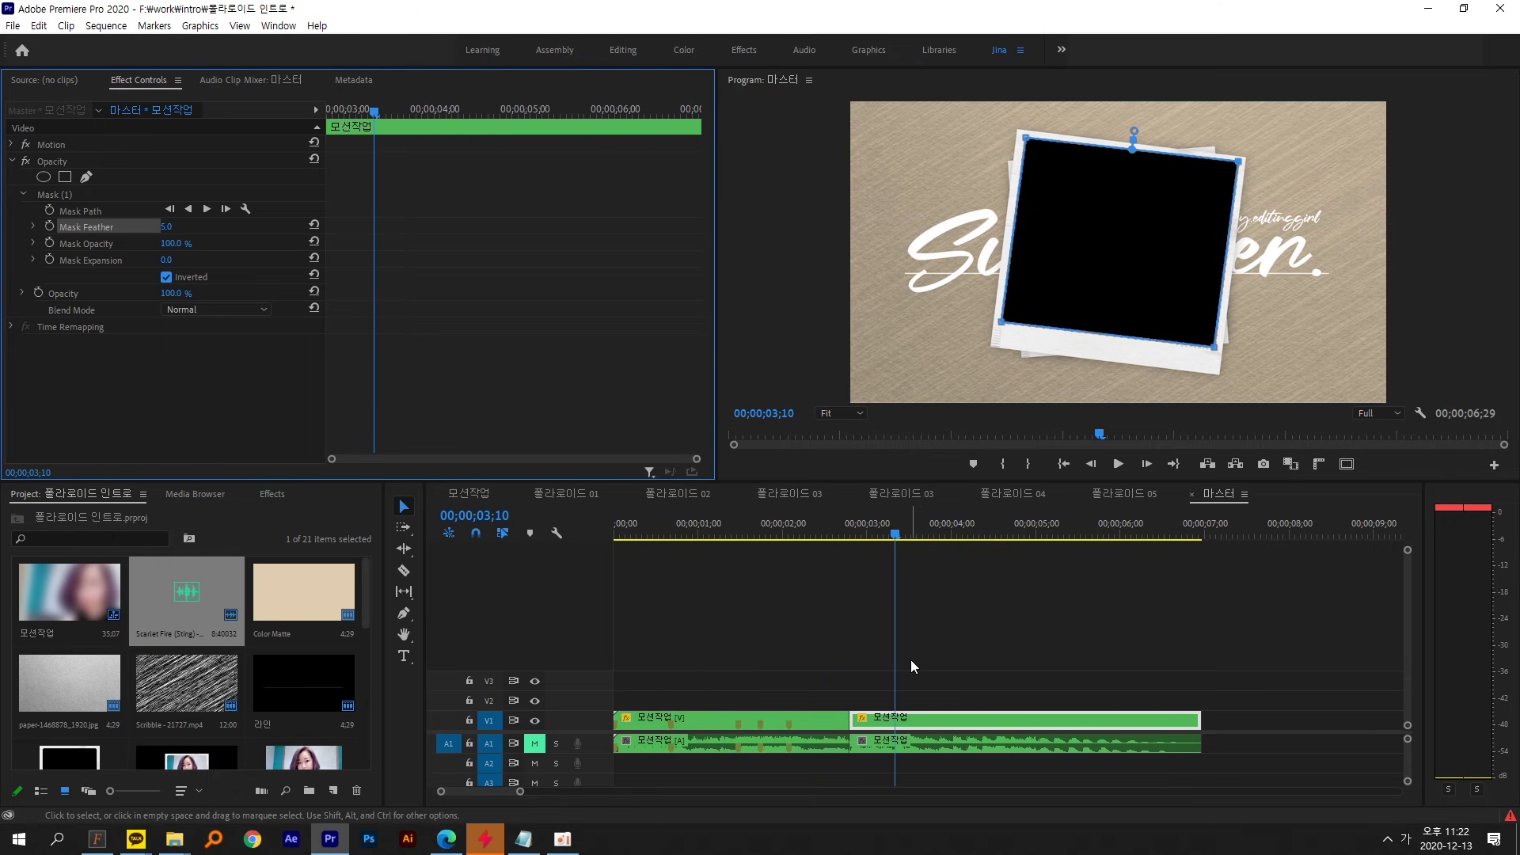
- Add a Scale keyframe of 100 at the start of the second clip, 00;00;02;24
{"action": "left_click_drag", "start_coordinate": [894, 536], "coordinate": [851, 540]}
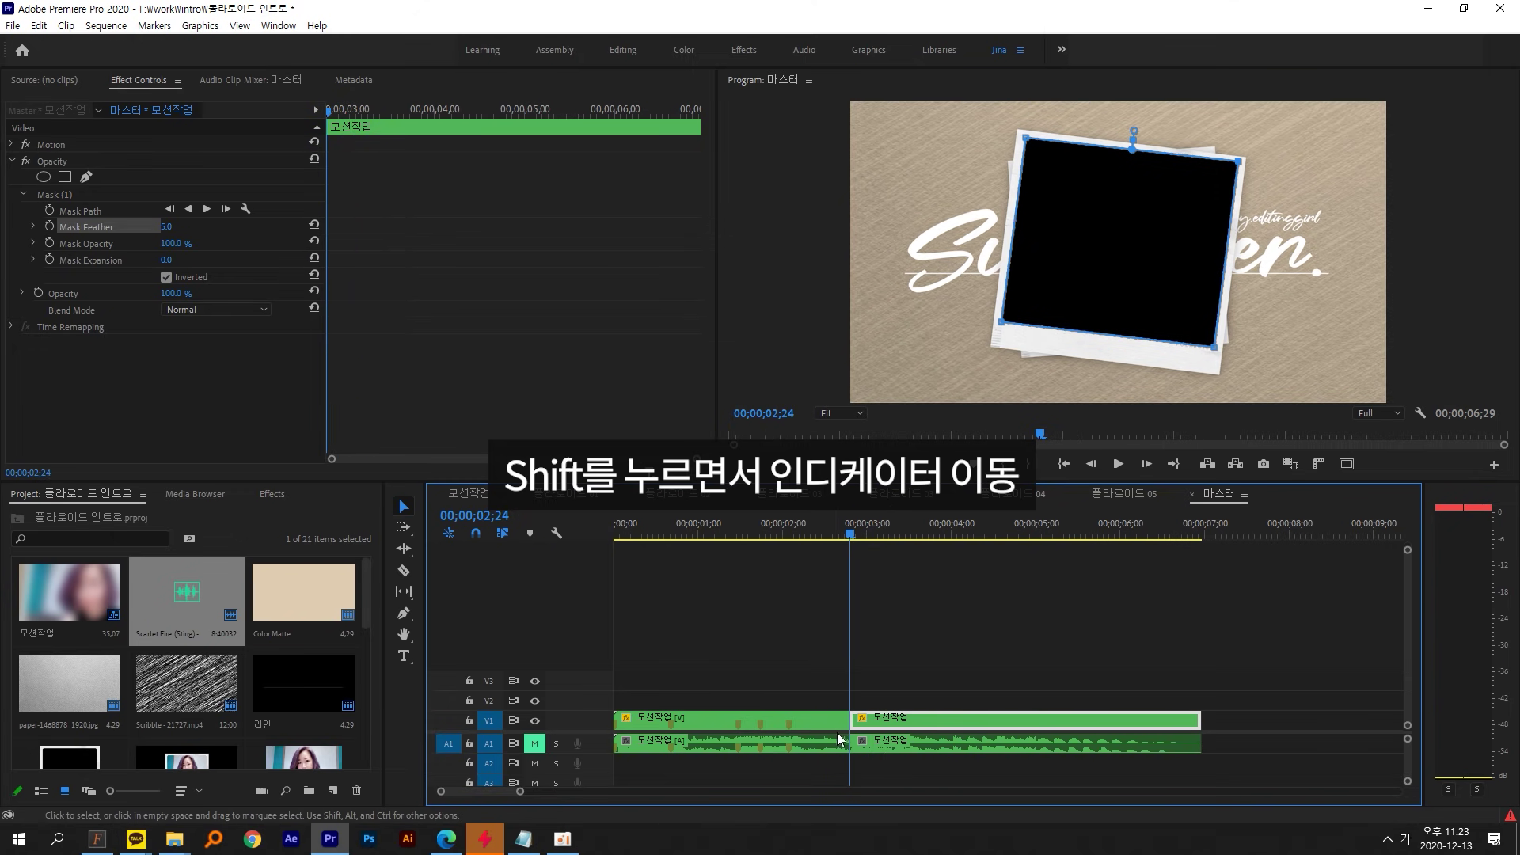
{"action": "left_click", "coordinate": [123, 80]}
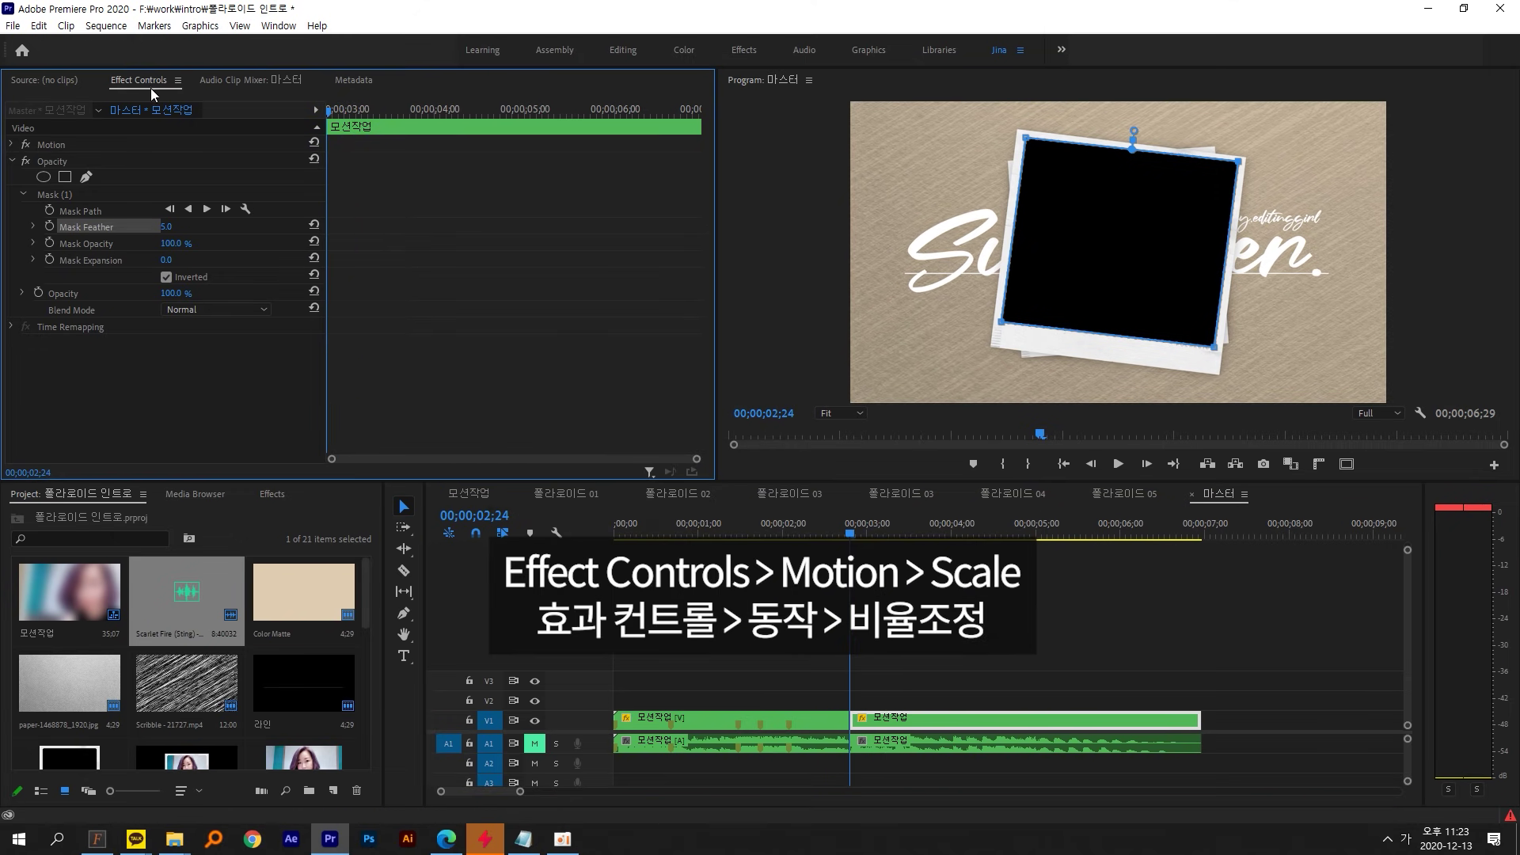
{"action": "left_click", "coordinate": [52, 145]}
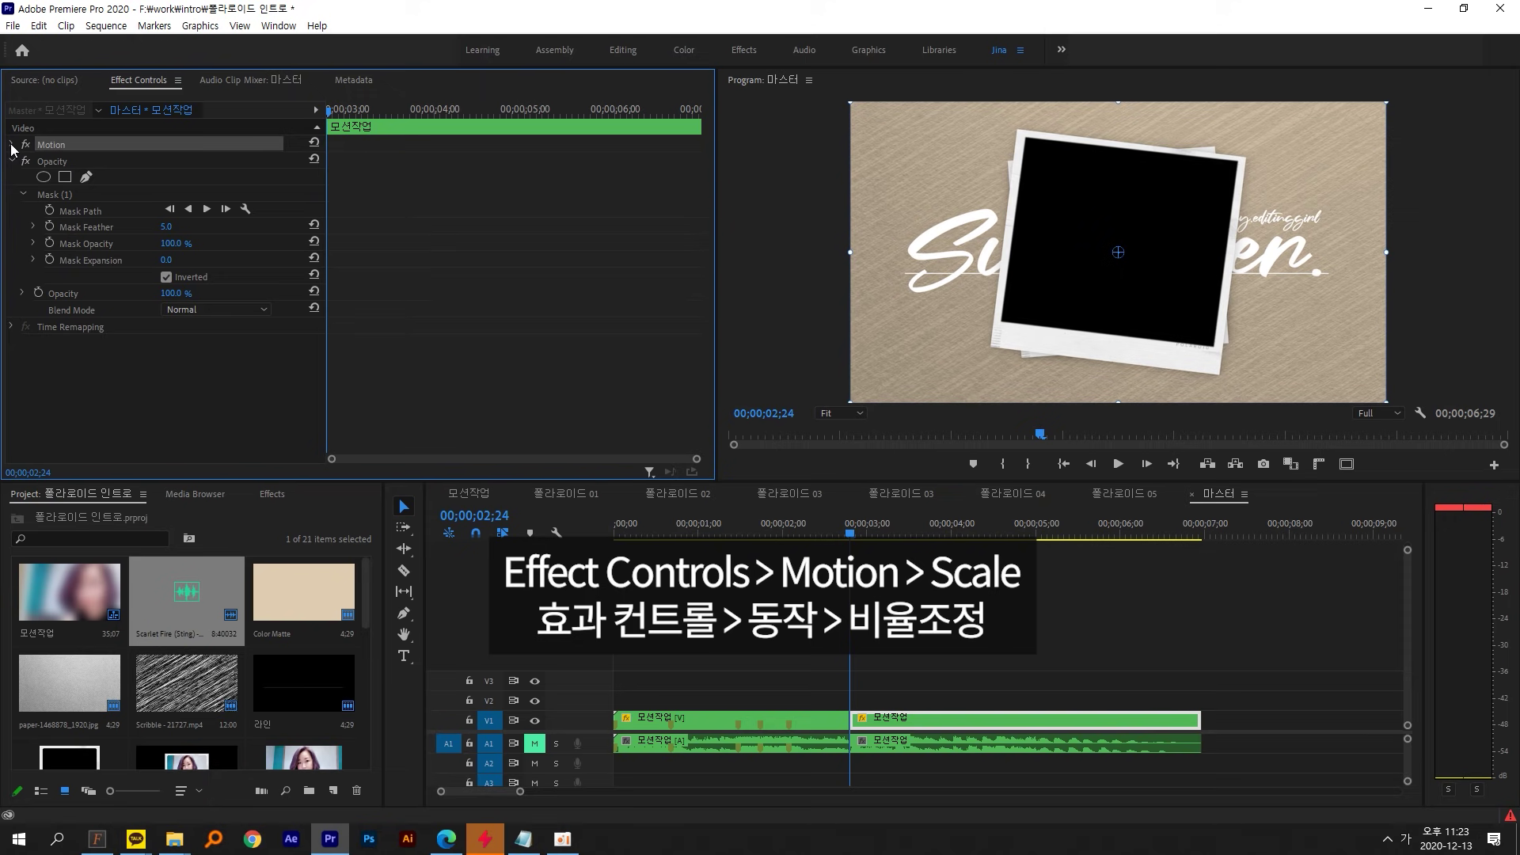
{"action": "left_click", "coordinate": [11, 144]}
{"action": "left_click", "coordinate": [64, 178]}
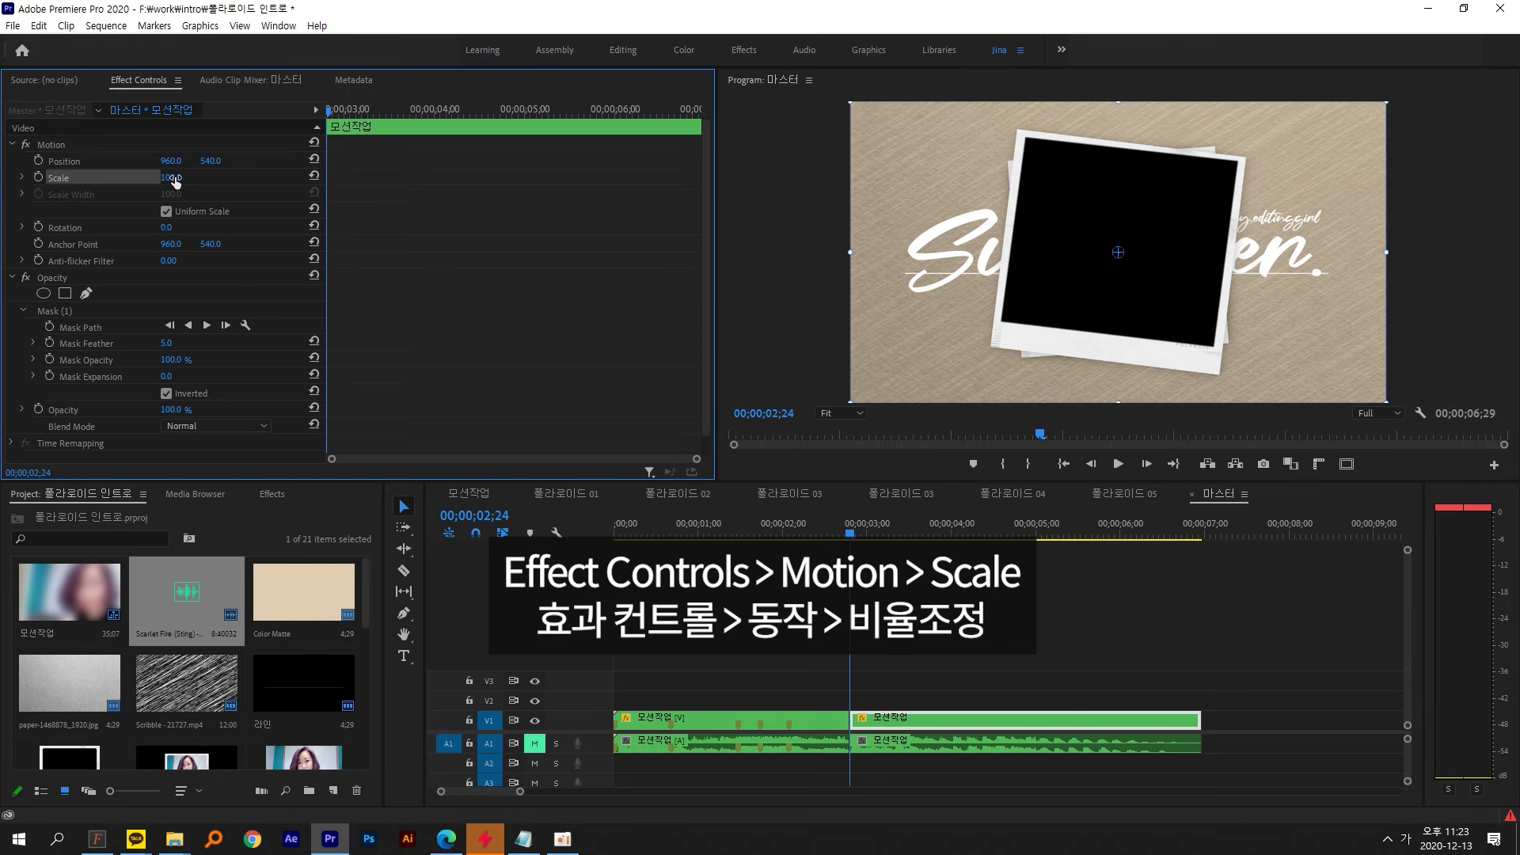
{"action": "left_click", "coordinate": [38, 177]}
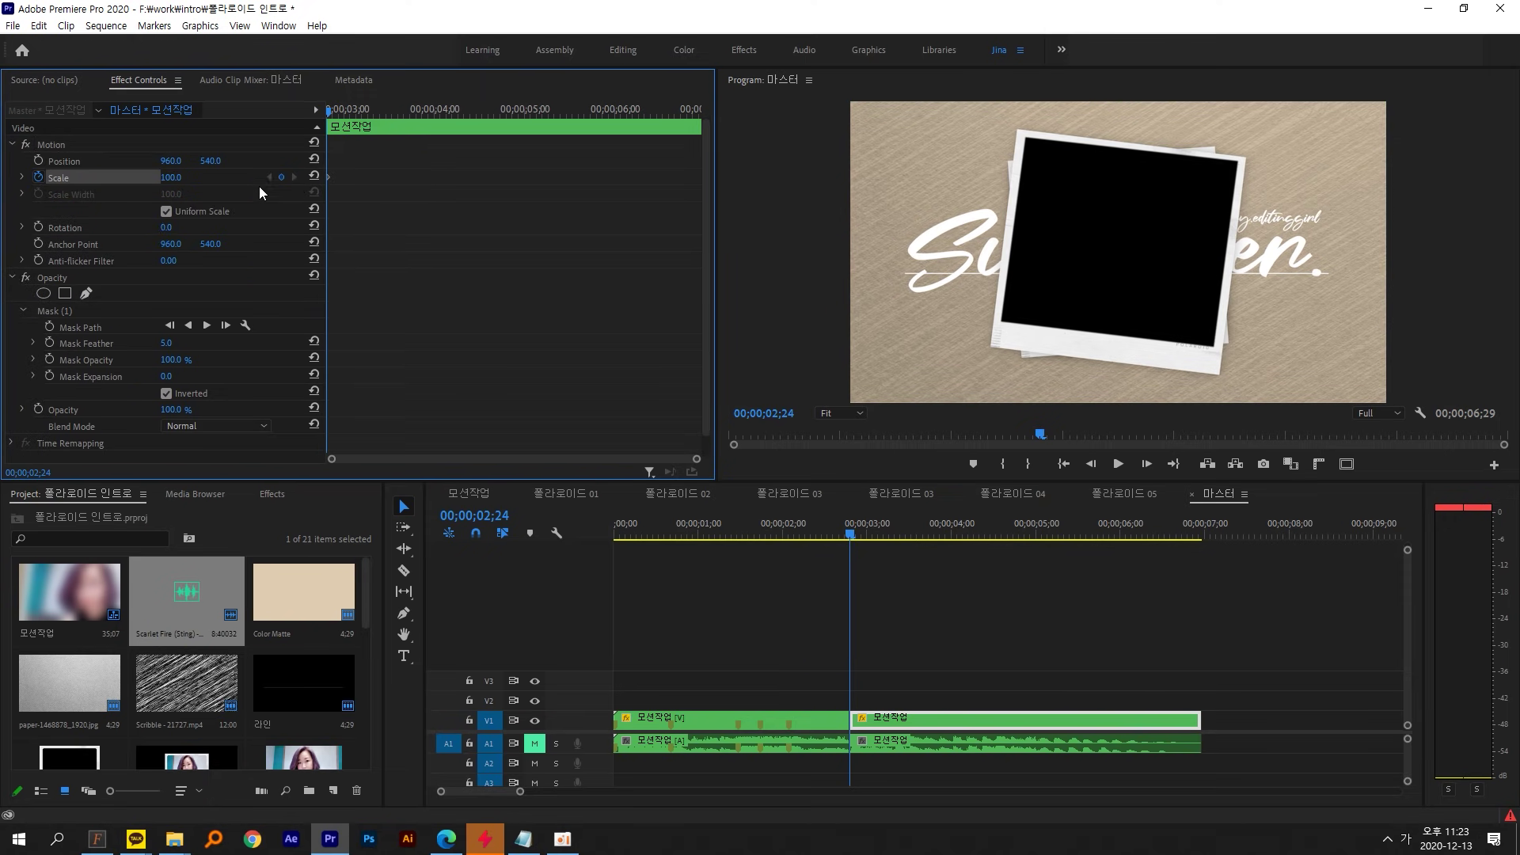
- Set the second clip's Scale to 282 at 00;00;04;24 and apply Ease In to that keyframe
{"action": "left_click", "coordinate": [484, 516]}
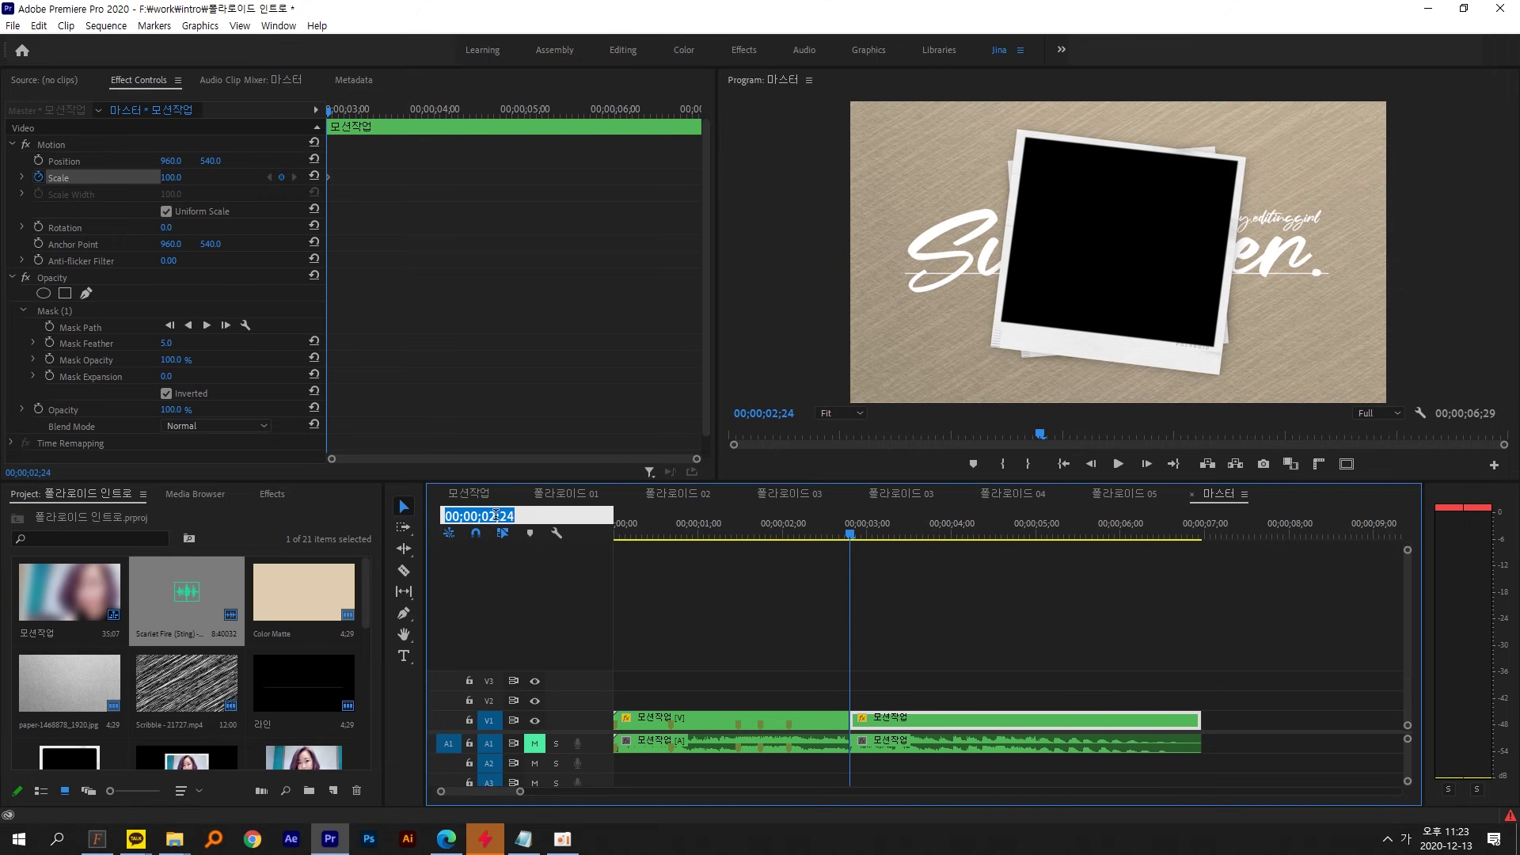
{"action": "left_click", "coordinate": [495, 515]}
{"action": "key", "text": "BackSpace"}
{"action": "type", "text": "4"}
{"action": "key", "text": "Return"}
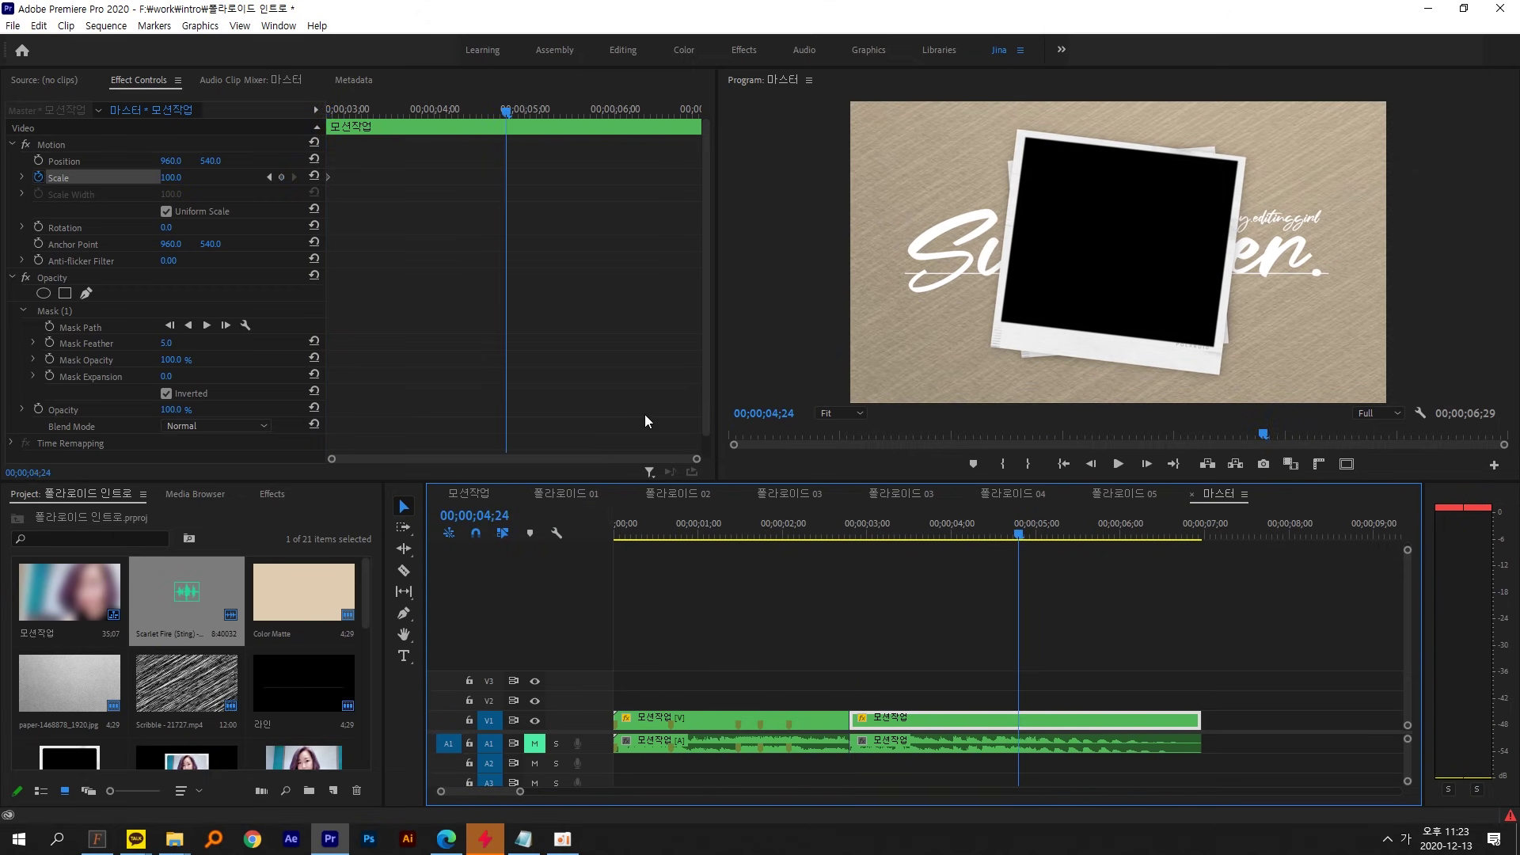
{"action": "left_click_drag", "start_coordinate": [170, 177], "coordinate": [307, 177]}
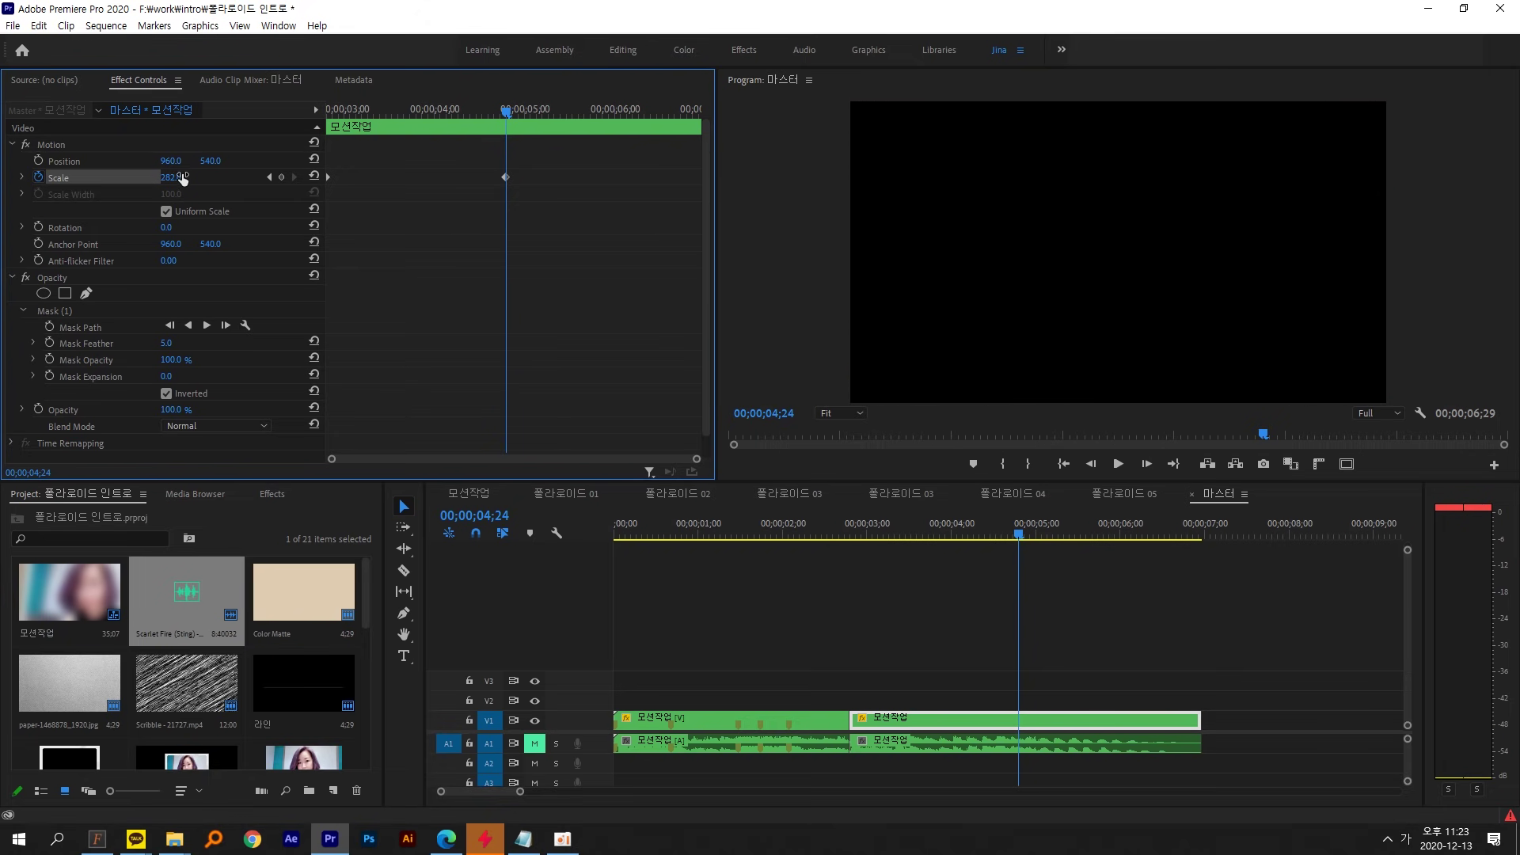
{"action": "right_click", "coordinate": [505, 178]}
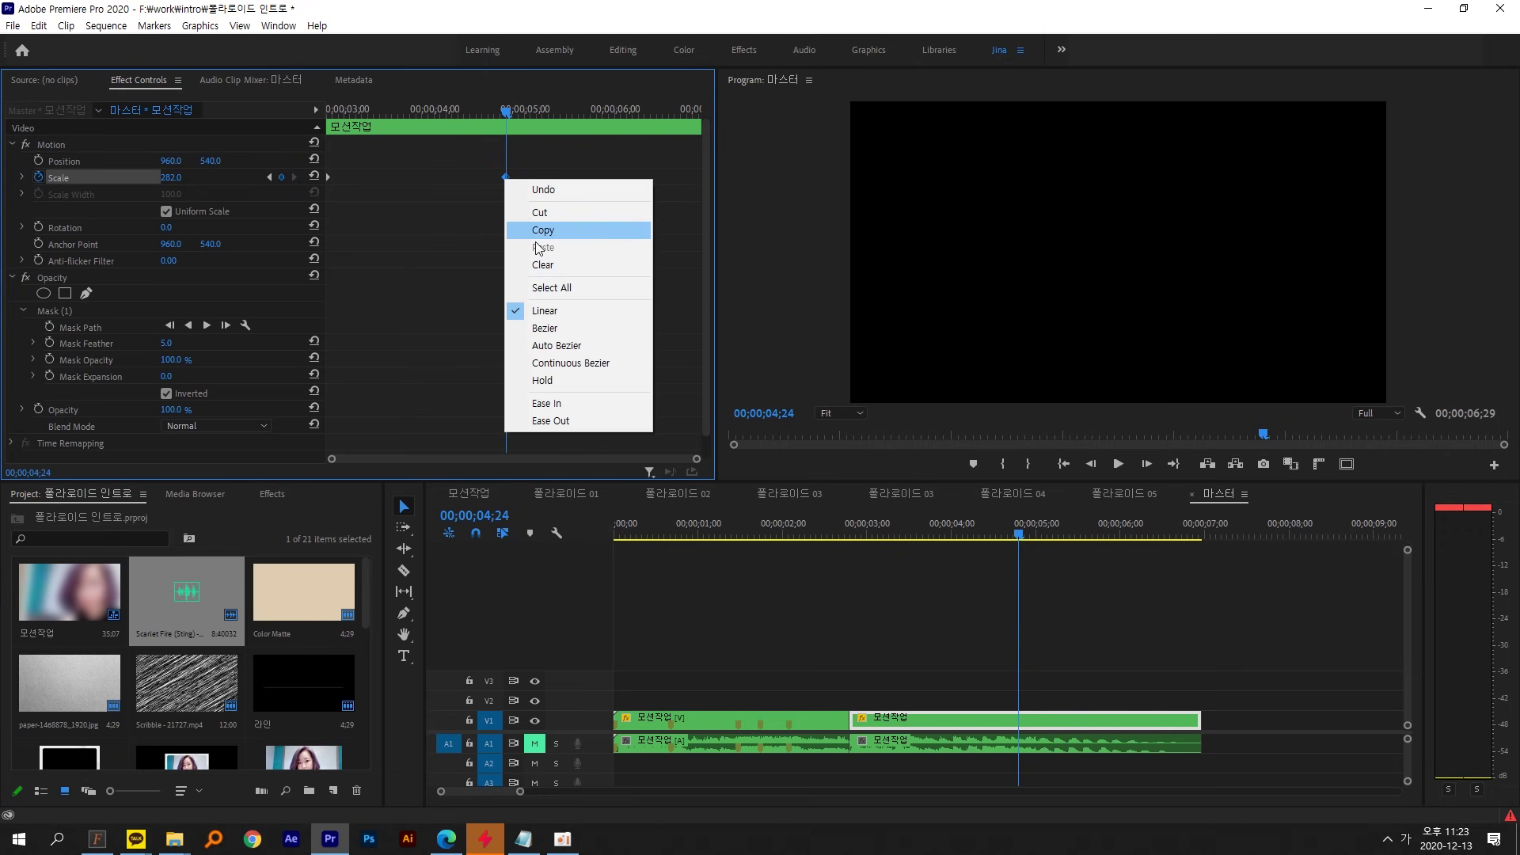
{"action": "left_click", "coordinate": [542, 404]}
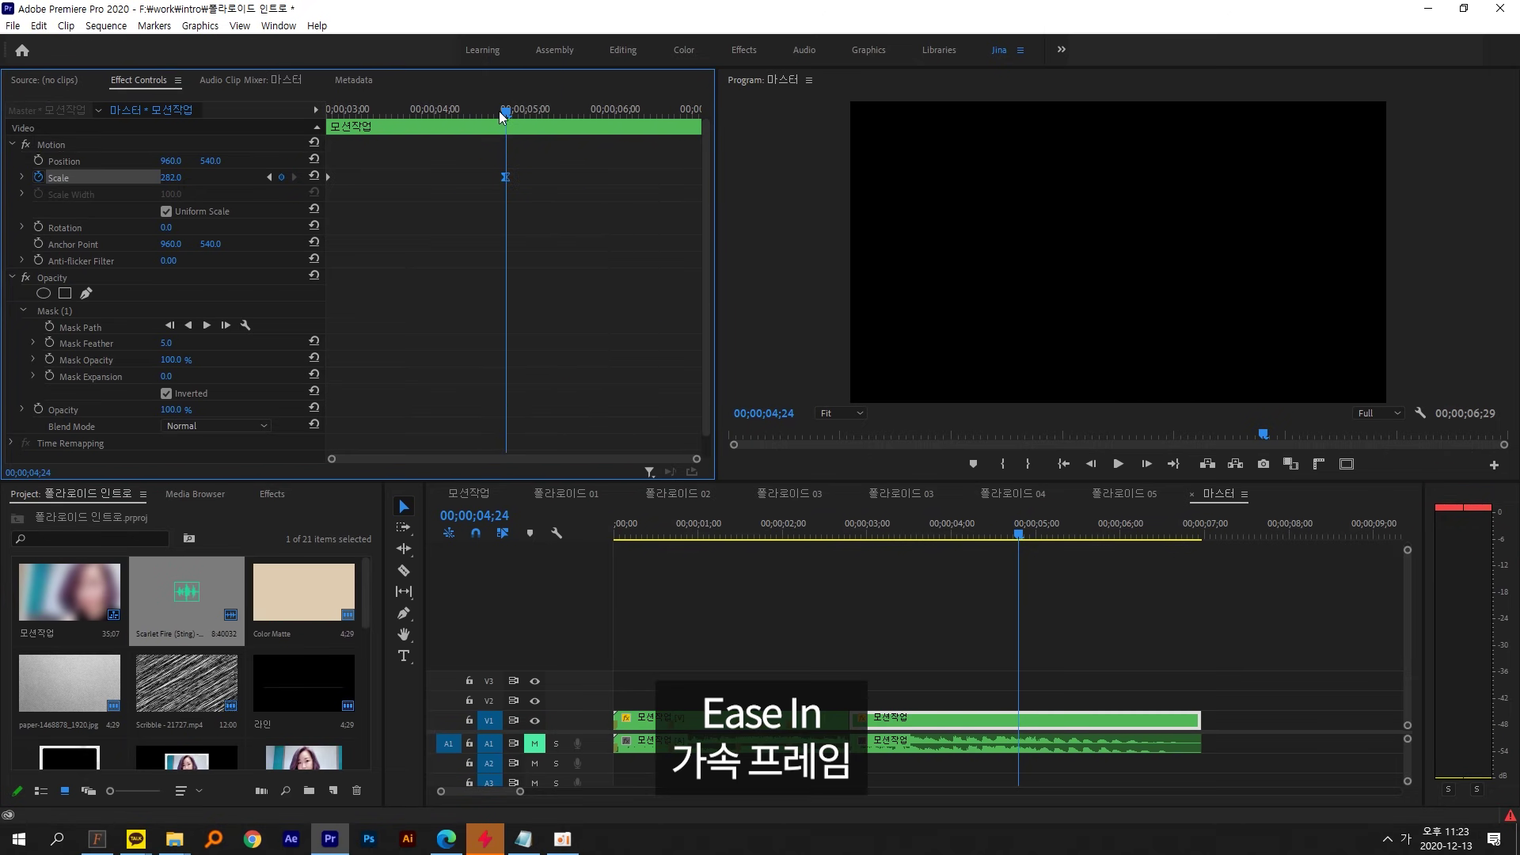
- Play the master sequence from the start to check the zoom through the photo opening, ending at 00;00;04;24
{"action": "left_click_drag", "start_coordinate": [842, 530], "coordinate": [620, 541]}
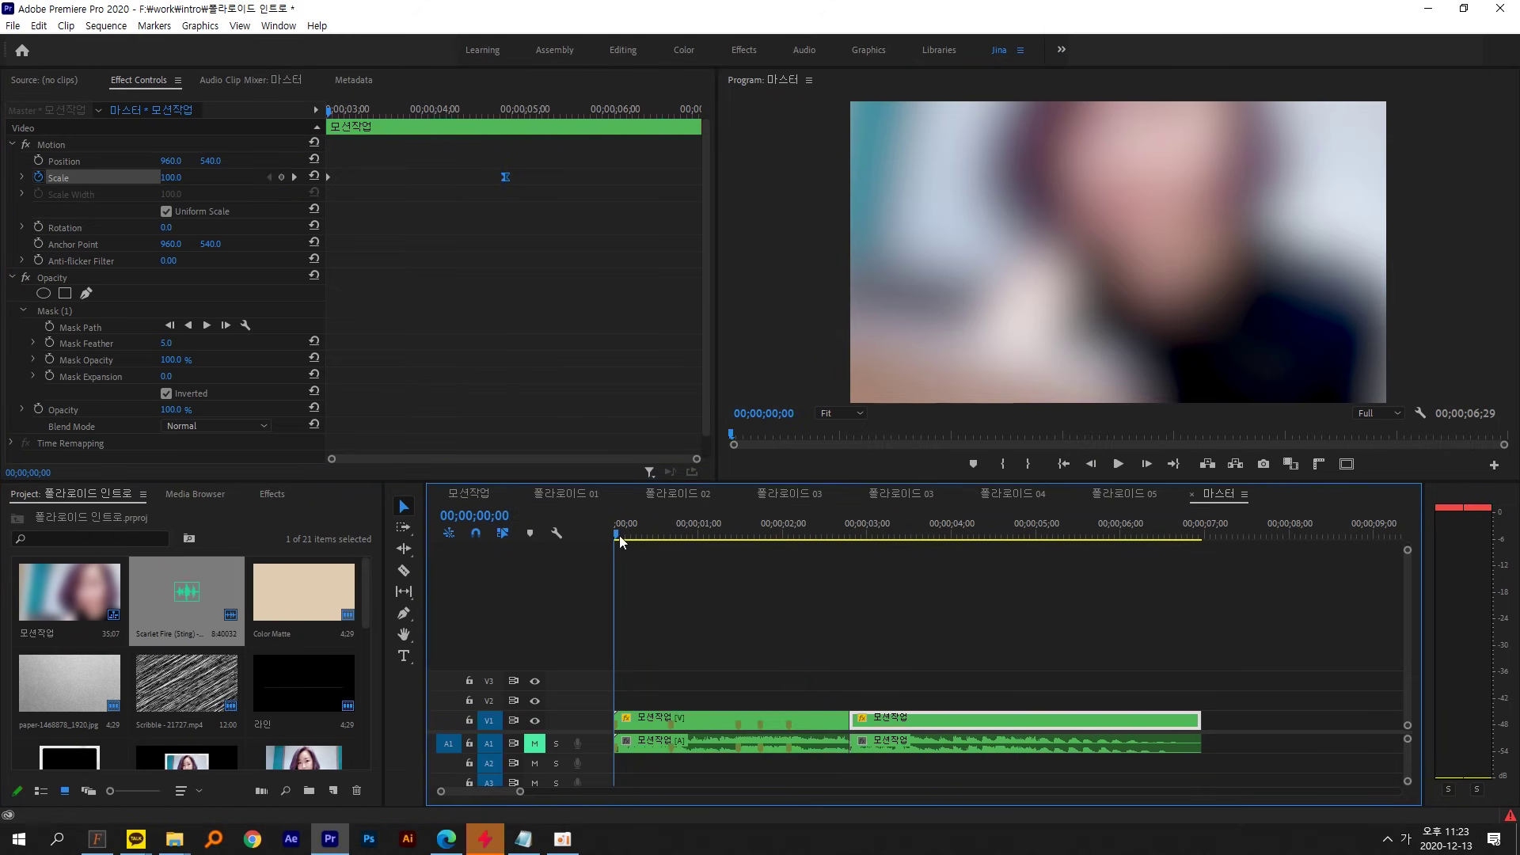
{"action": "key", "text": "space"}
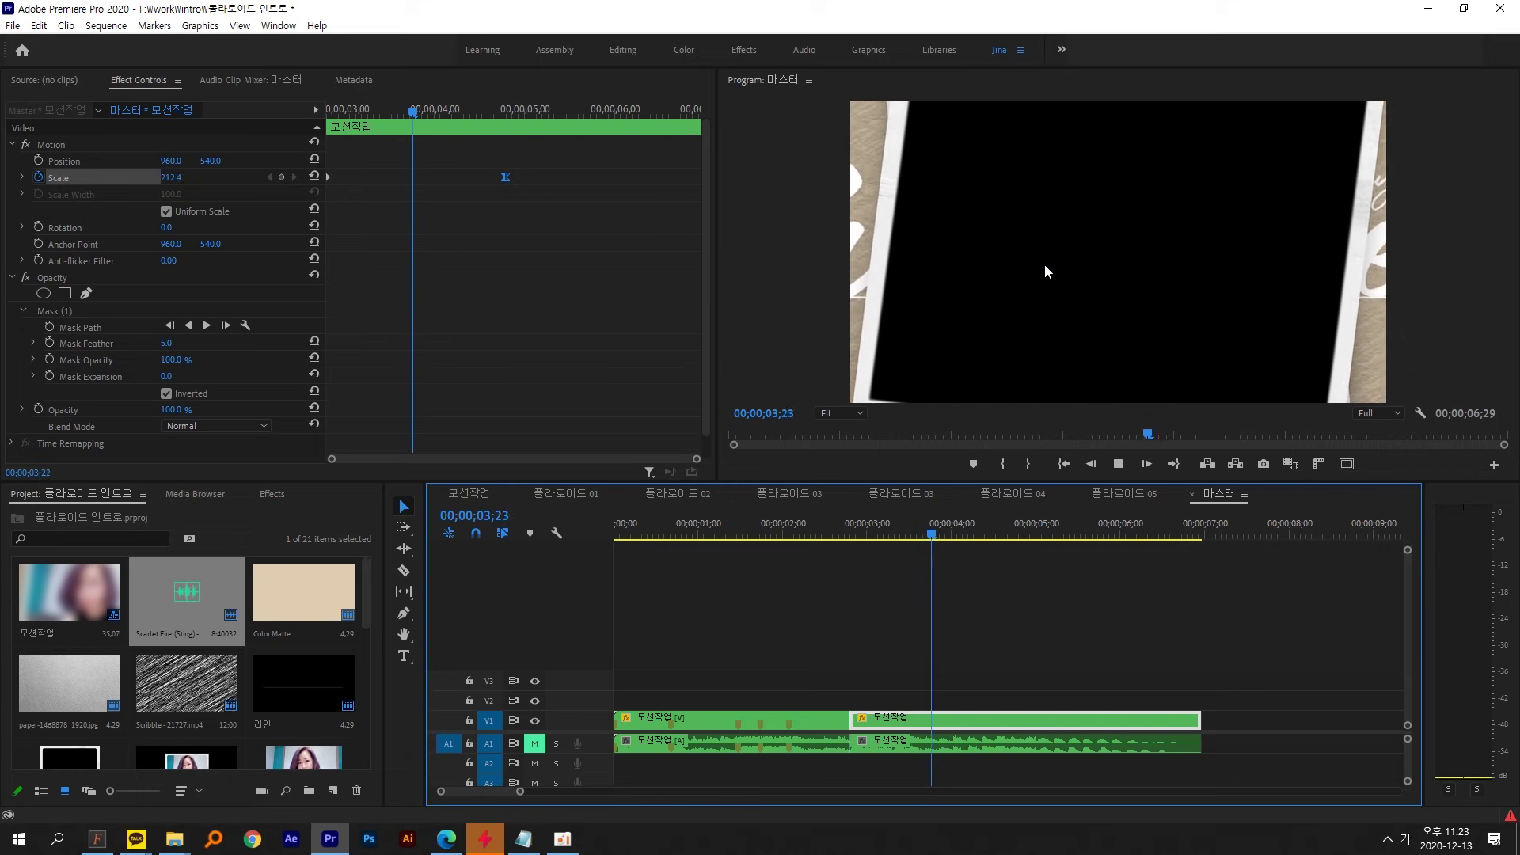
{"action": "left_click", "coordinate": [492, 111]}
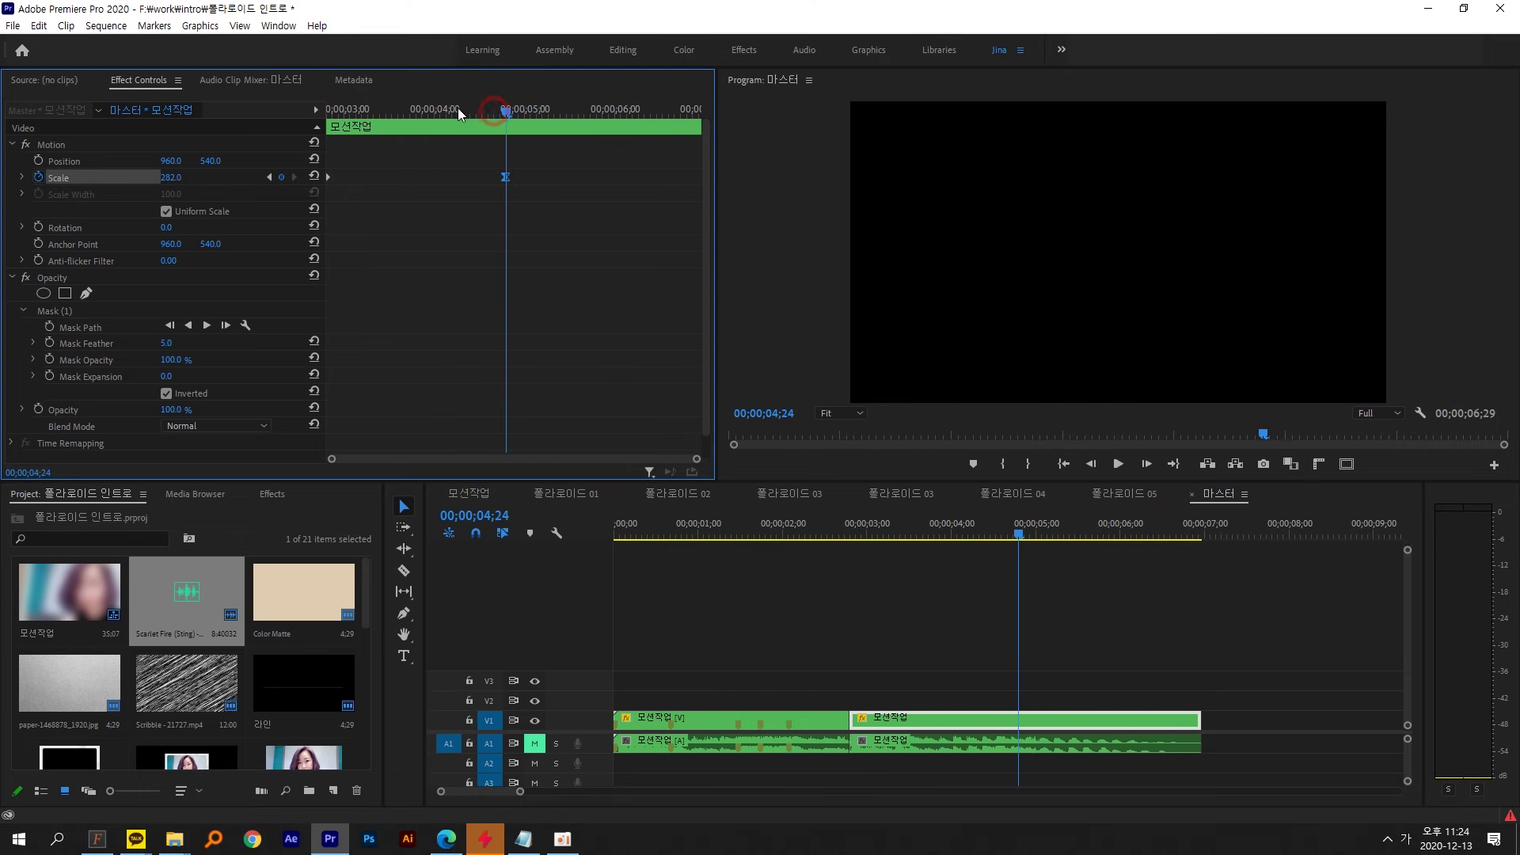
- Duplicate the masked second 모션작업 clip from V1 onto track V2 directly above it
{"action": "key", "text": "Up"}
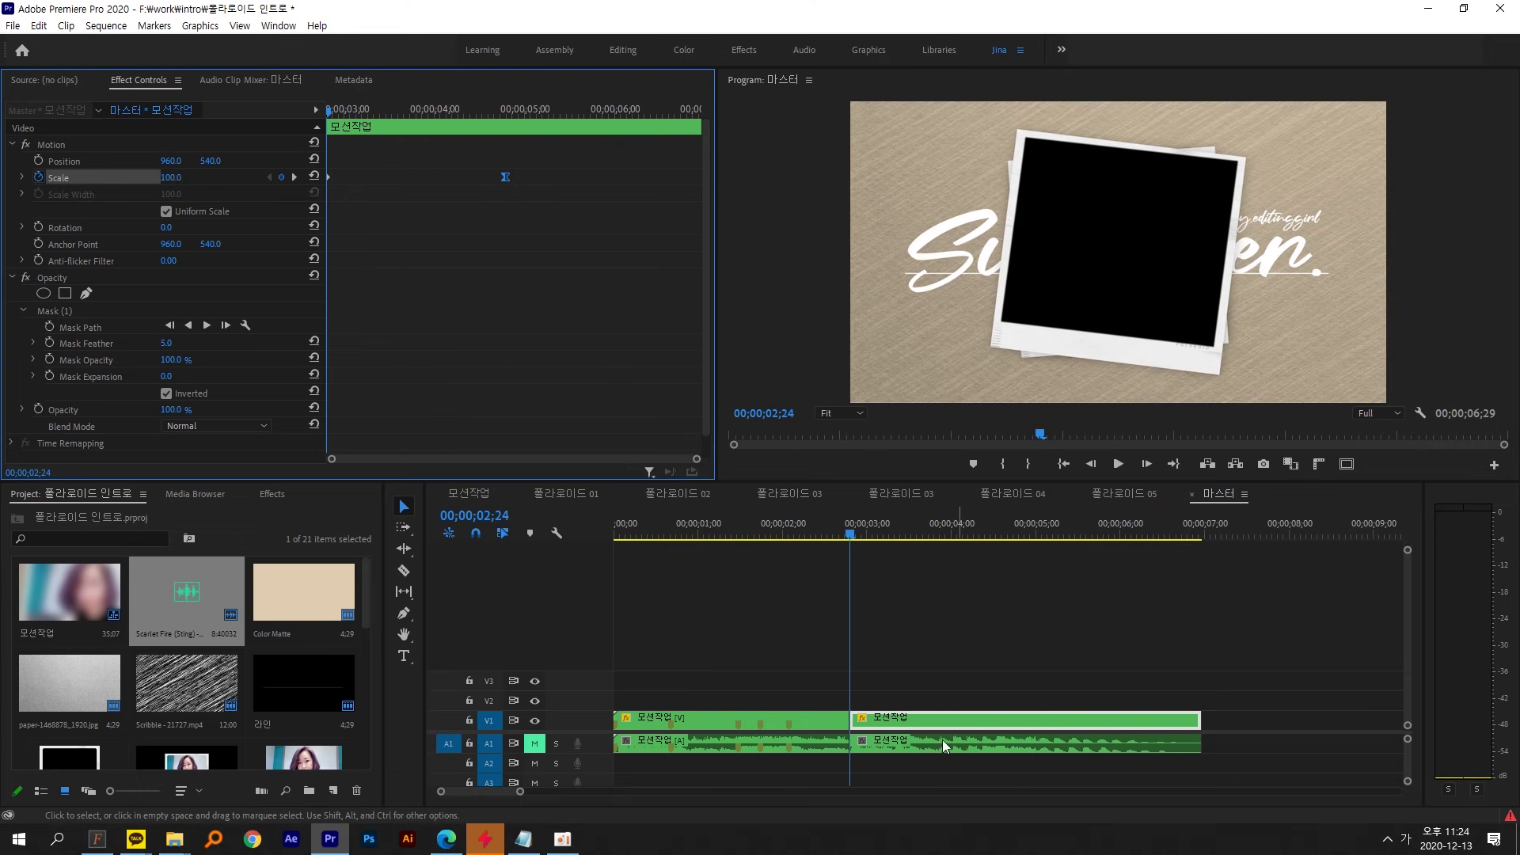
{"action": "left_click", "coordinate": [905, 723]}
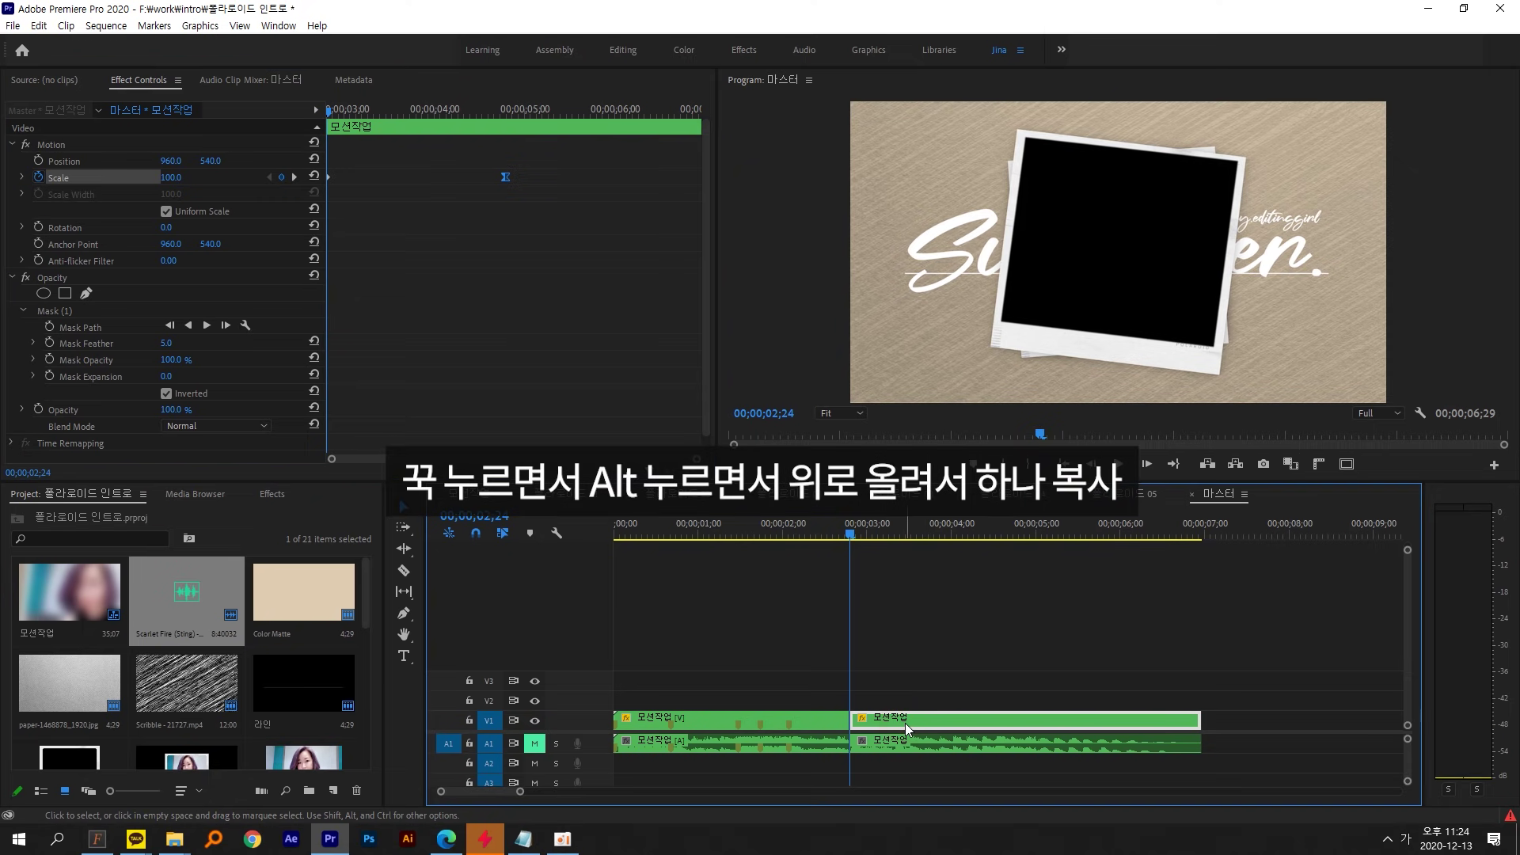
{"action": "mouse_move", "coordinate": [906, 725]}
{"action": "left_mouse_down"}
{"action": "mouse_move", "coordinate": [928, 702]}
{"action": "mouse_move", "coordinate": [912, 701]}
{"action": "left_mouse_up"}
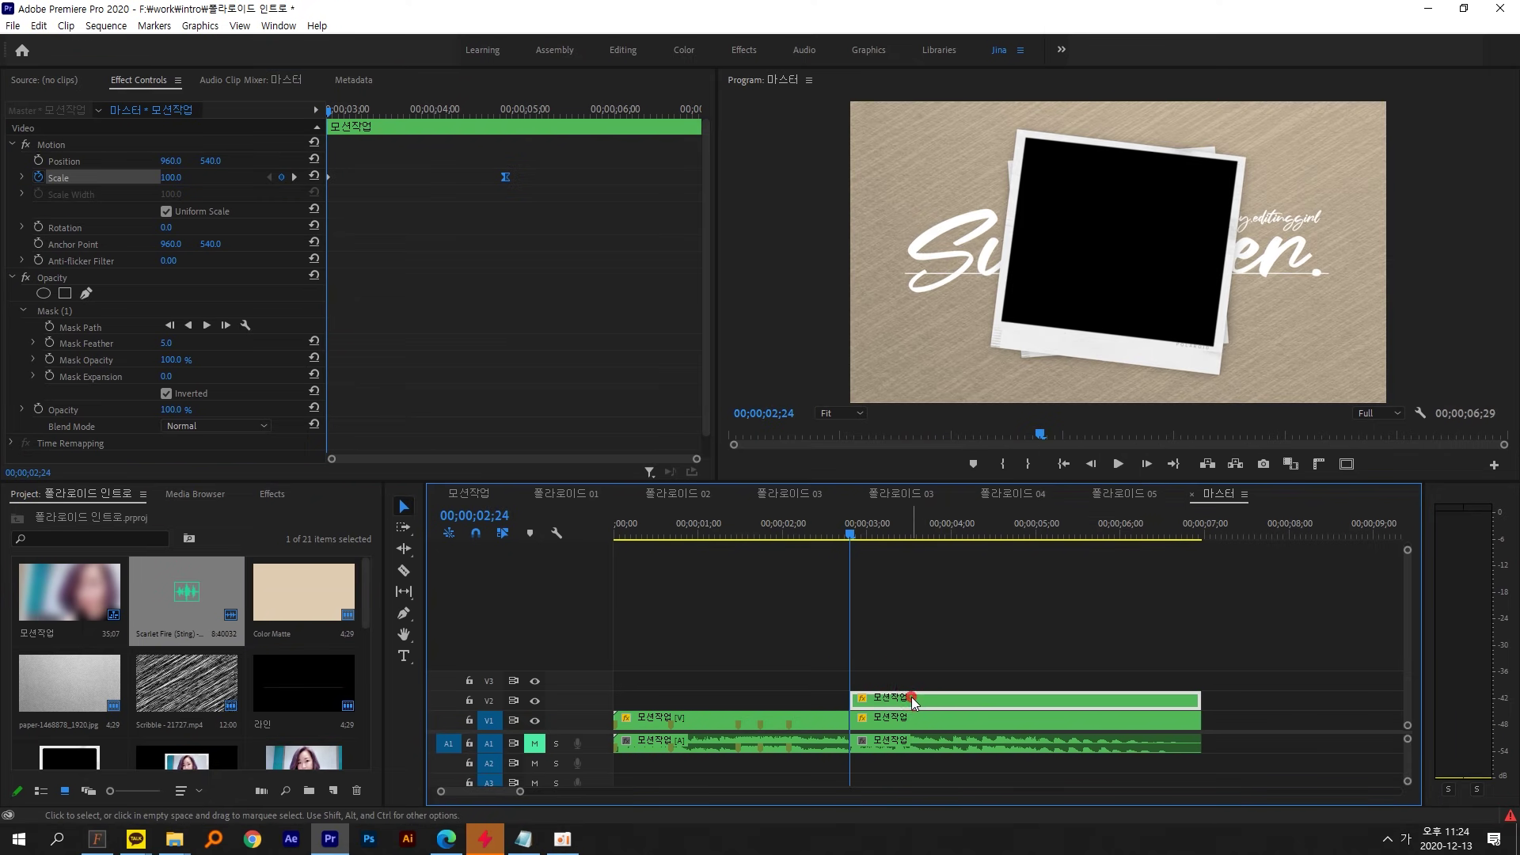
- Delete Mask (1) from the Opacity effect of the duplicated clip on V2
{"action": "left_click", "coordinate": [139, 82]}
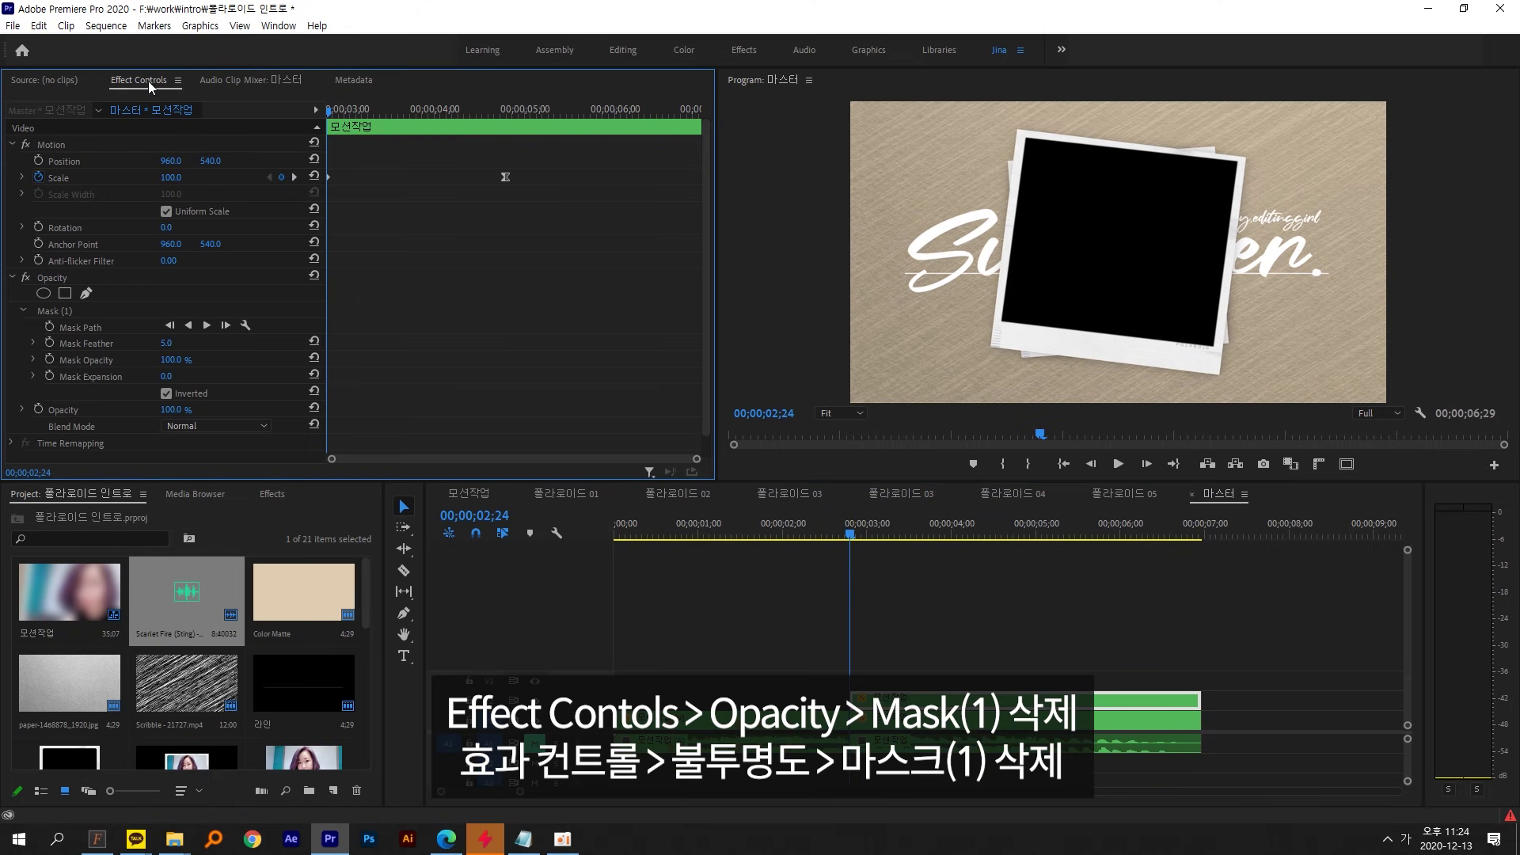
{"action": "left_click", "coordinate": [62, 277]}
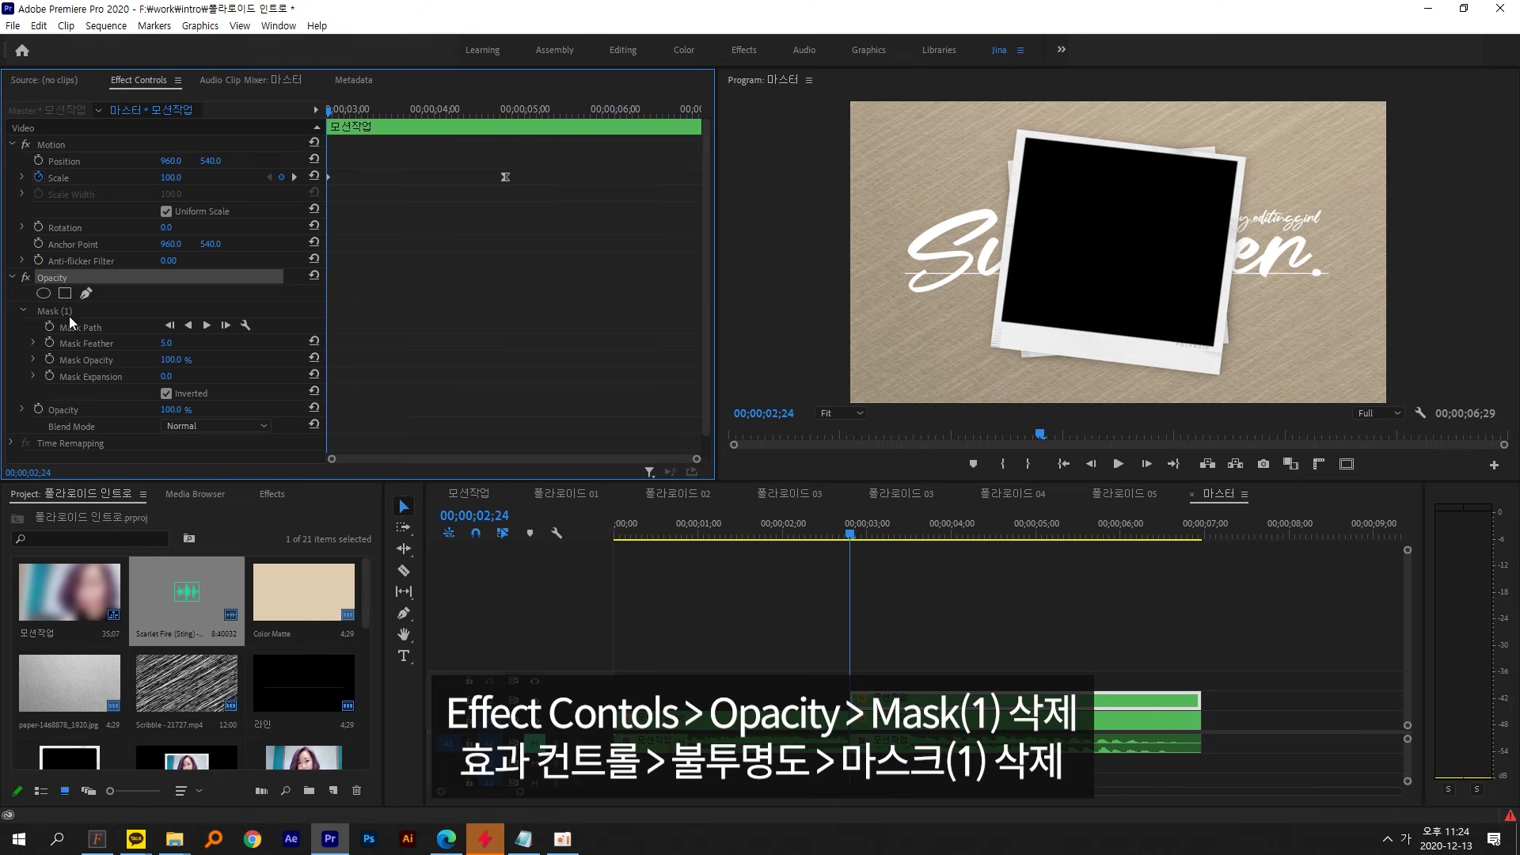
{"action": "left_click", "coordinate": [68, 311]}
{"action": "key", "text": "Delete"}
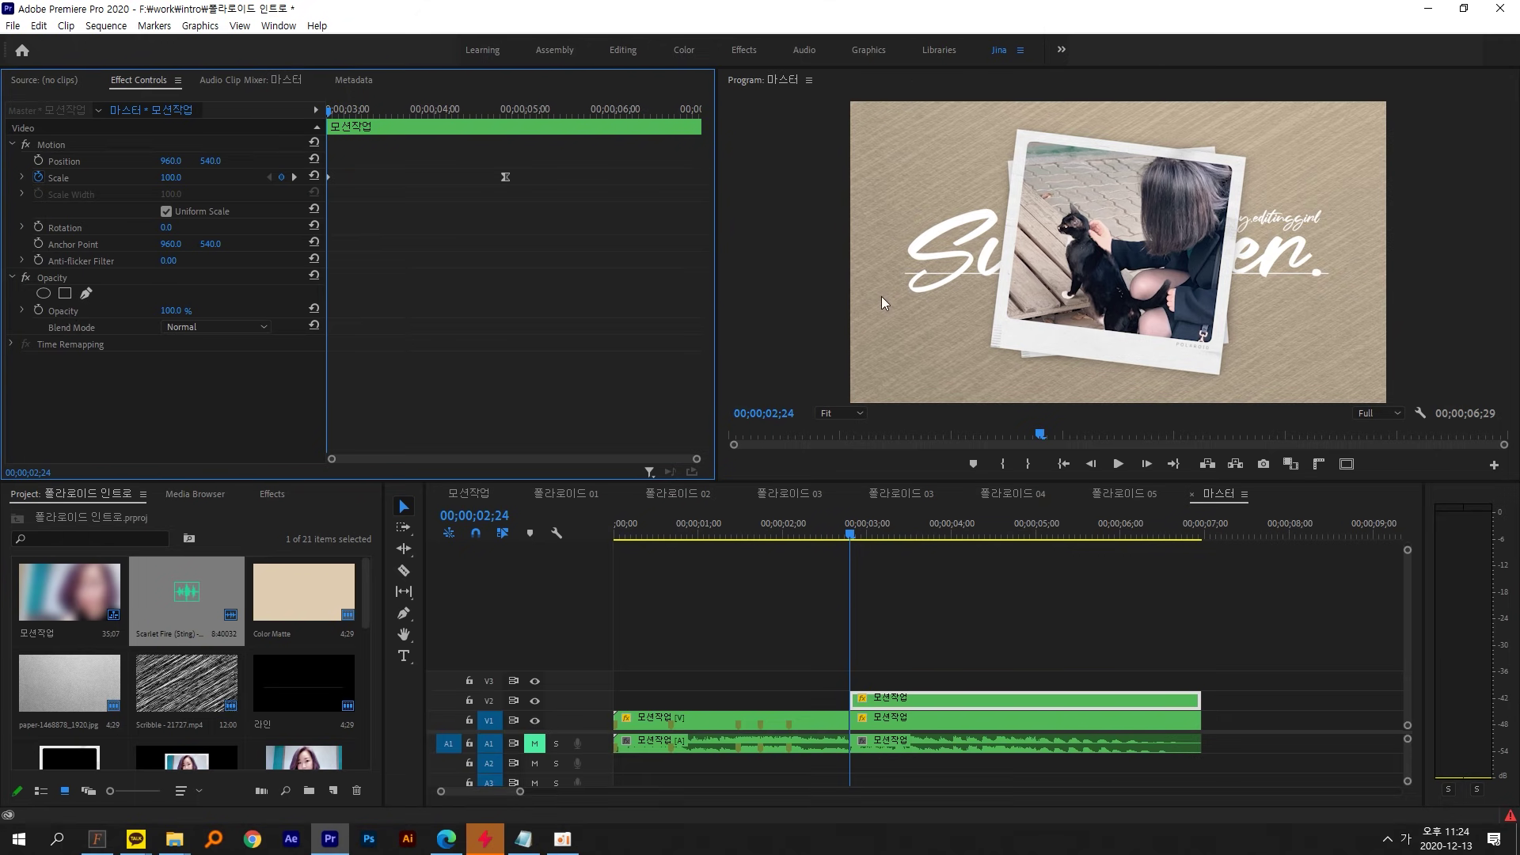
- Keyframe the V2 clip's Opacity from 100% at 00;00;03;13 to 0% at 00;00;04;01
{"action": "left_click_drag", "start_coordinate": [331, 110], "coordinate": [383, 113]}
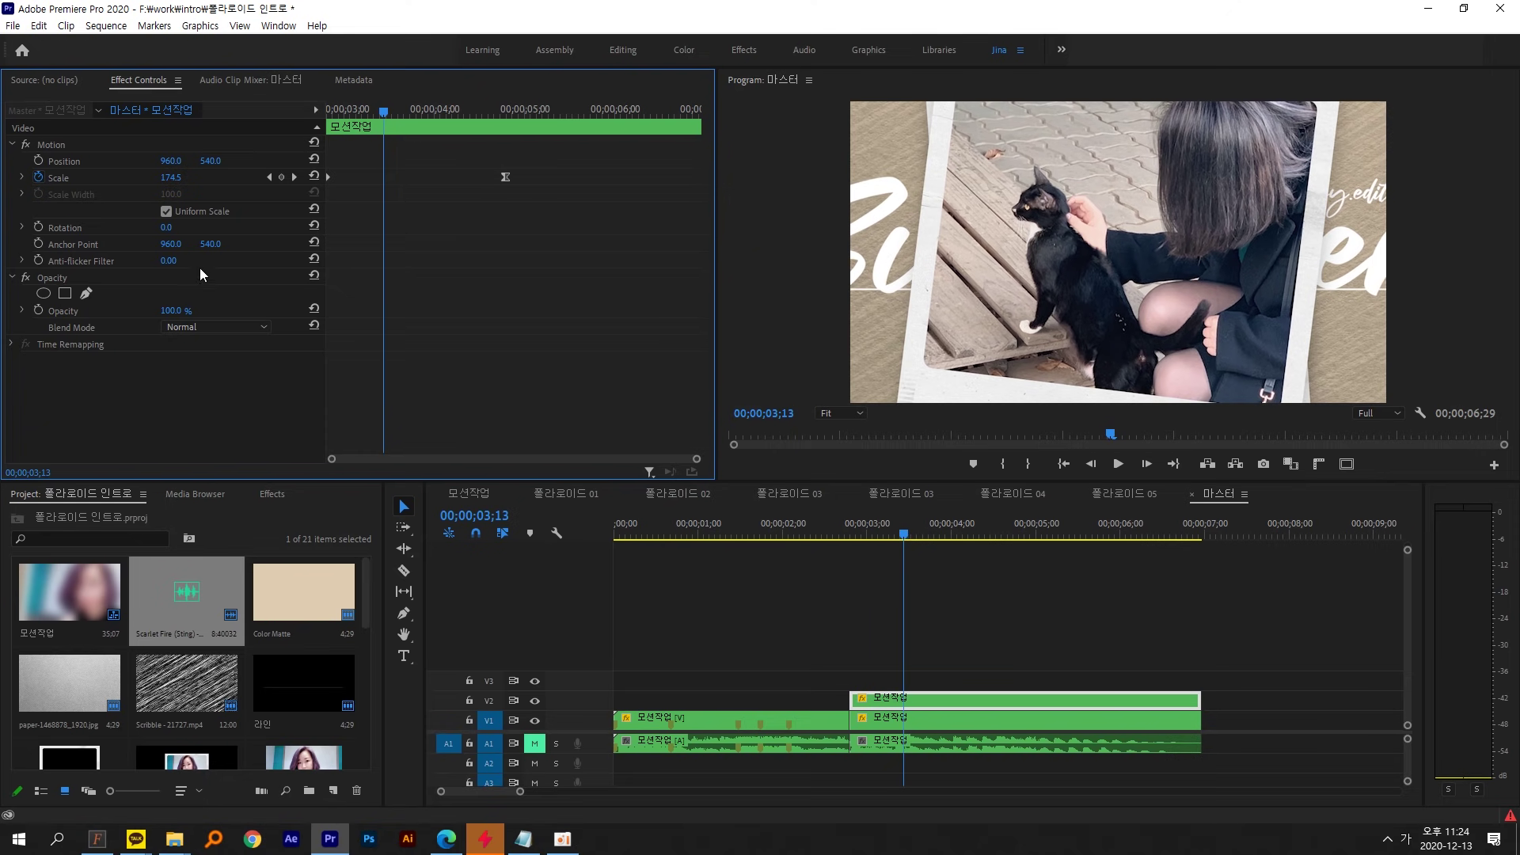
{"action": "left_click", "coordinate": [40, 311]}
{"action": "left_click", "coordinate": [440, 120]}
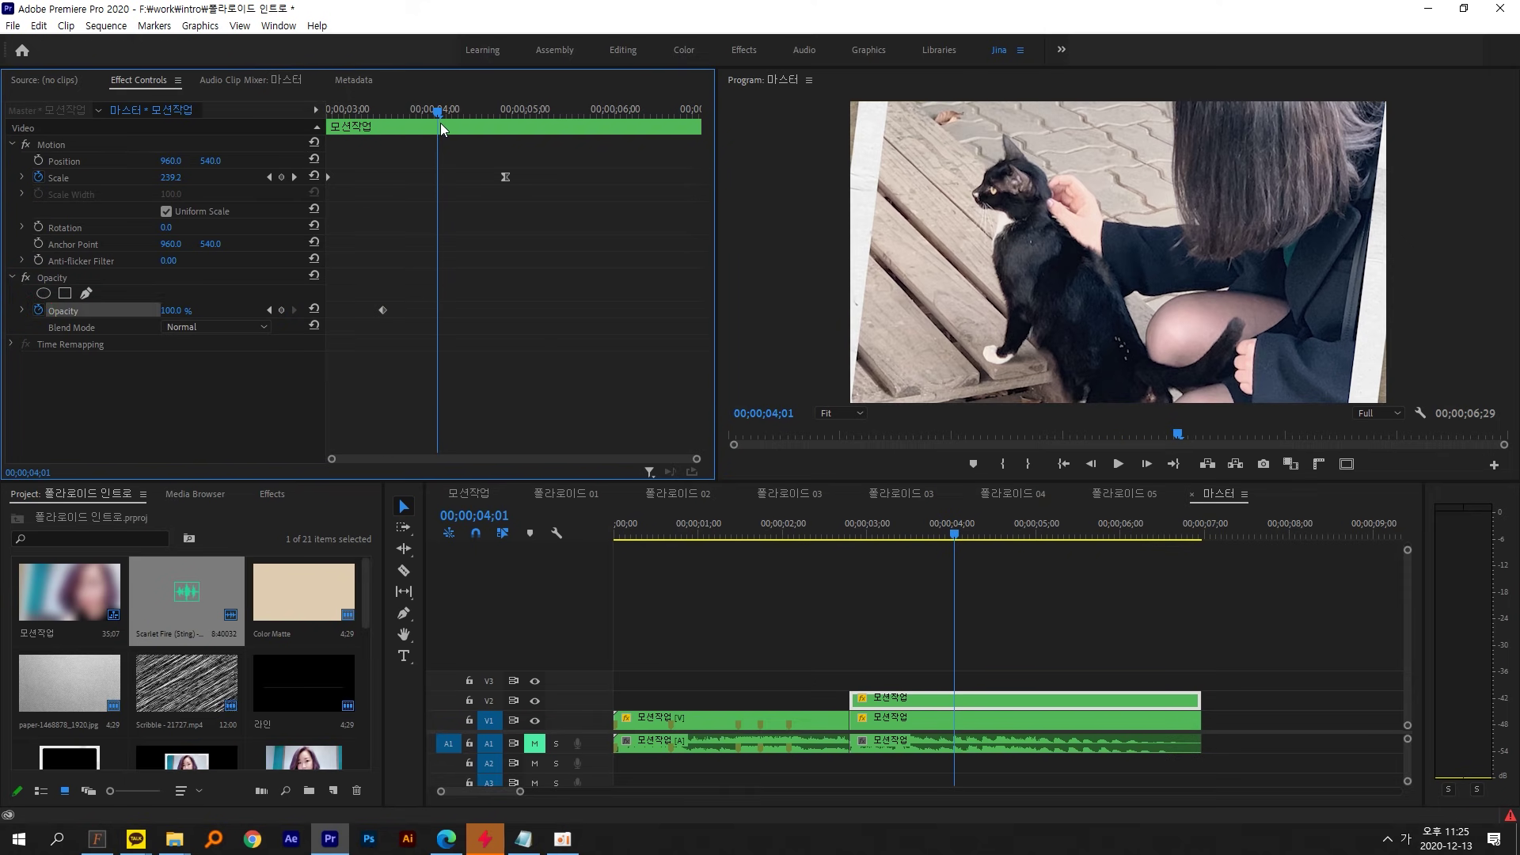
{"action": "left_click", "coordinate": [164, 311]}
{"action": "type", "text": "0"}
{"action": "key", "text": "Return"}
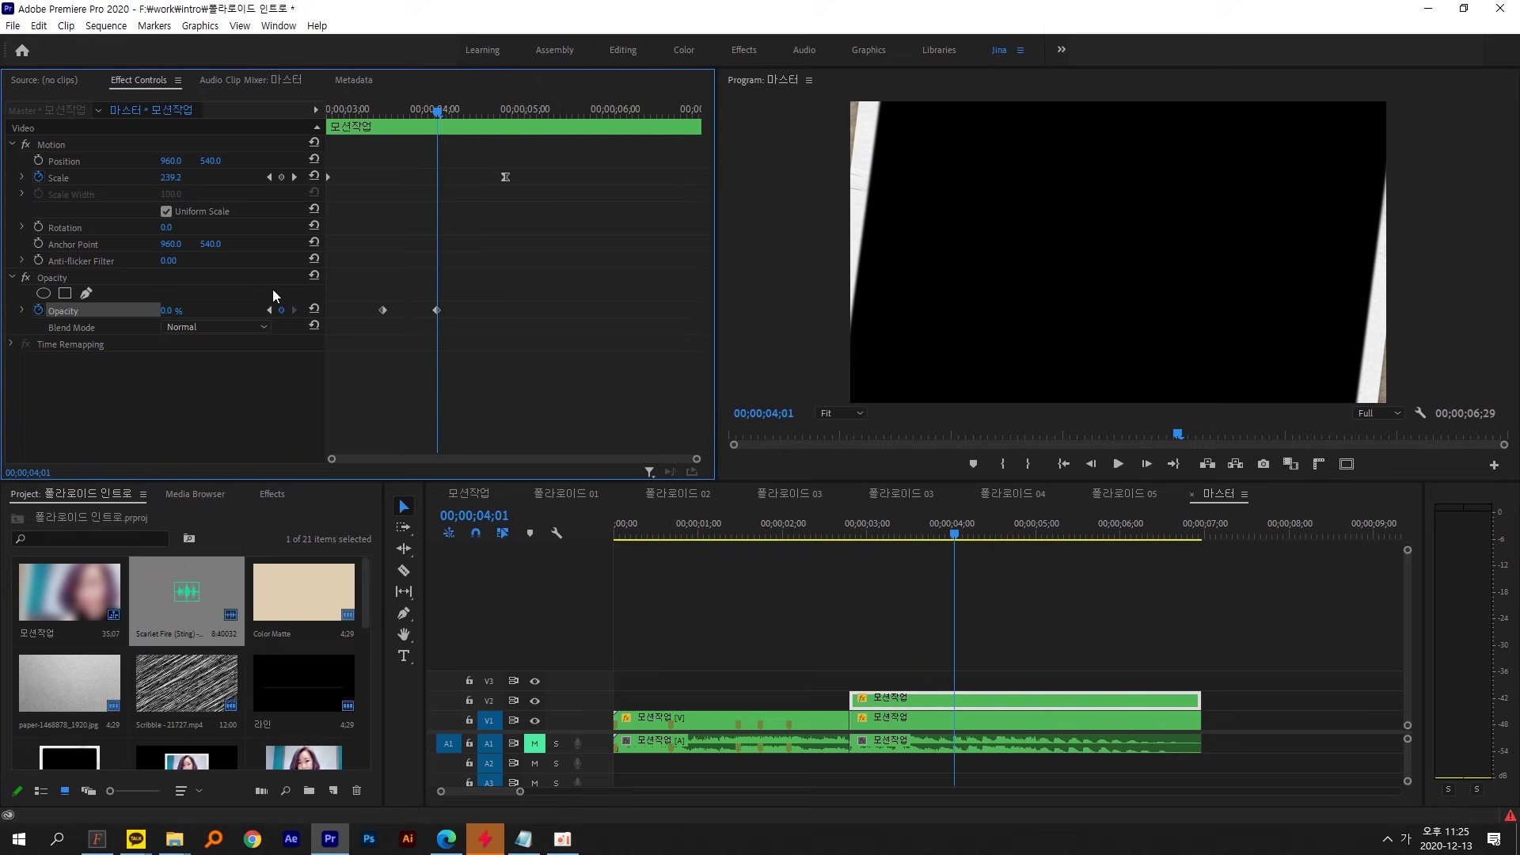
- Scrub and play the zoom section from around 00;00;03;00 to check the photo's fade-out
{"action": "left_click", "coordinate": [876, 535]}
{"action": "left_click", "coordinate": [901, 717]}
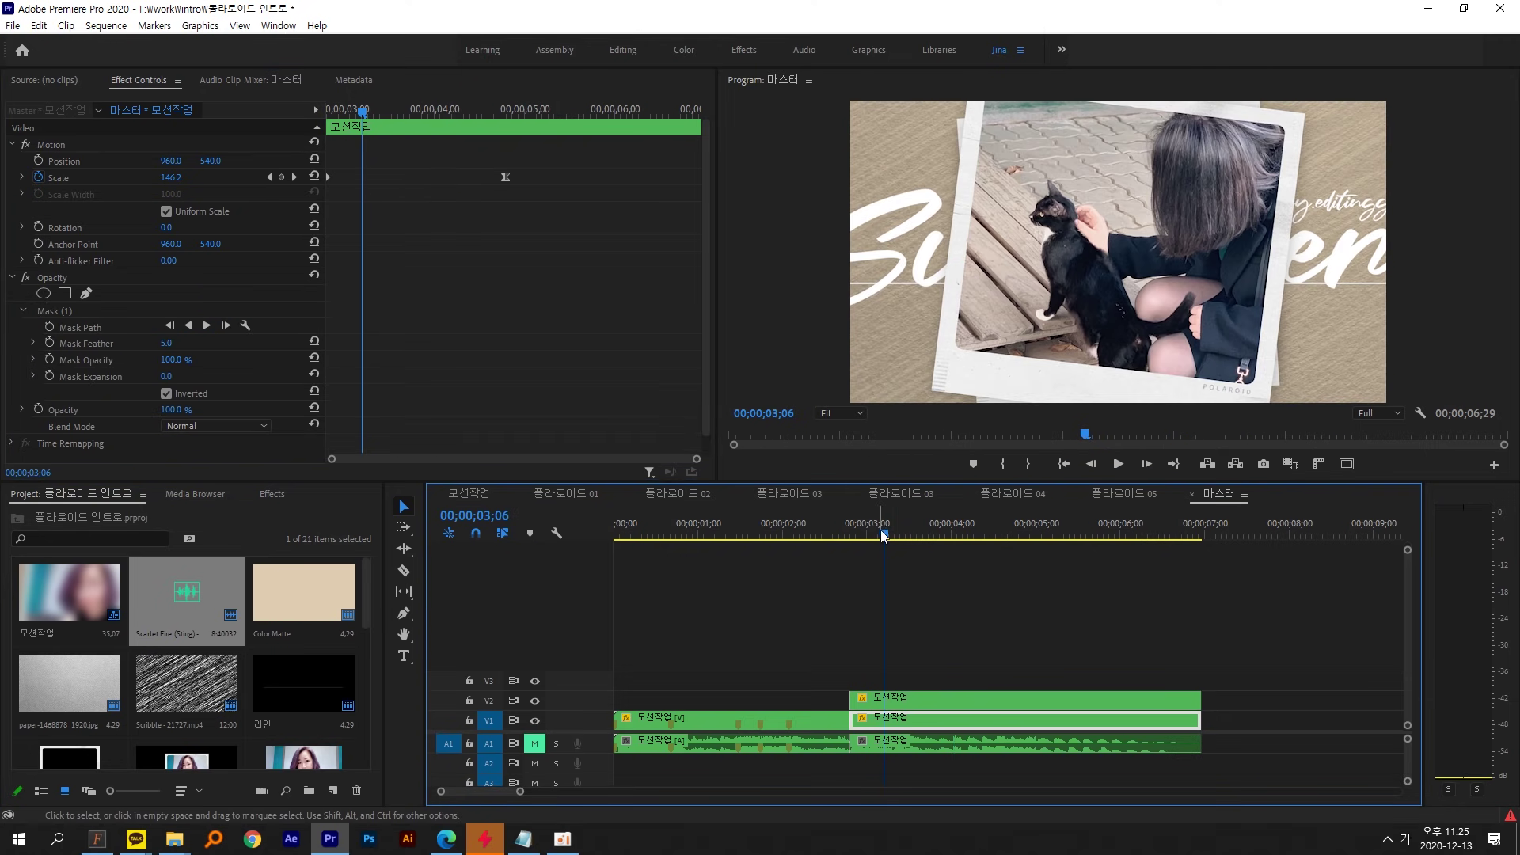
{"action": "left_click", "coordinate": [860, 533]}
{"action": "left_click_drag", "start_coordinate": [862, 532], "coordinate": [929, 536]}
{"action": "left_click", "coordinate": [915, 699]}
{"action": "key", "text": "space"}
{"action": "left_click", "coordinate": [876, 535]}
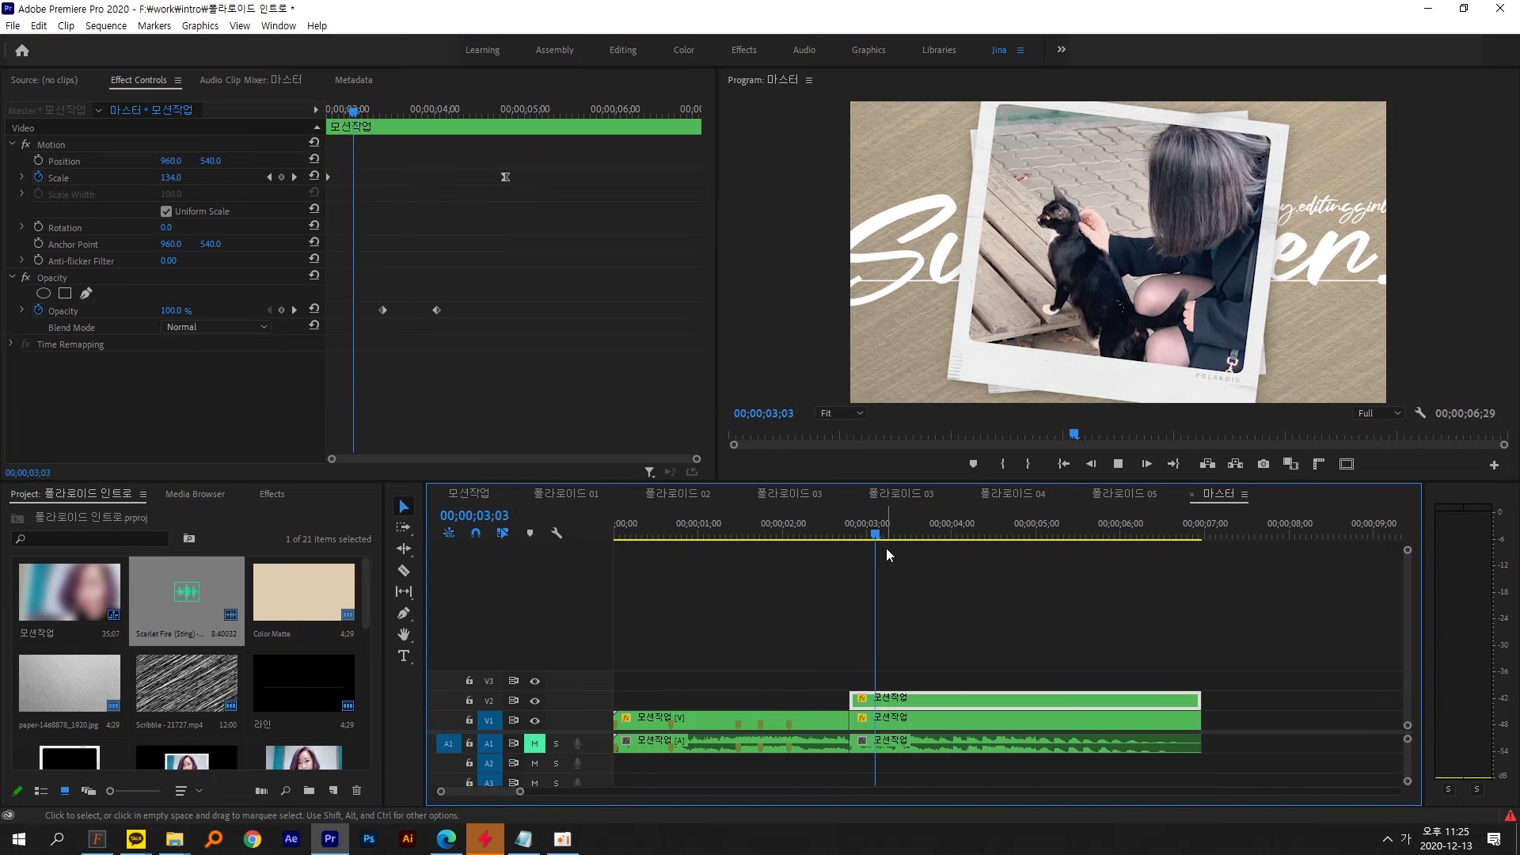
{"action": "left_click_drag", "start_coordinate": [902, 532], "coordinate": [855, 532]}
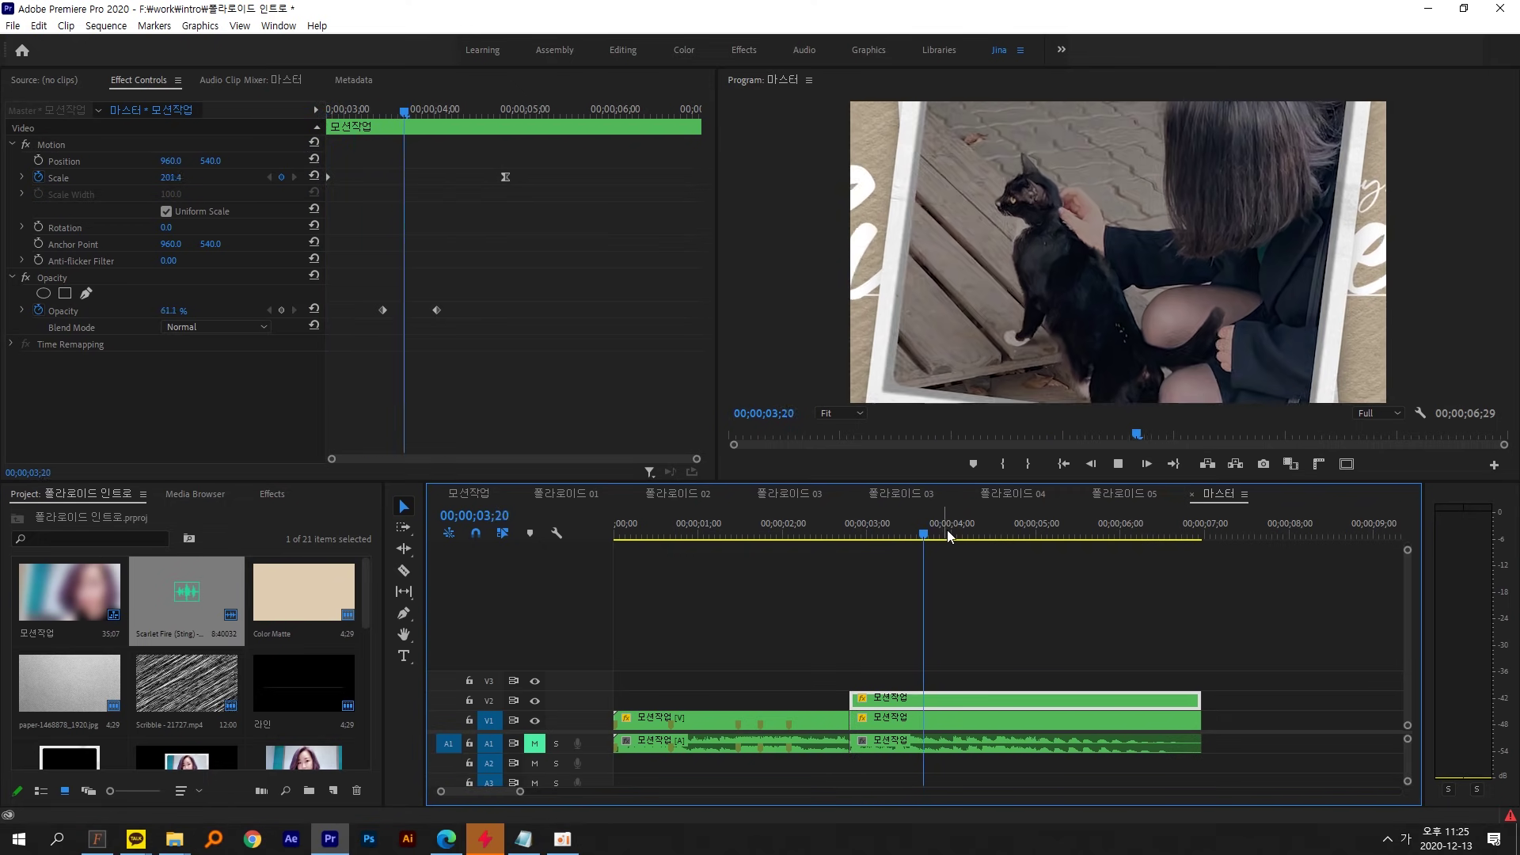
{"action": "key", "text": "space"}
- Move both zooming 모션작업 clips to V3 and V4 beyond the music's end, and place paper-1468878_1920.jpg on V1 after the first clip
{"action": "left_click", "coordinate": [866, 532]}
{"action": "left_click_drag", "start_coordinate": [883, 662], "coordinate": [1200, 663]}
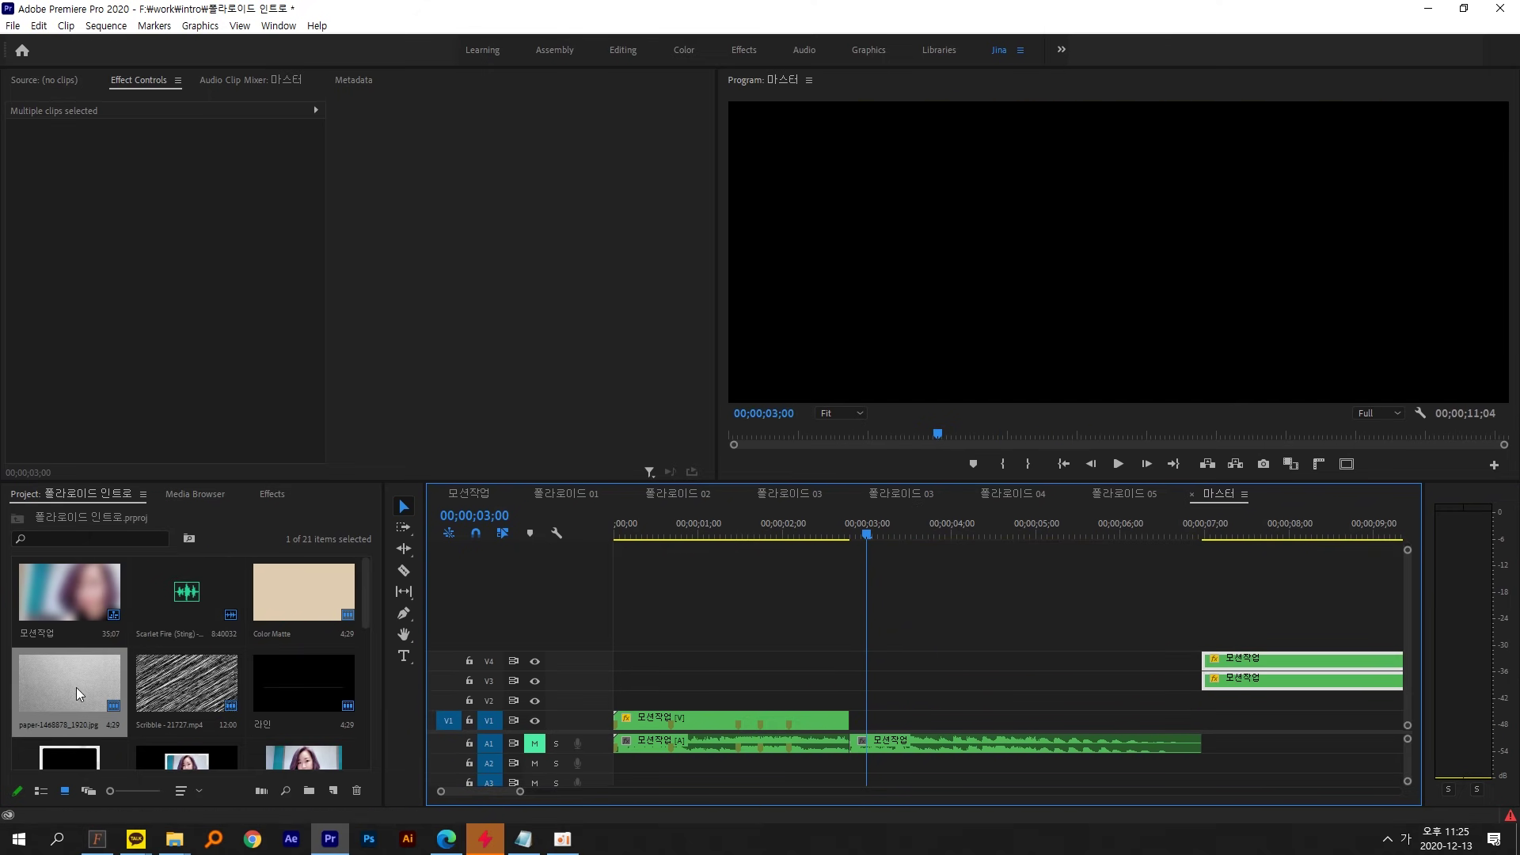
{"action": "left_click", "coordinate": [66, 505]}
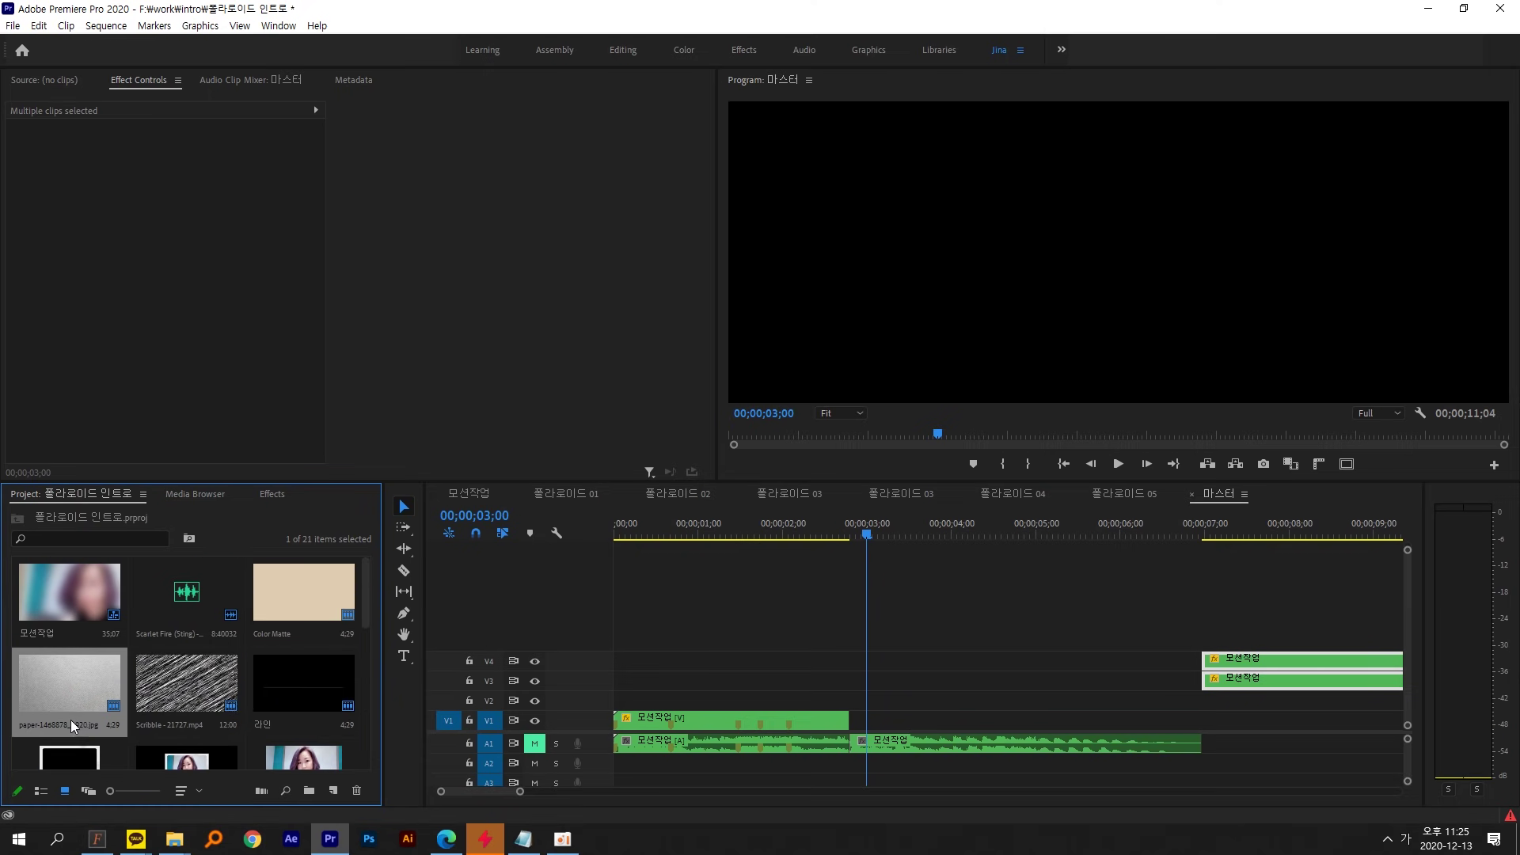
{"action": "left_click_drag", "start_coordinate": [70, 697], "coordinate": [862, 710]}
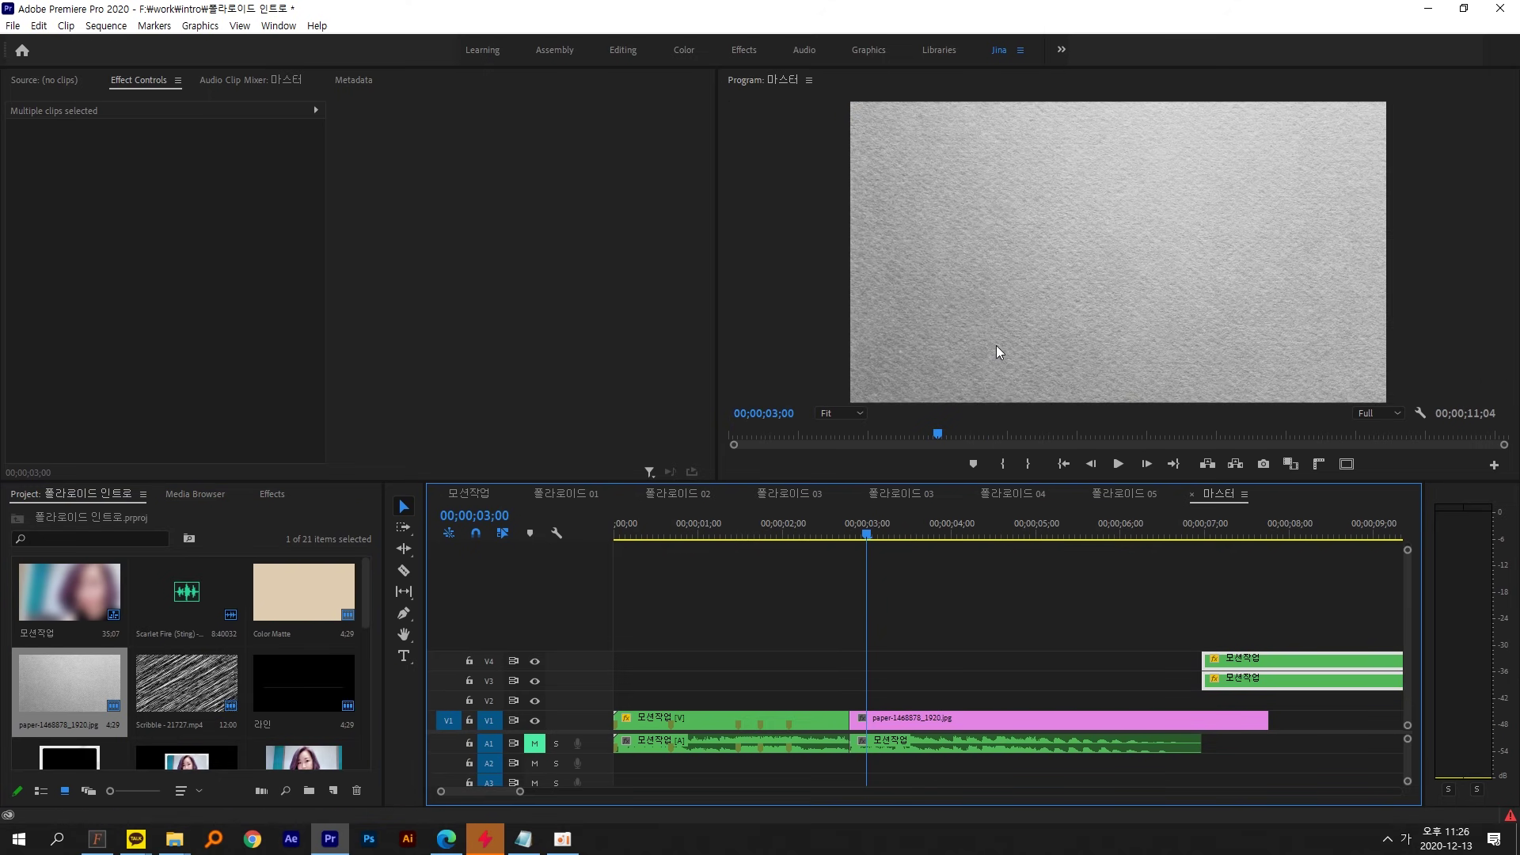
- Find the RGB Curves effect by searching for "curve" and apply it to the paper clip on V1
{"action": "left_click", "coordinate": [270, 494]}
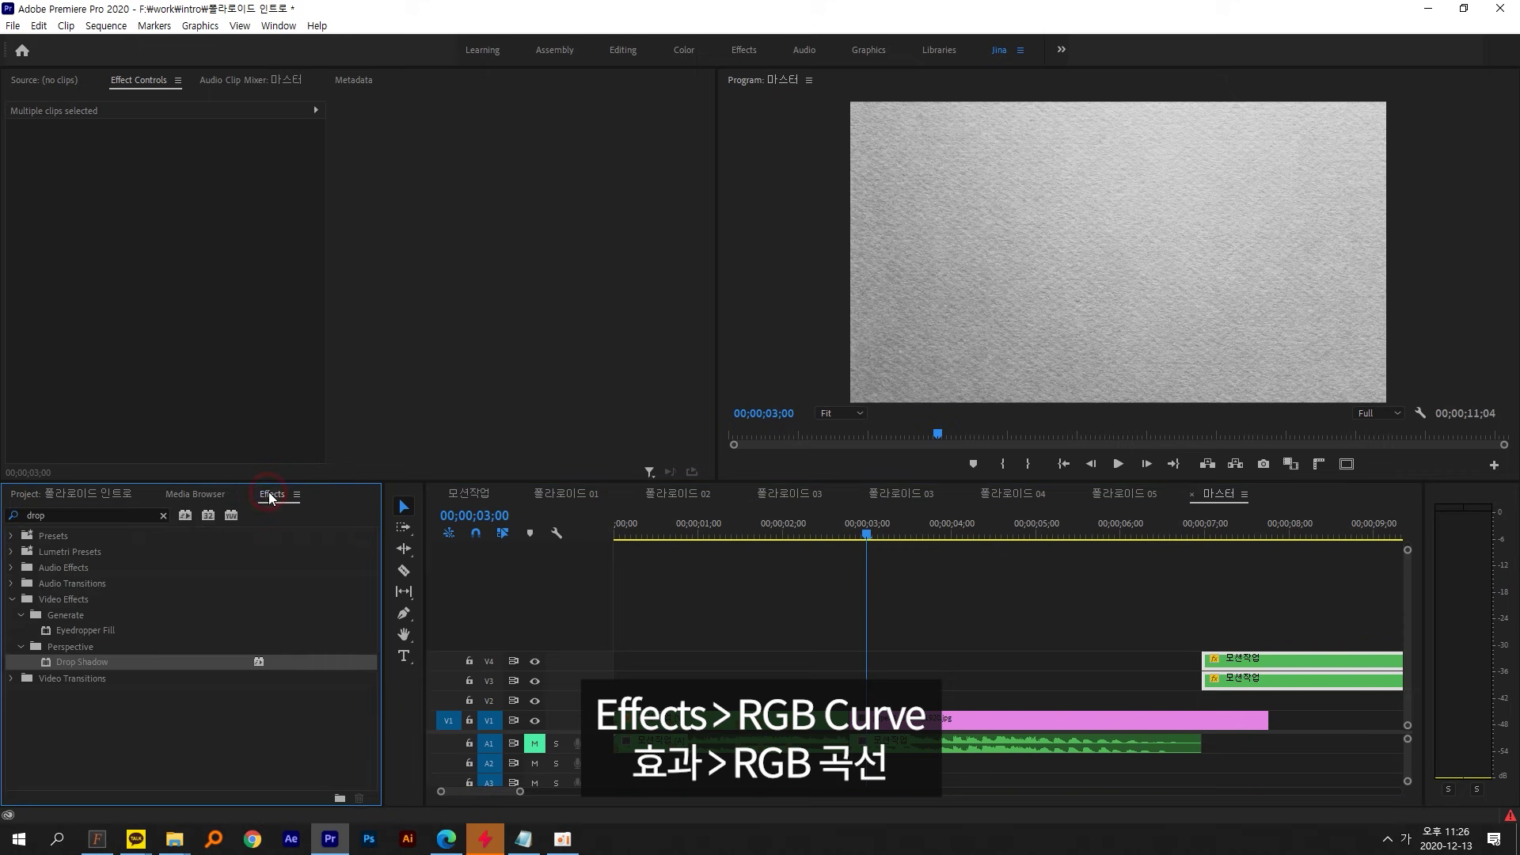
{"action": "left_click", "coordinate": [81, 513]}
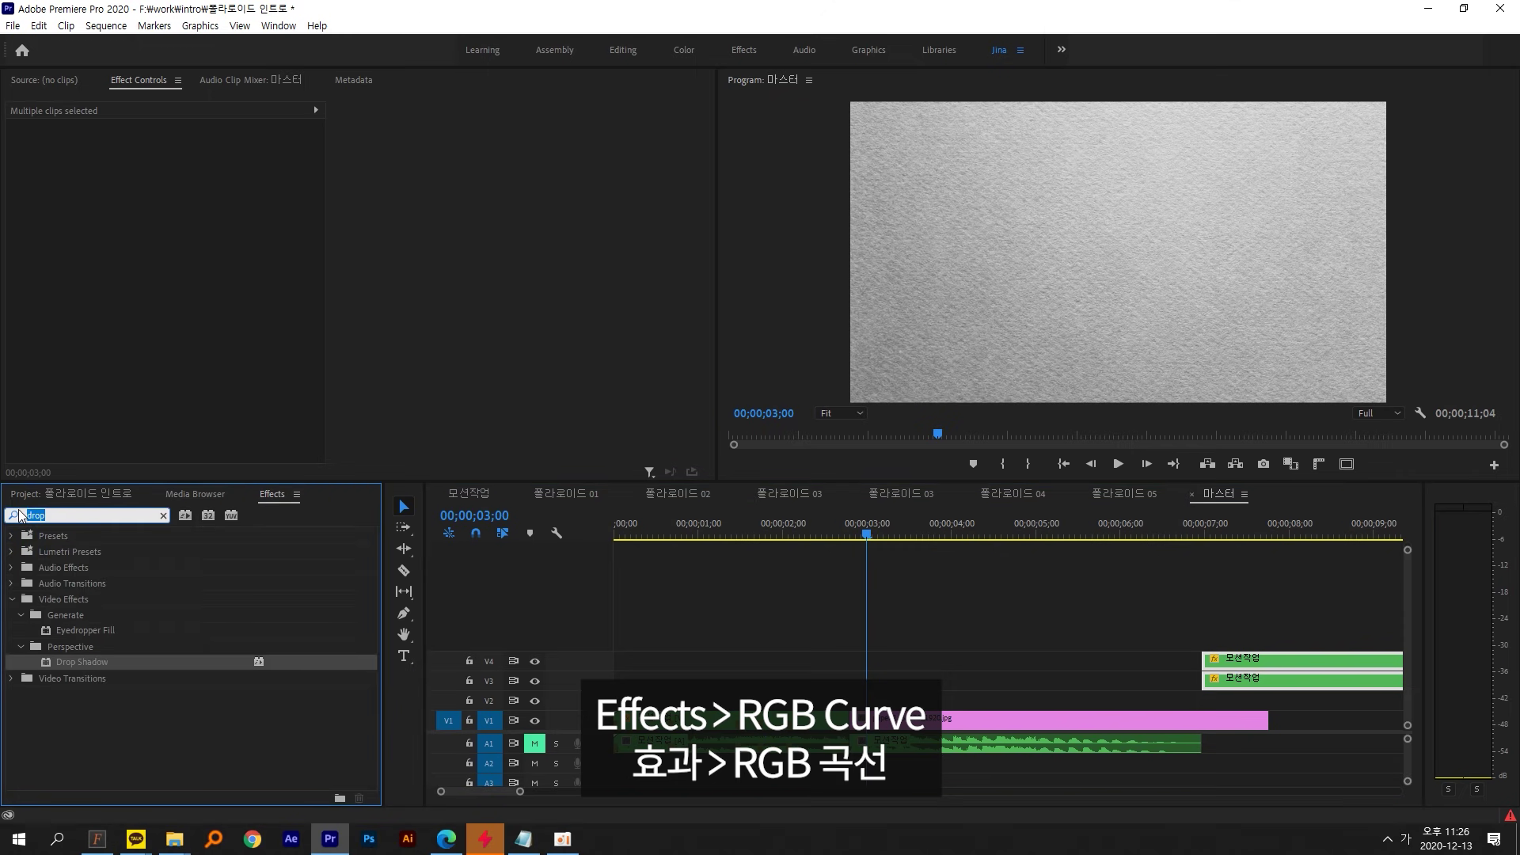
{"action": "type", "text": "curve"}
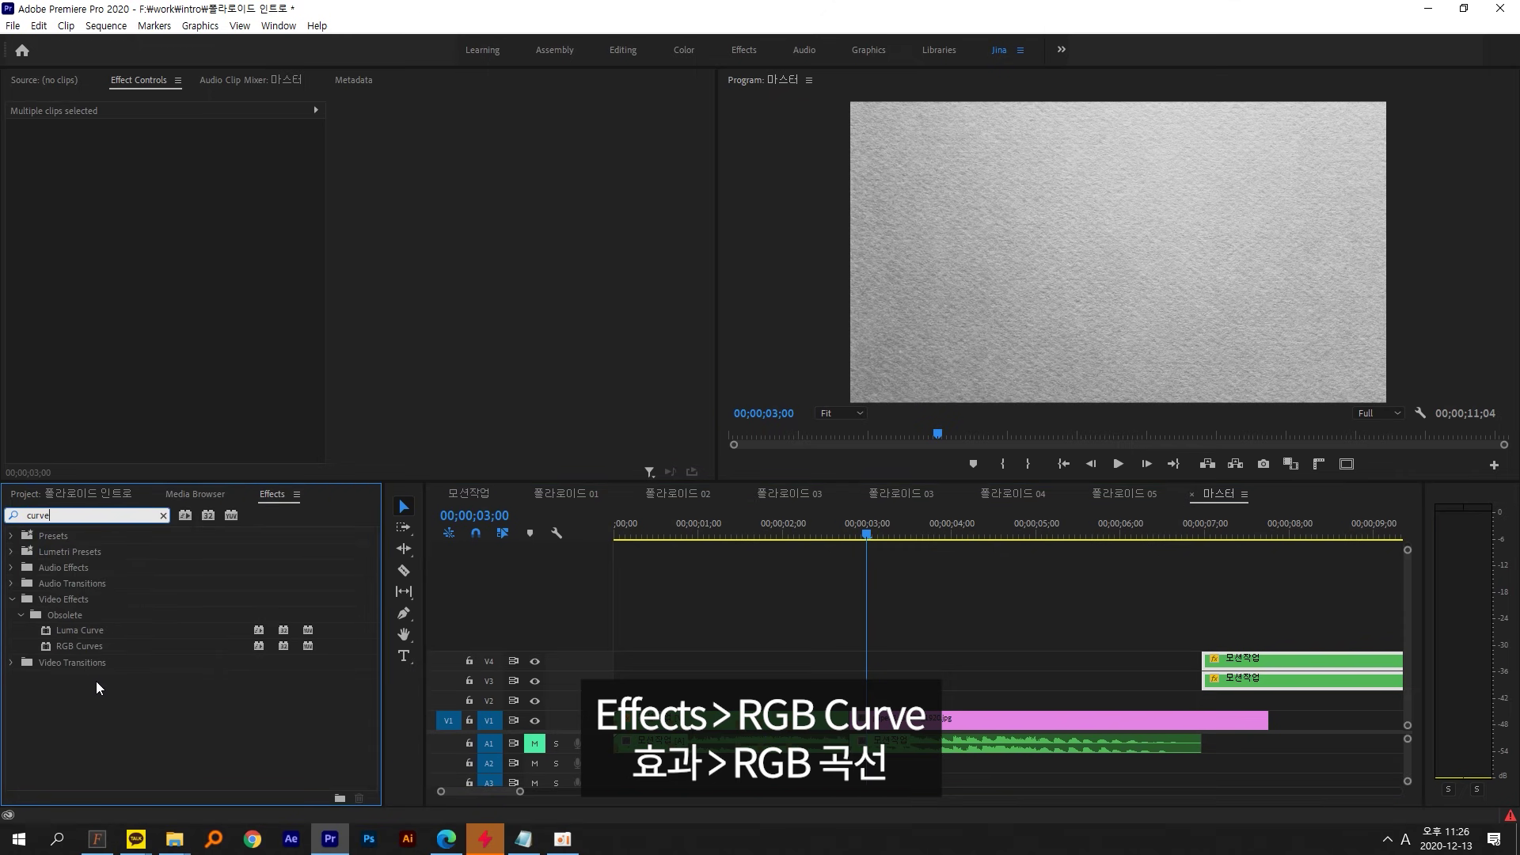
{"action": "left_click", "coordinate": [83, 647]}
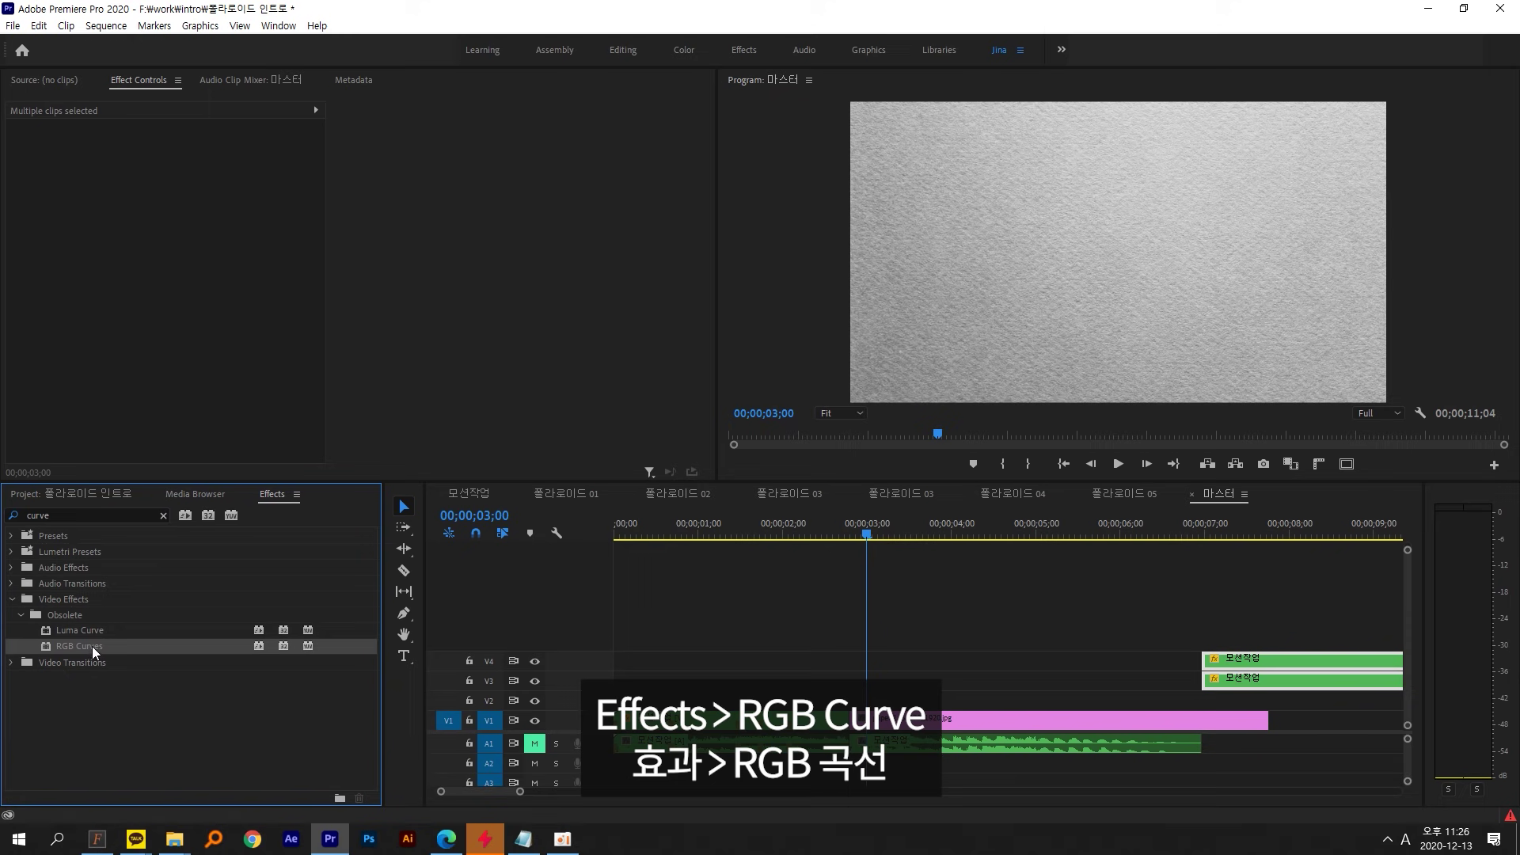
{"action": "left_click_drag", "start_coordinate": [92, 645], "coordinate": [912, 717]}
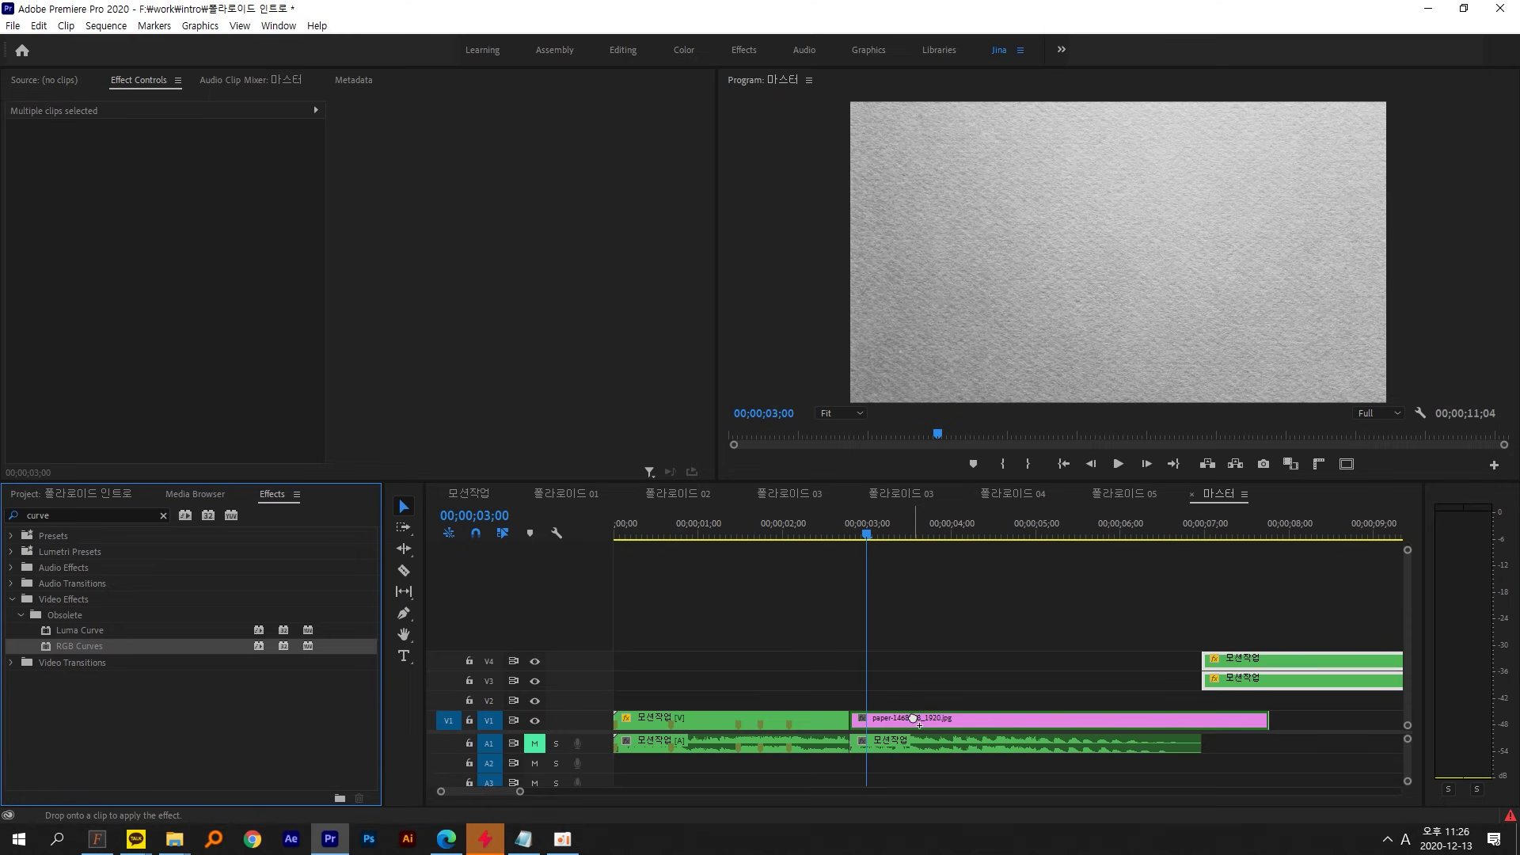
- Brighten the paper clip by bending the RGB Curves Master curve upward
{"action": "left_click", "coordinate": [331, 208]}
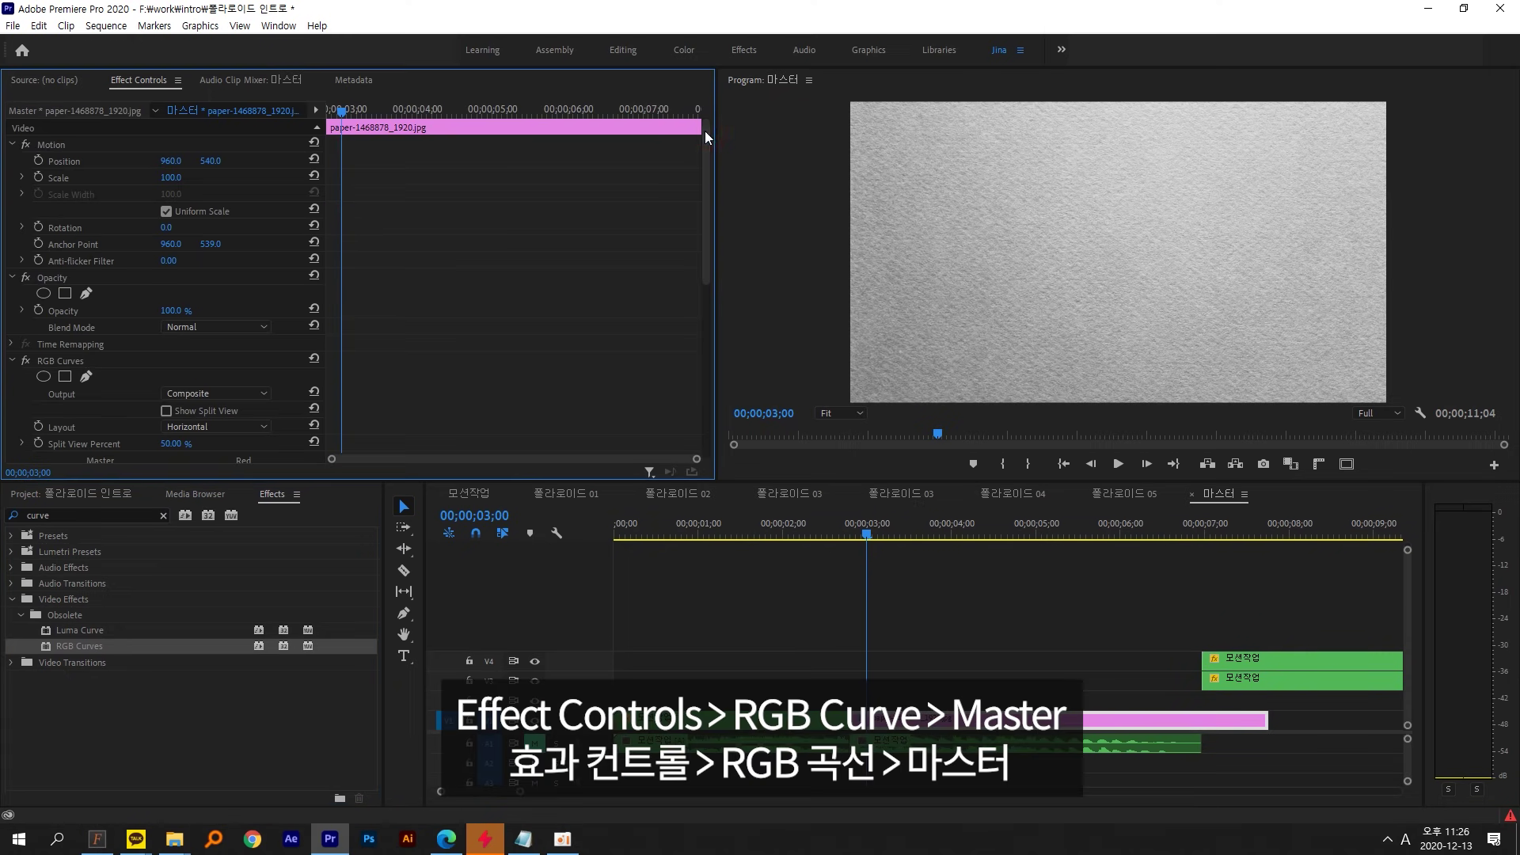
{"action": "left_click_drag", "start_coordinate": [706, 158], "coordinate": [710, 276]}
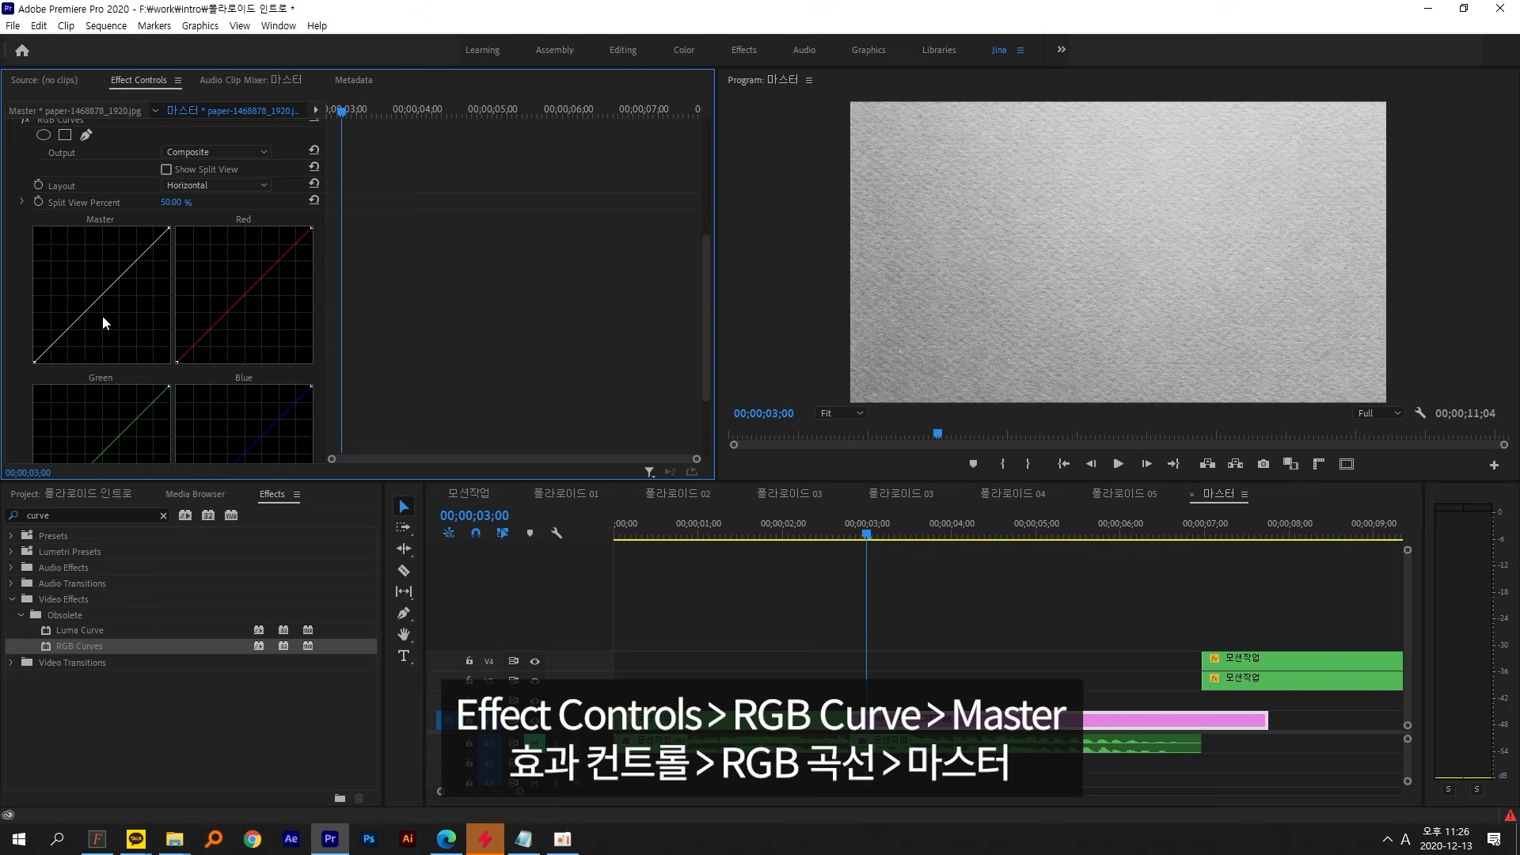
{"action": "left_click_drag", "start_coordinate": [101, 297], "coordinate": [76, 283]}
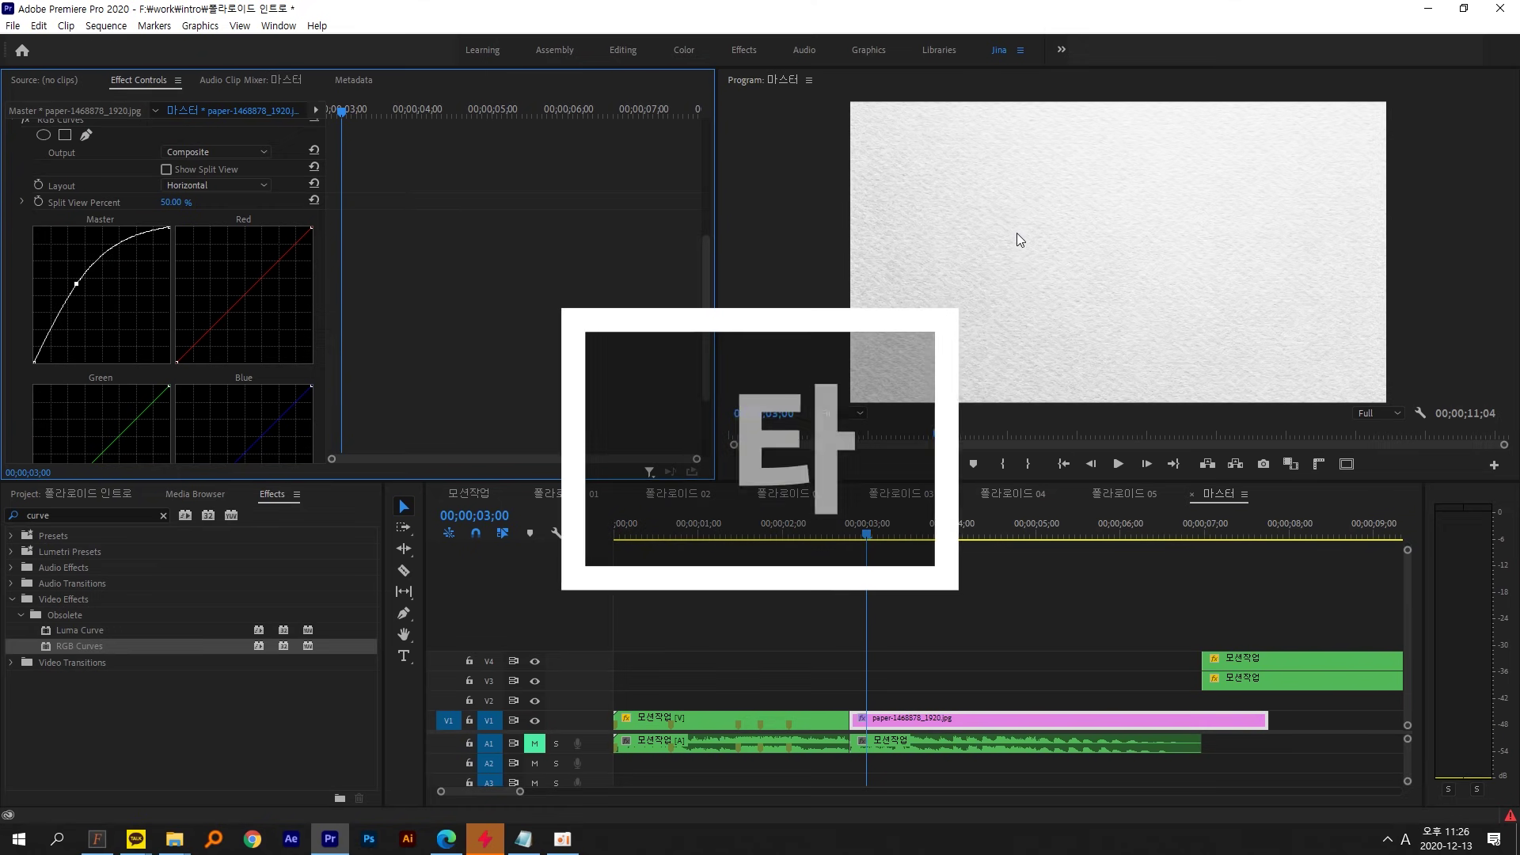
- Add a text layer reading "편집하는여자" near the middle of the frame at 00;00;03;00
{"action": "left_click", "coordinate": [404, 655]}
{"action": "left_click", "coordinate": [1061, 265]}
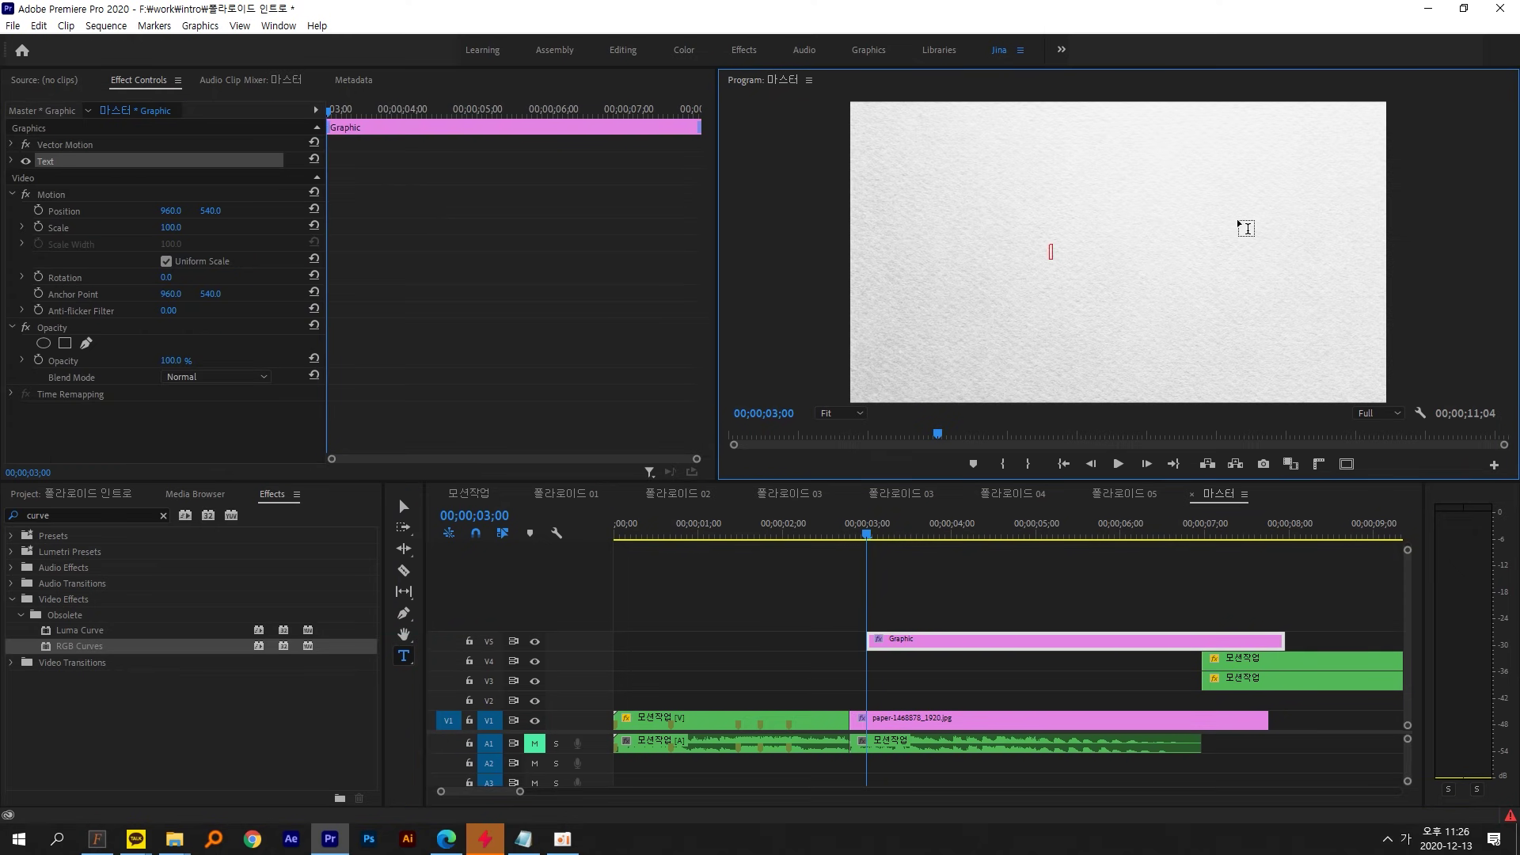
{"action": "type", "text": "편집하는여자"}
{"action": "left_click", "coordinate": [404, 506]}
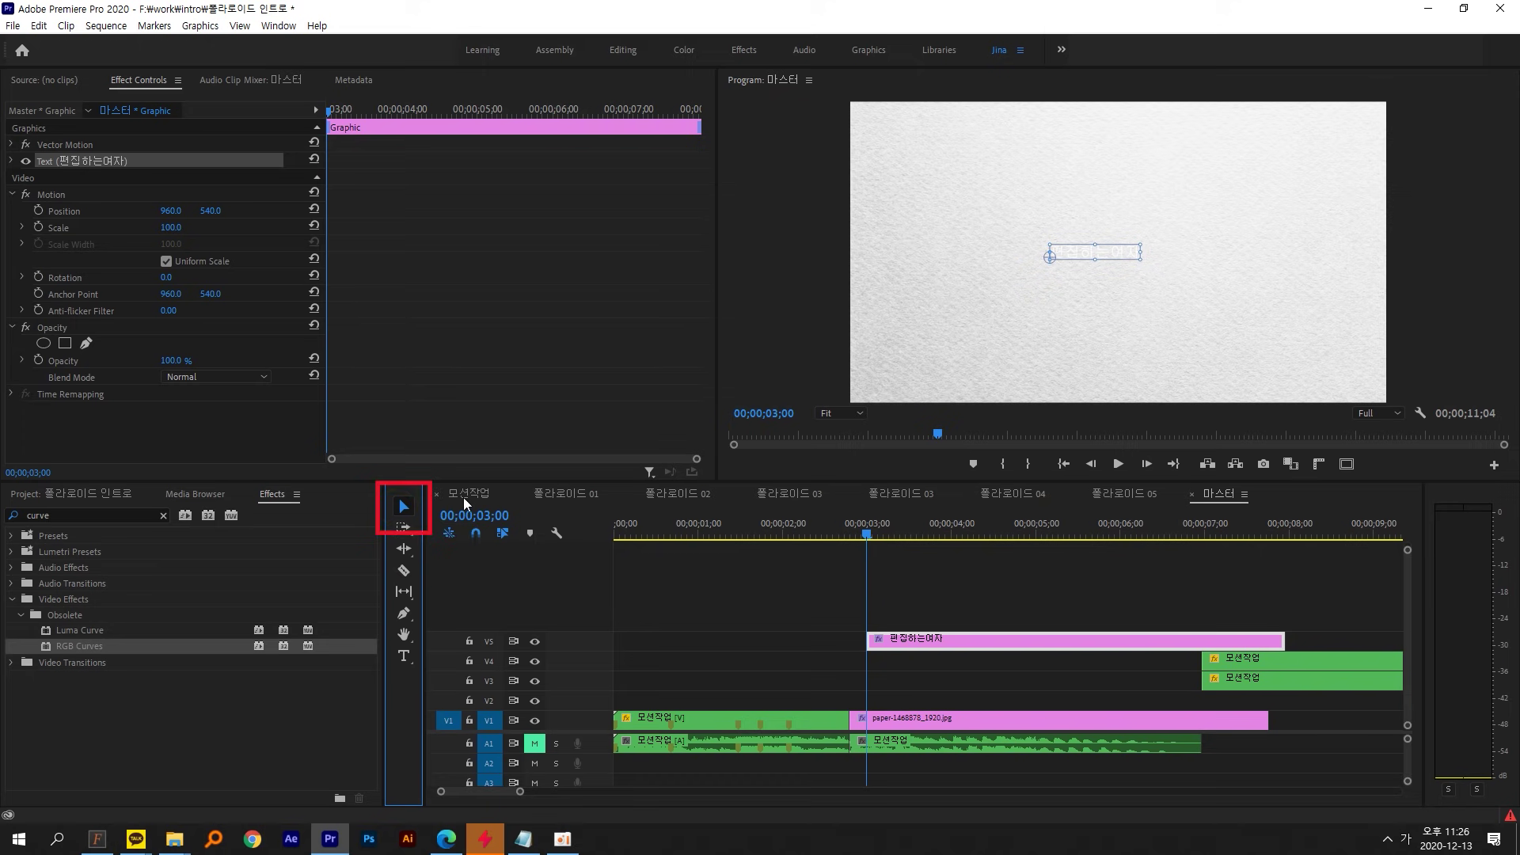
- Style the title in THEBalsamtint at size 202 with a coral-red fill, and centre it in the frame
{"action": "left_click", "coordinate": [61, 160]}
{"action": "left_click", "coordinate": [11, 161]}
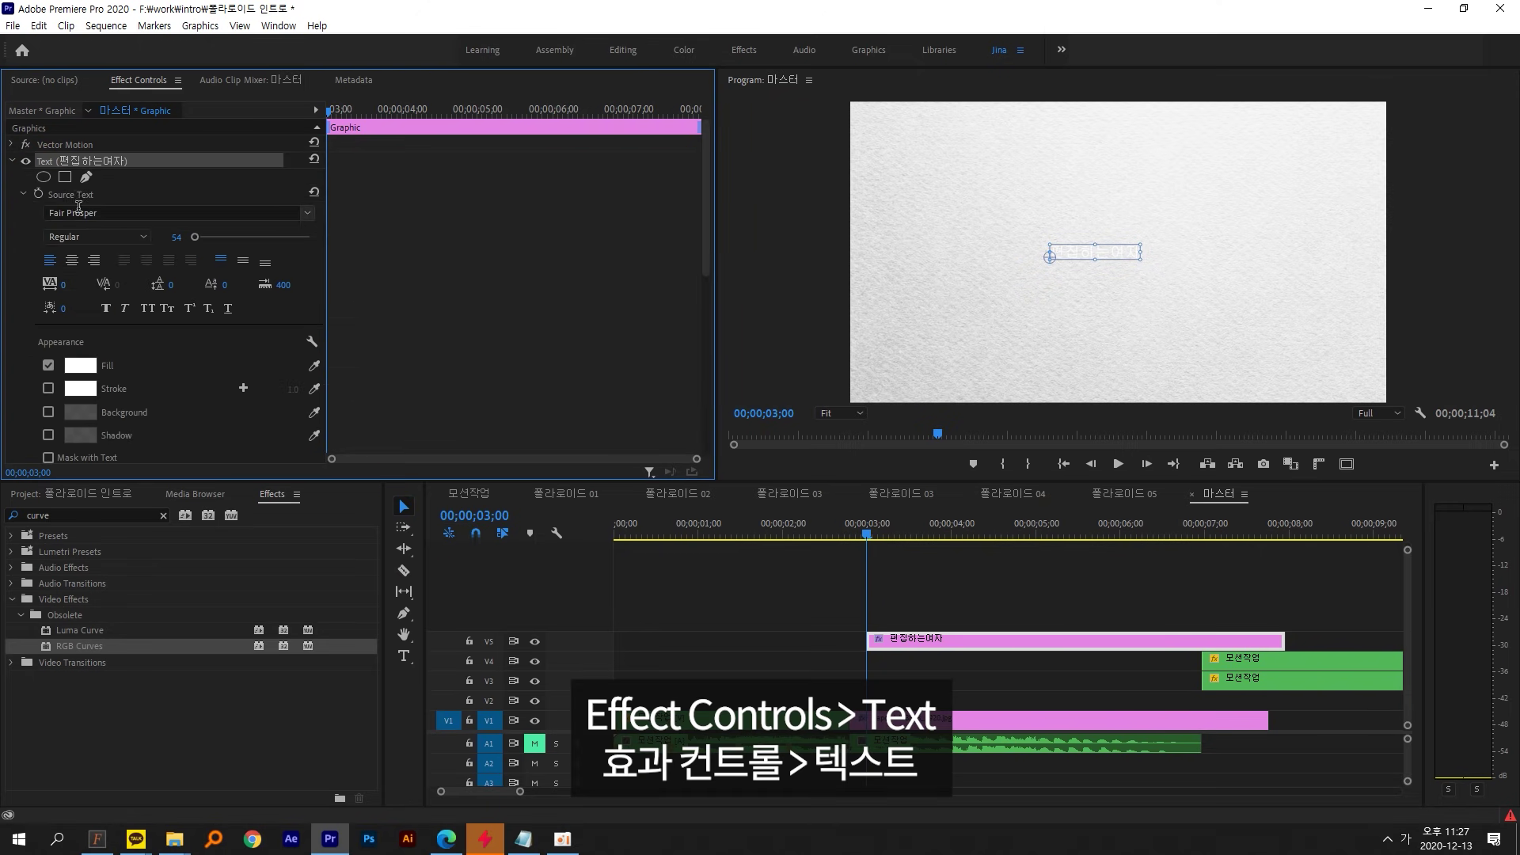
{"action": "left_click", "coordinate": [79, 212]}
{"action": "key", "text": "BackSpace"}
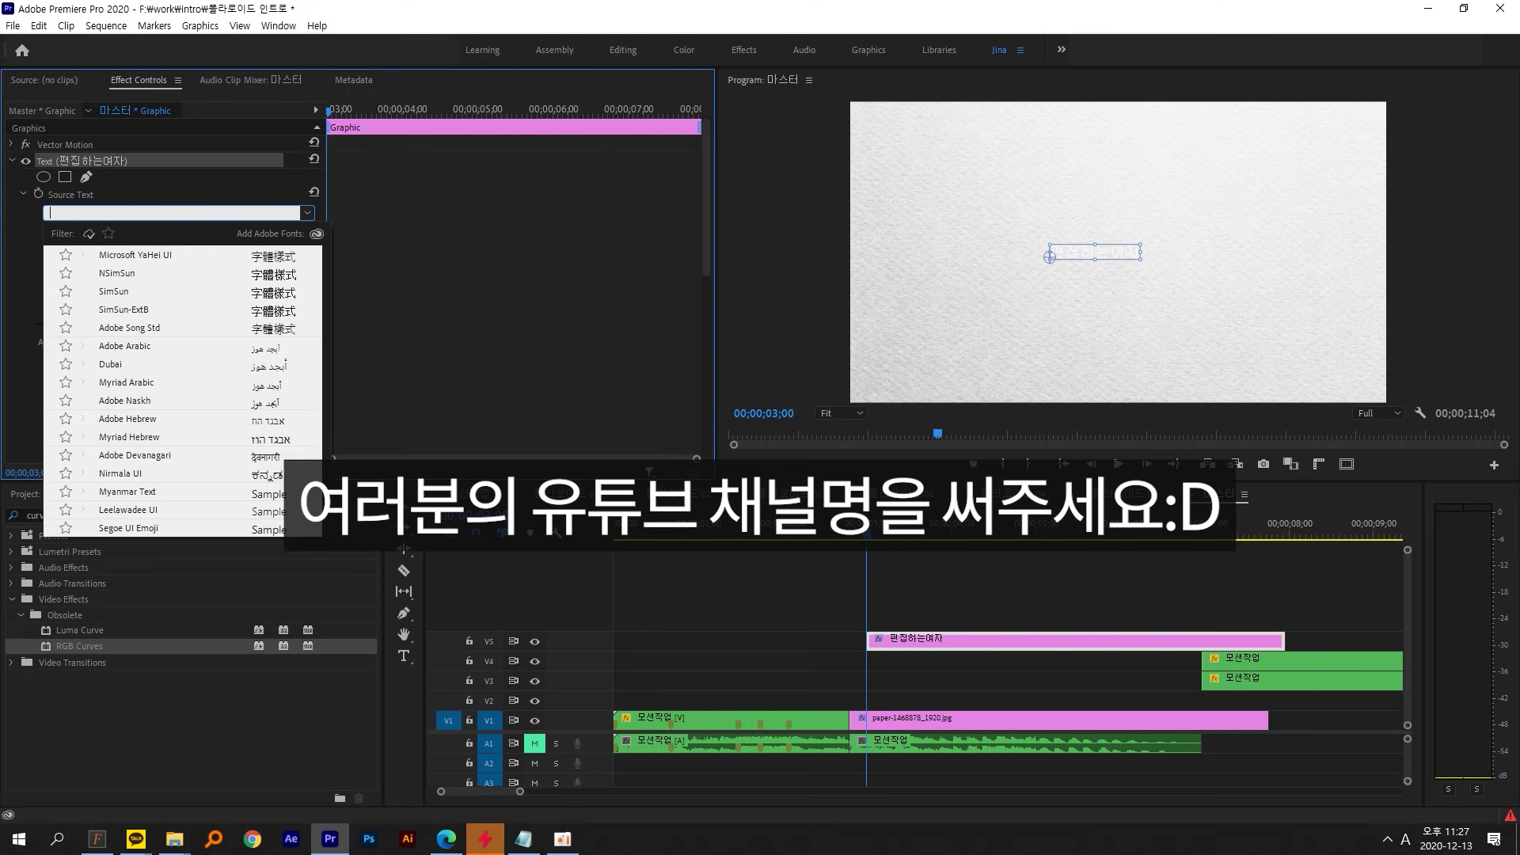
{"action": "type", "text": "THE"}
{"action": "key", "text": "Return"}
{"action": "left_click", "coordinate": [79, 365]}
{"action": "left_click", "coordinate": [900, 451]}
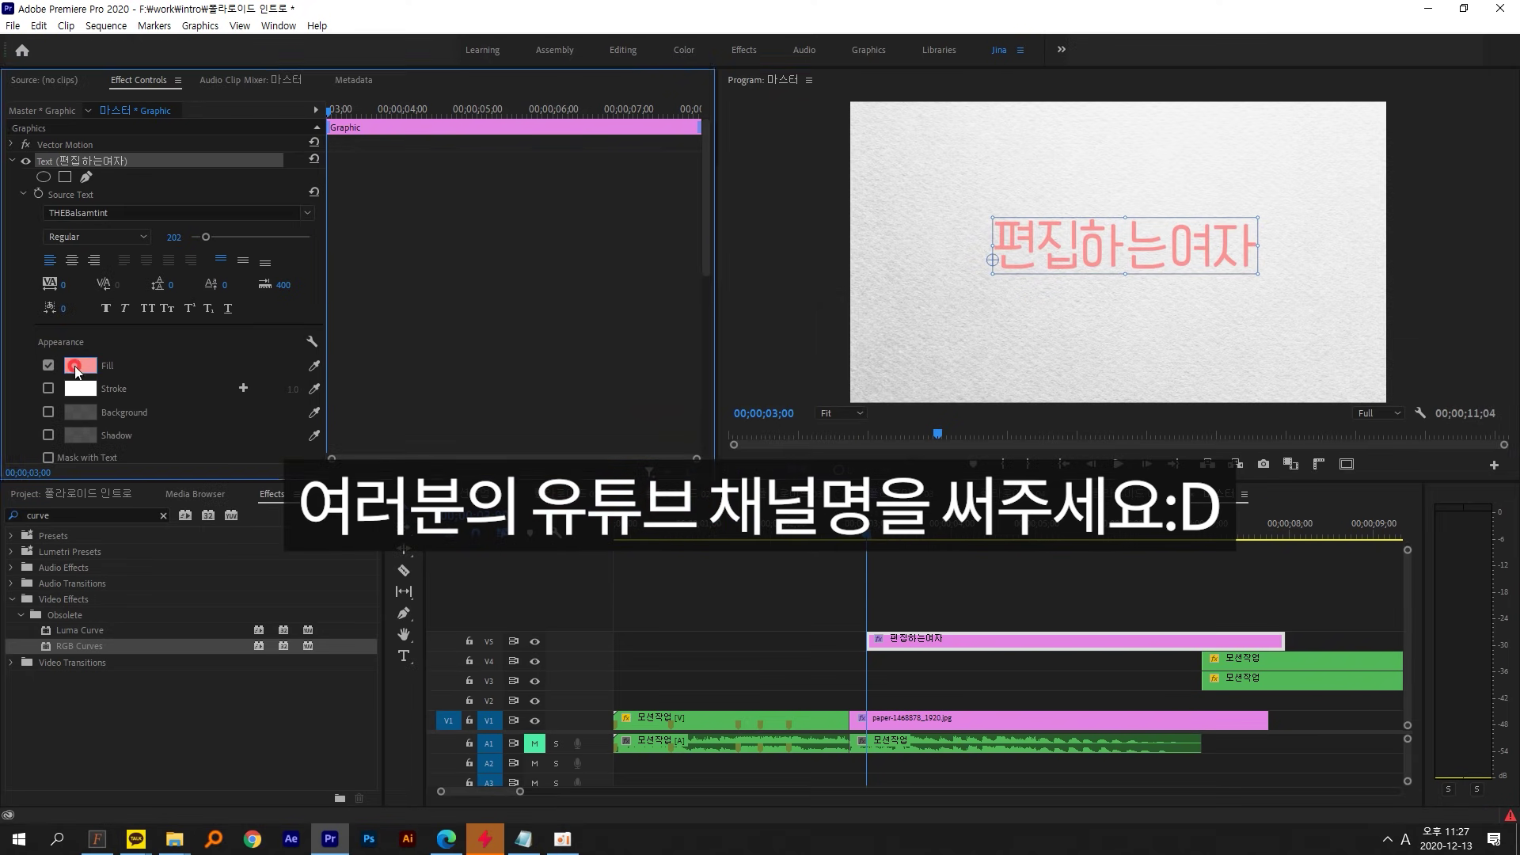
{"action": "left_click_drag", "start_coordinate": [1128, 238], "coordinate": [1116, 237]}
- Move the title clip to V2 above the paper clip and trim both clips to the end of the music
{"action": "left_click_drag", "start_coordinate": [910, 645], "coordinate": [898, 703]}
{"action": "left_click", "coordinate": [865, 657]}
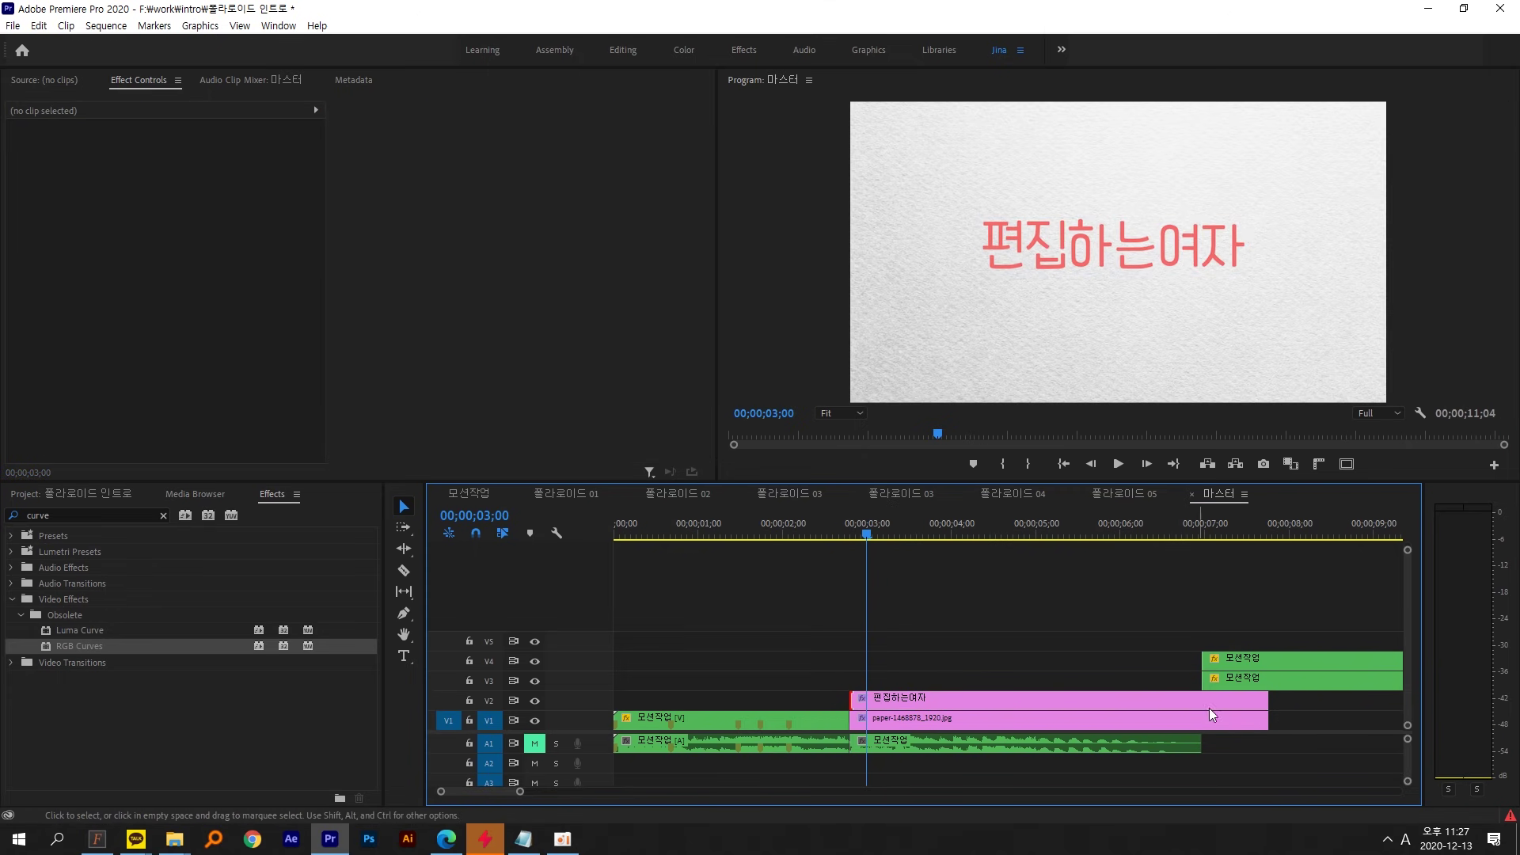
{"action": "left_click_drag", "start_coordinate": [1267, 701], "coordinate": [1200, 701]}
{"action": "left_click", "coordinate": [1027, 265]}
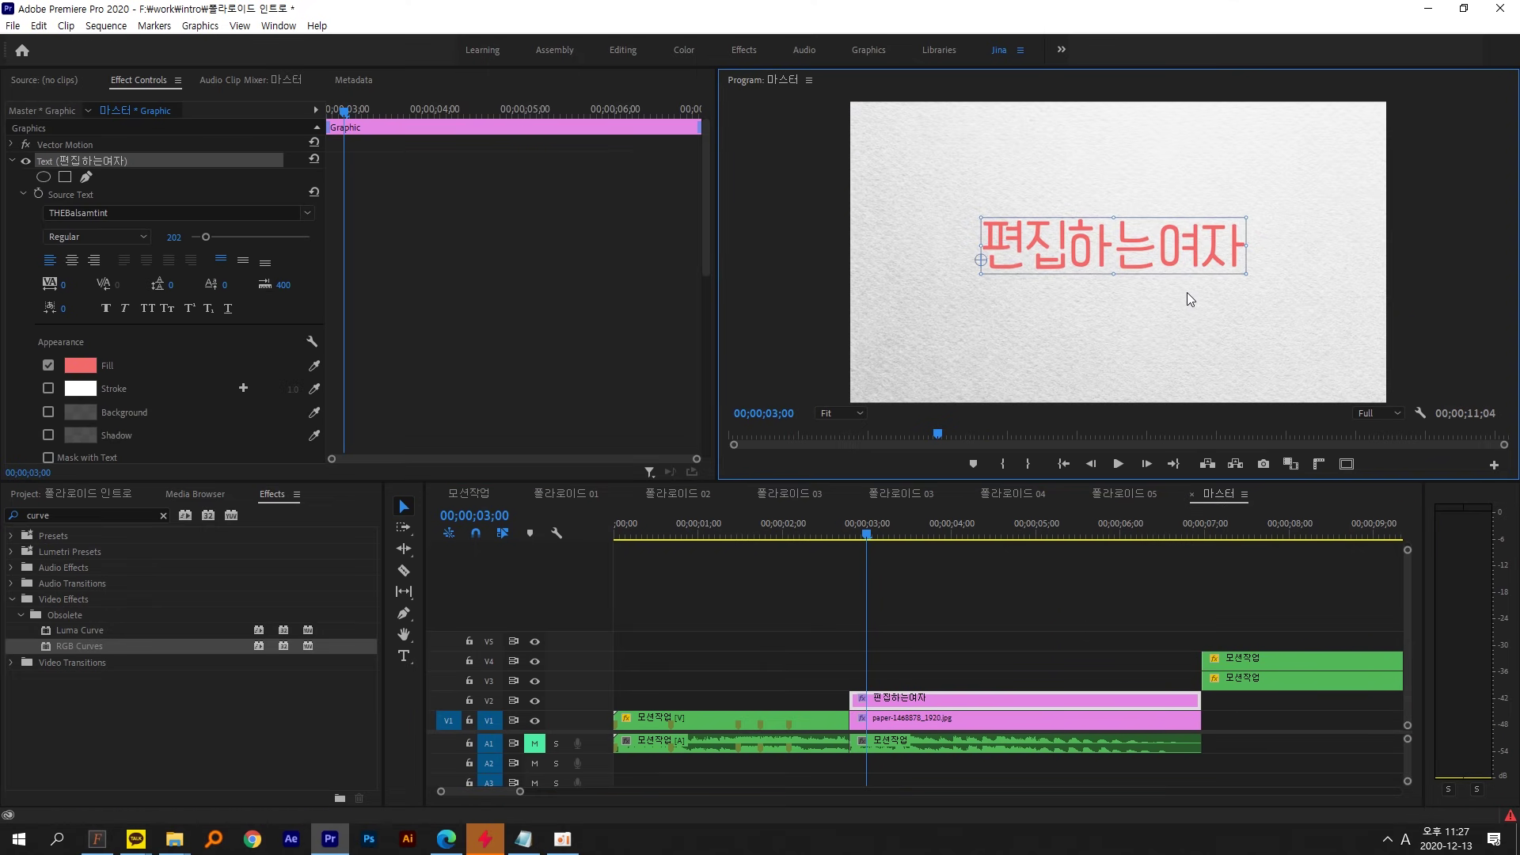
- Duplicate the title clip onto V3 and move the copy's text directly below the original title
{"action": "left_click", "coordinate": [966, 559]}
{"action": "left_click", "coordinate": [909, 700]}
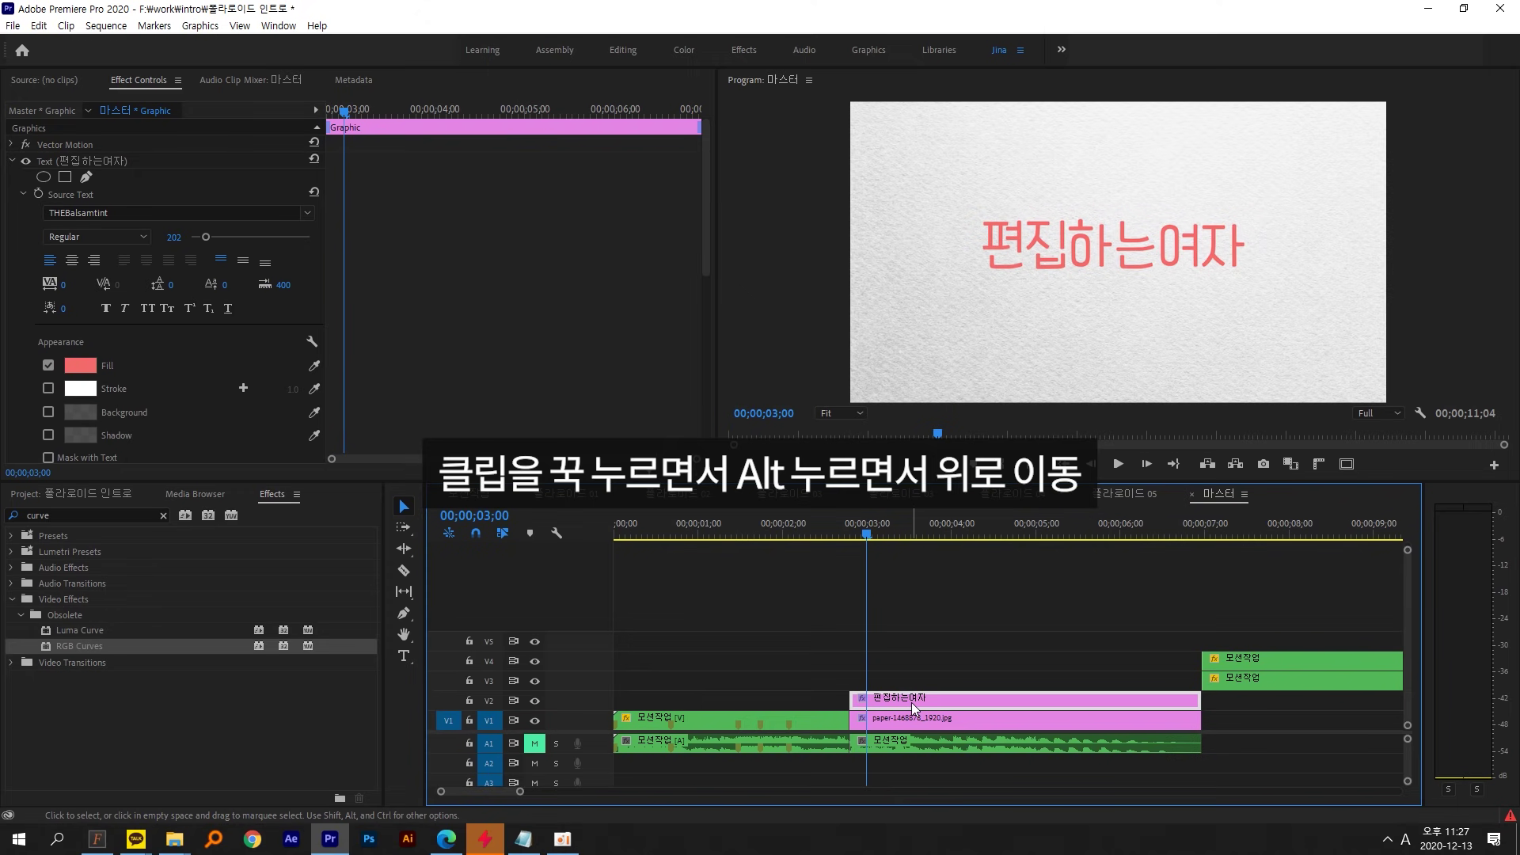
{"action": "left_click_drag", "start_coordinate": [910, 702], "coordinate": [918, 682]}
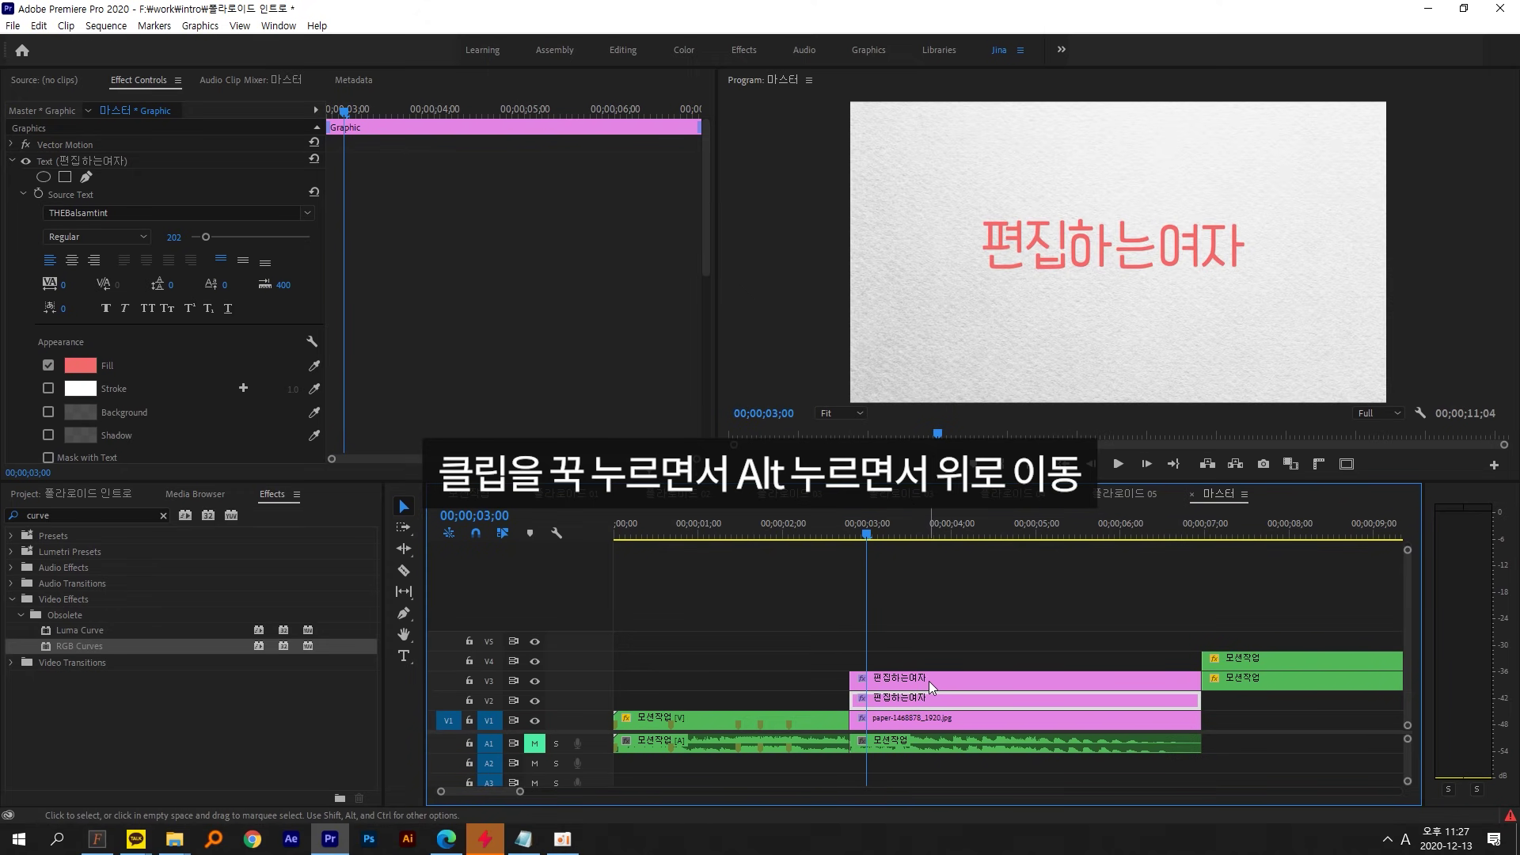
{"action": "left_click", "coordinate": [915, 678]}
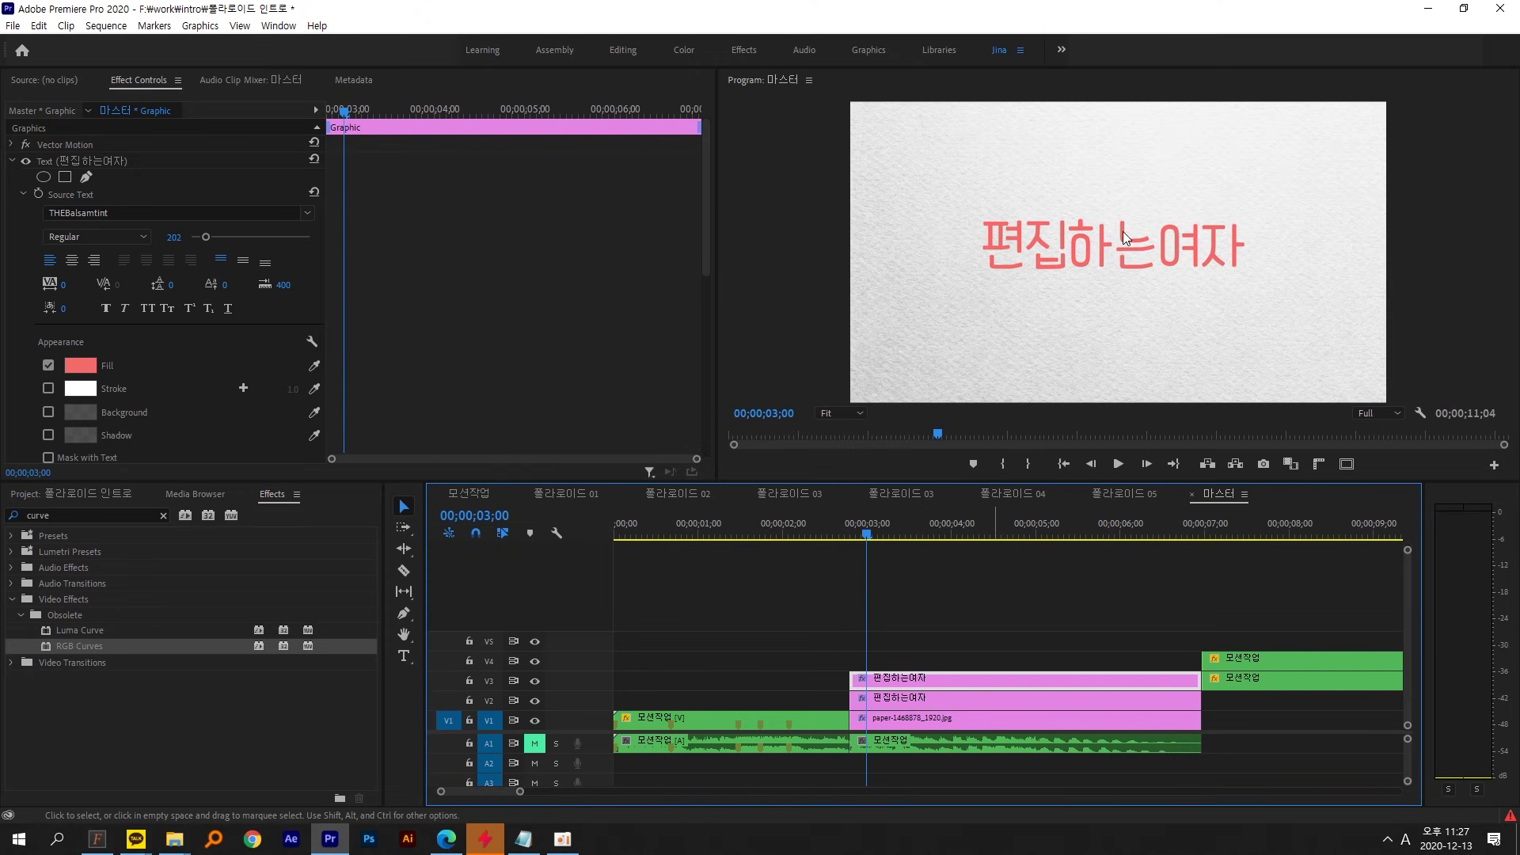
{"action": "left_click_drag", "start_coordinate": [1127, 241], "coordinate": [1111, 315]}
- Replace the lower duplicate title's text with "프리미어프로, 애프터이펙트만지기."
{"action": "double_click", "coordinate": [1131, 317]}
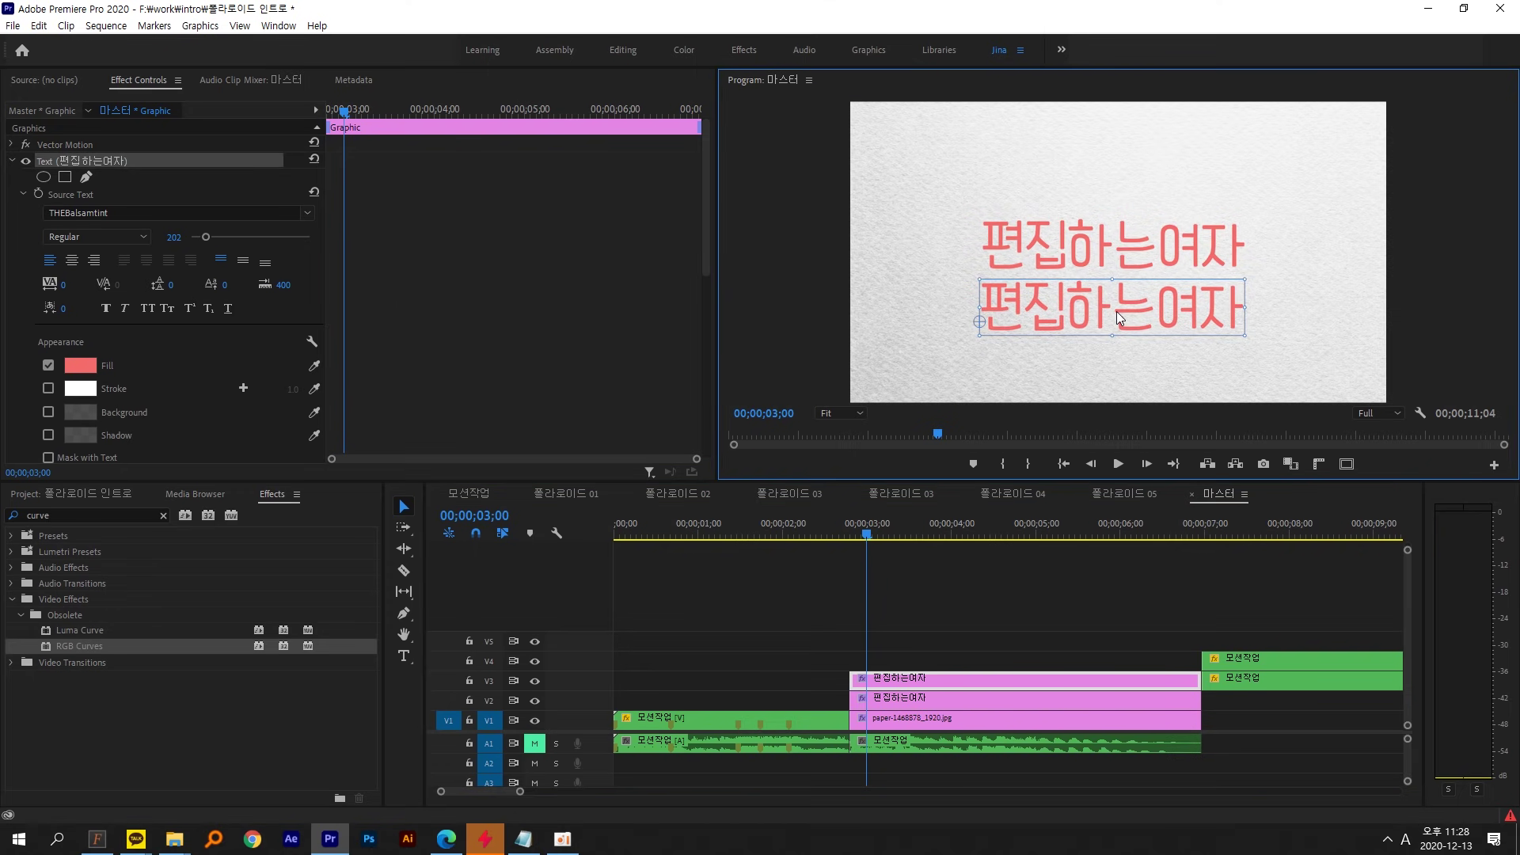
{"action": "double_click", "coordinate": [1116, 311]}
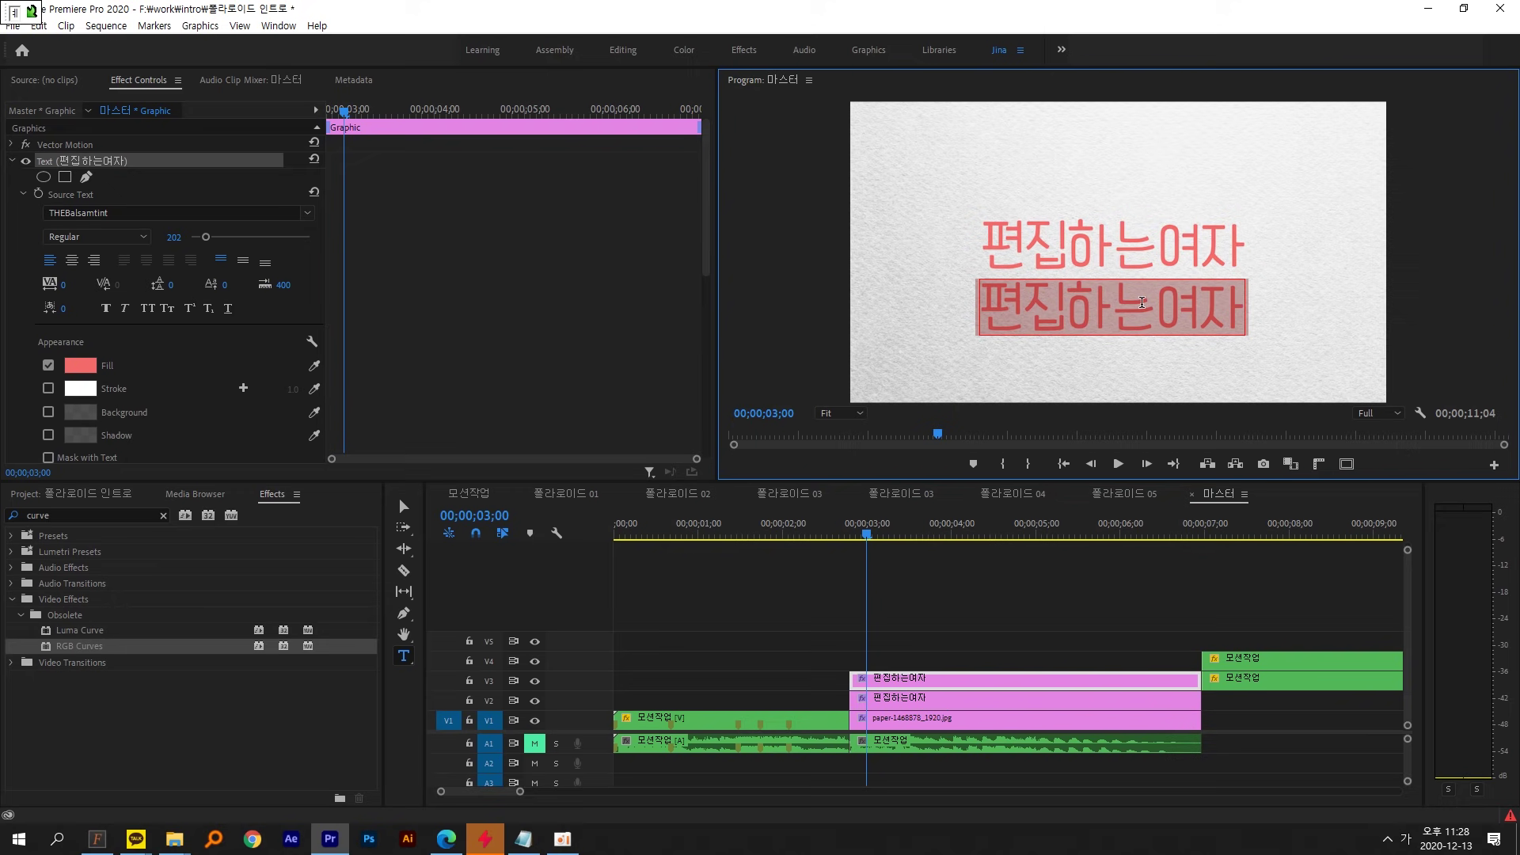
{"action": "type", "text": "프리미어프로, 애프터이펙트만지기."}
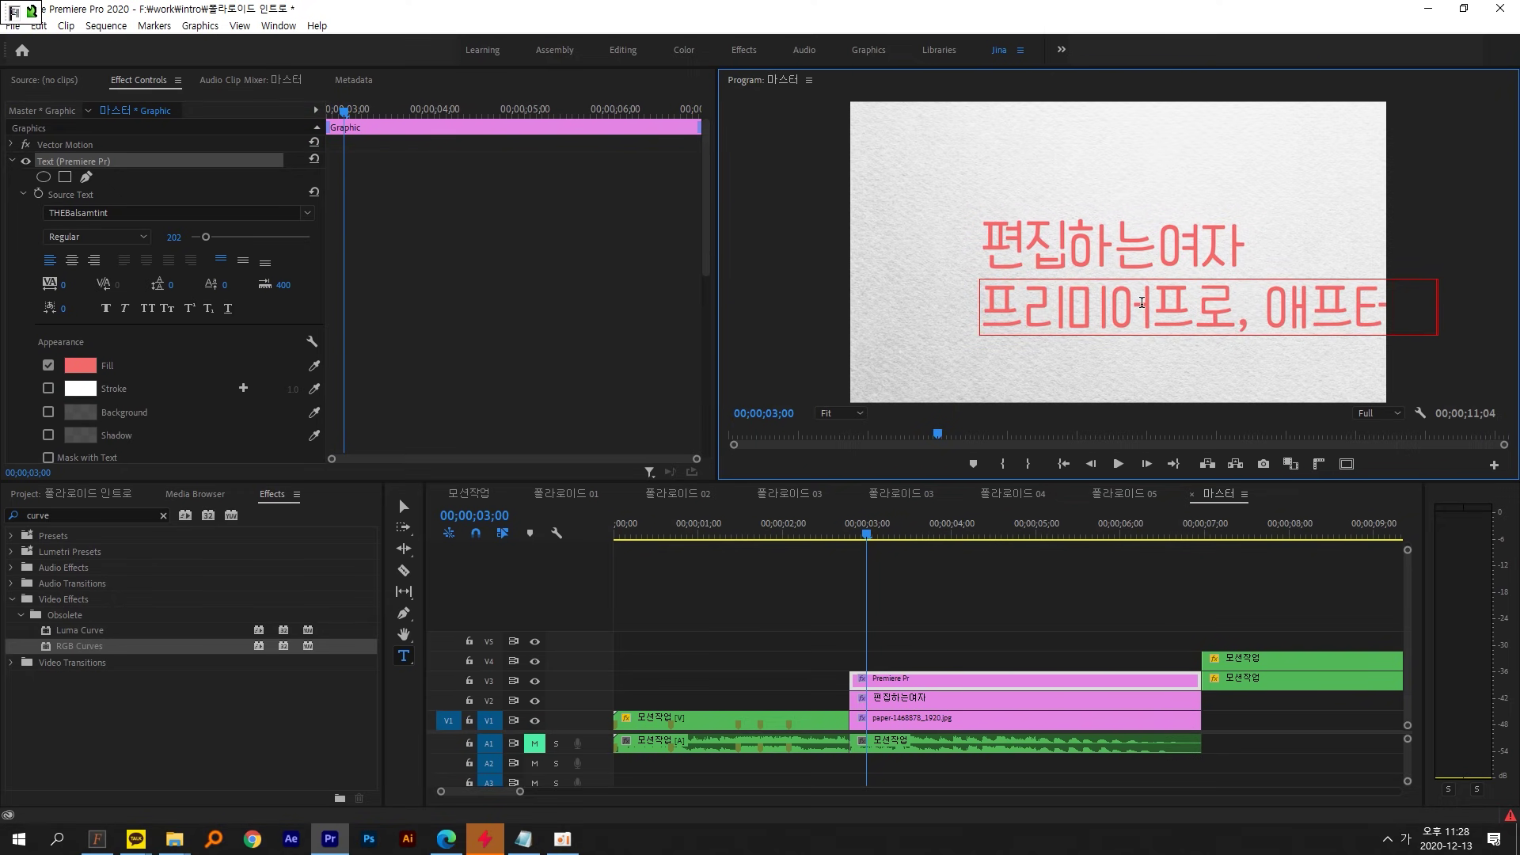
{"action": "left_click", "coordinate": [403, 506]}
- Reduce the subtitle's font size to 65 and change its fill to dark grey
{"action": "left_click", "coordinate": [150, 82]}
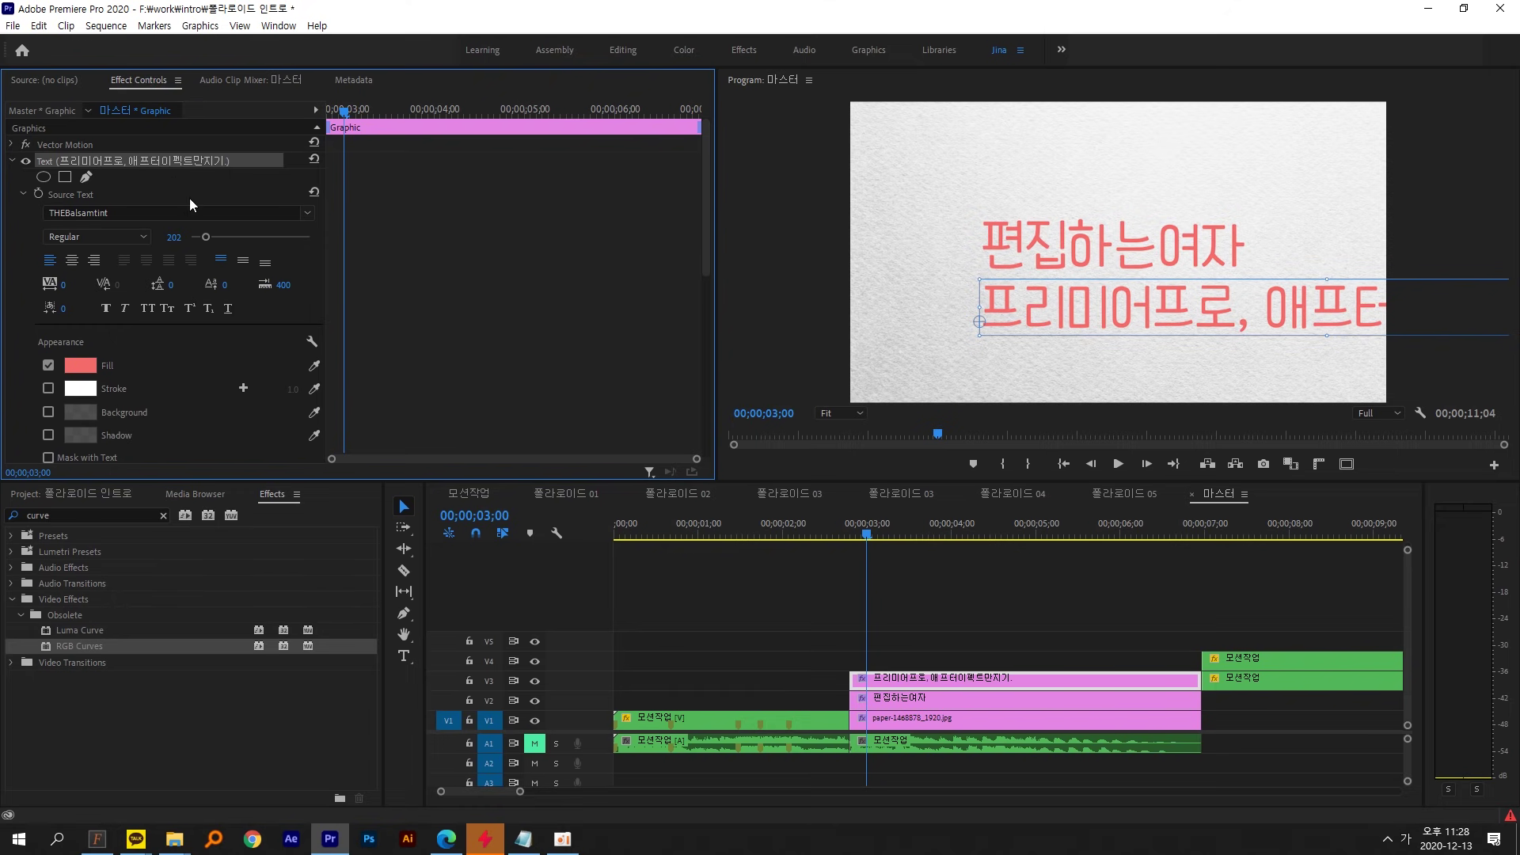
{"action": "left_click_drag", "start_coordinate": [205, 237], "coordinate": [196, 237]}
{"action": "left_click", "coordinate": [80, 365]}
{"action": "left_click", "coordinate": [869, 343]}
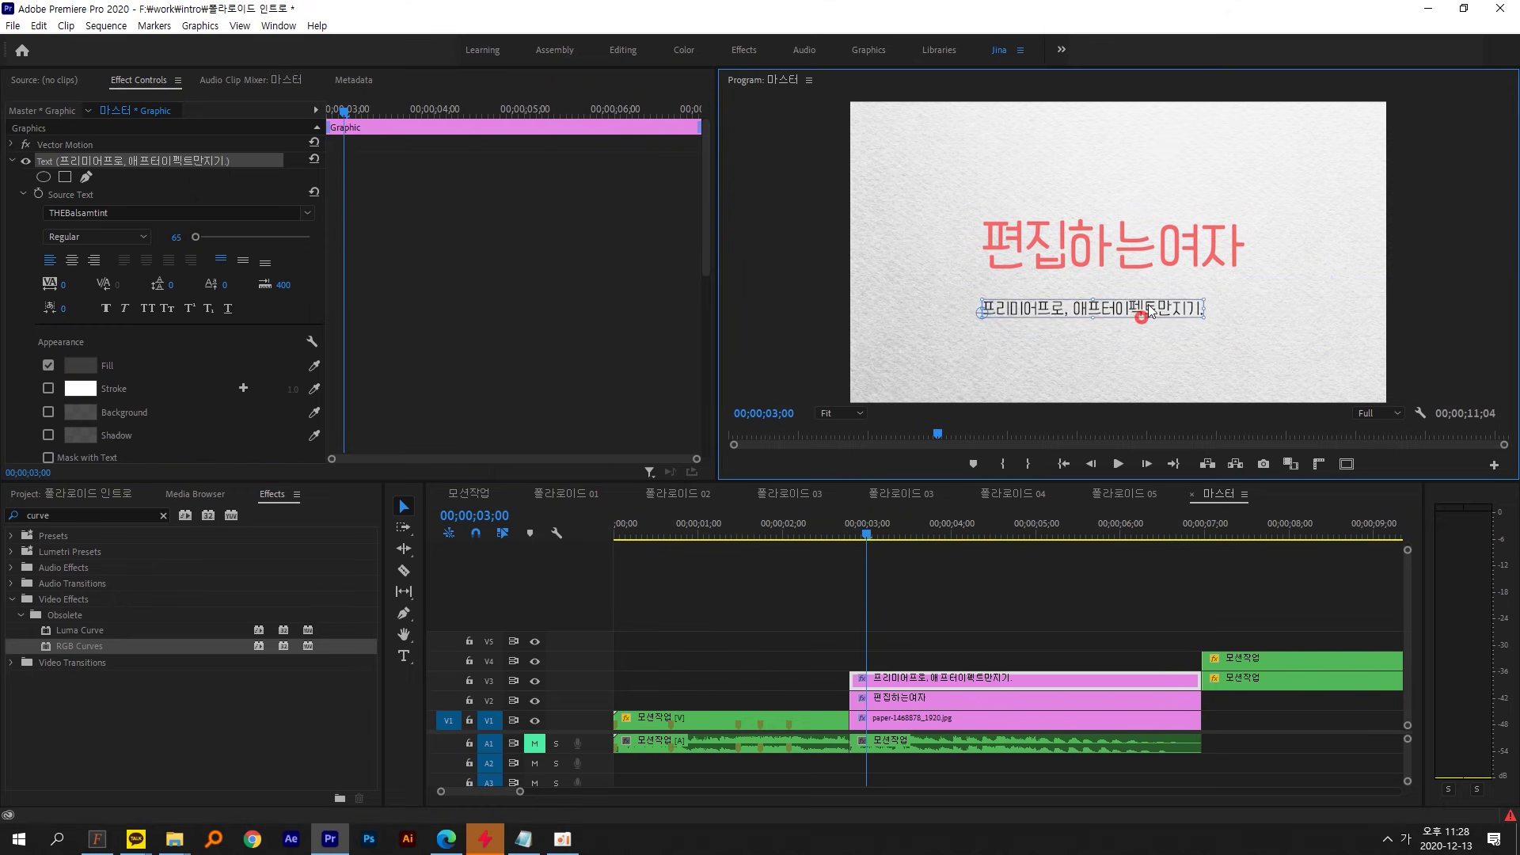
- Add a space before "만지기" in the subtitle, and centre it directly below the title at size 50
{"action": "double_click", "coordinate": [1178, 287]}
{"action": "key", "text": "Escape"}
{"action": "left_click", "coordinate": [668, 104]}
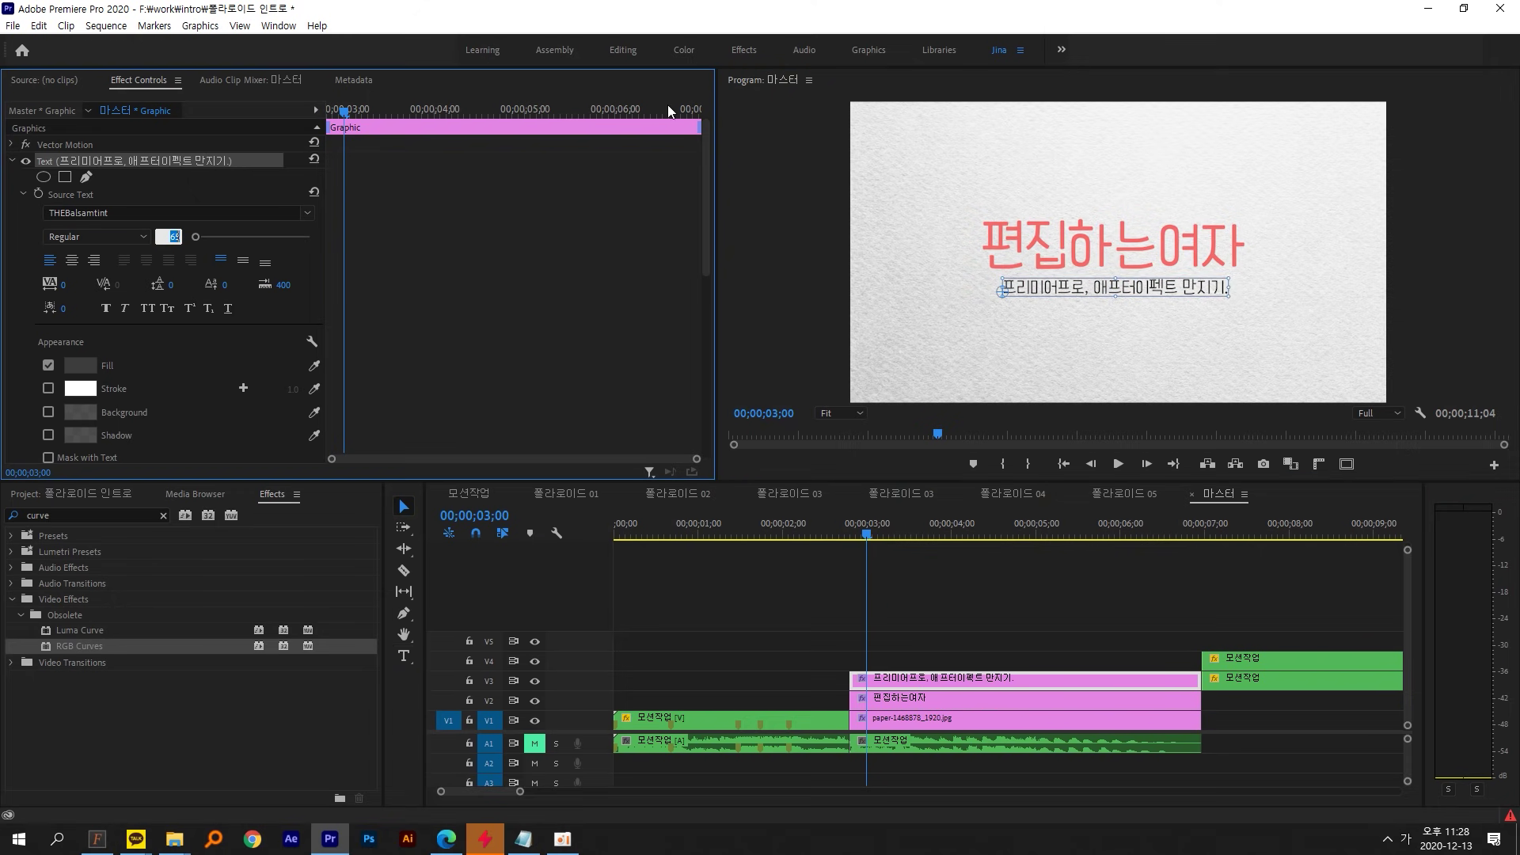
{"action": "left_click", "coordinate": [1119, 291]}
{"action": "left_click_drag", "start_coordinate": [1132, 286], "coordinate": [1143, 287]}
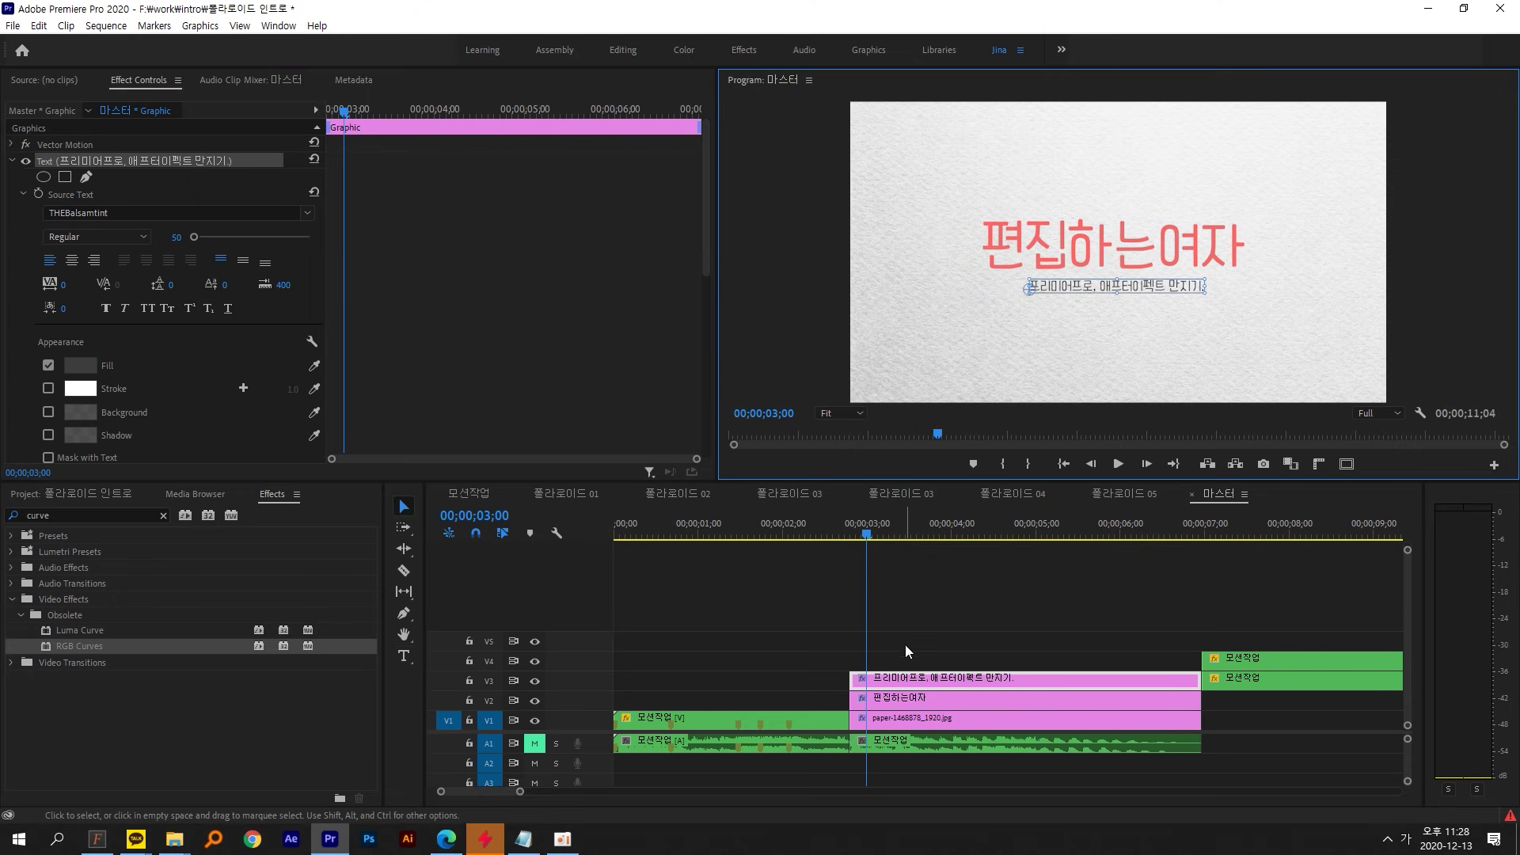
- Nest the title and subtitle clips on V2 and V3 into a sequence named "채널명"
{"action": "left_click_drag", "start_coordinate": [900, 649], "coordinate": [943, 695]}
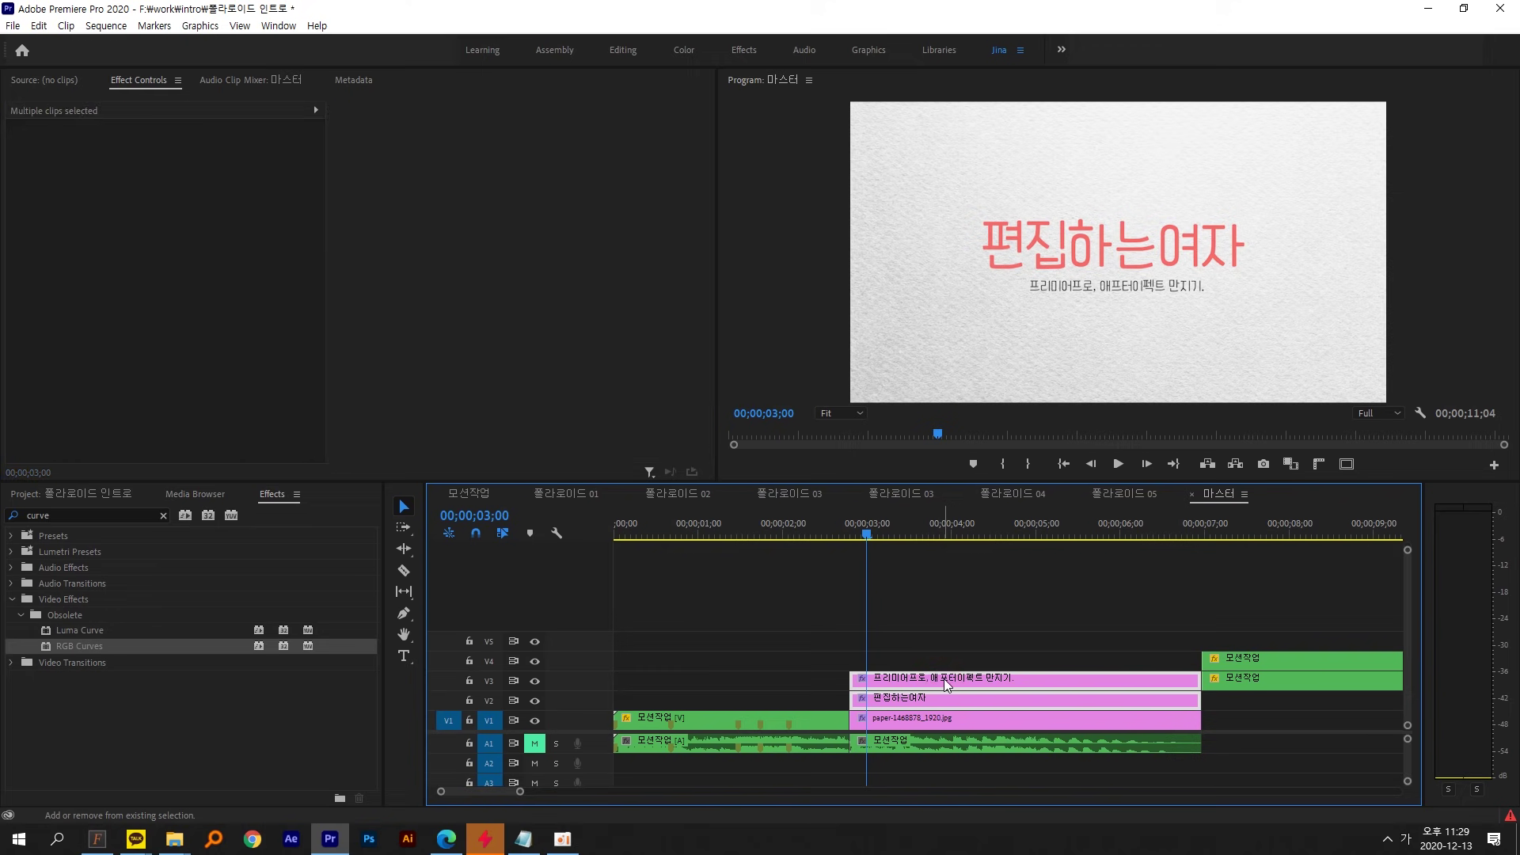
{"action": "left_click_drag", "start_coordinate": [918, 642], "coordinate": [942, 703]}
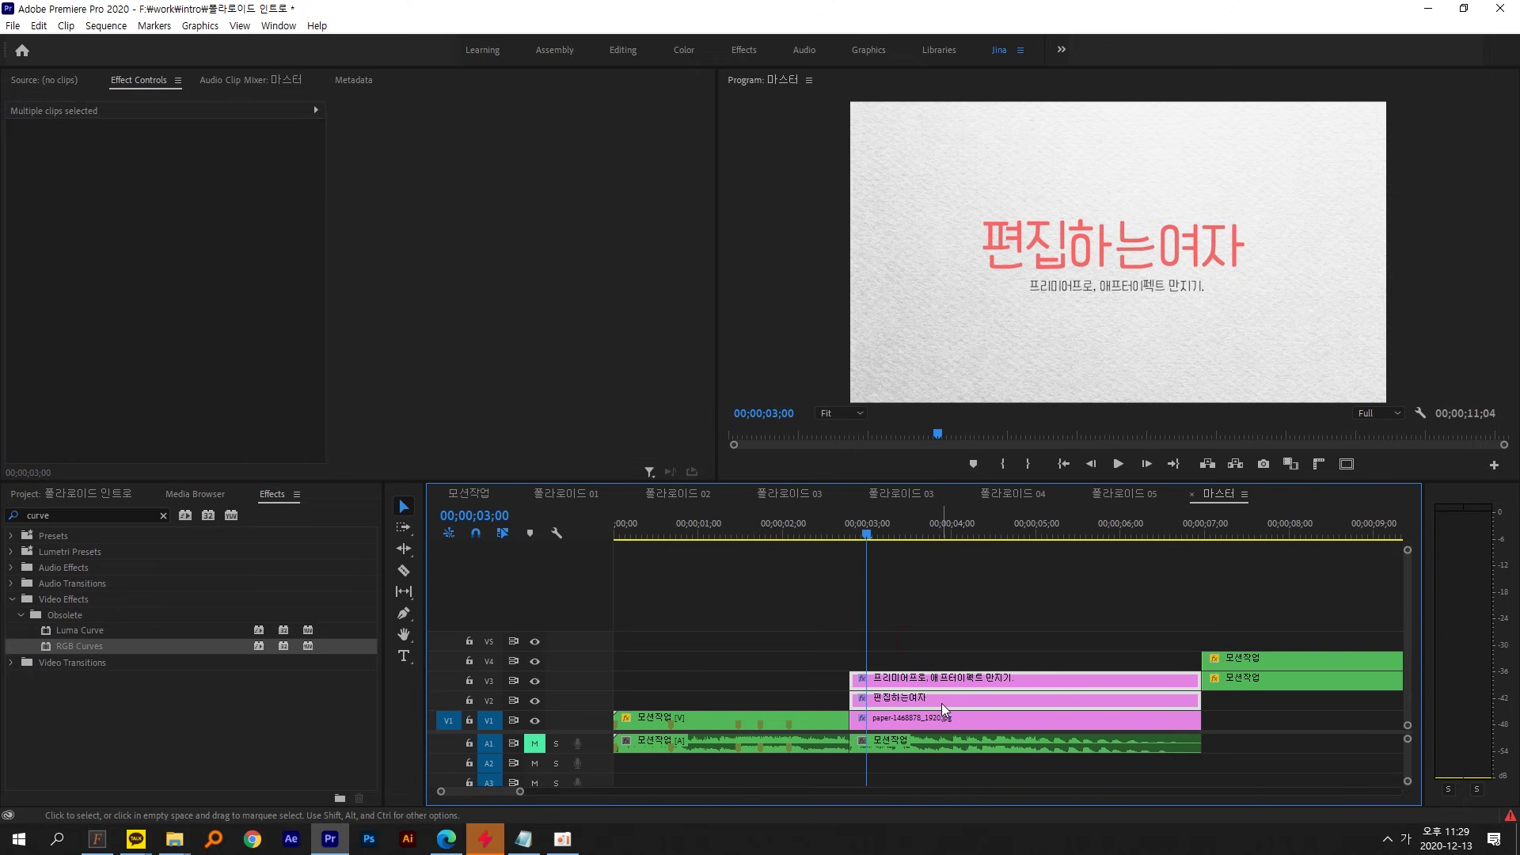
{"action": "right_click", "coordinate": [942, 703]}
{"action": "left_click", "coordinate": [1045, 453]}
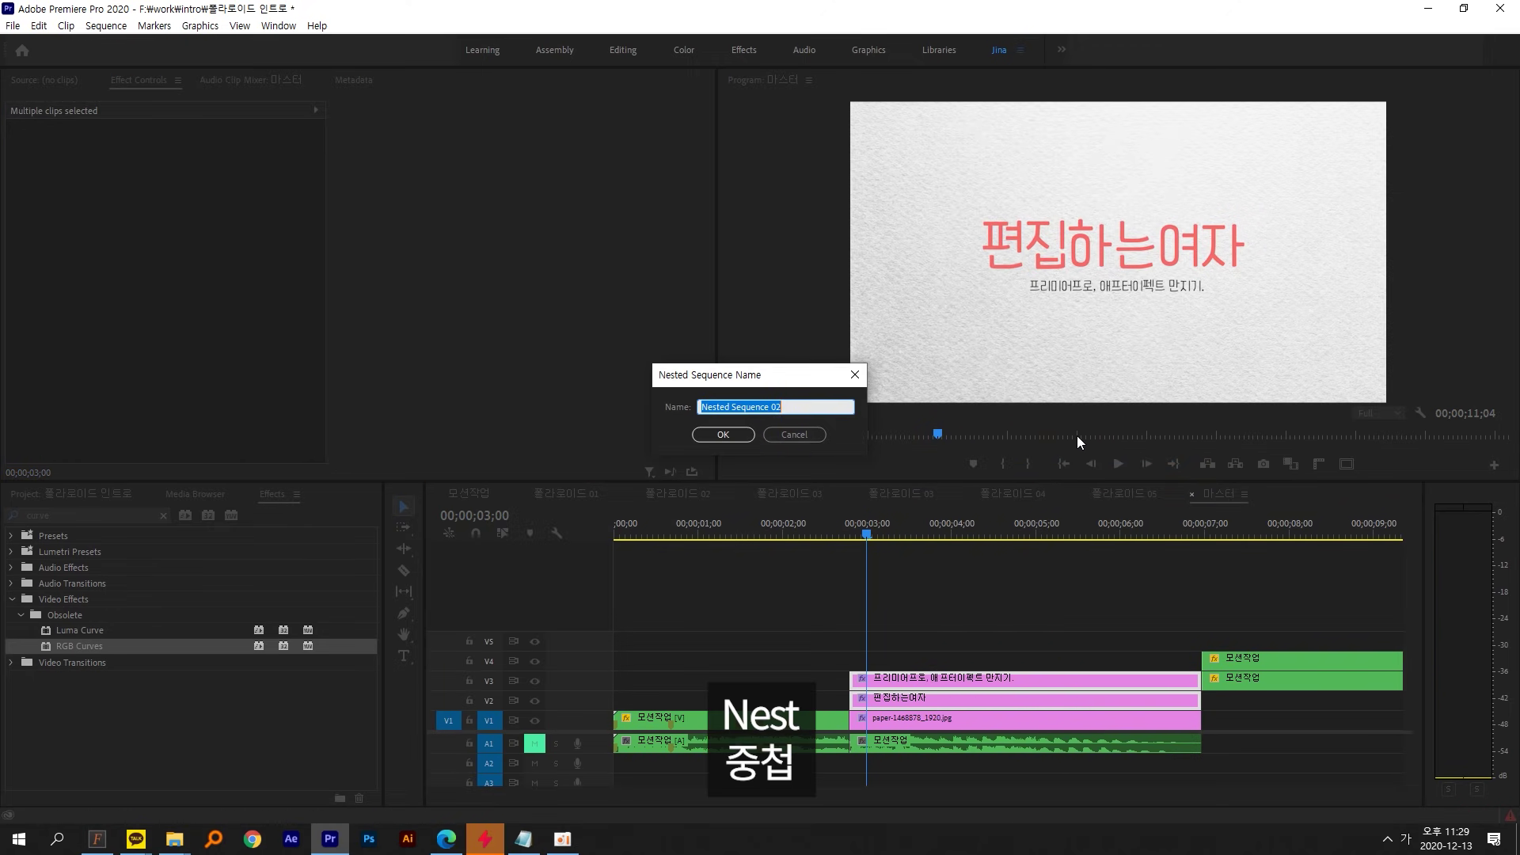
{"action": "type", "text": "채널명"}
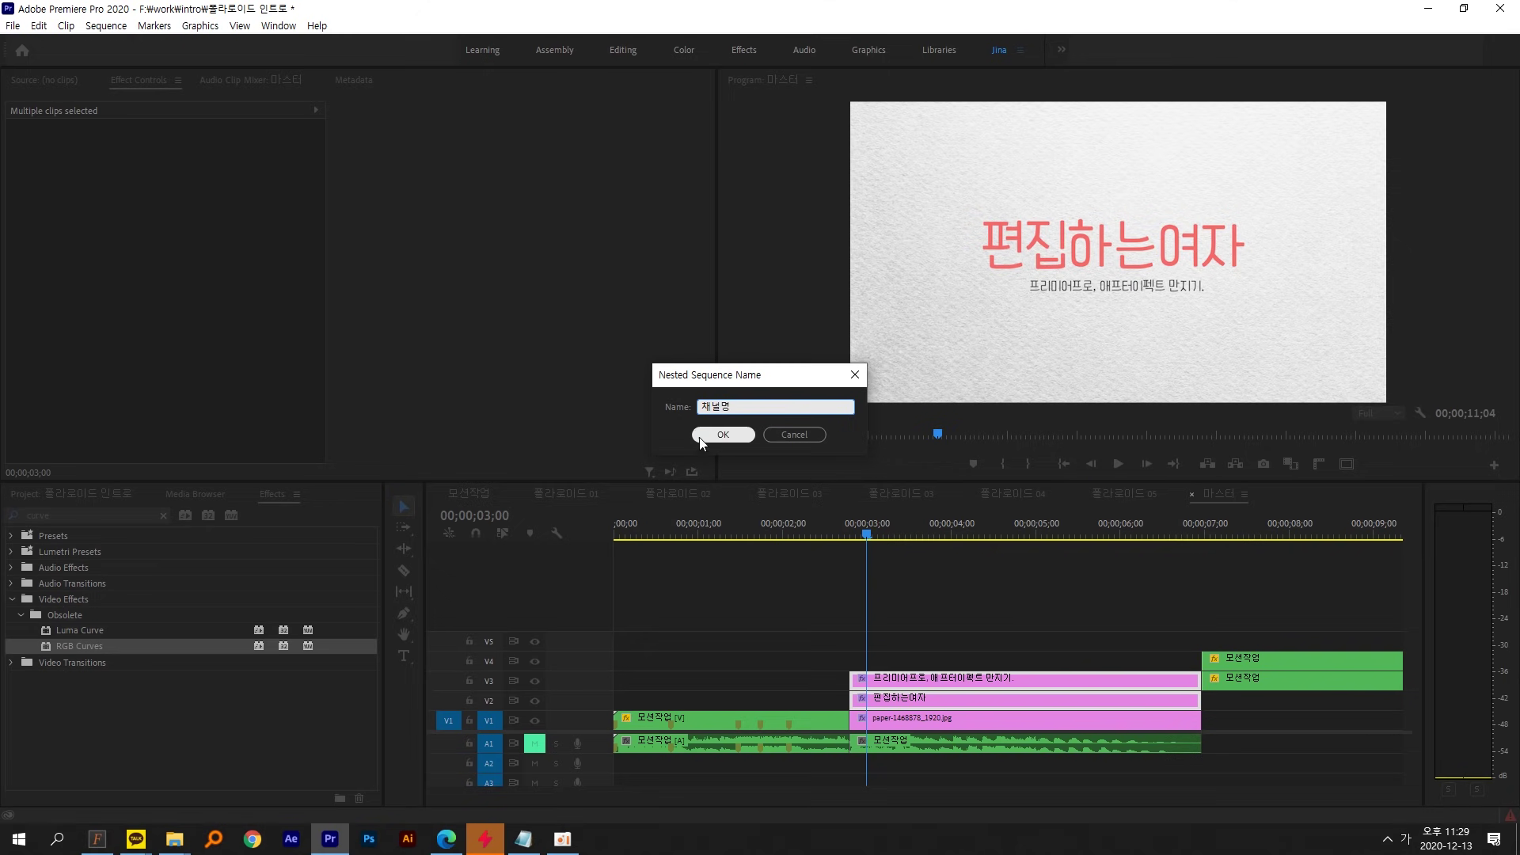
{"action": "left_click", "coordinate": [723, 433]}
- Set a Scale keyframe of 0 on the 채널명 clip at its start, 00;00;02;24
{"action": "mouse_move", "coordinate": [863, 536]}
{"action": "left_mouse_down"}
{"action": "mouse_move", "coordinate": [905, 534]}
{"action": "mouse_move", "coordinate": [850, 534]}
{"action": "left_mouse_up"}
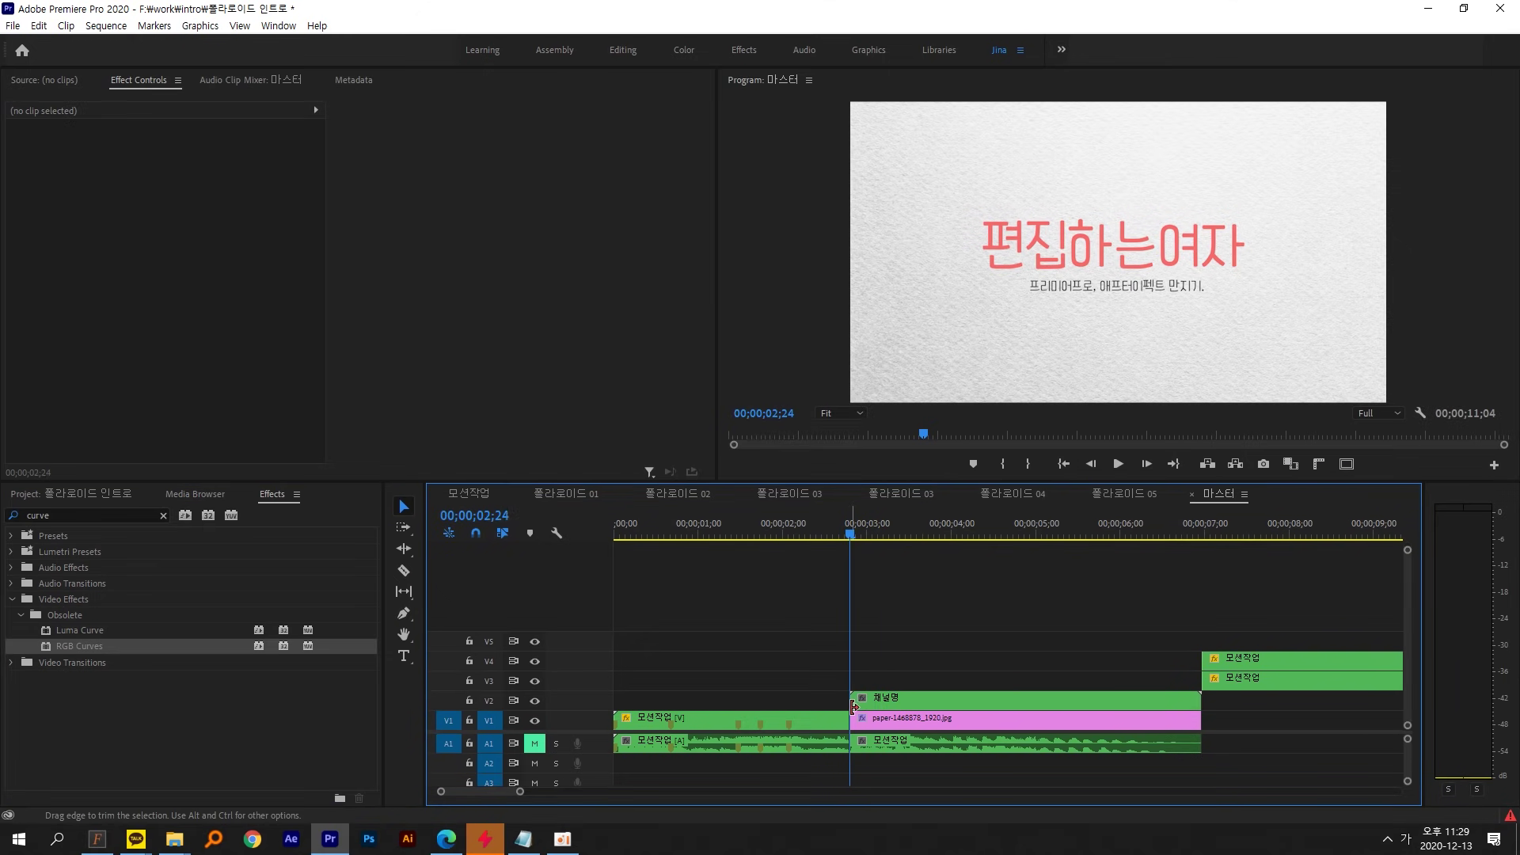
{"action": "left_click", "coordinate": [915, 697]}
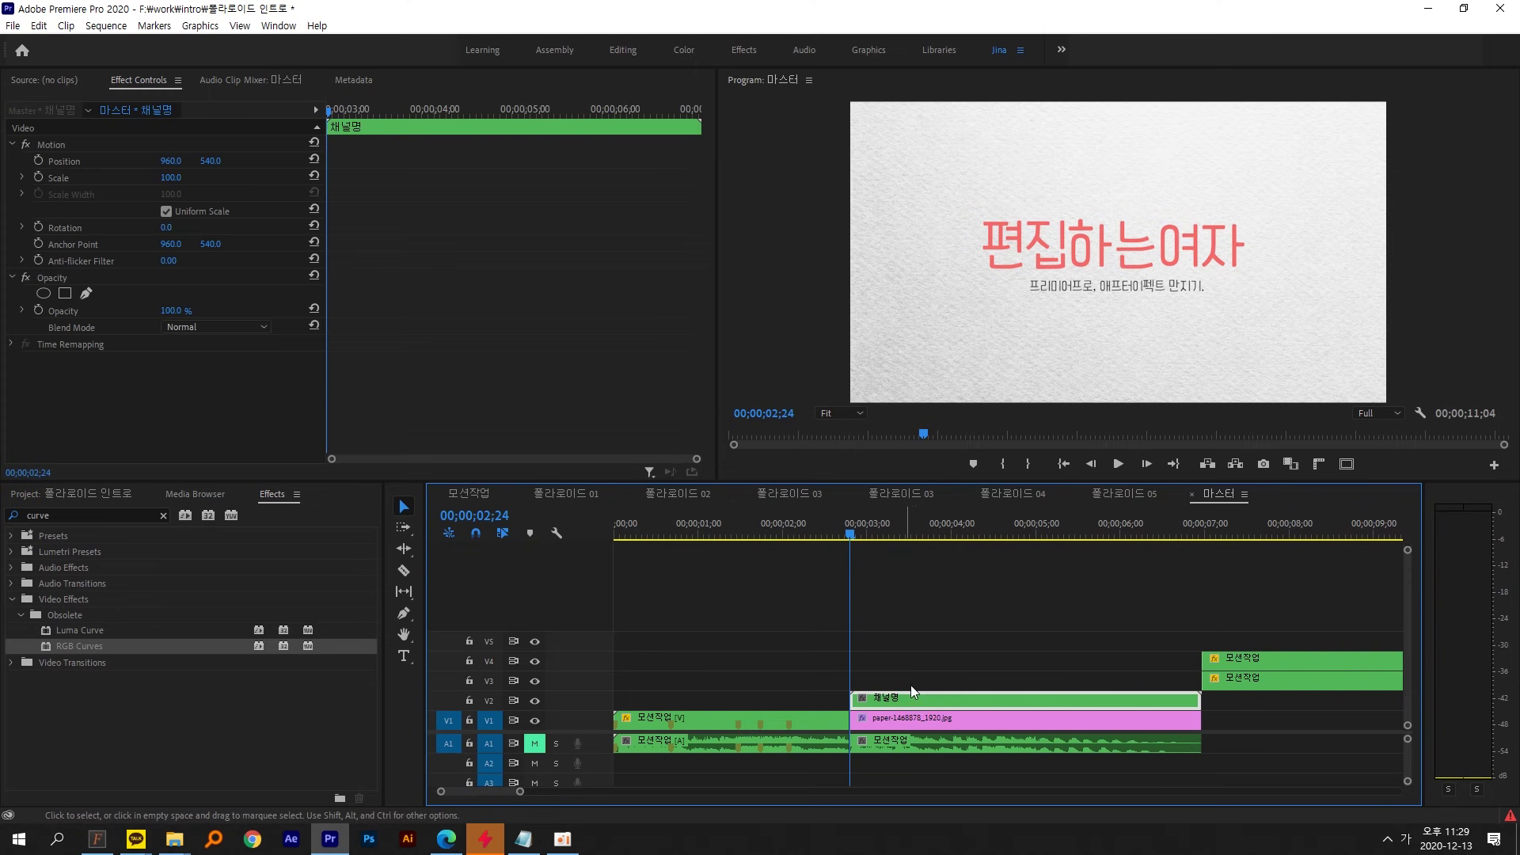
{"action": "left_click", "coordinate": [133, 79]}
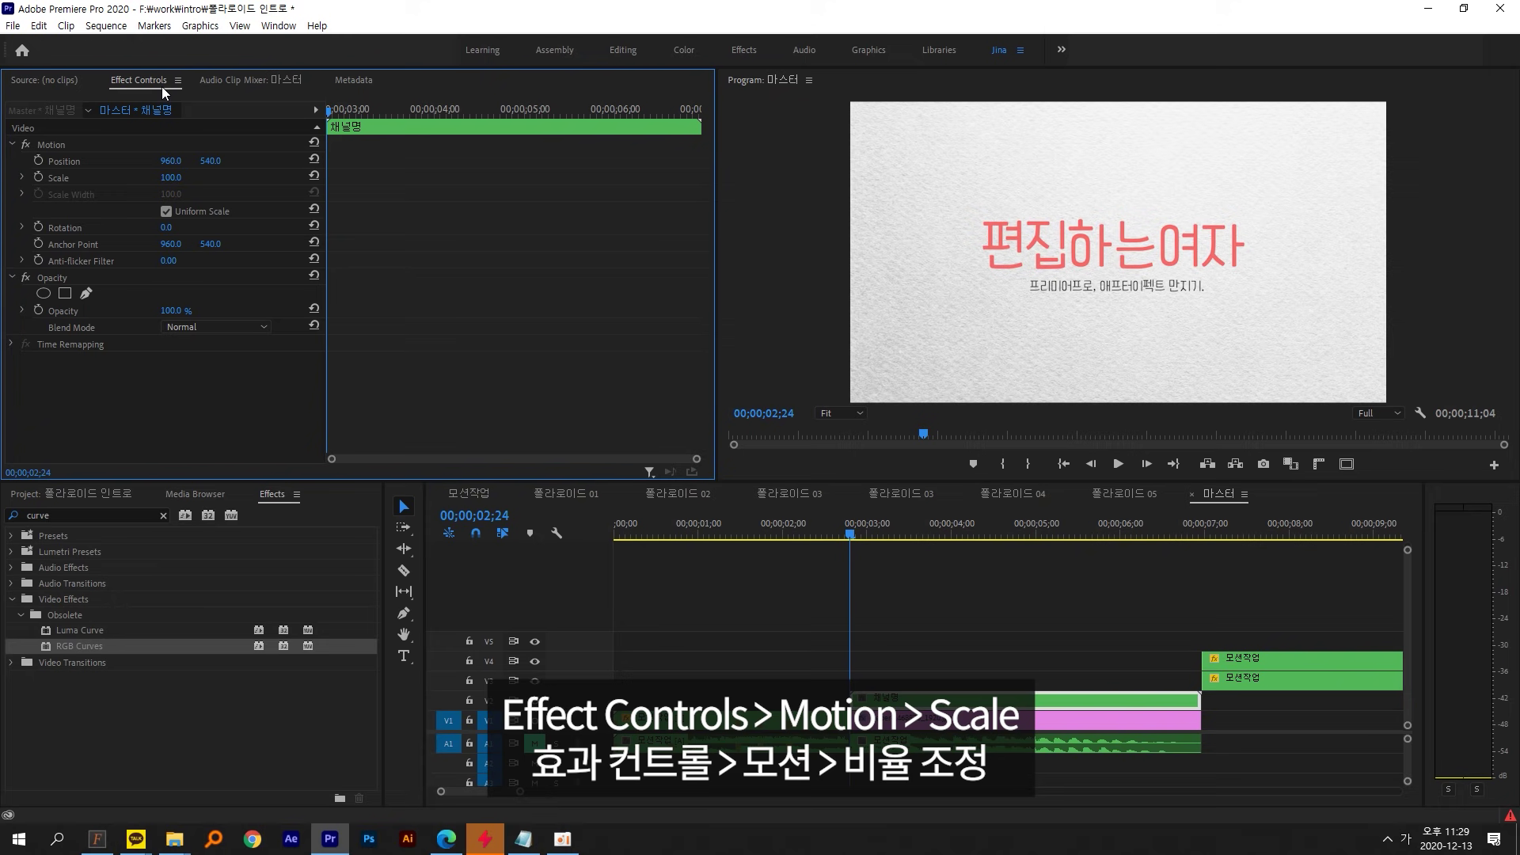
{"action": "left_click", "coordinate": [176, 176]}
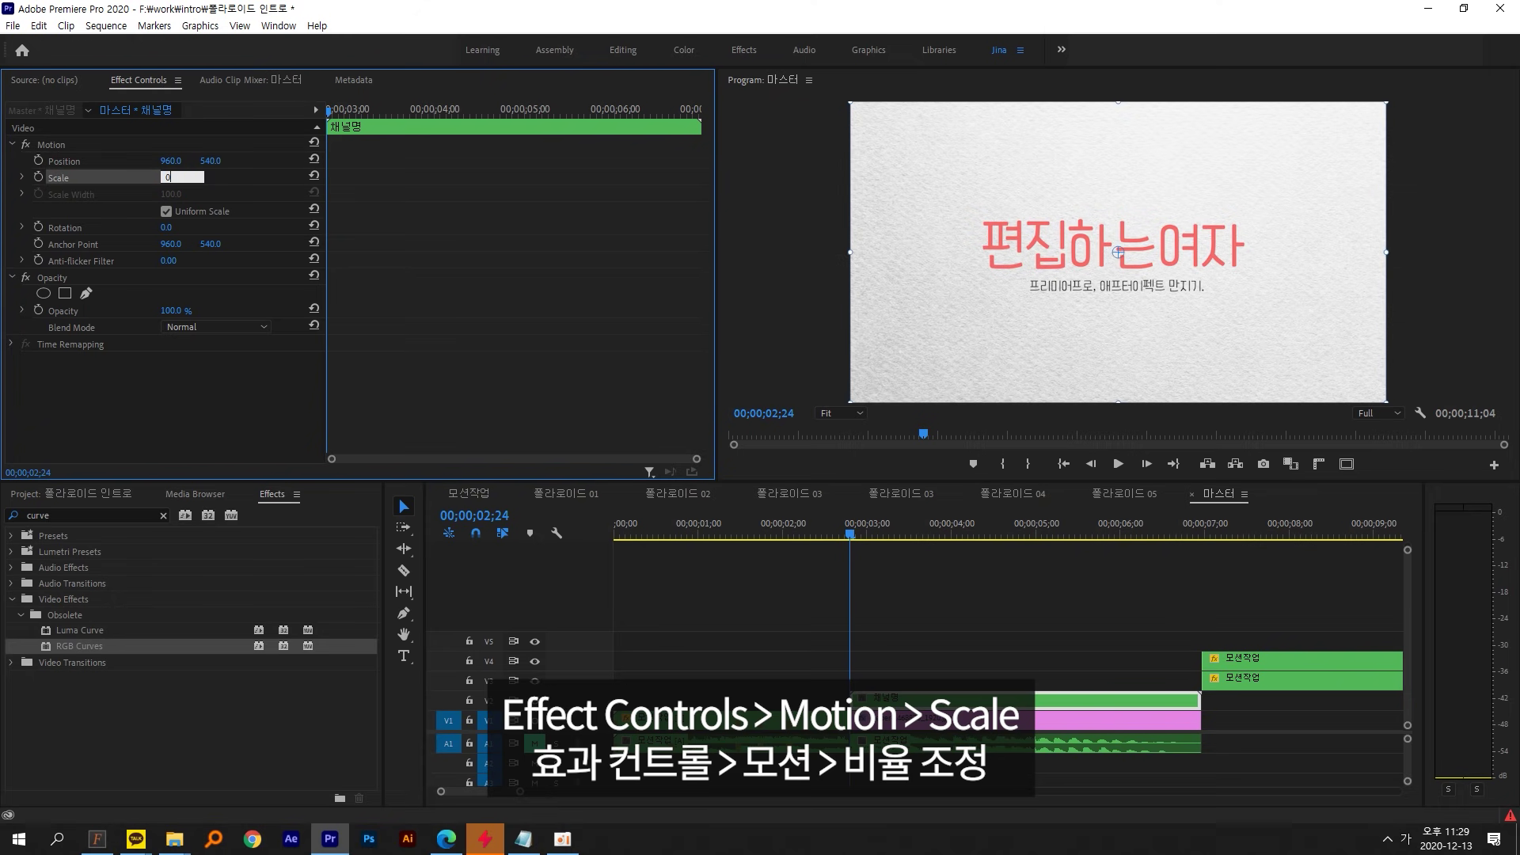
{"action": "key", "text": "Return"}
- Add a Scale keyframe of 100 to the 채널명 clip at 00;00;04;24 and apply Ease In to it
{"action": "left_click", "coordinate": [497, 516]}
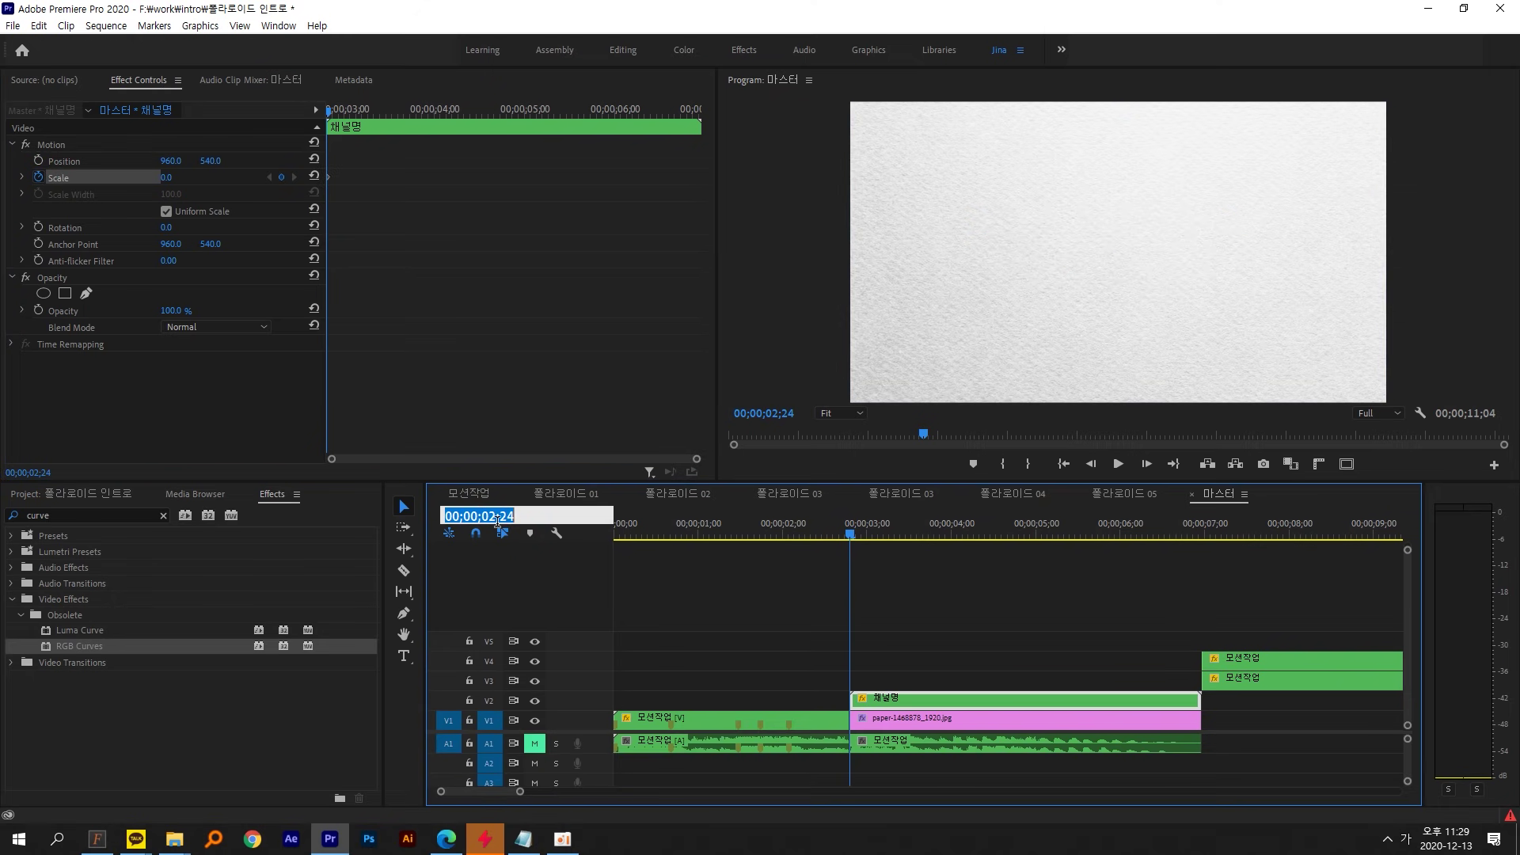
{"action": "left_click", "coordinate": [493, 518]}
{"action": "key", "text": "BackSpace"}
{"action": "type", "text": "4"}
{"action": "key", "text": "Return"}
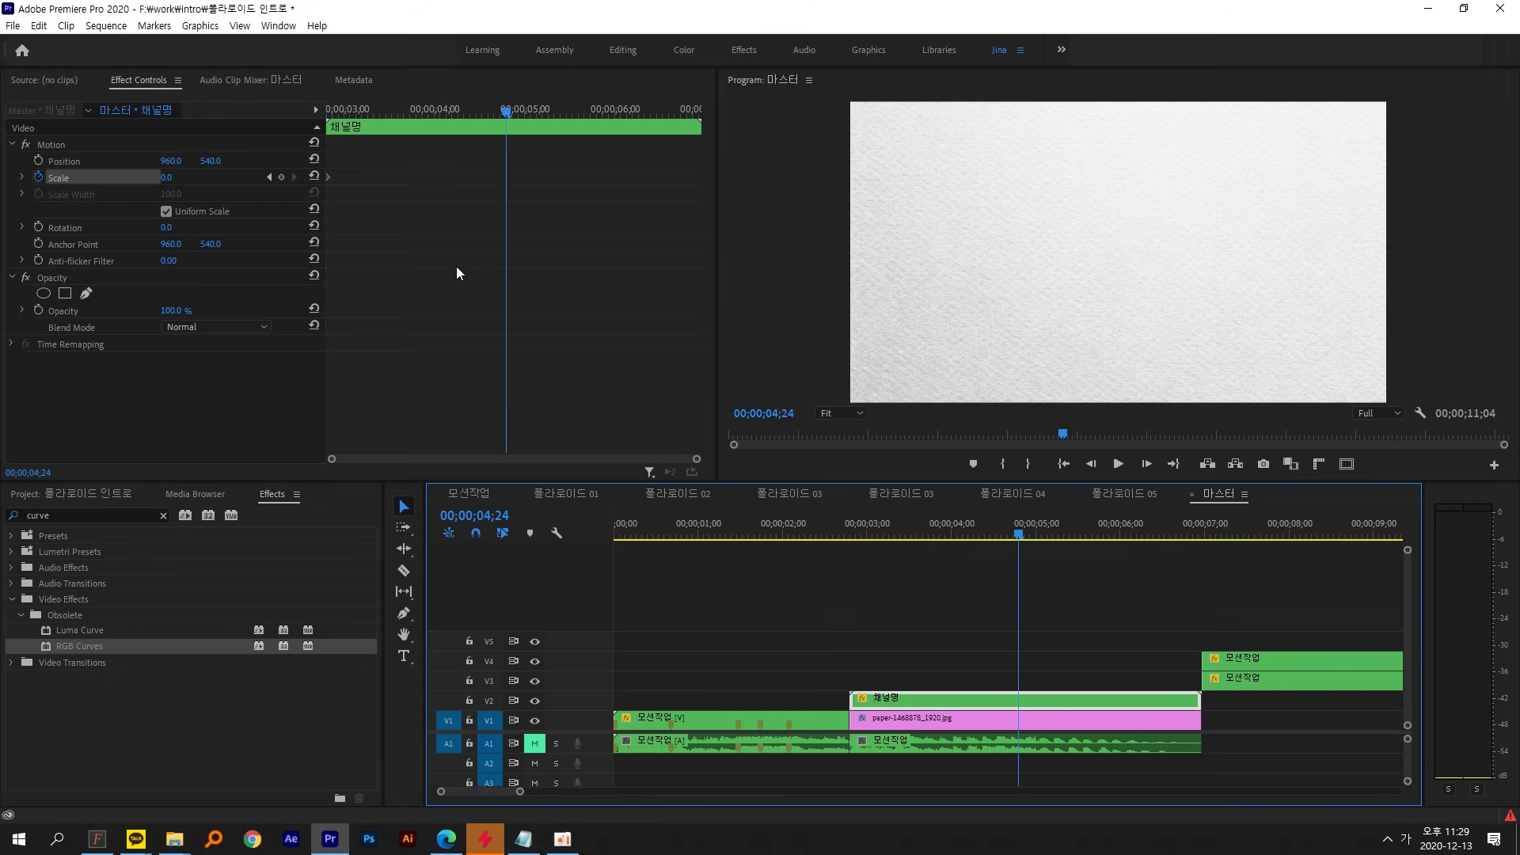
{"action": "left_click", "coordinate": [180, 175]}
{"action": "type", "text": "1"}
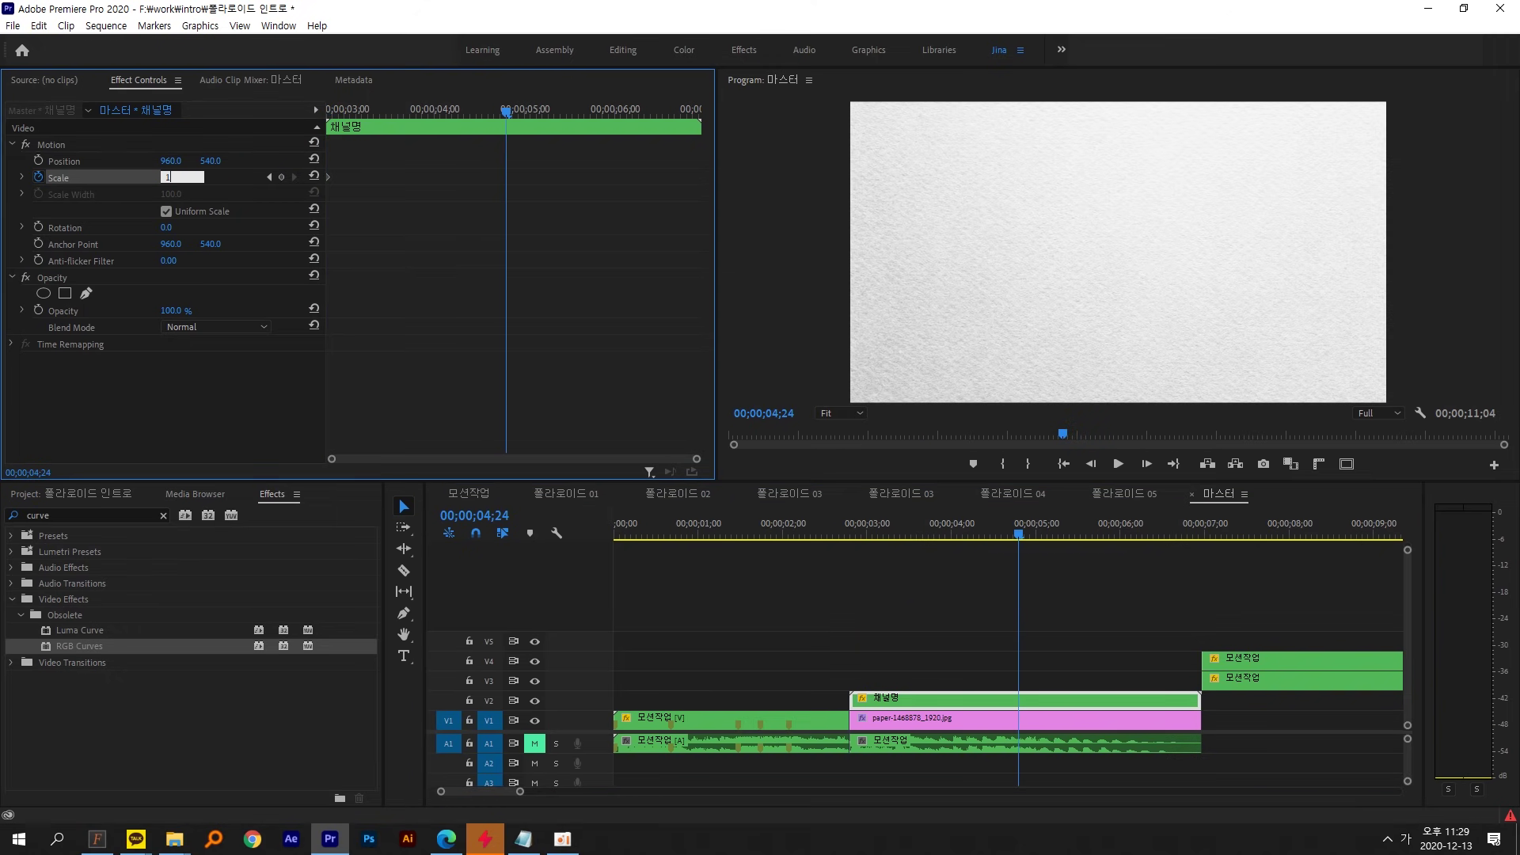
{"action": "type", "text": "00"}
{"action": "key", "text": "Return"}
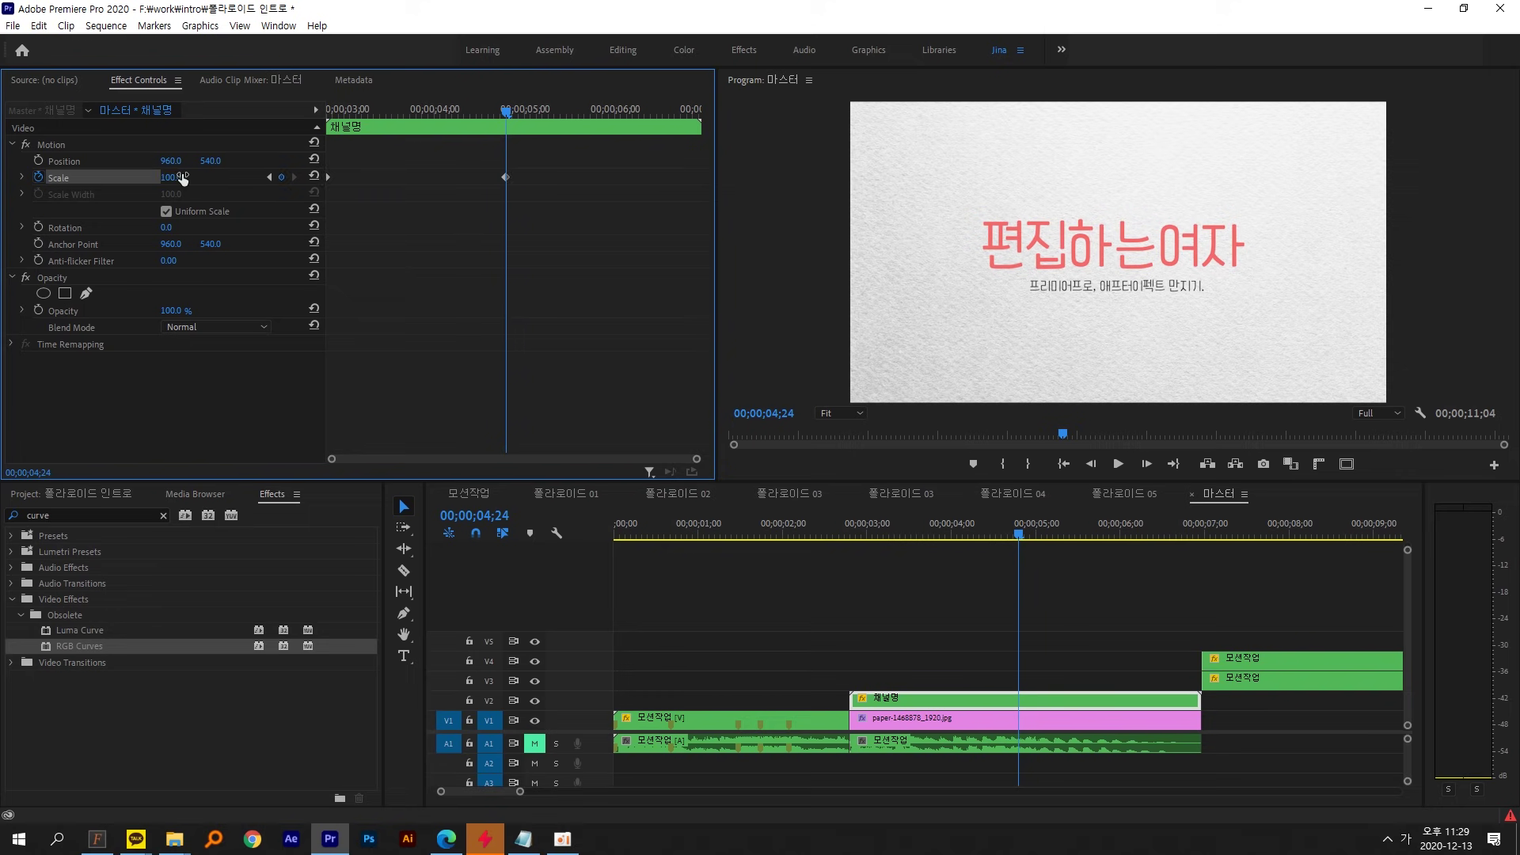
{"action": "right_click", "coordinate": [506, 177]}
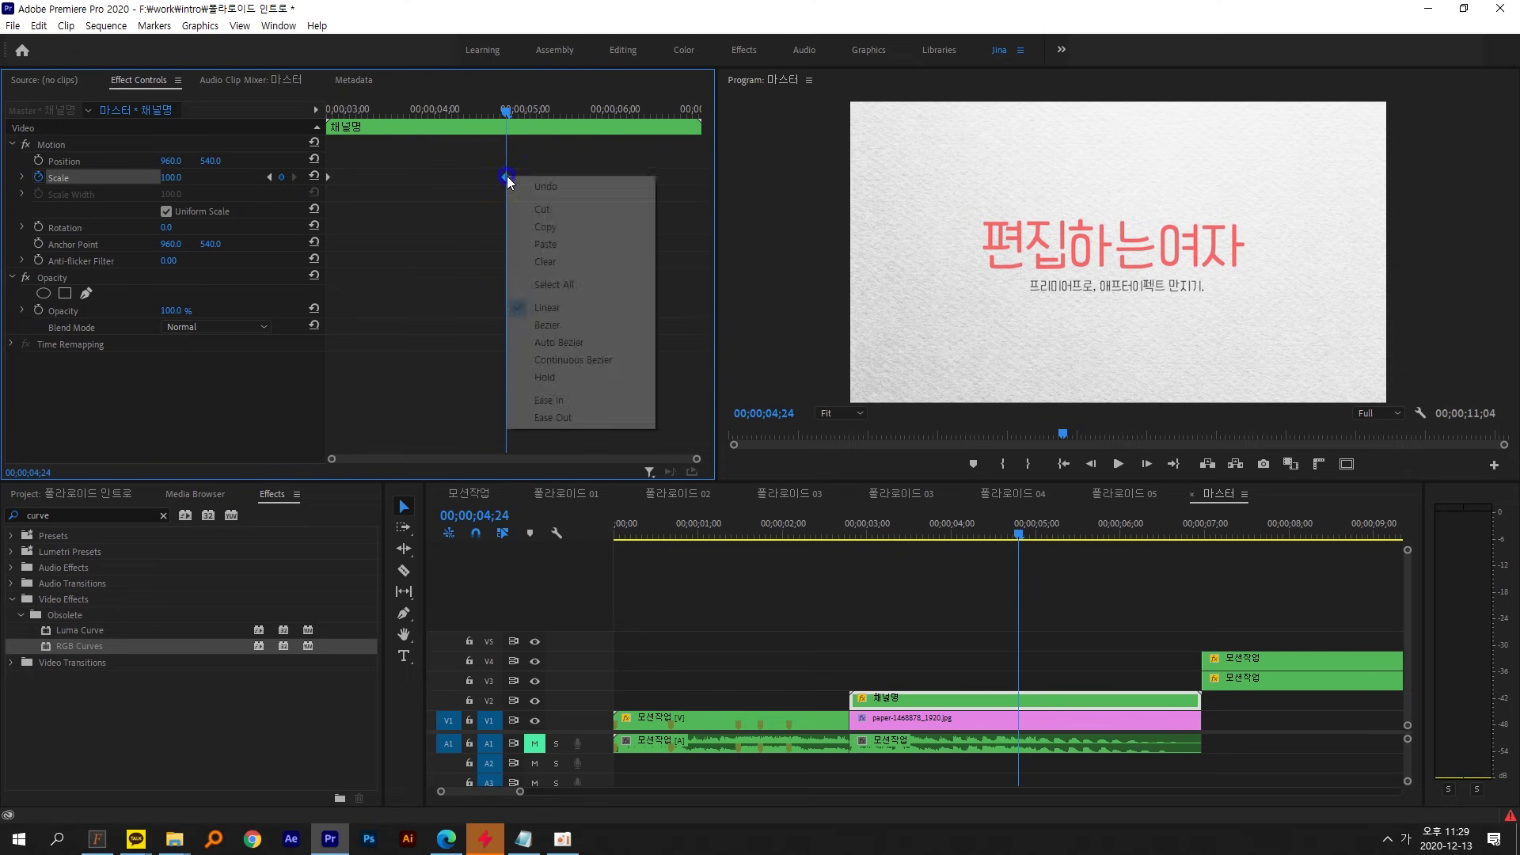
{"action": "left_click", "coordinate": [572, 400]}
- Play back the 채널명 clip's scale-up animation from its beginning
{"action": "left_click_drag", "start_coordinate": [506, 111], "coordinate": [314, 105]}
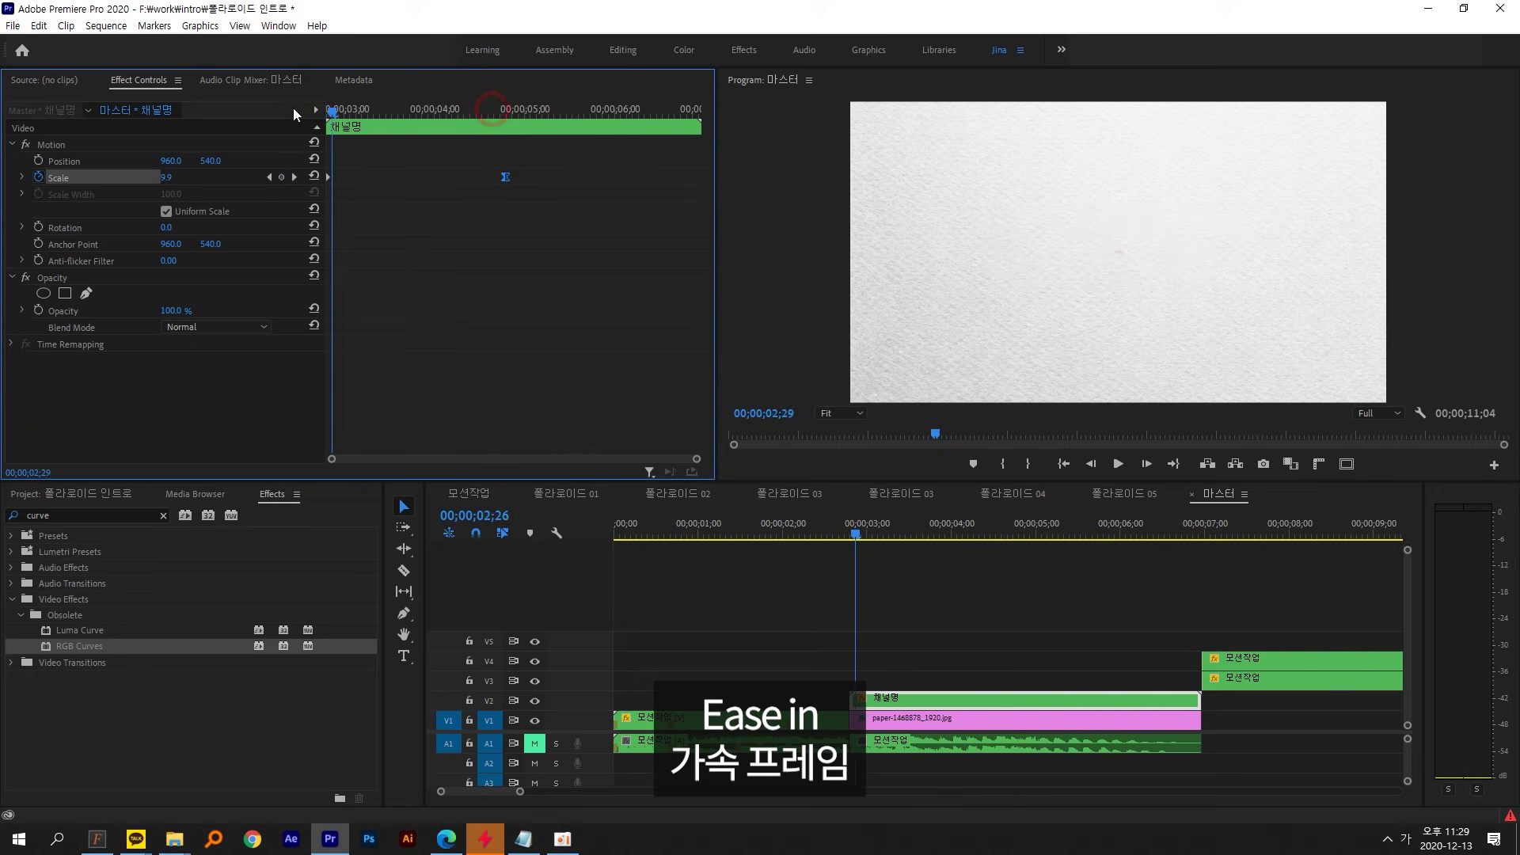
{"action": "key", "text": "space"}
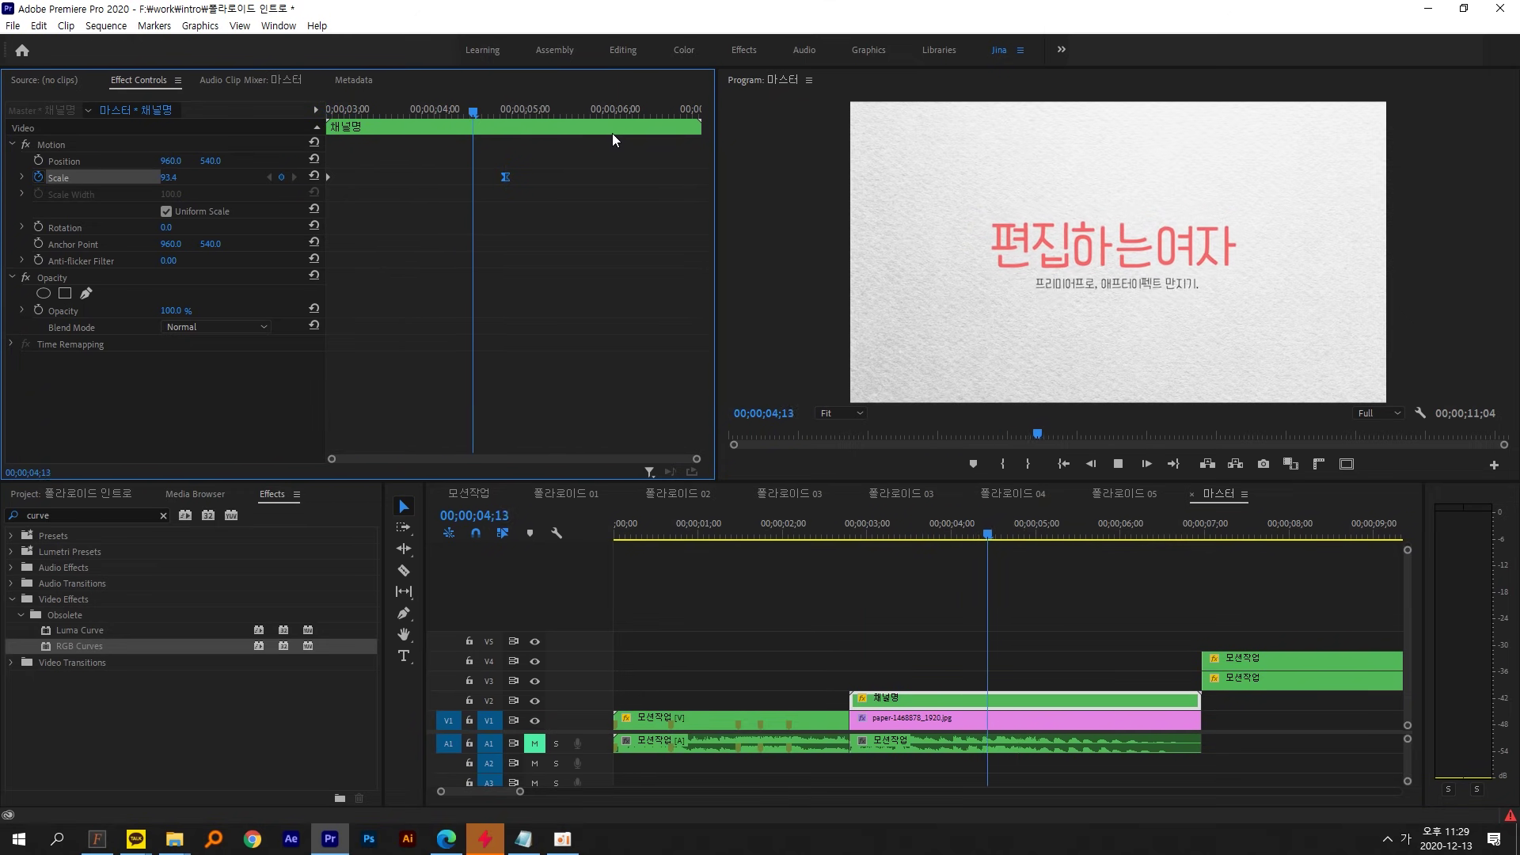
{"action": "left_click_drag", "start_coordinate": [569, 106], "coordinate": [501, 108]}
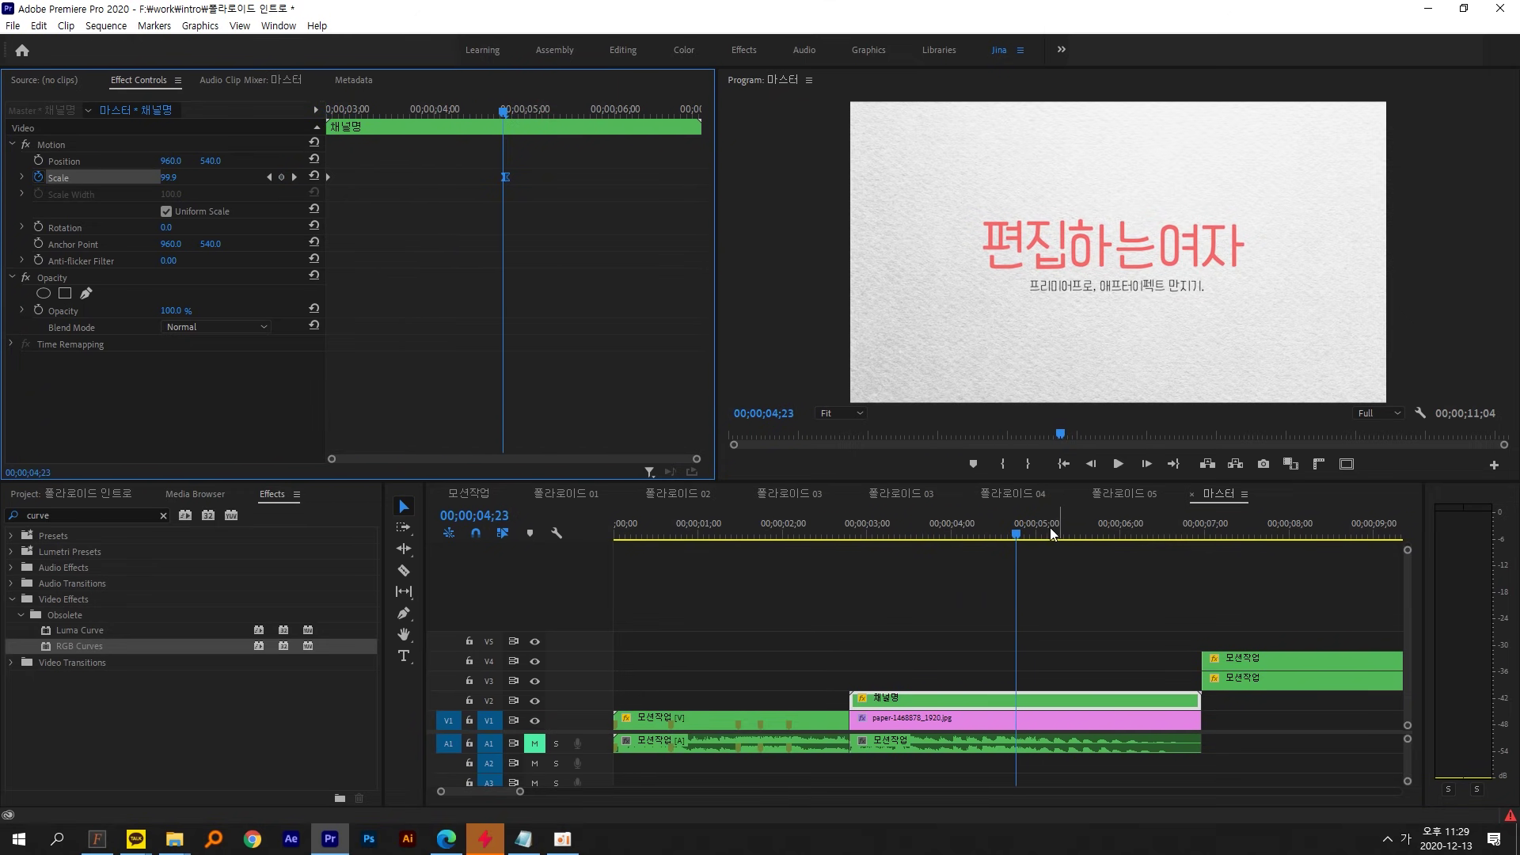
- Set a starting Scale keyframe of 100 on the paper background clip at 00;00;02;24
{"action": "left_click_drag", "start_coordinate": [1013, 525], "coordinate": [852, 529]}
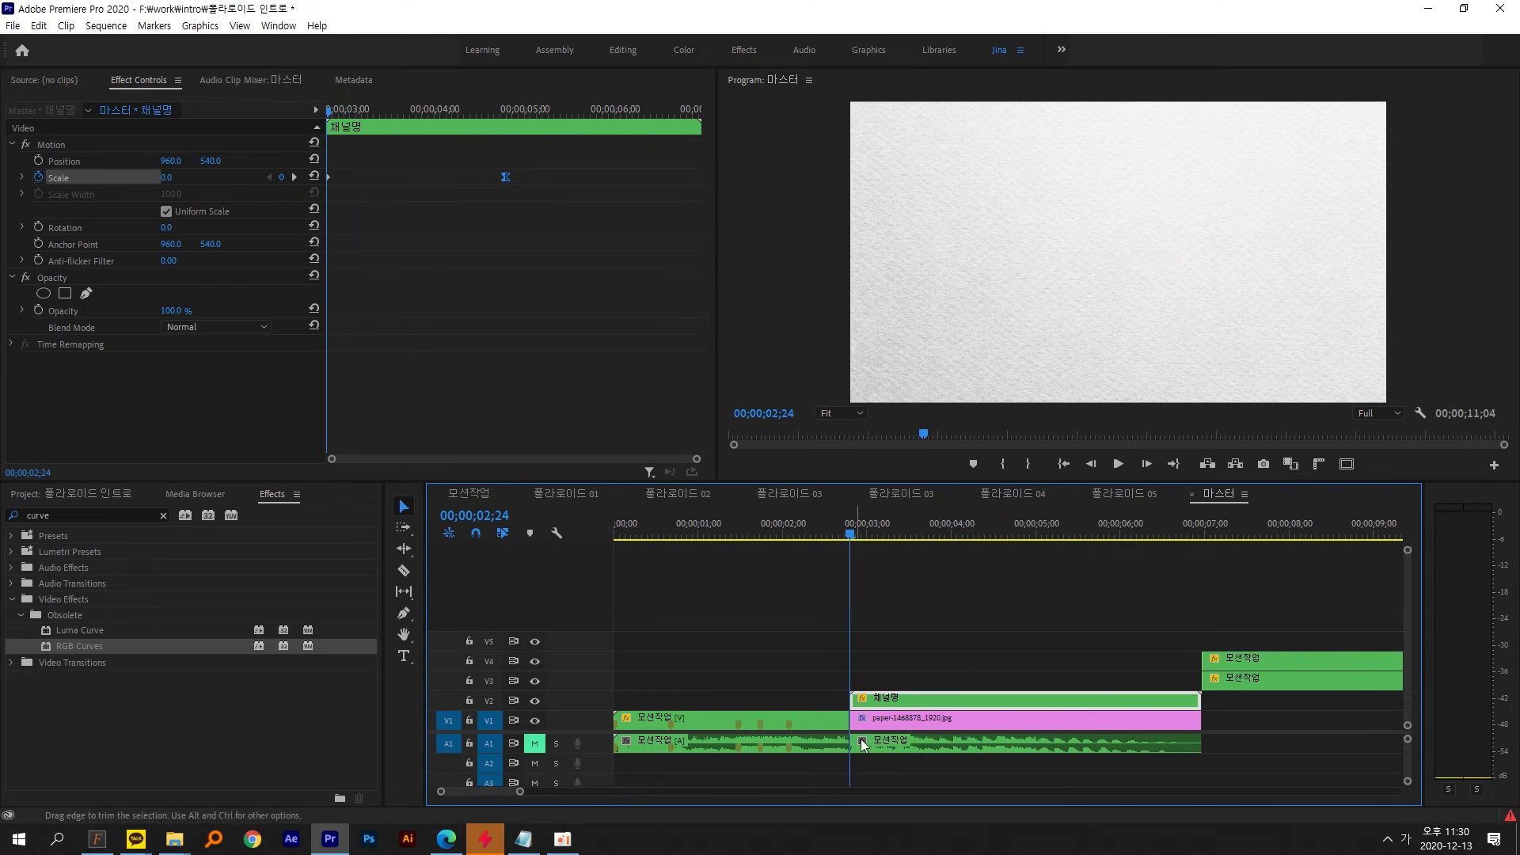
{"action": "left_click", "coordinate": [913, 720]}
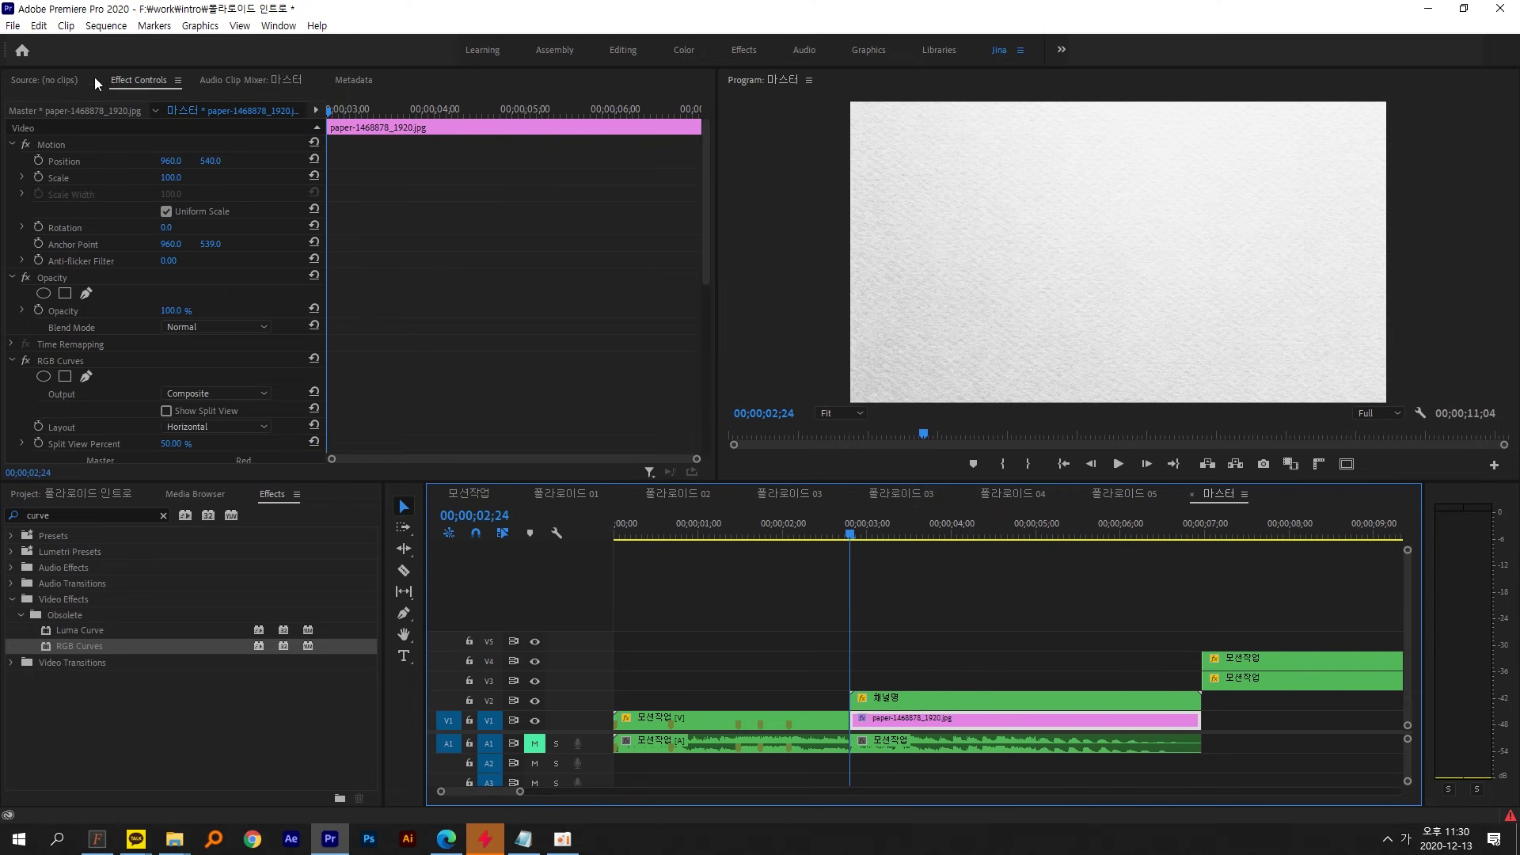
{"action": "left_click", "coordinate": [163, 85]}
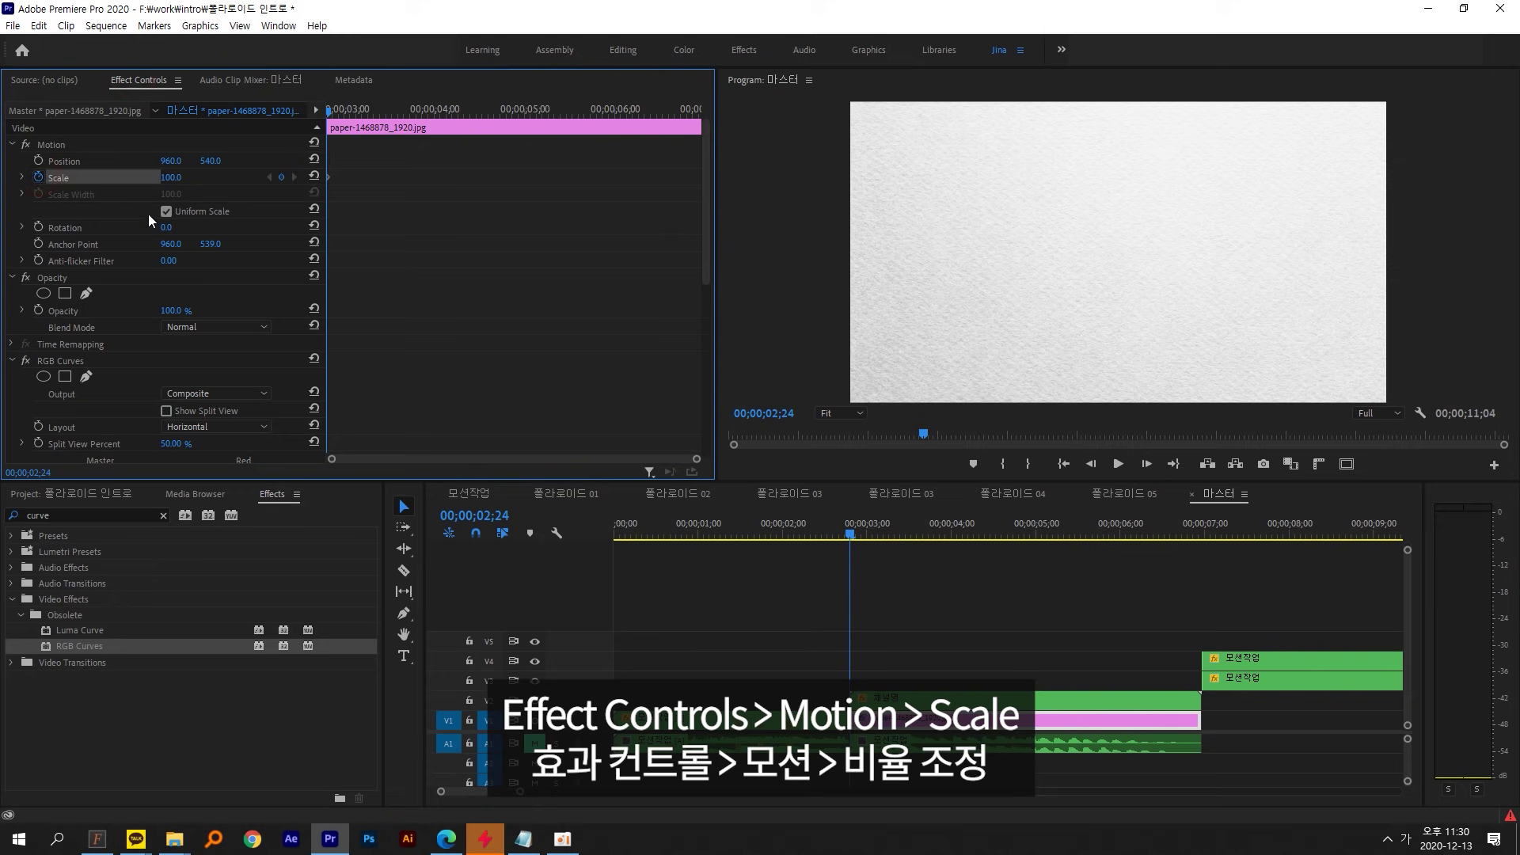
- Add a Scale keyframe of 120 to the paper clip at 00;00;04;24 and apply Ease In to it
{"action": "left_click", "coordinate": [496, 515]}
{"action": "key", "text": "BackSpace"}
{"action": "type", "text": "4"}
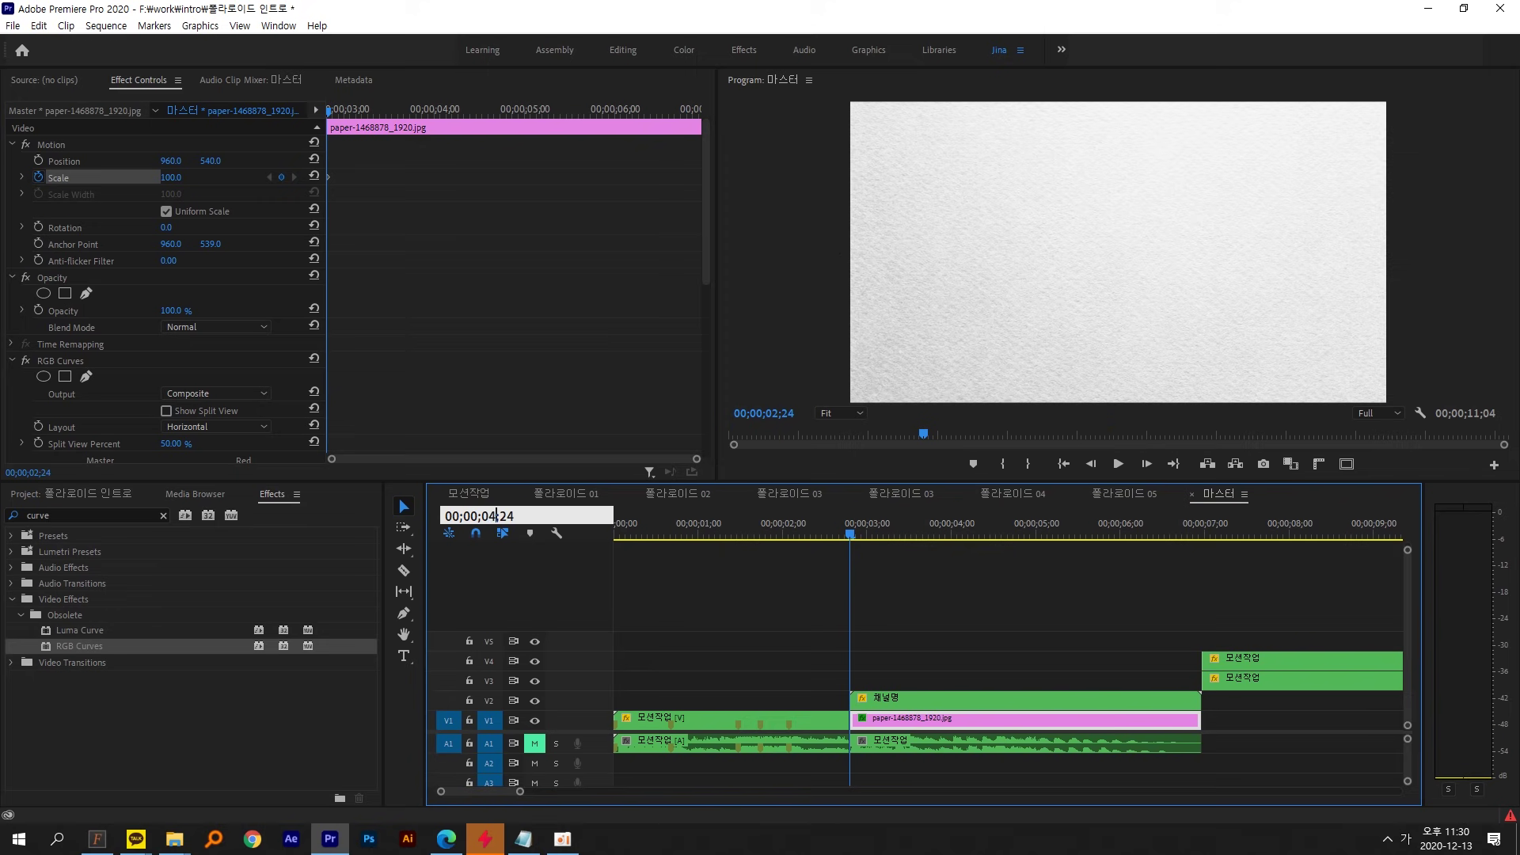
{"action": "key", "text": "Return"}
{"action": "left_click", "coordinate": [182, 176]}
{"action": "type", "text": "1"}
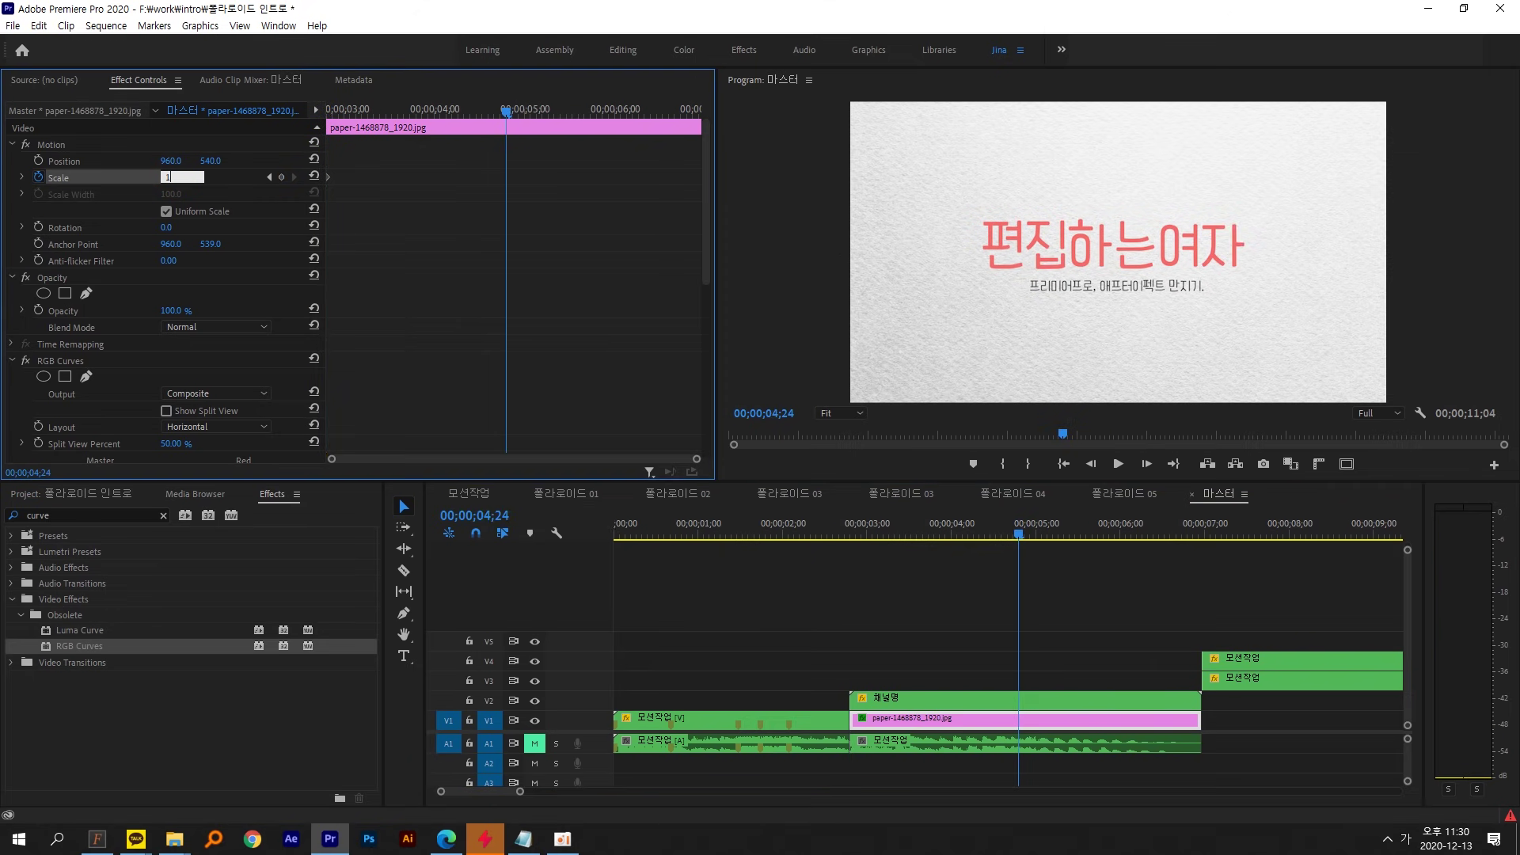
{"action": "type", "text": "20"}
{"action": "key", "text": "Return"}
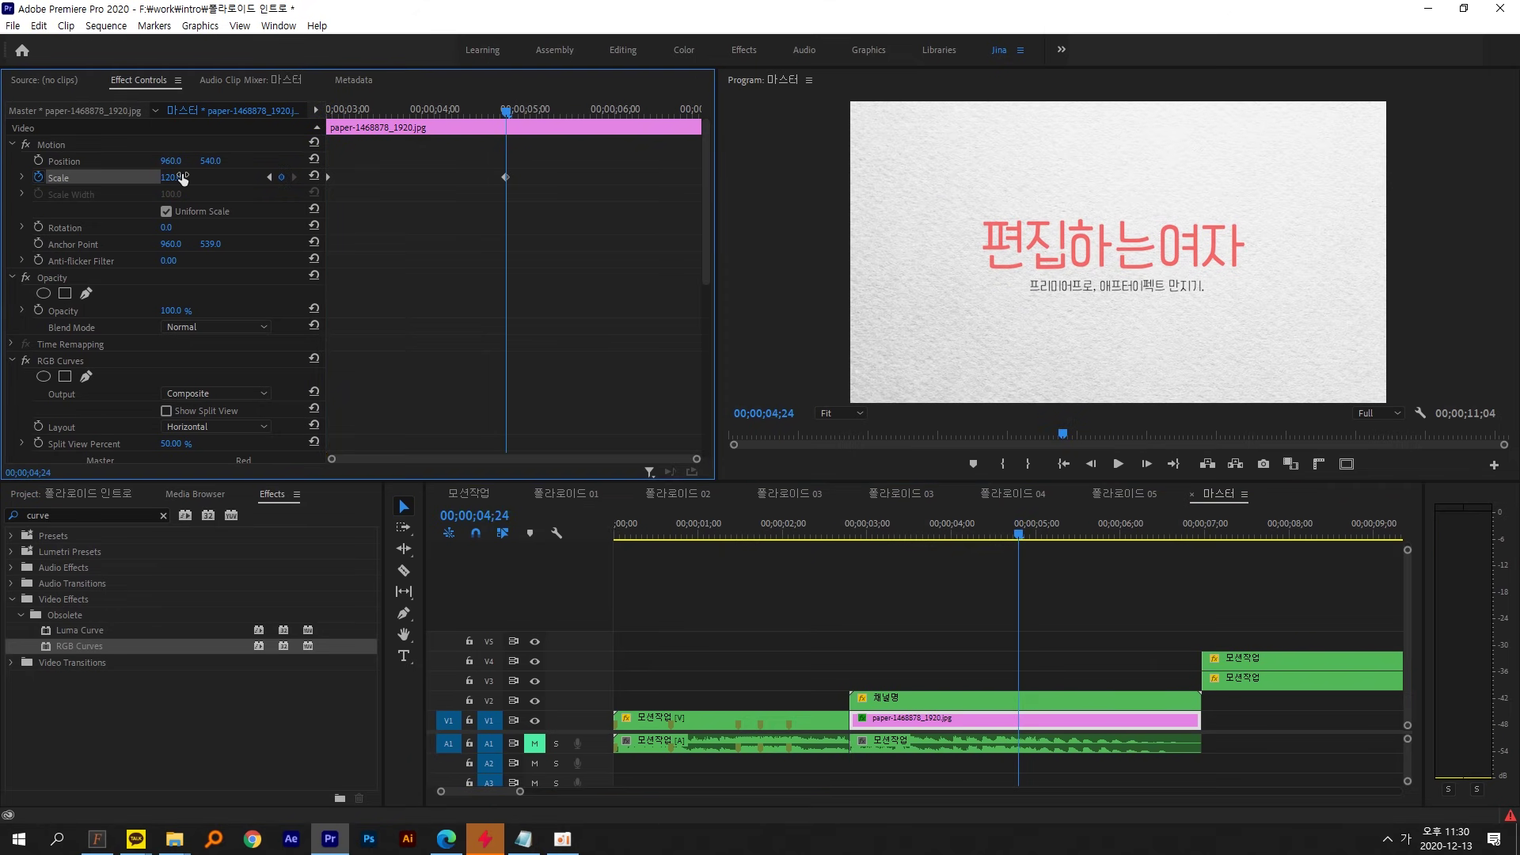
{"action": "right_click", "coordinate": [506, 175]}
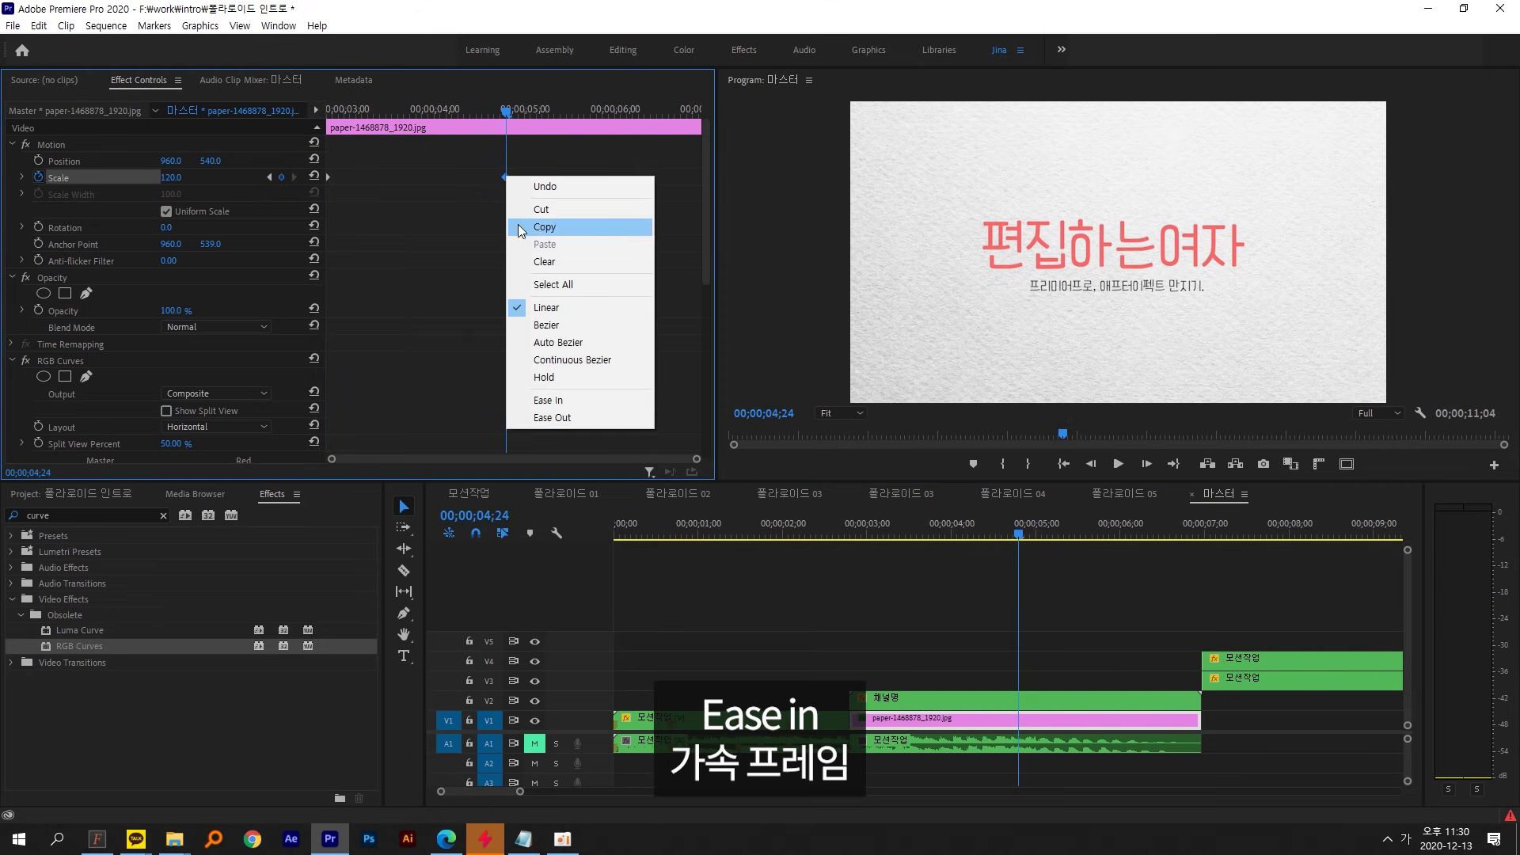
{"action": "left_click", "coordinate": [562, 402]}
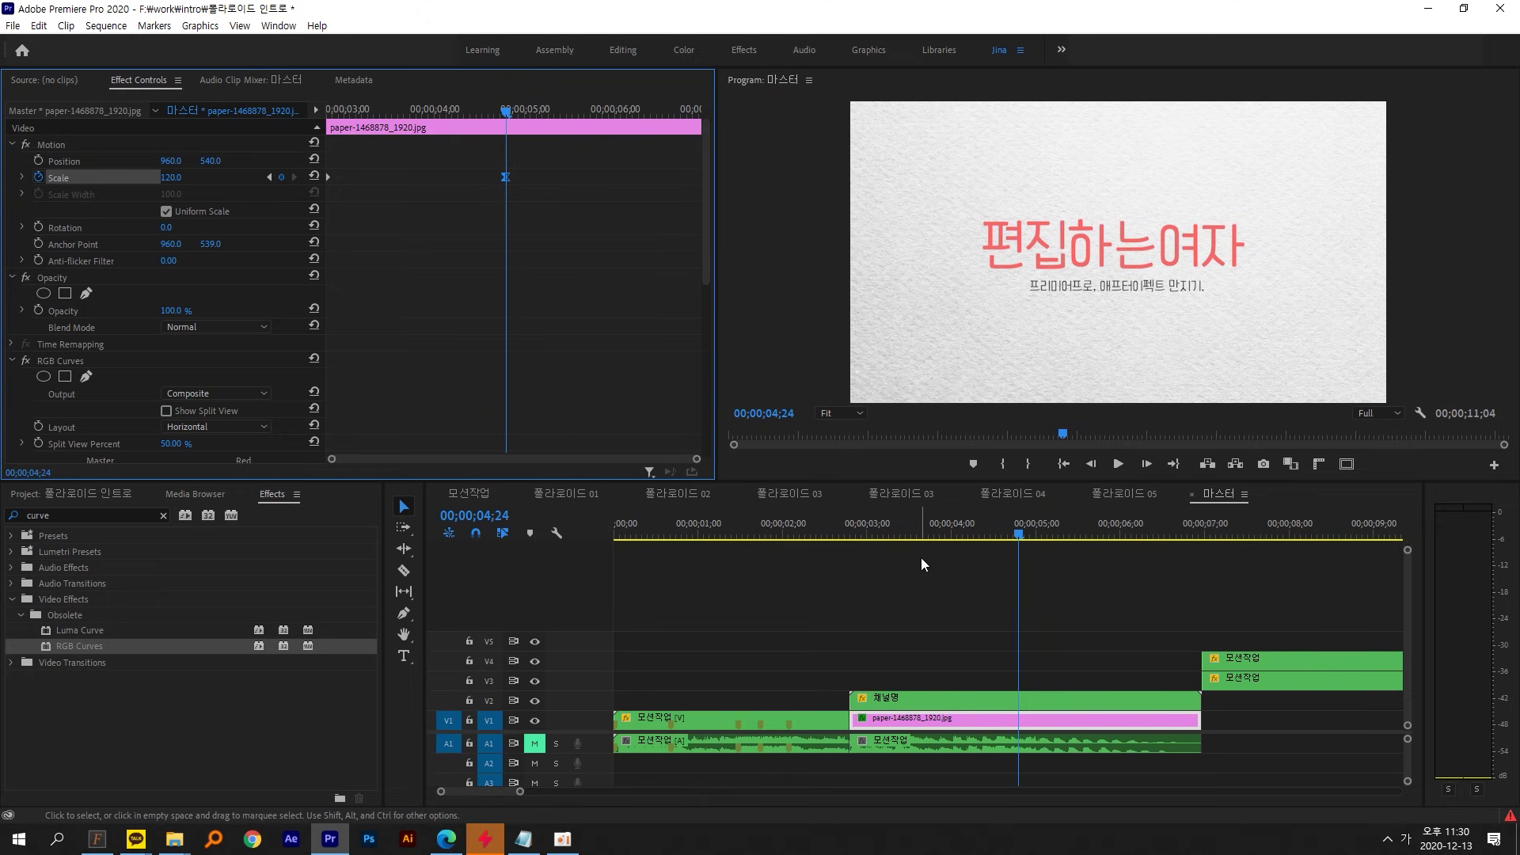
- Play back the title section repeatedly to review the combined title and paper zoom
{"action": "left_click", "coordinate": [840, 529]}
{"action": "key", "text": "space"}
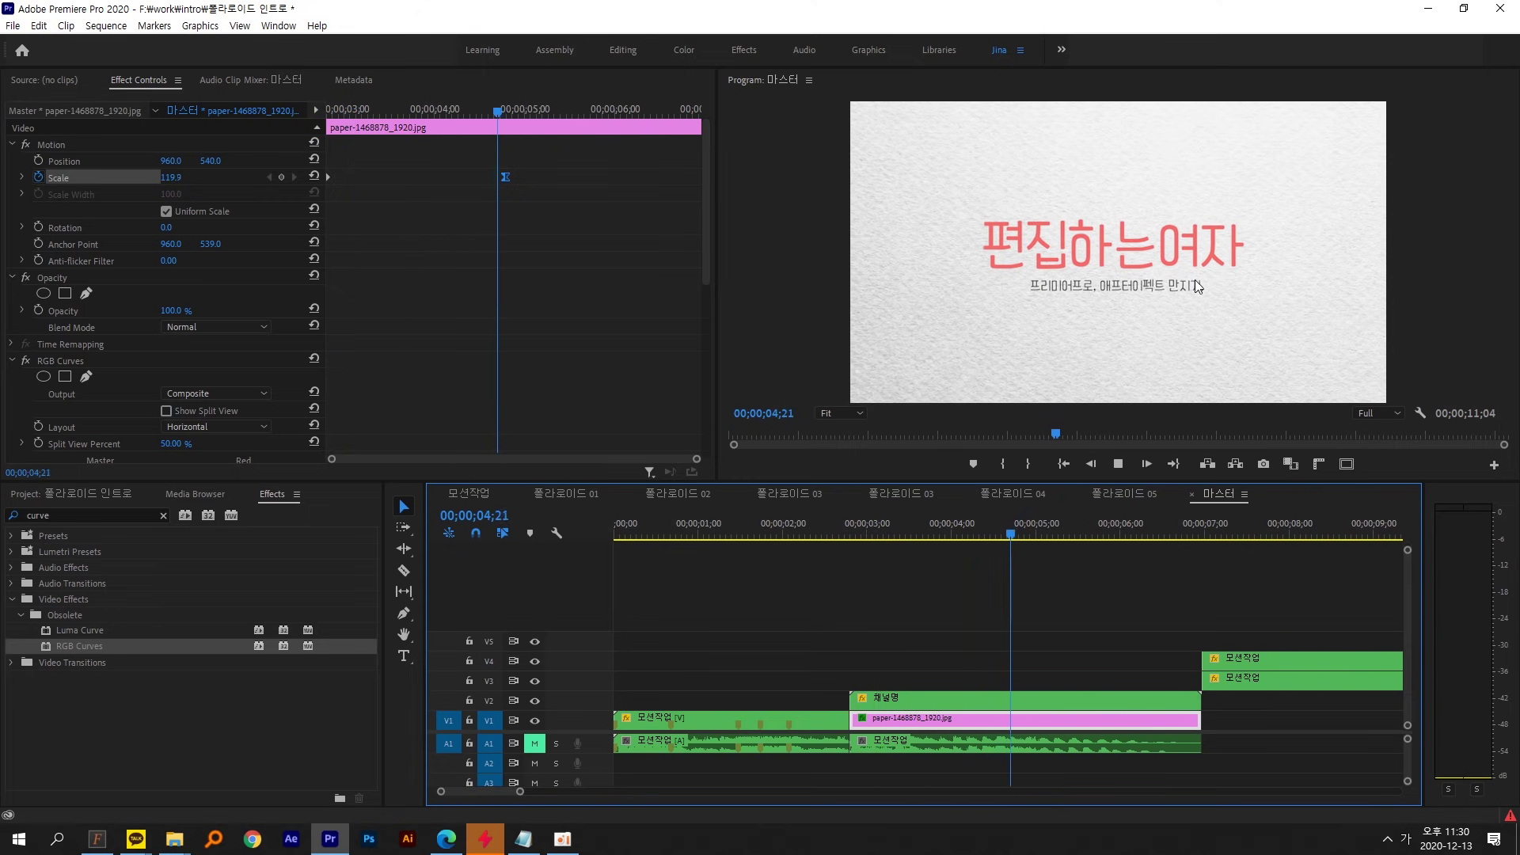
{"action": "mouse_move", "coordinate": [878, 525]}
{"action": "left_mouse_down"}
{"action": "mouse_move", "coordinate": [857, 528]}
{"action": "mouse_move", "coordinate": [878, 525]}
{"action": "left_mouse_up"}
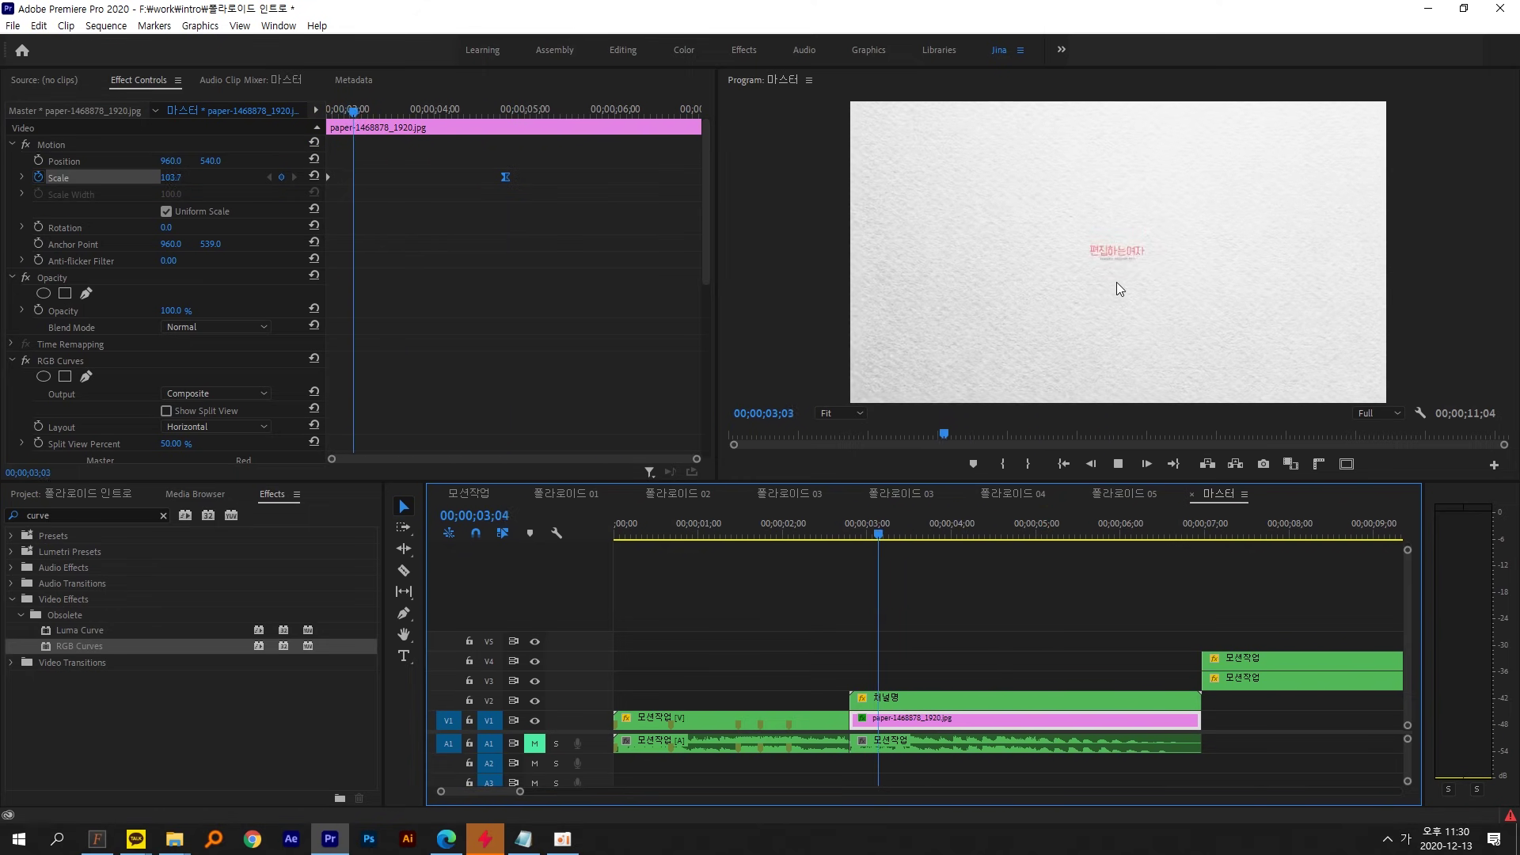
{"action": "left_click", "coordinate": [1030, 525]}
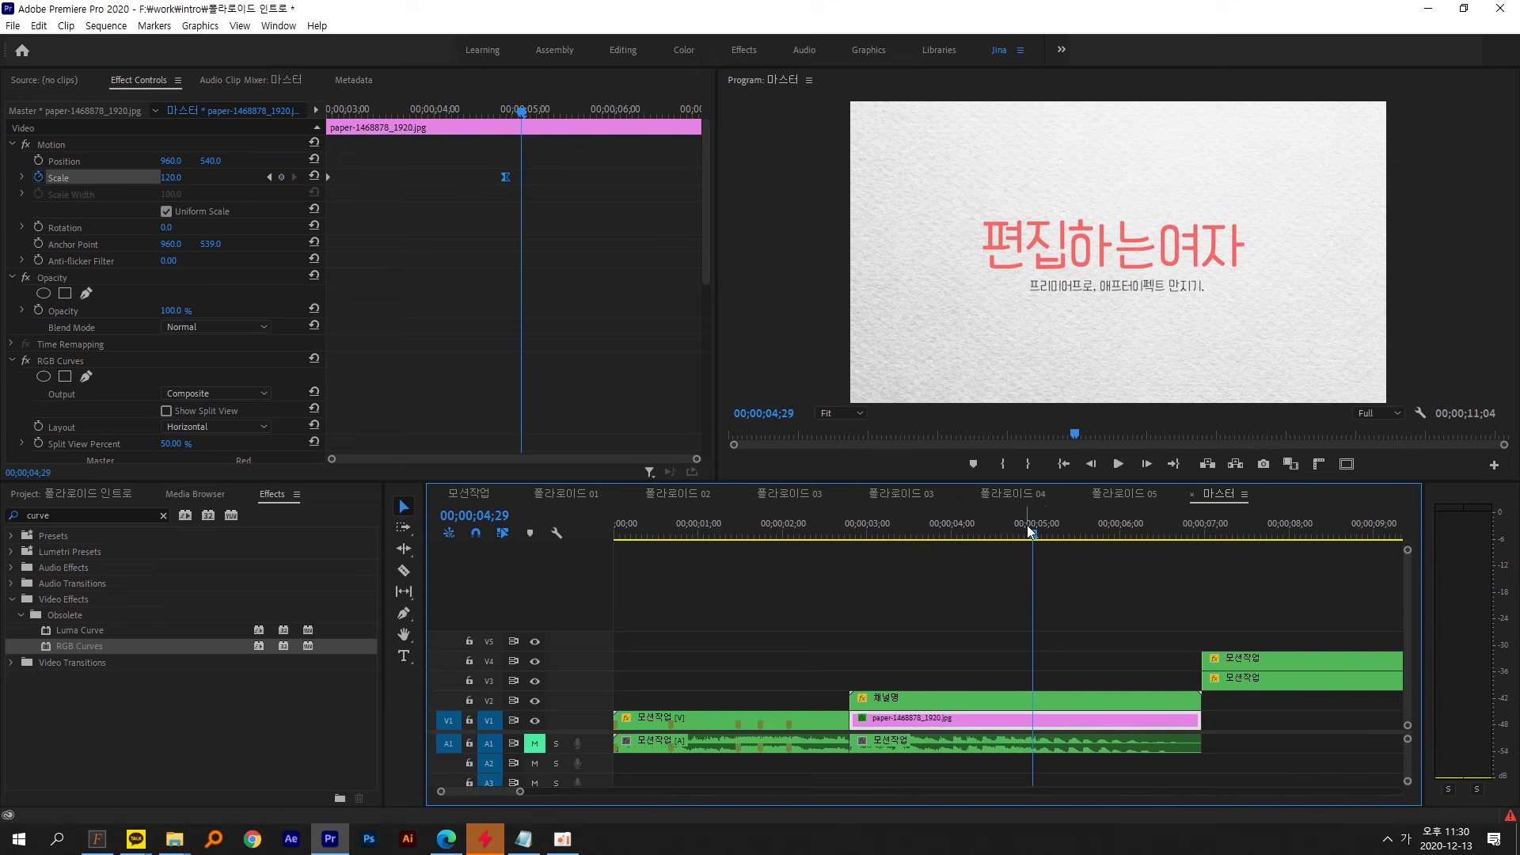
{"action": "left_click_drag", "start_coordinate": [1028, 525], "coordinate": [851, 525]}
{"action": "key", "text": "space"}
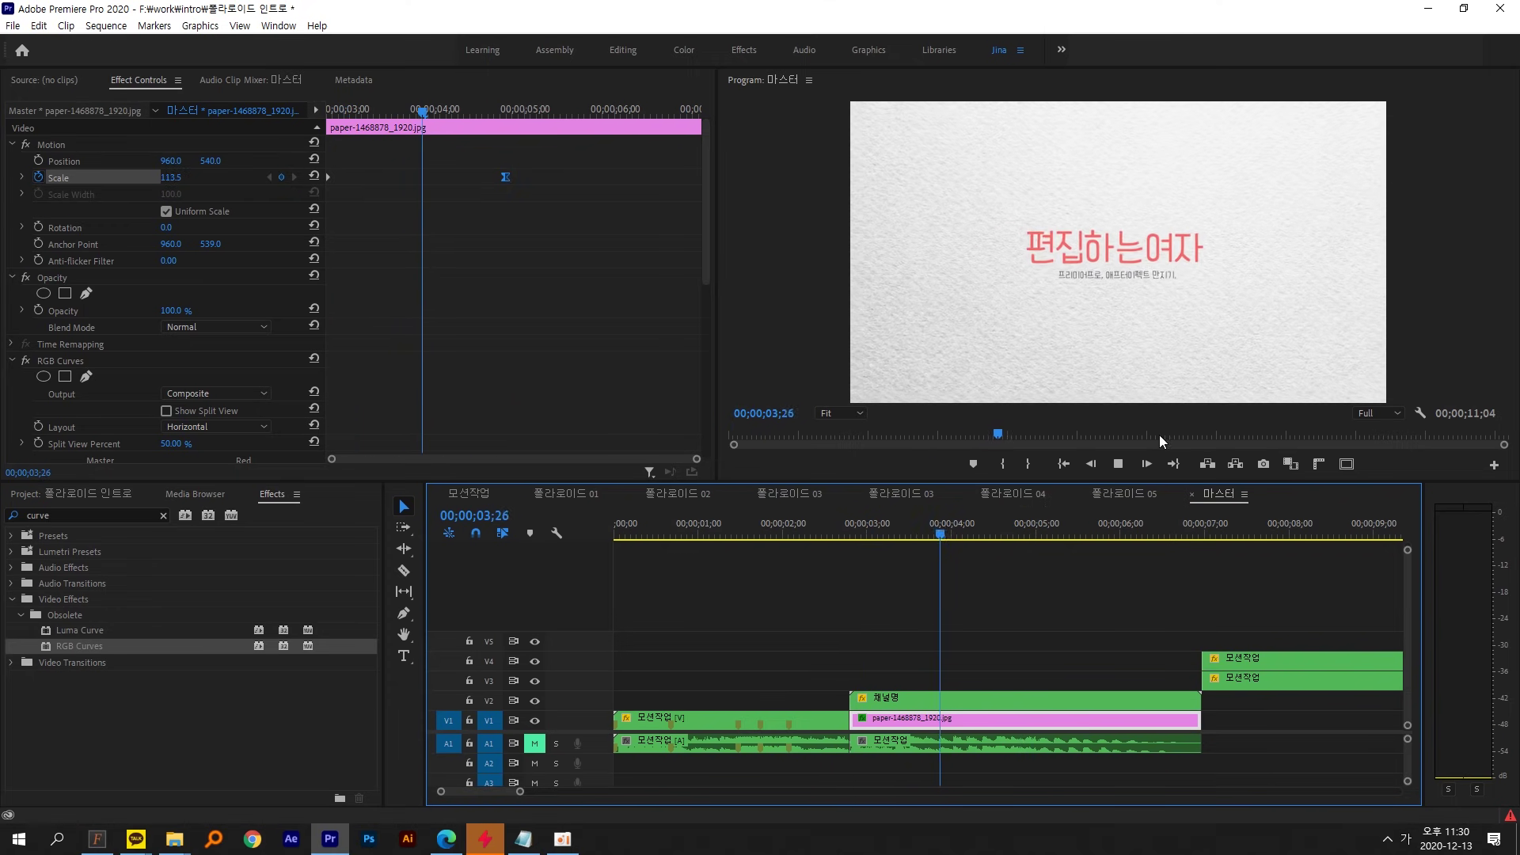
- Move the two 모션작업 clips back to 00;00;02;24, above the title and paper clips, and play the transition
{"action": "left_click_drag", "start_coordinate": [1184, 612], "coordinate": [925, 668]}
{"action": "left_click", "coordinate": [908, 586]}
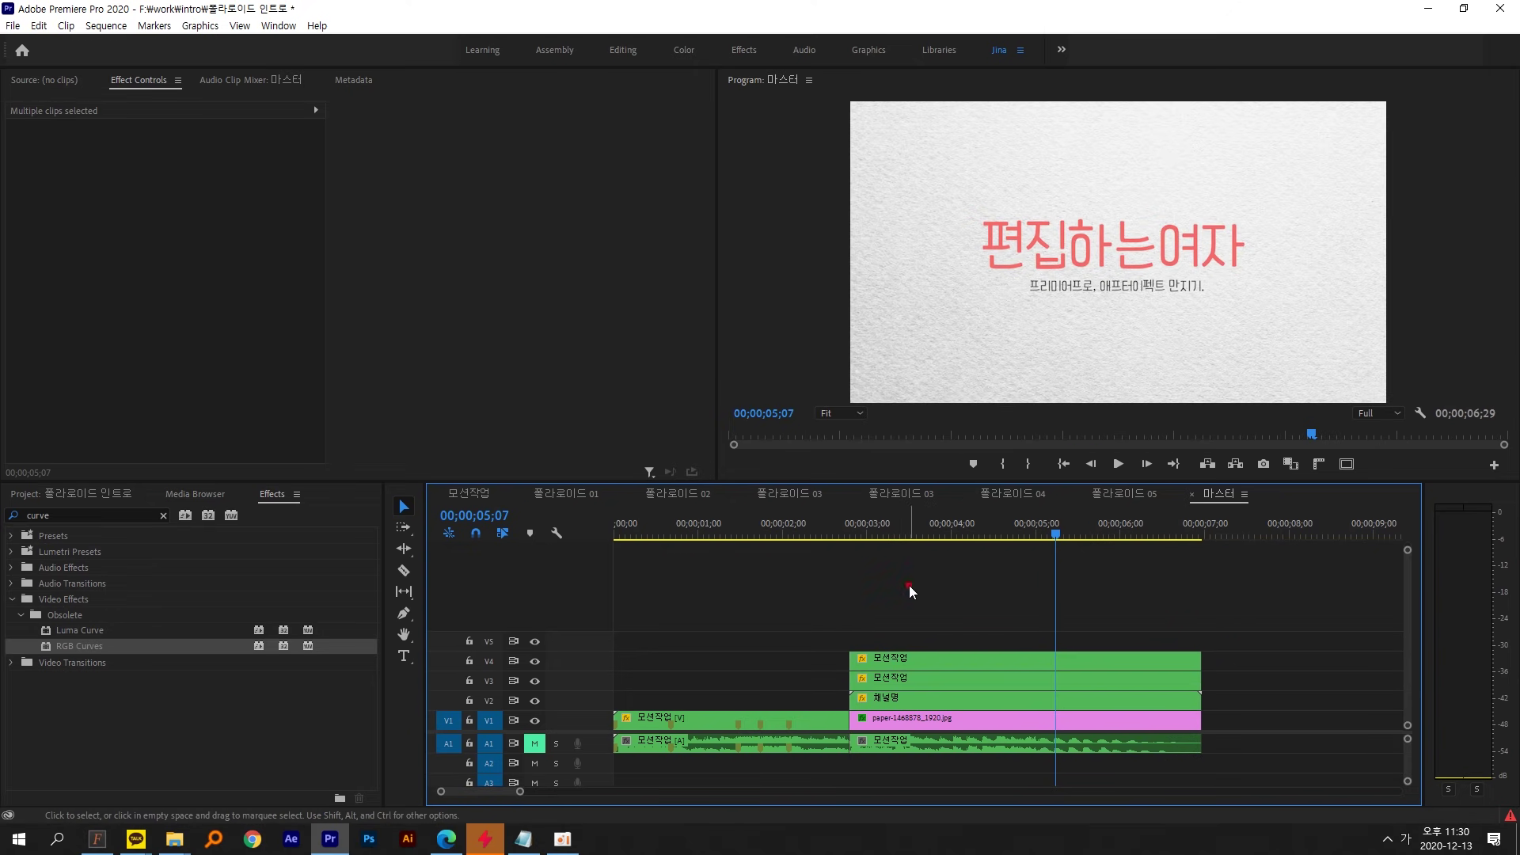
{"action": "left_click", "coordinate": [850, 536]}
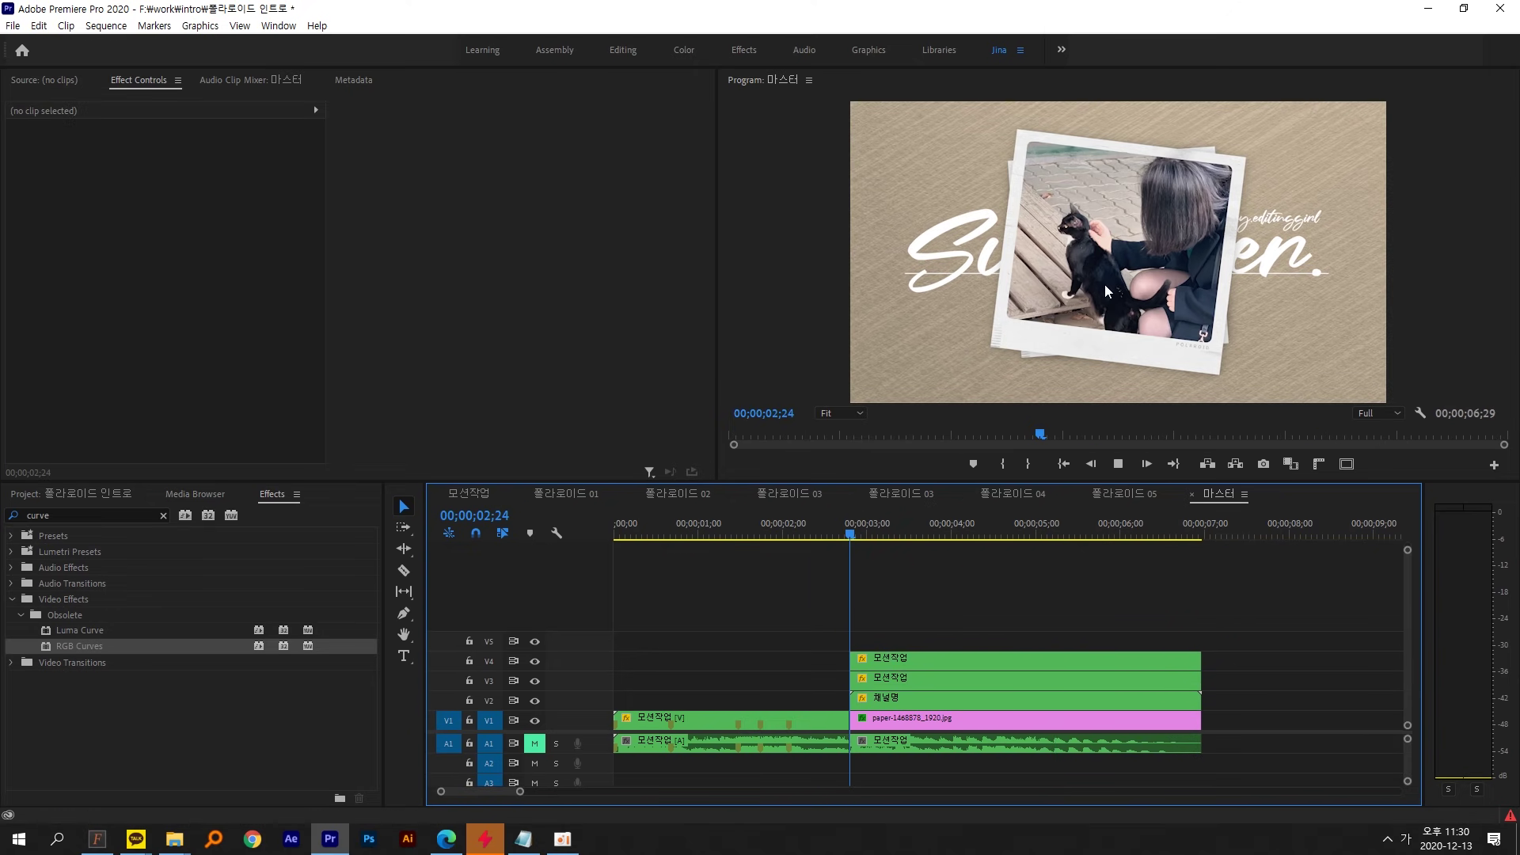
{"action": "key", "text": "space"}
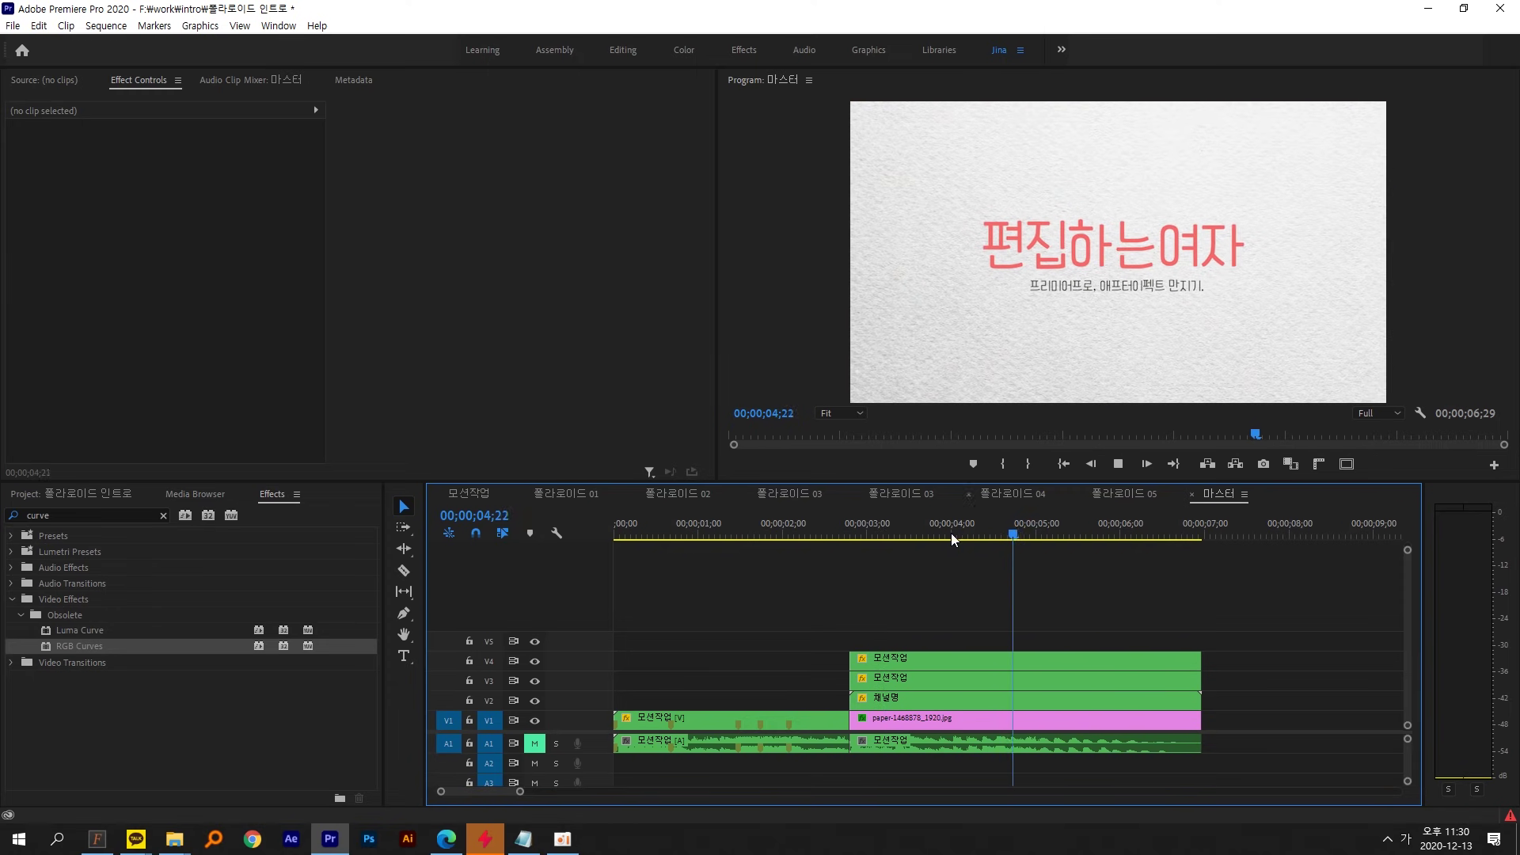
{"action": "left_click", "coordinate": [847, 532]}
{"action": "key", "text": "space"}
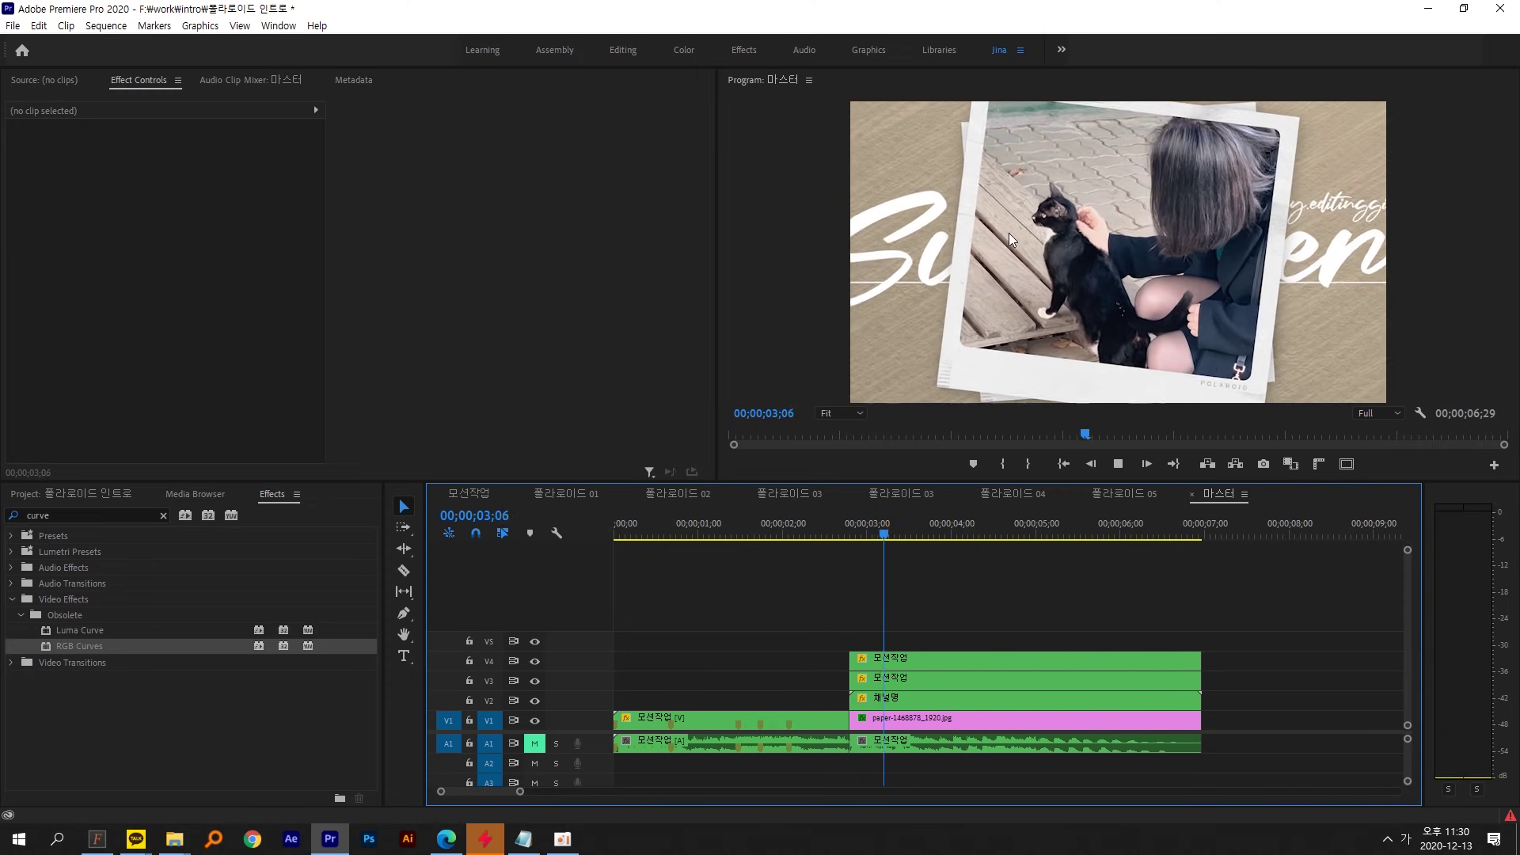
- Shift both Opacity keyframes of the top 모션작업 clip slightly earlier so the fade starts sooner, and play the transition
{"action": "left_click", "coordinate": [1081, 434]}
{"action": "mouse_move", "coordinate": [886, 534]}
{"action": "left_mouse_down"}
{"action": "mouse_move", "coordinate": [914, 534]}
{"action": "mouse_move", "coordinate": [900, 533]}
{"action": "left_mouse_up"}
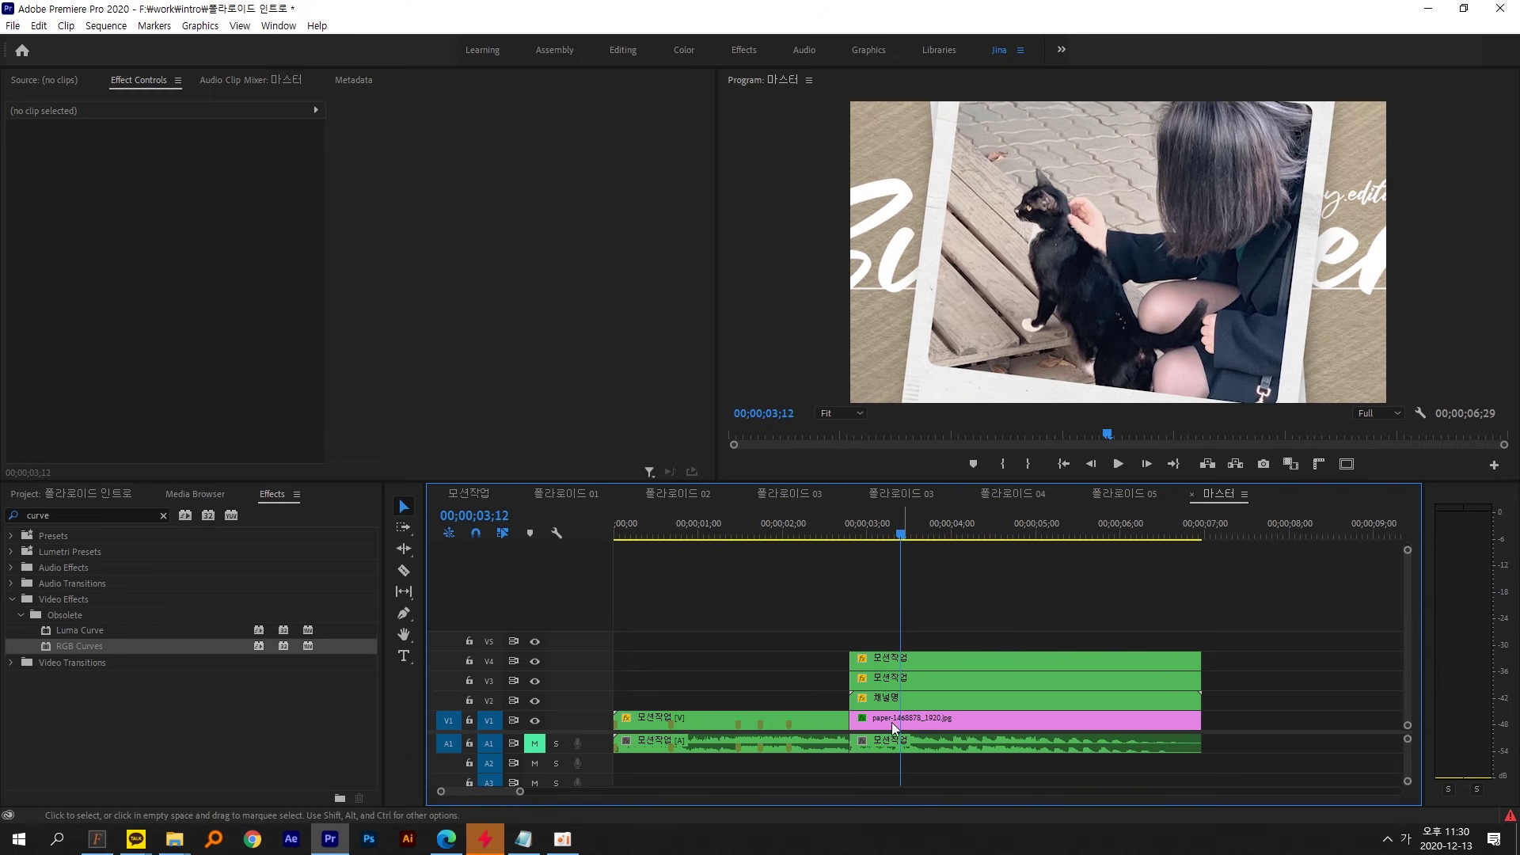
{"action": "left_click", "coordinate": [908, 661]}
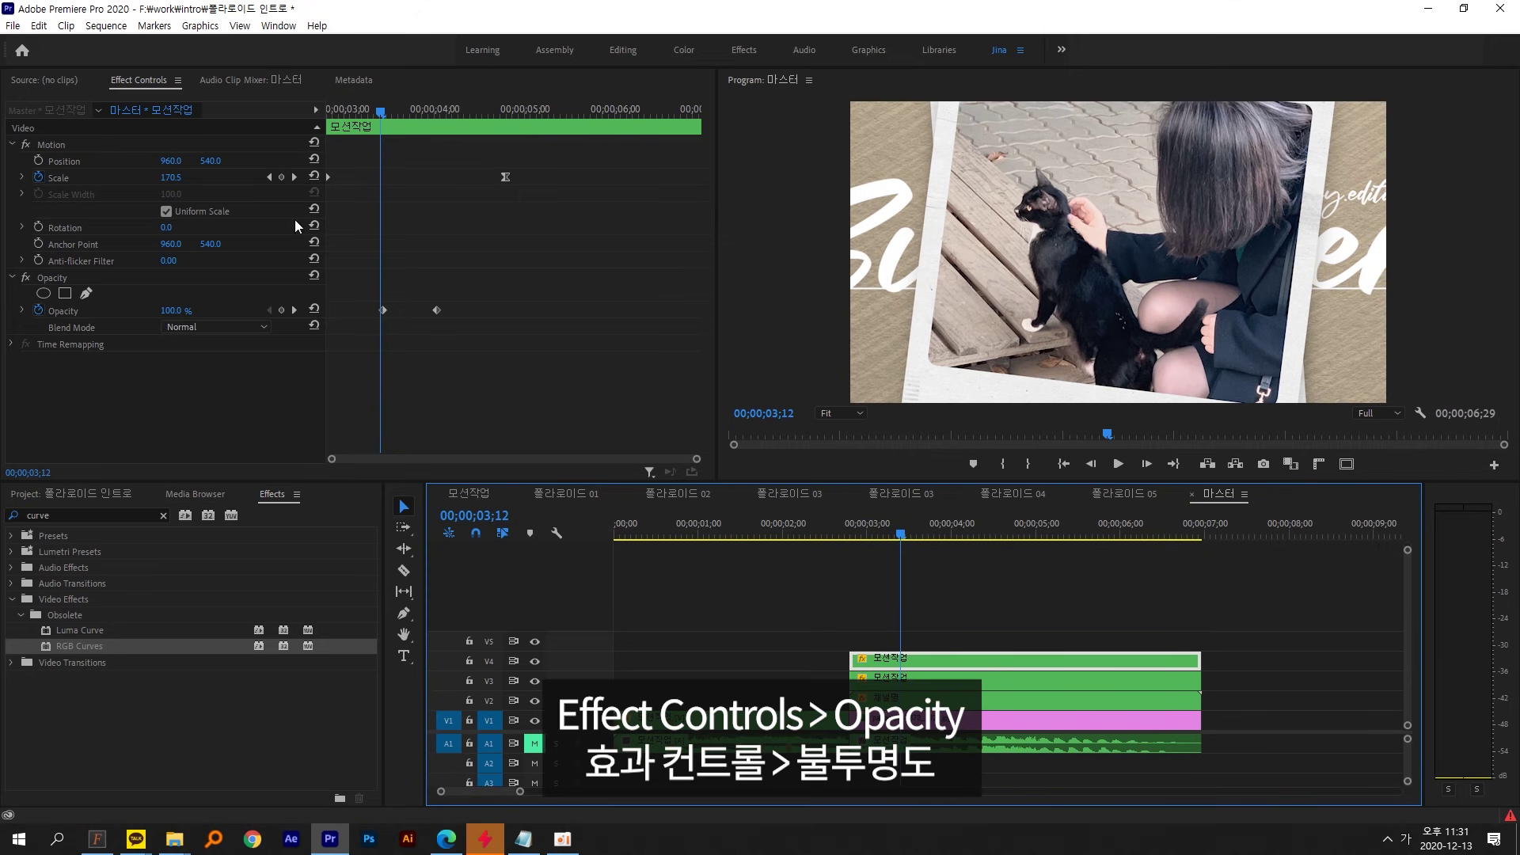
{"action": "left_click_drag", "start_coordinate": [383, 309], "coordinate": [417, 311]}
{"action": "left_click", "coordinate": [834, 536]}
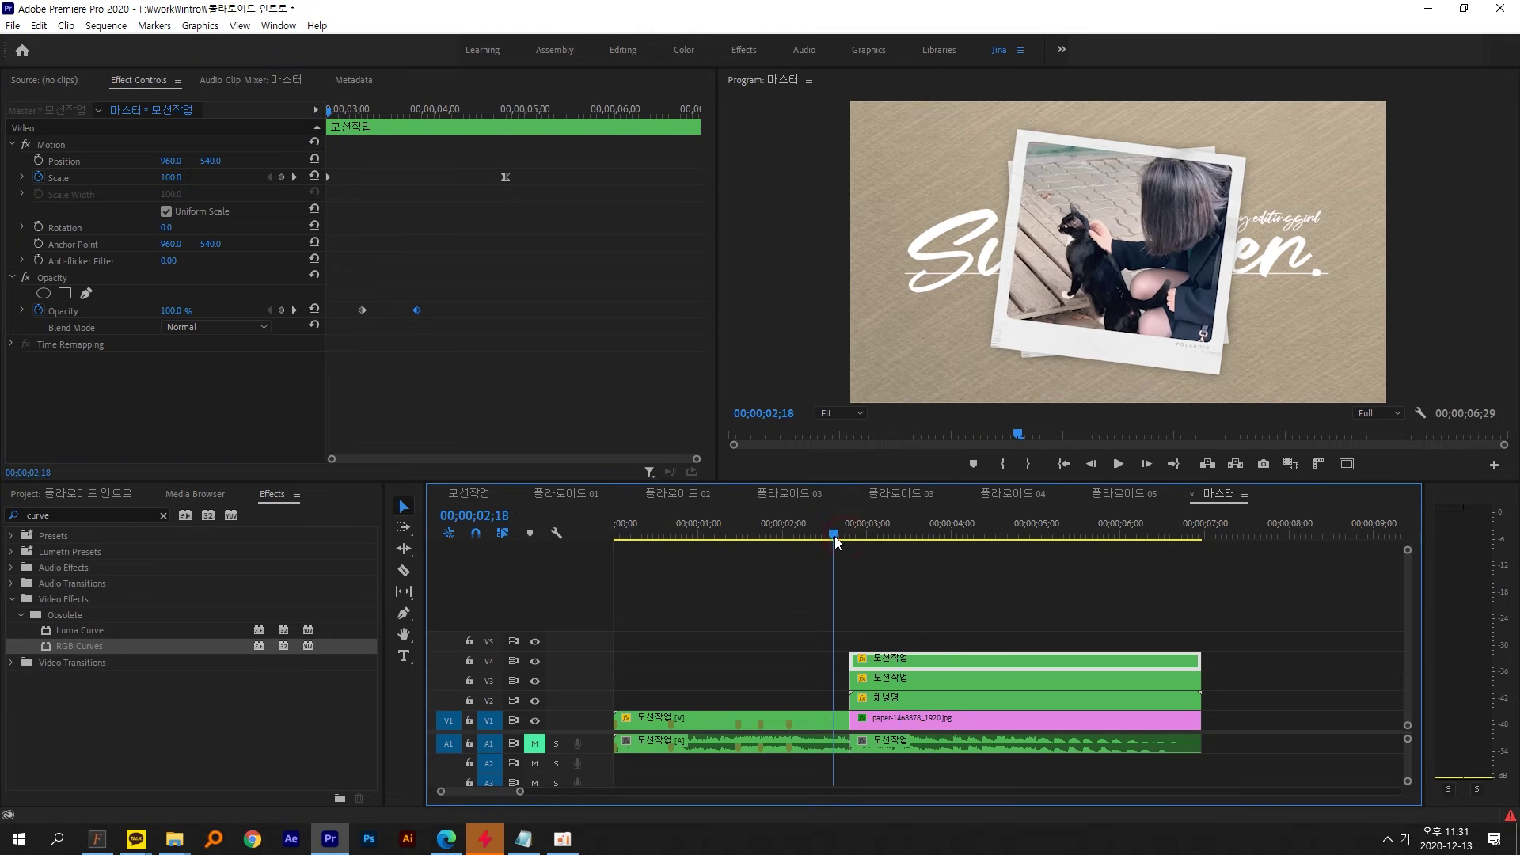
{"action": "key", "text": "space"}
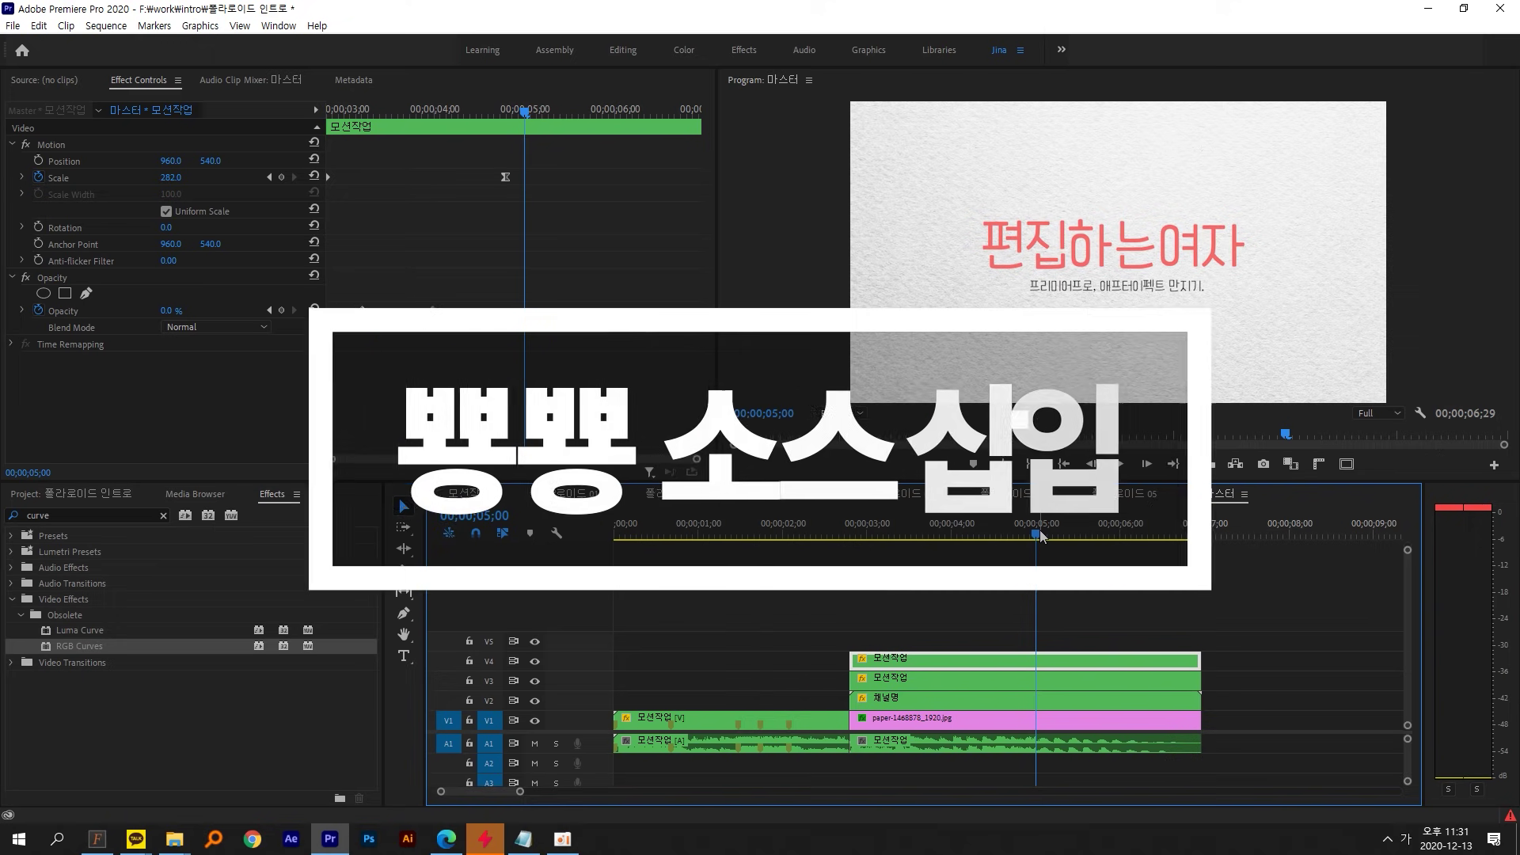
{"action": "left_click", "coordinate": [1053, 625]}
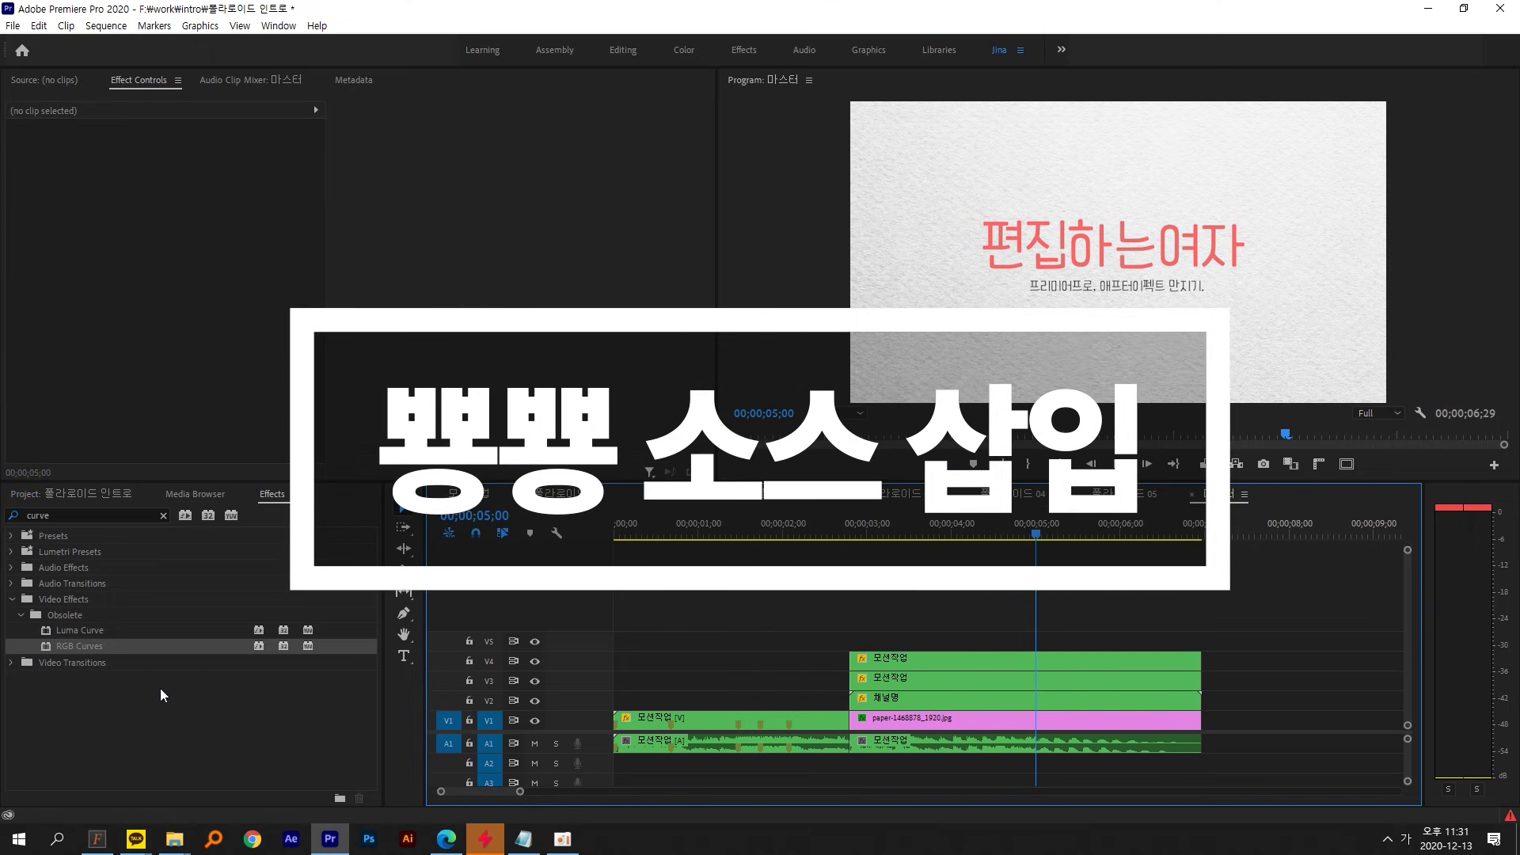
- Import the MOV file 뿅 소스_편집하는여자 from the intro folder into the project
{"action": "left_click", "coordinate": [69, 493]}
{"action": "left_click", "coordinate": [13, 26]}
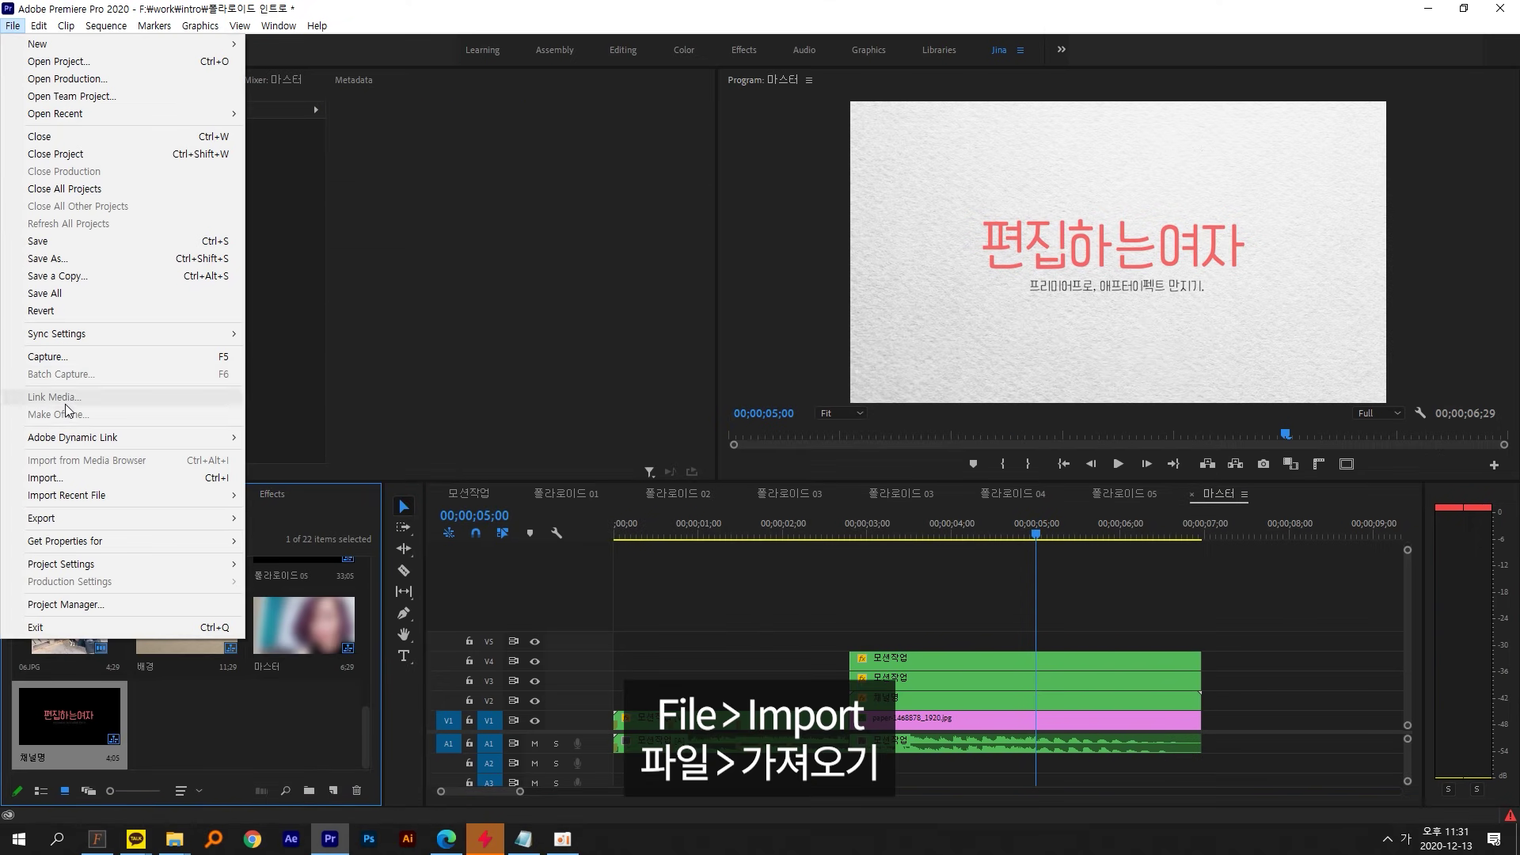
{"action": "left_click", "coordinate": [95, 477]}
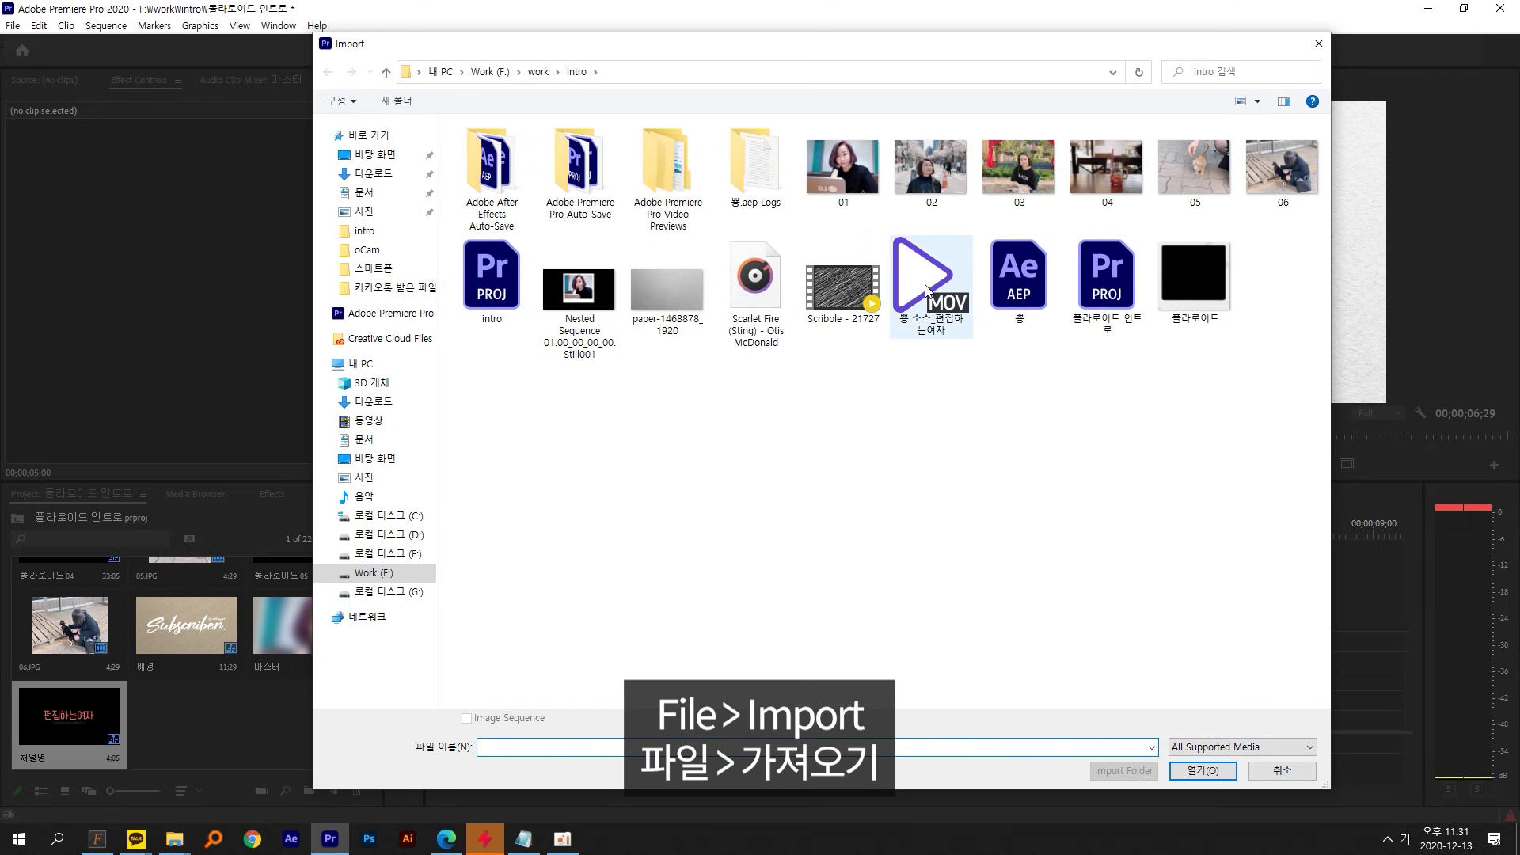
{"action": "left_click", "coordinate": [931, 281]}
{"action": "left_click", "coordinate": [1203, 769]}
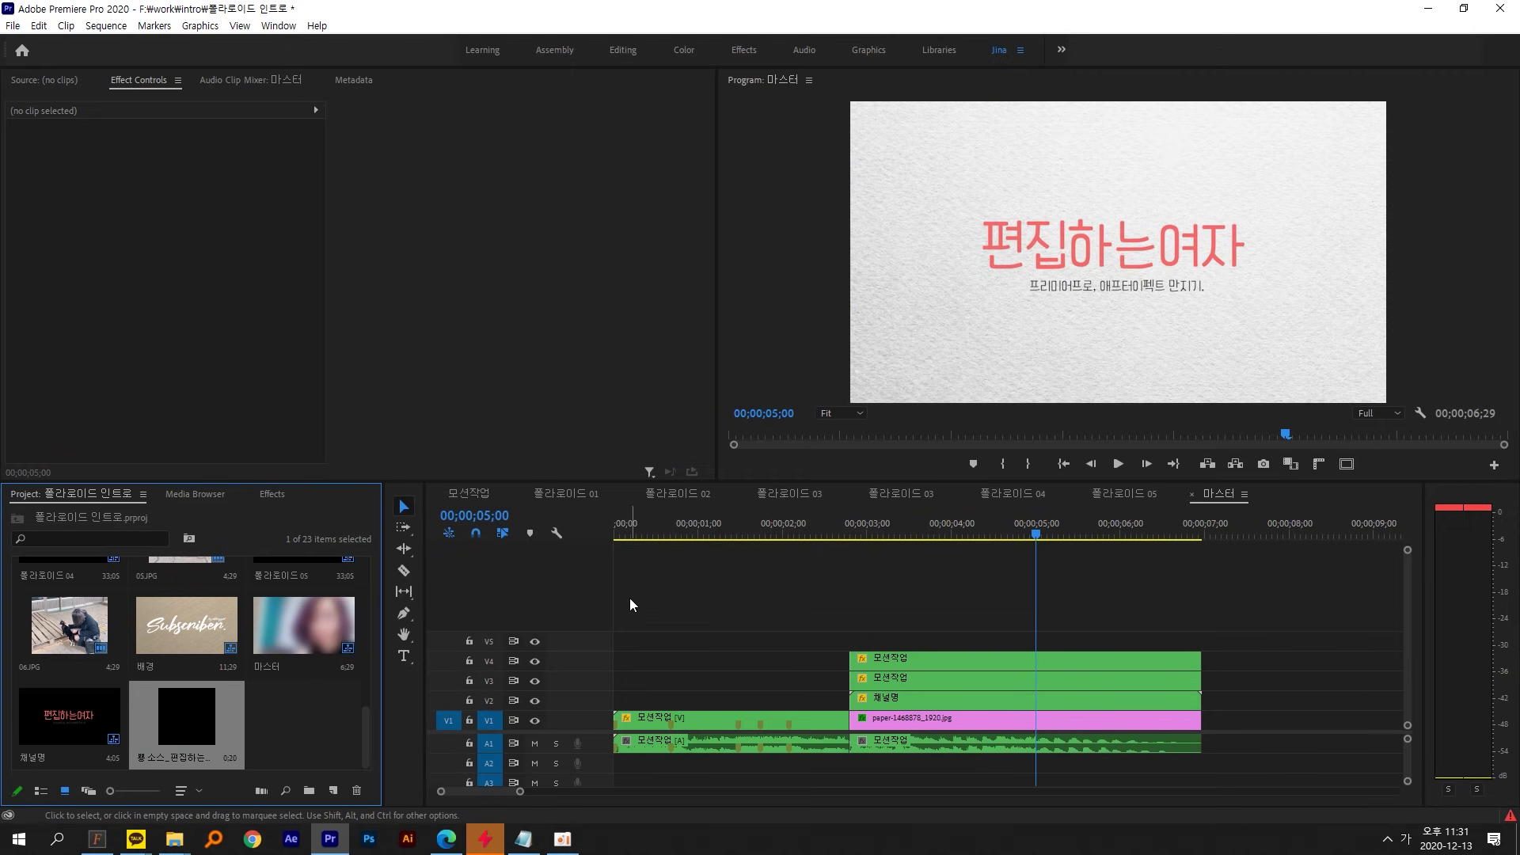
- Place the imported 뿅 소스 clip on track V2 at the start of the master sequence and play it
{"action": "left_click_drag", "start_coordinate": [348, 659], "coordinate": [631, 701]}
{"action": "left_click", "coordinate": [614, 534]}
{"action": "key", "text": "space"}
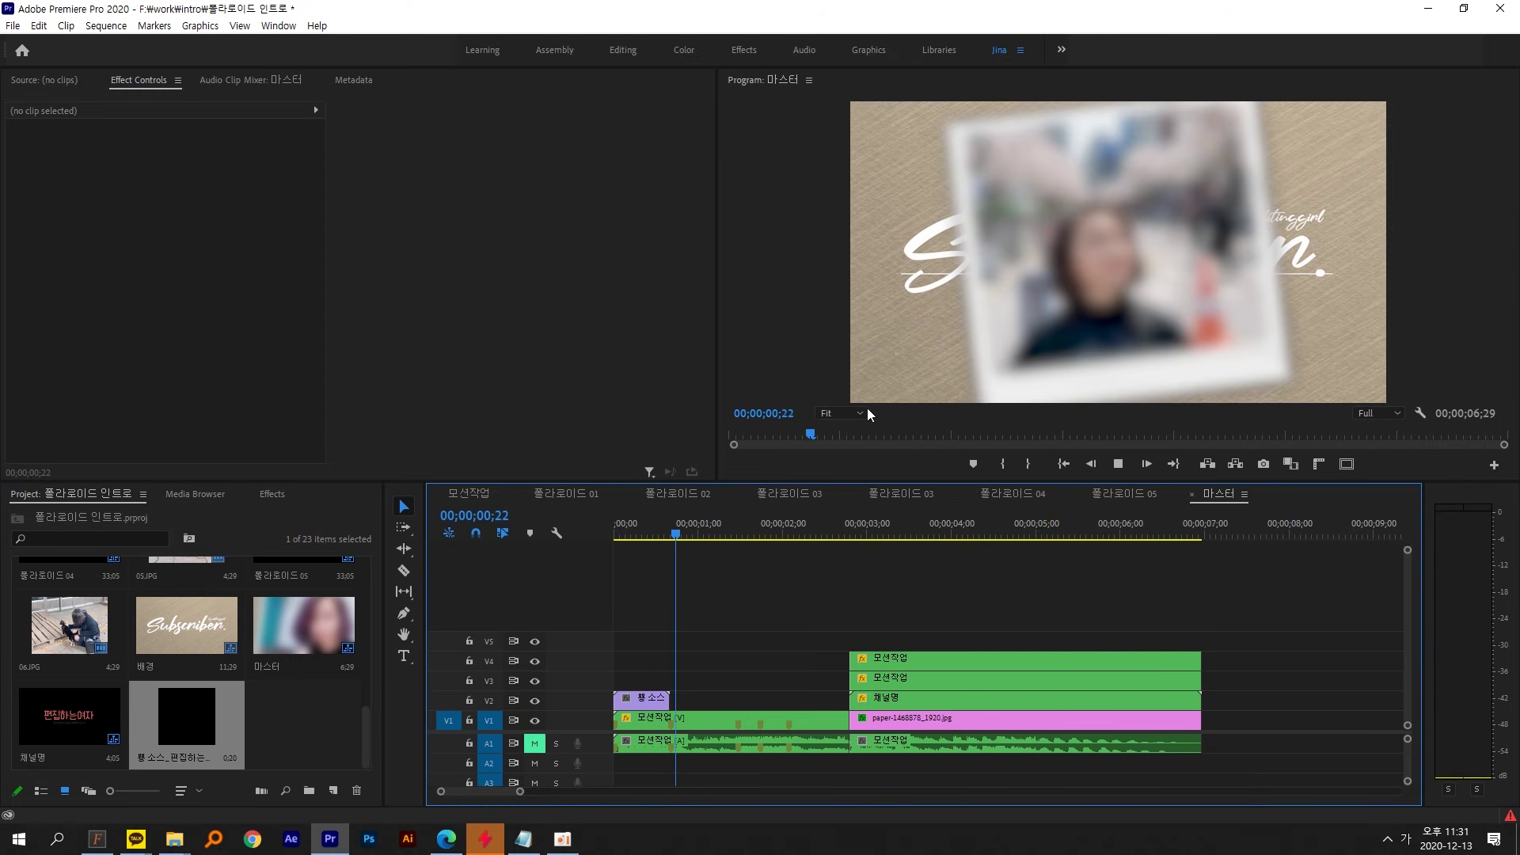
- Reduce the first 뿅 소스 clip's Scale to 63 around the first photo, and play it
{"action": "left_click_drag", "start_coordinate": [671, 531], "coordinate": [638, 531]}
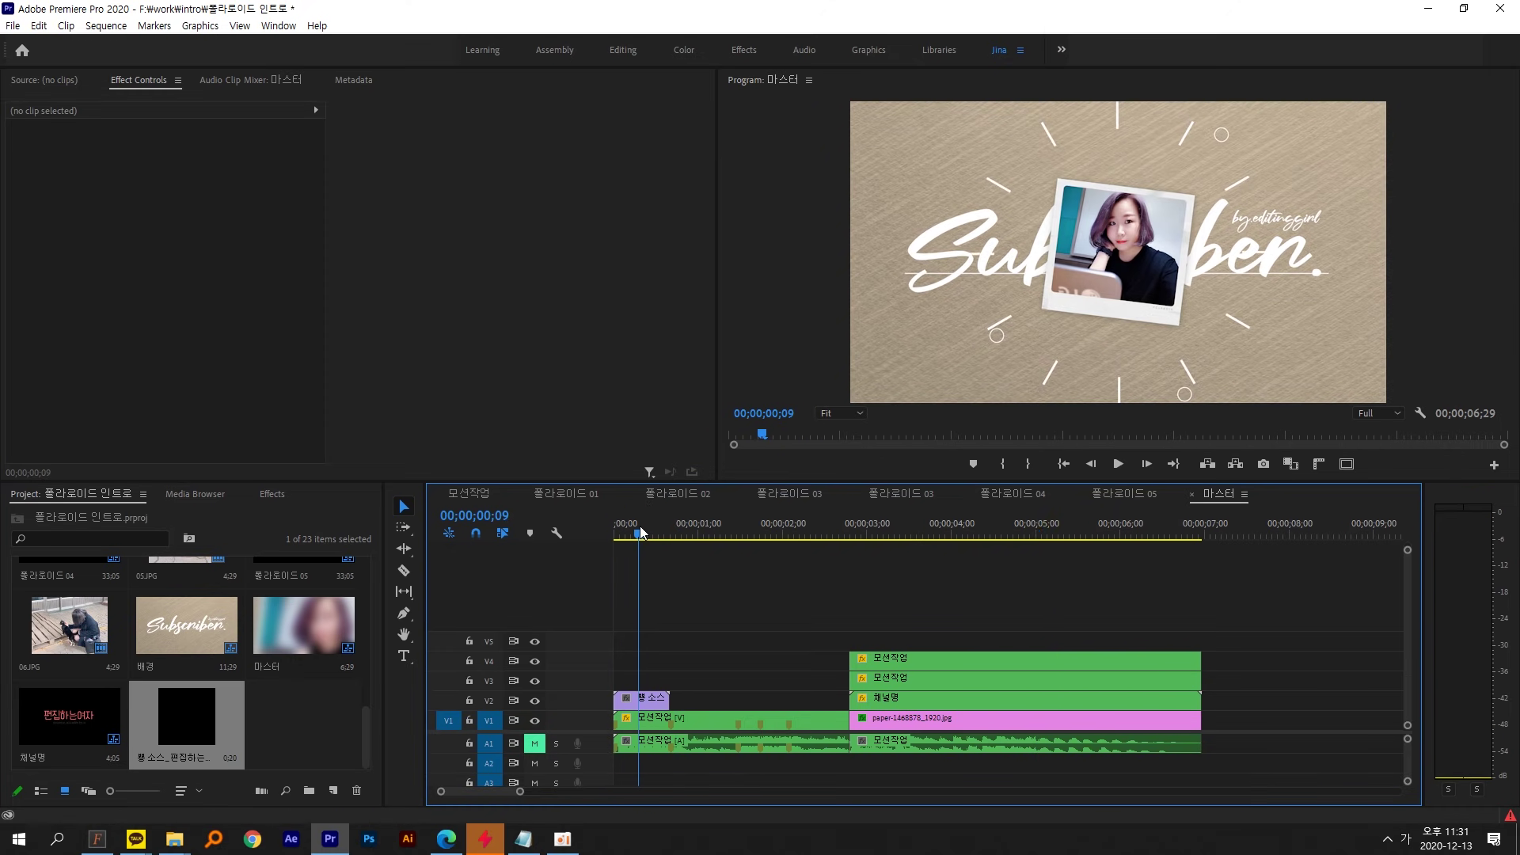
{"action": "left_click", "coordinate": [652, 702]}
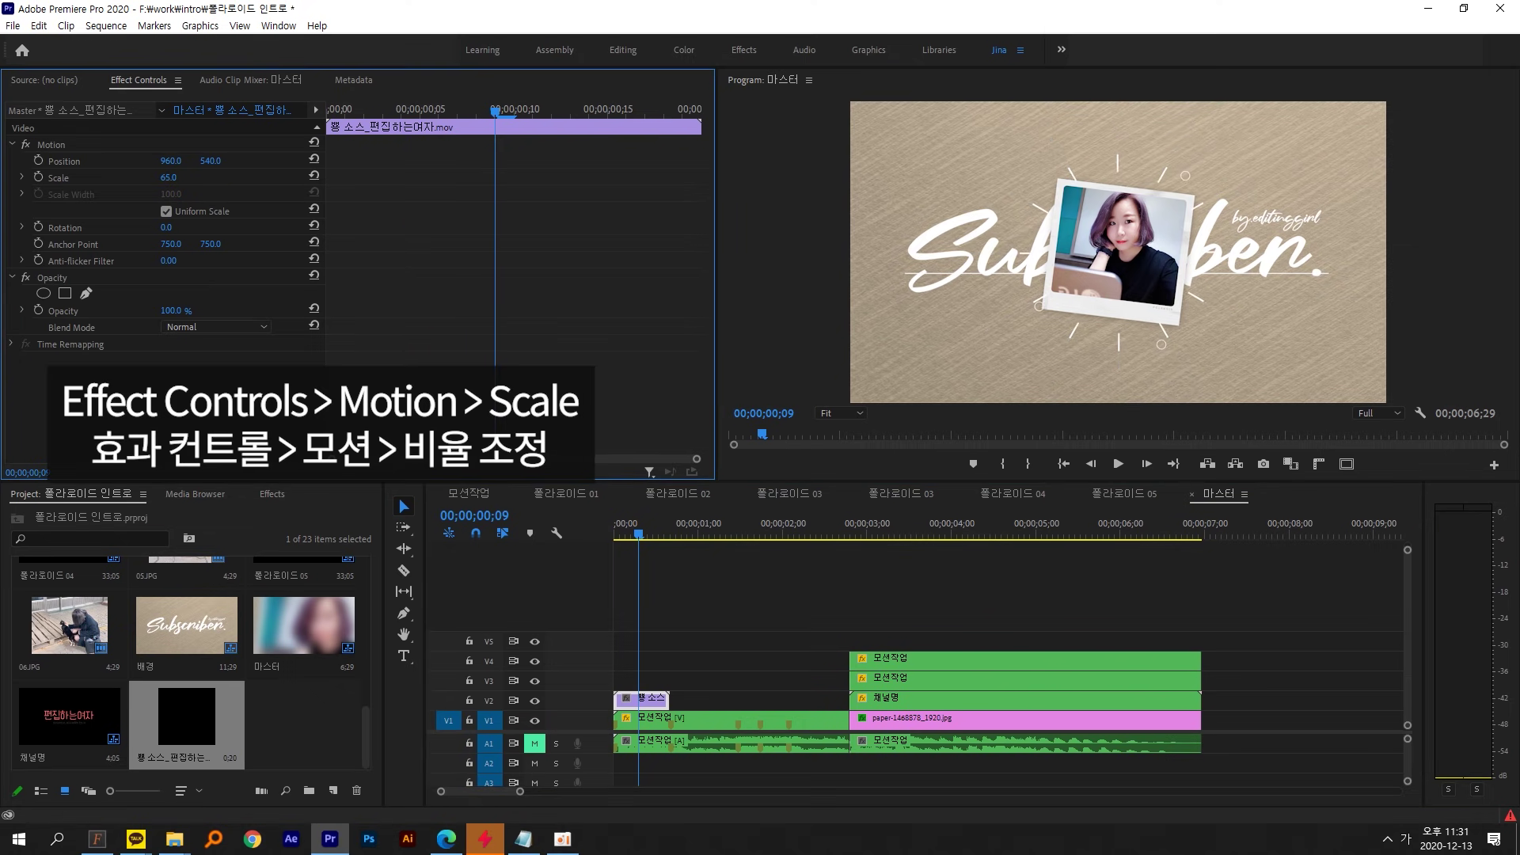
{"action": "key", "text": "space"}
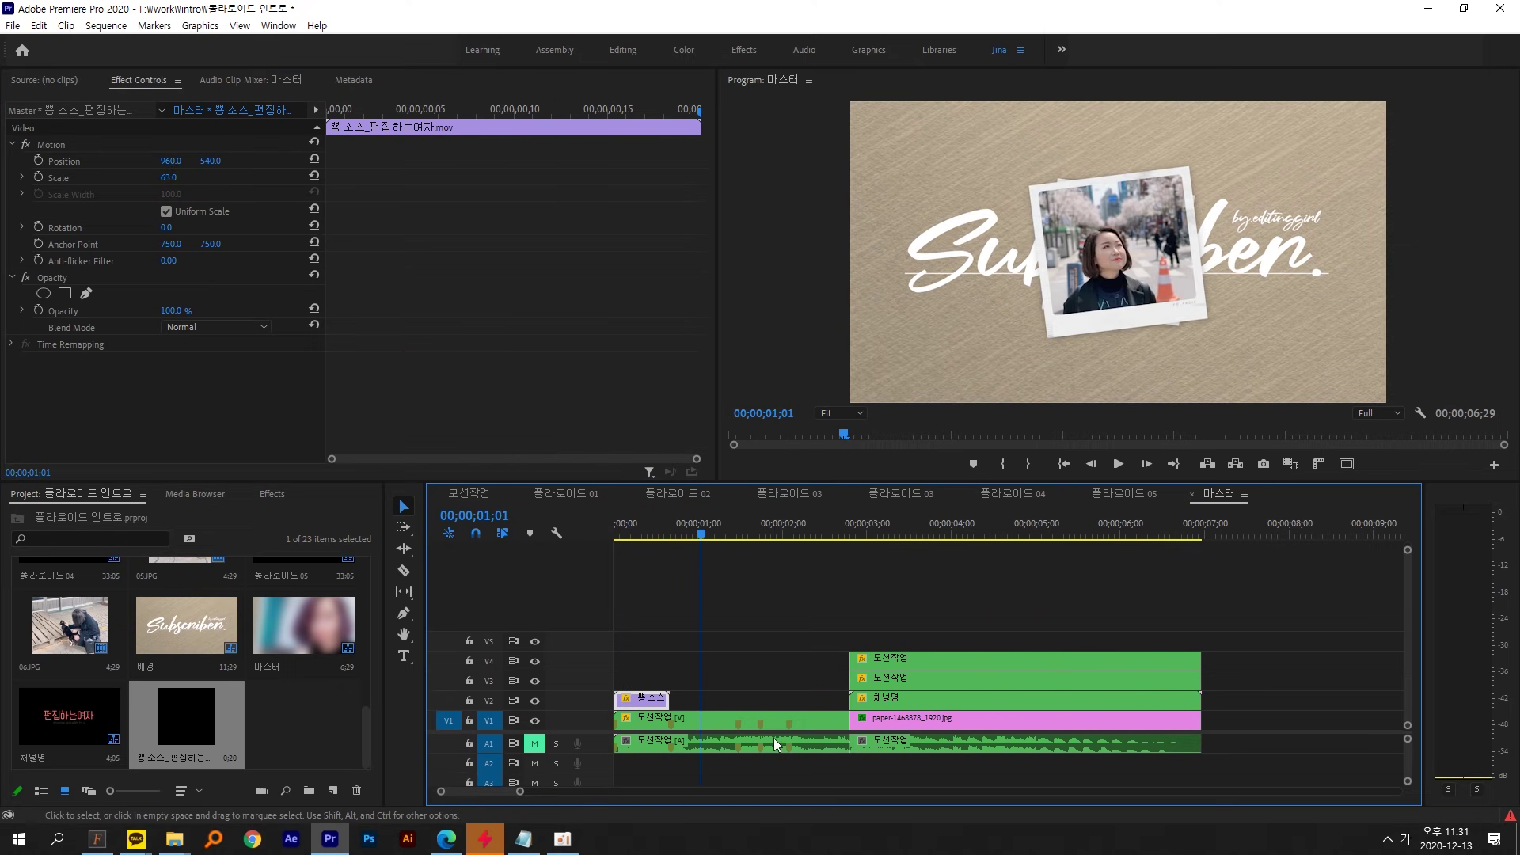
- Add a second 뿅 소스 clip on V2 at about 00;00;01;15 and set its Scale to 78
{"action": "left_click_drag", "start_coordinate": [186, 716], "coordinate": [758, 699]}
{"action": "left_click_drag", "start_coordinate": [701, 535], "coordinate": [762, 541]}
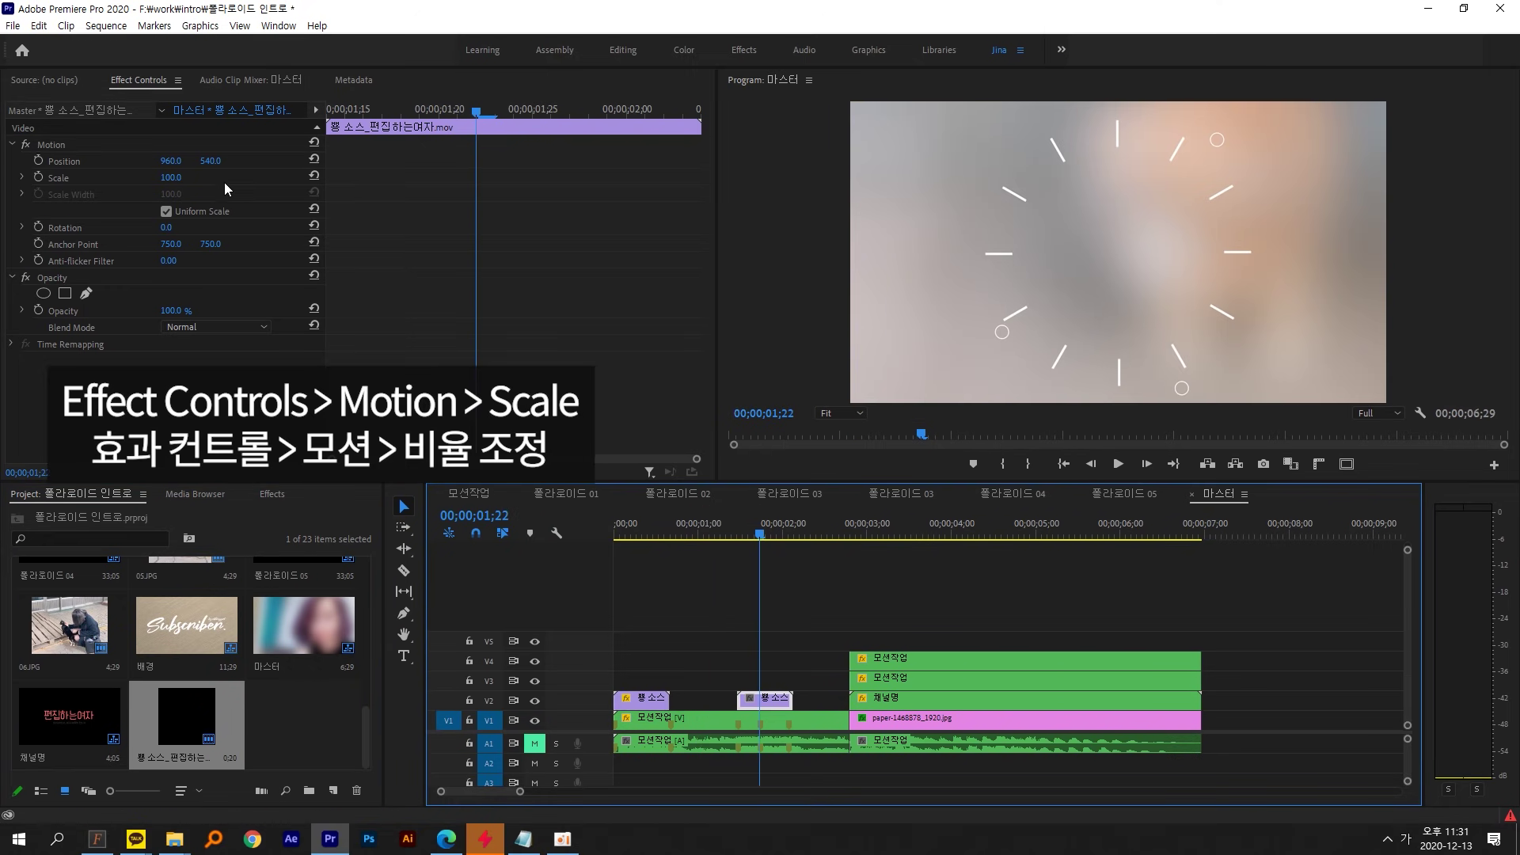
{"action": "left_click_drag", "start_coordinate": [170, 178], "coordinate": [151, 177]}
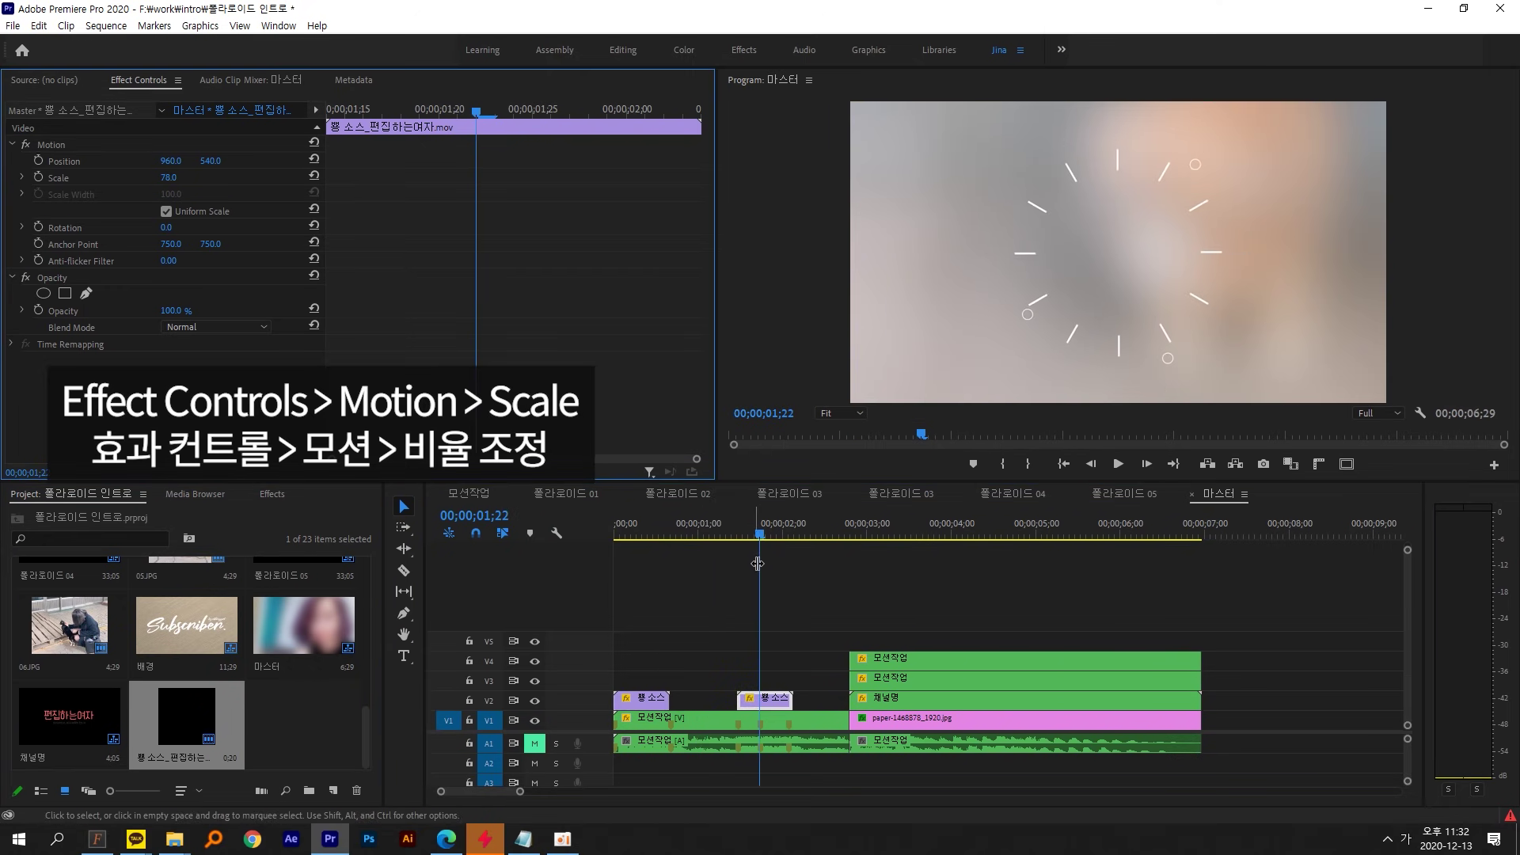
- Add a third 뿅 소스 clip on V3 at about 00;00;02;02 and adjust its Scale to fit the photo
{"action": "mouse_move", "coordinate": [765, 535]}
{"action": "left_mouse_down"}
{"action": "mouse_move", "coordinate": [722, 536]}
{"action": "mouse_move", "coordinate": [786, 536]}
{"action": "left_mouse_up"}
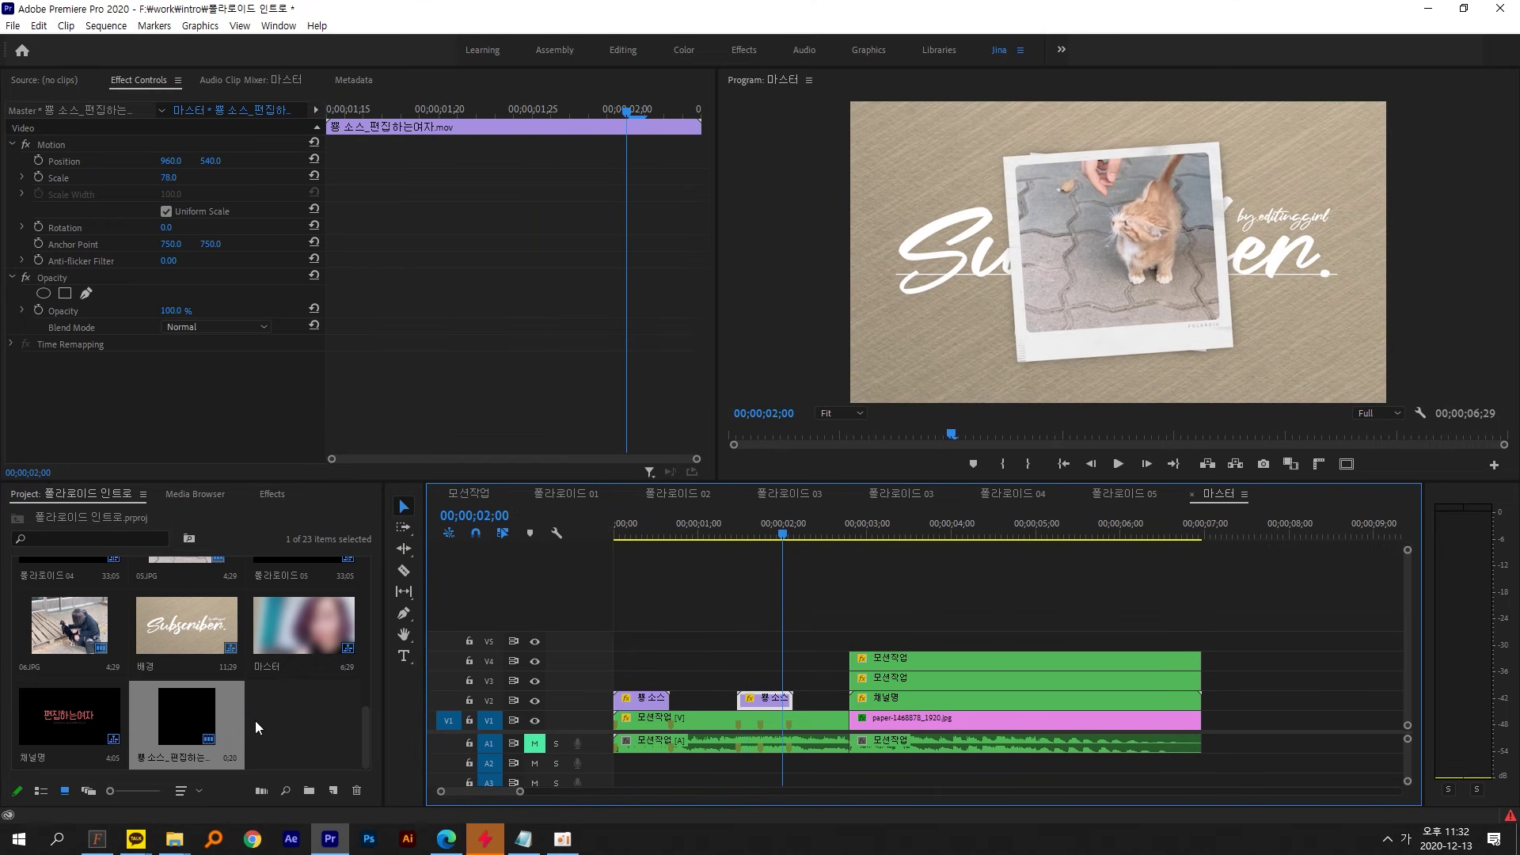
{"action": "left_click_drag", "start_coordinate": [190, 721], "coordinate": [798, 685]}
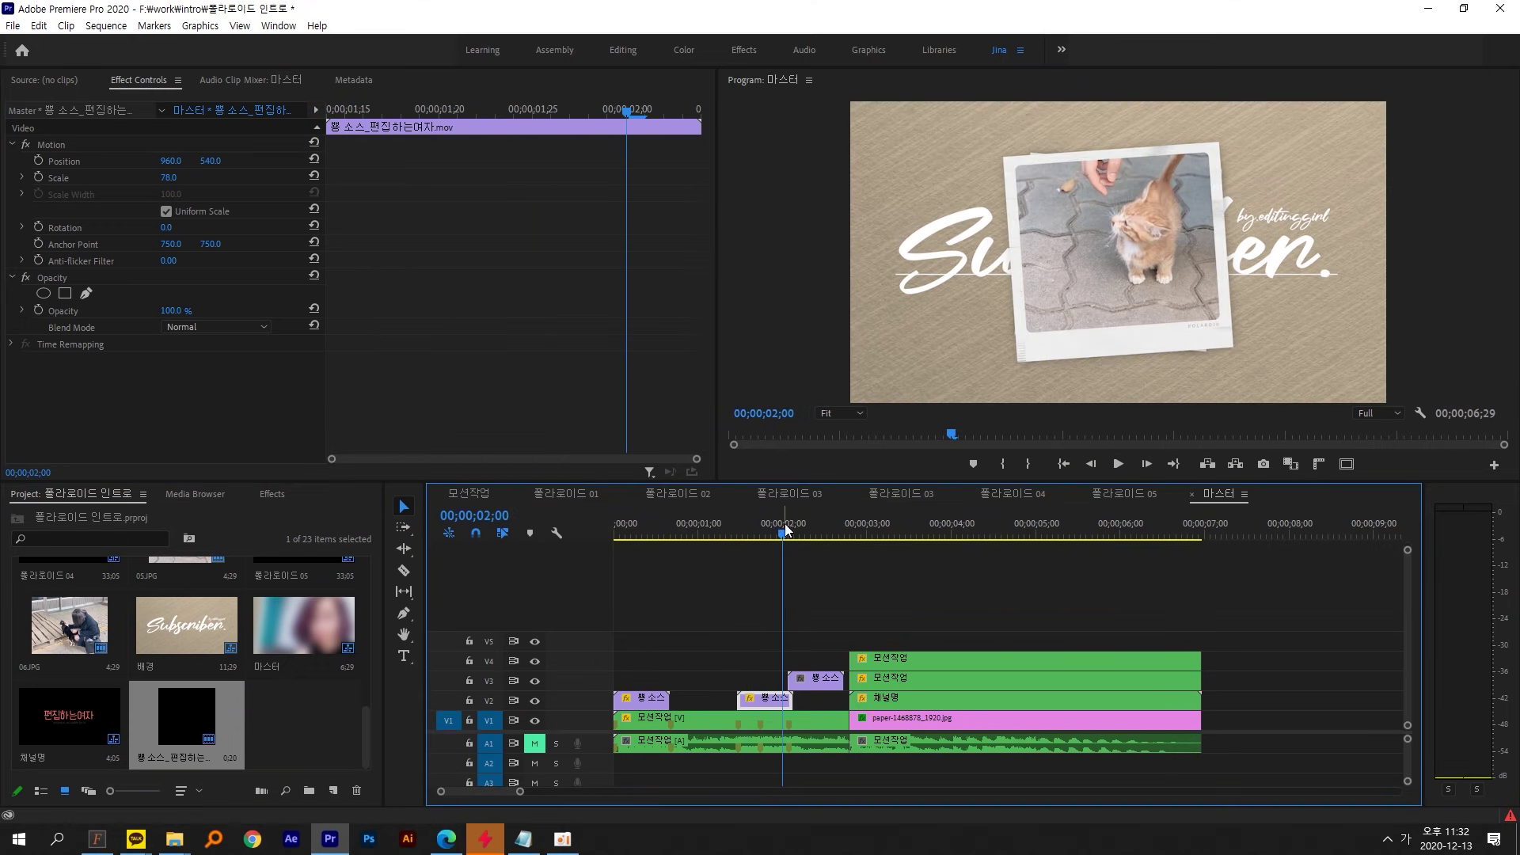
{"action": "left_click_drag", "start_coordinate": [169, 177], "coordinate": [206, 177]}
- Place a fourth 뿅 소스 clip on V5 over the title reveal, and shift the second and third ones slightly earlier
{"action": "left_click", "coordinate": [881, 529]}
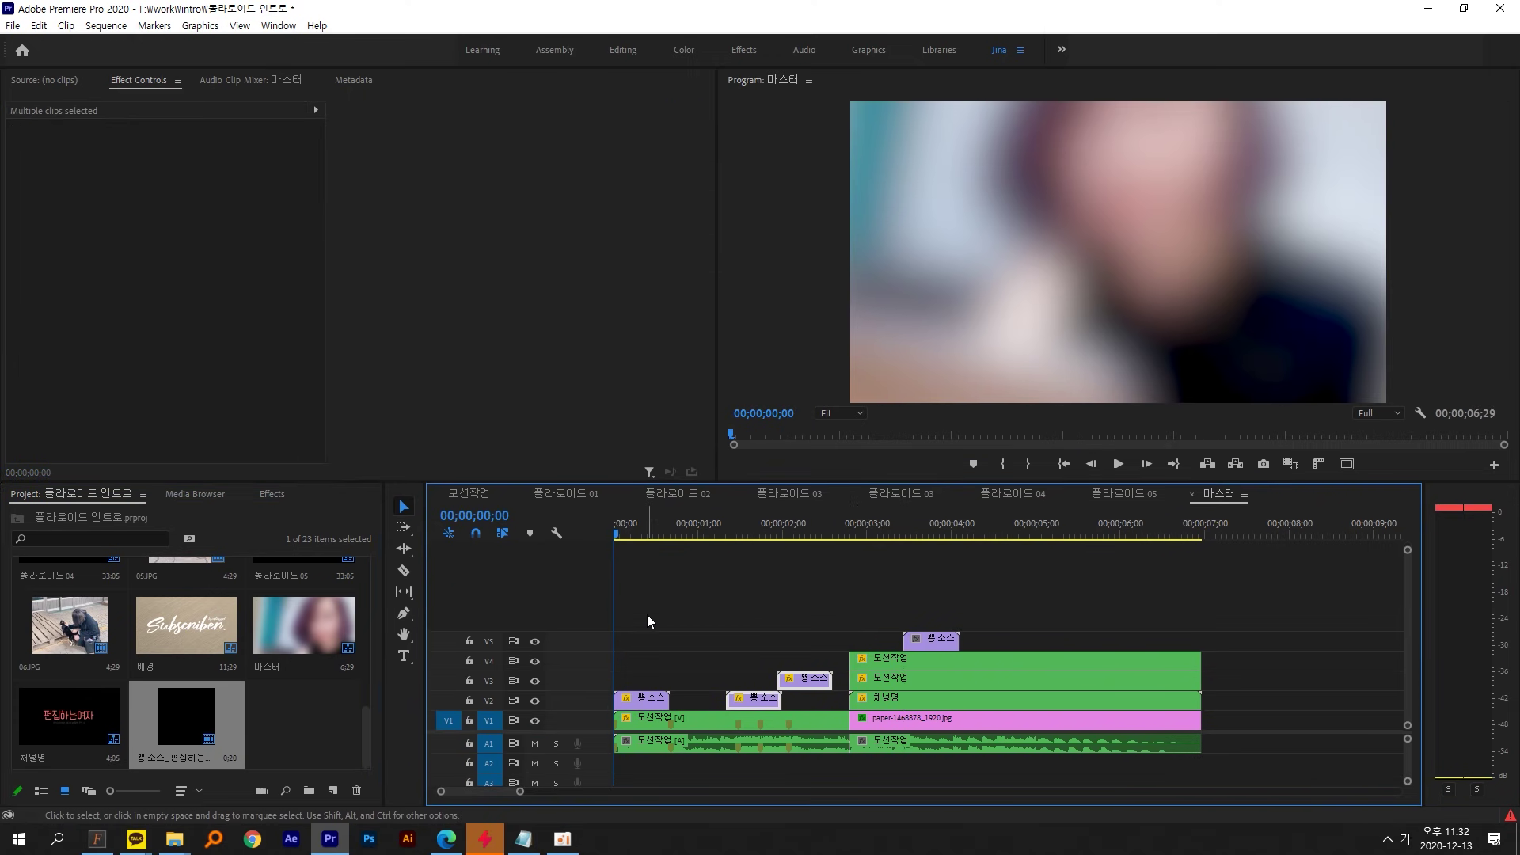
{"action": "key", "text": "space"}
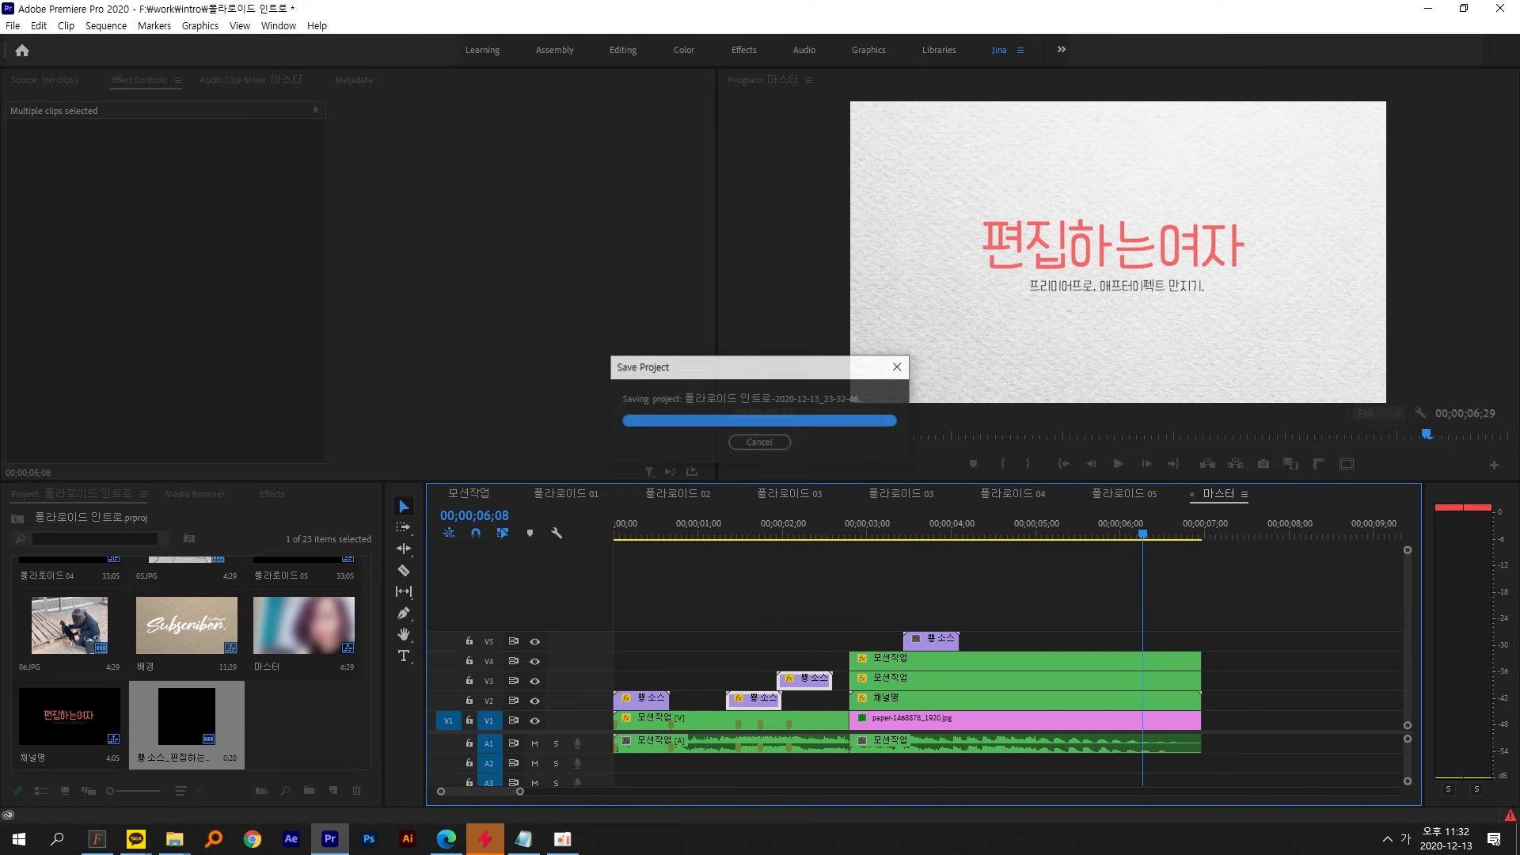
{"action": "left_click", "coordinate": [937, 518]}
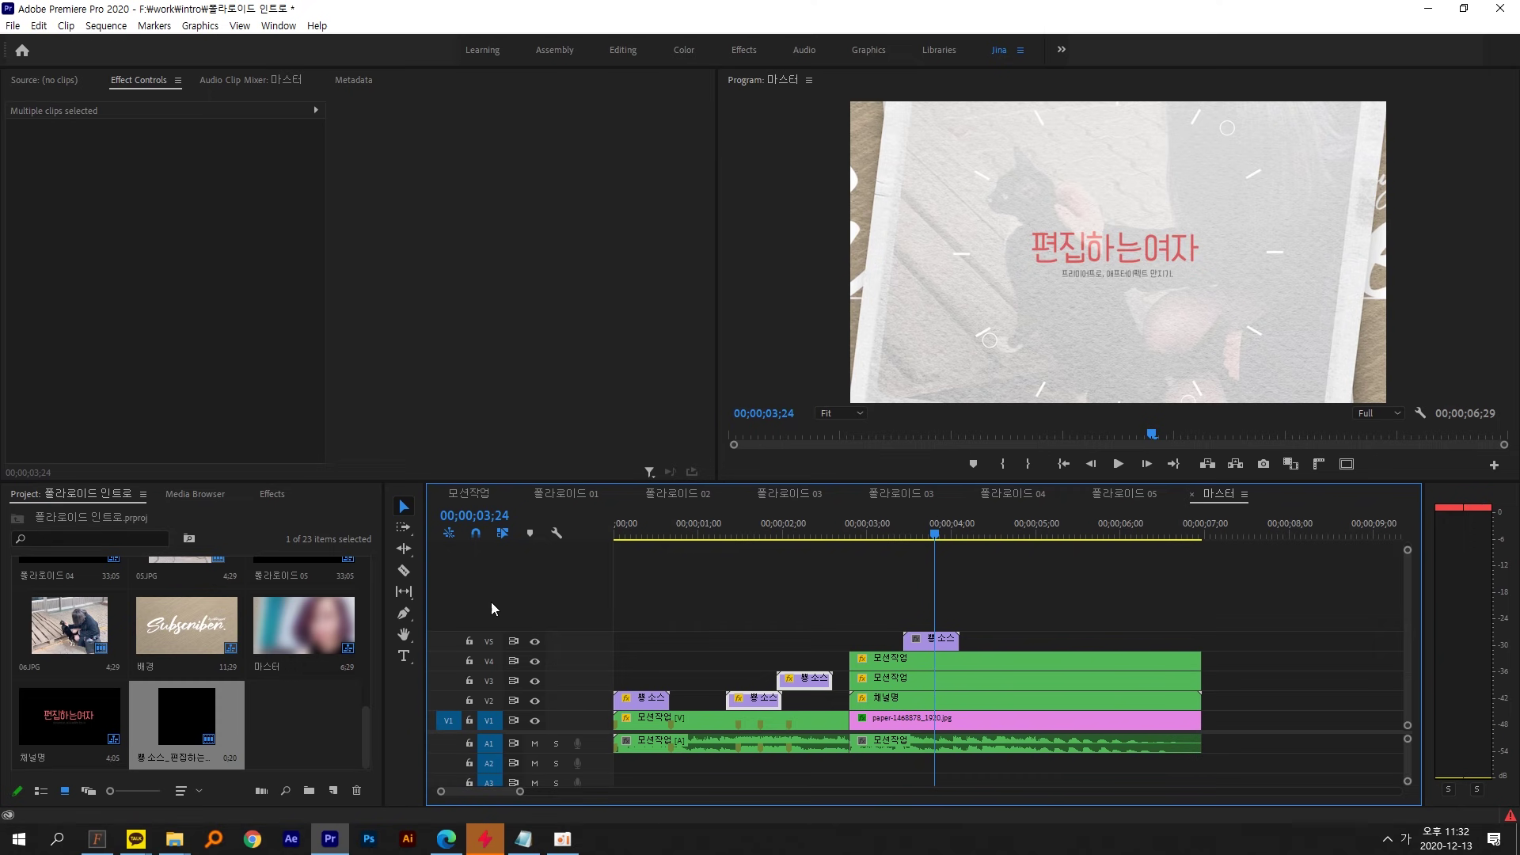
{"action": "left_click_drag", "start_coordinate": [440, 546], "coordinate": [603, 504]}
{"action": "mouse_move", "coordinate": [616, 439]}
{"action": "left_mouse_down"}
{"action": "mouse_move", "coordinate": [621, 423]}
{"action": "mouse_move", "coordinate": [816, 458]}
{"action": "left_mouse_up"}
{"action": "mouse_move", "coordinate": [815, 329]}
{"action": "left_mouse_down"}
{"action": "mouse_move", "coordinate": [926, 289]}
{"action": "mouse_move", "coordinate": [1124, 645]}
{"action": "left_mouse_up"}
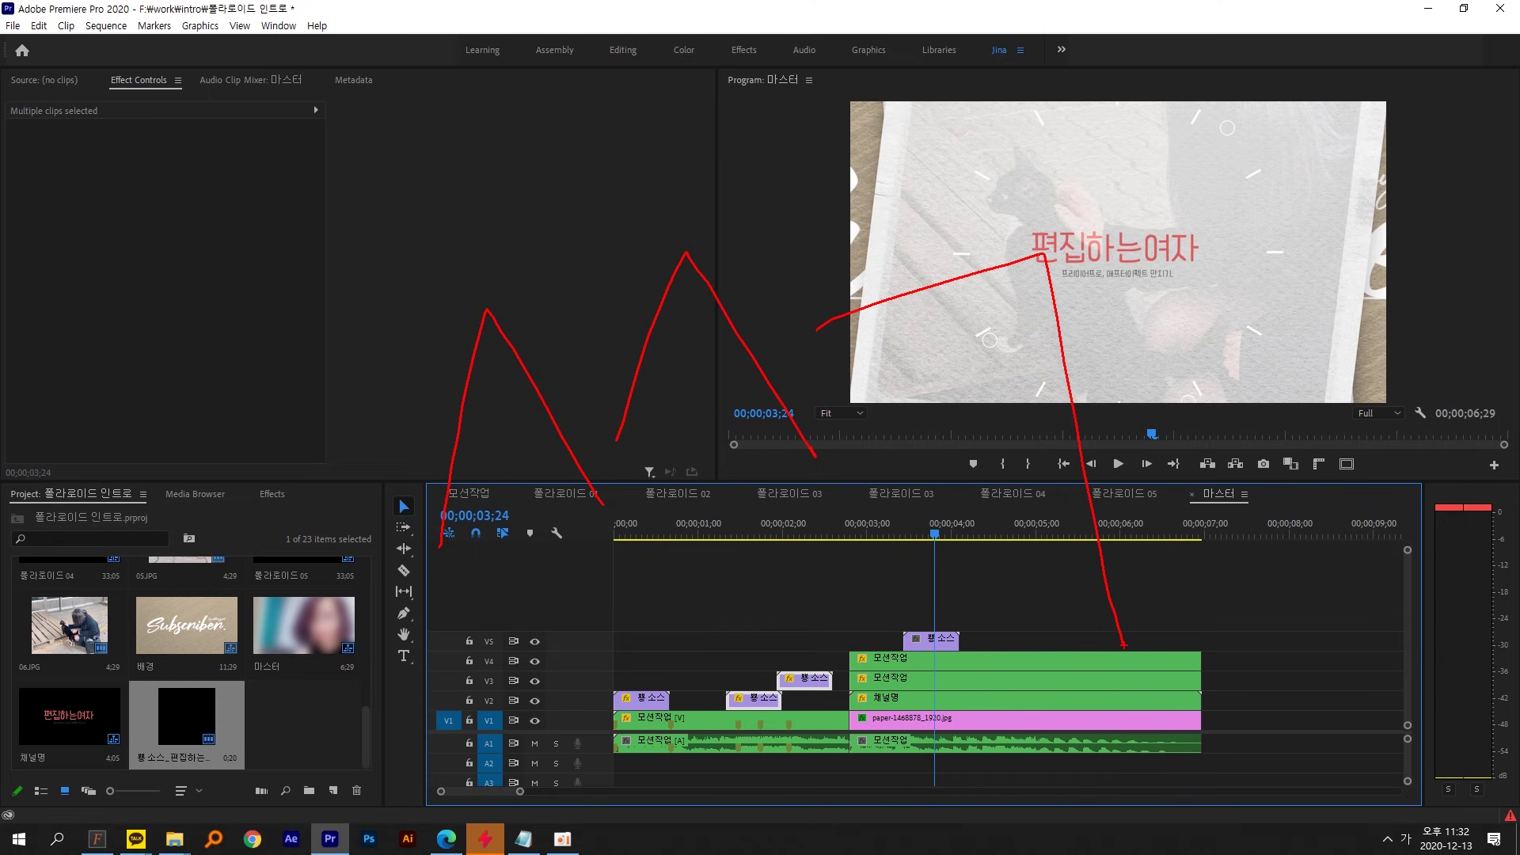